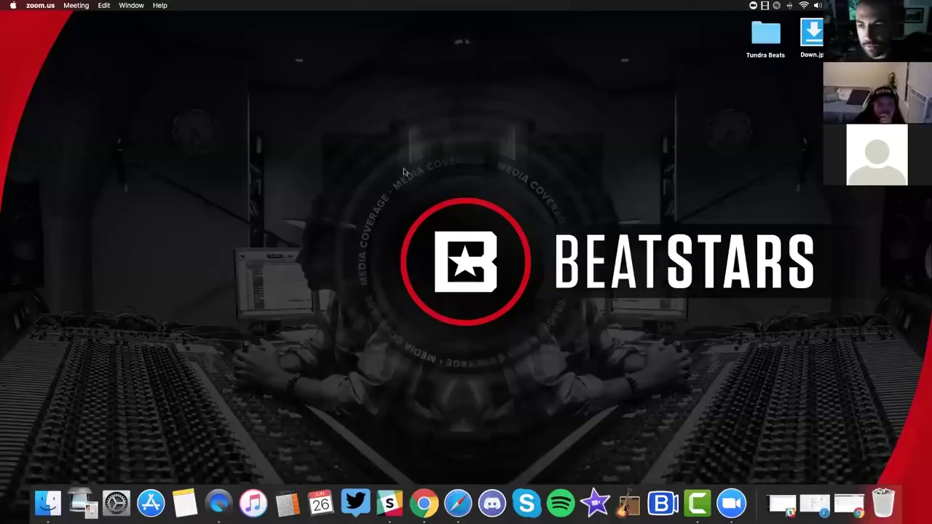
Restore the minimized Ads Manager window and look through the full list of available tools
{"action": "left_click", "coordinate": [845, 504]}
{"action": "left_click_drag", "start_coordinate": [665, 29], "coordinate": [639, 45]}
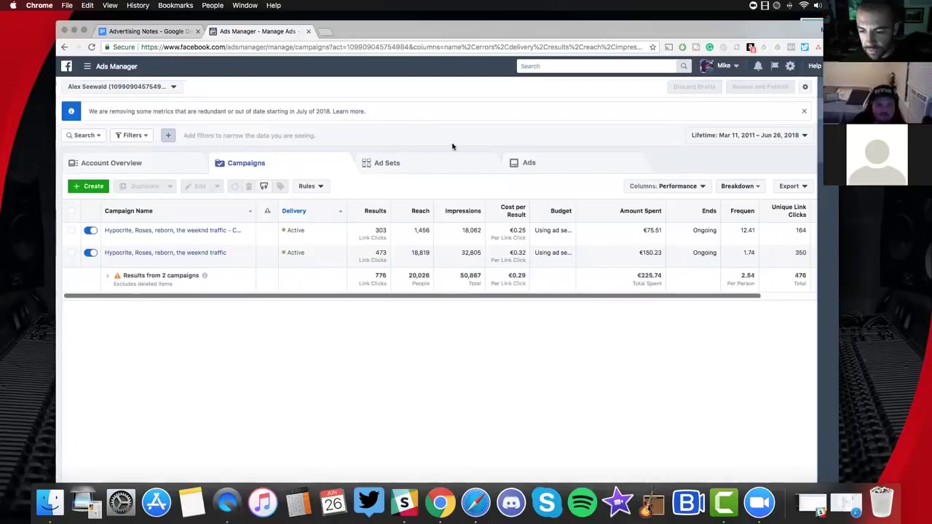
{"action": "left_click", "coordinate": [91, 70]}
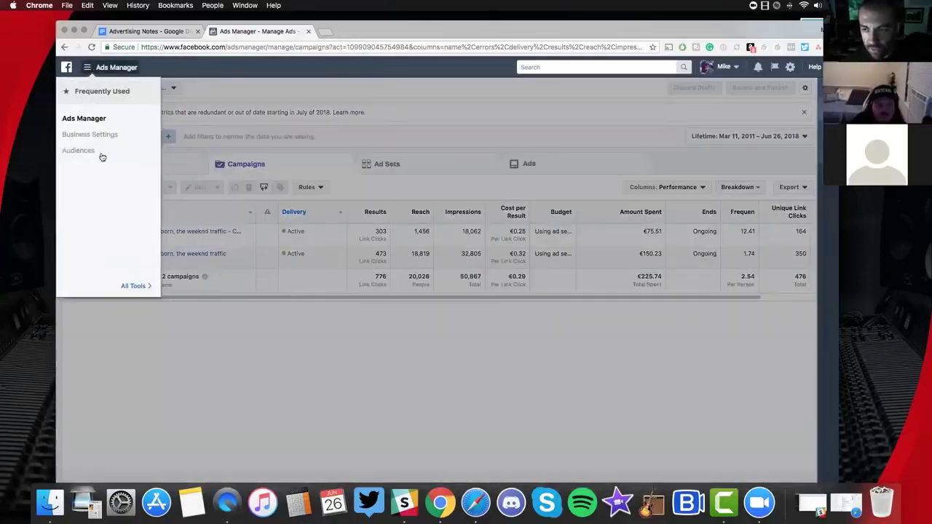
{"action": "left_click", "coordinate": [137, 285]}
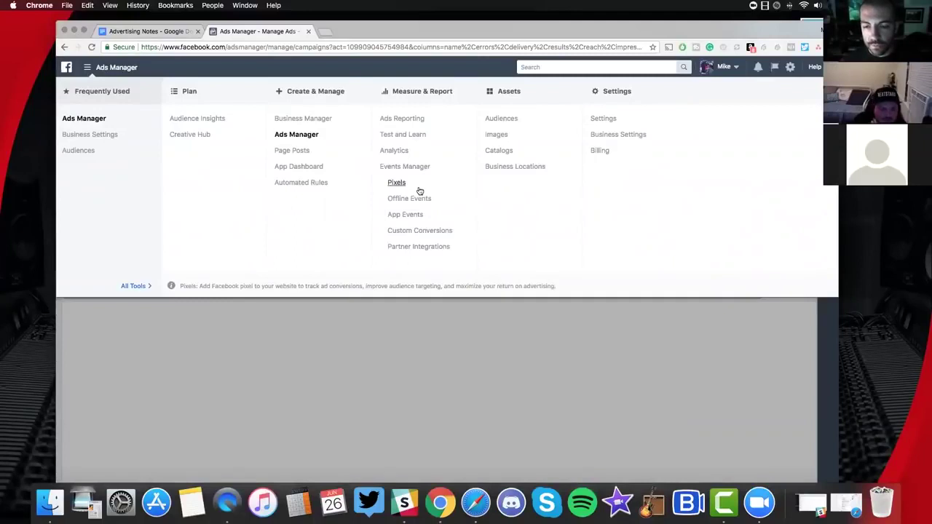
{"action": "left_click", "coordinate": [543, 422]}
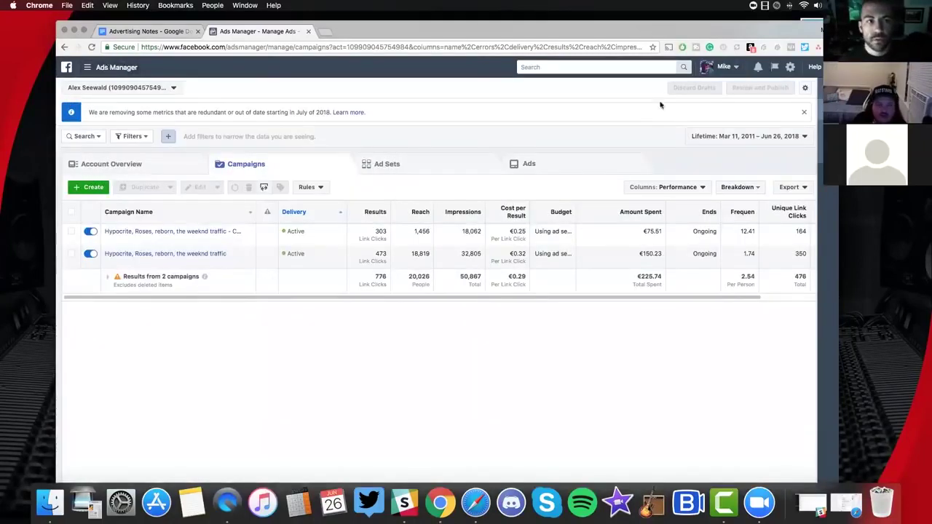
Go to the personal Facebook news feed and open Ads Manager from there
{"action": "left_click", "coordinate": [726, 67]}
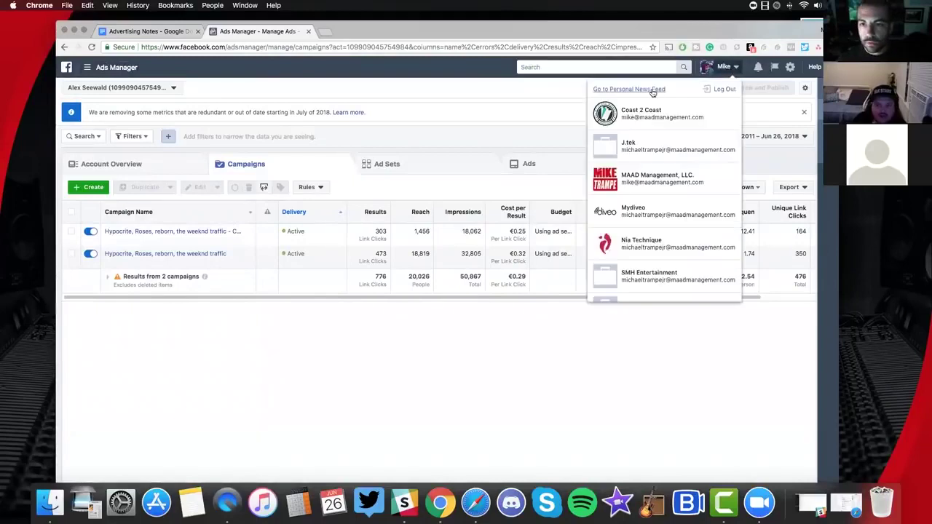
{"action": "left_click", "coordinate": [698, 87]}
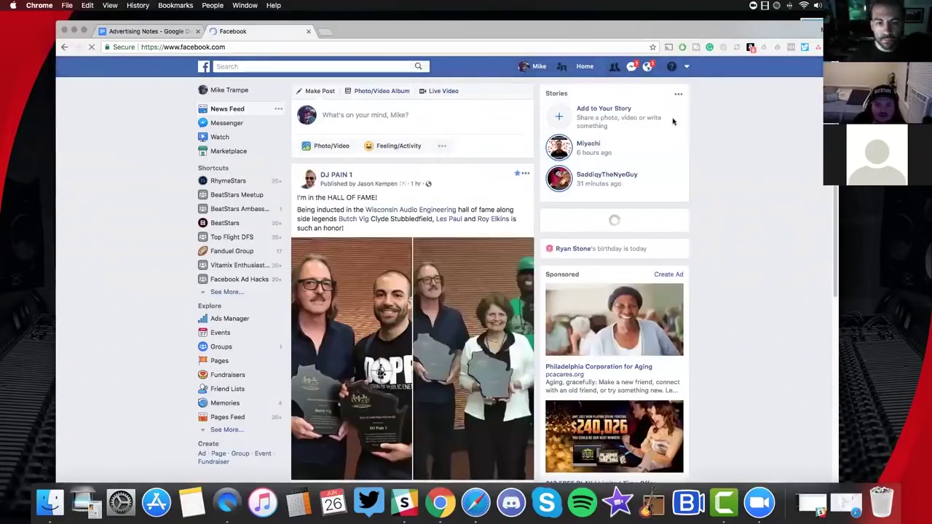
{"action": "left_click", "coordinate": [687, 66]}
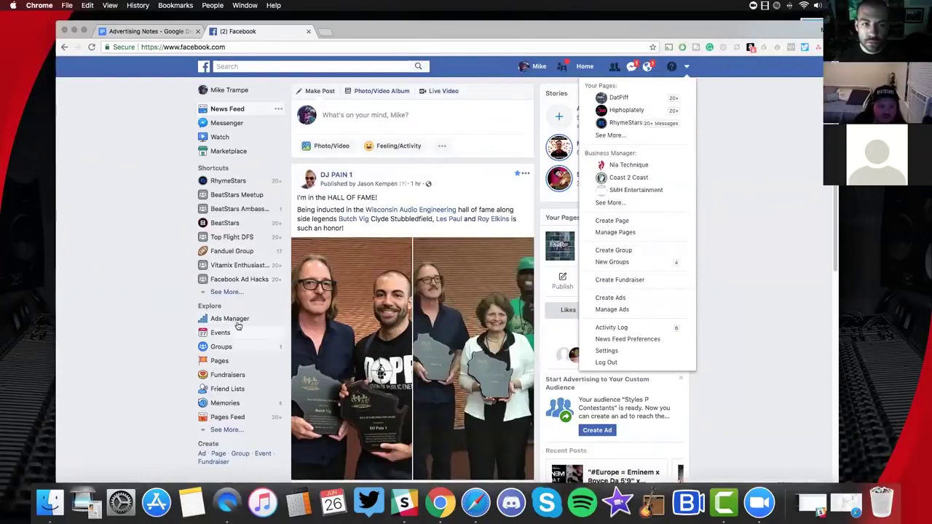
{"action": "left_click", "coordinate": [235, 324]}
{"action": "left_click", "coordinate": [231, 320]}
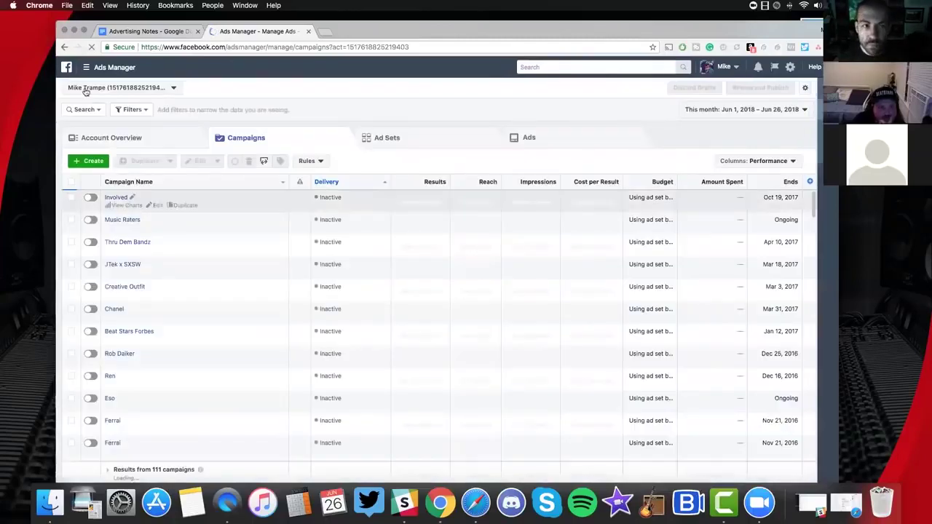
Switch Ads Manager to the client's ad account, the second of the personal accounts
{"action": "left_click", "coordinate": [89, 88]}
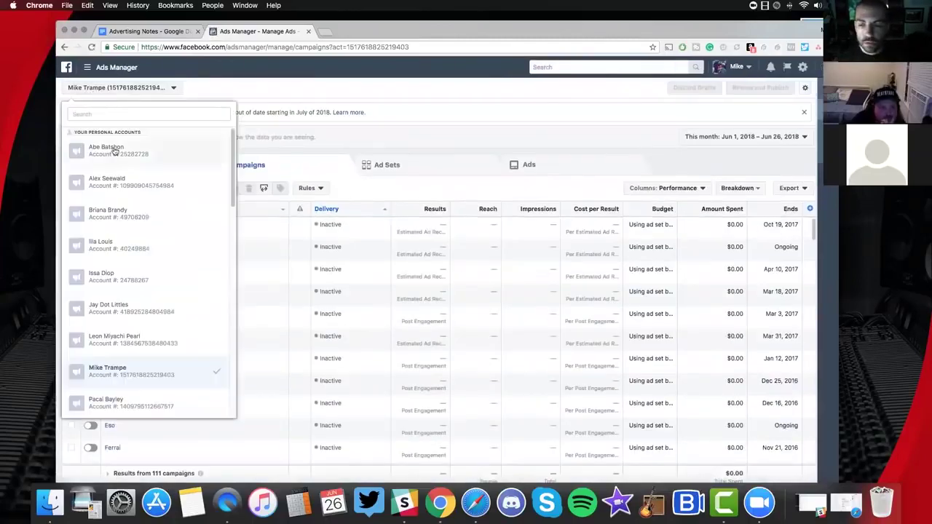
{"action": "left_click", "coordinate": [129, 181]}
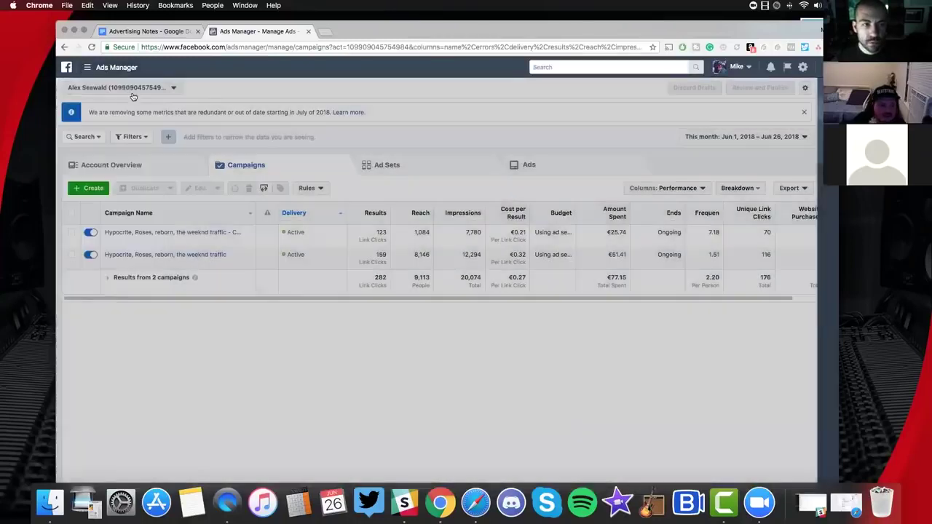
{"action": "left_click", "coordinate": [128, 88]}
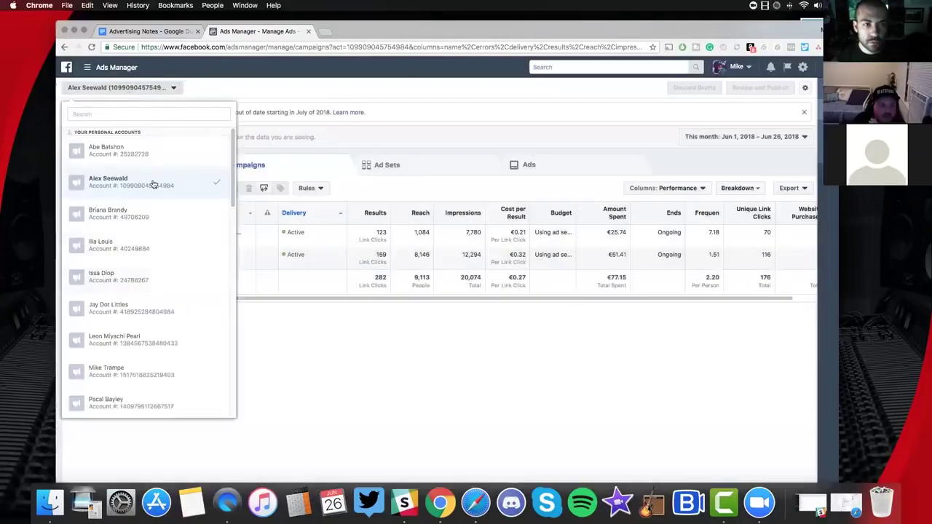
{"action": "left_click", "coordinate": [193, 90]}
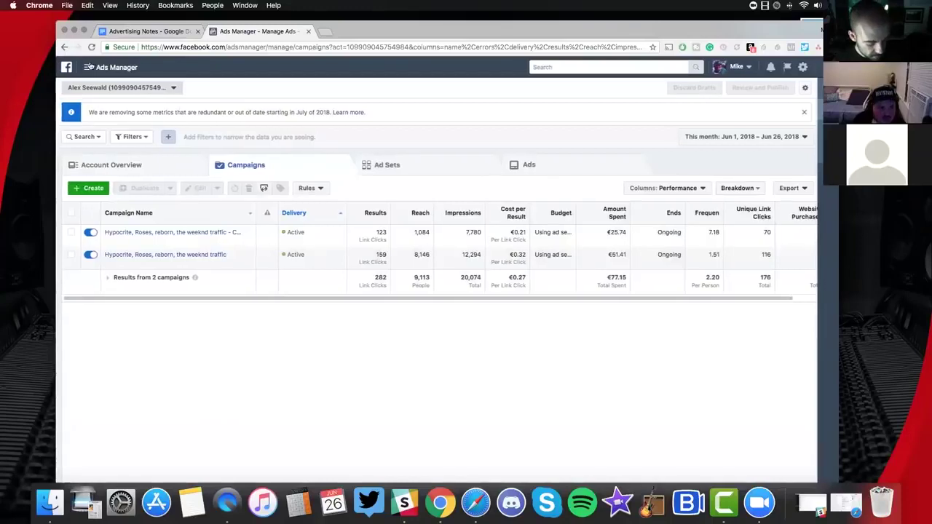
Open the Pixels page in Events Manager and switch it to the same client's ad account
{"action": "left_click", "coordinate": [96, 66]}
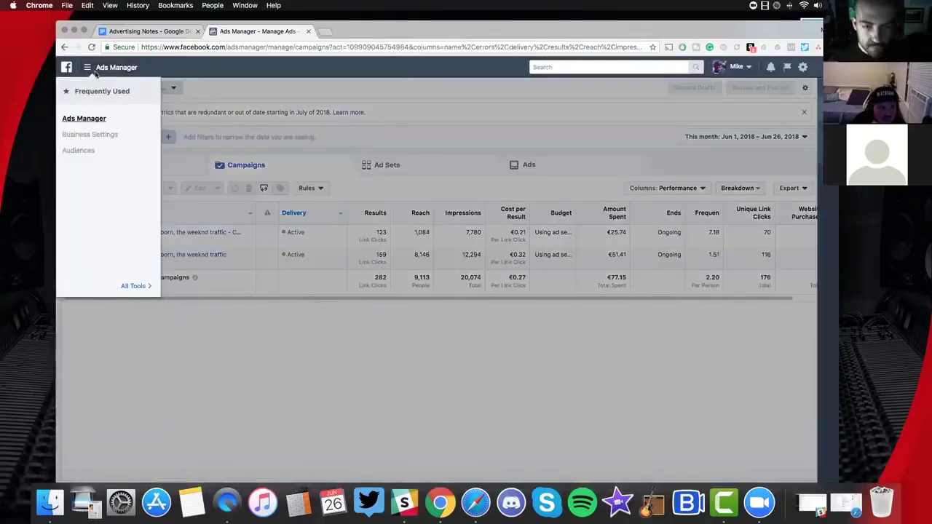
{"action": "left_click", "coordinate": [150, 285]}
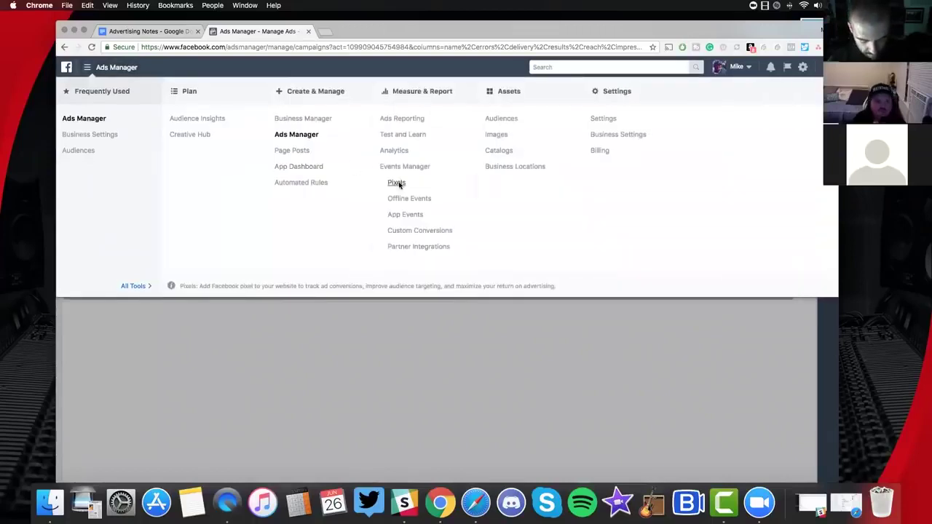
{"action": "left_click", "coordinate": [394, 184]}
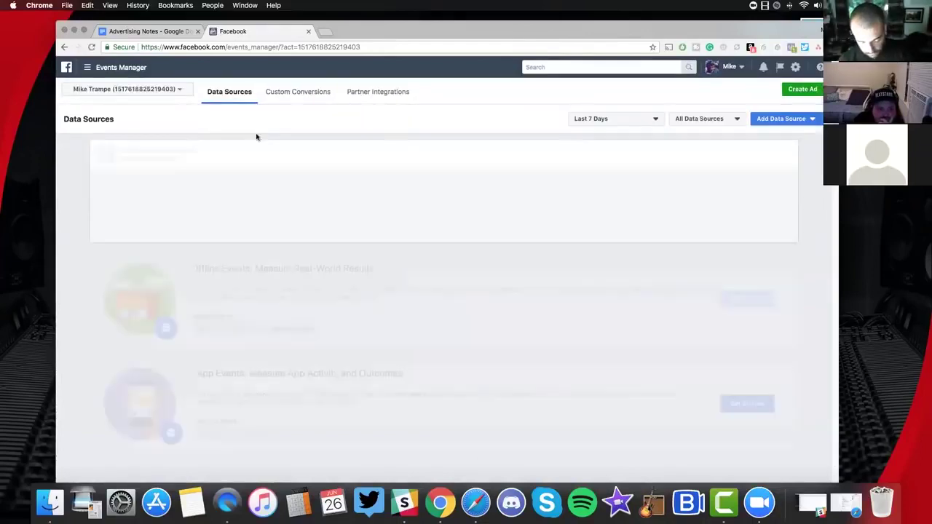
{"action": "left_click", "coordinate": [165, 89]}
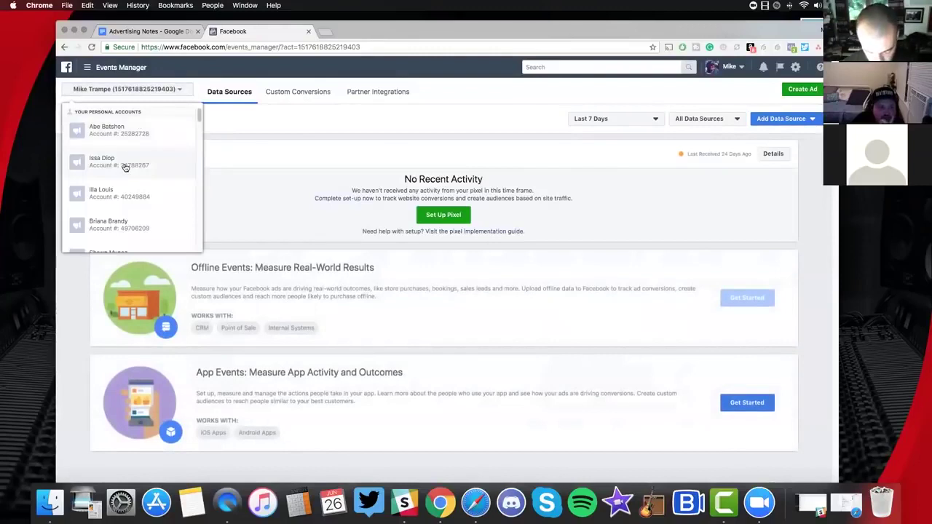
{"action": "scroll", "coordinate": [129, 169], "scroll_direction": "down", "scroll_amount": 5}
{"action": "left_click", "coordinate": [133, 173]}
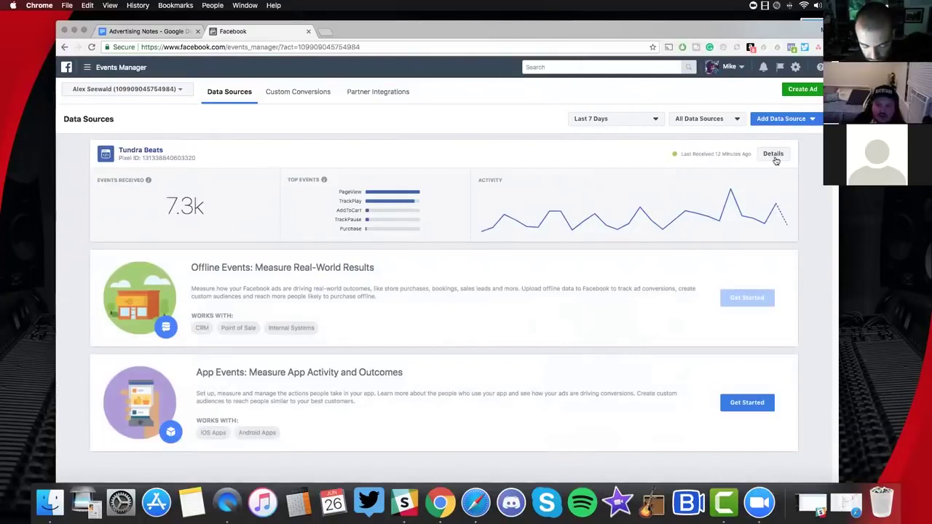
Set the data sources' date range to Today and review the Tundra Beats pixel activity
{"action": "left_click", "coordinate": [595, 119]}
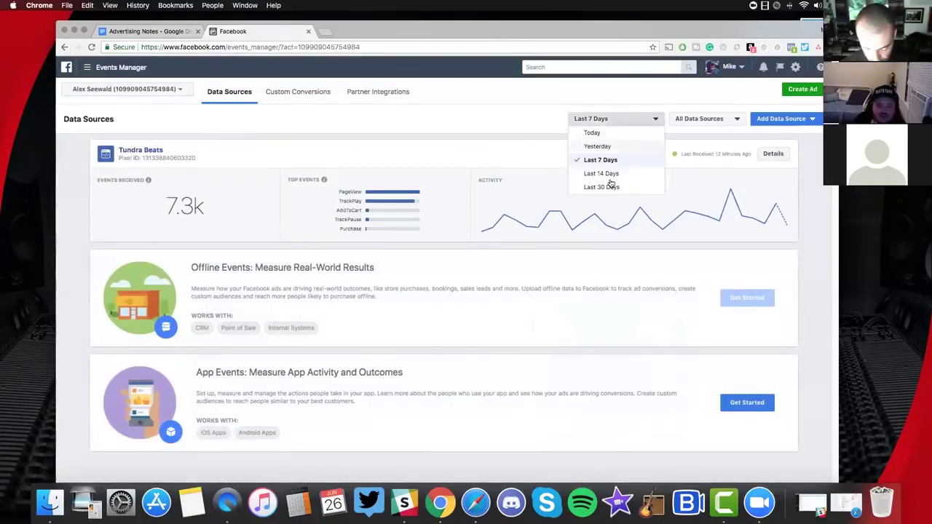
{"action": "left_click", "coordinate": [592, 132]}
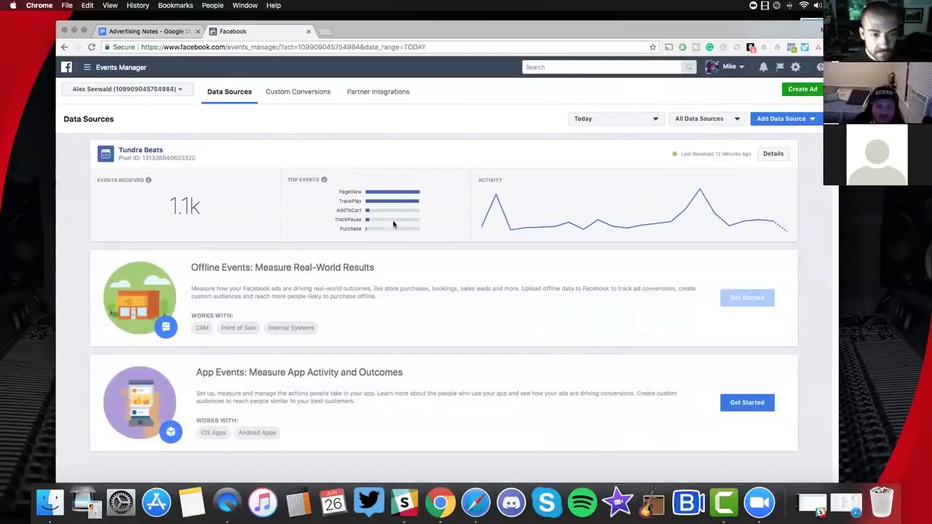
{"action": "mouse_move", "coordinate": [567, 194]}
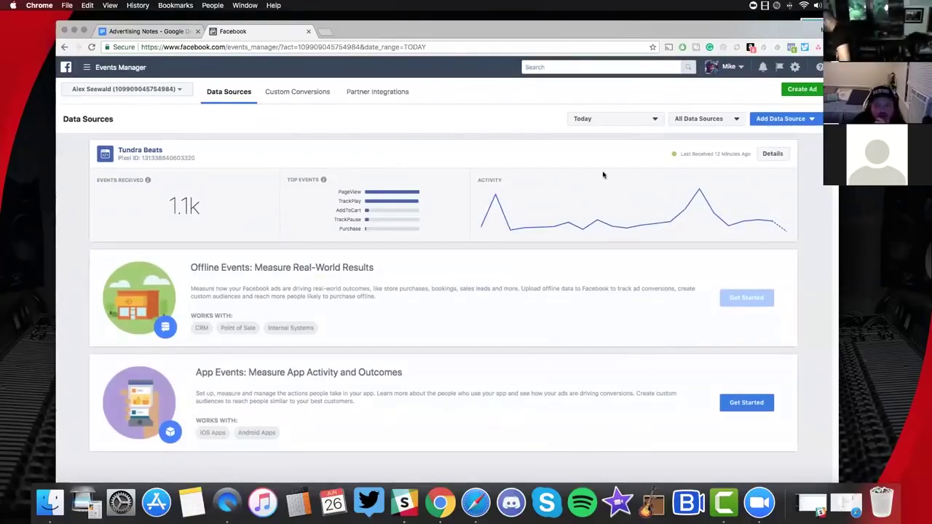
Return to the Ads Manager campaigns overview and minimize the browser window
{"action": "left_click", "coordinate": [89, 68]}
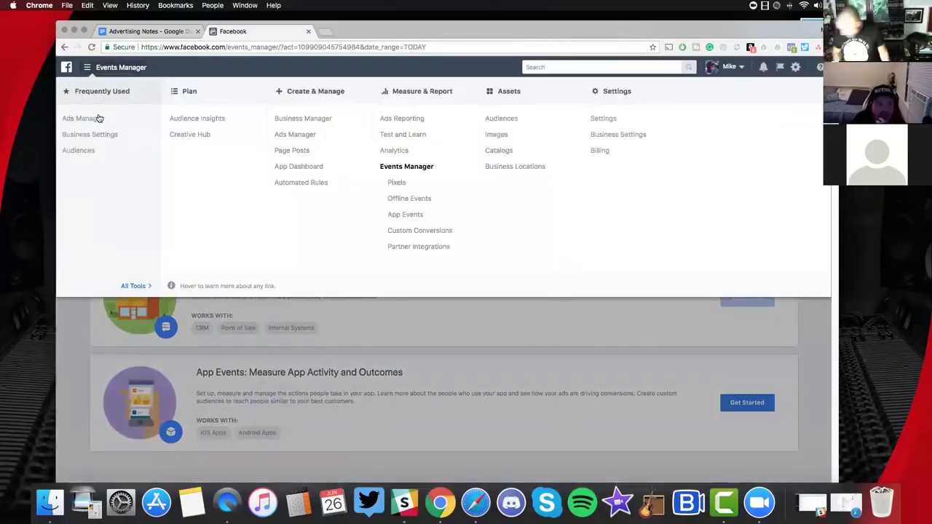
{"action": "left_click", "coordinate": [99, 118]}
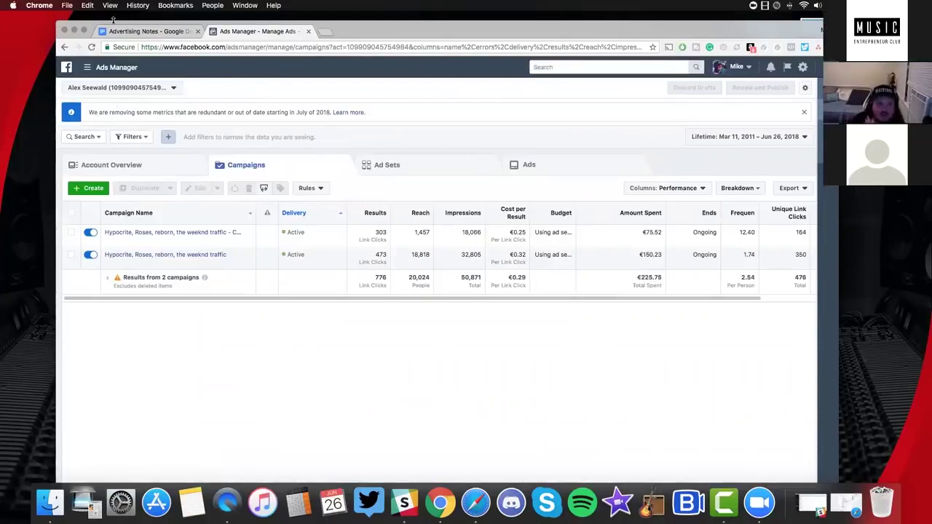
{"action": "left_click", "coordinate": [74, 31]}
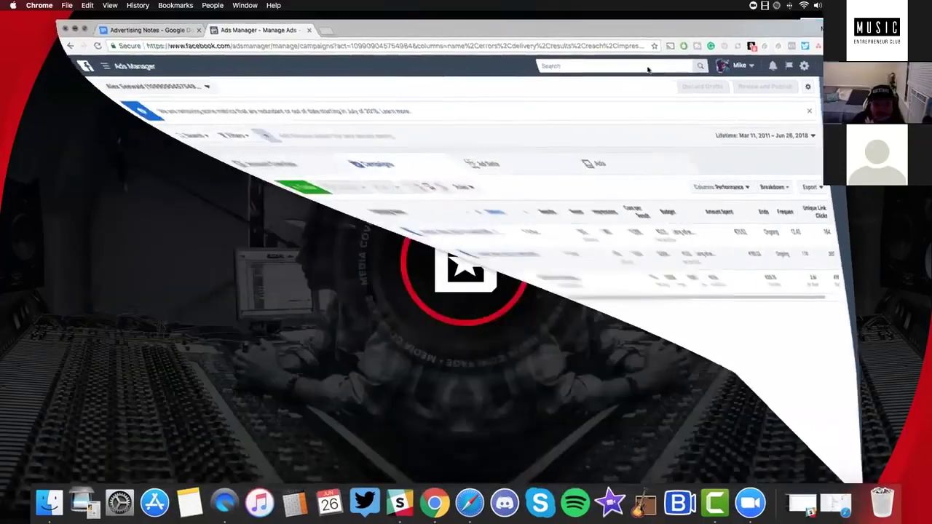
Open the Tundra Beats folder on the desktop and view the video Day dreaming ad .mp4
{"action": "key", "text": "super+Tab"}
{"action": "key", "text": "super+o"}
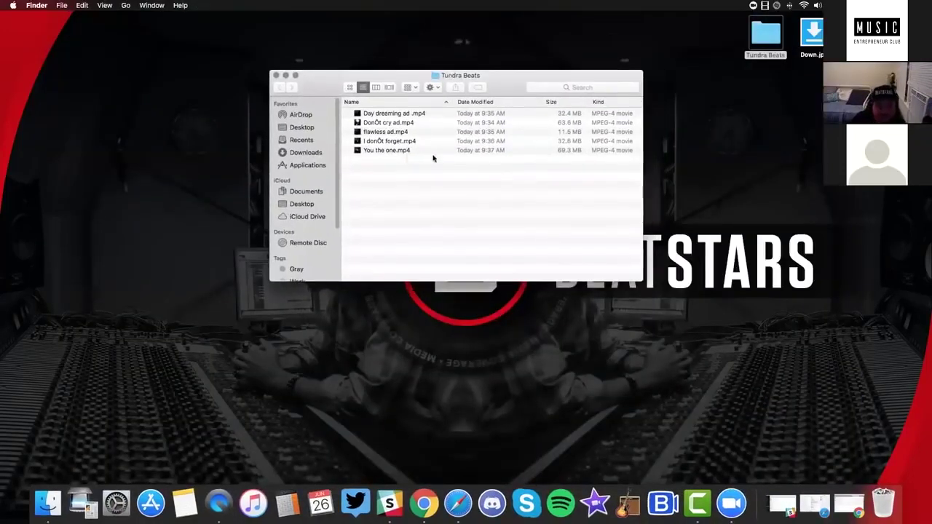
{"action": "double_click", "coordinate": [395, 114]}
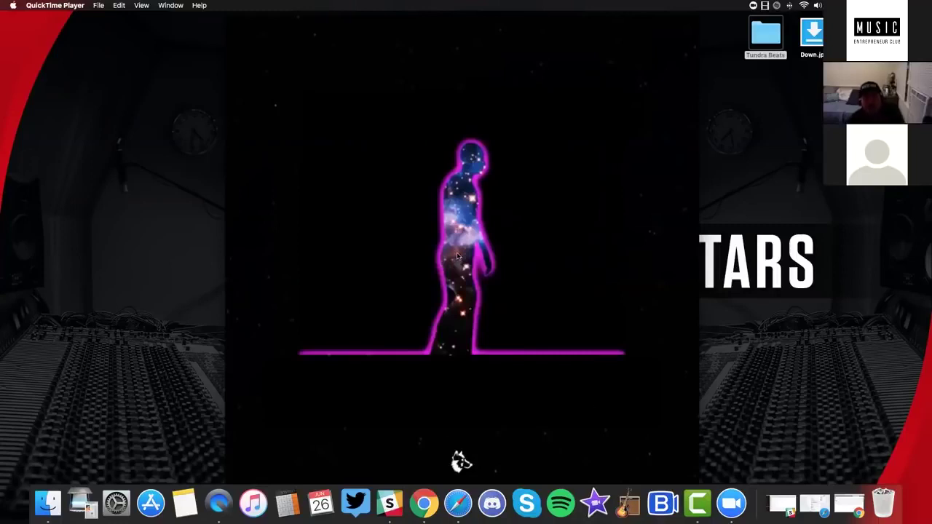
Reposition the video window, and close both the video and the Tundra Beats folder
{"action": "mouse_move", "coordinate": [220, 59]}
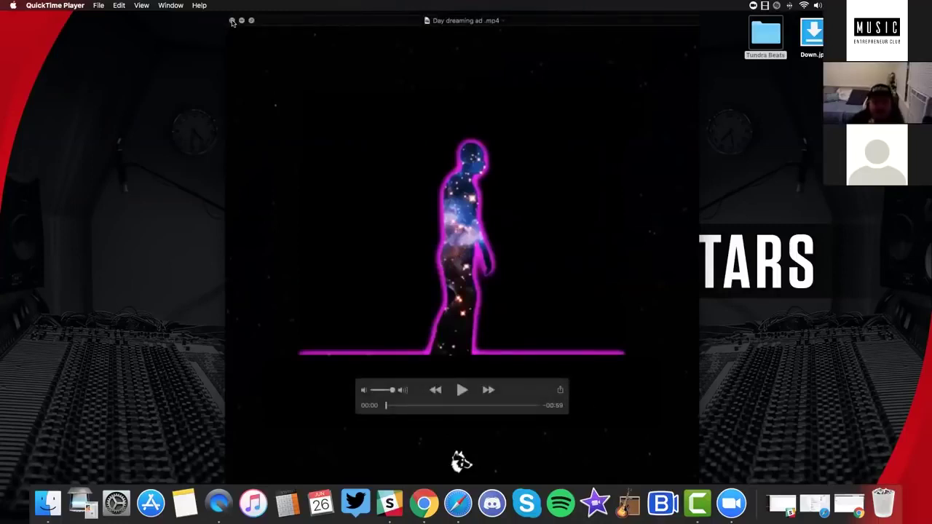
{"action": "left_click_drag", "start_coordinate": [320, 20], "coordinate": [288, 21]}
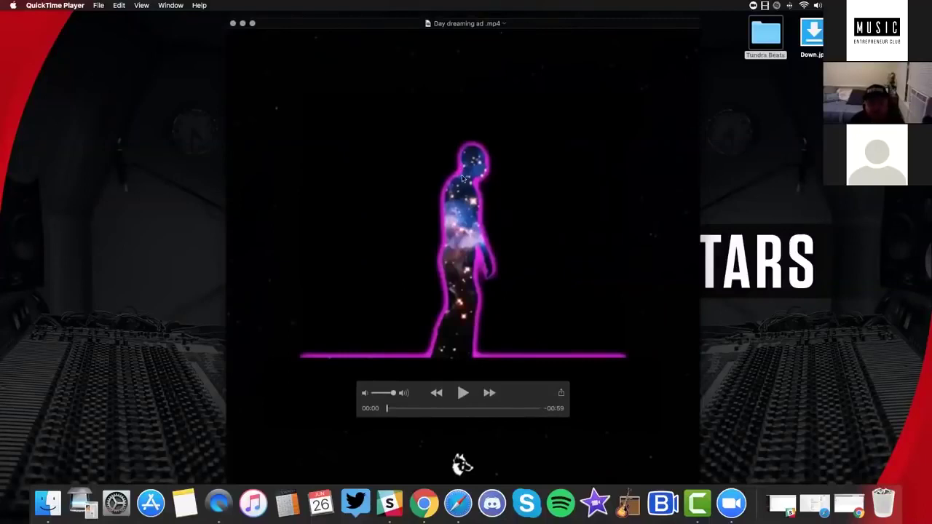
{"action": "left_click_drag", "start_coordinate": [271, 27], "coordinate": [278, 12]}
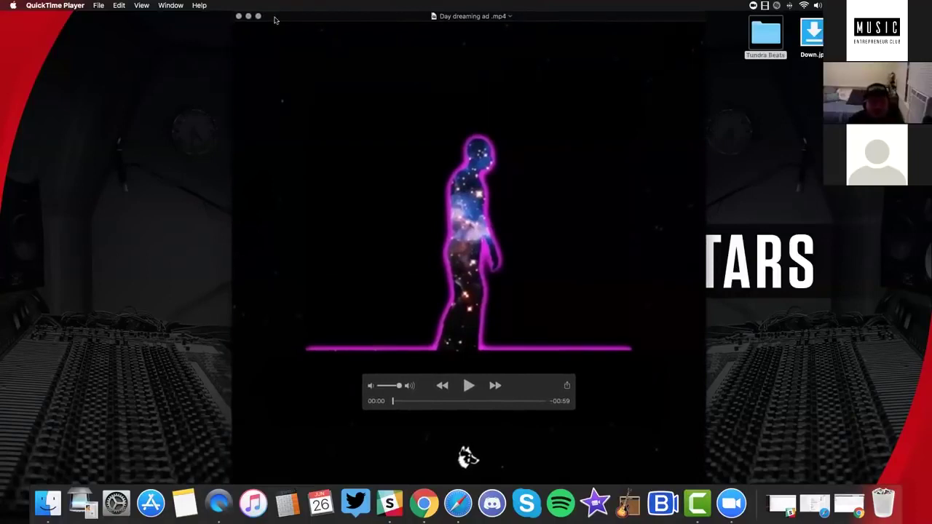
{"action": "left_click", "coordinate": [237, 19]}
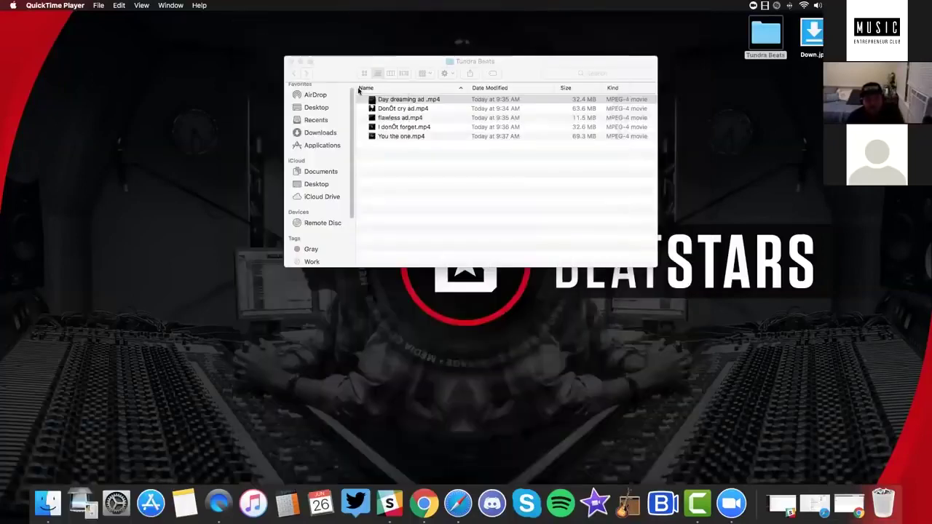
{"action": "left_click", "coordinate": [292, 63]}
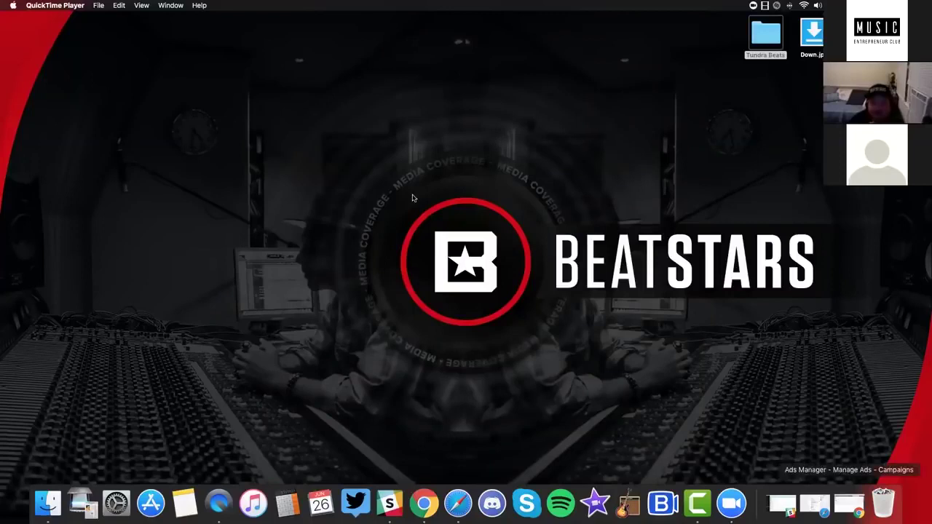
Switch back to Ads Manager and show the ads of ad set DE - 18+ in the "Hypocrite, Roses, reborn, the weeknd traffic - Copy" campaign
{"action": "left_click", "coordinate": [835, 503]}
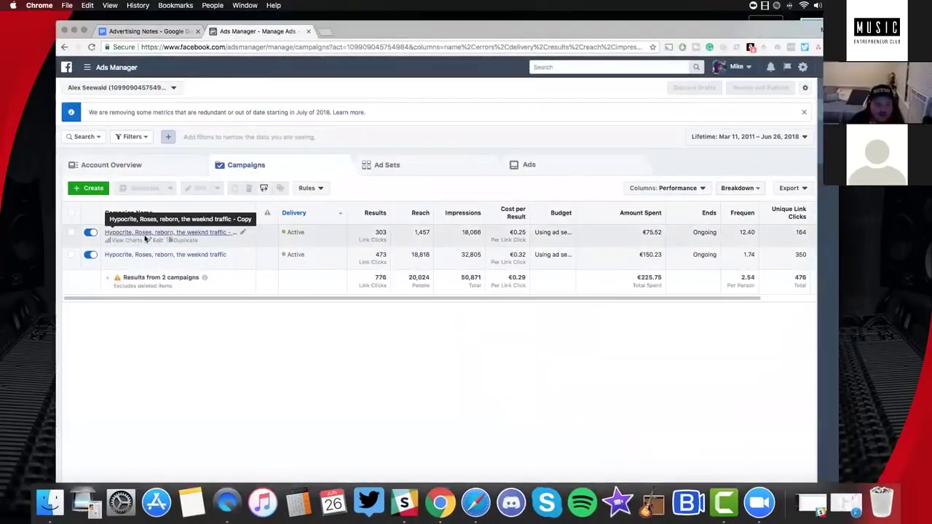
{"action": "left_click", "coordinate": [148, 237]}
{"action": "left_click", "coordinate": [404, 164]}
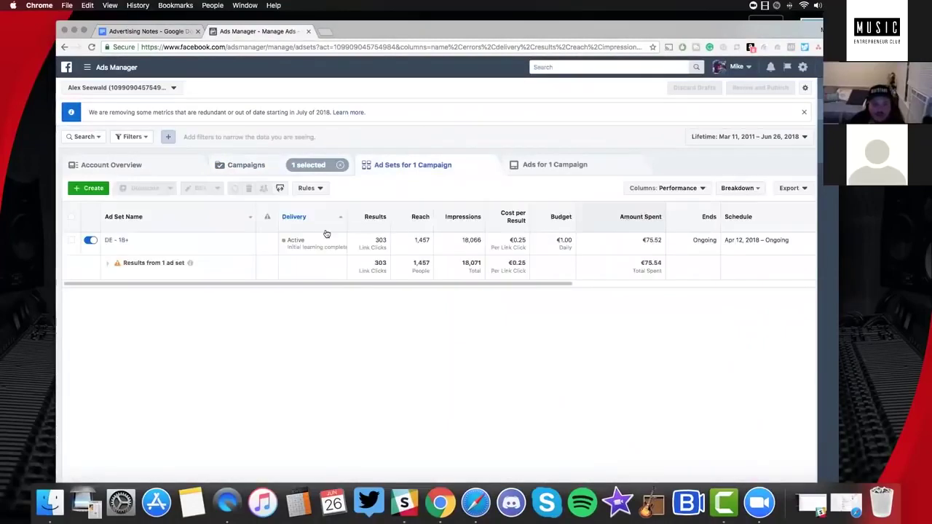
{"action": "left_click", "coordinate": [118, 241]}
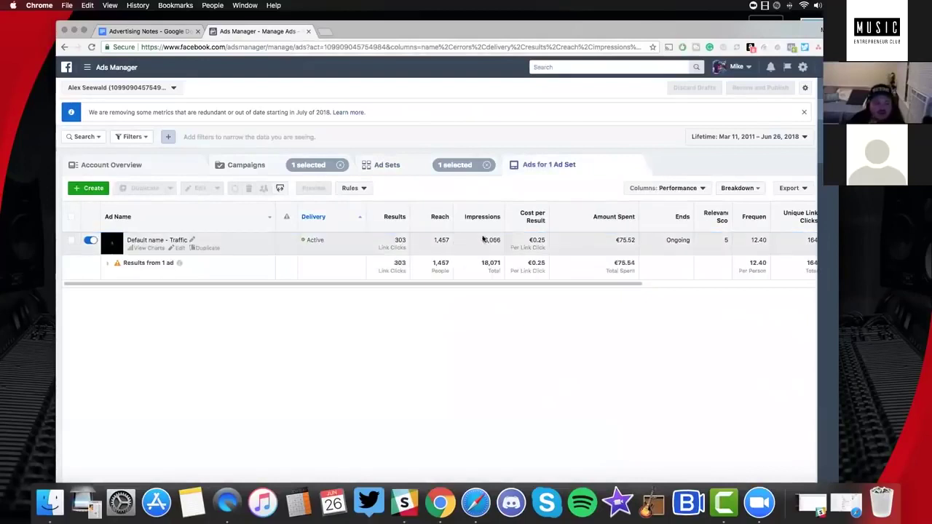
Select the Default name - Traffic ad and open its DE - 18+ ad set for editing
{"action": "left_click", "coordinate": [486, 239]}
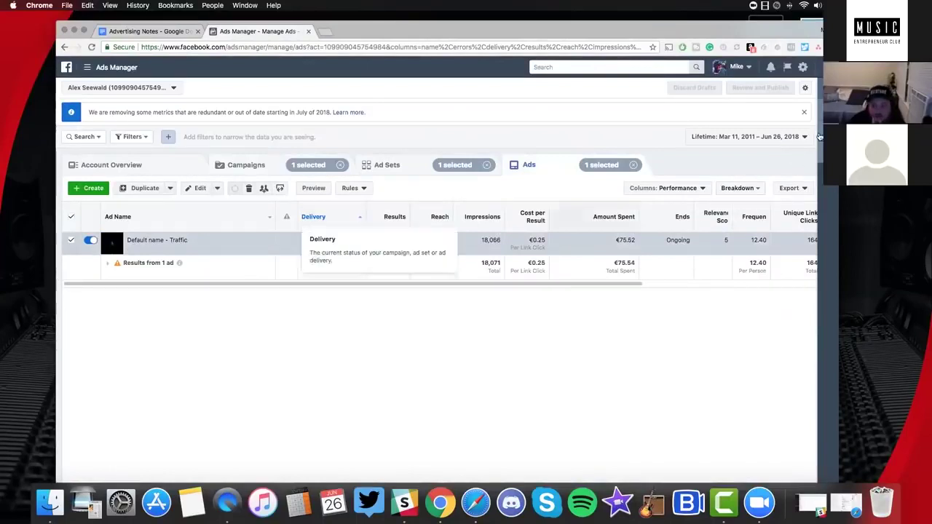
{"action": "key", "text": "ctrl+e"}
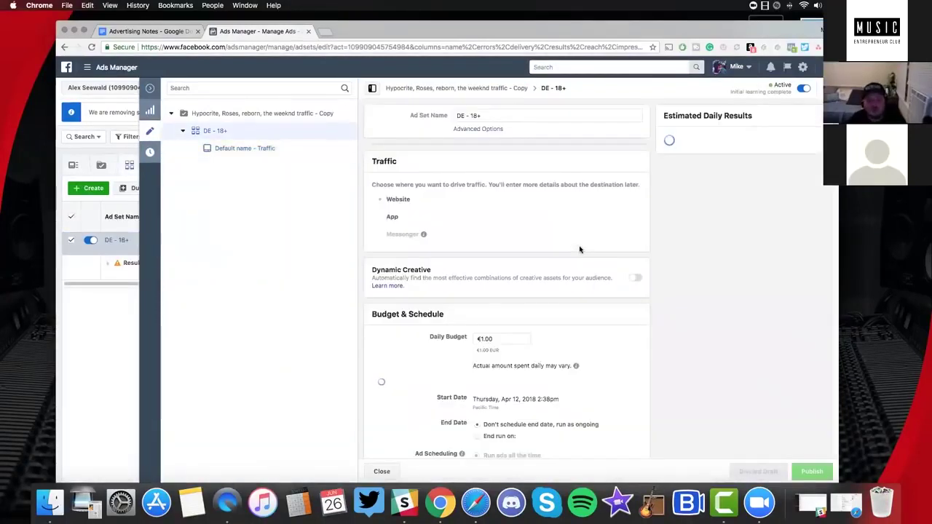
Review the budget, schedule and audience settings of the DE - 18+ ad set, and close the editor
{"action": "scroll", "coordinate": [582, 247], "scroll_direction": "down", "scroll_amount": 4}
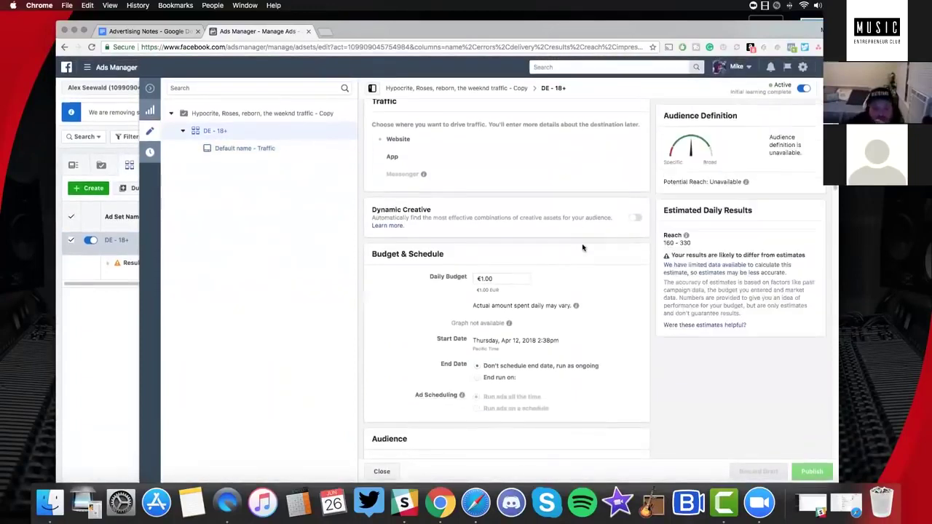
{"action": "scroll", "coordinate": [582, 248], "scroll_direction": "down", "scroll_amount": 7}
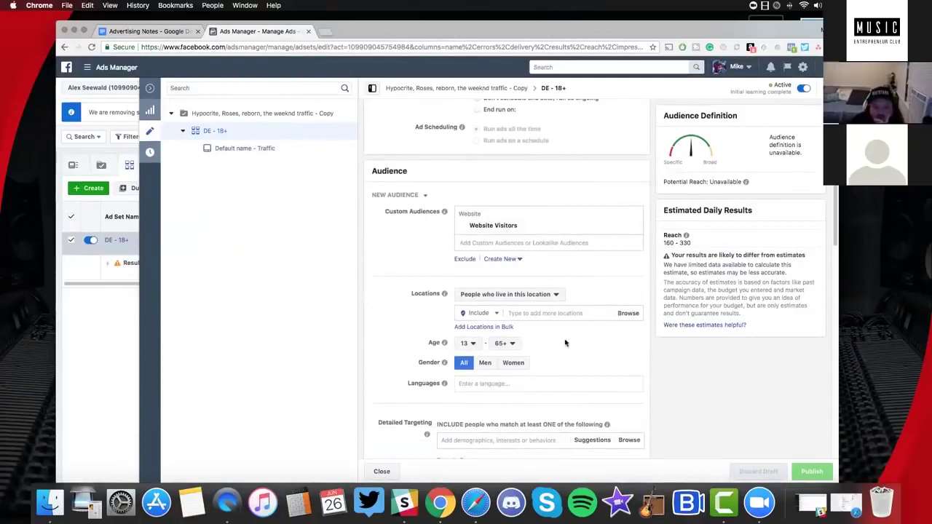
{"action": "scroll", "coordinate": [567, 343], "scroll_direction": "down", "scroll_amount": 10}
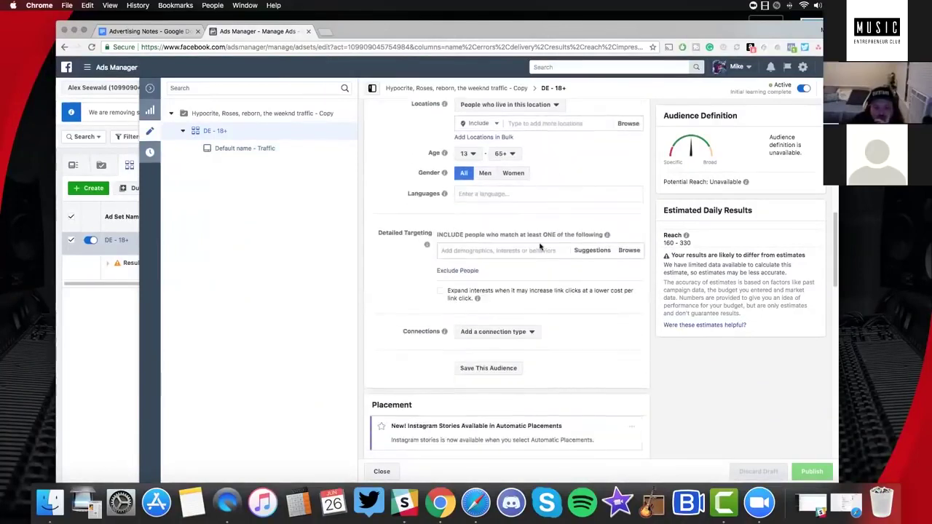
{"action": "scroll", "coordinate": [540, 248], "scroll_direction": "down", "scroll_amount": 3}
{"action": "scroll", "coordinate": [540, 248], "scroll_direction": "up", "scroll_amount": 15}
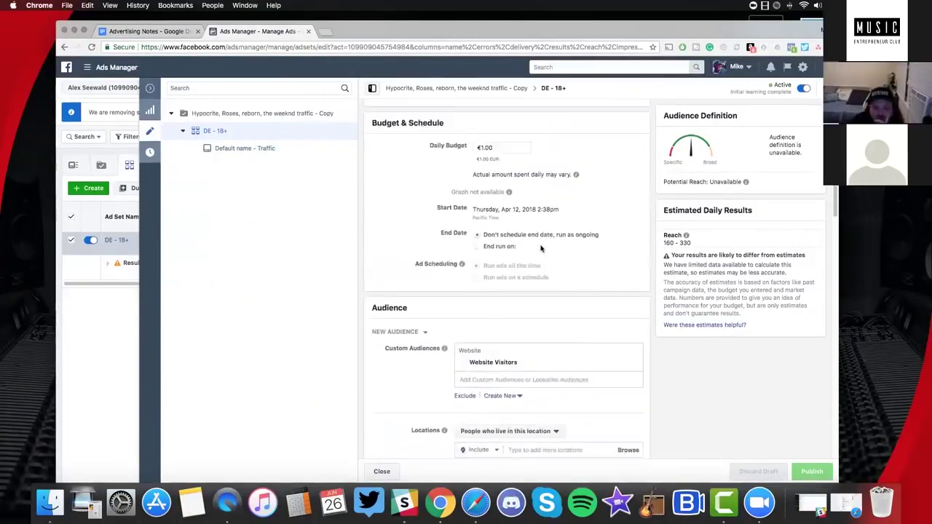
{"action": "left_click", "coordinate": [150, 88]}
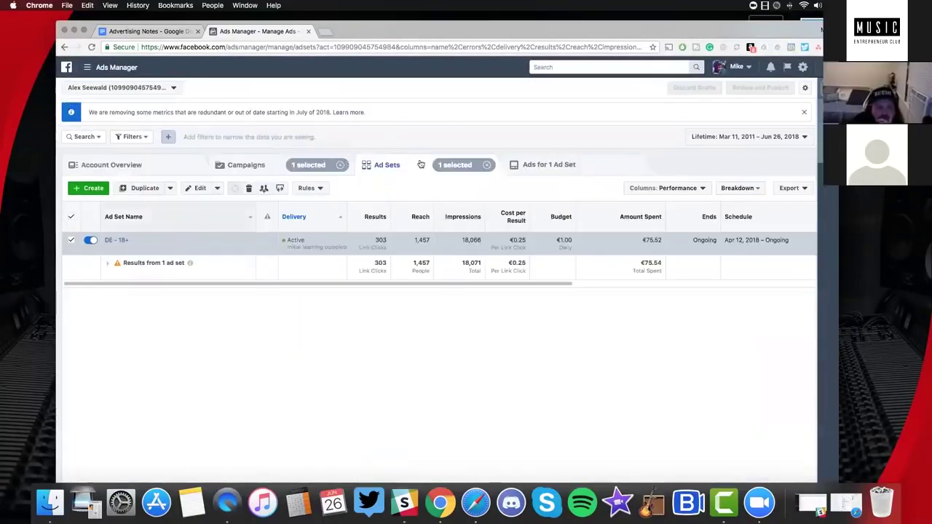
Clear the ad set selection and show the ads of ad set DE - 18+ in the "Hypocrite, Roses, reborn, the weeknd traffic" campaign
{"action": "left_click", "coordinate": [489, 166]}
{"action": "left_click", "coordinate": [251, 168]}
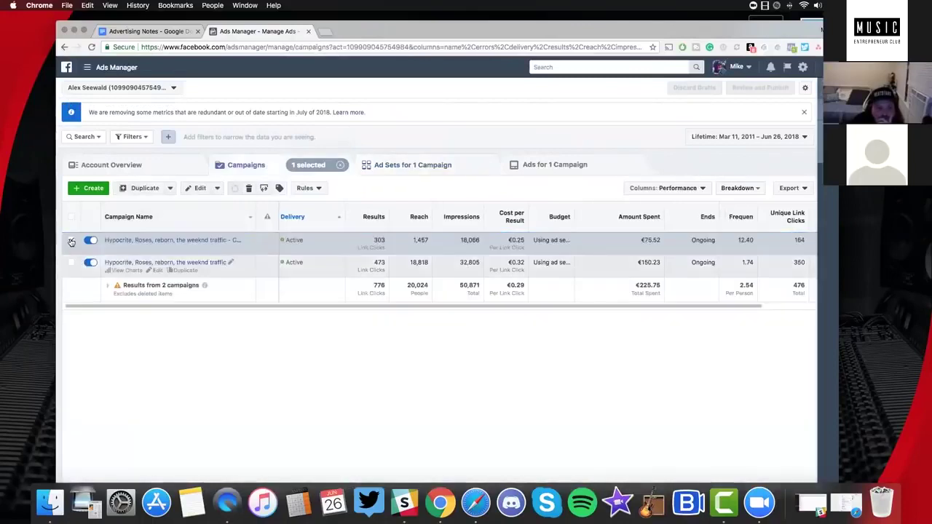
{"action": "left_click", "coordinate": [127, 262]}
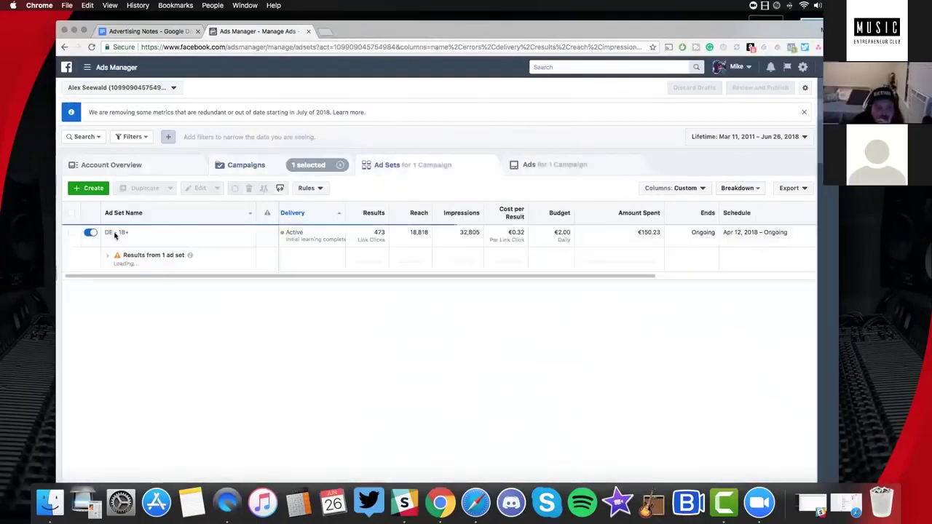
{"action": "left_click", "coordinate": [501, 244]}
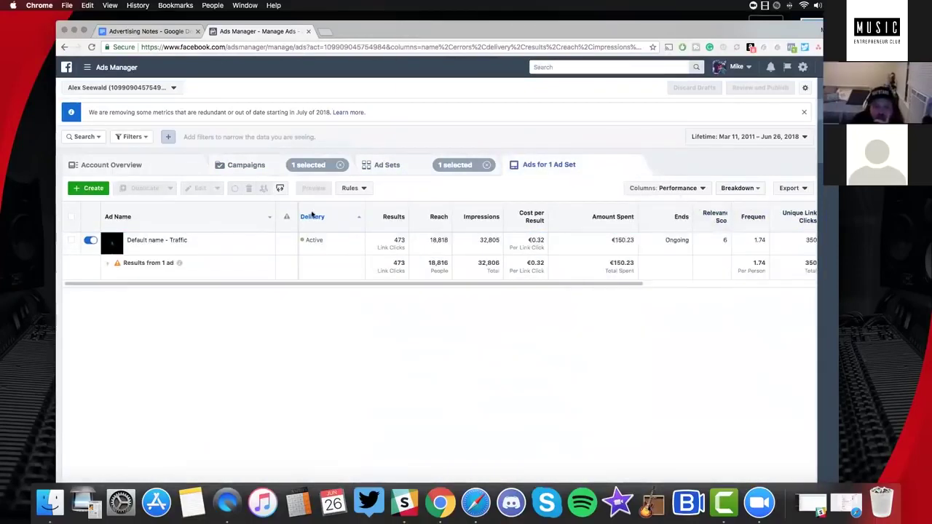
{"action": "mouse_move", "coordinate": [112, 271]}
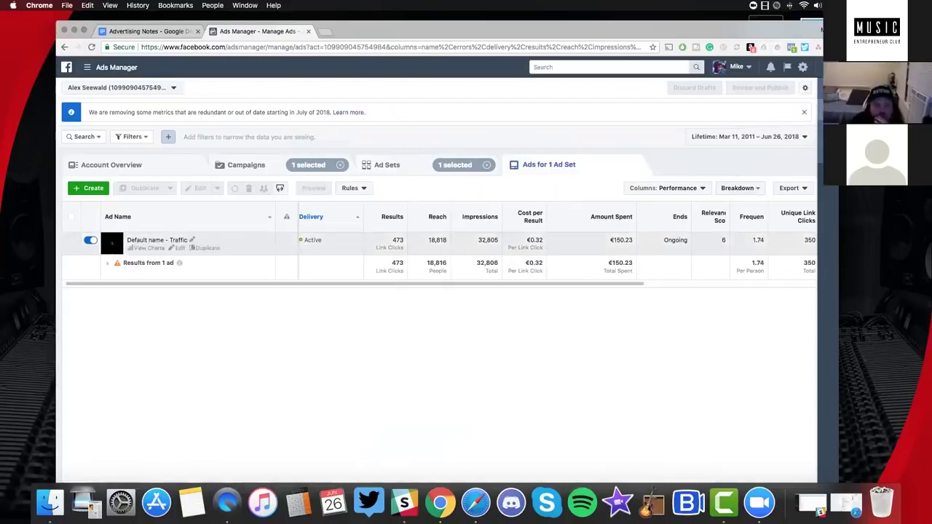
Select the Default name - Traffic ad for editing and switch to the settings of its DE - 18+ ad set
{"action": "left_click", "coordinate": [72, 240]}
{"action": "left_click", "coordinate": [776, 156]}
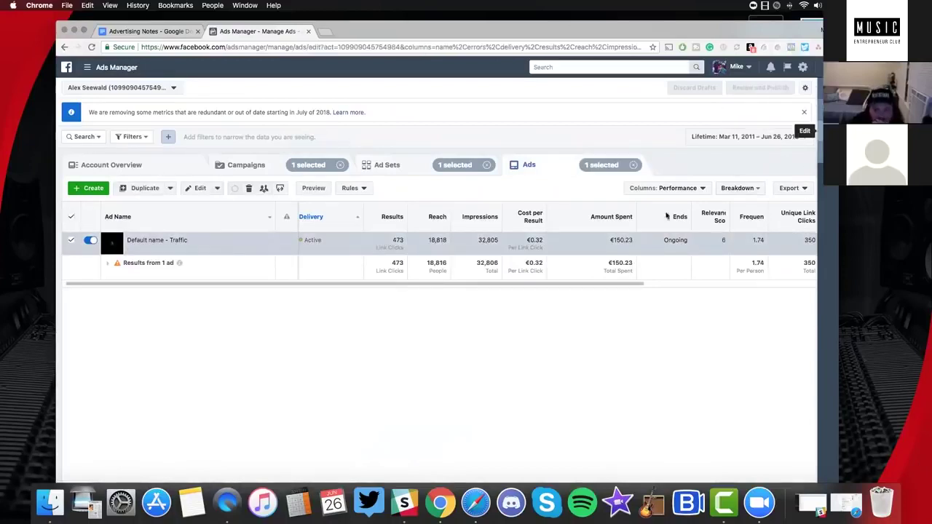
{"action": "left_click", "coordinate": [537, 88]}
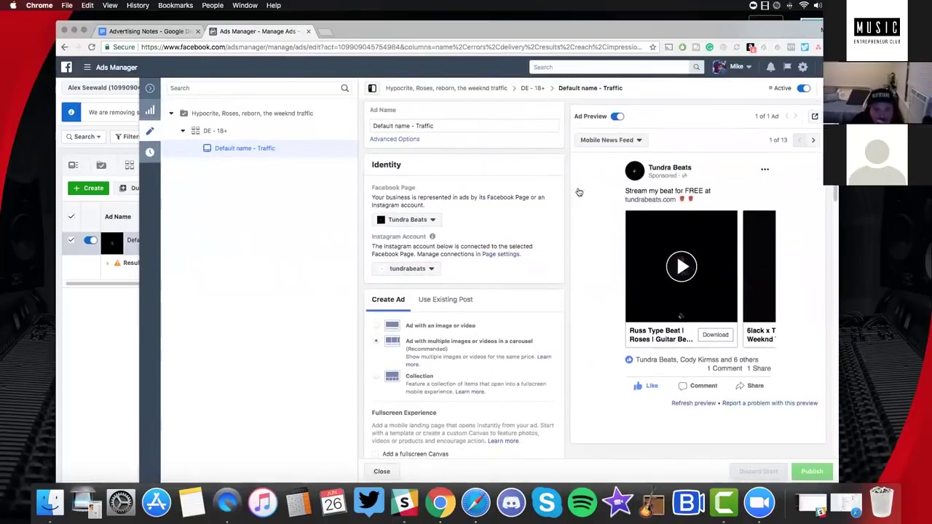
Review the ad set's "rapper and singers" saved audience and its budget and schedule, and close the editor
{"action": "scroll", "coordinate": [489, 212], "scroll_direction": "down", "scroll_amount": 8}
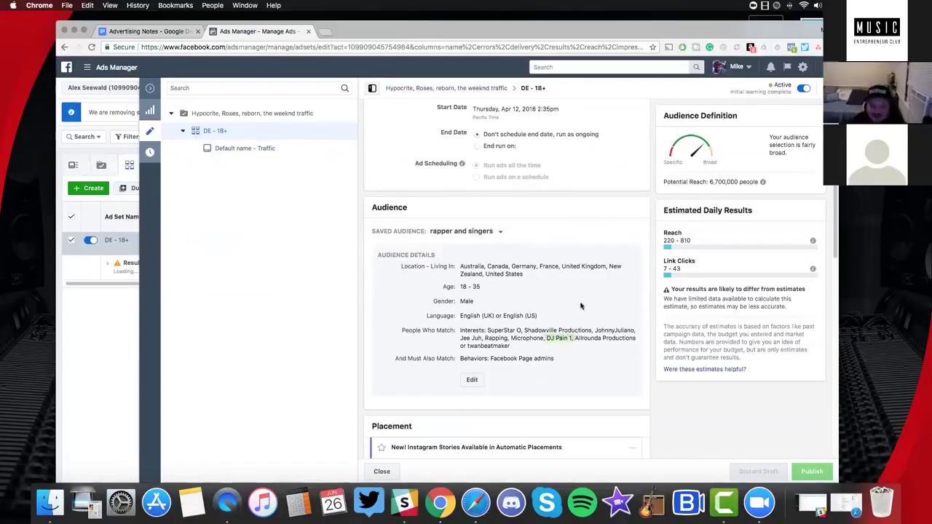
{"action": "scroll", "coordinate": [584, 306], "scroll_direction": "down", "scroll_amount": 1}
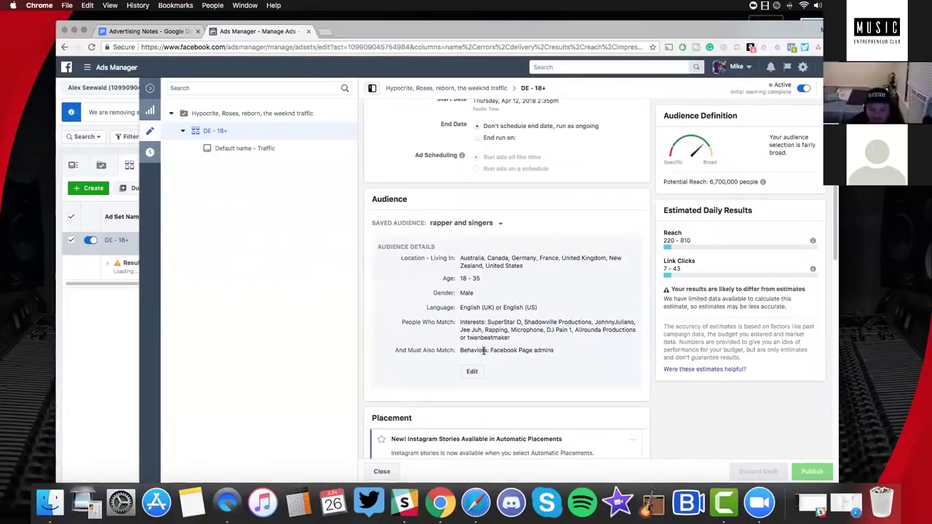
{"action": "scroll", "coordinate": [553, 348], "scroll_direction": "up", "scroll_amount": 3}
{"action": "scroll", "coordinate": [555, 346], "scroll_direction": "up", "scroll_amount": 5}
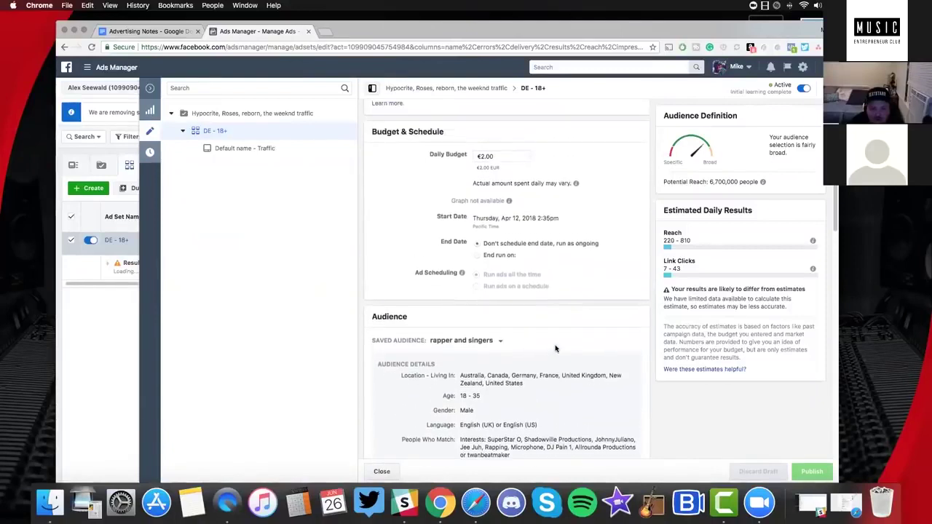
{"action": "scroll", "coordinate": [555, 346], "scroll_direction": "down", "scroll_amount": 1}
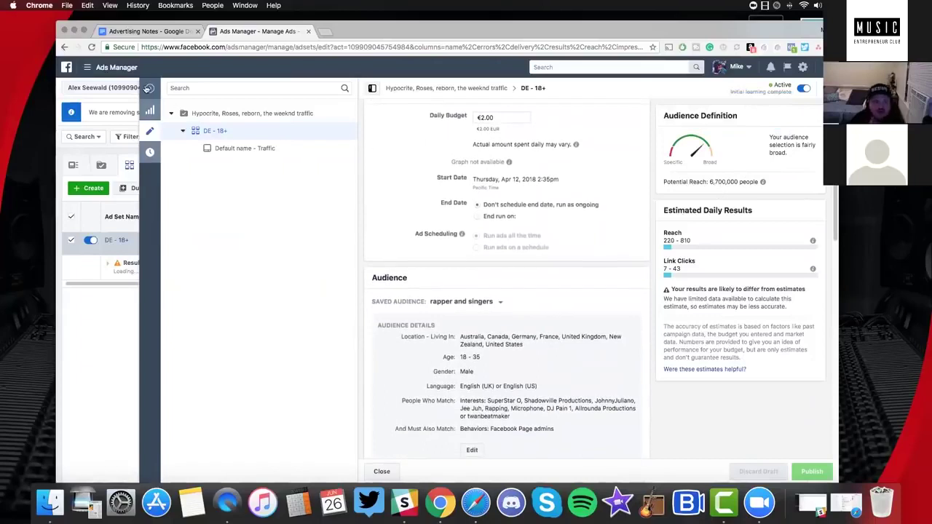
{"action": "left_click", "coordinate": [150, 89]}
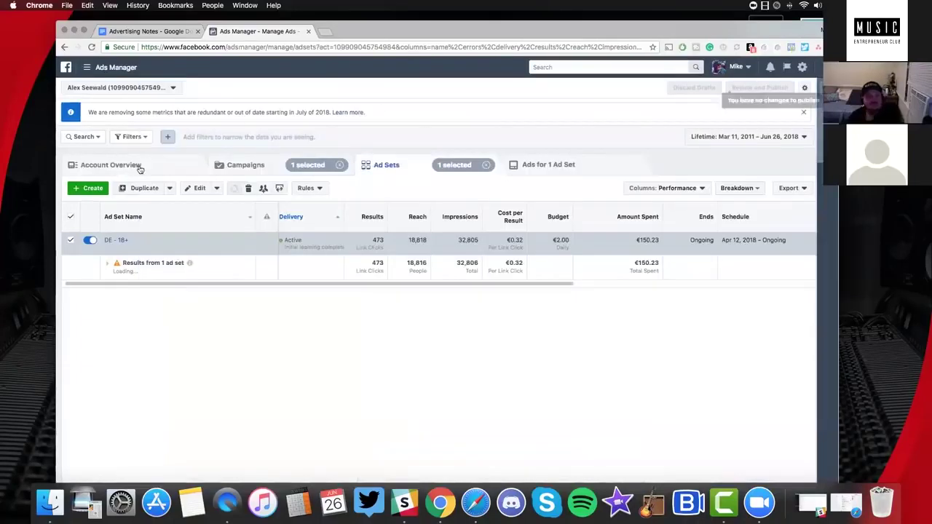
Clear the ad set and campaign selections and return to the list of all campaigns
{"action": "left_click", "coordinate": [487, 165]}
{"action": "left_click", "coordinate": [340, 165]}
{"action": "left_click", "coordinate": [285, 167]}
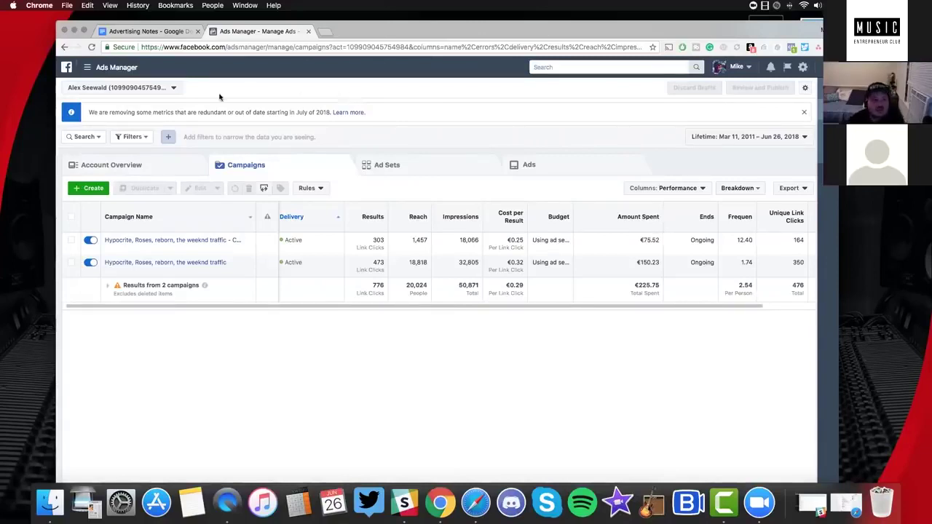
Start a new campaign, look at the Brand awareness objective, and choose the Traffic objective
{"action": "left_click", "coordinate": [91, 189]}
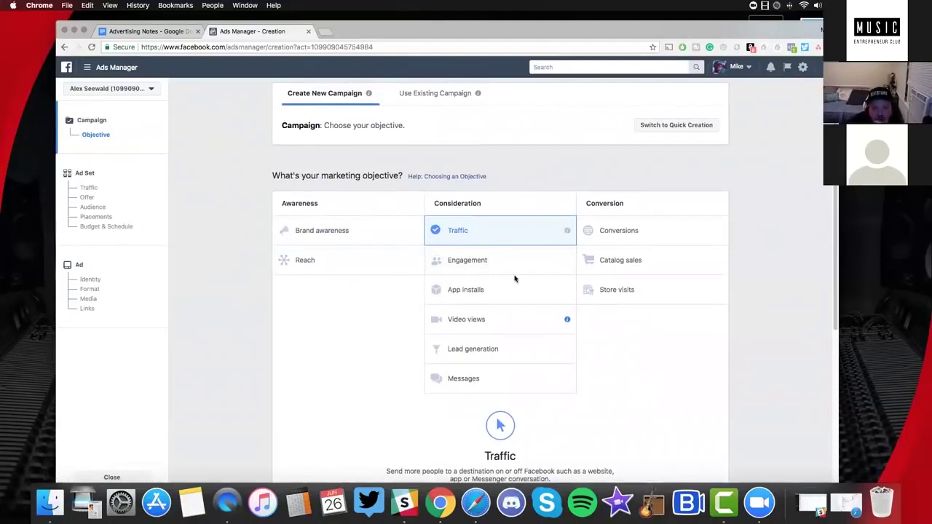
{"action": "left_click", "coordinate": [368, 238]}
{"action": "scroll", "coordinate": [448, 208], "scroll_direction": "down", "scroll_amount": 4}
{"action": "scroll", "coordinate": [458, 210], "scroll_direction": "up", "scroll_amount": 2}
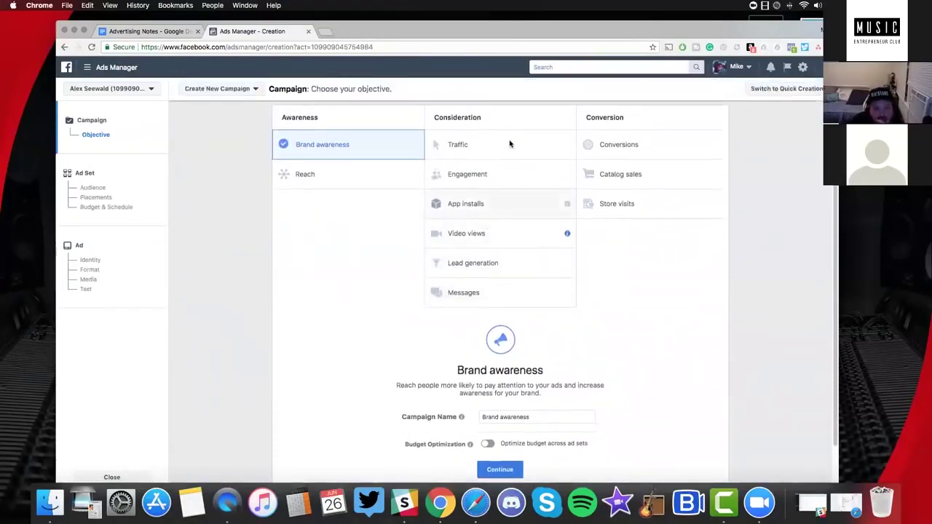
{"action": "left_click", "coordinate": [502, 144]}
{"action": "scroll", "coordinate": [504, 306], "scroll_direction": "down", "scroll_amount": 4}
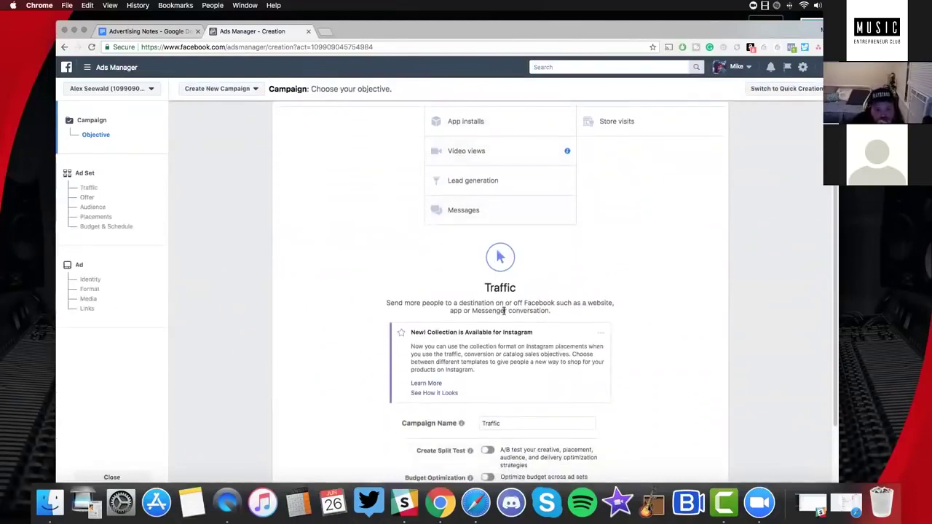
{"action": "scroll", "coordinate": [504, 314], "scroll_direction": "down", "scroll_amount": 2}
Name the campaign "Trampe (Cold)" and continue to the ad set settings
{"action": "left_click", "coordinate": [443, 315]}
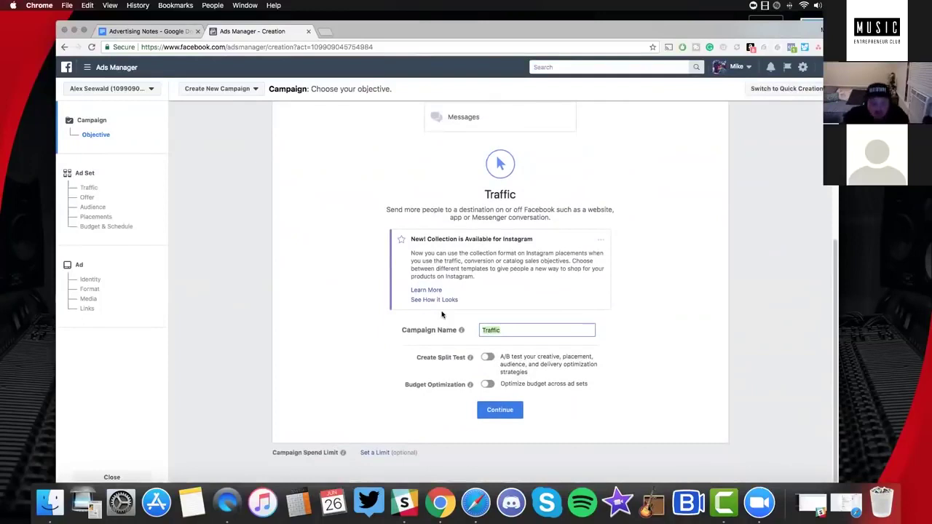
{"action": "type", "text": "Trampe"}
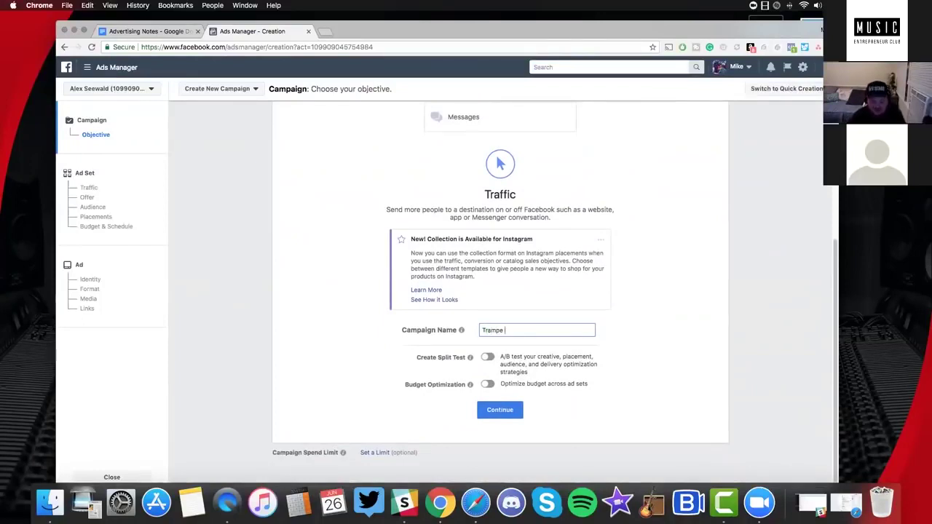
{"action": "type", "text": " (Cold)"}
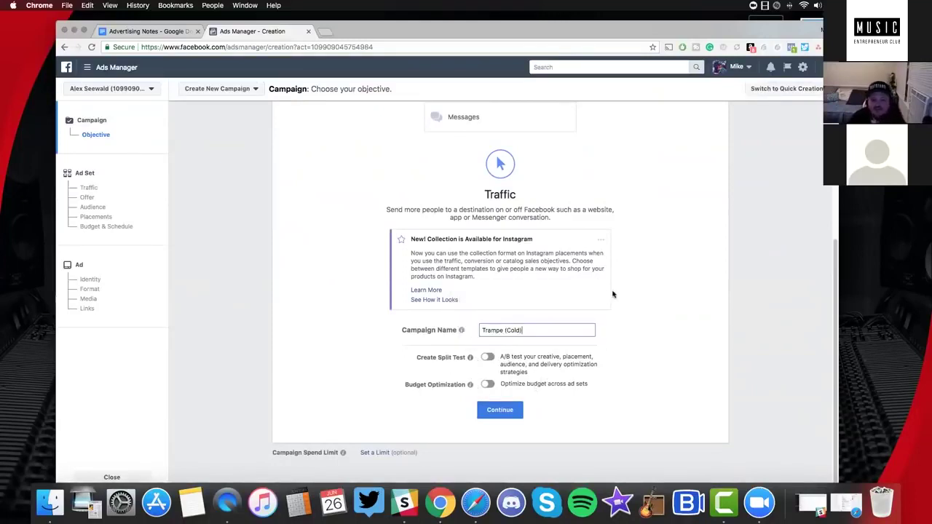
{"action": "scroll", "coordinate": [614, 294], "scroll_direction": "up", "scroll_amount": 3}
{"action": "scroll", "coordinate": [613, 293], "scroll_direction": "up", "scroll_amount": 2}
{"action": "scroll", "coordinate": [613, 294], "scroll_direction": "down", "scroll_amount": 6}
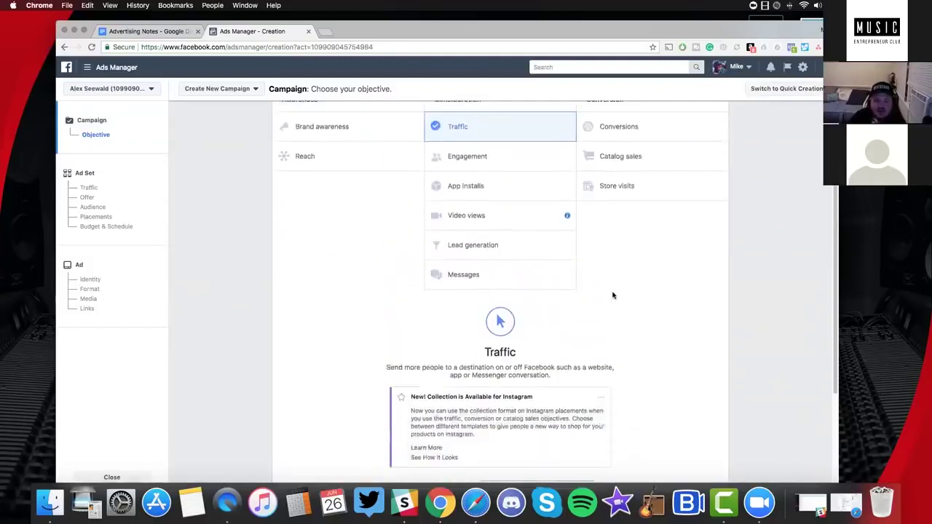
{"action": "left_click", "coordinate": [514, 413]}
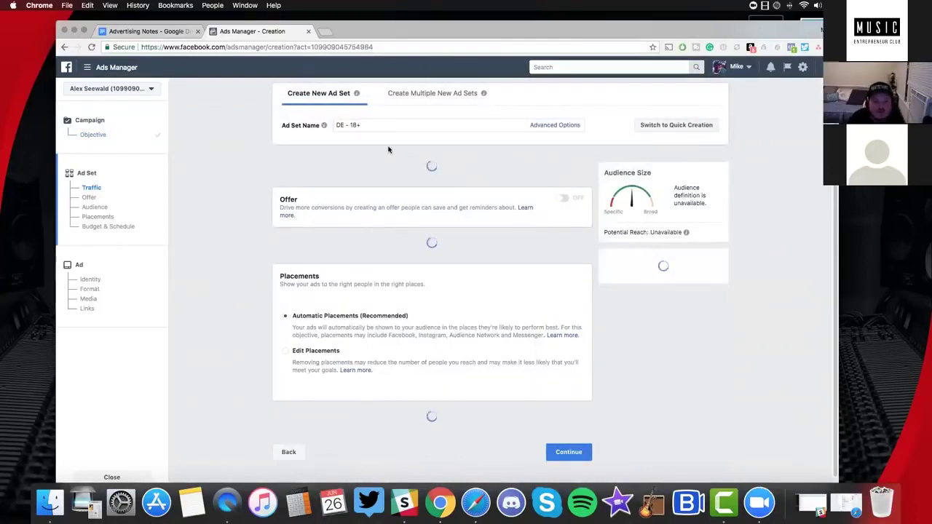
Clear the default name of the new ad set
{"action": "mouse_move", "coordinate": [333, 127]}
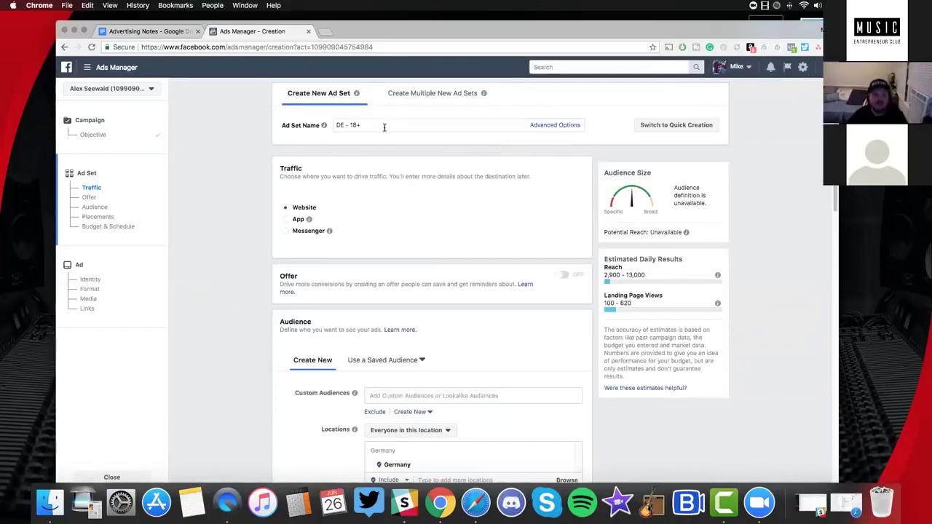
{"action": "triple_click", "coordinate": [333, 124]}
{"action": "key", "text": "BackSpace"}
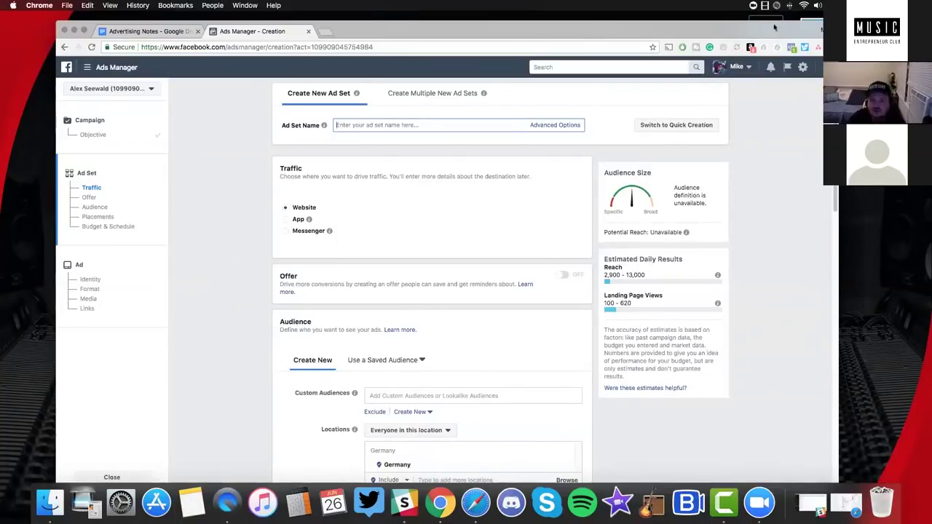
Open the Tundra Beats folder on the desktop, check the name of the first ad video, and close the folder
{"action": "left_click_drag", "start_coordinate": [775, 27], "coordinate": [784, 73]}
{"action": "double_click", "coordinate": [765, 35]}
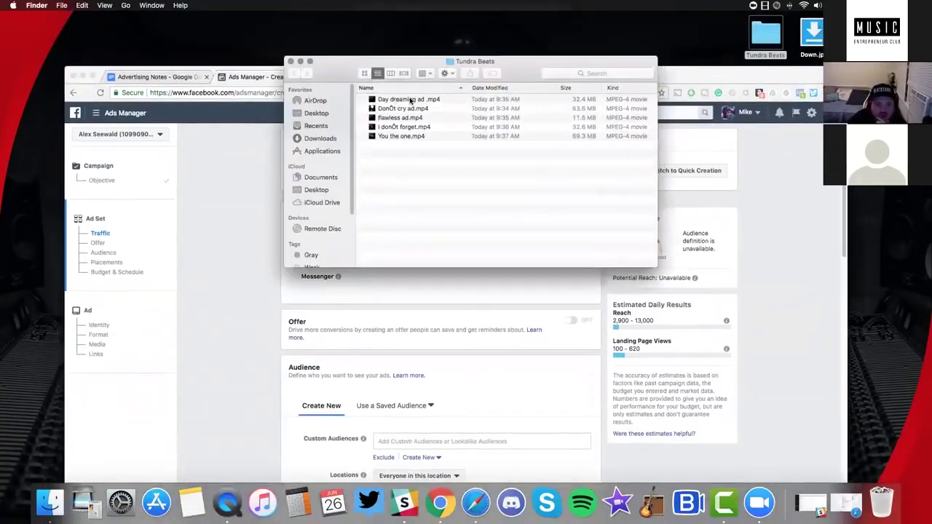
{"action": "left_click", "coordinate": [380, 99]}
{"action": "left_click", "coordinate": [291, 62]}
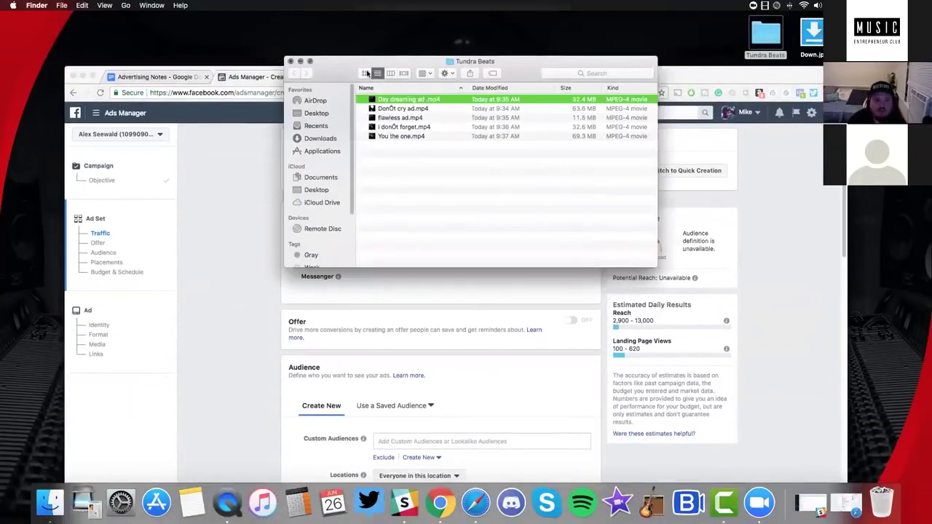
Name the new ad set "Daydreaming"
{"action": "left_click", "coordinate": [399, 125]}
{"action": "key", "text": "BackSpace"}
{"action": "key", "text": "BackSpace"}
{"action": "key", "text": "BackSpace"}
{"action": "key", "text": "BackSpace"}
{"action": "key", "text": "BackSpace"}
{"action": "key", "text": "BackSpace"}
{"action": "key", "text": "BackSpace"}
{"action": "key", "text": "BackSpace"}
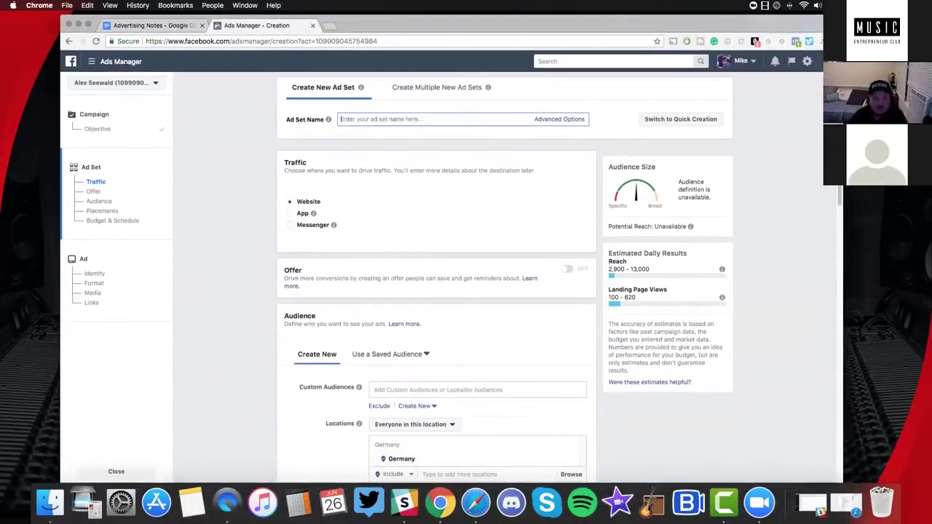
{"action": "type", "text": "Daydreaming"}
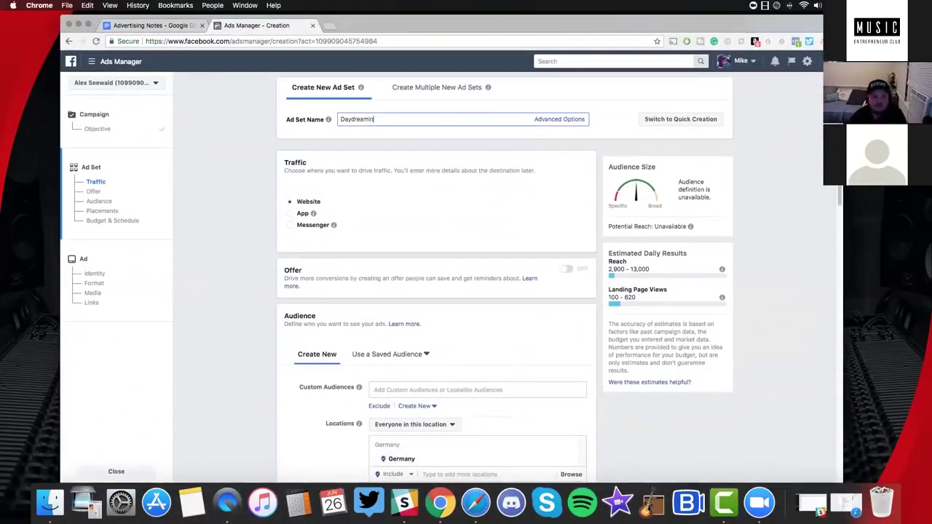
{"action": "left_click", "coordinate": [379, 226]}
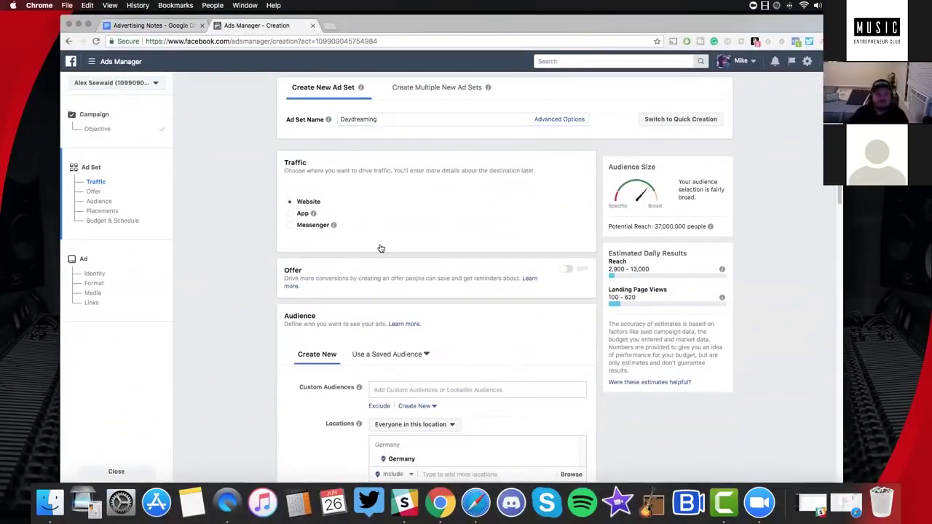
Remove Germany from the ad set's audience locations and check the saved audience choices
{"action": "scroll", "coordinate": [382, 253], "scroll_direction": "down", "scroll_amount": 3}
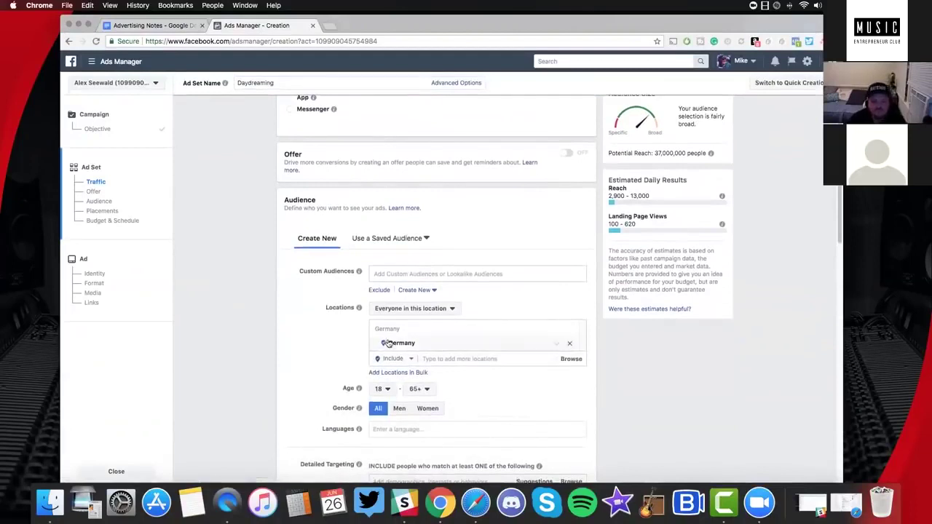
{"action": "scroll", "coordinate": [412, 202], "scroll_direction": "up", "scroll_amount": 4}
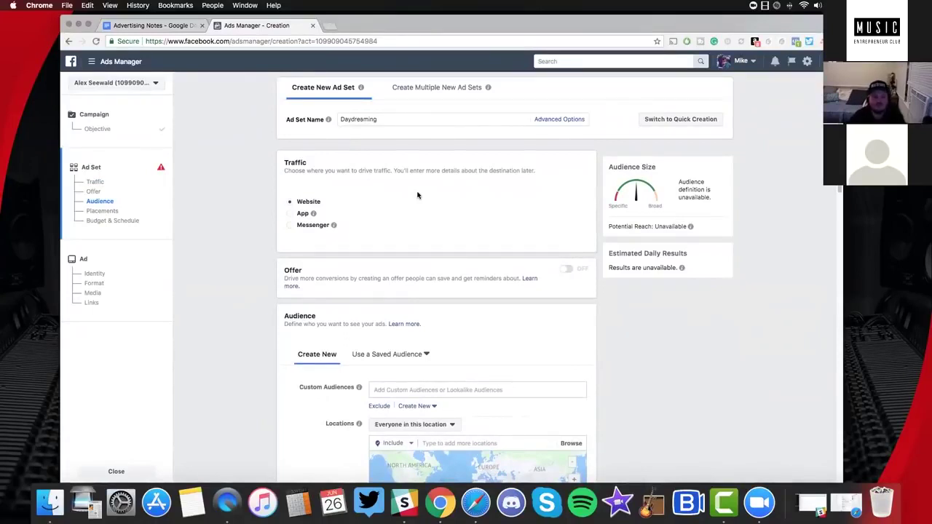
{"action": "scroll", "coordinate": [397, 258], "scroll_direction": "down", "scroll_amount": 3}
{"action": "left_click", "coordinate": [419, 269]}
{"action": "left_click", "coordinate": [444, 271]}
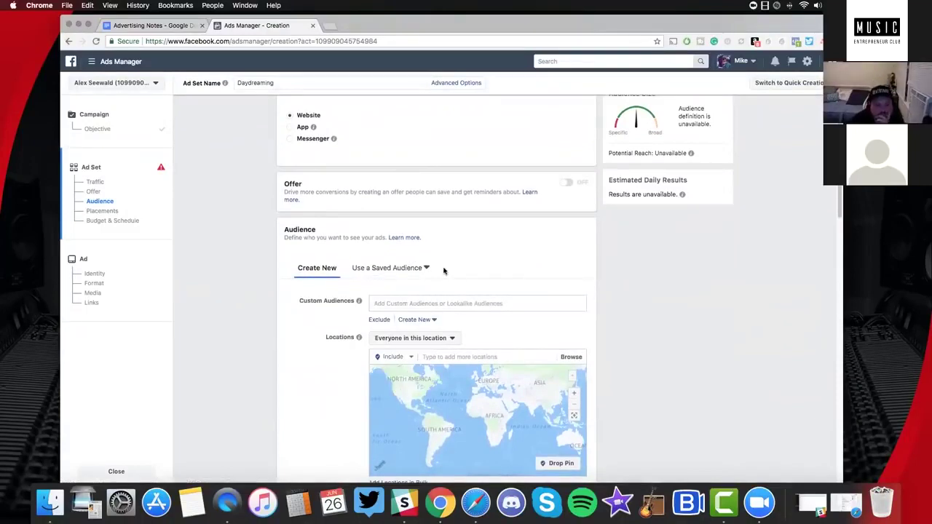
Search the detailed targeting interests for "xxxten" and clear the search
{"action": "scroll", "coordinate": [437, 262], "scroll_direction": "down", "scroll_amount": 2}
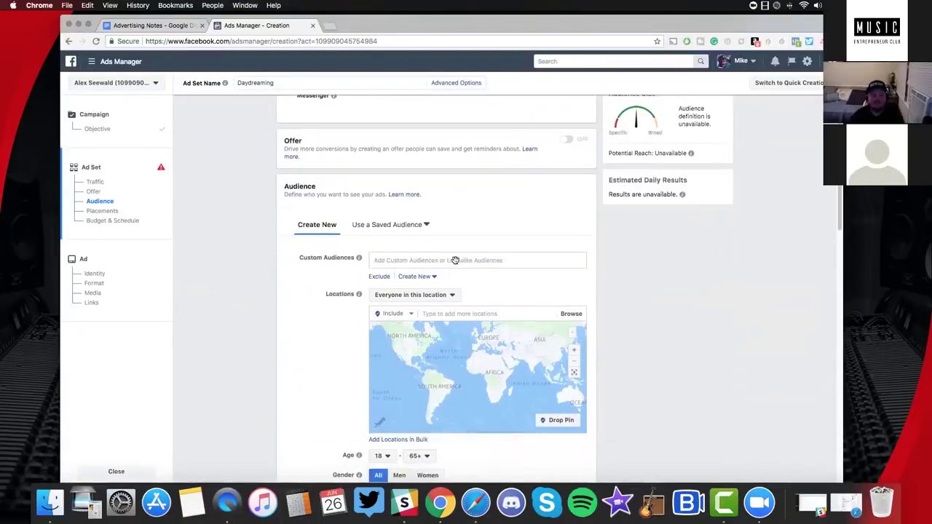
{"action": "scroll", "coordinate": [456, 260], "scroll_direction": "down", "scroll_amount": 3}
{"action": "scroll", "coordinate": [507, 192], "scroll_direction": "down", "scroll_amount": 4}
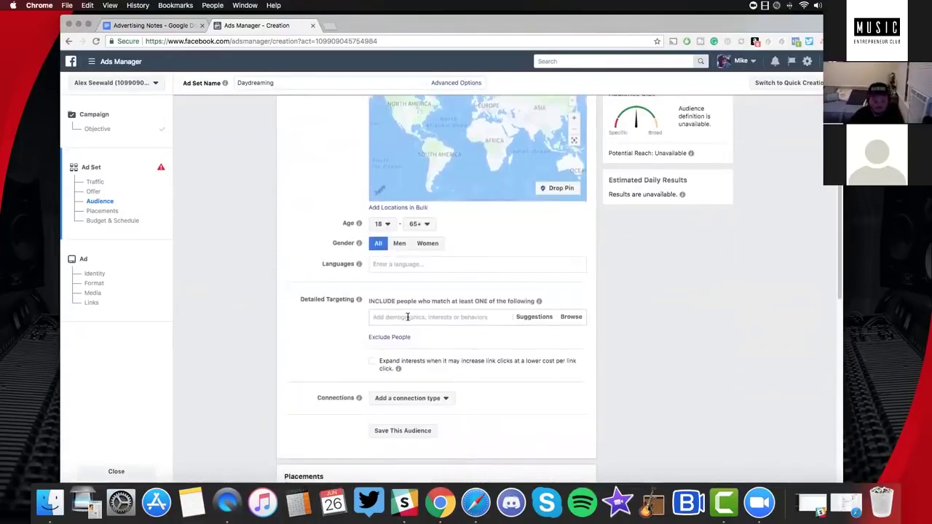
{"action": "left_click", "coordinate": [407, 317]}
{"action": "type", "text": "xxx"}
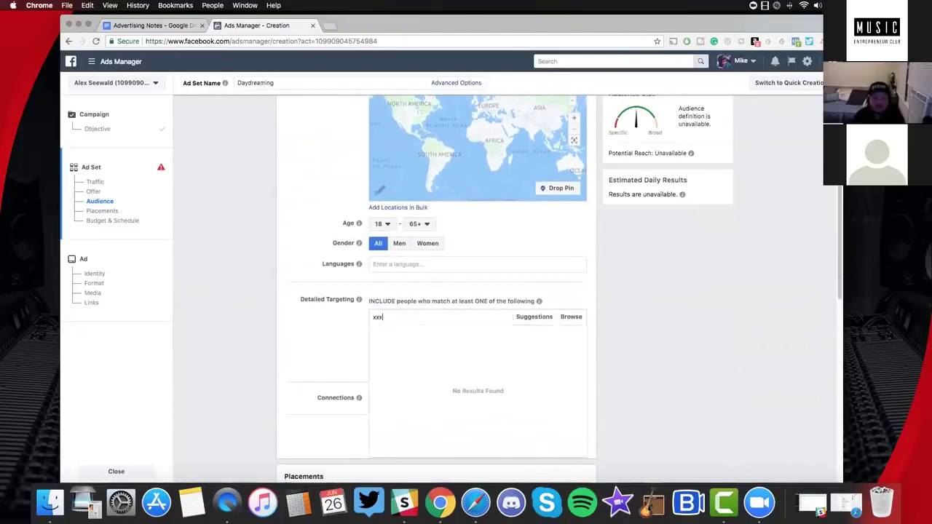
{"action": "type", "text": "ten"}
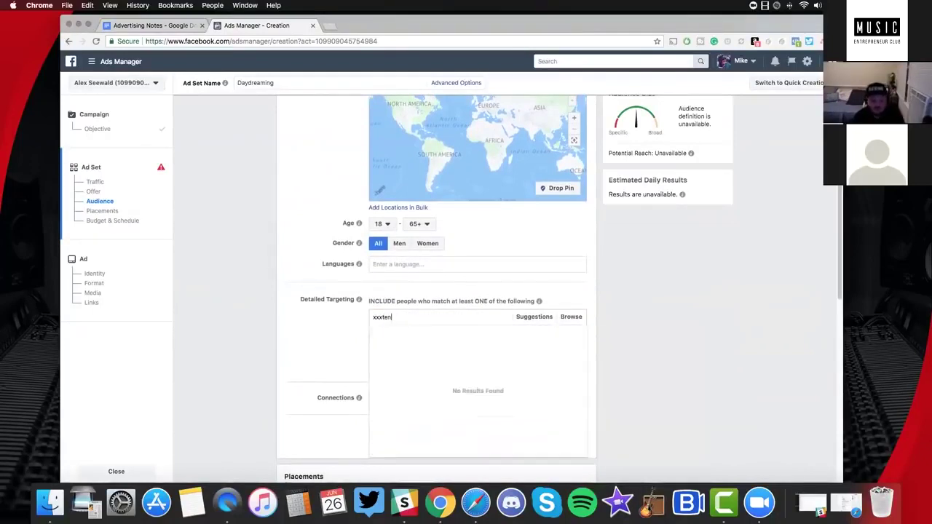
{"action": "key", "text": "BackSpace"}
{"action": "key", "text": "BackSpace"}
{"action": "key", "text": "BackSpace"}
{"action": "key", "text": "BackSpace"}
{"action": "key", "text": "BackSpace"}
{"action": "key", "text": "BackSpace"}
Add the interests Frank Ocean and Frank Ocean discography to the audience's detailed targeting
{"action": "type", "text": "franc"}
{"action": "key", "text": "BackSpace"}
{"action": "key", "text": "BackSpace"}
{"action": "type", "text": "k oce"}
{"action": "key", "text": "BackSpace"}
{"action": "key", "text": "BackSpace"}
{"action": "key", "text": "BackSpace"}
{"action": "type", "text": "ocean"}
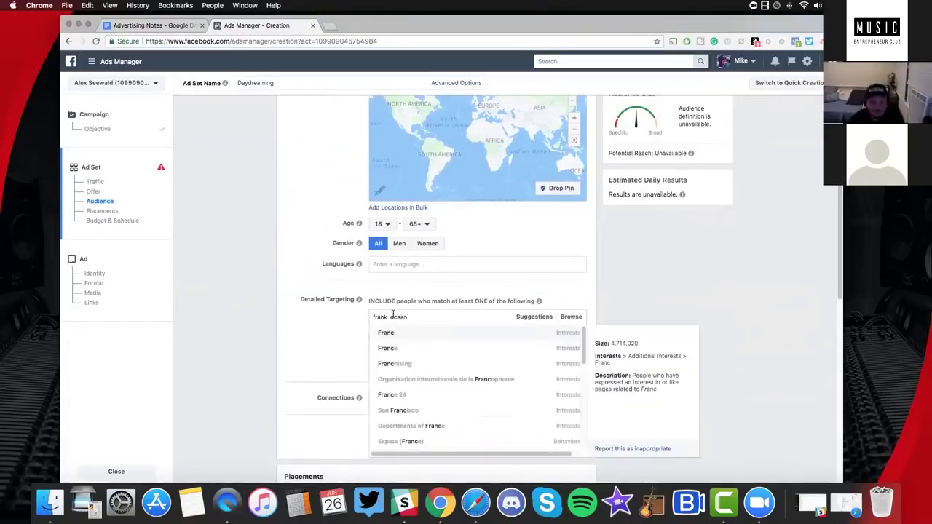
{"action": "key", "text": "BackSpace"}
{"action": "key", "text": "BackSpace"}
{"action": "key", "text": "BackSpace"}
{"action": "key", "text": "BackSpace"}
{"action": "key", "text": "BackSpace"}
{"action": "key", "text": "BackSpace"}
{"action": "key", "text": "BackSpace"}
{"action": "key", "text": "BackSpace"}
{"action": "key", "text": "BackSpace"}
{"action": "key", "text": "BackSpace"}
{"action": "key", "text": "BackSpace"}
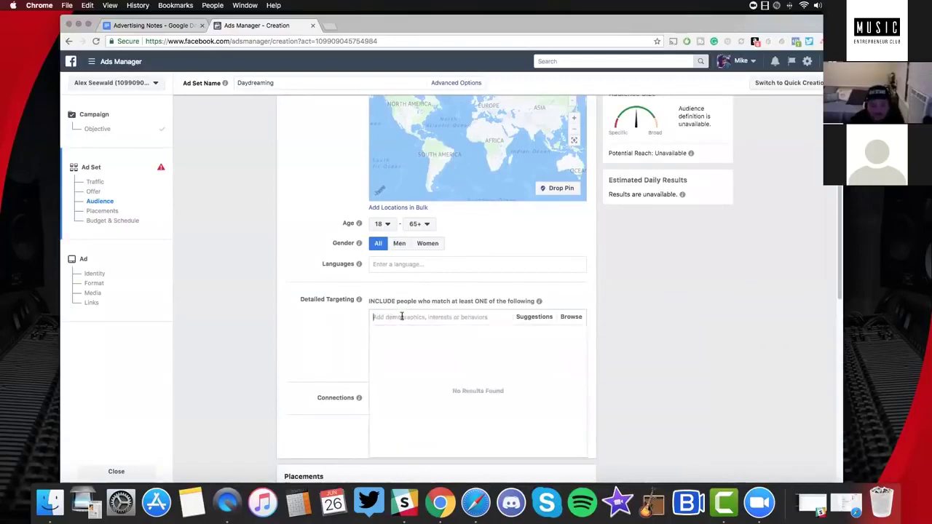
{"action": "type", "text": "frank ocean"}
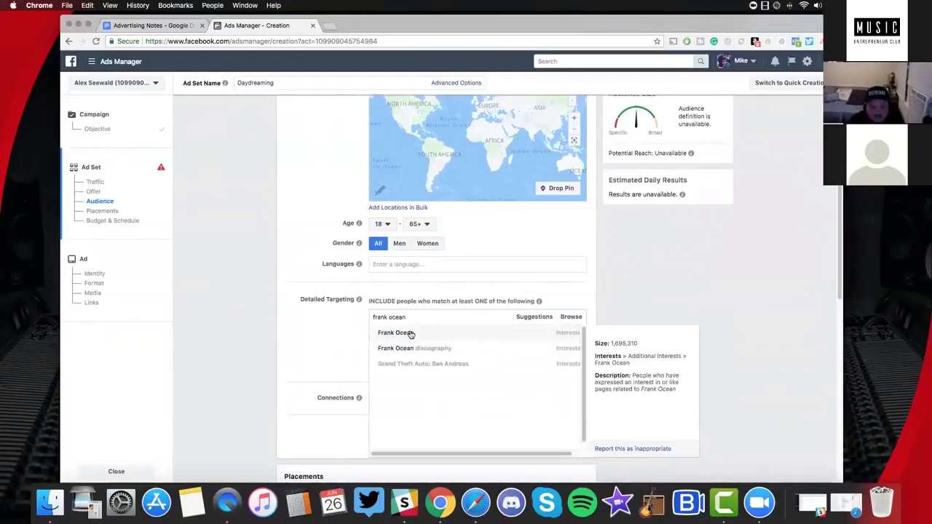
{"action": "left_click", "coordinate": [424, 336]}
{"action": "type", "text": "frank ocean"}
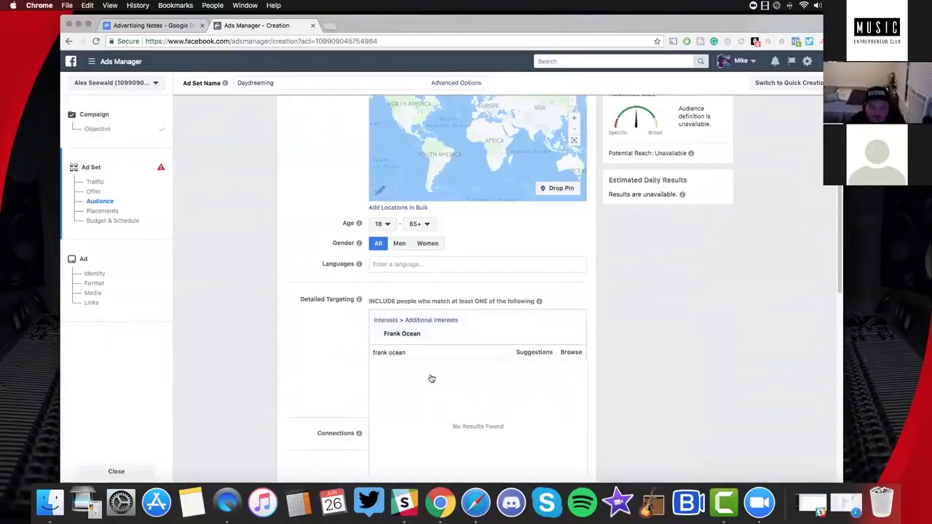
{"action": "left_click", "coordinate": [434, 369]}
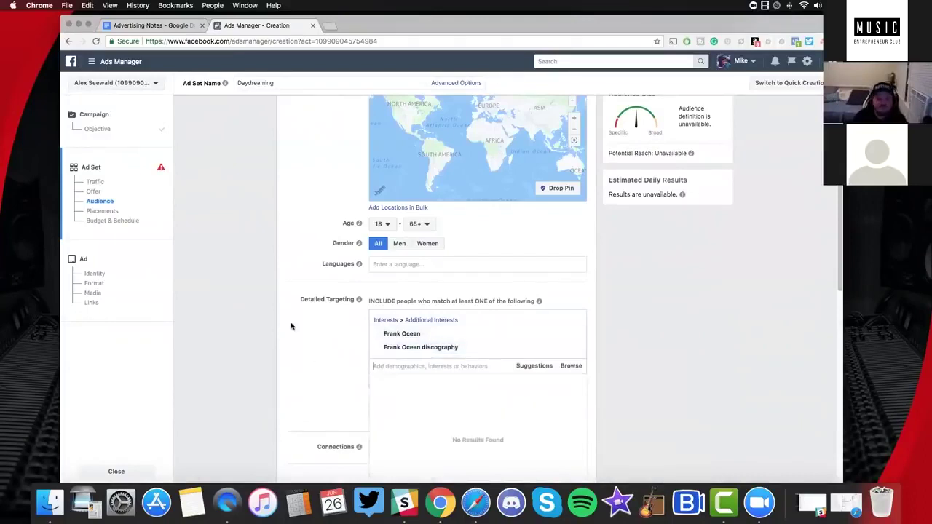
Search the detailed targeting interests for "sza", look through the suggestions, and clear the search
{"action": "scroll", "coordinate": [388, 266], "scroll_direction": "down", "scroll_amount": 2}
{"action": "mouse_move", "coordinate": [390, 267]}
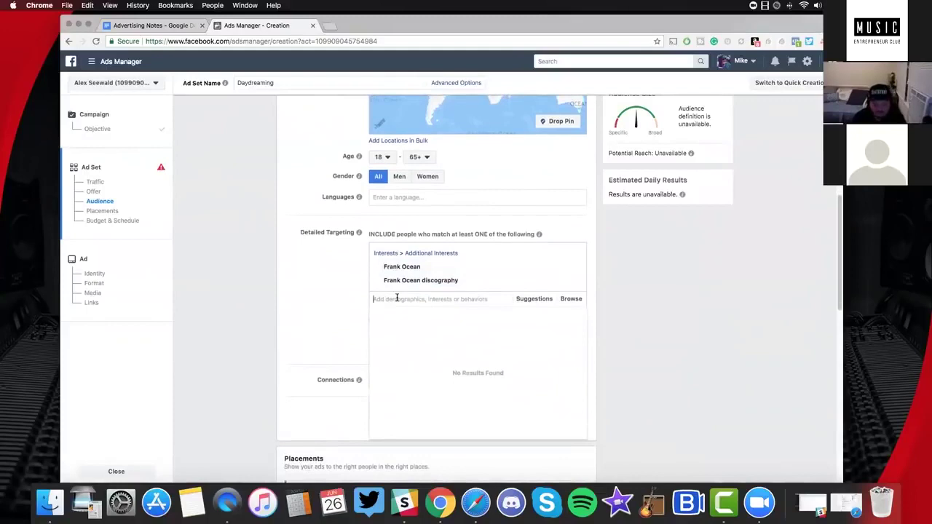
{"action": "type", "text": "z"}
{"action": "type", "text": "za"}
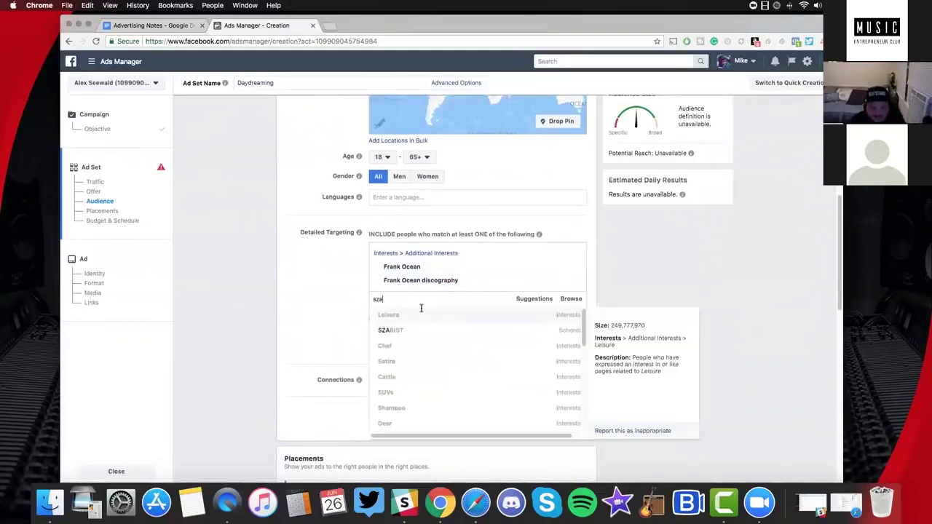
{"action": "scroll", "coordinate": [434, 365], "scroll_direction": "down", "scroll_amount": 10}
{"action": "key", "text": "BackSpace"}
{"action": "key", "text": "BackSpace"}
{"action": "key", "text": "BackSpace"}
{"action": "key", "text": "BackSpace"}
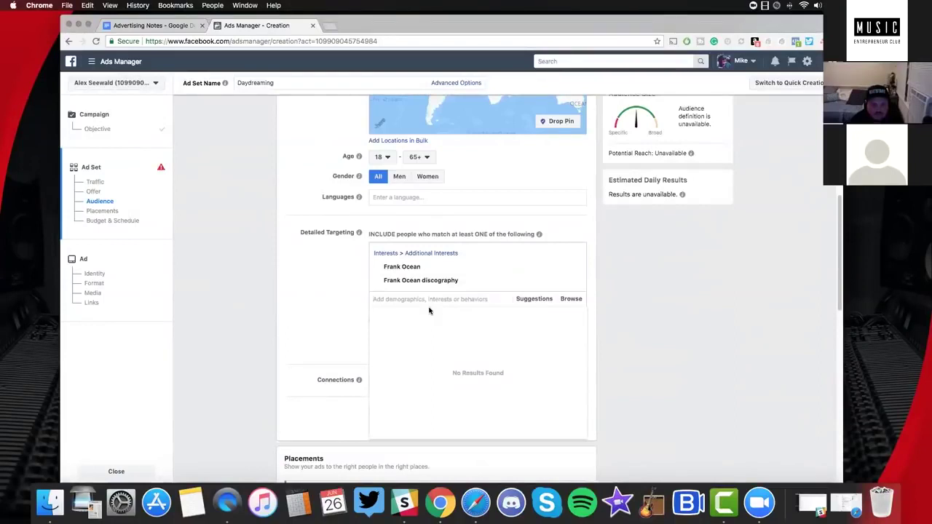
Search the detailed targeting interests for "xxx" and "lil skies", clearing each search
{"action": "type", "text": "xxx"}
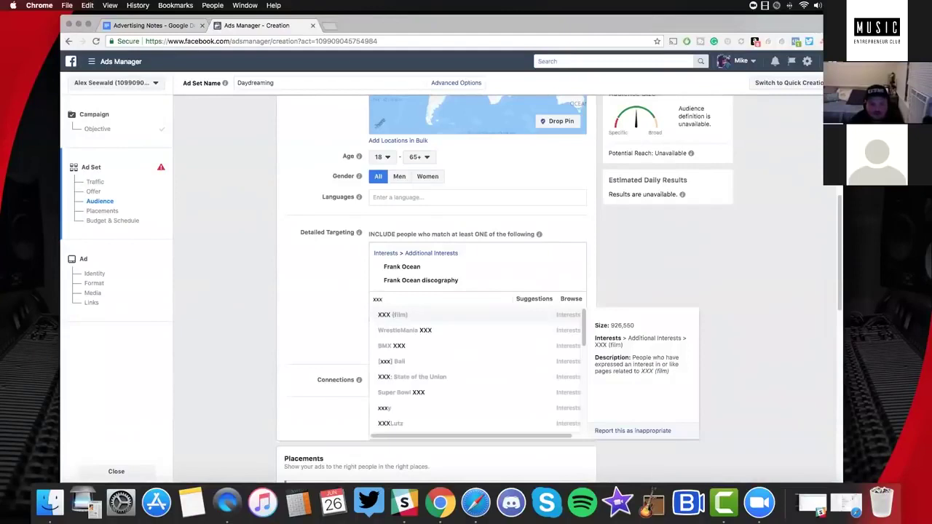
{"action": "key", "text": "BackSpace"}
{"action": "key", "text": "BackSpace"}
{"action": "key", "text": "BackSpace"}
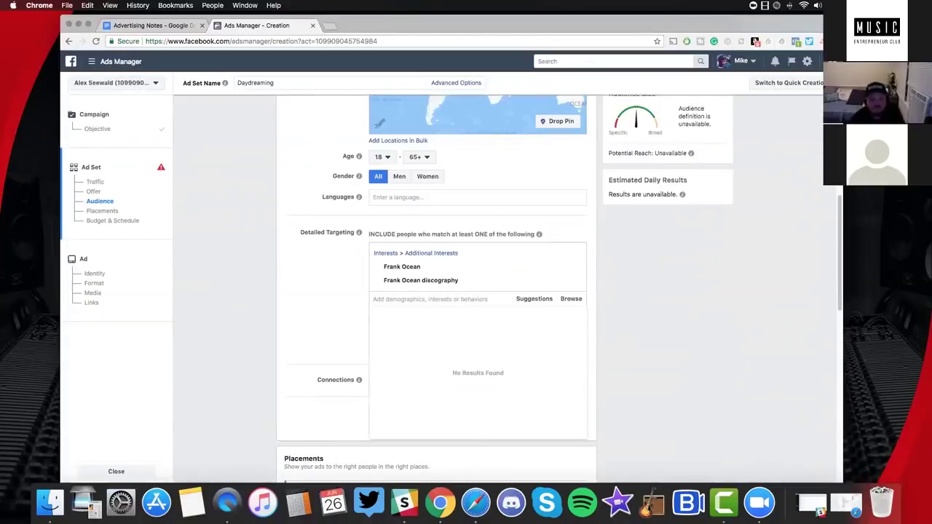
{"action": "type", "text": "c"}
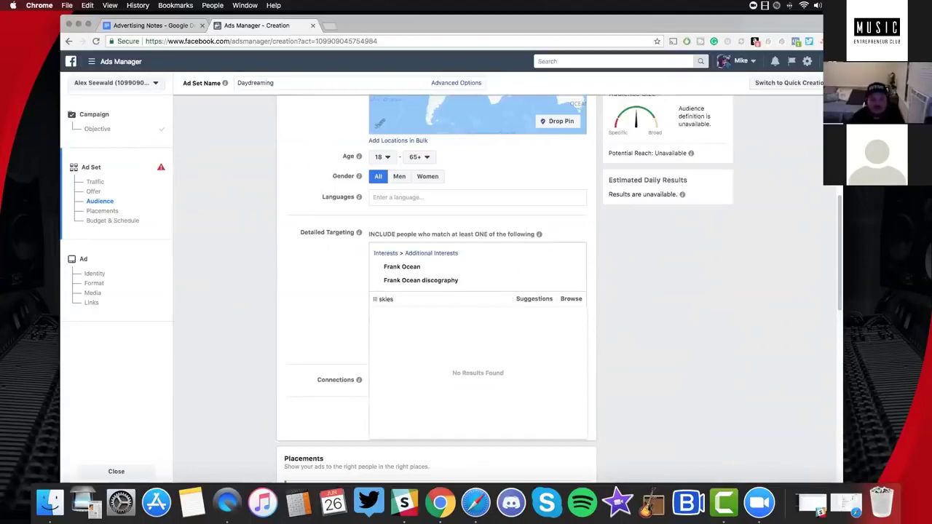
{"action": "key", "text": "BackSpace"}
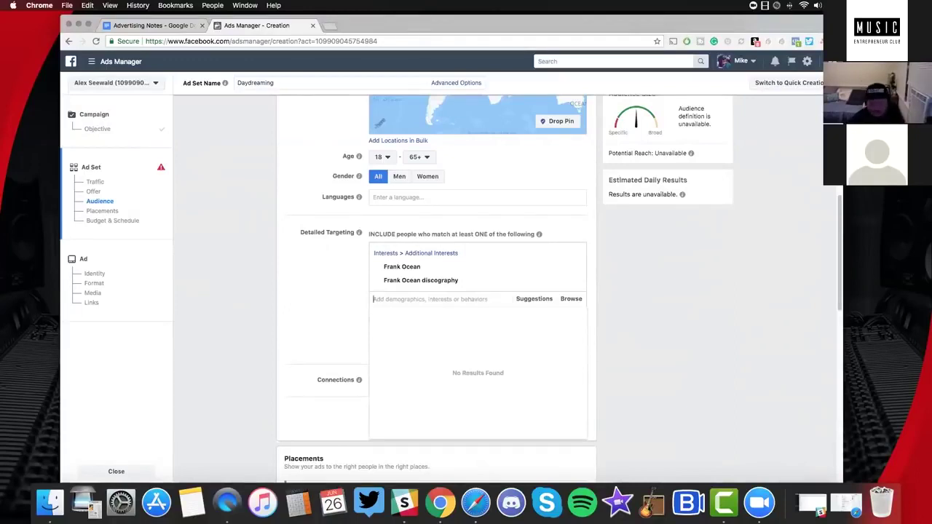
Search the detailed targeting interests for "khalid" and clear the search
{"action": "type", "text": "khalid"}
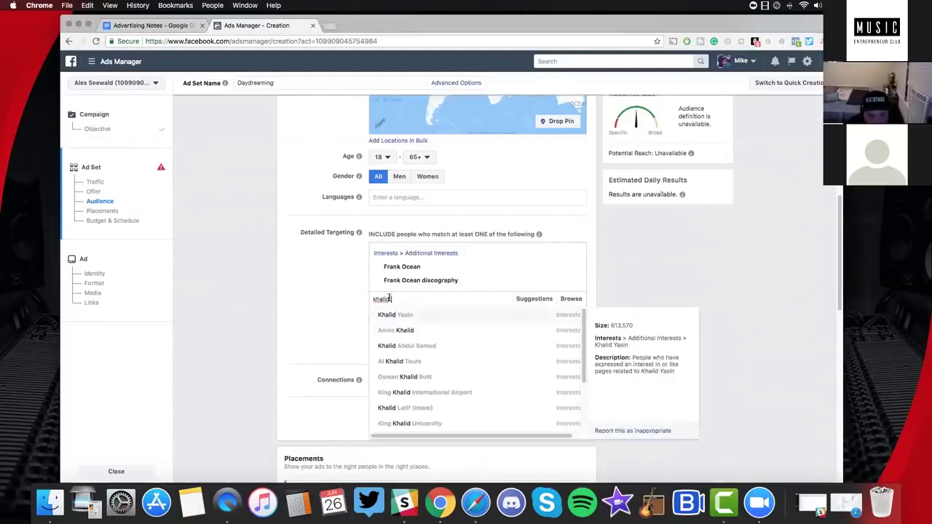
{"action": "key", "text": "BackSpace"}
{"action": "key", "text": "BackSpace"}
{"action": "key", "text": "BackSpace"}
{"action": "key", "text": "BackSpace"}
{"action": "key", "text": "BackSpace"}
{"action": "key", "text": "BackSpace"}
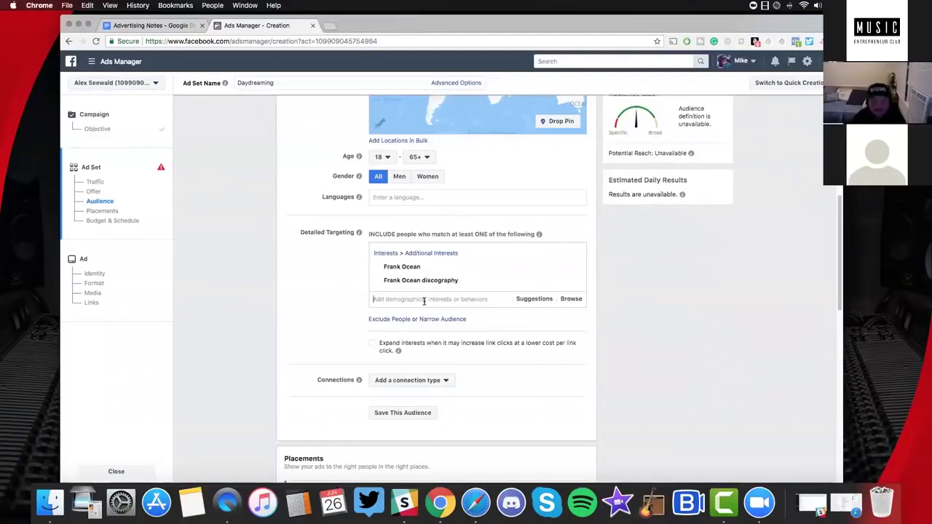
Search the detailed targeting interests for "6lack" and clear the search
{"action": "type", "text": "6lack"}
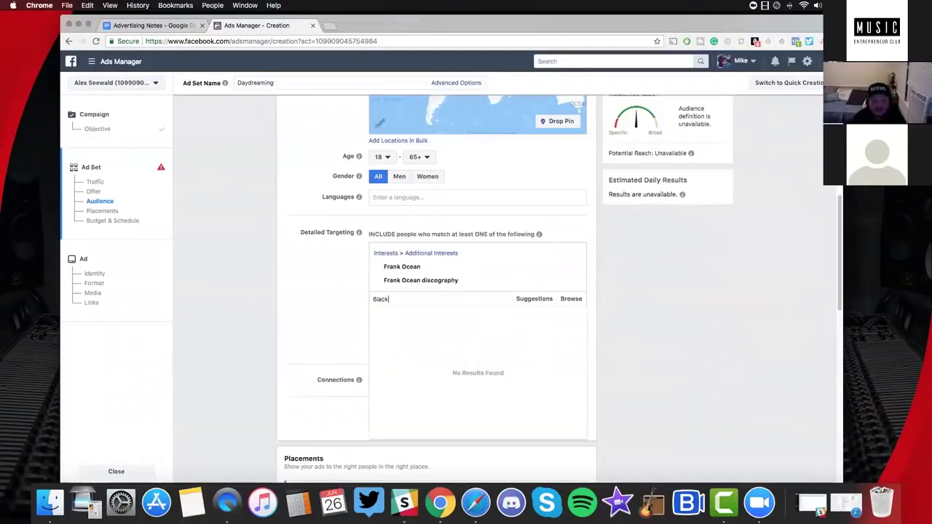
{"action": "key", "text": "BackSpace"}
{"action": "key", "text": "BackSpace"}
{"action": "key", "text": "BackSpace"}
{"action": "key", "text": "BackSpace"}
{"action": "key", "text": "BackSpace"}
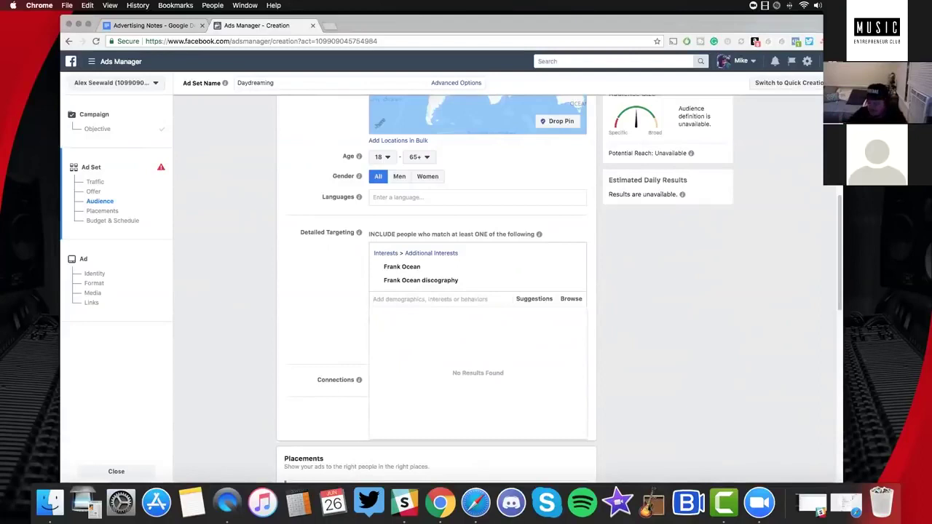
Remove the interests Frank Ocean discography and Frank Ocean from the detailed targeting
{"action": "mouse_move", "coordinate": [574, 284]}
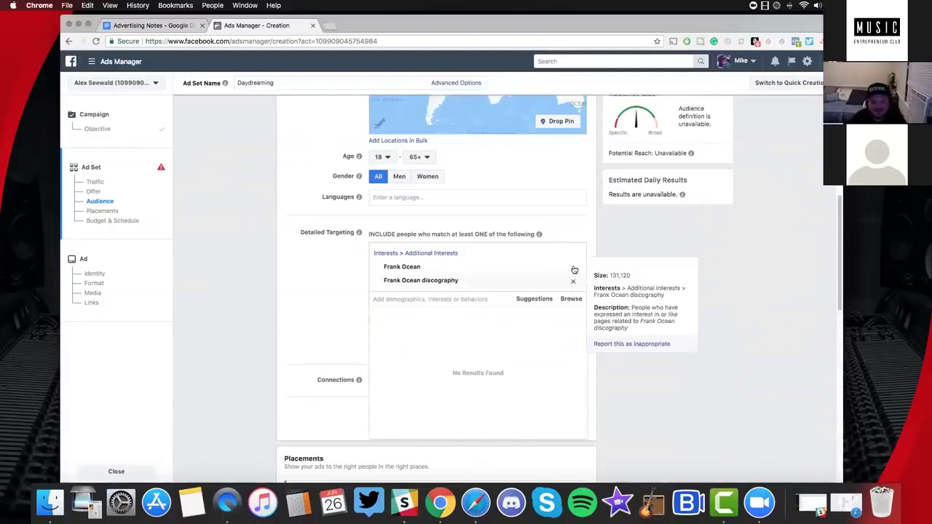
{"action": "left_click", "coordinate": [574, 280]}
{"action": "left_click", "coordinate": [573, 271]}
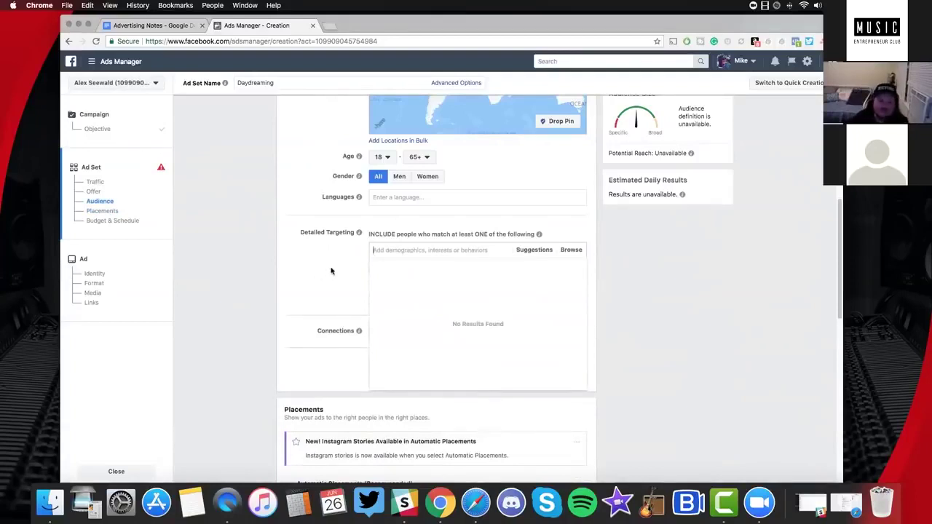
Include people interested in Frank Ocean and Frank Ocean discography in the emptied detailed targeting
{"action": "left_click", "coordinate": [399, 250]}
{"action": "left_click", "coordinate": [397, 251]}
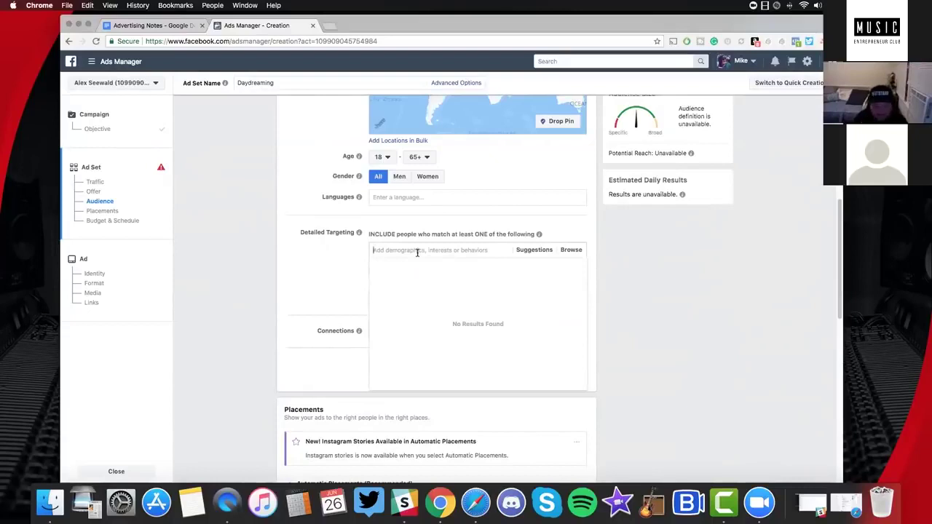
{"action": "type", "text": "frank ocean"}
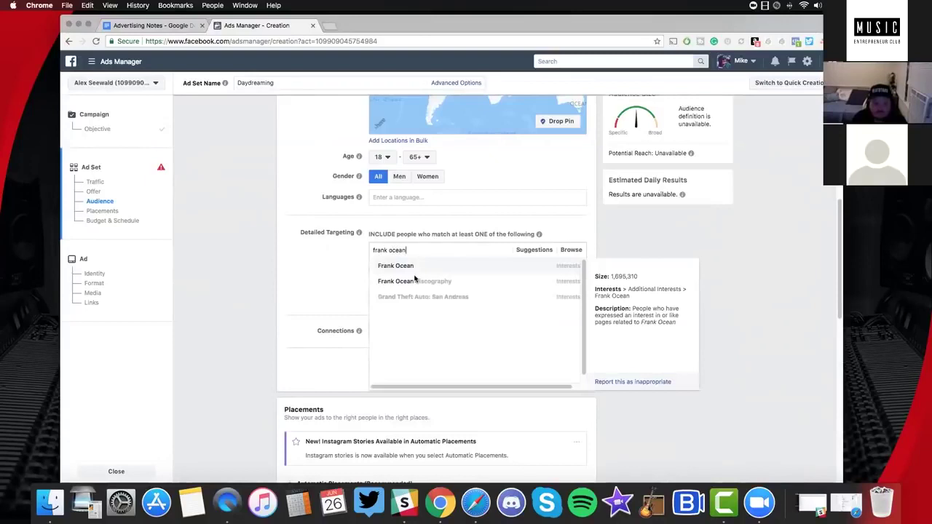
{"action": "left_click", "coordinate": [418, 279]}
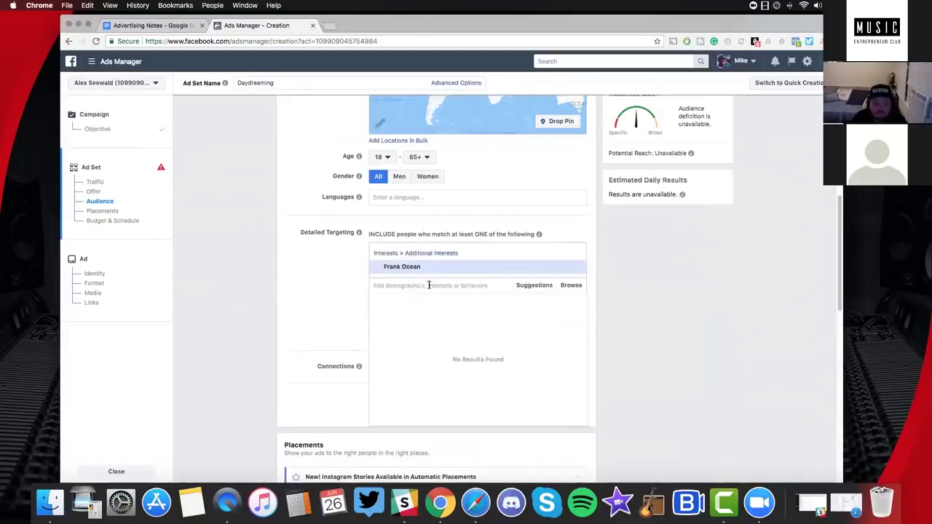
{"action": "type", "text": "frank ocean"}
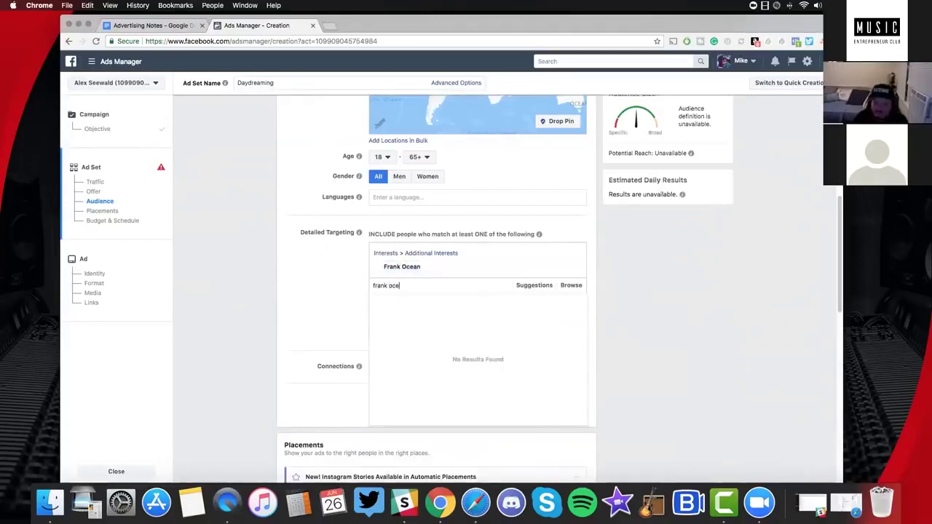
{"action": "left_click", "coordinate": [415, 299]}
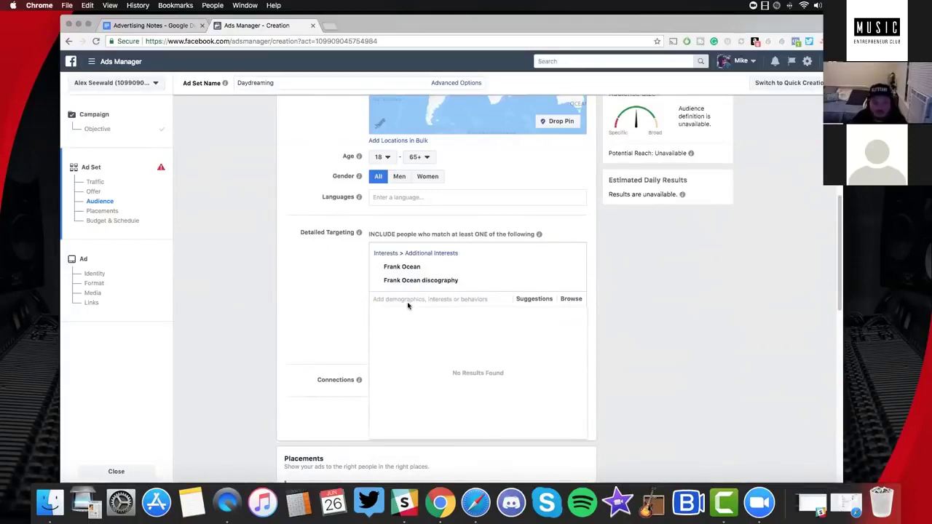
Find the interest BJ the Chicago Kid and add it to the detailed targeting
{"action": "left_click", "coordinate": [408, 305]}
{"action": "left_click", "coordinate": [409, 299]}
{"action": "type", "text": "bj the chicago"}
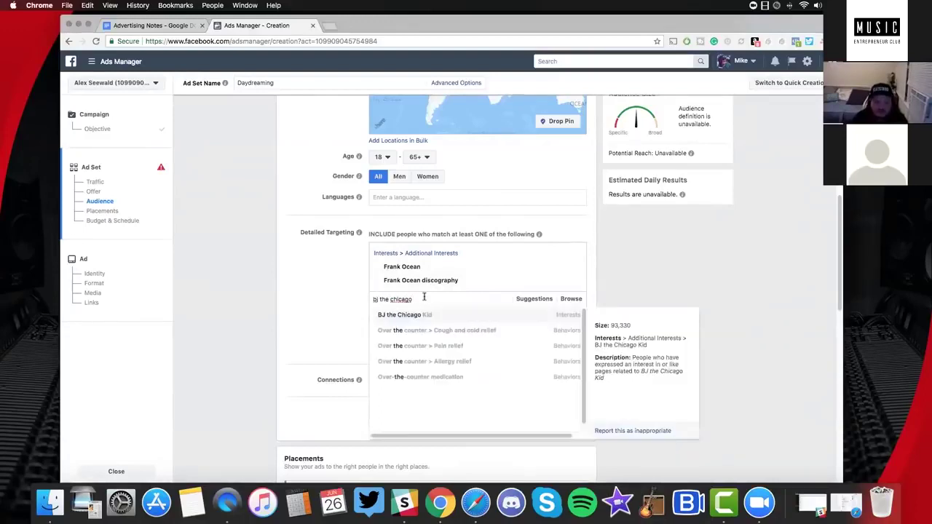
{"action": "key", "text": "Return"}
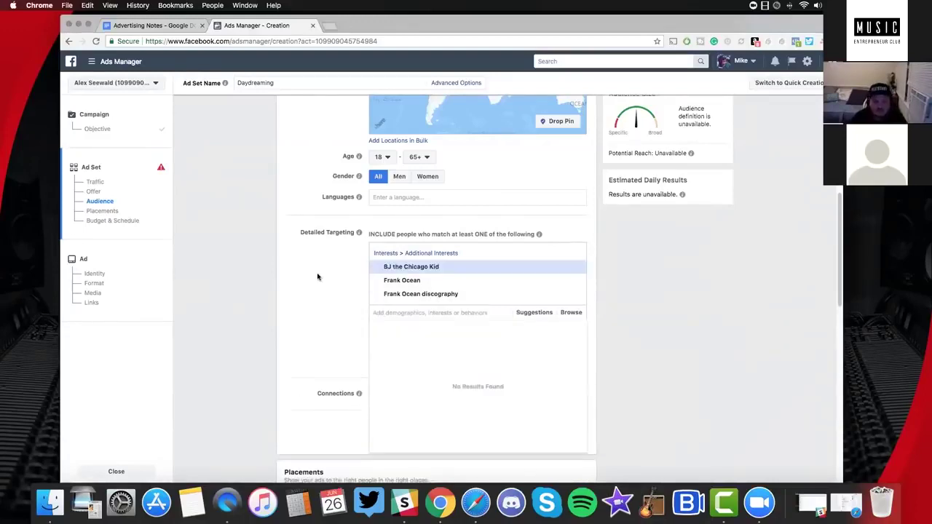
Find the interest Anderson Paak and add it to the detailed targeting
{"action": "left_click", "coordinate": [413, 314]}
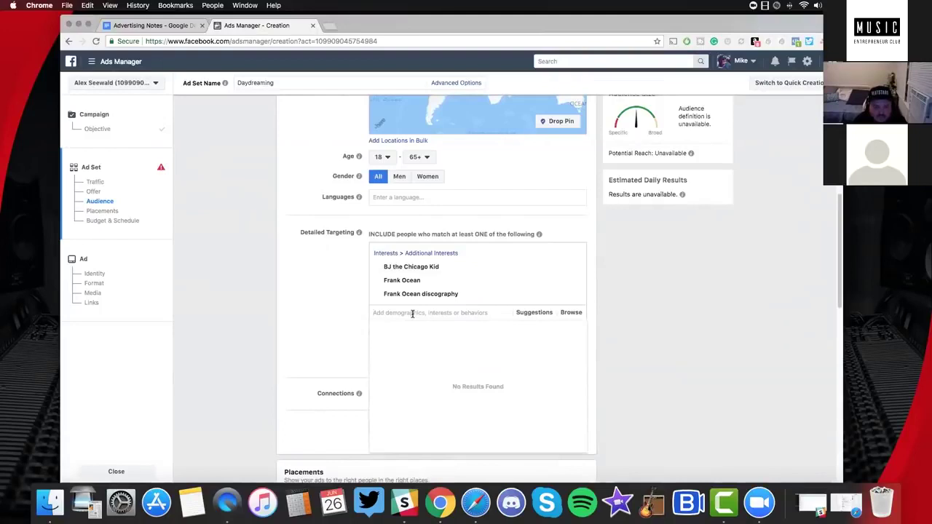
{"action": "type", "text": "anderson paak"}
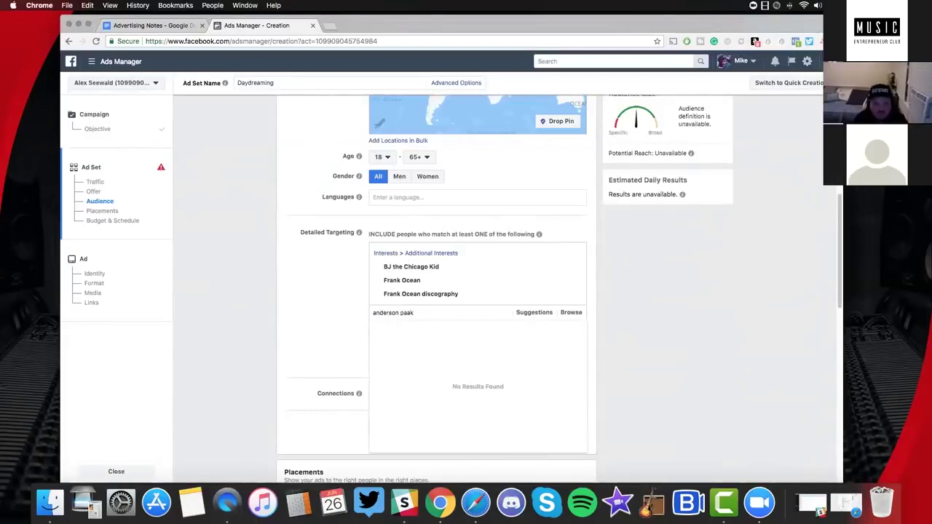
{"action": "key", "text": "Return"}
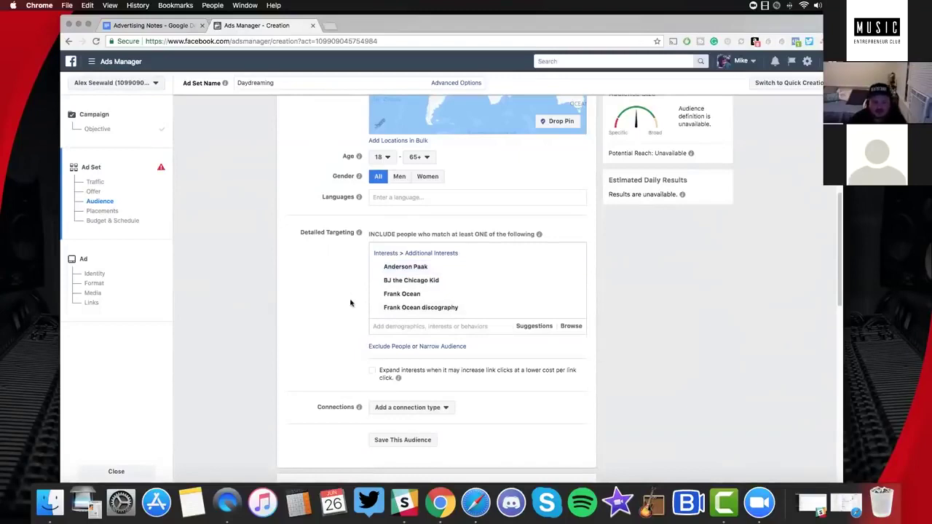
Find the interest Isaiah Rashad and add it to the detailed targeting
{"action": "left_click", "coordinate": [402, 327]}
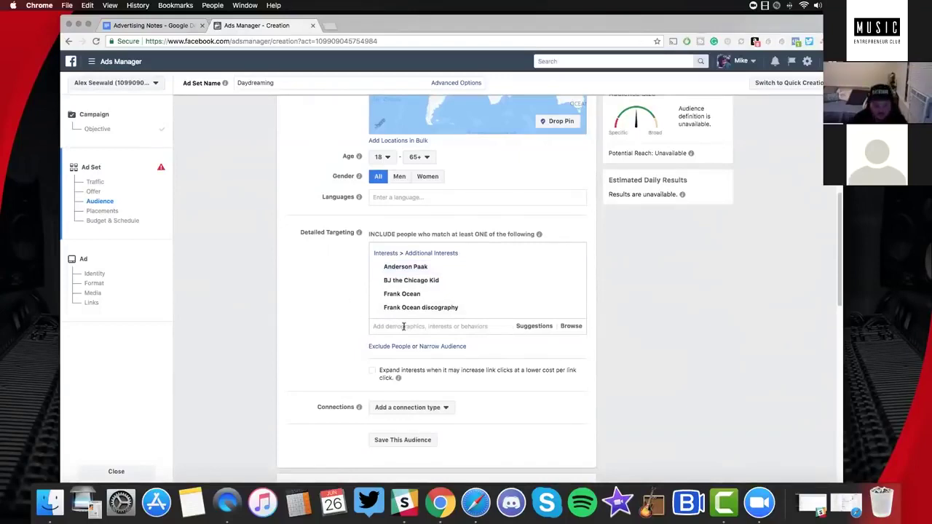
{"action": "type", "text": "is"}
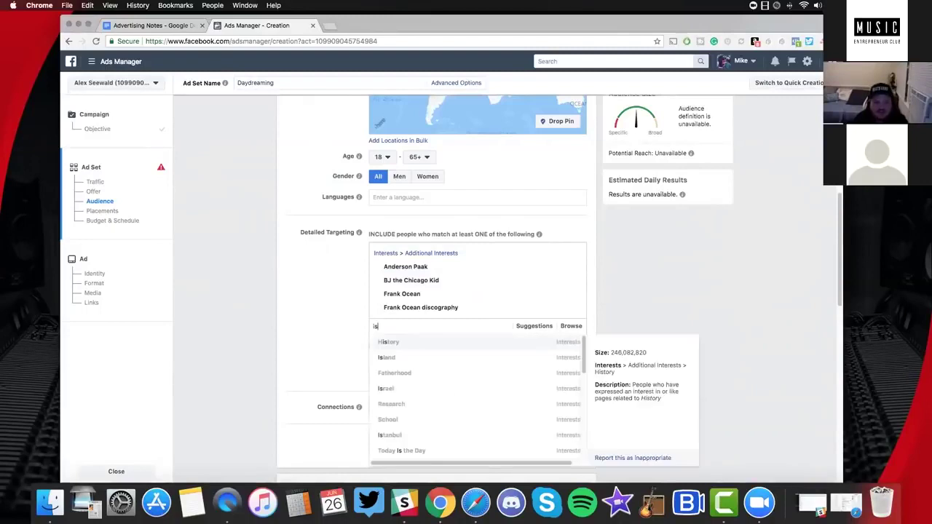
{"action": "type", "text": "aiah"}
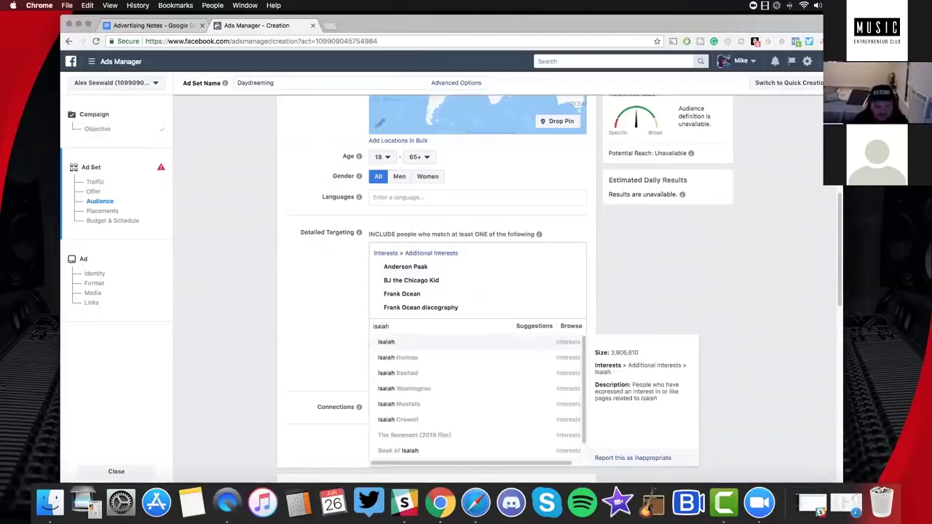
{"action": "left_click", "coordinate": [397, 373]}
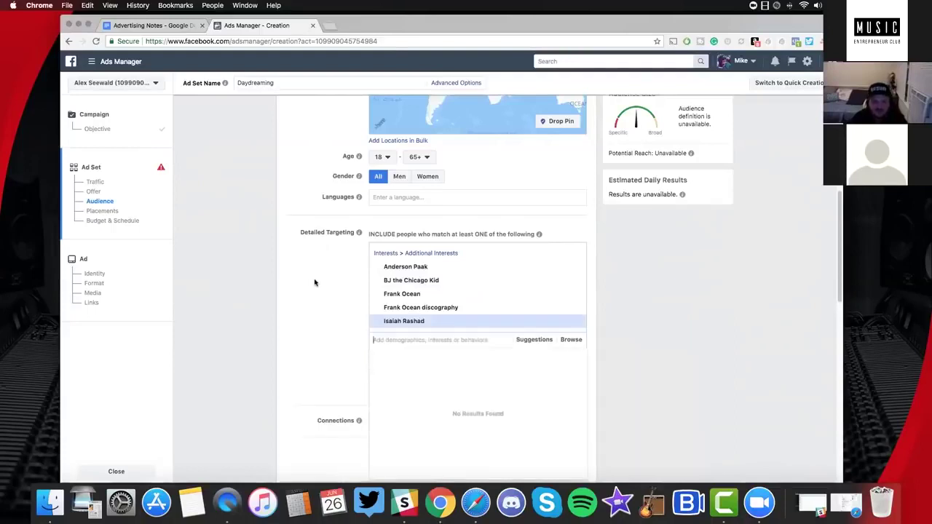
{"action": "left_click", "coordinate": [364, 334]}
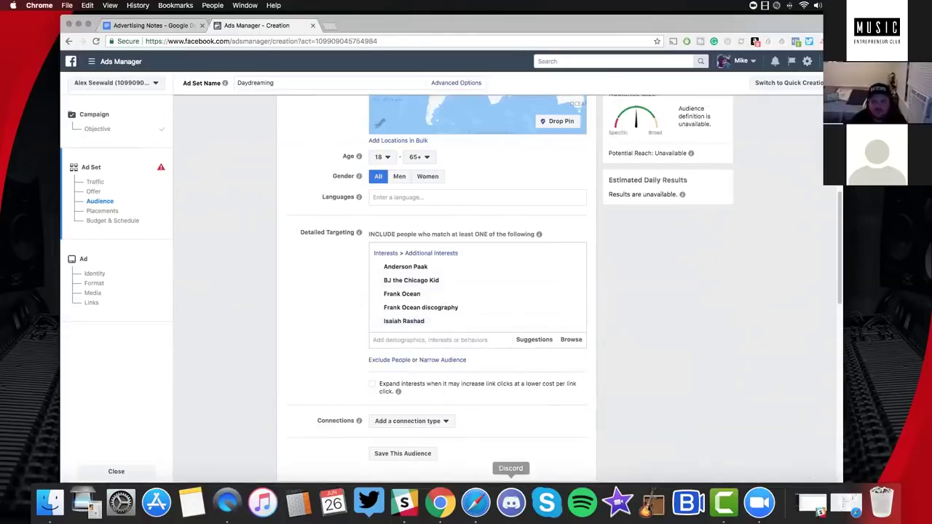
Play parts of the video Day dreaming ad .mp4 from the Tundra Beats folder, close it and return to Ads Manager in Chrome
{"action": "left_click_drag", "start_coordinate": [780, 28], "coordinate": [785, 72]}
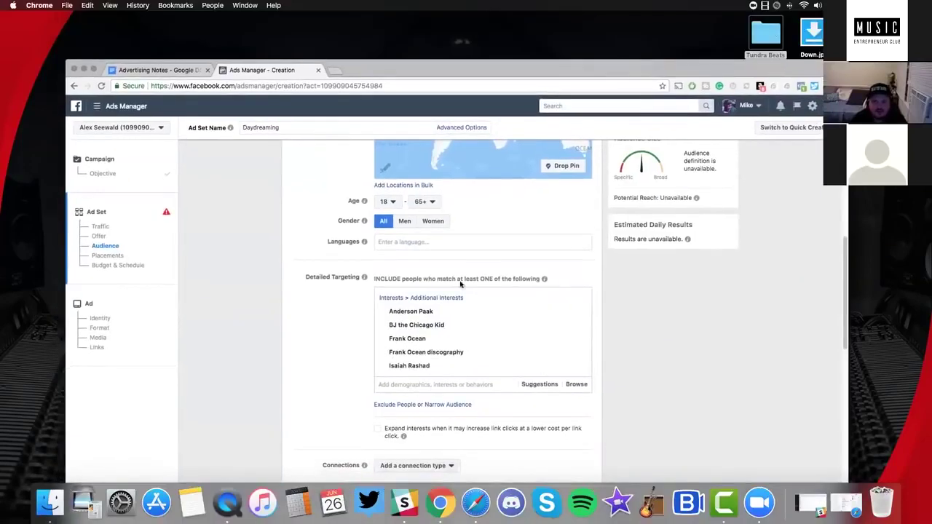
{"action": "left_click", "coordinate": [412, 99]}
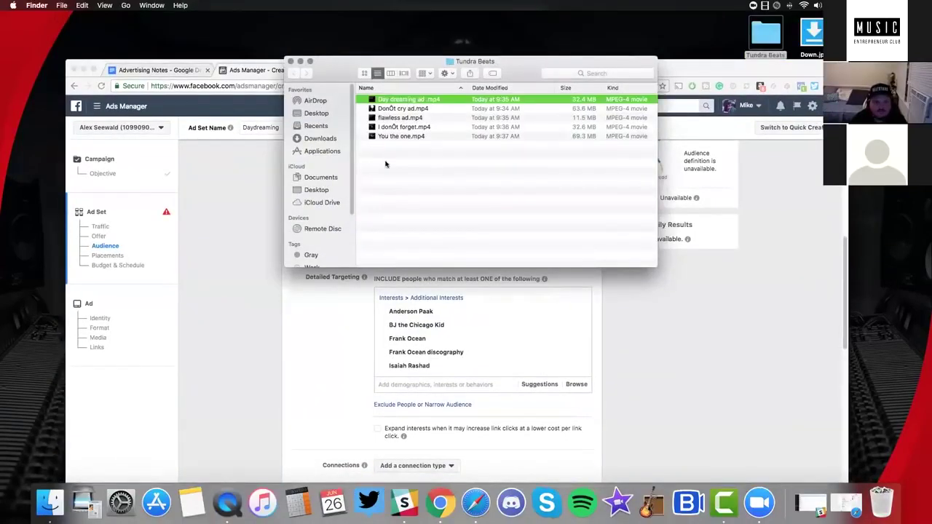
{"action": "key", "text": "super+o"}
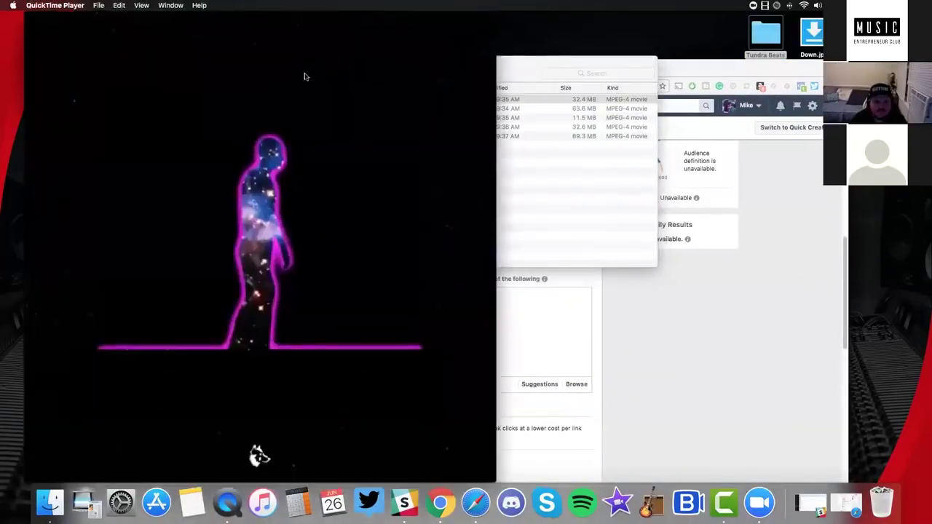
{"action": "left_click", "coordinate": [291, 64]}
{"action": "left_click", "coordinate": [259, 386]}
{"action": "key", "text": "space"}
{"action": "left_click", "coordinate": [207, 400]}
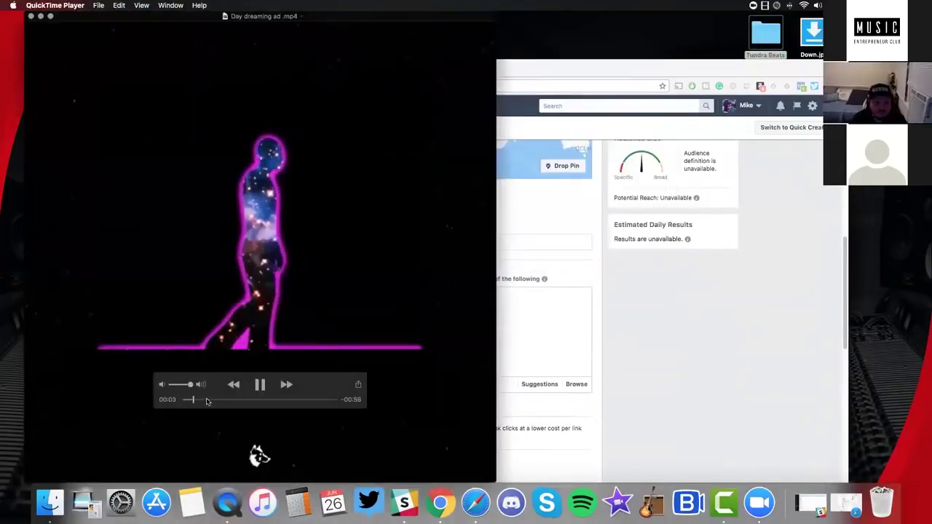
{"action": "left_click", "coordinate": [243, 400]}
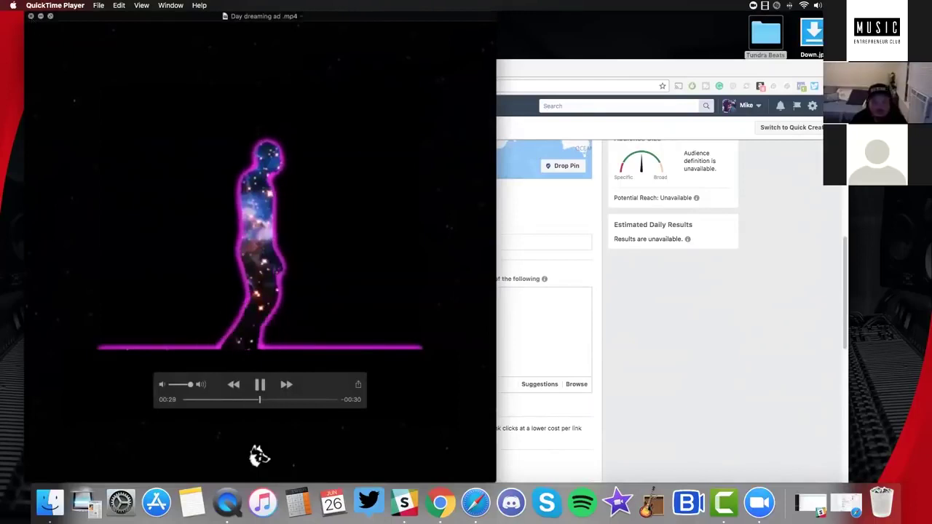
{"action": "key", "text": "super+w"}
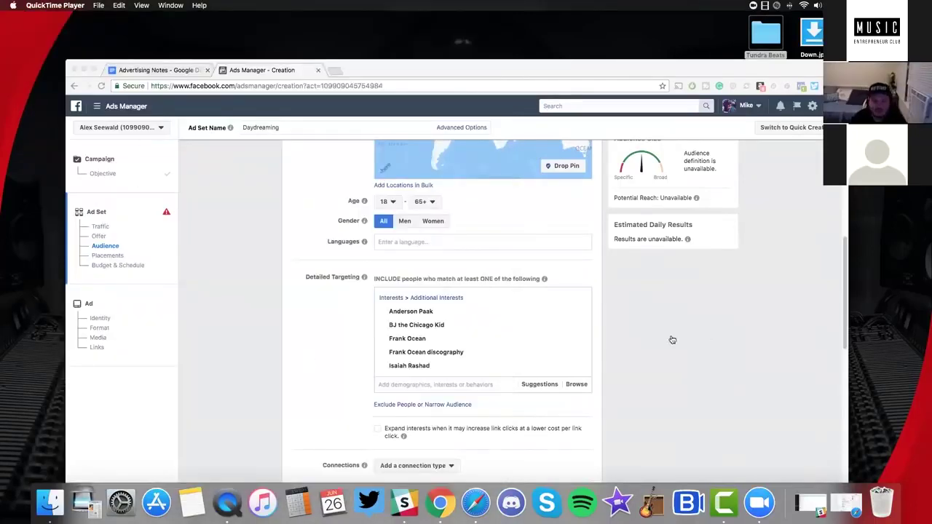
{"action": "scroll", "coordinate": [670, 337], "scroll_direction": "down", "scroll_amount": 3}
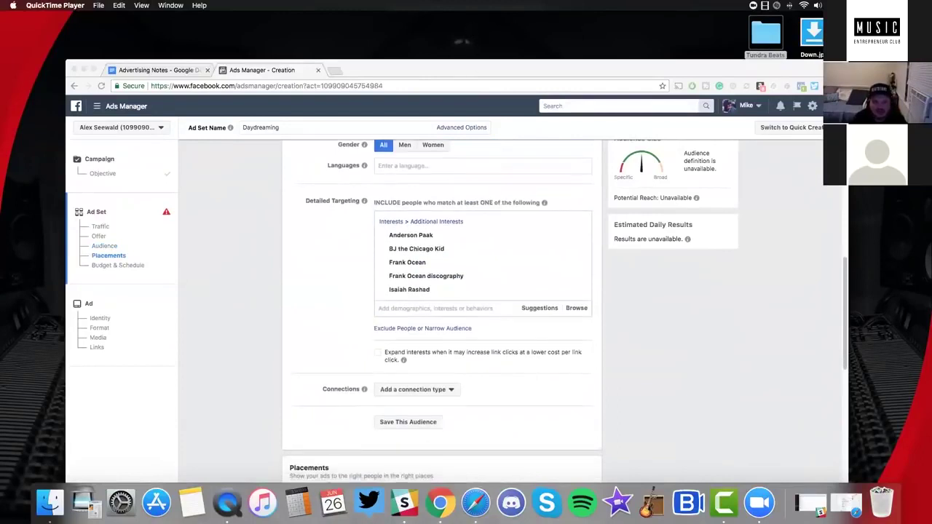
{"action": "key", "text": "super+Tab"}
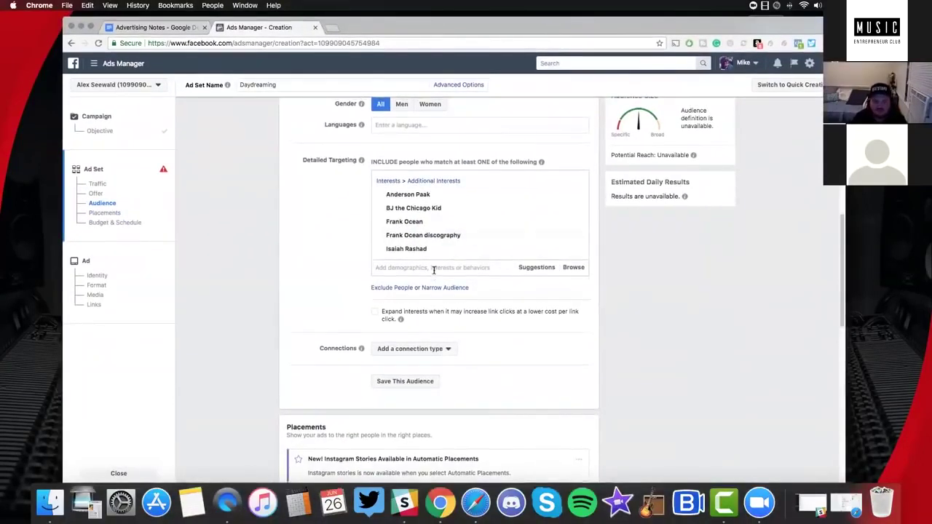
Add the interests J. Cole and J. Cole Nation to the detailed targeting
{"action": "left_click", "coordinate": [434, 271]}
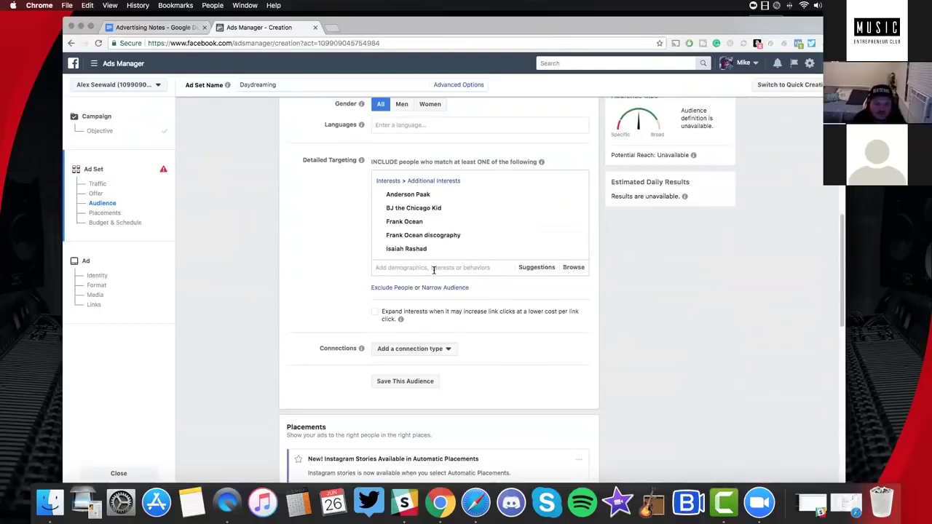
{"action": "type", "text": "ch"}
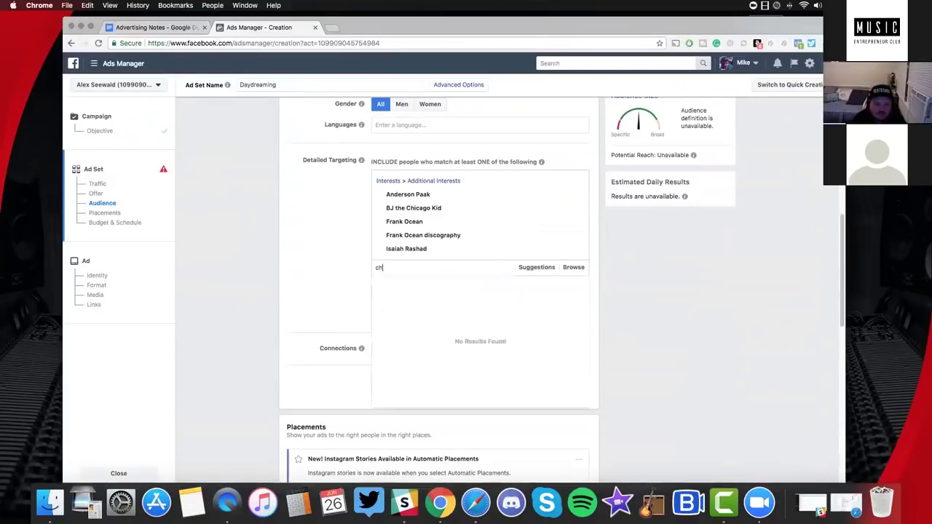
{"action": "type", "text": "r"}
{"action": "key", "text": "BackSpace"}
{"action": "key", "text": "BackSpace"}
{"action": "key", "text": "BackSpace"}
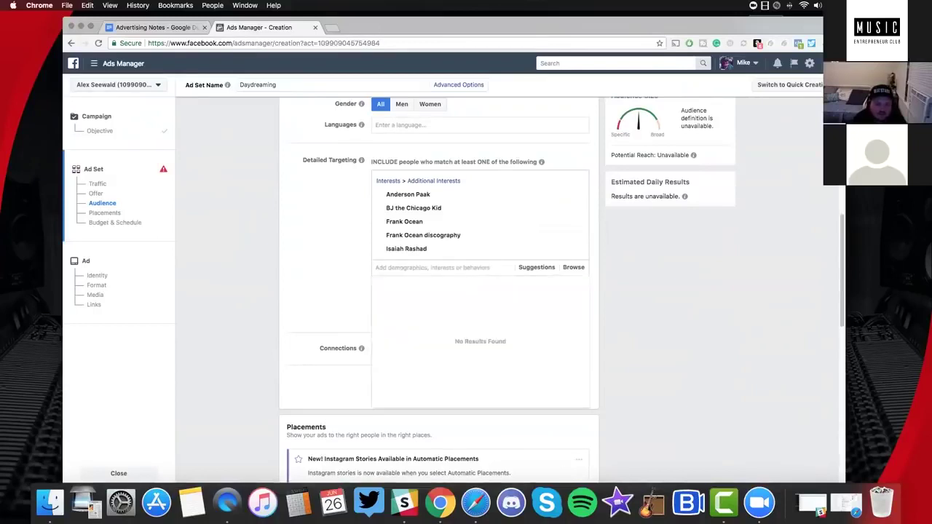
{"action": "type", "text": "i cole"}
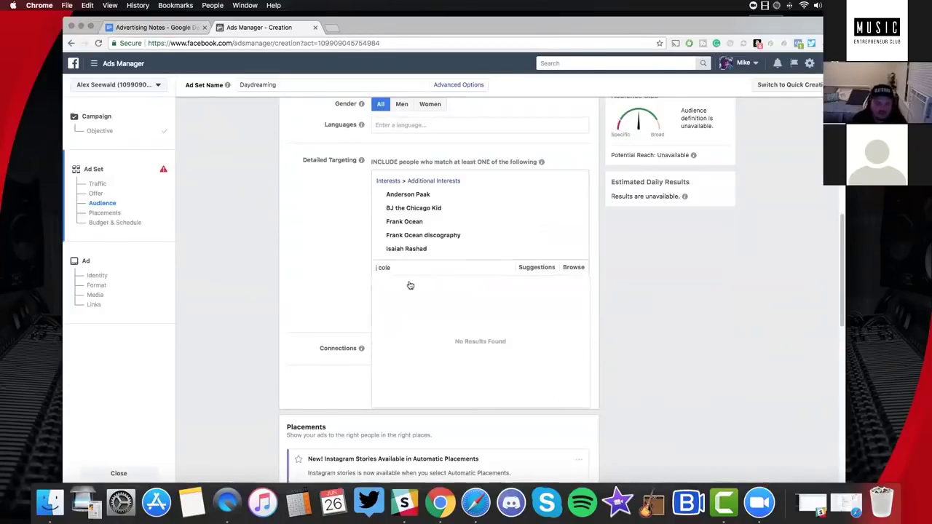
{"action": "left_click", "coordinate": [410, 284]}
{"action": "type", "text": "j cole"}
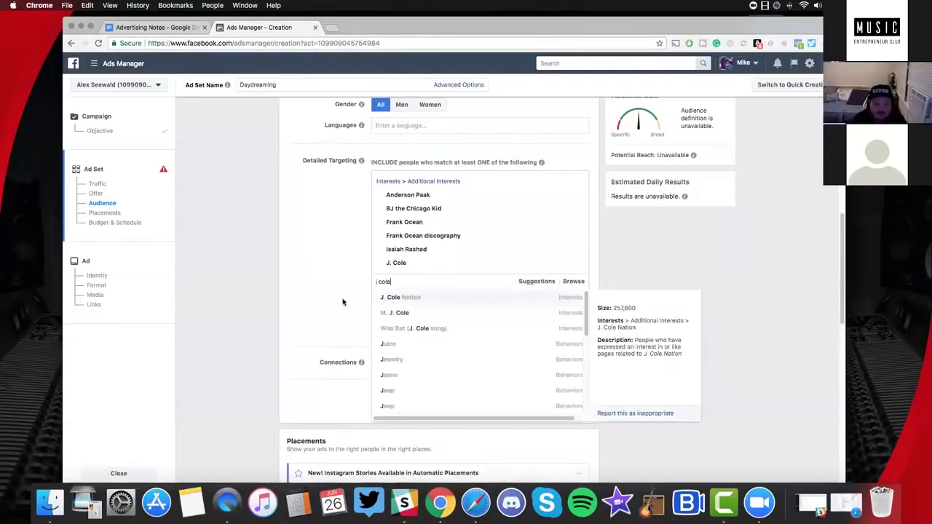
{"action": "left_click", "coordinate": [405, 298]}
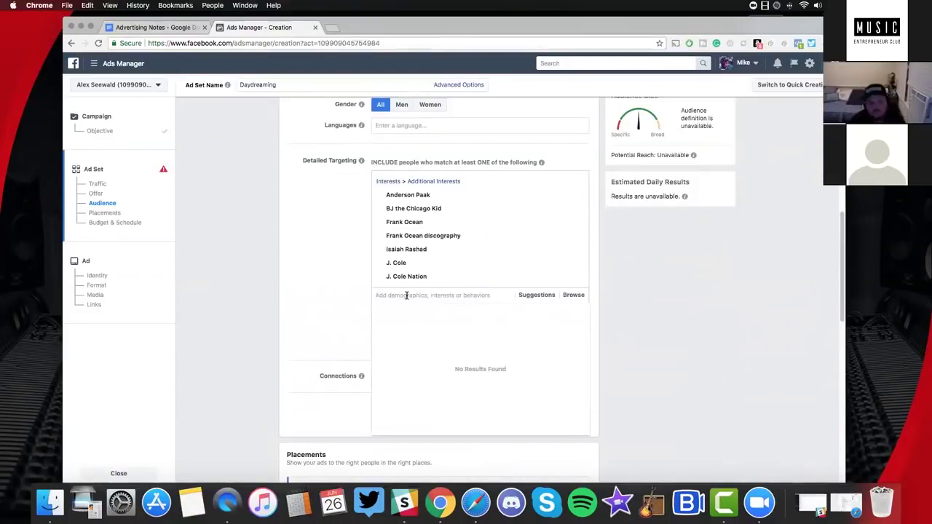
Add the interests Kendrick Lamar and Kendrick Lamar discography to the detailed targeting
{"action": "type", "text": "kendrick lamar"}
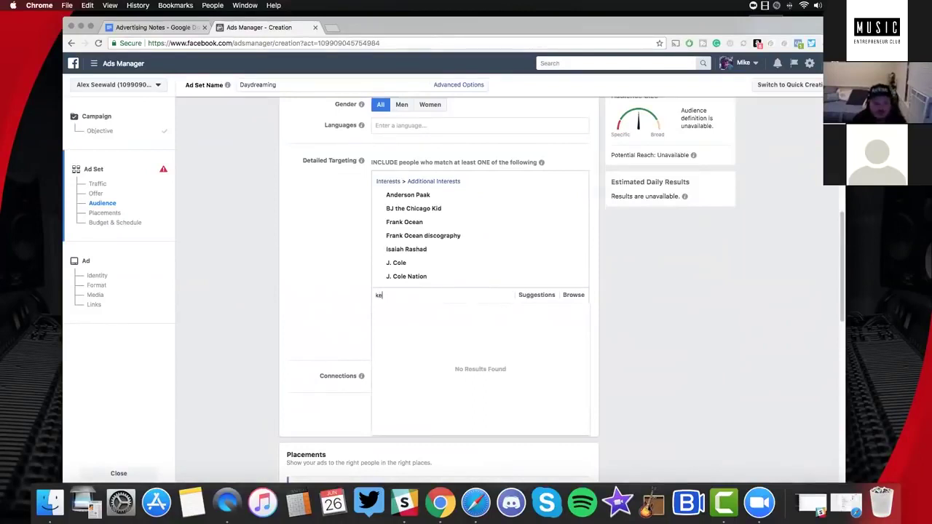
{"action": "left_click", "coordinate": [415, 306]}
{"action": "type", "text": "kendrick"}
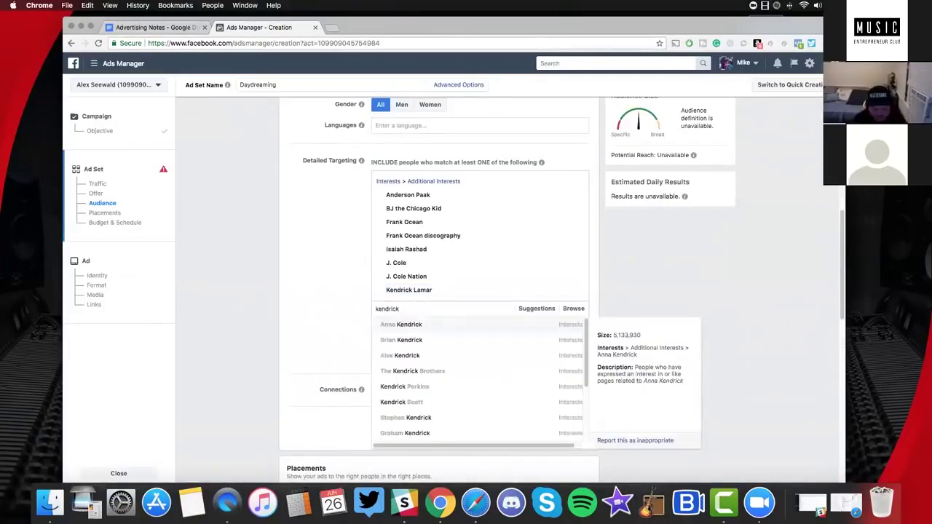
{"action": "type", "text": " lamar"}
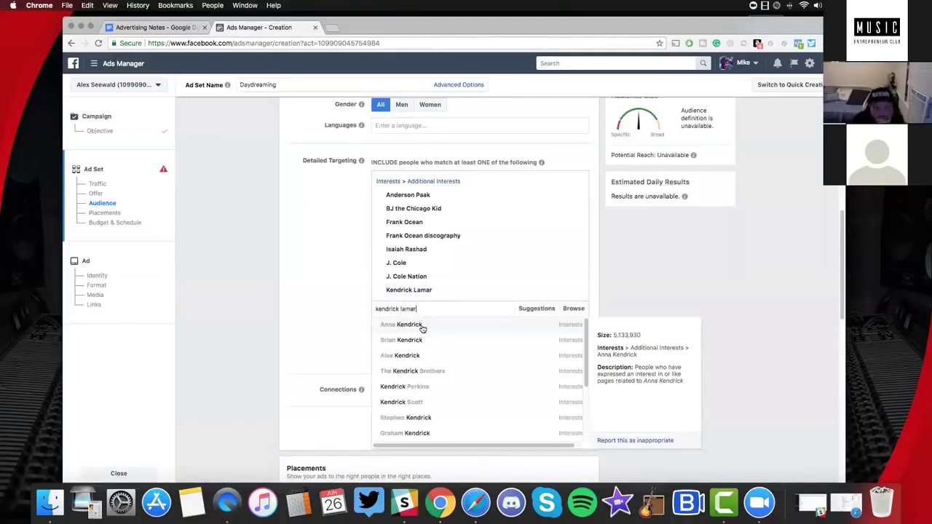
{"action": "key", "text": "Return"}
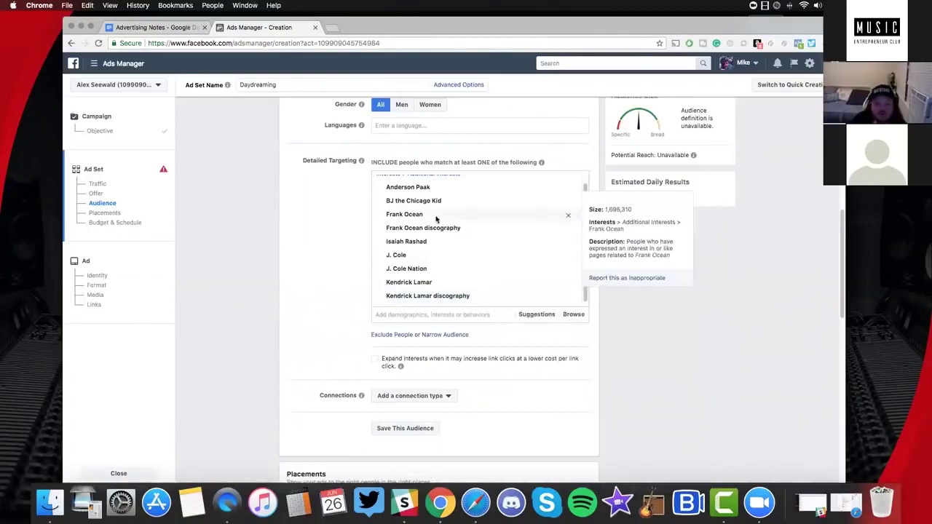
{"action": "scroll", "coordinate": [437, 221], "scroll_direction": "up", "scroll_amount": 1}
{"action": "scroll", "coordinate": [408, 201], "scroll_direction": "down", "scroll_amount": 1}
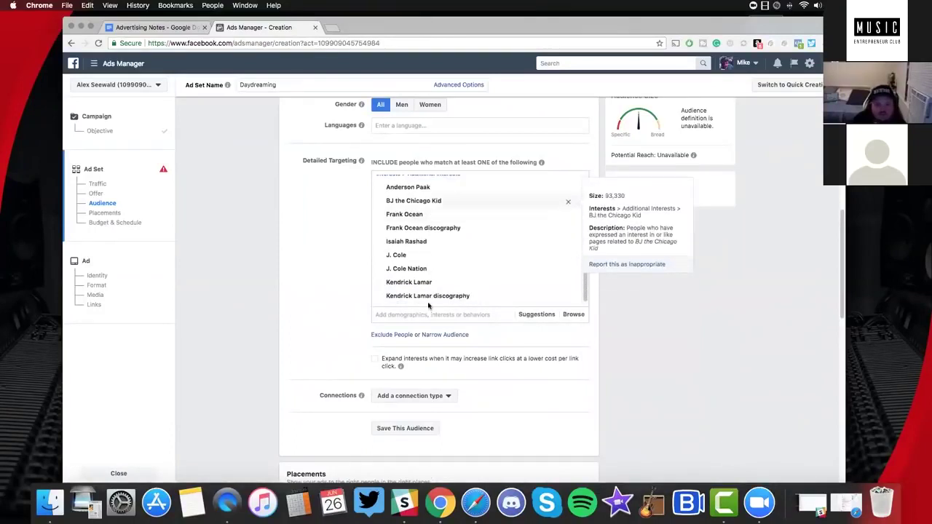
Narrow the audience to people who must also match the interest Rapping or Freestyle rap
{"action": "left_click", "coordinate": [454, 335]}
{"action": "left_click", "coordinate": [454, 349]}
{"action": "type", "text": "rapping"}
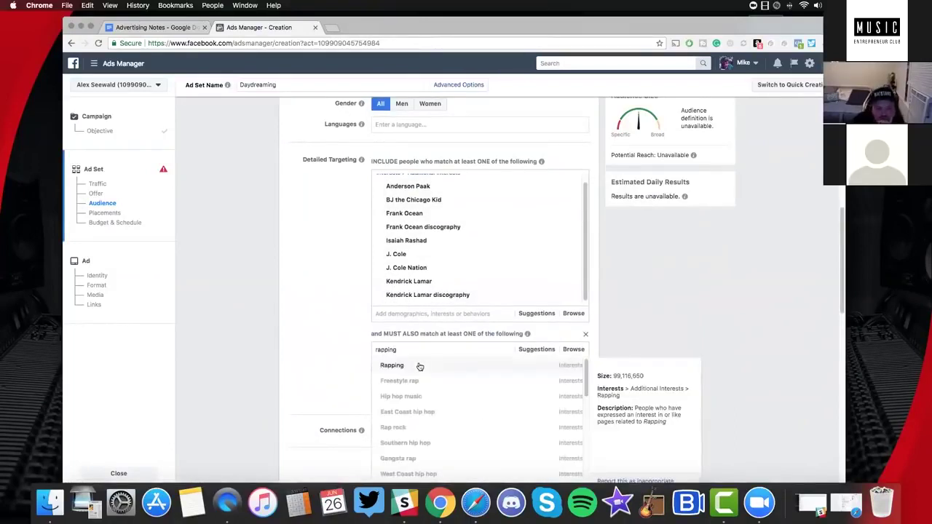
{"action": "left_click", "coordinate": [418, 366]}
{"action": "type", "text": "freestyle"}
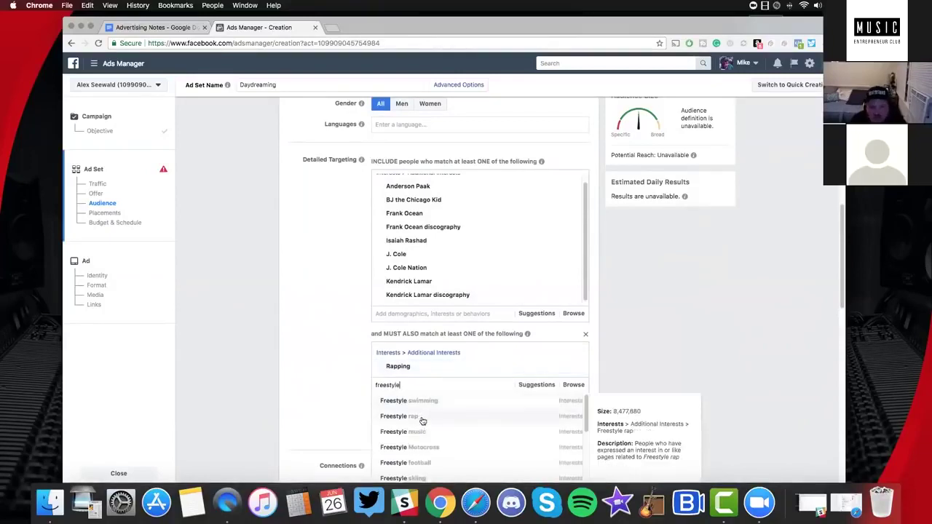
{"action": "left_click_drag", "start_coordinate": [374, 386], "coordinate": [400, 387]}
{"action": "key", "text": "BackSpace"}
{"action": "type", "text": "freesty"}
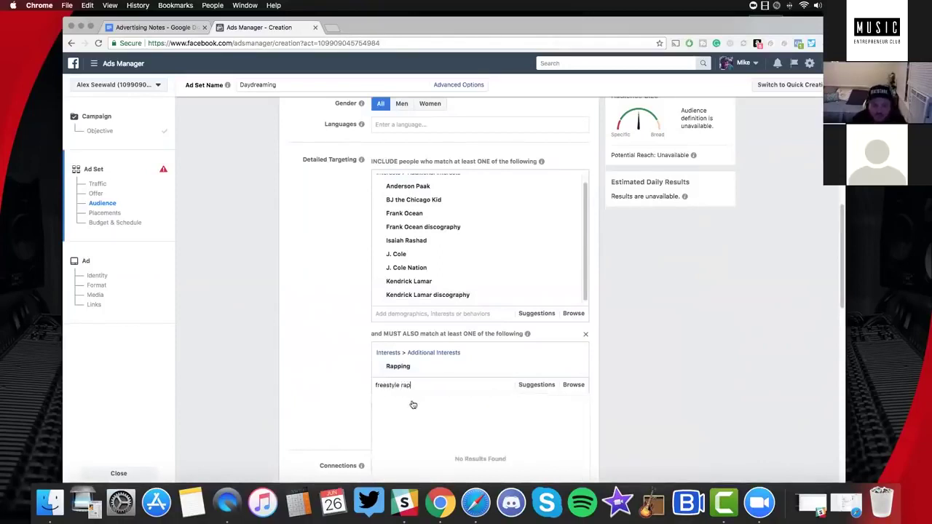
{"action": "left_click", "coordinate": [387, 397]}
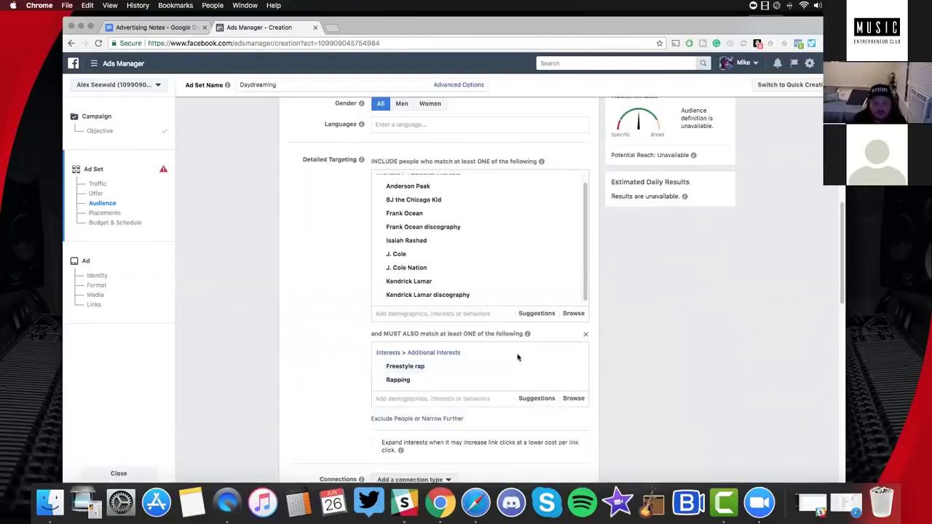
Narrow the audience further with a second must-also-match group containing the interest Hip hop music
{"action": "scroll", "coordinate": [481, 356], "scroll_direction": "down", "scroll_amount": 2}
{"action": "left_click", "coordinate": [441, 357]}
{"action": "left_click", "coordinate": [438, 368]}
{"action": "type", "text": "hip hop"}
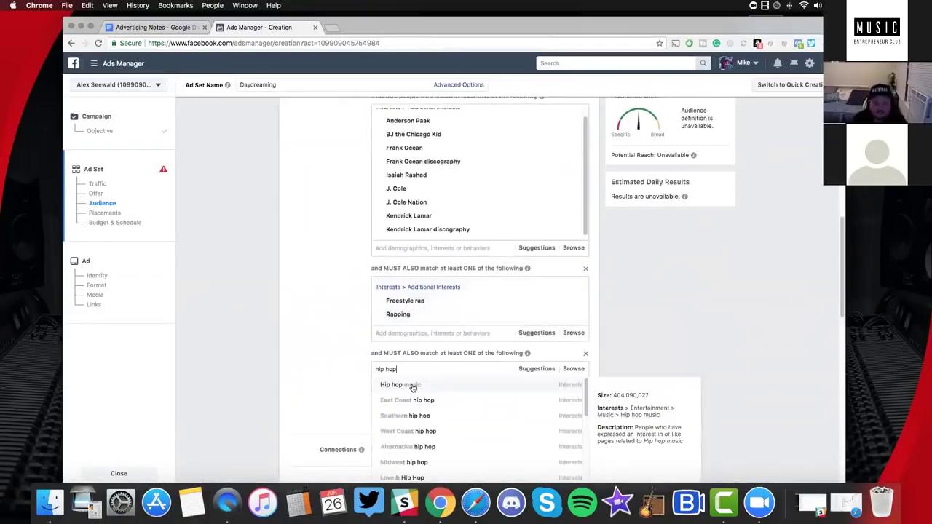
{"action": "left_click", "coordinate": [382, 386]}
{"action": "scroll", "coordinate": [337, 369], "scroll_direction": "down", "scroll_amount": 2}
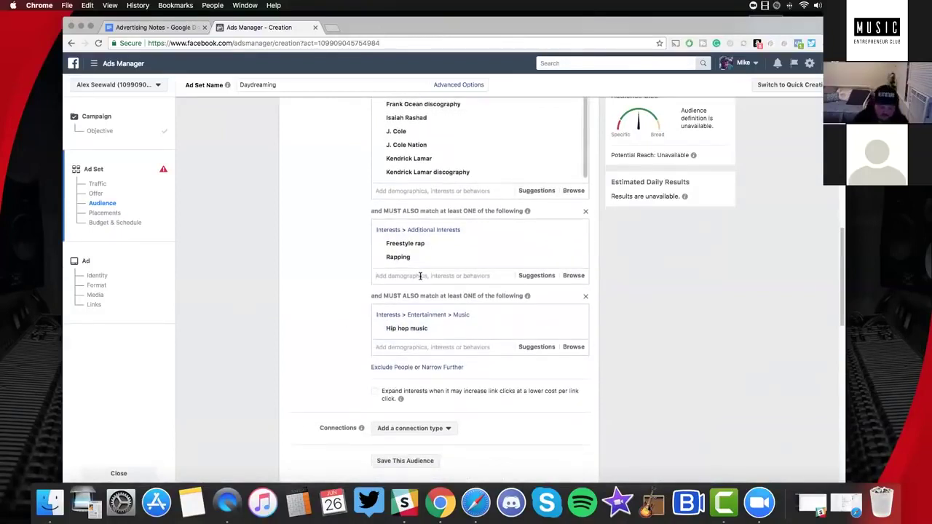
Search for record label and add the interest Independent record label to the group with Hip hop music
{"action": "left_click", "coordinate": [431, 346]}
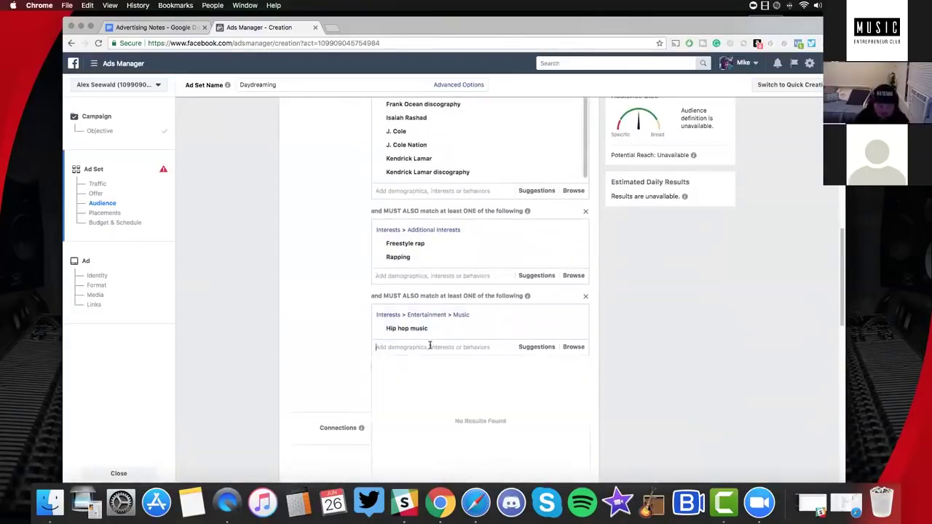
{"action": "type", "text": "record label"}
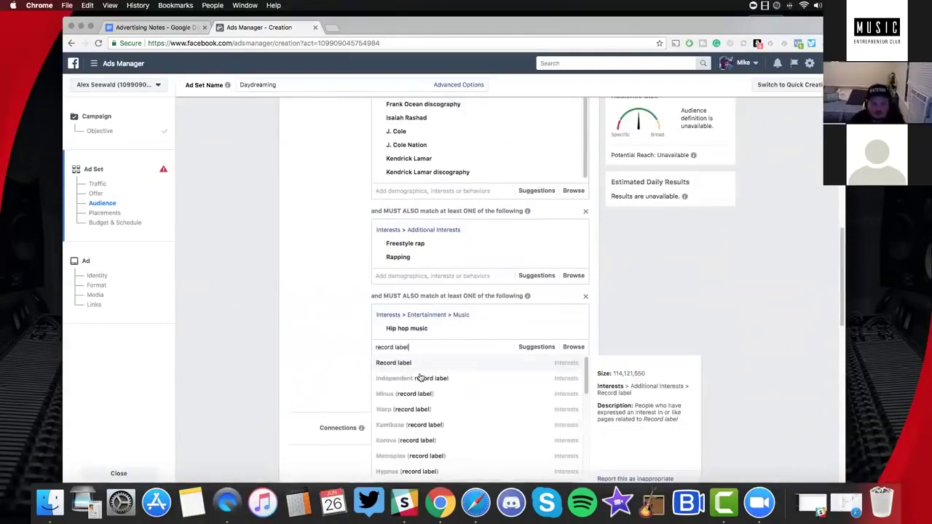
{"action": "left_click", "coordinate": [422, 379]}
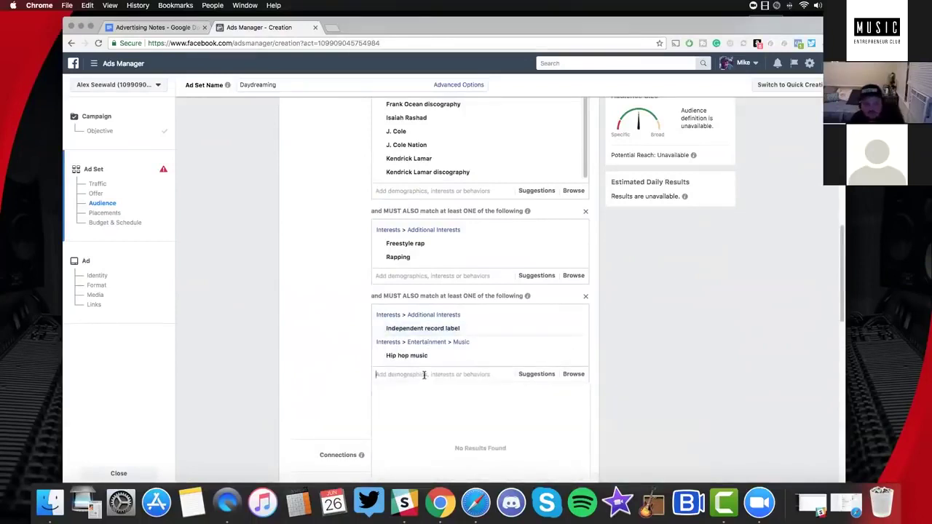
Browse the Interests categories for the second must-also-match group, examining the Business and industry options
{"action": "left_click", "coordinate": [567, 374]}
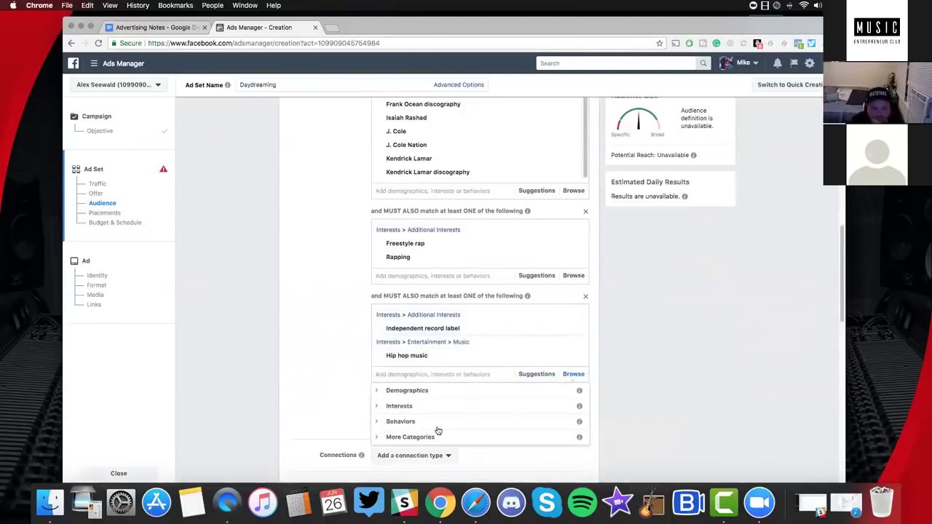
{"action": "left_click", "coordinate": [378, 407]}
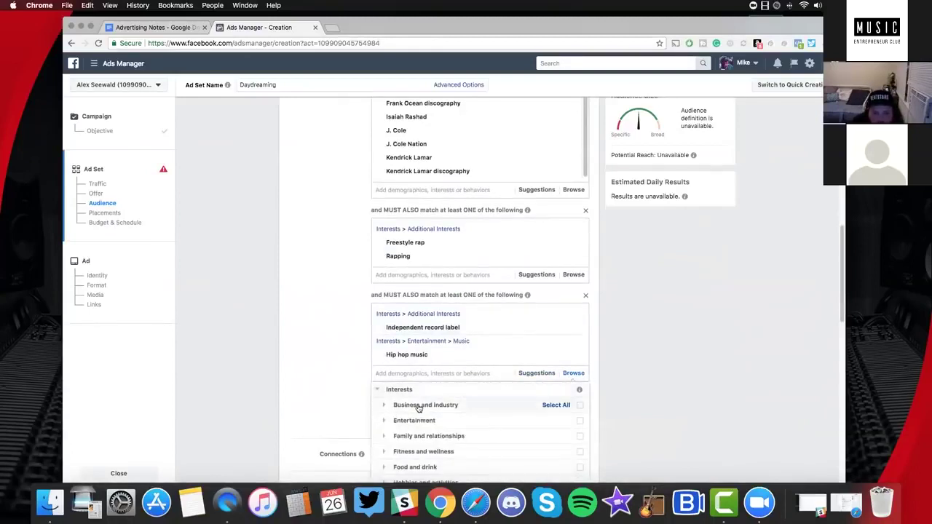
{"action": "scroll", "coordinate": [417, 406], "scroll_direction": "down", "scroll_amount": 1}
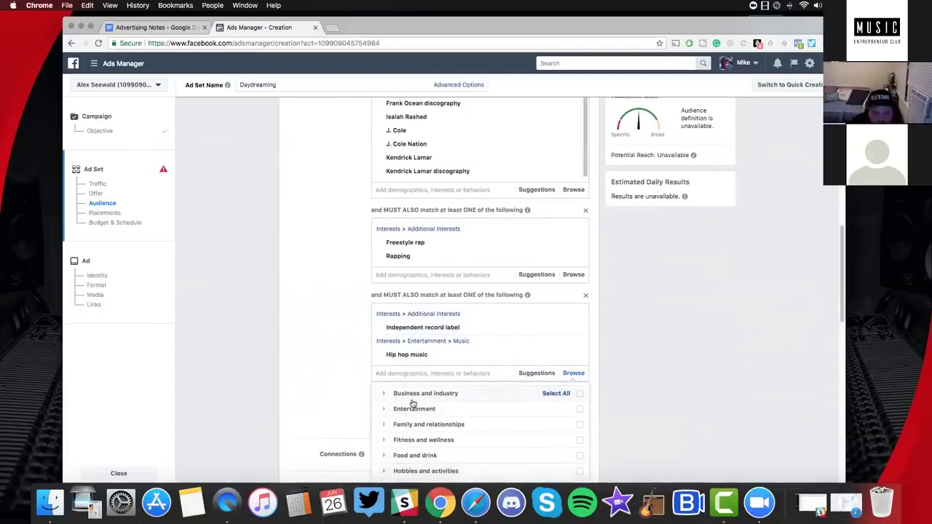
{"action": "scroll", "coordinate": [412, 404], "scroll_direction": "down", "scroll_amount": 3}
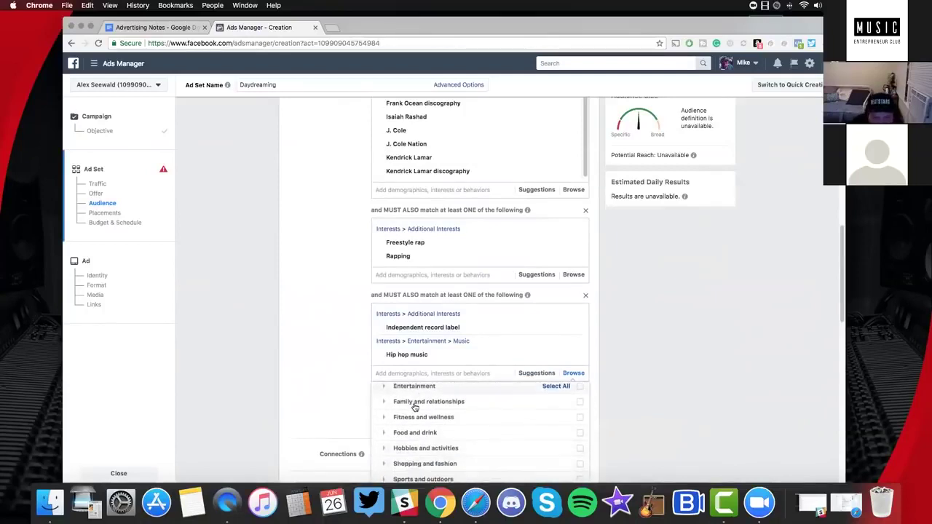
{"action": "scroll", "coordinate": [408, 401], "scroll_direction": "up", "scroll_amount": 4}
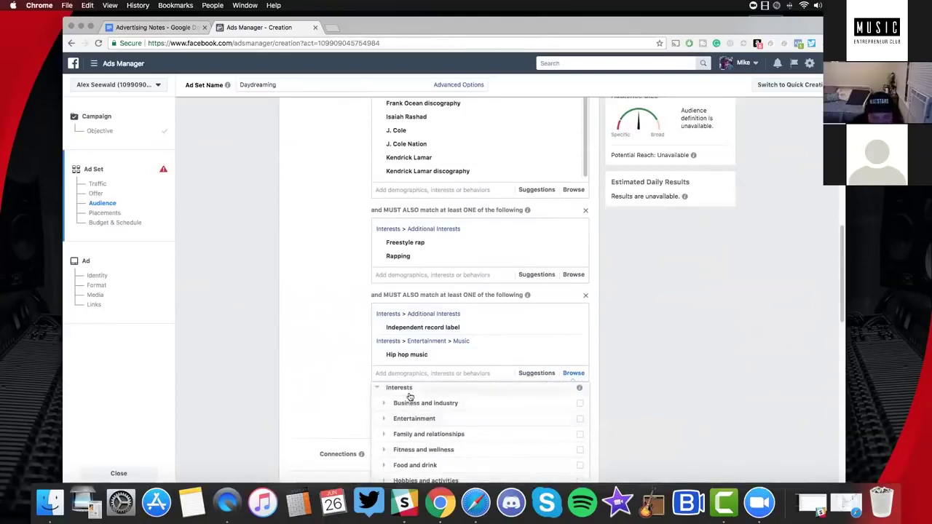
{"action": "mouse_move", "coordinate": [399, 409]}
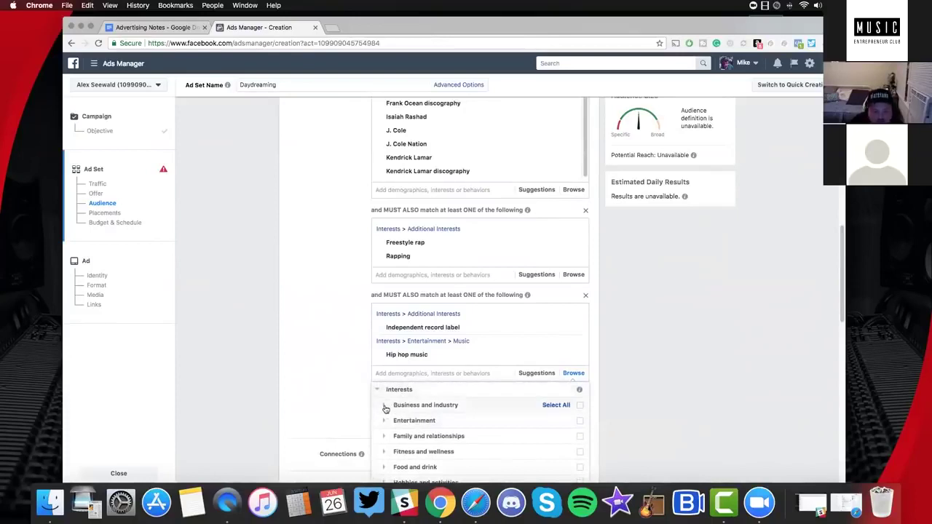
{"action": "left_click", "coordinate": [384, 409]}
{"action": "scroll", "coordinate": [442, 412], "scroll_direction": "down", "scroll_amount": 6}
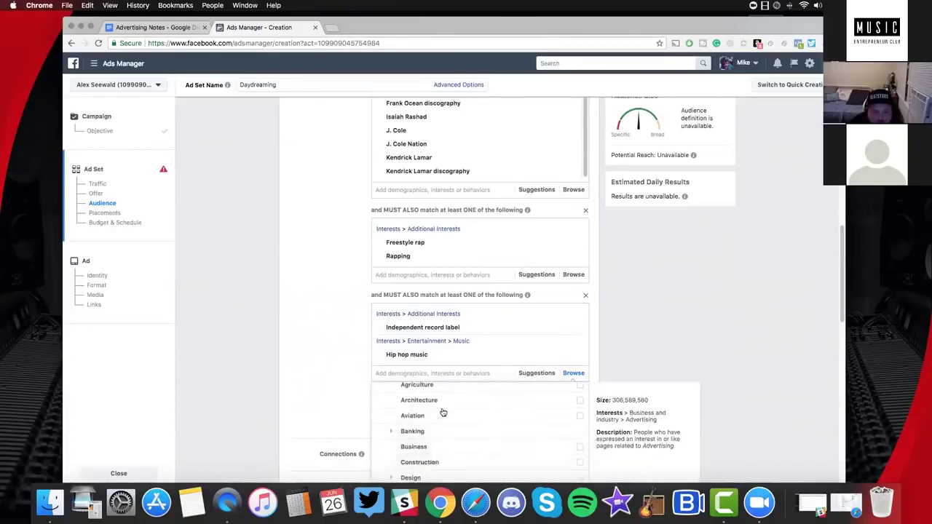
{"action": "scroll", "coordinate": [441, 415], "scroll_direction": "down", "scroll_amount": 5}
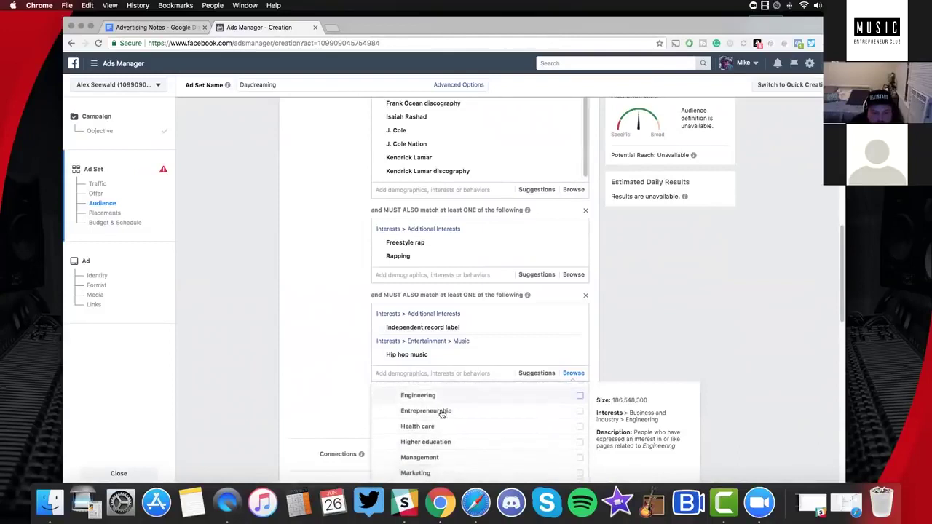
{"action": "scroll", "coordinate": [440, 414], "scroll_direction": "down", "scroll_amount": 1}
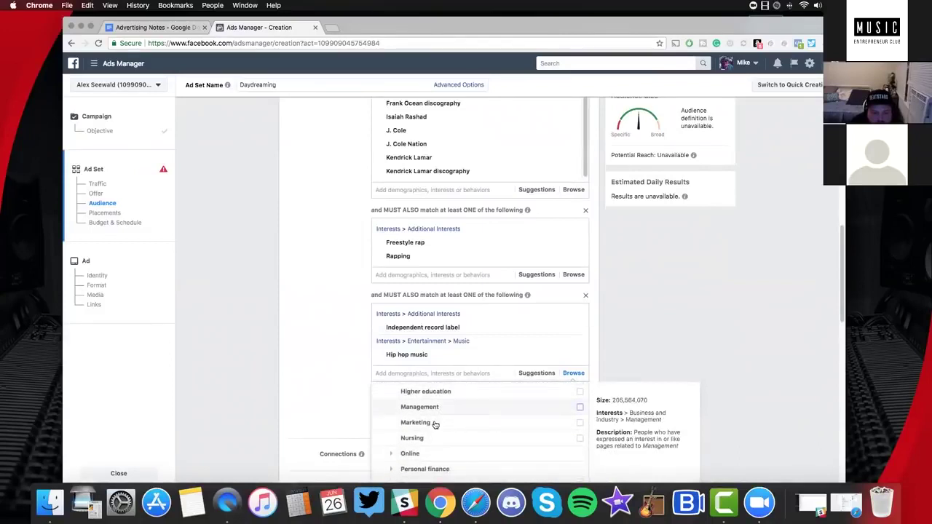
{"action": "scroll", "coordinate": [437, 434], "scroll_direction": "down", "scroll_amount": 8}
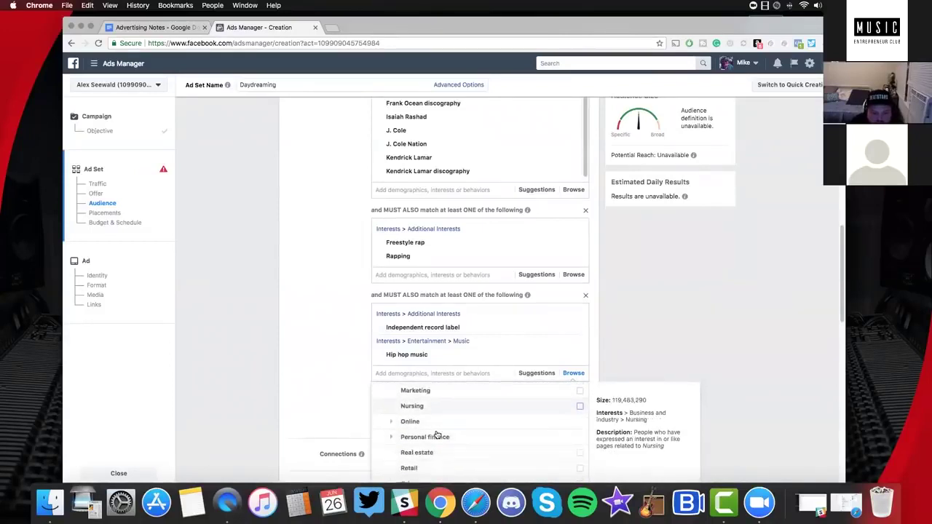
{"action": "scroll", "coordinate": [437, 435], "scroll_direction": "down", "scroll_amount": 2}
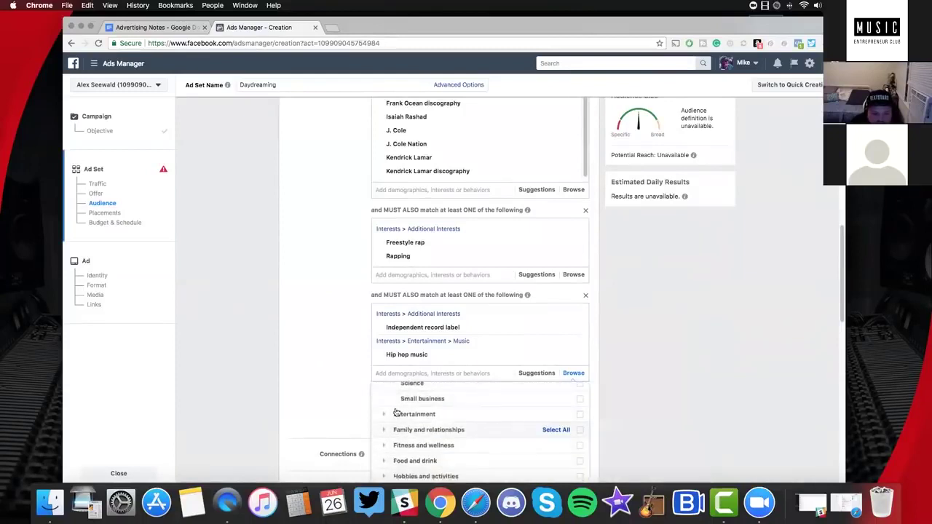
Add the interest Music festivals from Entertainment > Live events to the group with Hip hop music
{"action": "left_click", "coordinate": [440, 421]}
{"action": "scroll", "coordinate": [437, 422], "scroll_direction": "down", "scroll_amount": 1}
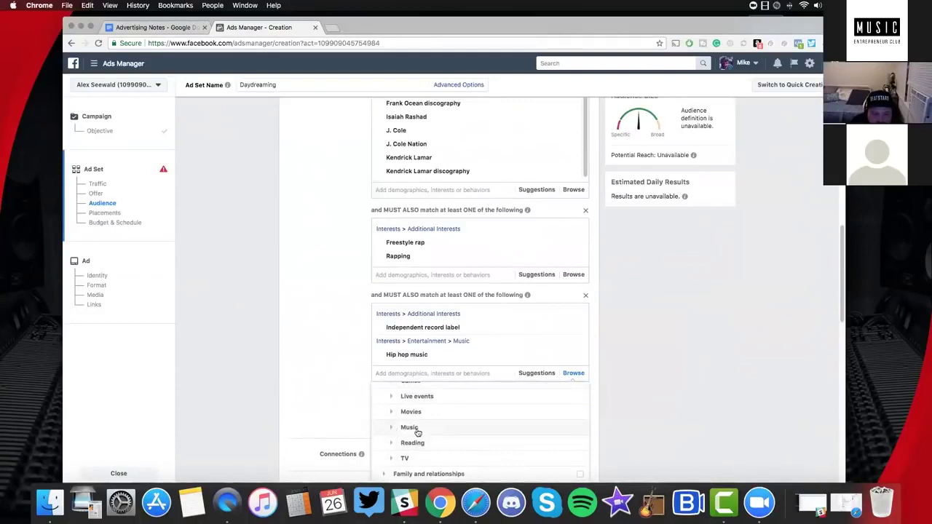
{"action": "left_click", "coordinate": [417, 432]}
{"action": "scroll", "coordinate": [462, 427], "scroll_direction": "down", "scroll_amount": 3}
{"action": "scroll", "coordinate": [462, 429], "scroll_direction": "down", "scroll_amount": 3}
{"action": "scroll", "coordinate": [461, 427], "scroll_direction": "up", "scroll_amount": 6}
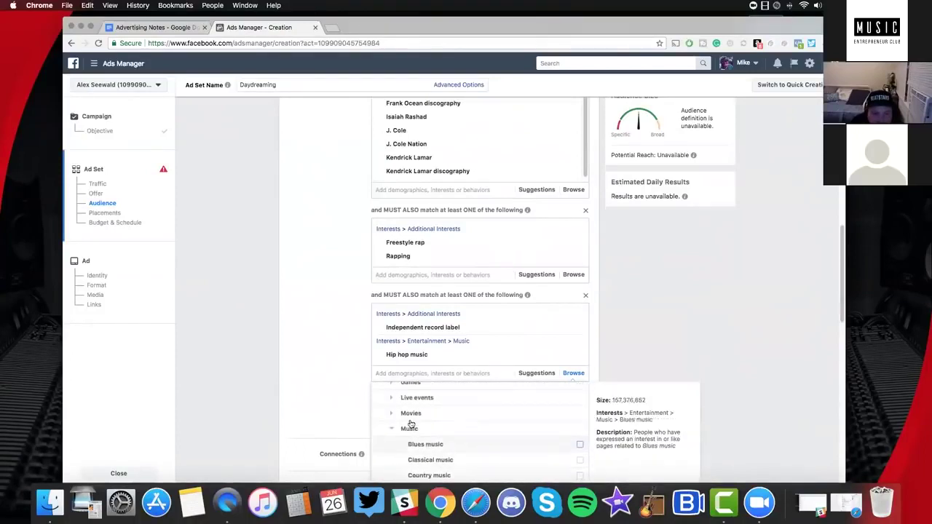
{"action": "scroll", "coordinate": [405, 415], "scroll_direction": "up", "scroll_amount": 1}
{"action": "left_click", "coordinate": [414, 418]}
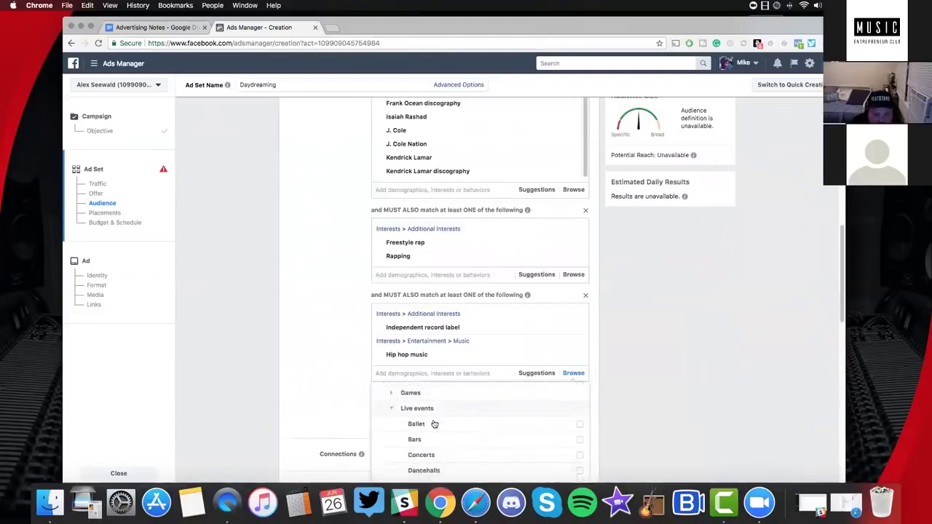
{"action": "scroll", "coordinate": [435, 421], "scroll_direction": "down", "scroll_amount": 3}
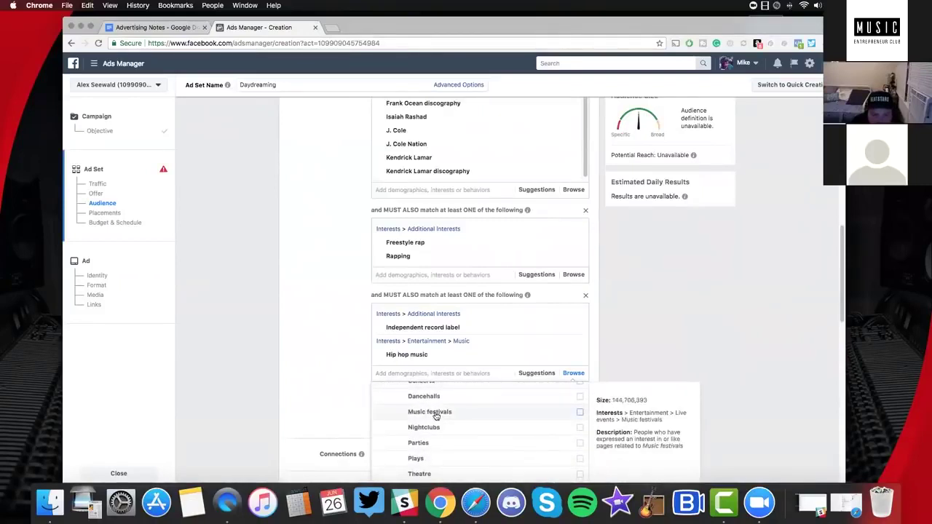
{"action": "left_click", "coordinate": [436, 416]}
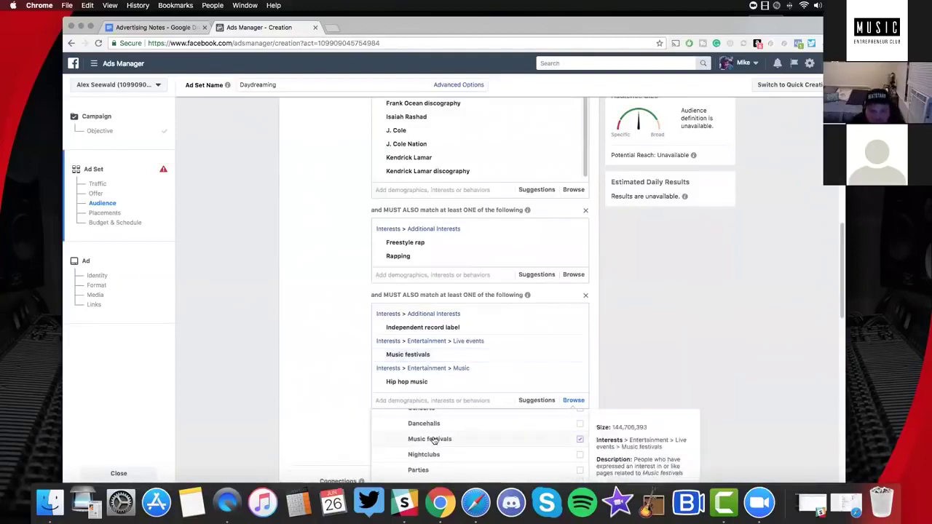
Add Nightclubs from the same Live events interests to the group and close the category list
{"action": "scroll", "coordinate": [434, 441], "scroll_direction": "down", "scroll_amount": 1}
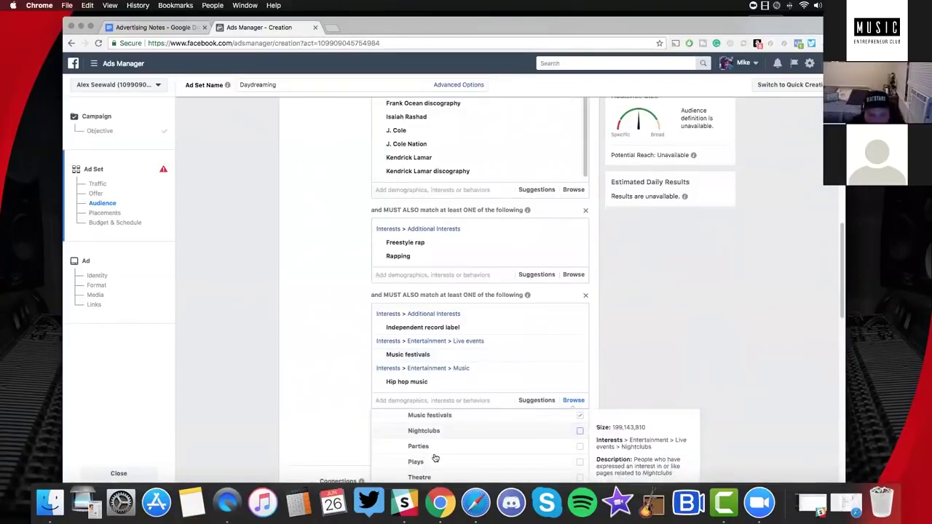
{"action": "scroll", "coordinate": [435, 457], "scroll_direction": "down", "scroll_amount": 2}
{"action": "scroll", "coordinate": [434, 456], "scroll_direction": "up", "scroll_amount": 3}
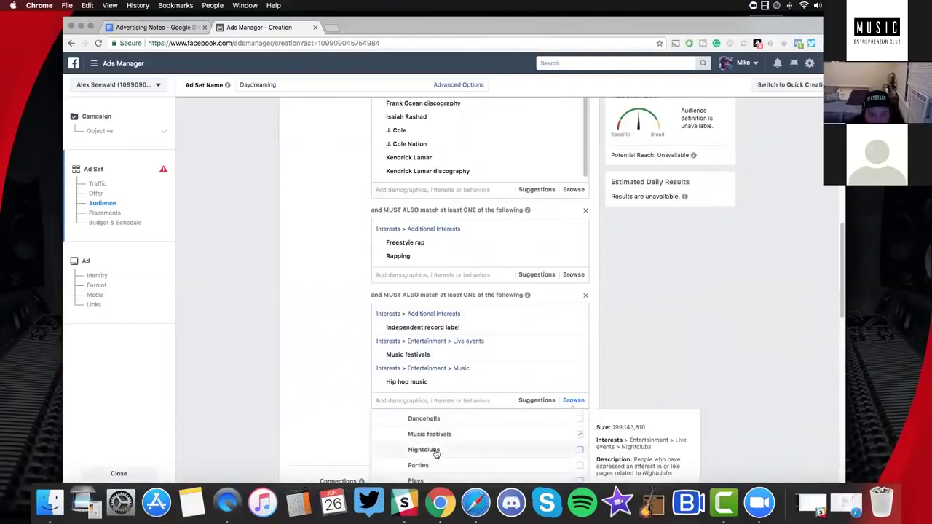
{"action": "left_click", "coordinate": [466, 443]}
{"action": "left_click", "coordinate": [676, 350]}
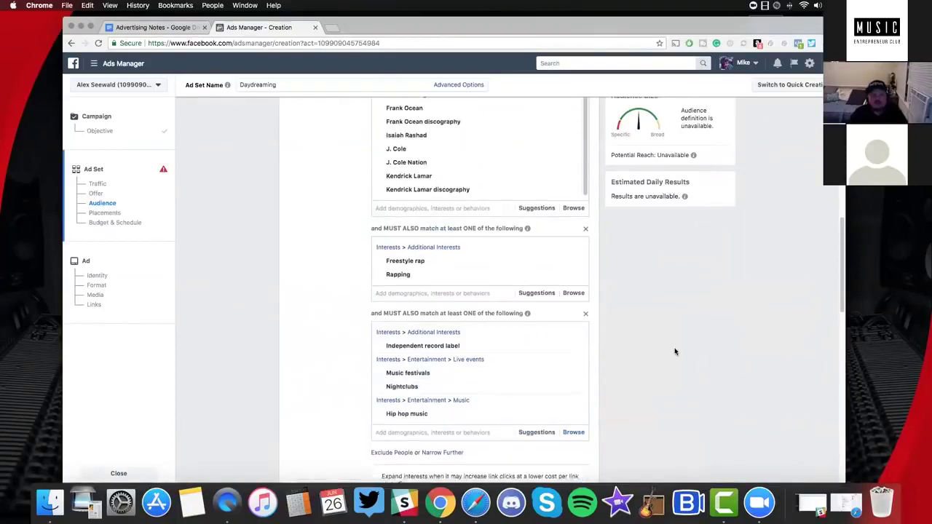
Review the included artist interests and examine the audience sizes of Anderson Paak, Frank Ocean, Kendrick Lamar and J. Cole
{"action": "scroll", "coordinate": [675, 352], "scroll_direction": "up", "scroll_amount": 1}
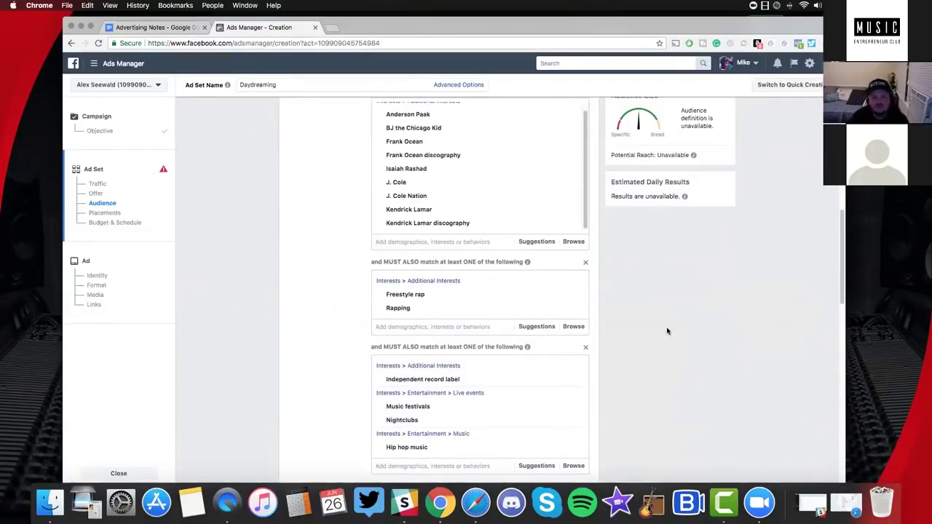
{"action": "scroll", "coordinate": [653, 318], "scroll_direction": "up", "scroll_amount": 1}
{"action": "scroll", "coordinate": [585, 182], "scroll_direction": "down", "scroll_amount": 1}
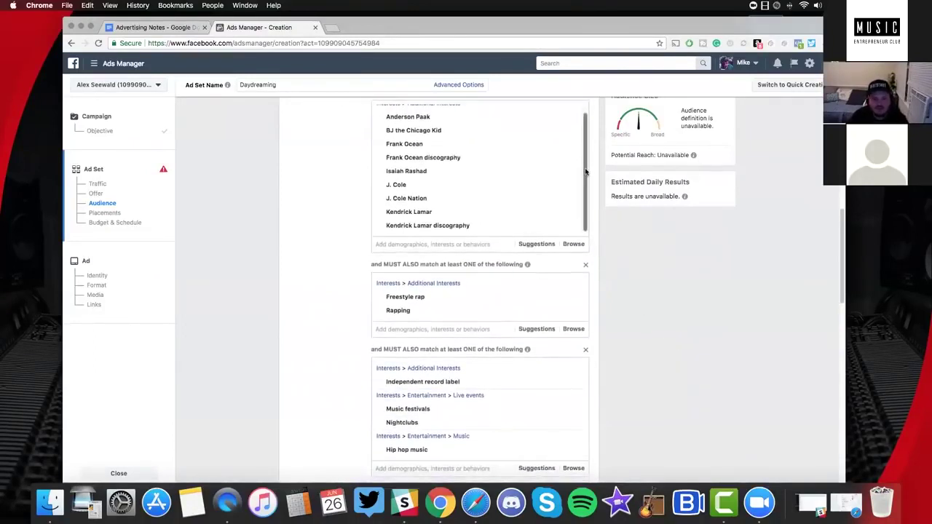
{"action": "scroll", "coordinate": [452, 160], "scroll_direction": "up", "scroll_amount": 1}
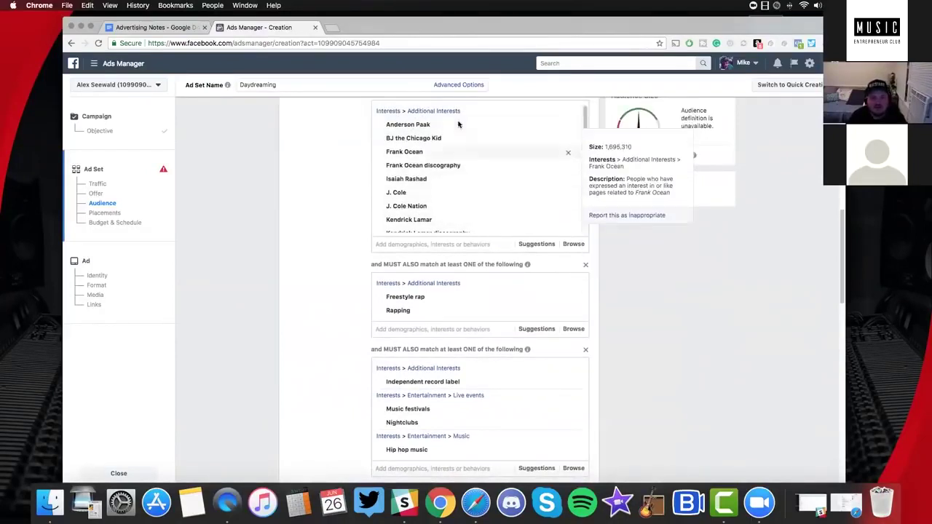
{"action": "mouse_move", "coordinate": [566, 124]}
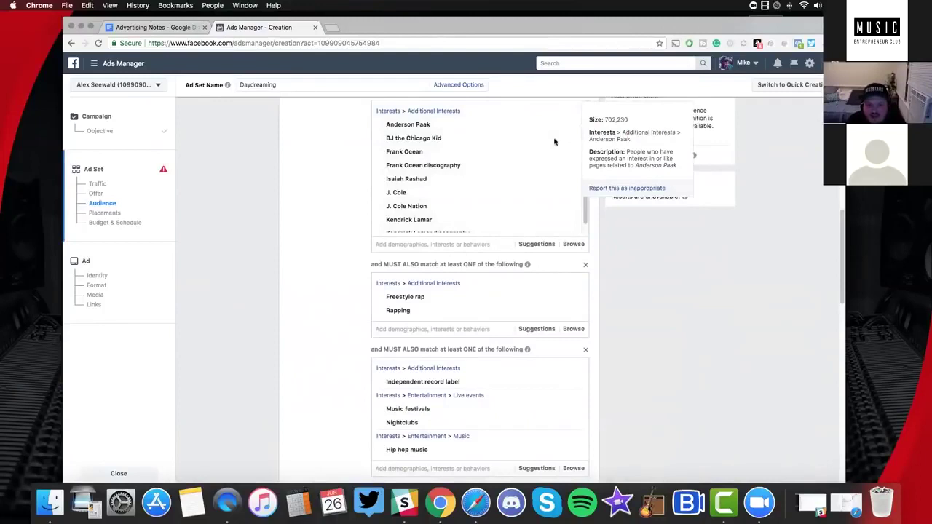
{"action": "mouse_move", "coordinate": [570, 151]}
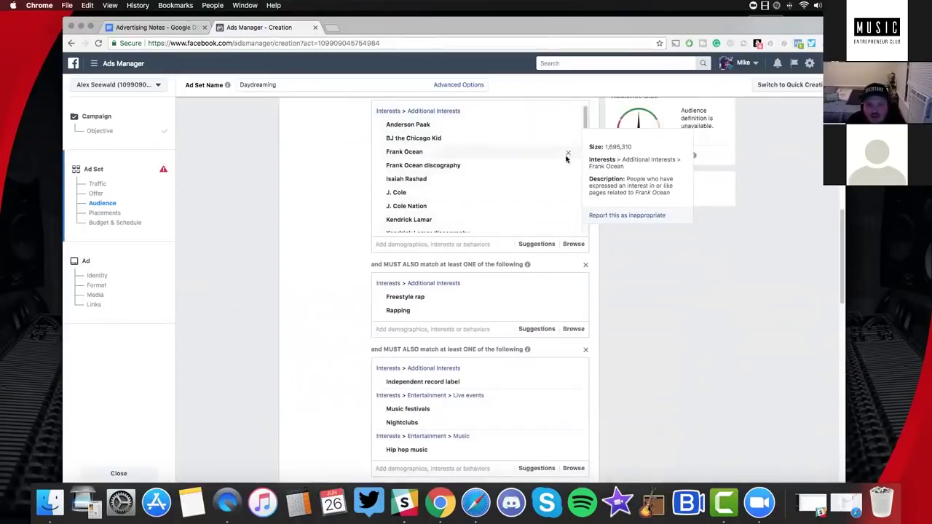
{"action": "mouse_move", "coordinate": [567, 170]}
{"action": "mouse_move", "coordinate": [523, 225]}
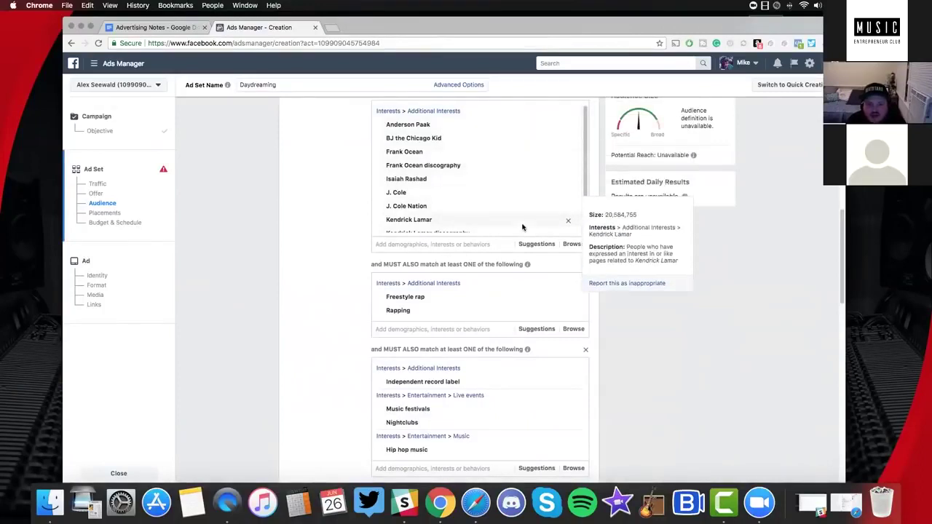
{"action": "mouse_move", "coordinate": [513, 206]}
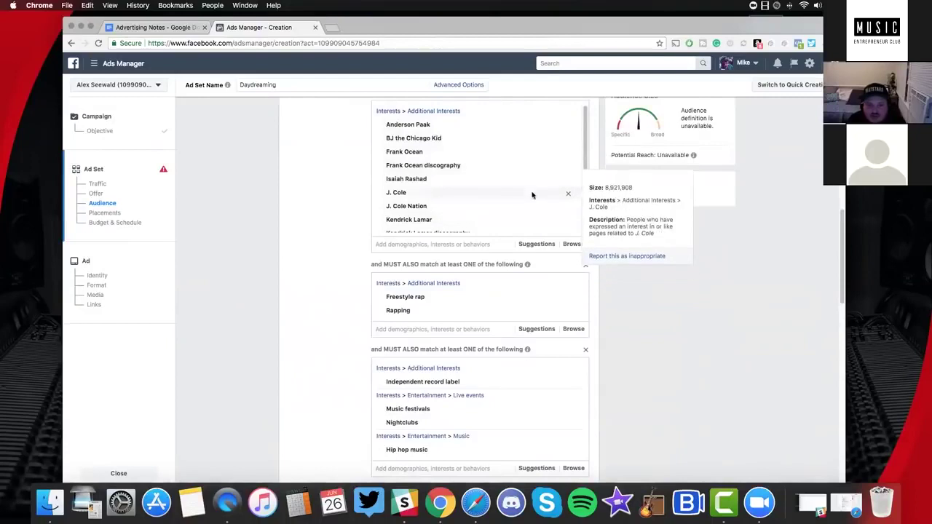
{"action": "mouse_move", "coordinate": [564, 227]}
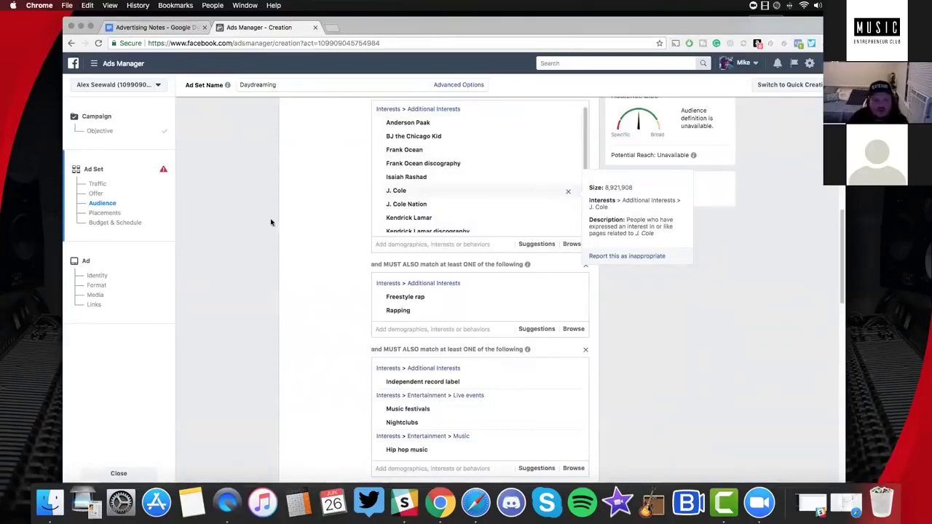
Review how the two must-also-match groups narrow the artist audience, examining the sizes of Freestyle rap and Independent record label
{"action": "scroll", "coordinate": [410, 254], "scroll_direction": "down", "scroll_amount": 1}
{"action": "mouse_move", "coordinate": [418, 262]}
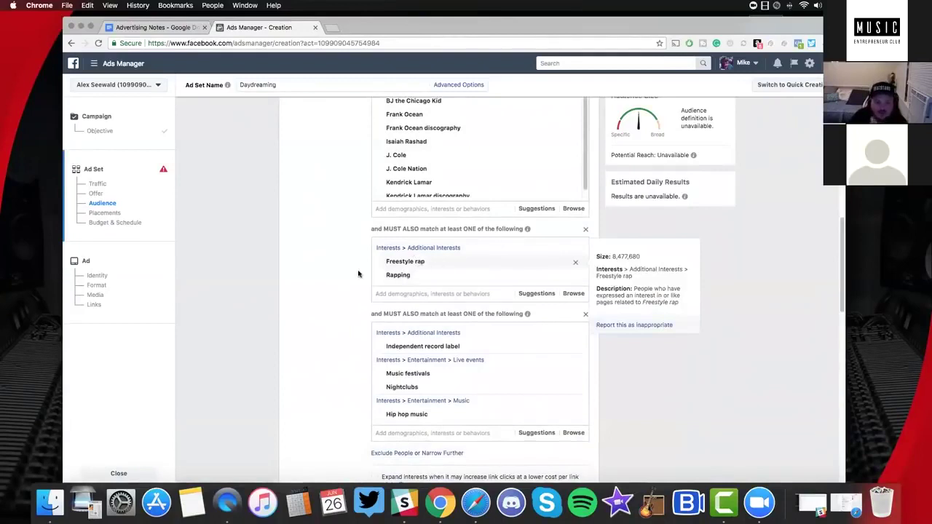
{"action": "scroll", "coordinate": [435, 240], "scroll_direction": "down", "scroll_amount": 1}
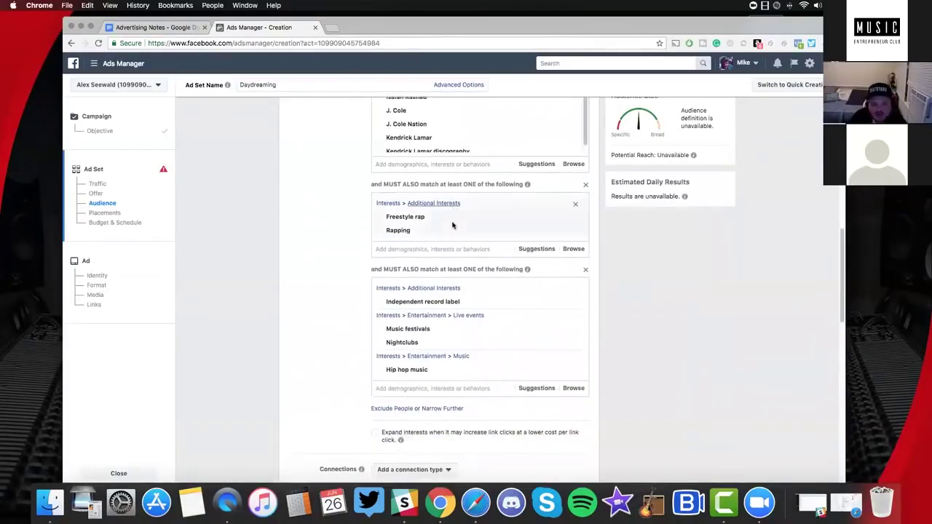
{"action": "mouse_move", "coordinate": [454, 230]}
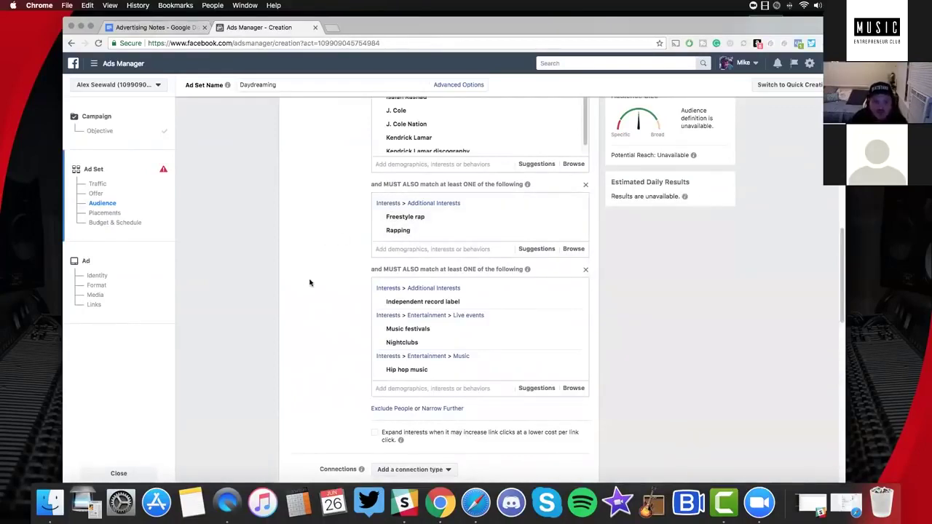
{"action": "scroll", "coordinate": [364, 262], "scroll_direction": "down", "scroll_amount": 2}
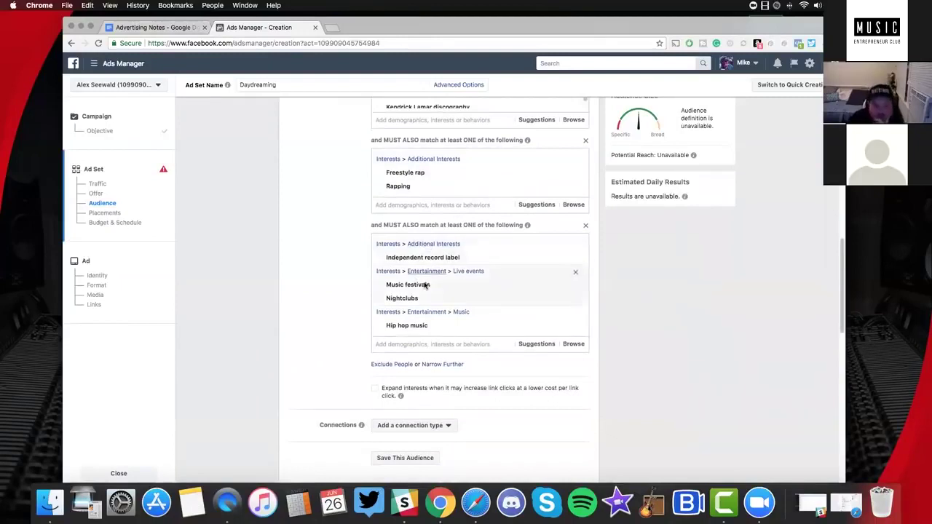
{"action": "mouse_move", "coordinate": [430, 283]}
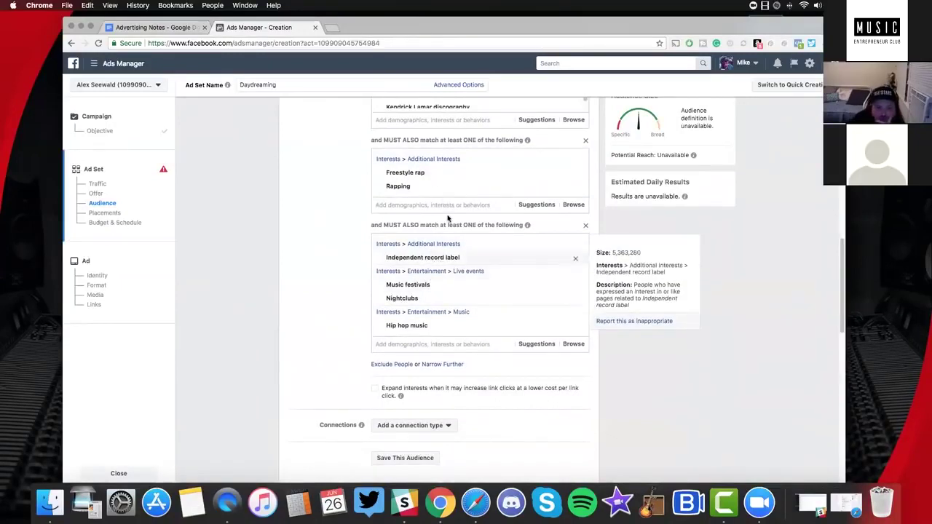
{"action": "scroll", "coordinate": [415, 200], "scroll_direction": "up", "scroll_amount": 3}
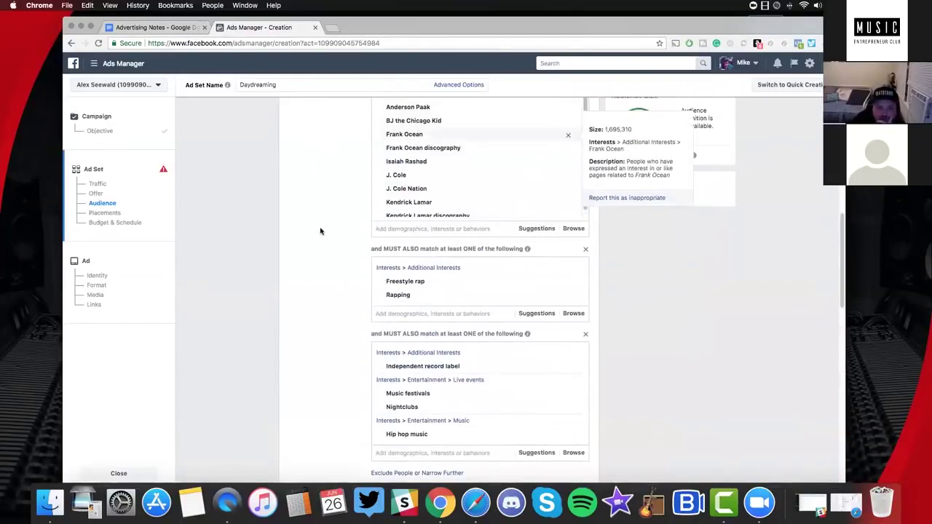
{"action": "scroll", "coordinate": [435, 223], "scroll_direction": "down", "scroll_amount": 2}
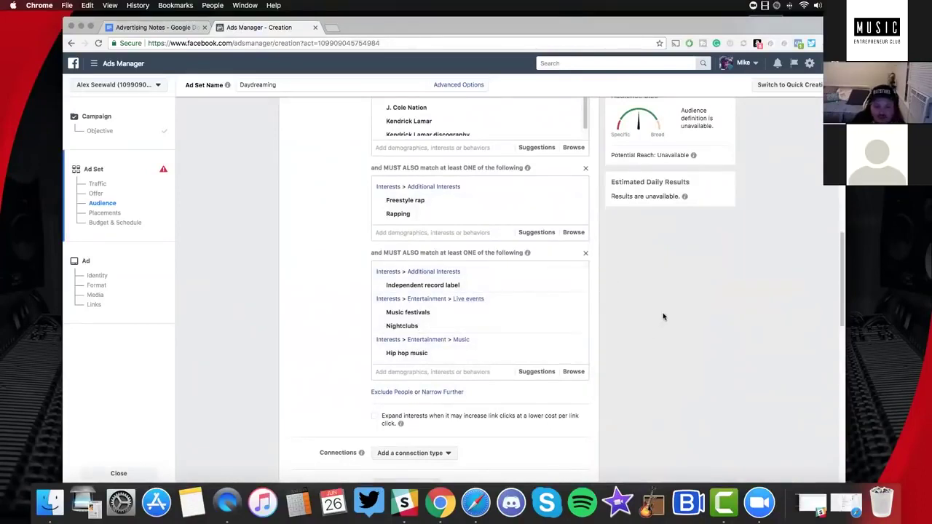
{"action": "scroll", "coordinate": [663, 317], "scroll_direction": "up", "scroll_amount": 5}
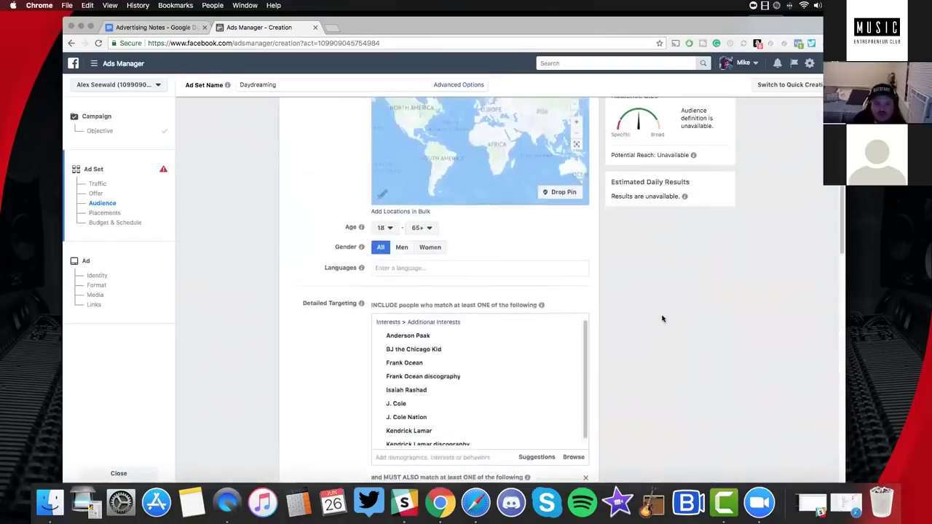
Add the United States and Canada as included countries in the audience locations
{"action": "scroll", "coordinate": [663, 318], "scroll_direction": "up", "scroll_amount": 3}
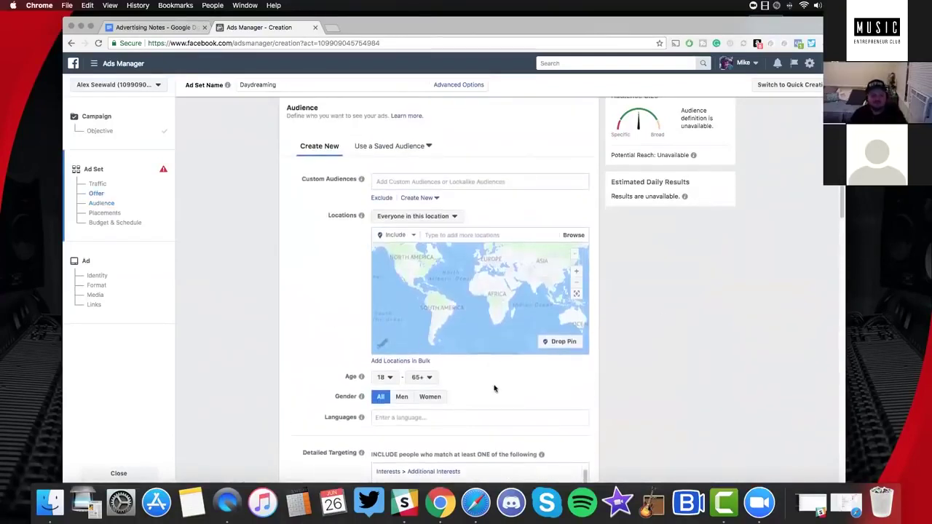
{"action": "scroll", "coordinate": [298, 327], "scroll_direction": "down", "scroll_amount": 3}
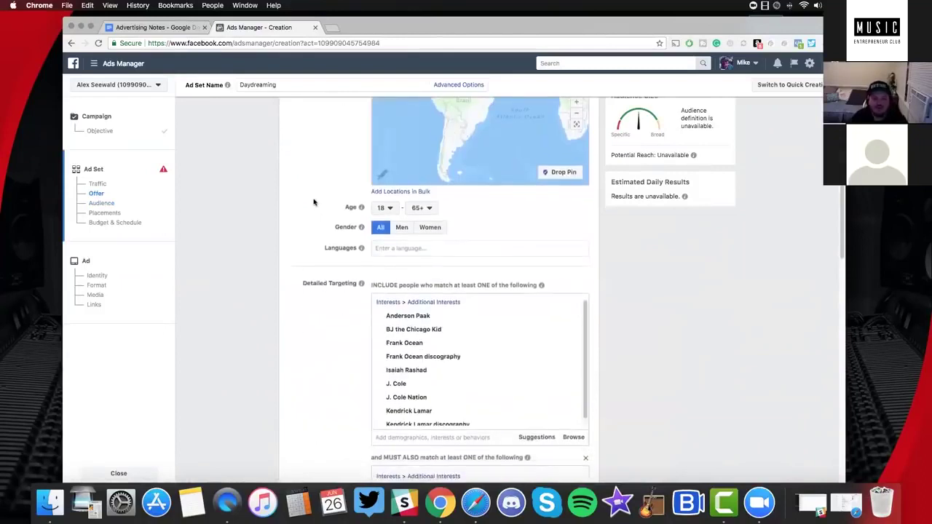
{"action": "scroll", "coordinate": [315, 201], "scroll_direction": "up", "scroll_amount": 2}
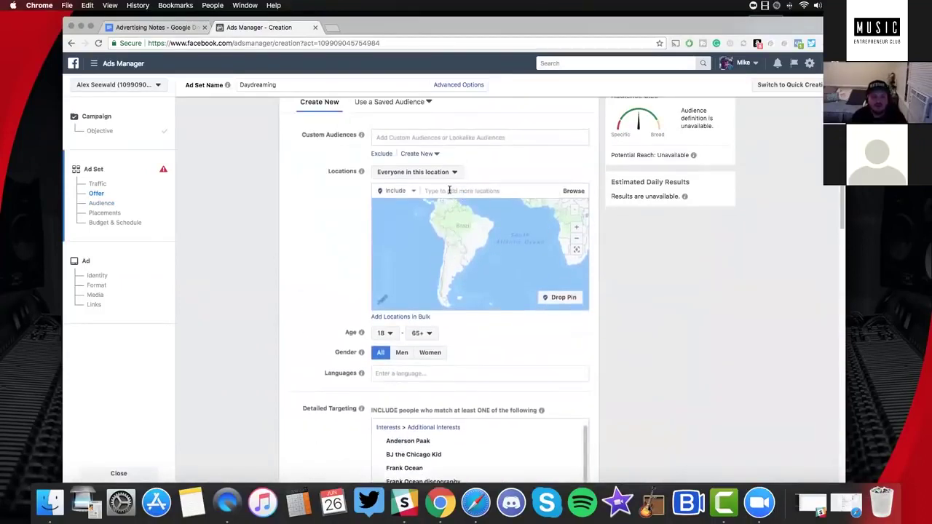
{"action": "left_click", "coordinate": [448, 190]}
{"action": "type", "text": "united states"}
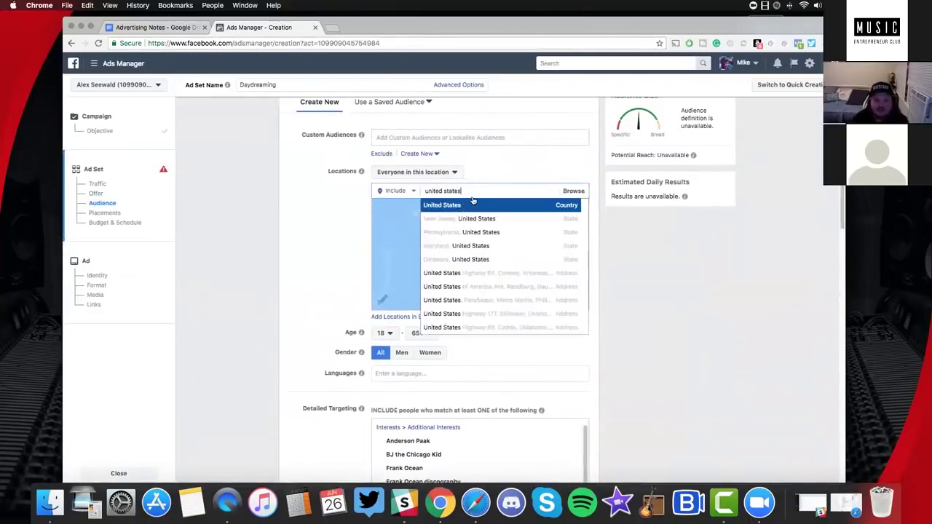
{"action": "key", "text": "Return"}
{"action": "type", "text": "canada"}
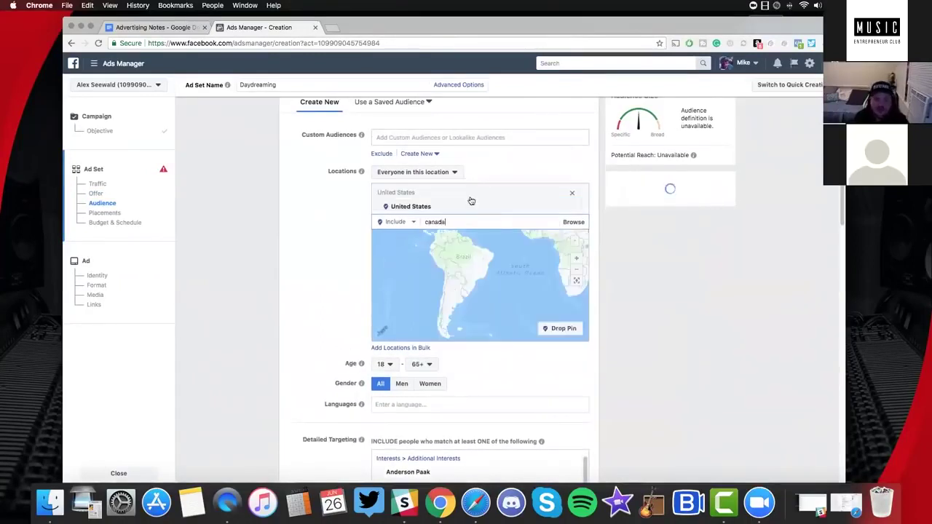
{"action": "key", "text": "Return"}
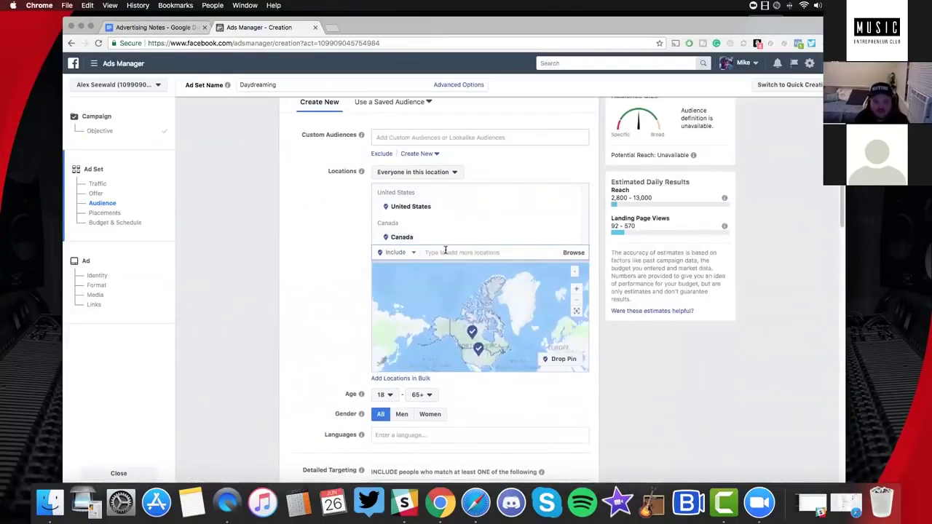
Add Germany and Australia to the included audience locations
{"action": "type", "text": "ger"}
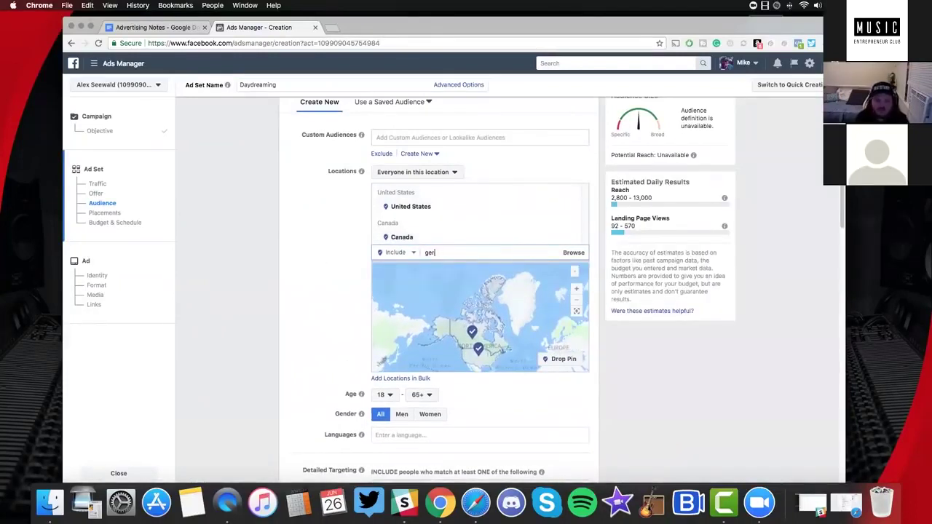
{"action": "type", "text": "many"}
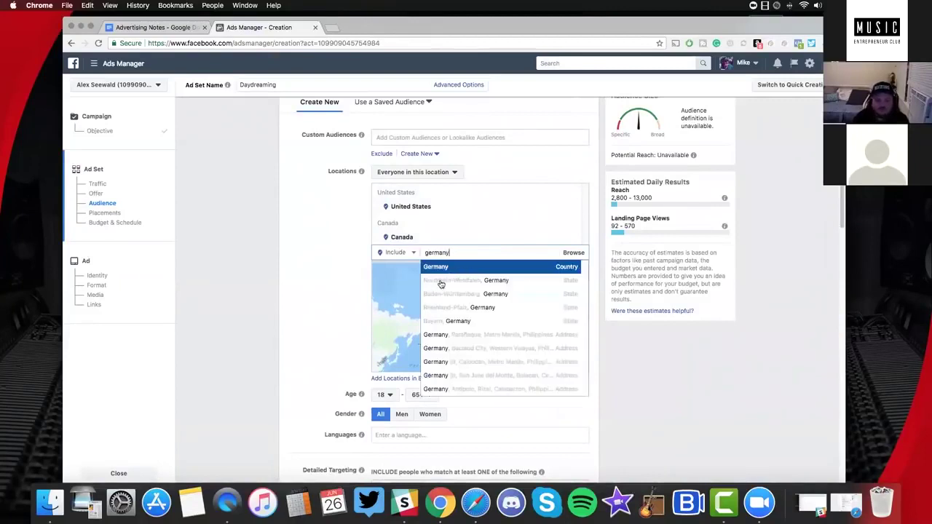
{"action": "key", "text": "Return"}
{"action": "type", "text": "australia"}
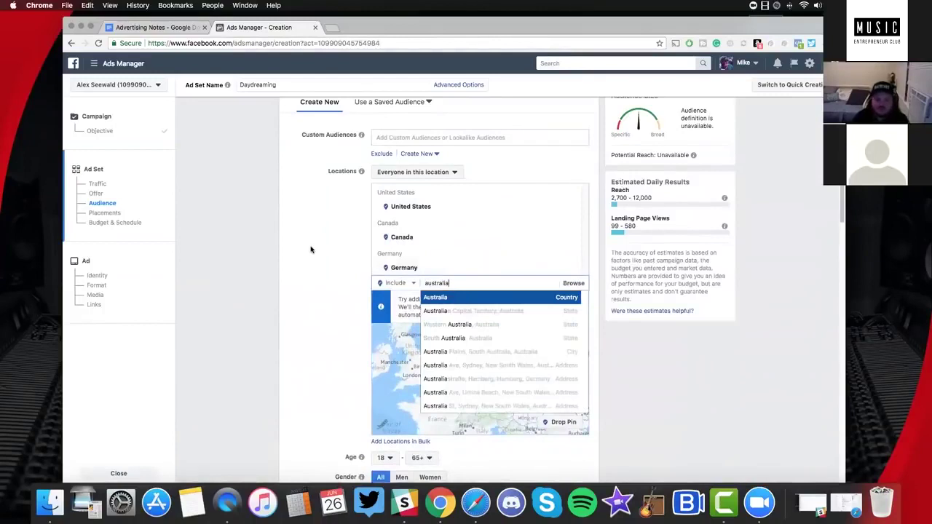
{"action": "key", "text": "Return"}
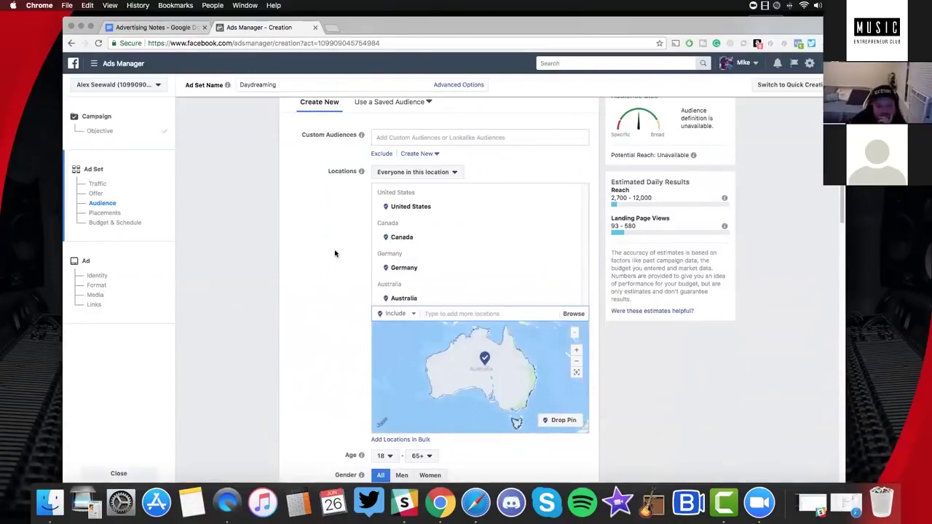
Set the audience age range from 16 to 35
{"action": "scroll", "coordinate": [335, 254], "scroll_direction": "up", "scroll_amount": 2}
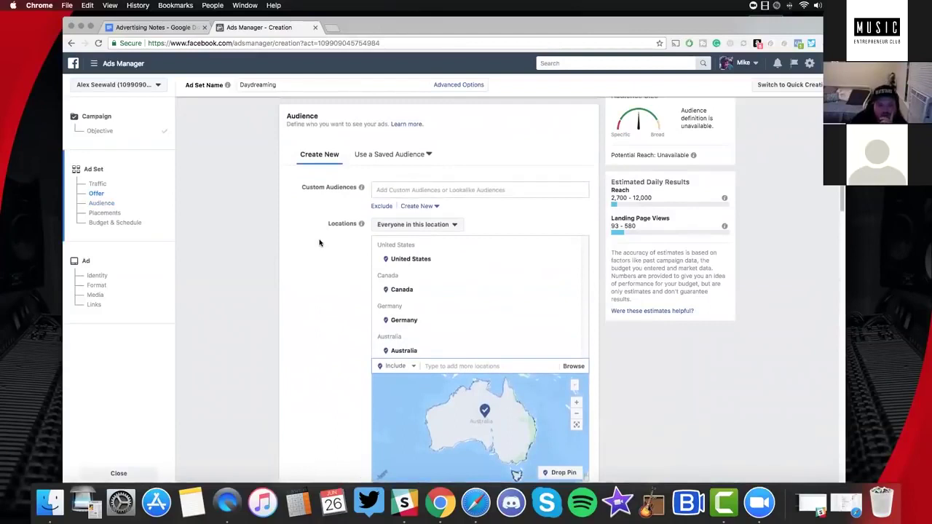
{"action": "scroll", "coordinate": [319, 242], "scroll_direction": "down", "scroll_amount": 7}
{"action": "left_click", "coordinate": [390, 321]}
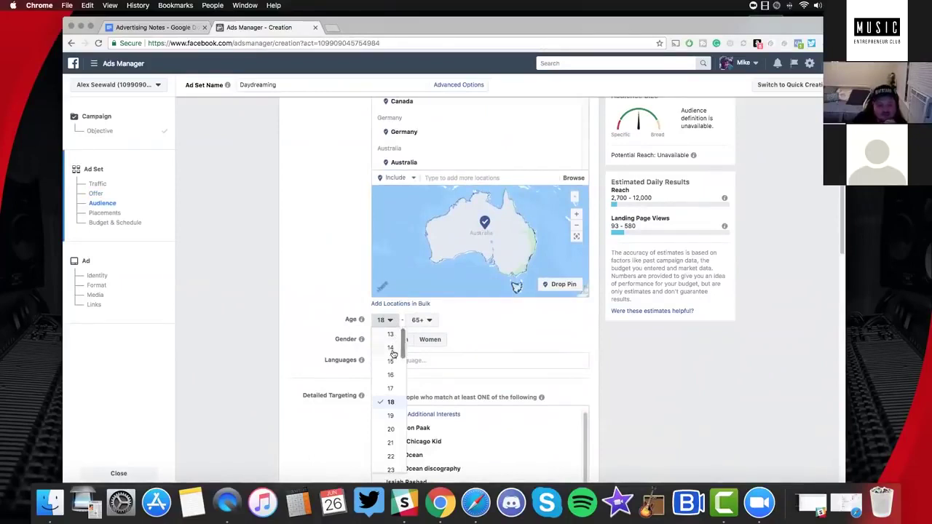
{"action": "scroll", "coordinate": [392, 357], "scroll_direction": "down", "scroll_amount": 2}
{"action": "scroll", "coordinate": [392, 360], "scroll_direction": "up", "scroll_amount": 1}
{"action": "left_click", "coordinate": [392, 357]}
{"action": "left_click", "coordinate": [423, 320]}
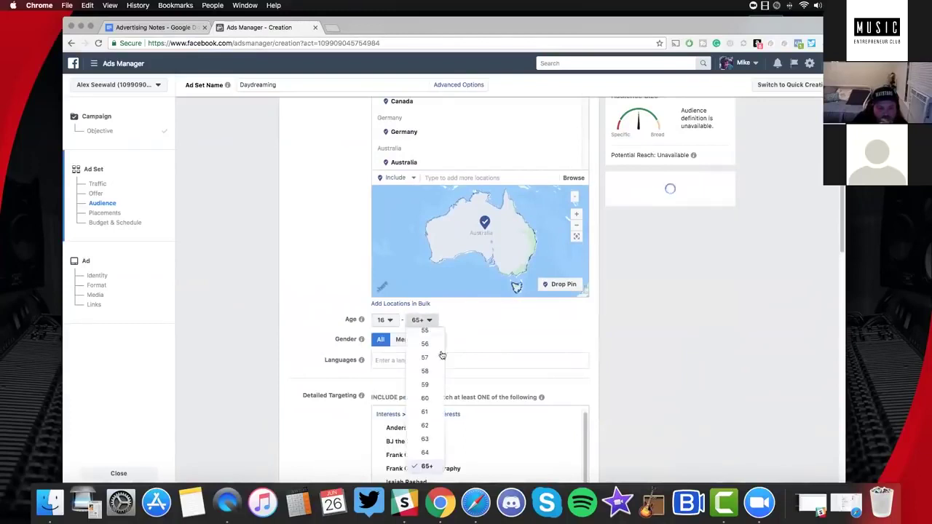
{"action": "scroll", "coordinate": [440, 358], "scroll_direction": "up", "scroll_amount": 10}
{"action": "scroll", "coordinate": [438, 362], "scroll_direction": "down", "scroll_amount": 5}
{"action": "scroll", "coordinate": [438, 362], "scroll_direction": "up", "scroll_amount": 3}
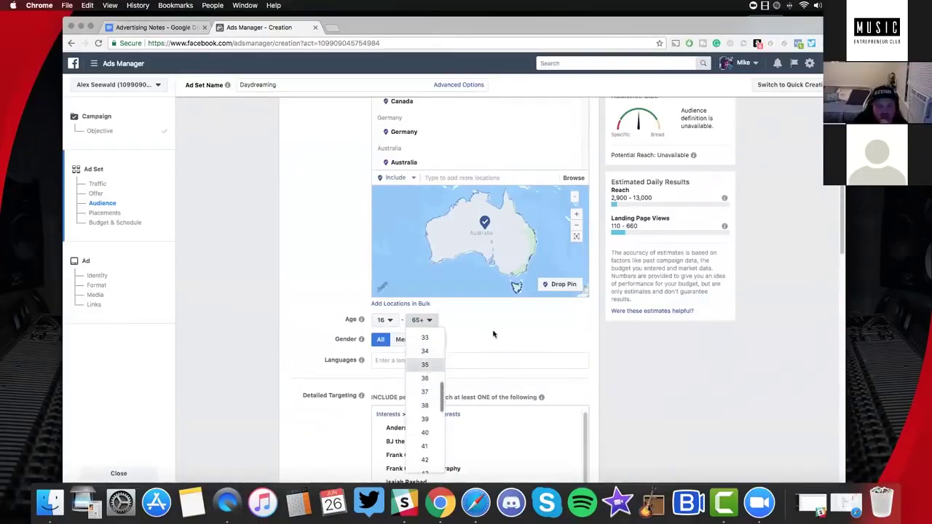
{"action": "left_click", "coordinate": [425, 364]}
Remove Germany and Australia from the audience locations, keeping the United States and Canada
{"action": "scroll", "coordinate": [305, 256], "scroll_direction": "up", "scroll_amount": 2}
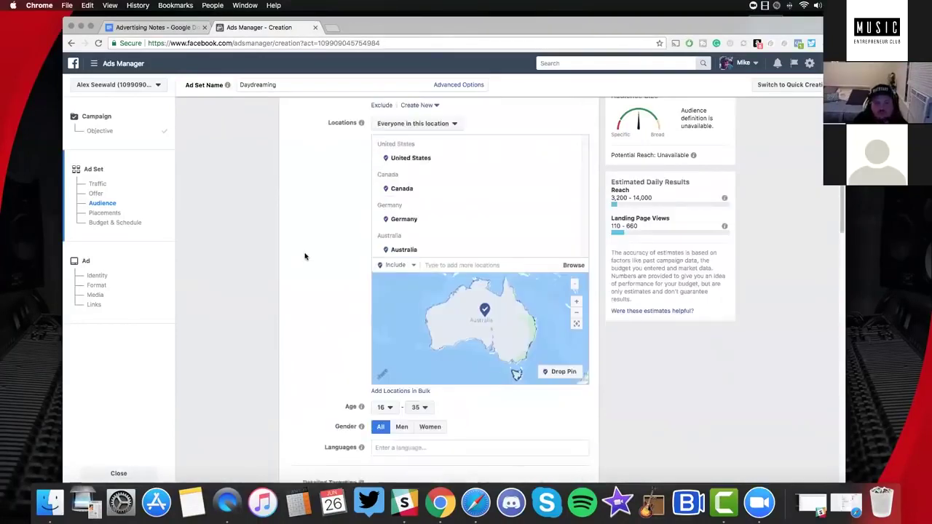
{"action": "scroll", "coordinate": [289, 262], "scroll_direction": "up", "scroll_amount": 6}
{"action": "scroll", "coordinate": [289, 264], "scroll_direction": "down", "scroll_amount": 3}
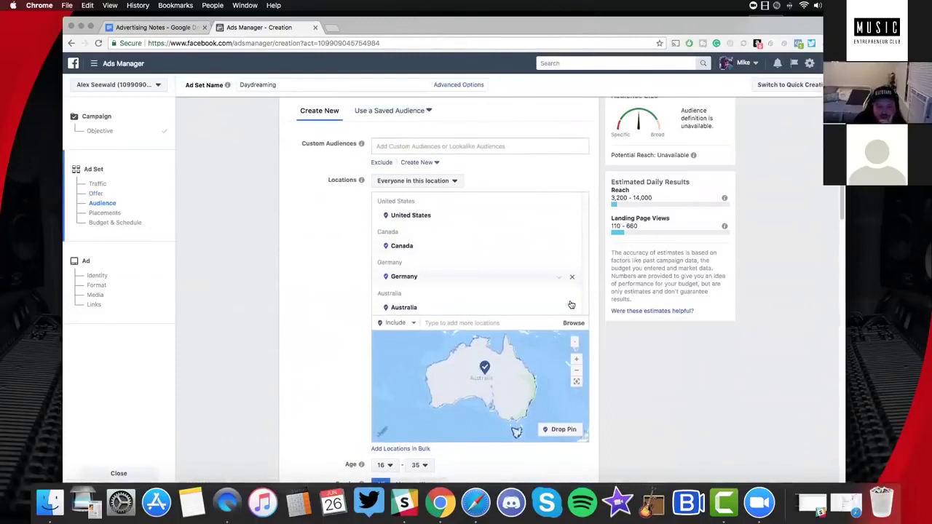
{"action": "left_click", "coordinate": [572, 277]}
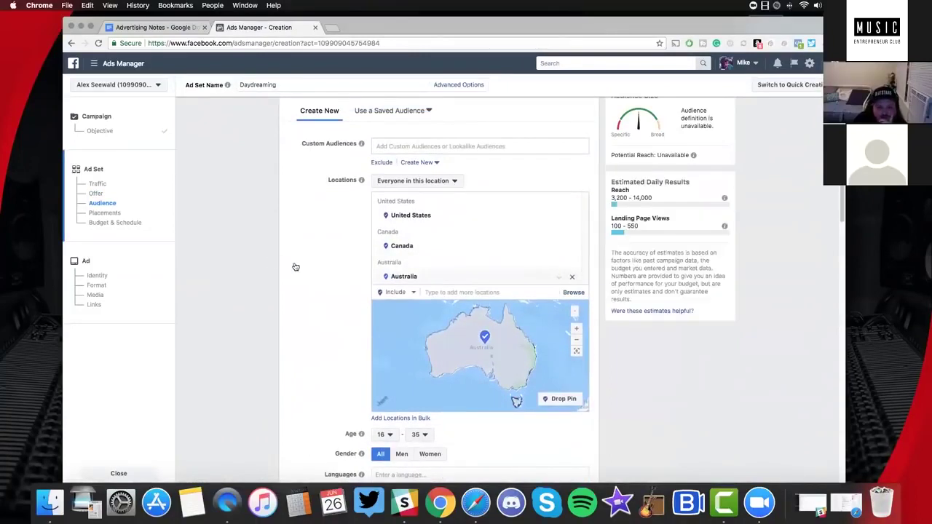
Add the suffix (North America) to the Daydreaming ad set name to reflect its locations
{"action": "scroll", "coordinate": [306, 262], "scroll_direction": "up", "scroll_amount": 6}
{"action": "left_click", "coordinate": [439, 121]}
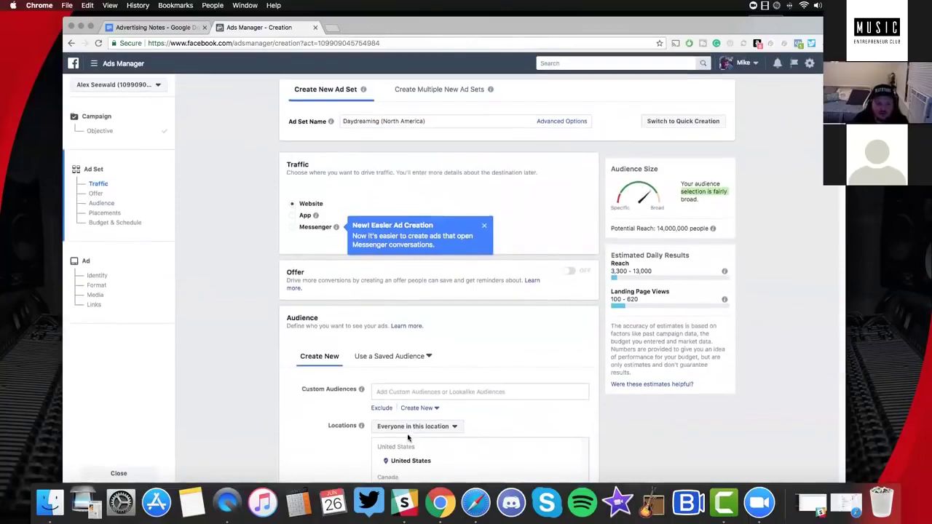
{"action": "scroll", "coordinate": [415, 284], "scroll_direction": "down", "scroll_amount": 3}
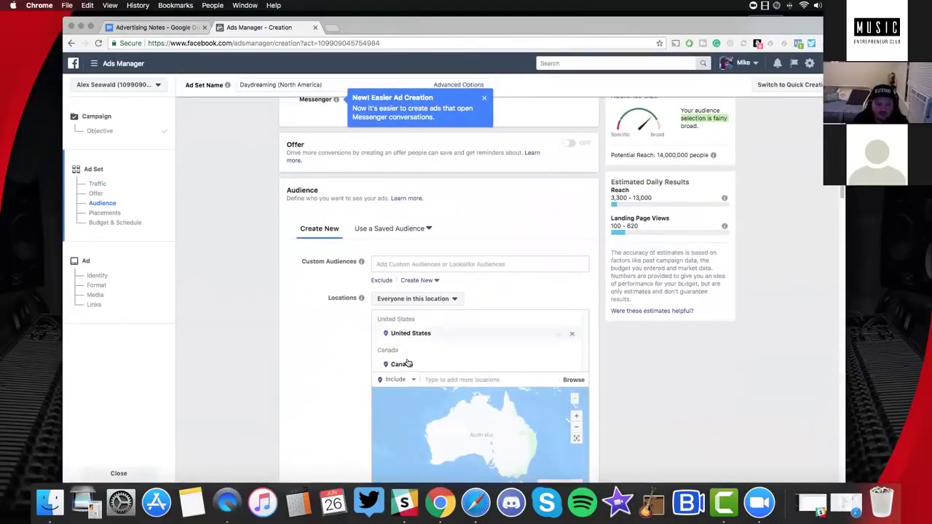
{"action": "scroll", "coordinate": [397, 218], "scroll_direction": "up", "scroll_amount": 3}
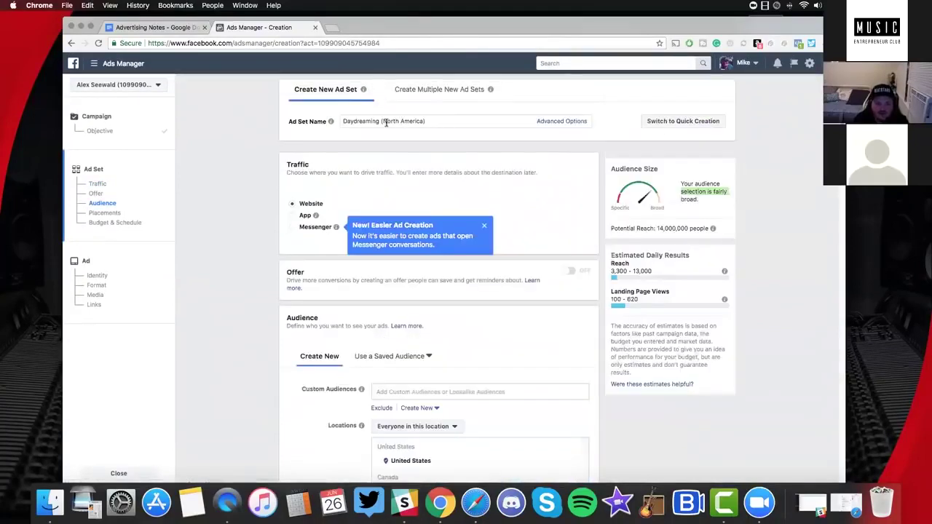
Delete (North America) from the ad set name, leaving only Daydreaming
{"action": "left_click_drag", "start_coordinate": [424, 121], "coordinate": [383, 121]}
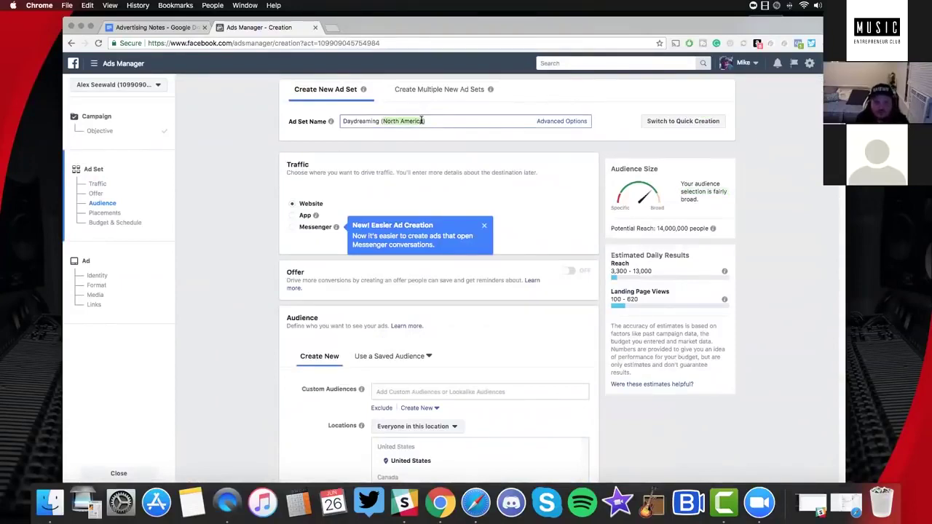
{"action": "left_click", "coordinate": [434, 121]}
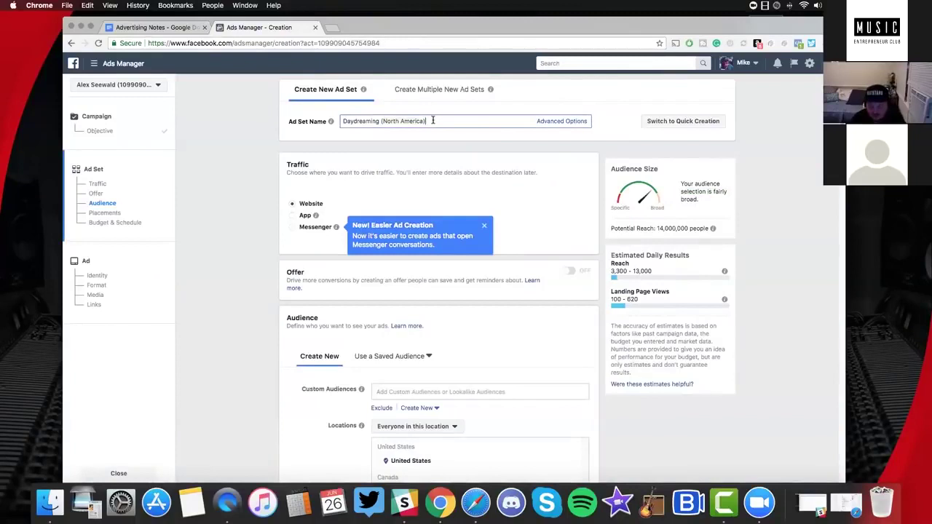
{"action": "key", "text": "BackSpace"}
{"action": "key", "text": "BackSpace"}
{"action": "key", "text": "BackSpace"}
{"action": "key", "text": "BackSpace"}
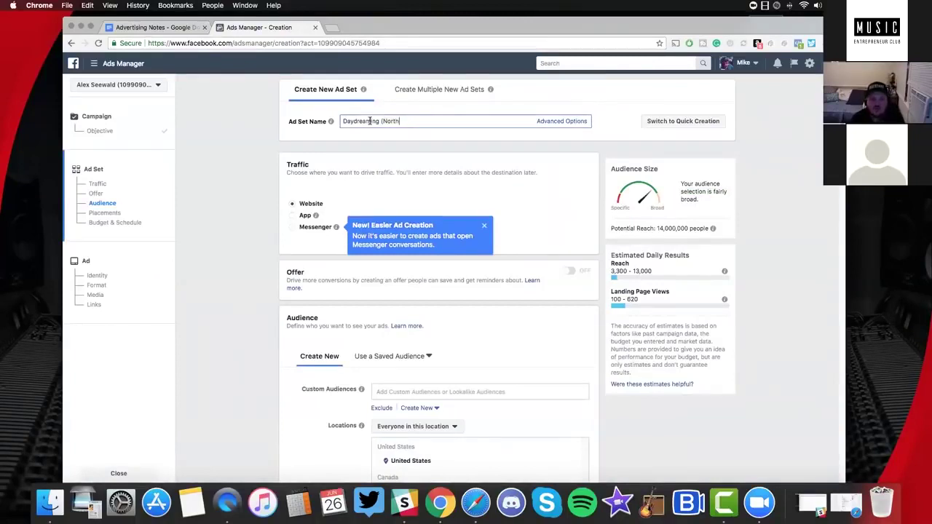
{"action": "key", "text": "BackSpace"}
{"action": "key", "text": "BackSpace"}
{"action": "key", "text": "BackSpace"}
{"action": "key", "text": "BackSpace"}
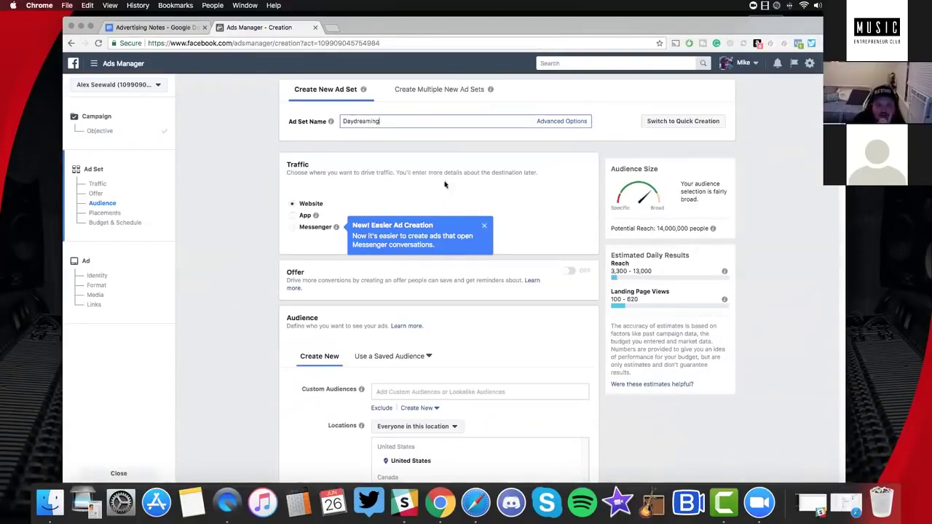
Rename the ad set as Daydreaming (North America)
{"action": "left_click", "coordinate": [372, 114]}
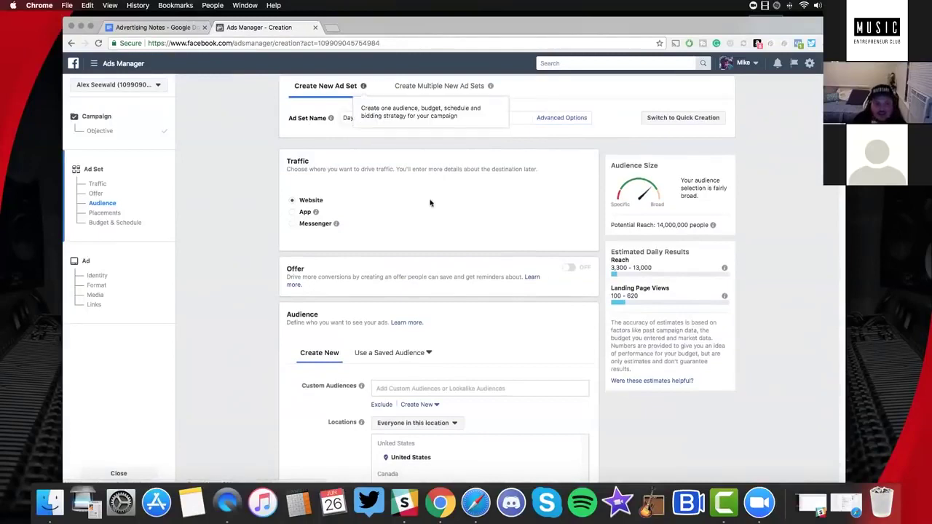
{"action": "scroll", "coordinate": [435, 199], "scroll_direction": "down", "scroll_amount": 3}
{"action": "scroll", "coordinate": [449, 206], "scroll_direction": "down", "scroll_amount": 1}
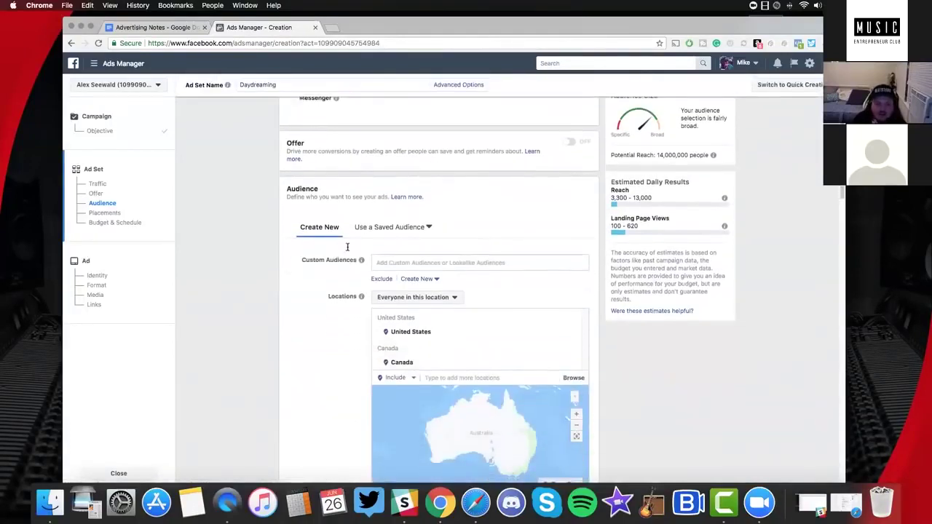
{"action": "scroll", "coordinate": [341, 256], "scroll_direction": "up", "scroll_amount": 4}
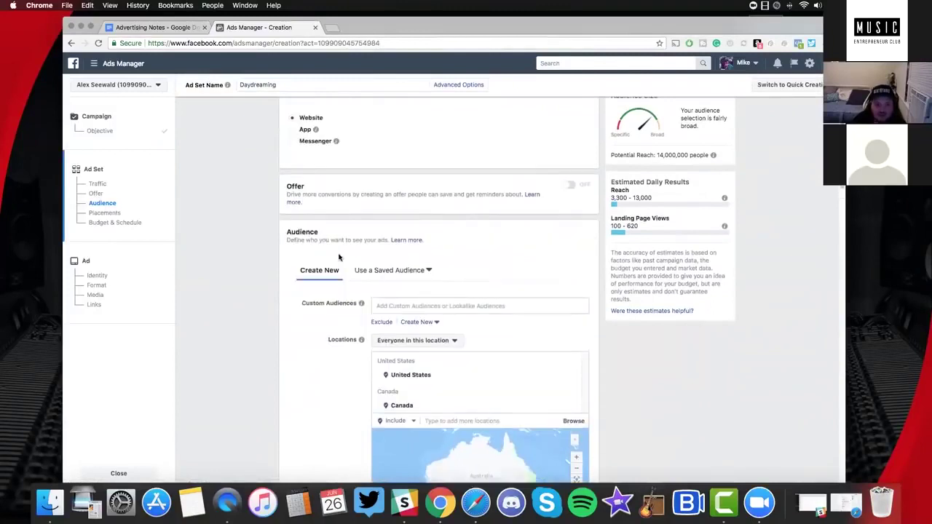
{"action": "left_click", "coordinate": [402, 120]}
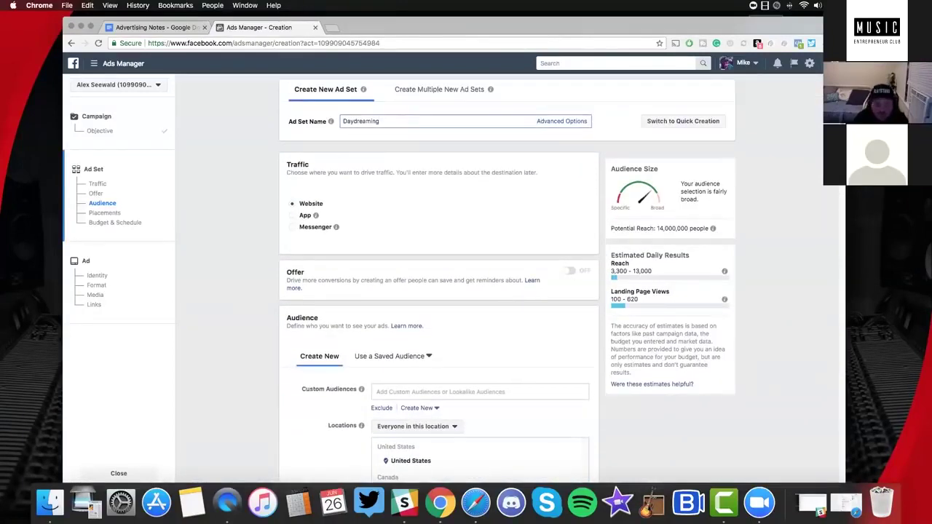
{"action": "type", "text": "(North America)"}
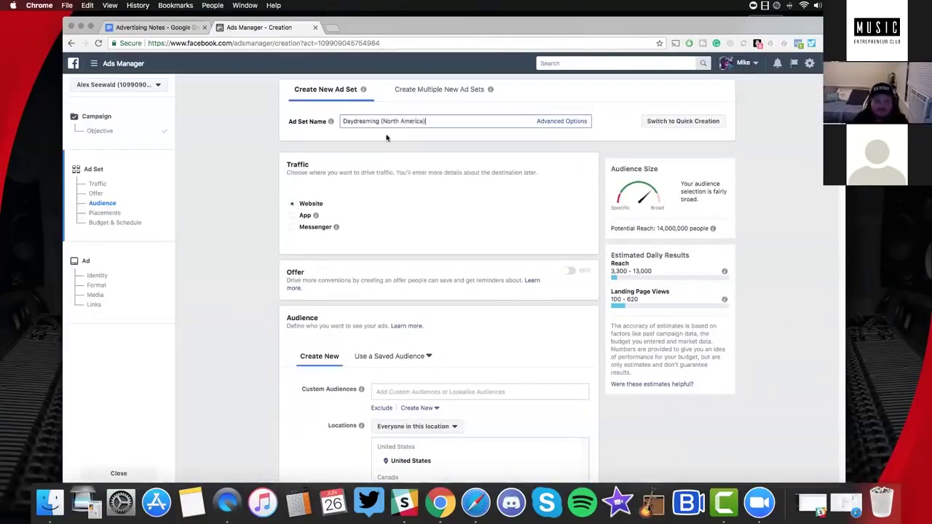
{"action": "left_click", "coordinate": [366, 222]}
Set the Facebook Pages connection to exclude people who like your Page
{"action": "scroll", "coordinate": [367, 224], "scroll_direction": "down", "scroll_amount": 3}
{"action": "scroll", "coordinate": [366, 227], "scroll_direction": "down", "scroll_amount": 3}
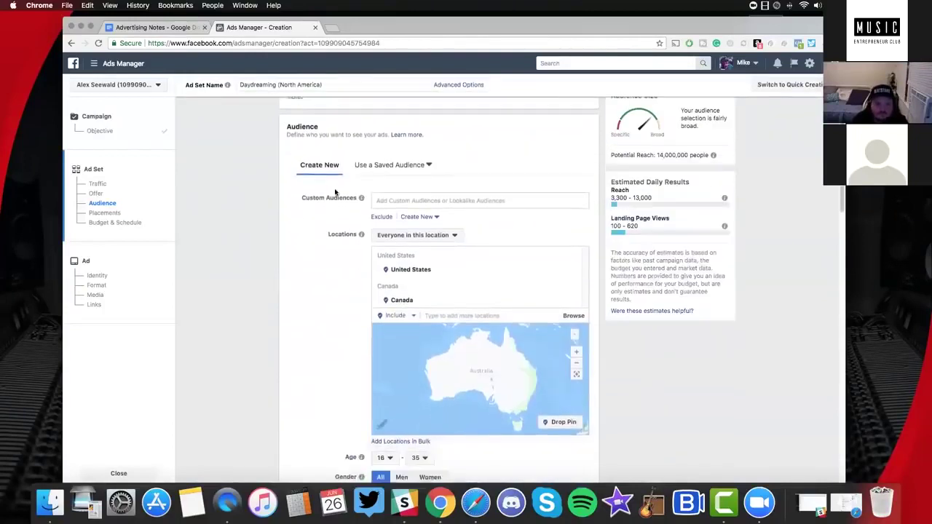
{"action": "scroll", "coordinate": [410, 187], "scroll_direction": "down", "scroll_amount": 5}
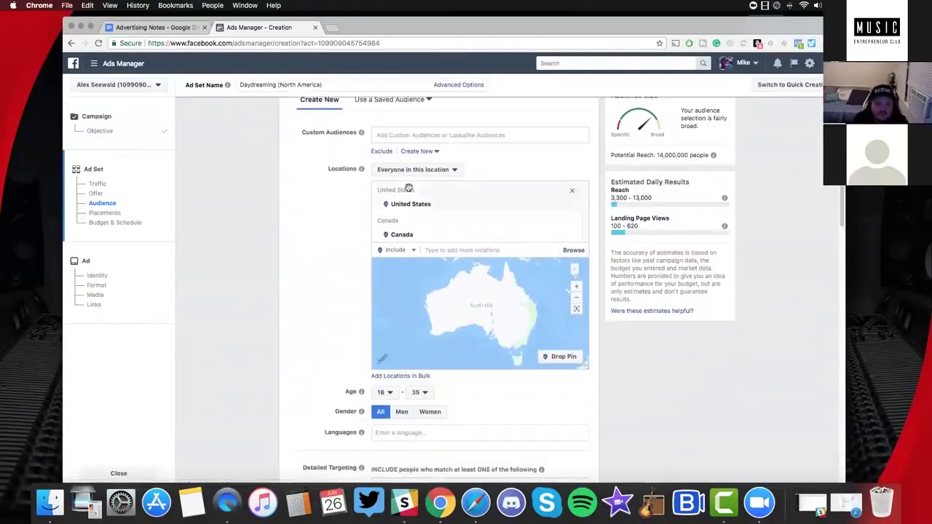
{"action": "scroll", "coordinate": [429, 287], "scroll_direction": "down", "scroll_amount": 10}
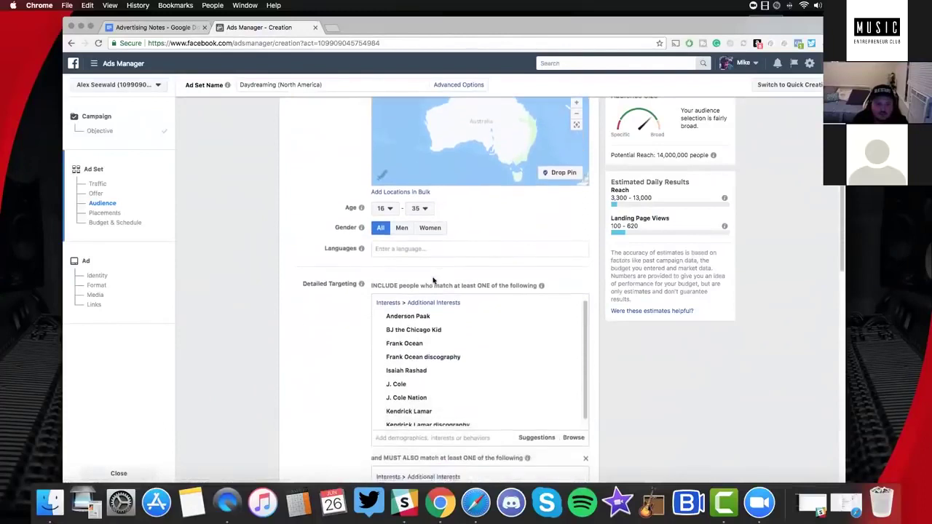
{"action": "scroll", "coordinate": [427, 295], "scroll_direction": "down", "scroll_amount": 3}
{"action": "left_click", "coordinate": [433, 298]}
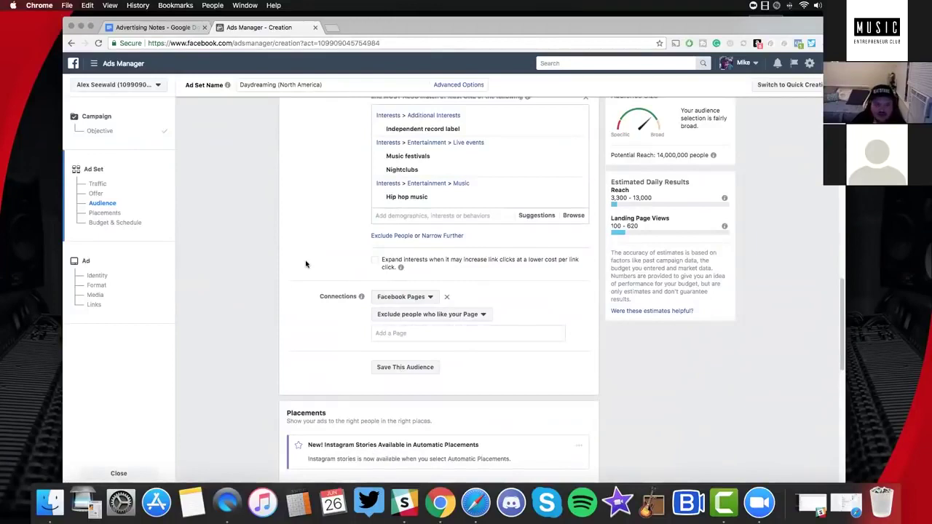
Save the targeting as a reusable audience named Daydreaming Audience
{"action": "scroll", "coordinate": [306, 265], "scroll_direction": "down", "scroll_amount": 4}
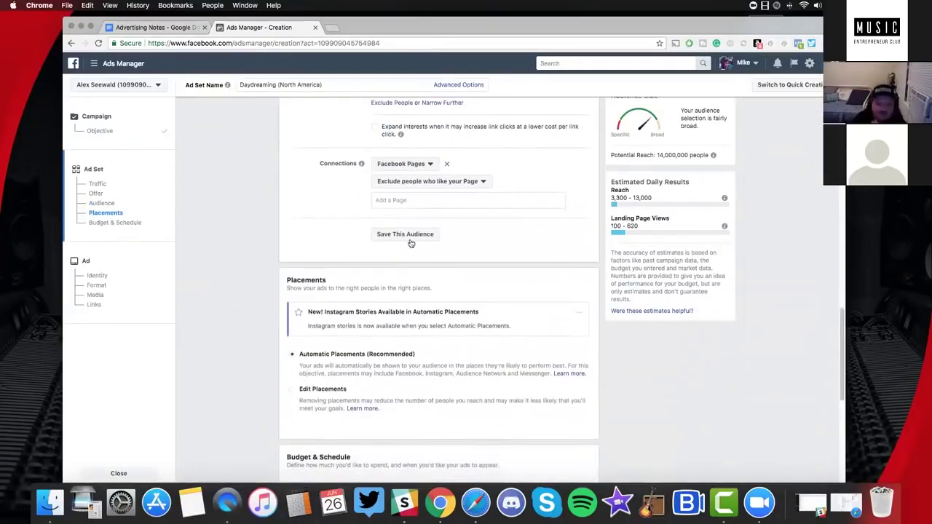
{"action": "left_click", "coordinate": [412, 235]}
{"action": "left_click", "coordinate": [370, 180]}
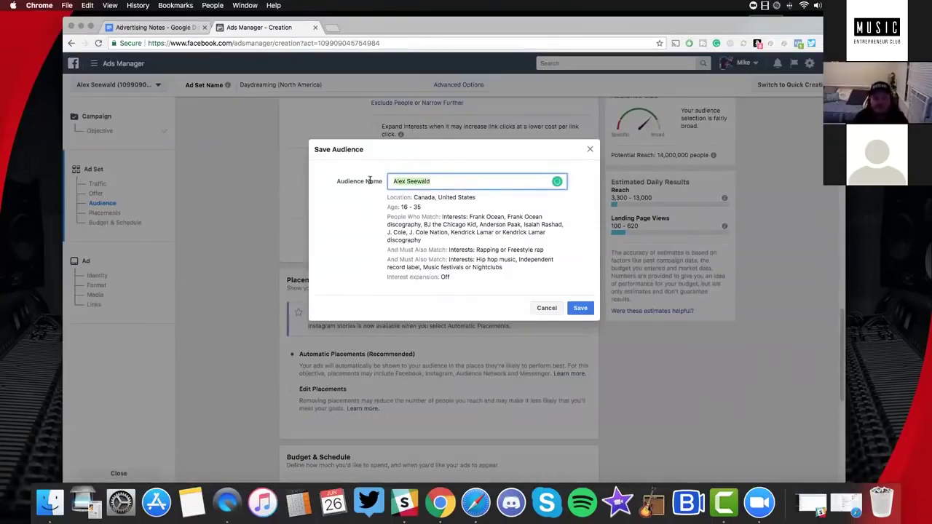
{"action": "type", "text": "Daydreaming Audience"}
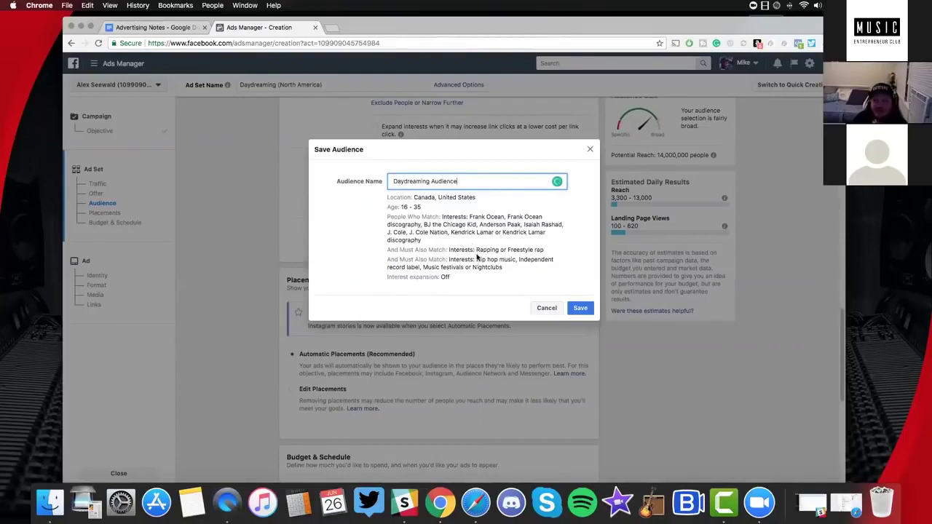
{"action": "left_click", "coordinate": [581, 309]}
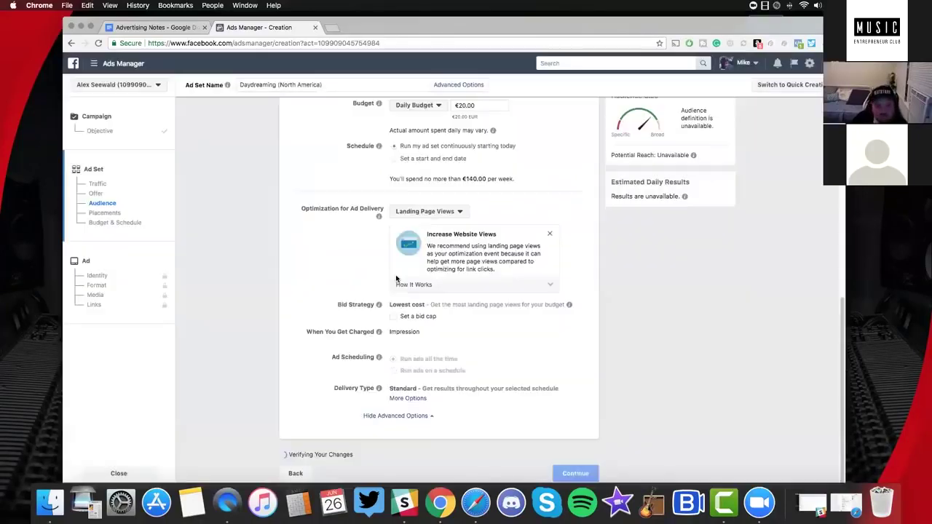
Switch the ad set from automatic placements to Edit Placements
{"action": "scroll", "coordinate": [418, 287], "scroll_direction": "up", "scroll_amount": 5}
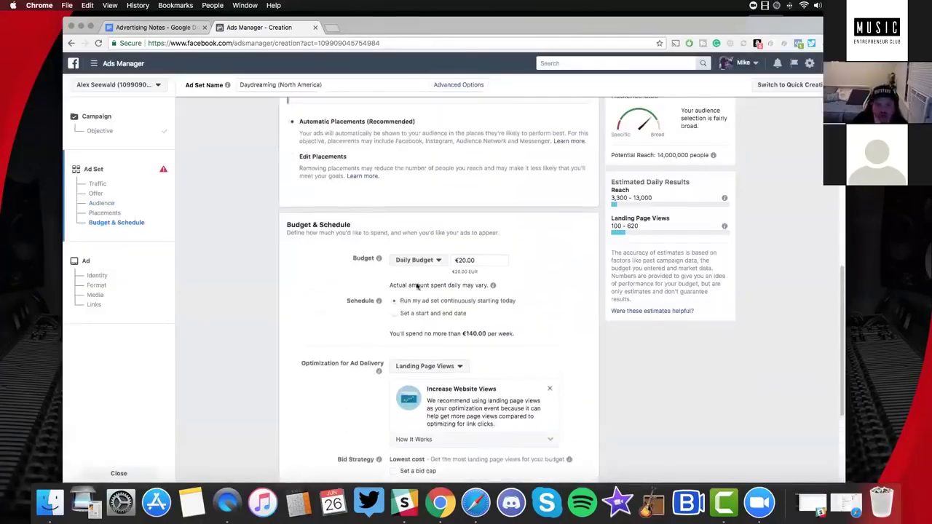
{"action": "scroll", "coordinate": [302, 195], "scroll_direction": "up", "scroll_amount": 2}
{"action": "left_click", "coordinate": [302, 195]}
{"action": "scroll", "coordinate": [422, 217], "scroll_direction": "down", "scroll_amount": 3}
{"action": "scroll", "coordinate": [421, 216], "scroll_direction": "down", "scroll_amount": 3}
{"action": "scroll", "coordinate": [422, 217], "scroll_direction": "up", "scroll_amount": 6}
{"action": "scroll", "coordinate": [364, 219], "scroll_direction": "up", "scroll_amount": 3}
{"action": "scroll", "coordinate": [319, 233], "scroll_direction": "down", "scroll_amount": 2}
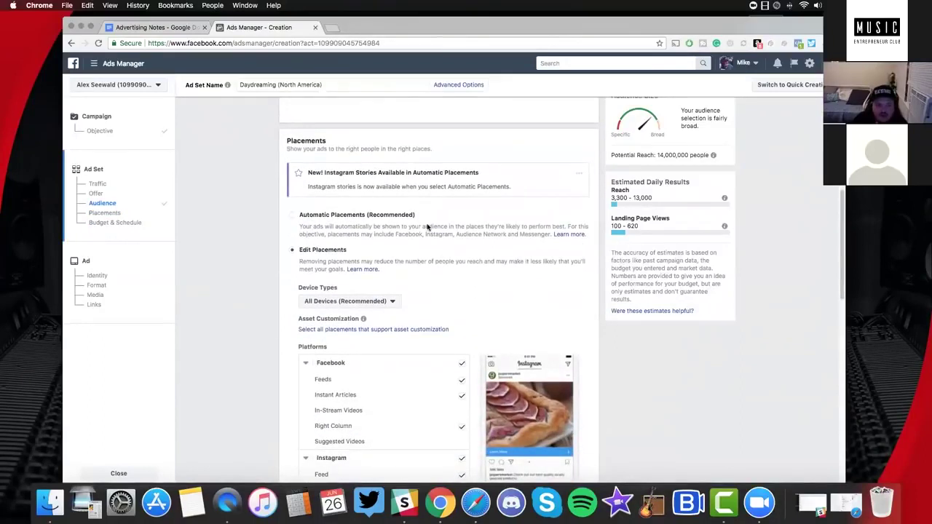
Remove Messenger, Audience Network and the Facebook Right Column from the ad placements
{"action": "scroll", "coordinate": [428, 227], "scroll_direction": "down", "scroll_amount": 5}
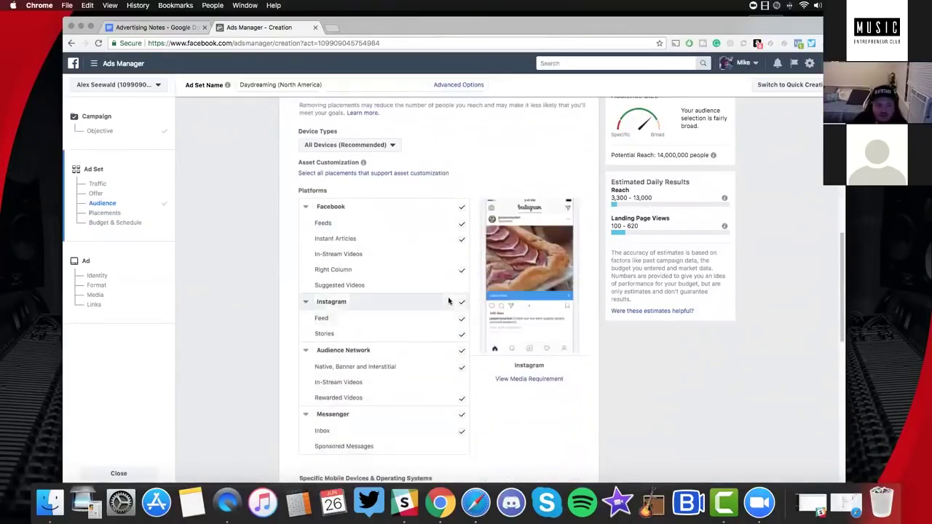
{"action": "scroll", "coordinate": [449, 301], "scroll_direction": "up", "scroll_amount": 3}
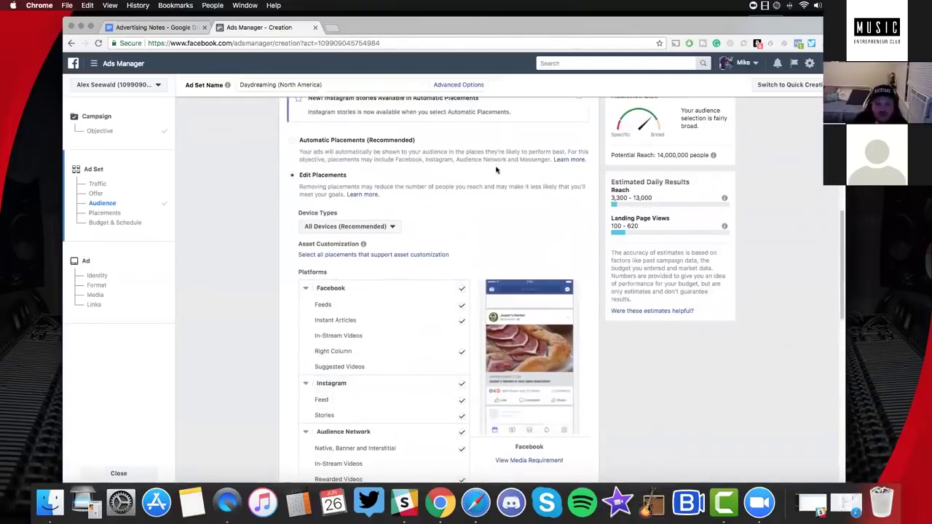
{"action": "scroll", "coordinate": [421, 172], "scroll_direction": "down", "scroll_amount": 4}
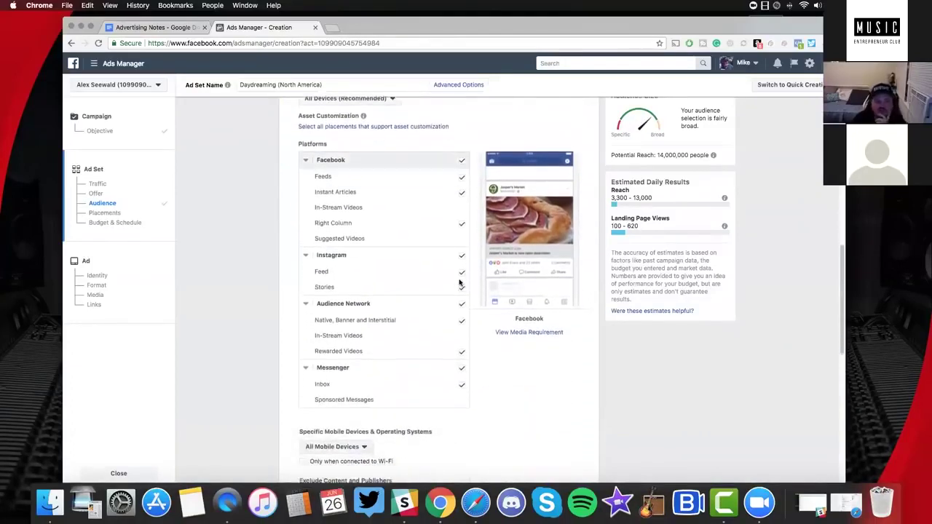
{"action": "left_click", "coordinate": [461, 367]}
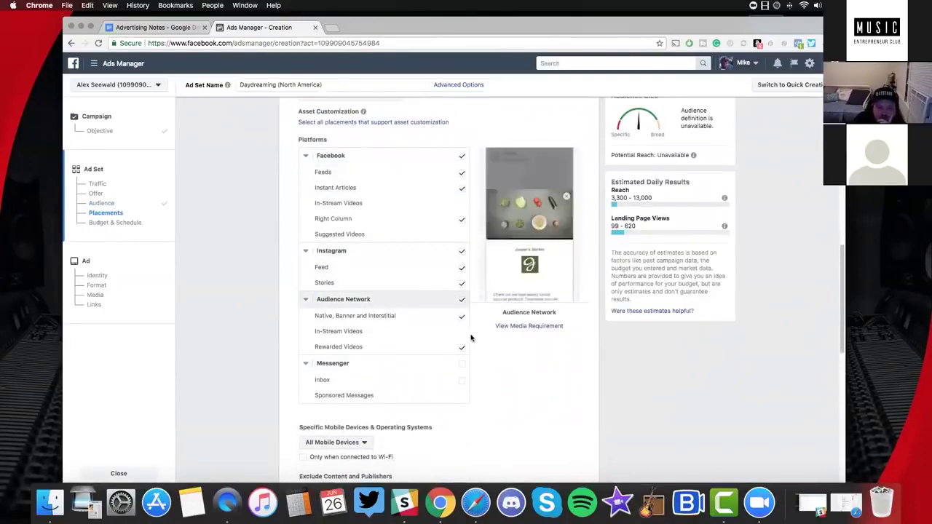
{"action": "left_click", "coordinate": [462, 301]}
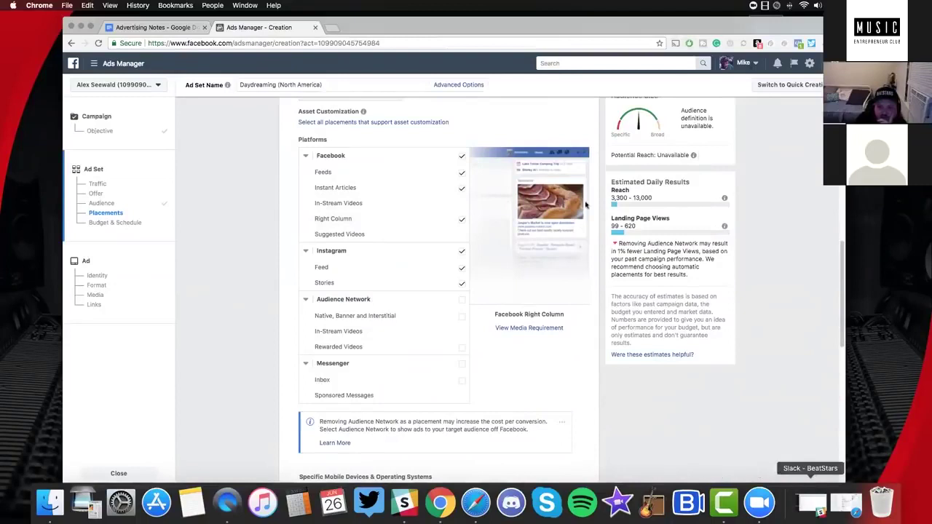
{"action": "left_click", "coordinate": [464, 225]}
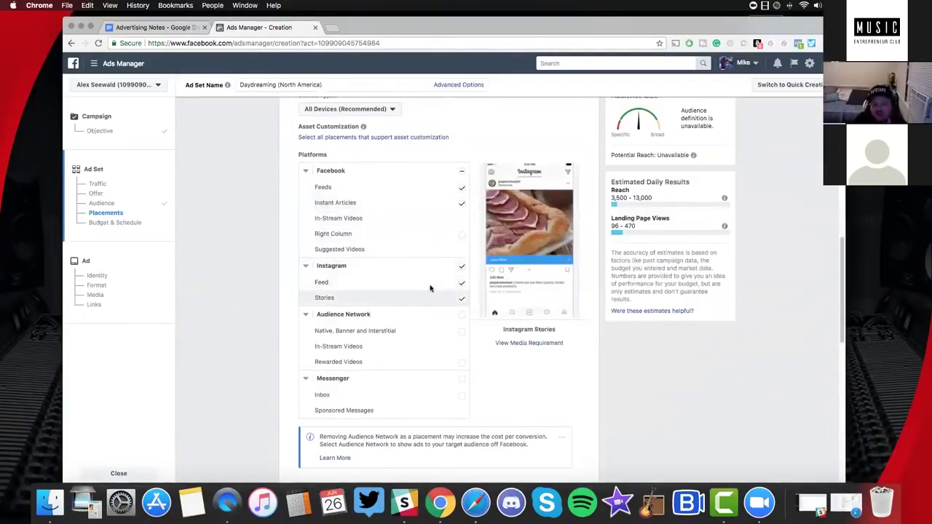
Examine the specific mobile device options and the device type choices for the placements
{"action": "scroll", "coordinate": [419, 277], "scroll_direction": "down", "scroll_amount": 4}
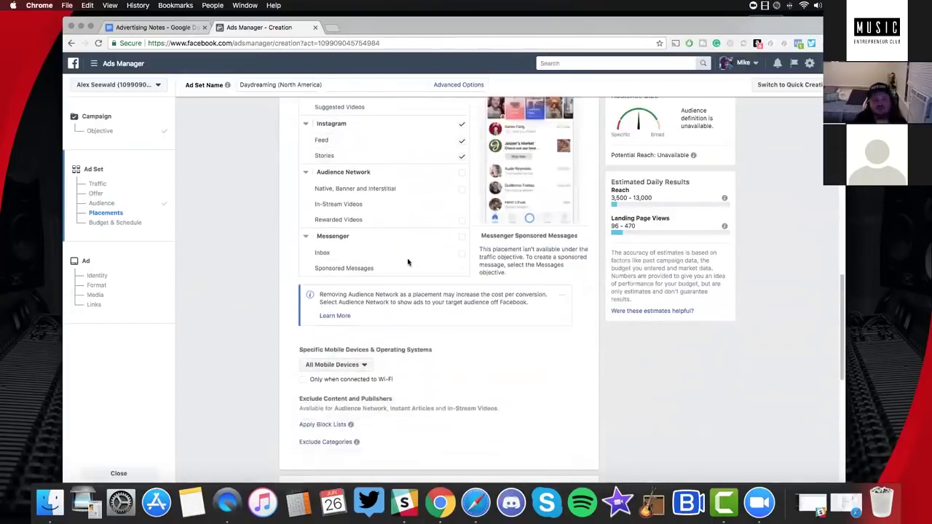
{"action": "left_click", "coordinate": [366, 336]}
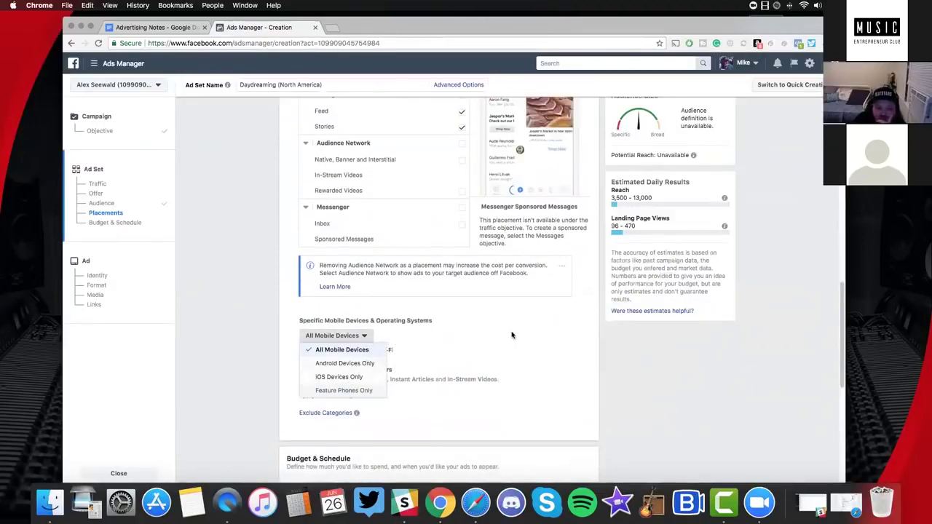
{"action": "left_click", "coordinate": [392, 370]}
{"action": "scroll", "coordinate": [397, 371], "scroll_direction": "up", "scroll_amount": 6}
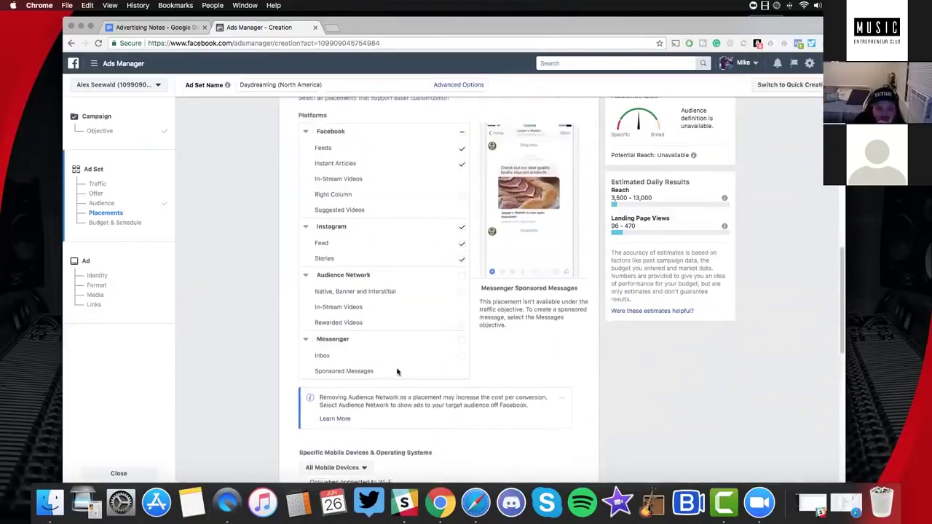
{"action": "left_click", "coordinate": [345, 197]}
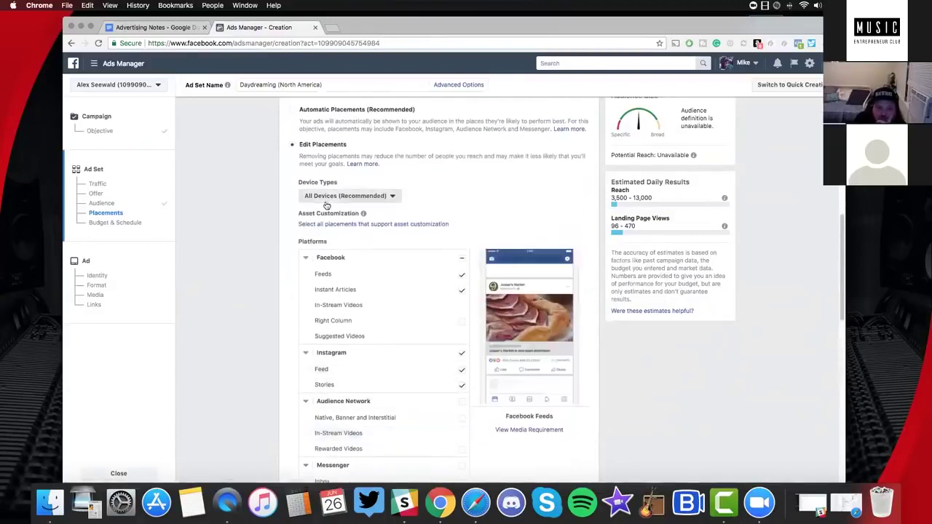
{"action": "left_click", "coordinate": [435, 185]}
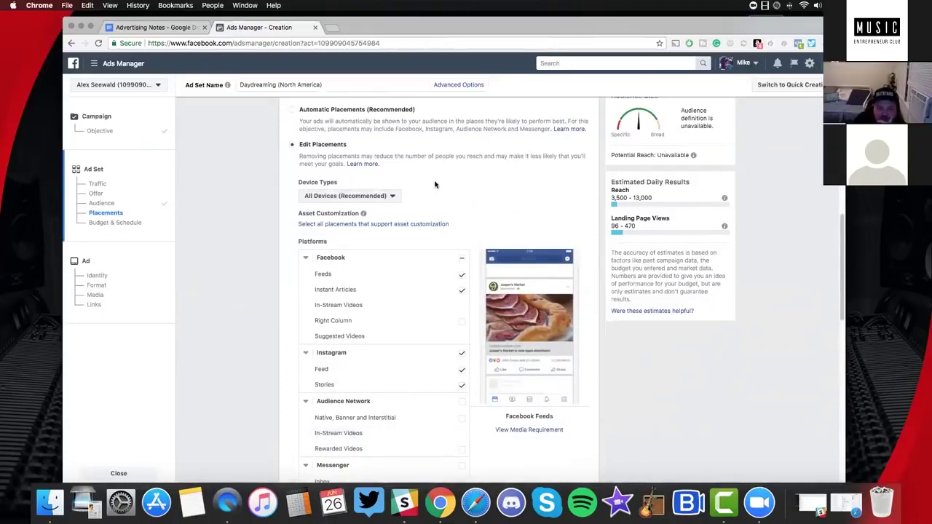
{"action": "left_click", "coordinate": [392, 196]}
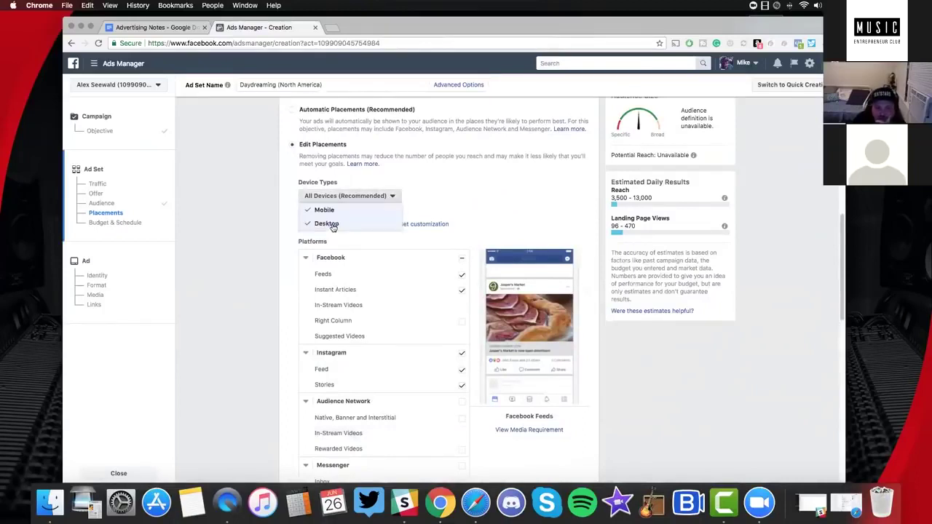
{"action": "left_click", "coordinate": [368, 197]}
{"action": "left_click", "coordinate": [358, 198]}
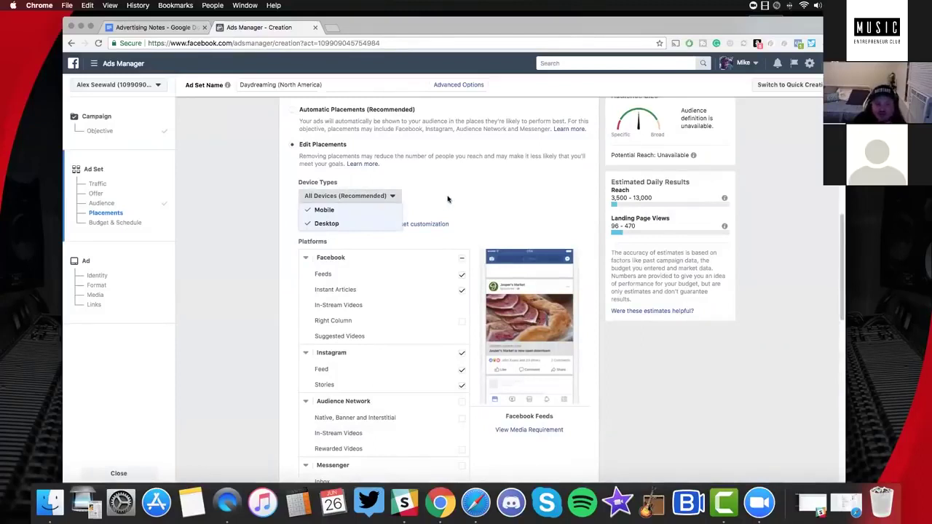
{"action": "left_click", "coordinate": [446, 199]}
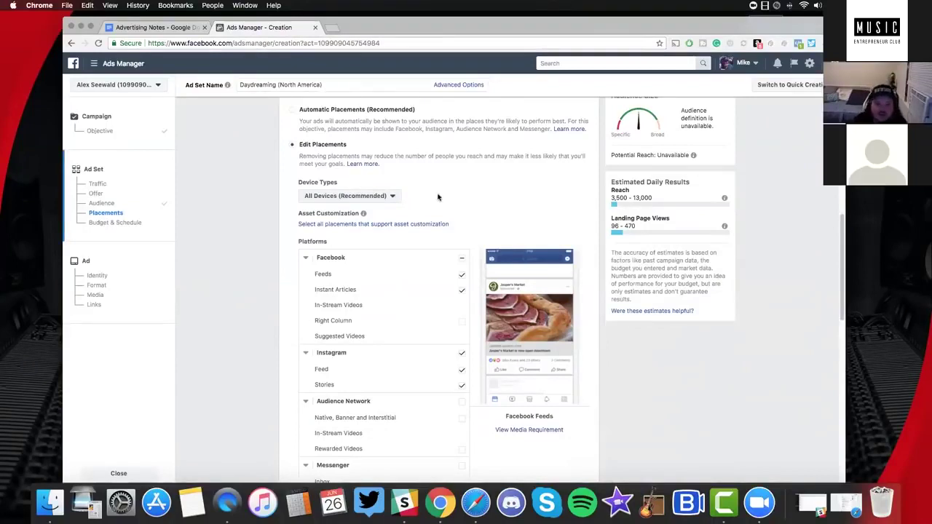
{"action": "scroll", "coordinate": [440, 195], "scroll_direction": "down", "scroll_amount": 4}
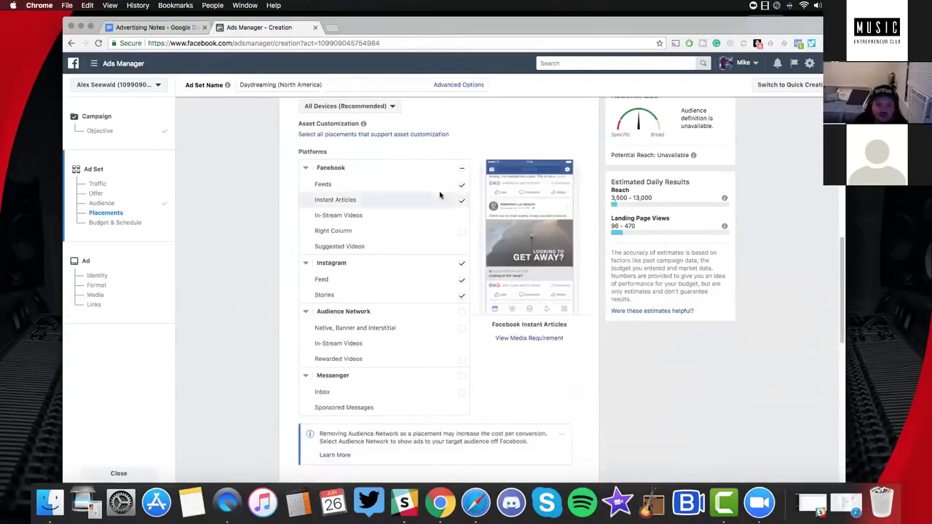
{"action": "scroll", "coordinate": [331, 169], "scroll_direction": "up", "scroll_amount": 2}
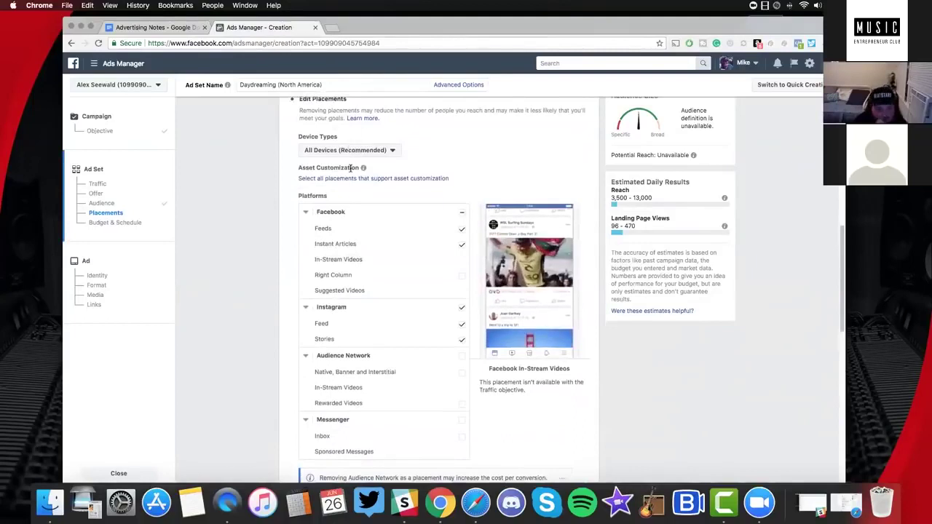
{"action": "mouse_move", "coordinate": [363, 168]}
Try the Lifetime Budget type, and return to Daily Budget
{"action": "scroll", "coordinate": [450, 191], "scroll_direction": "down", "scroll_amount": 1}
{"action": "scroll", "coordinate": [449, 191], "scroll_direction": "down", "scroll_amount": 10}
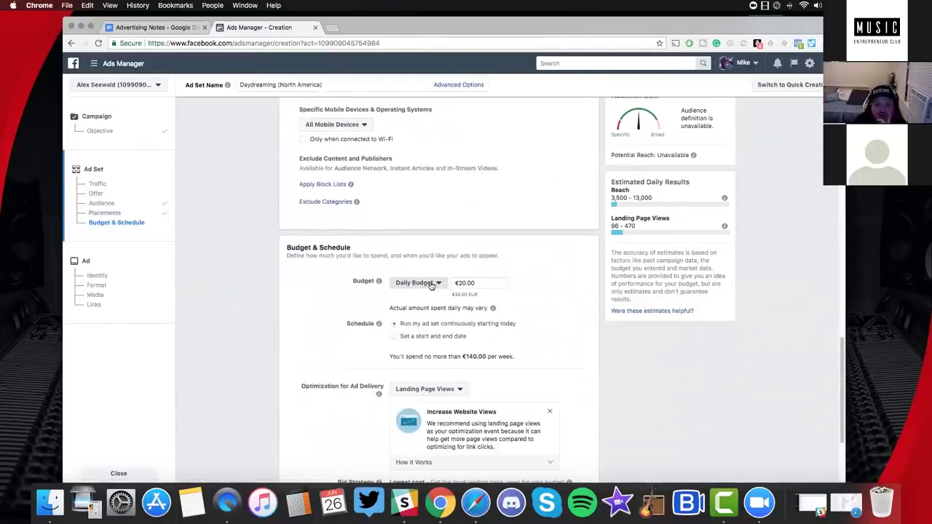
{"action": "left_click", "coordinate": [431, 283]}
{"action": "left_click", "coordinate": [428, 309]}
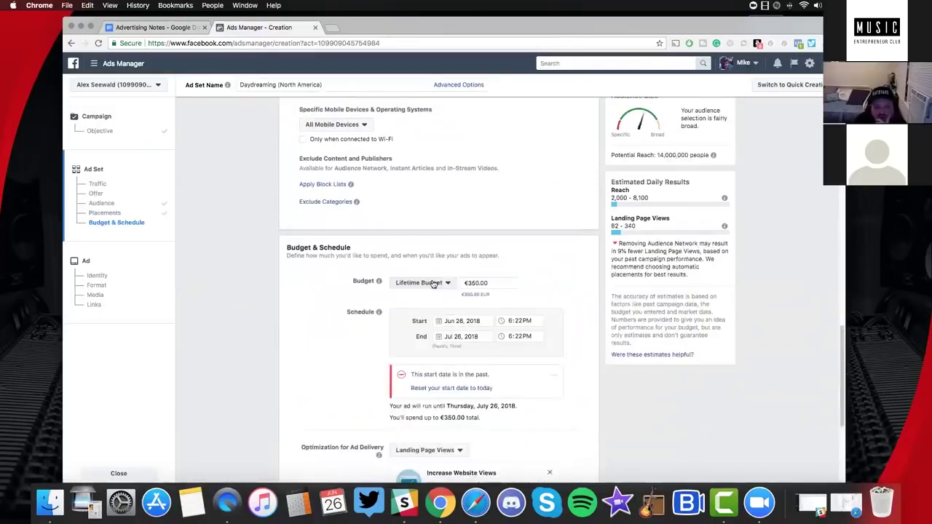
{"action": "left_click", "coordinate": [423, 283]}
{"action": "left_click", "coordinate": [424, 296]}
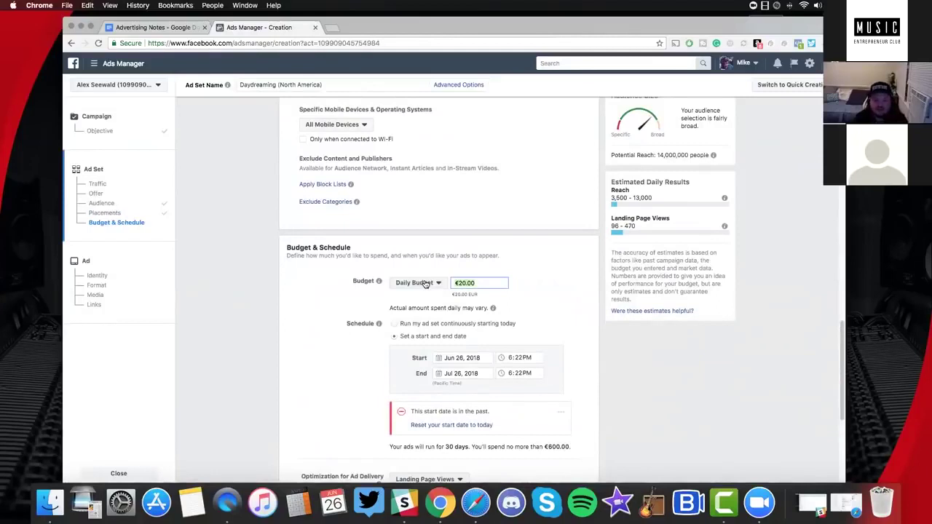
Set the daily budget to €1.00 and schedule the ad set to run continuously starting today
{"action": "type", "text": "1"}
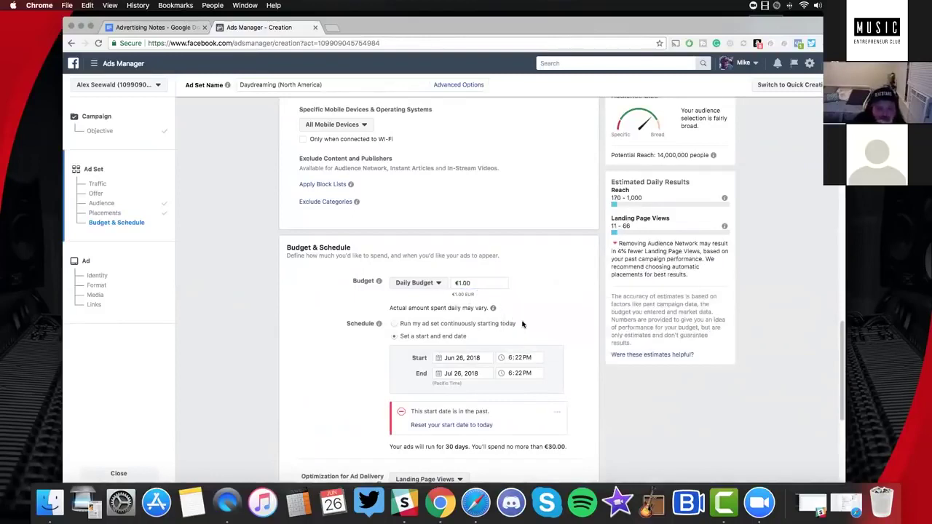
{"action": "left_click", "coordinate": [421, 297]}
{"action": "scroll", "coordinate": [421, 297], "scroll_direction": "down", "scroll_amount": 1}
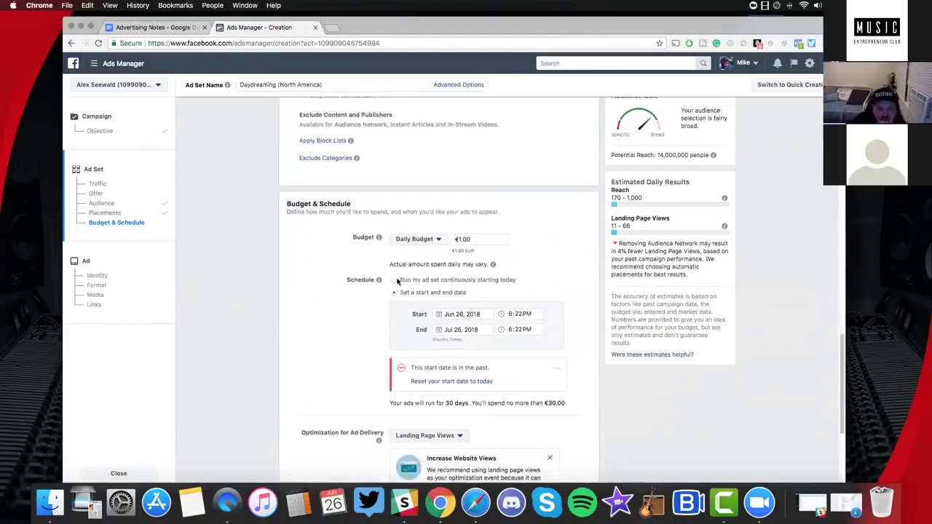
{"action": "left_click", "coordinate": [394, 281]}
{"action": "left_click", "coordinate": [477, 294]}
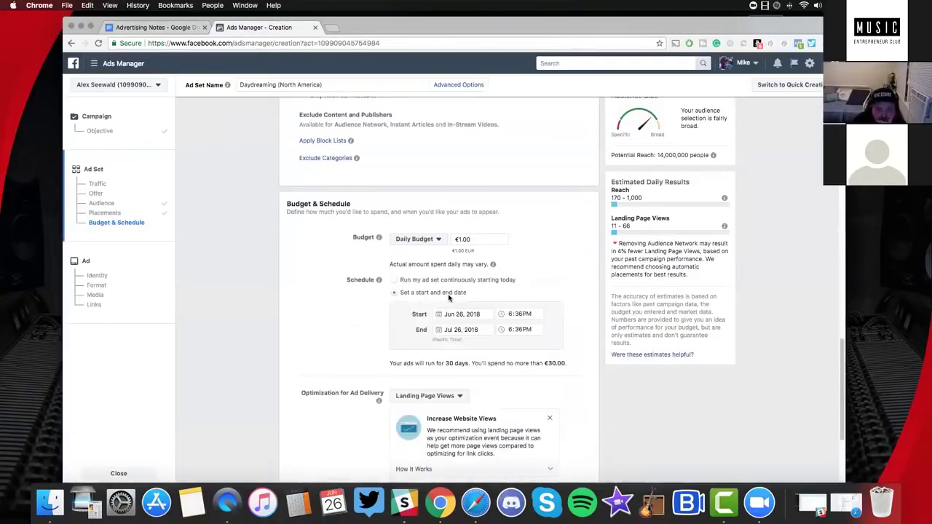
{"action": "left_click", "coordinate": [494, 284]}
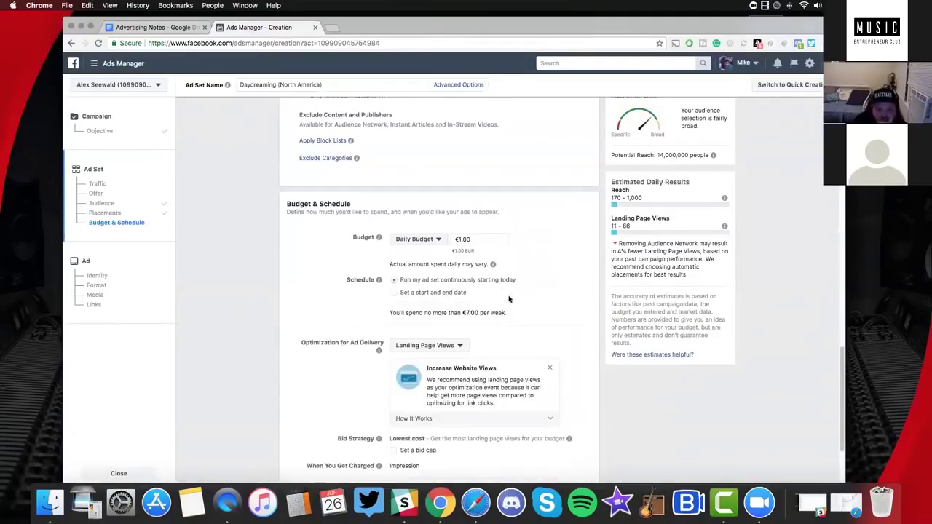
Review the optimization choices for ad delivery, keeping Landing Page Views
{"action": "scroll", "coordinate": [509, 299], "scroll_direction": "down", "scroll_amount": 3}
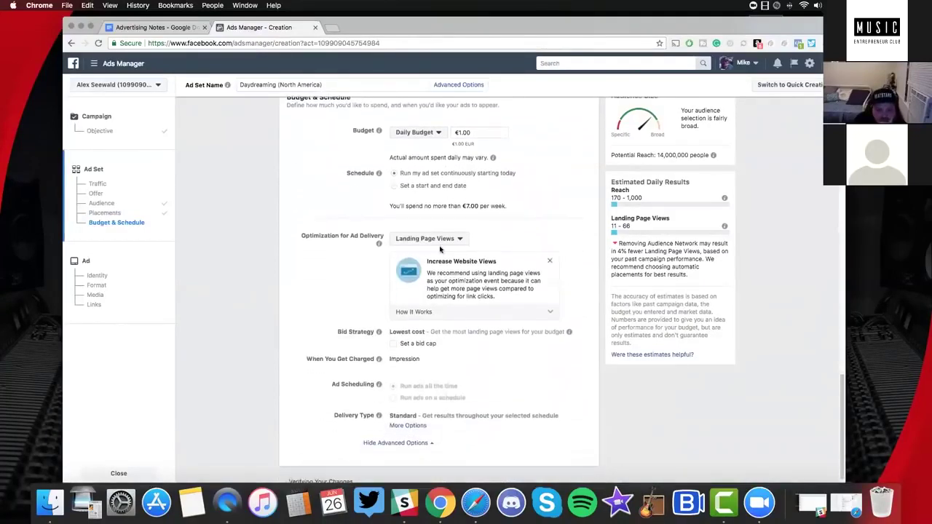
{"action": "left_click", "coordinate": [459, 240]}
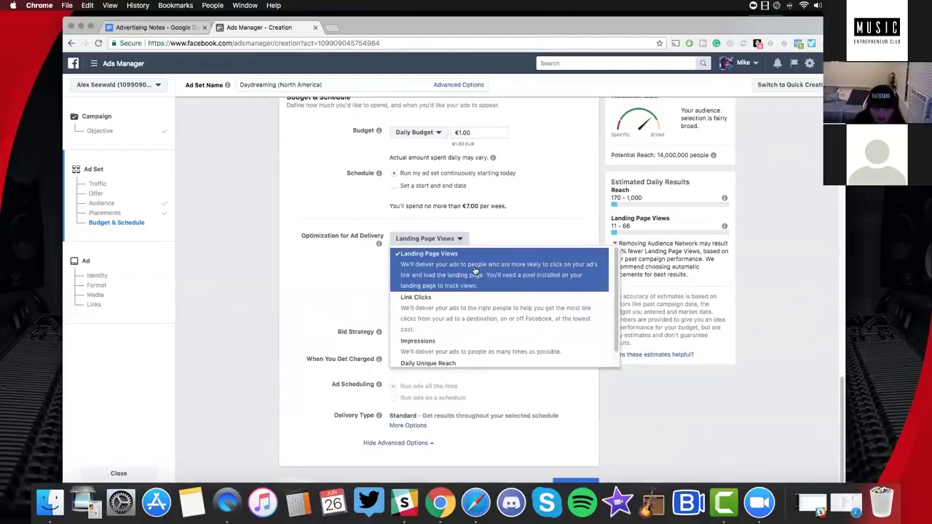
{"action": "left_click", "coordinate": [354, 278]}
Check the completed ad set settings from audience to budget, and continue to the ad creation stage
{"action": "scroll", "coordinate": [429, 313], "scroll_direction": "down", "scroll_amount": 1}
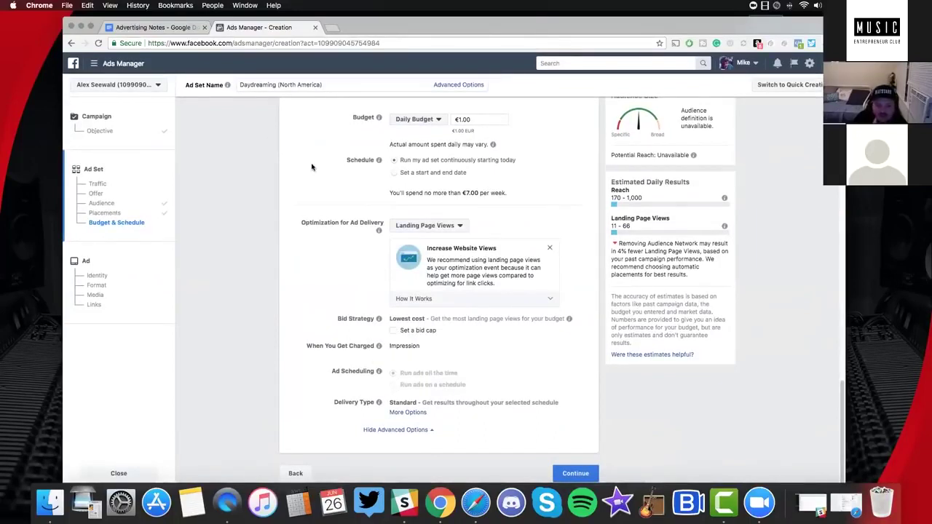
{"action": "scroll", "coordinate": [312, 168], "scroll_direction": "up", "scroll_amount": 10}
{"action": "scroll", "coordinate": [238, 248], "scroll_direction": "up", "scroll_amount": 10}
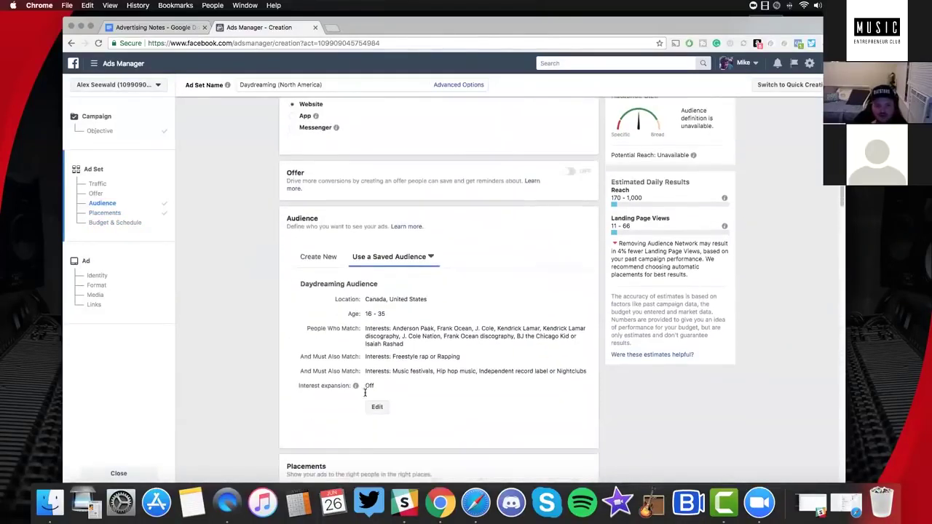
{"action": "scroll", "coordinate": [366, 393], "scroll_direction": "up", "scroll_amount": 3}
{"action": "scroll", "coordinate": [440, 384], "scroll_direction": "down", "scroll_amount": 15}
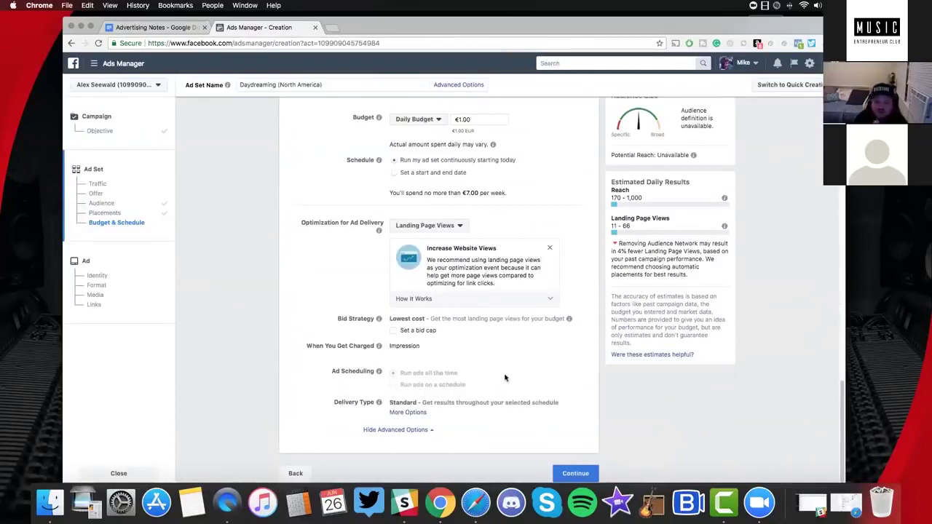
{"action": "left_click", "coordinate": [569, 474]}
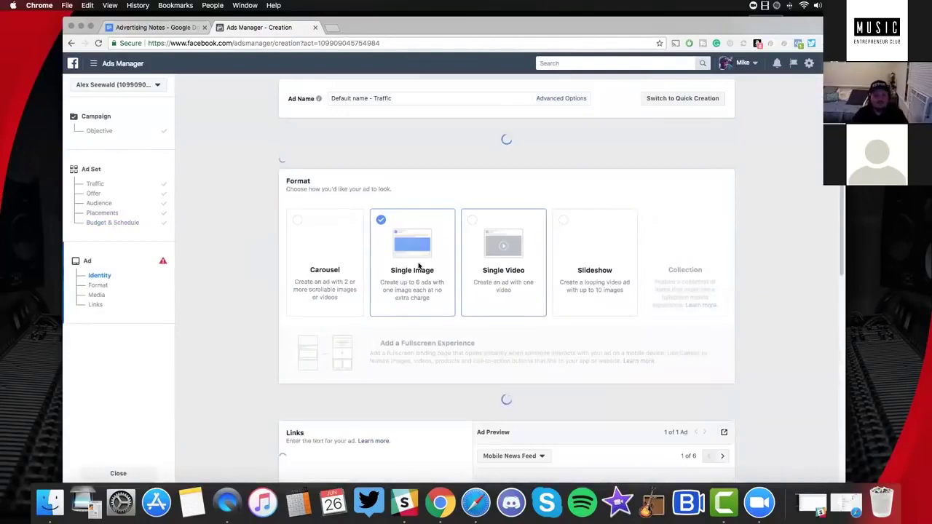
Name the ad "Daydreaming (North America)"
{"action": "left_click", "coordinate": [351, 100]}
{"action": "left_click", "coordinate": [242, 145]}
{"action": "left_click", "coordinate": [321, 99]}
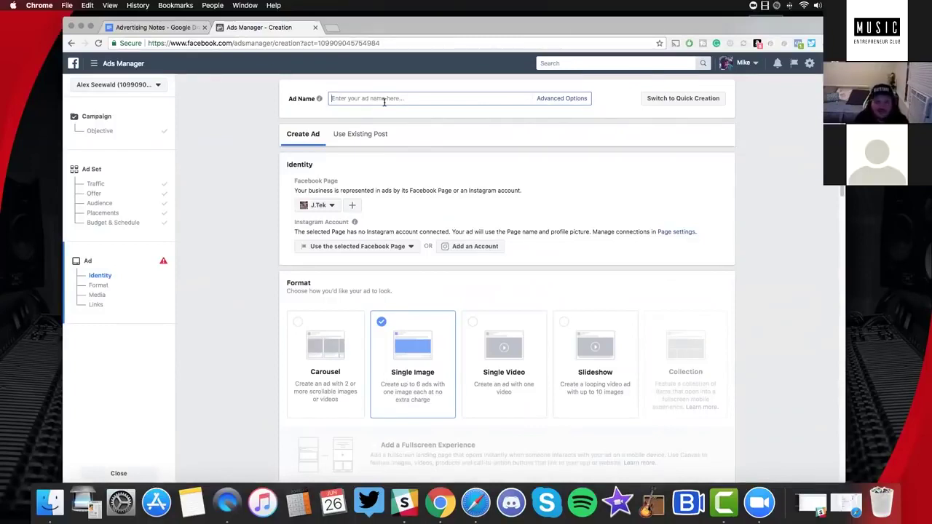
{"action": "type", "text": "Daydreaming"}
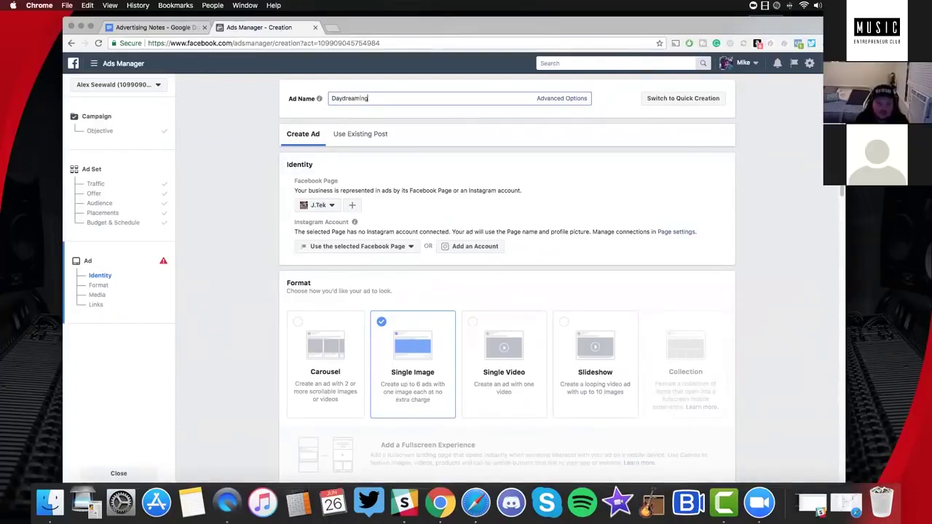
{"action": "type", "text": " (North America"}
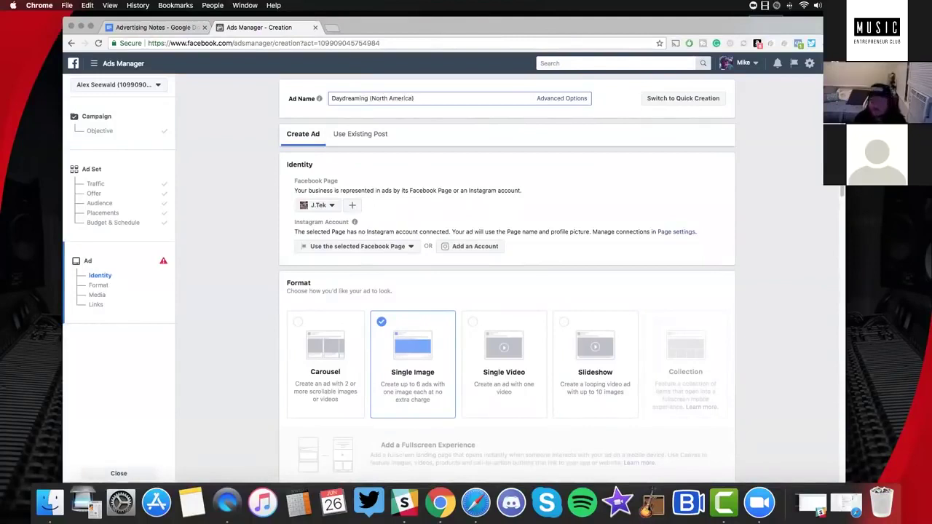
{"action": "left_click", "coordinate": [247, 180]}
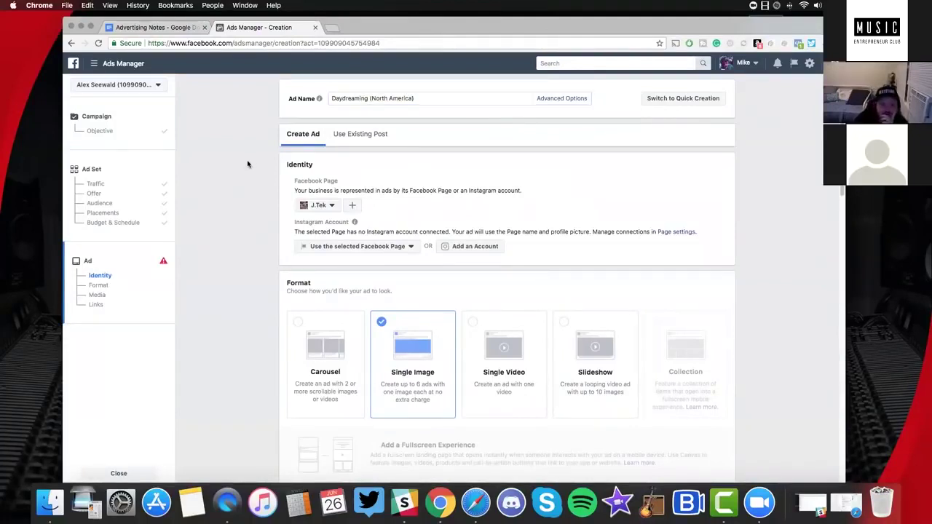
Find the Tundra Beats Facebook Page among the personal pages and set it as the ad's identity
{"action": "scroll", "coordinate": [251, 165], "scroll_direction": "down", "scroll_amount": 2}
{"action": "left_click", "coordinate": [319, 162]}
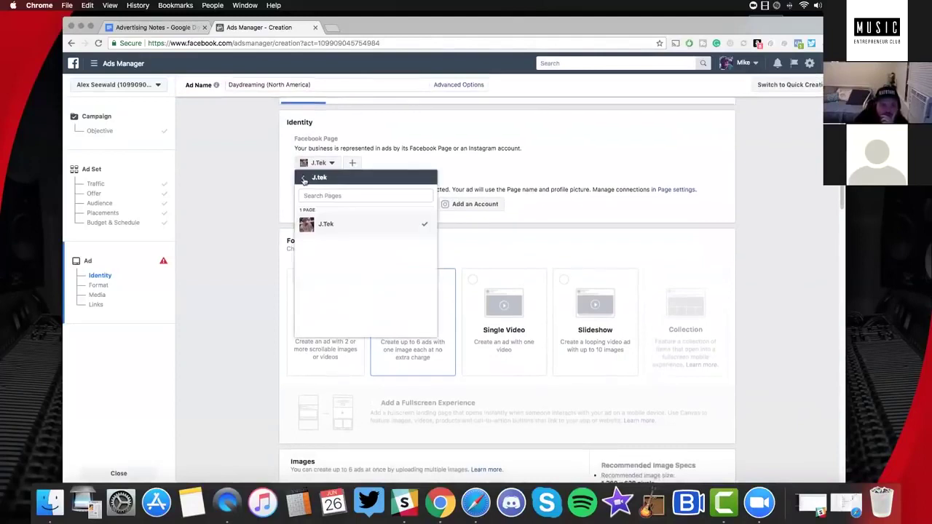
{"action": "left_click", "coordinate": [304, 178]}
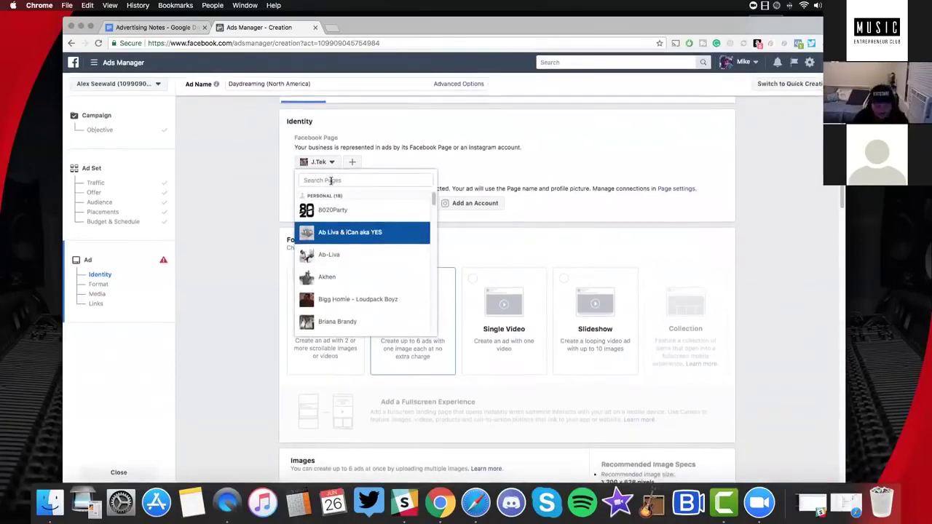
{"action": "type", "text": "tund"}
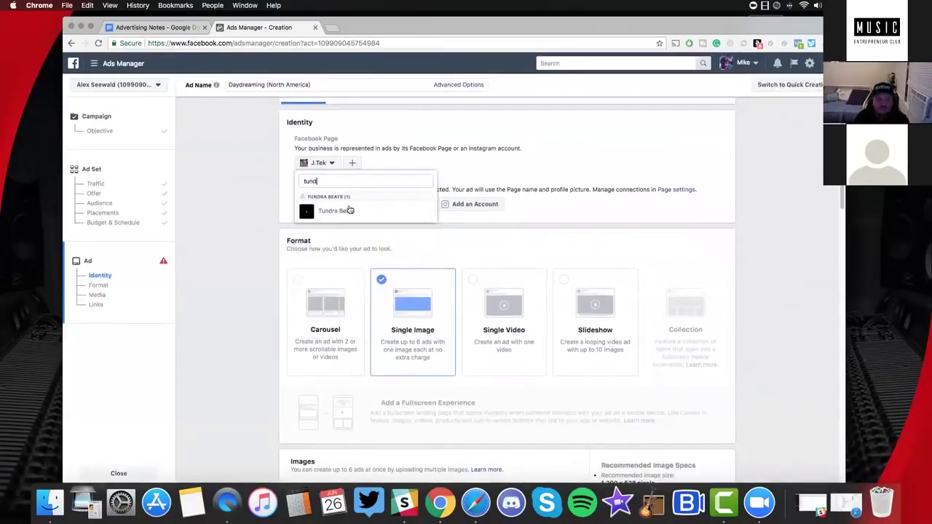
{"action": "key", "text": "Return"}
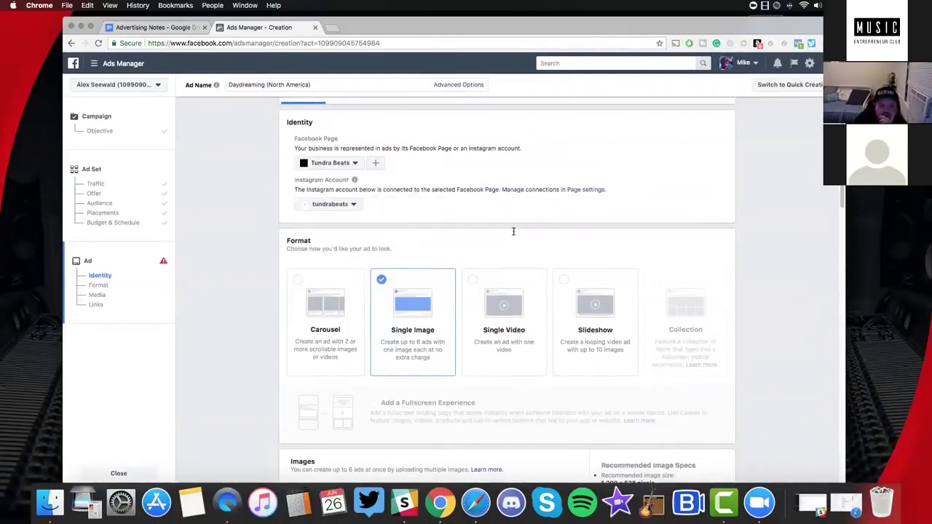
{"action": "scroll", "coordinate": [513, 231], "scroll_direction": "up", "scroll_amount": 1}
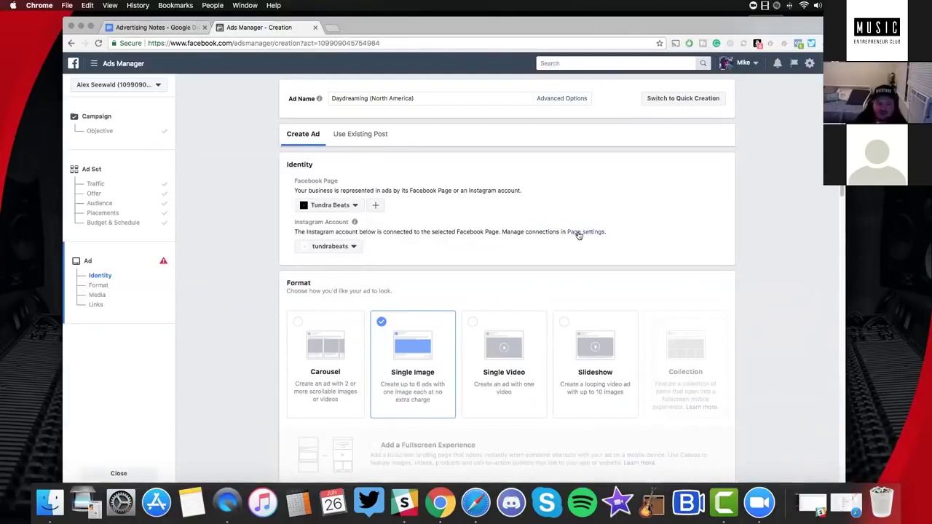
{"action": "scroll", "coordinate": [437, 113], "scroll_direction": "down", "scroll_amount": 1}
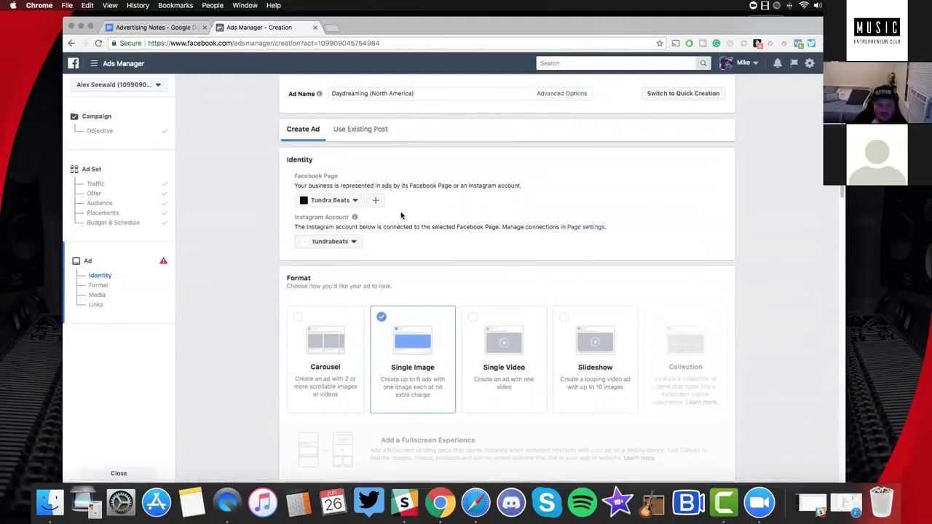
{"action": "scroll", "coordinate": [305, 139], "scroll_direction": "up", "scroll_amount": 1}
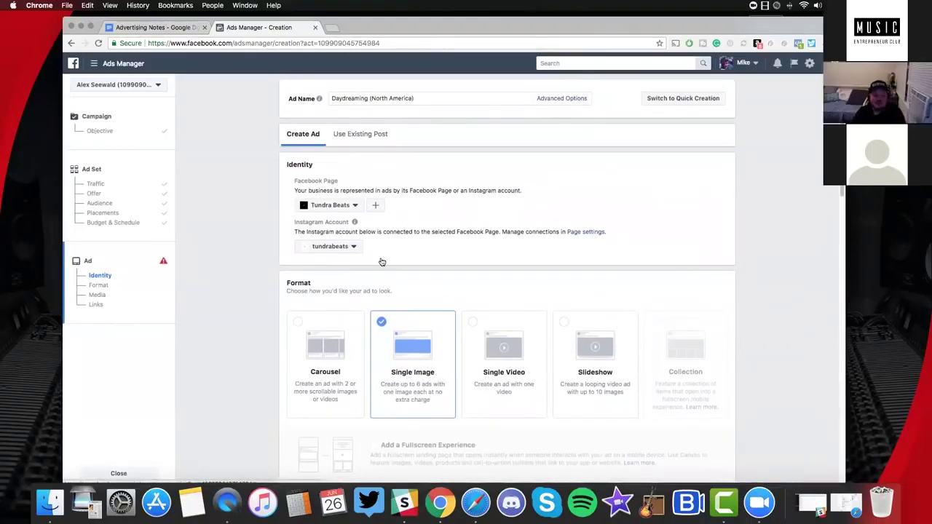
Choose the Single Video format and upload the "Day dreaming ad .mp4" video from the Tundra Beats folder
{"action": "scroll", "coordinate": [377, 261], "scroll_direction": "down", "scroll_amount": 5}
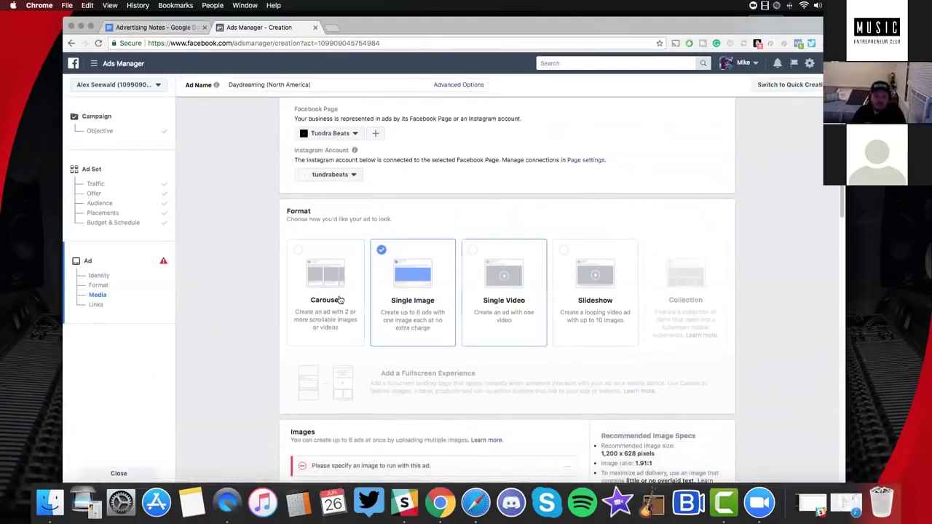
{"action": "left_click", "coordinate": [476, 253]}
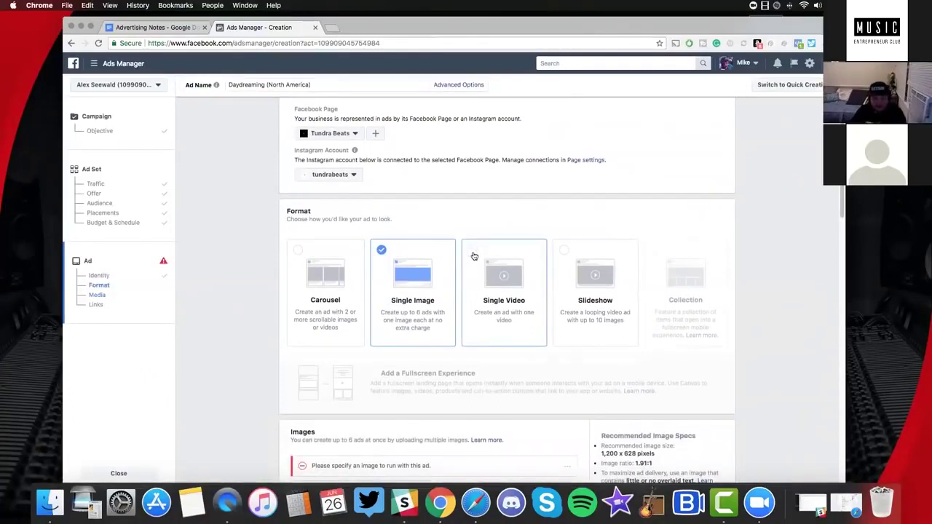
{"action": "scroll", "coordinate": [435, 205], "scroll_direction": "down", "scroll_amount": 3}
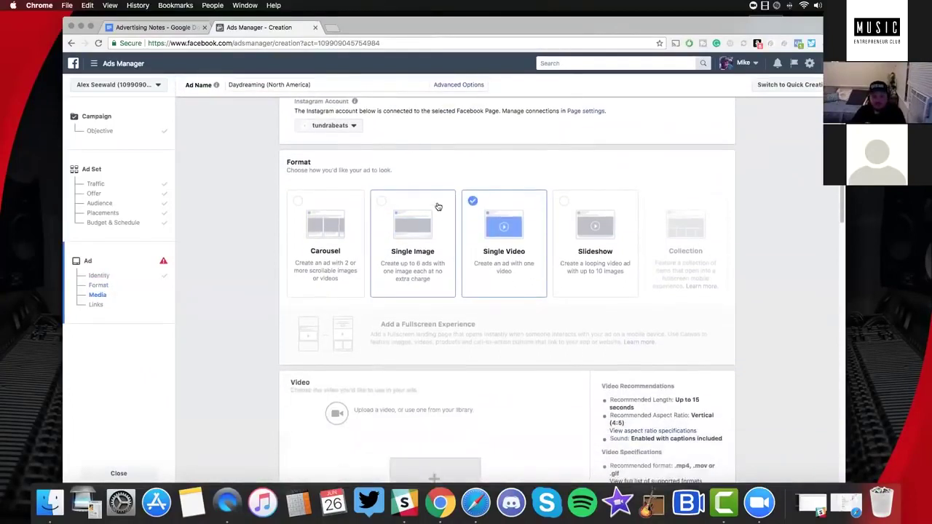
{"action": "scroll", "coordinate": [460, 269], "scroll_direction": "down", "scroll_amount": 3}
{"action": "scroll", "coordinate": [447, 322], "scroll_direction": "down", "scroll_amount": 3}
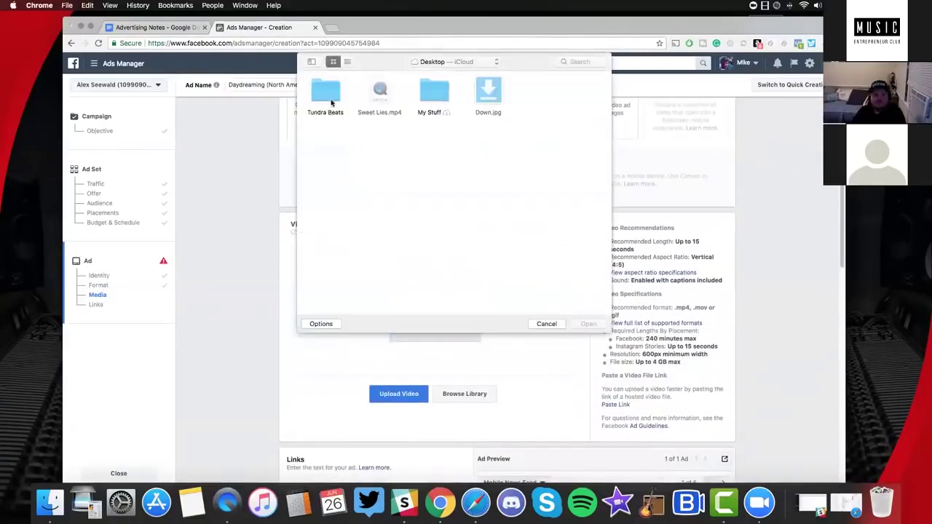
{"action": "double_click", "coordinate": [339, 96]}
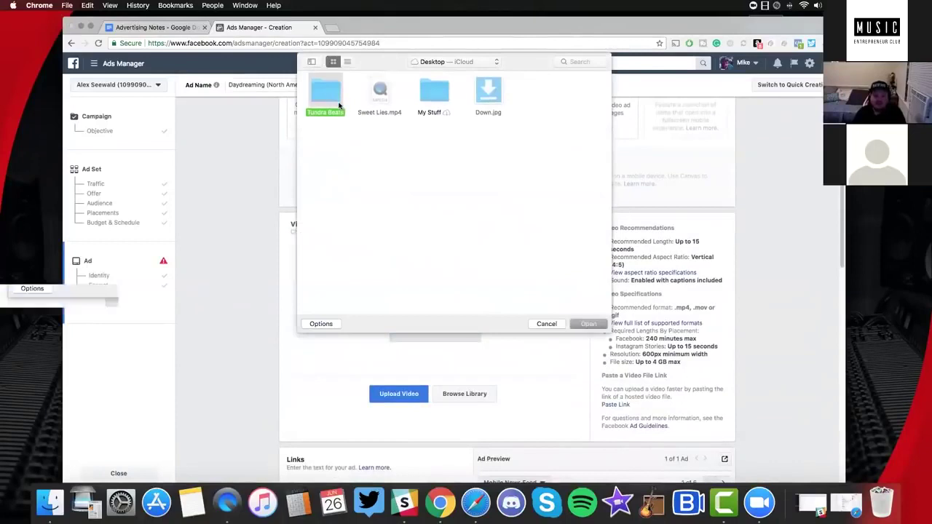
{"action": "double_click", "coordinate": [322, 95]}
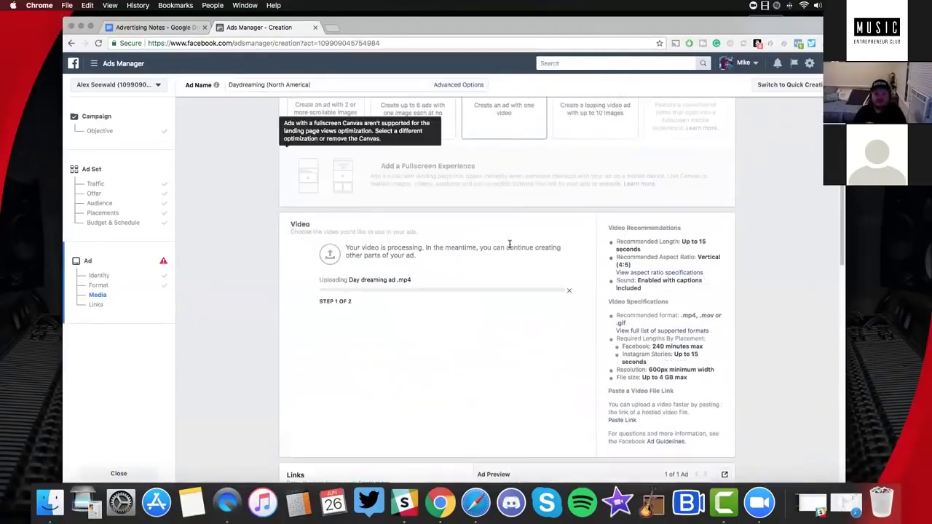
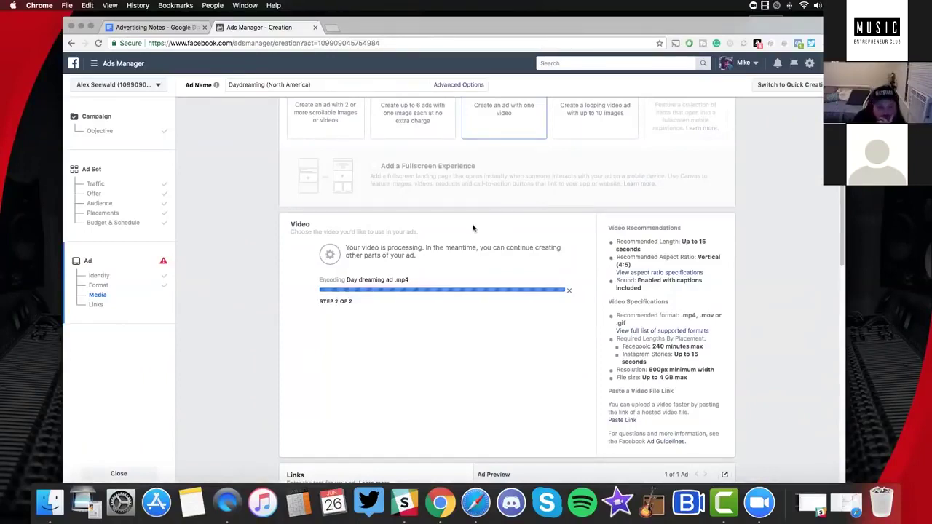
Look over the ad's identity and format settings and check the video's processing progress
{"action": "scroll", "coordinate": [473, 228], "scroll_direction": "down", "scroll_amount": 2}
{"action": "scroll", "coordinate": [474, 232], "scroll_direction": "up", "scroll_amount": 1}
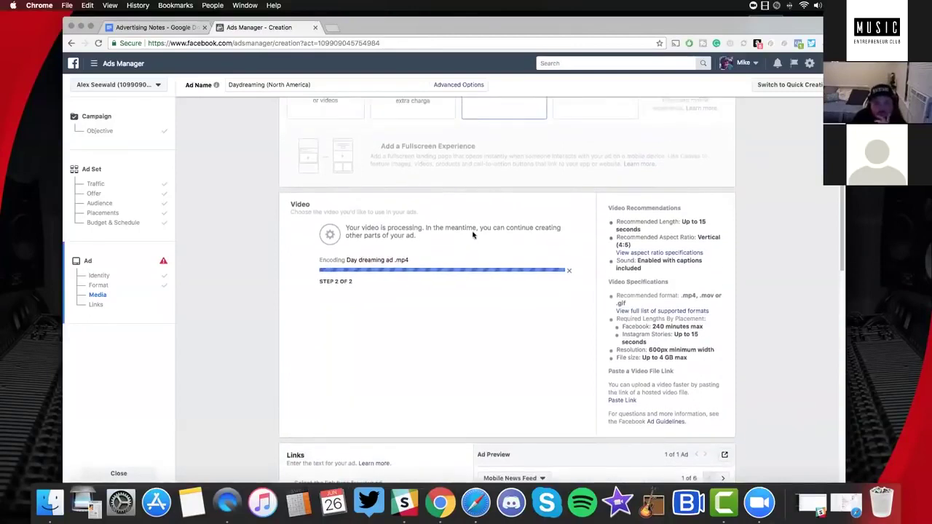
{"action": "scroll", "coordinate": [476, 231], "scroll_direction": "up", "scroll_amount": 1}
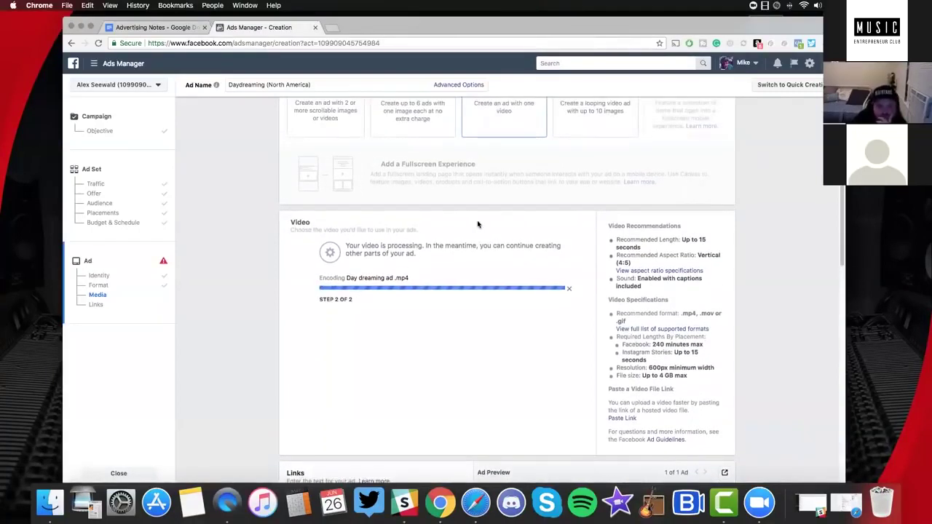
{"action": "scroll", "coordinate": [478, 224], "scroll_direction": "up", "scroll_amount": 2}
{"action": "scroll", "coordinate": [479, 225], "scroll_direction": "up", "scroll_amount": 5}
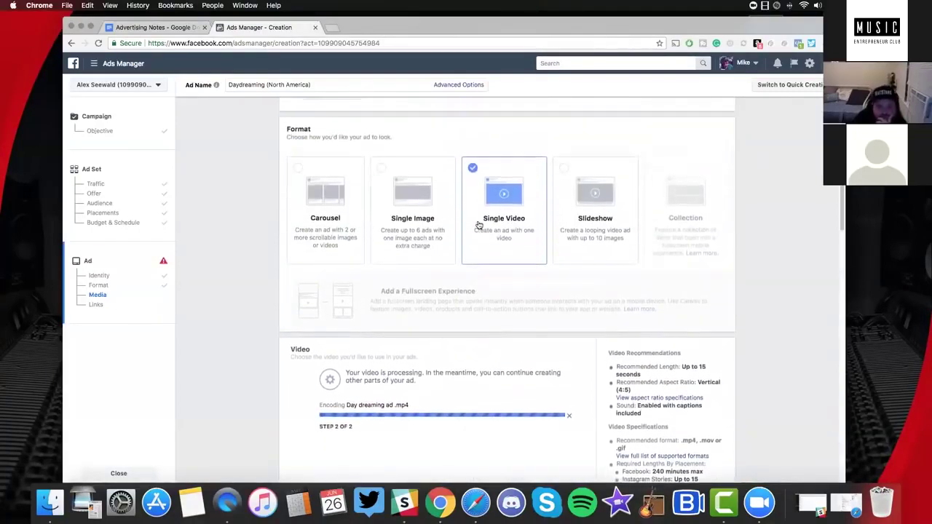
{"action": "scroll", "coordinate": [486, 223], "scroll_direction": "up", "scroll_amount": 3}
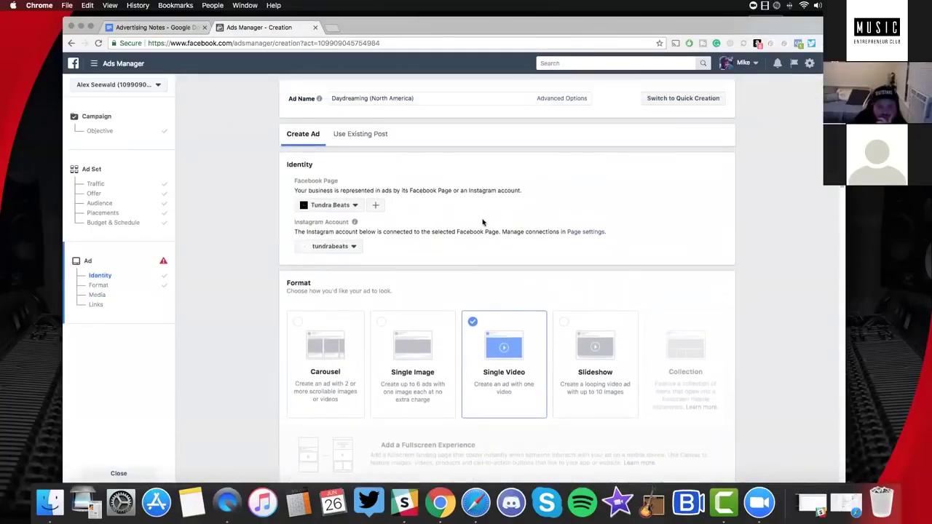
{"action": "scroll", "coordinate": [482, 222], "scroll_direction": "down", "scroll_amount": 5}
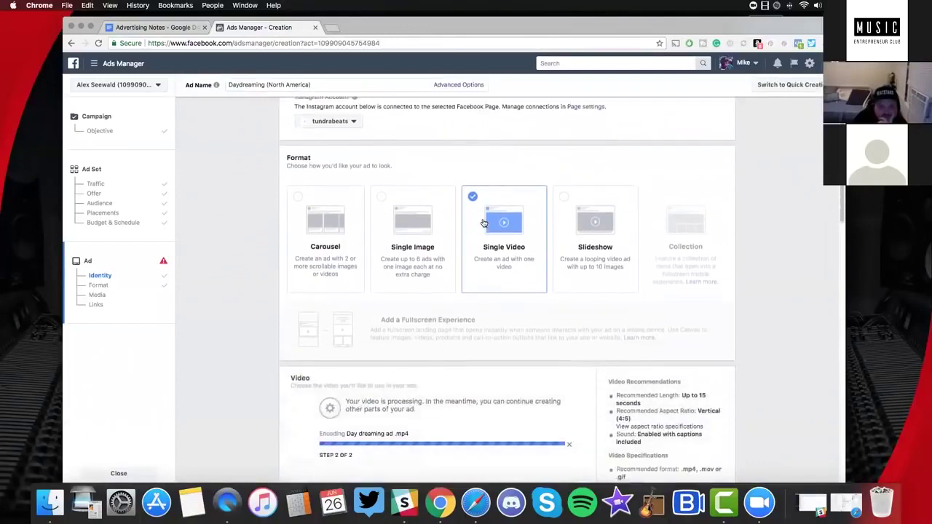
{"action": "scroll", "coordinate": [482, 222], "scroll_direction": "down", "scroll_amount": 7}
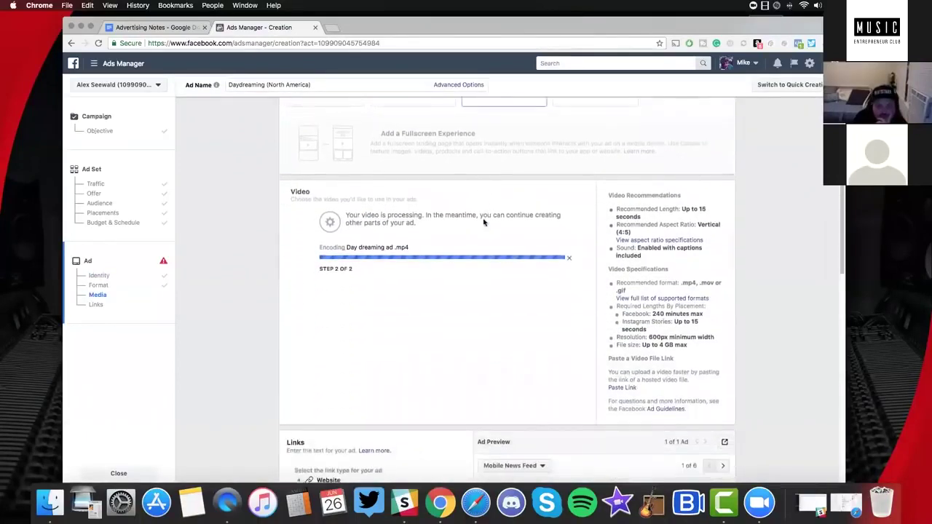
Return to the ad set settings and review the budget, placements and saved audience
{"action": "scroll", "coordinate": [480, 242], "scroll_direction": "down", "scroll_amount": 20}
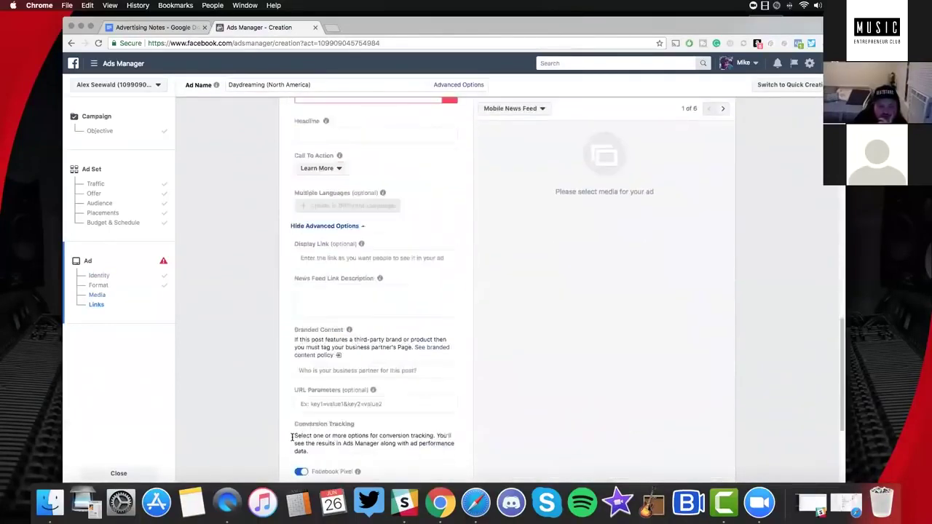
{"action": "left_click", "coordinate": [295, 431]}
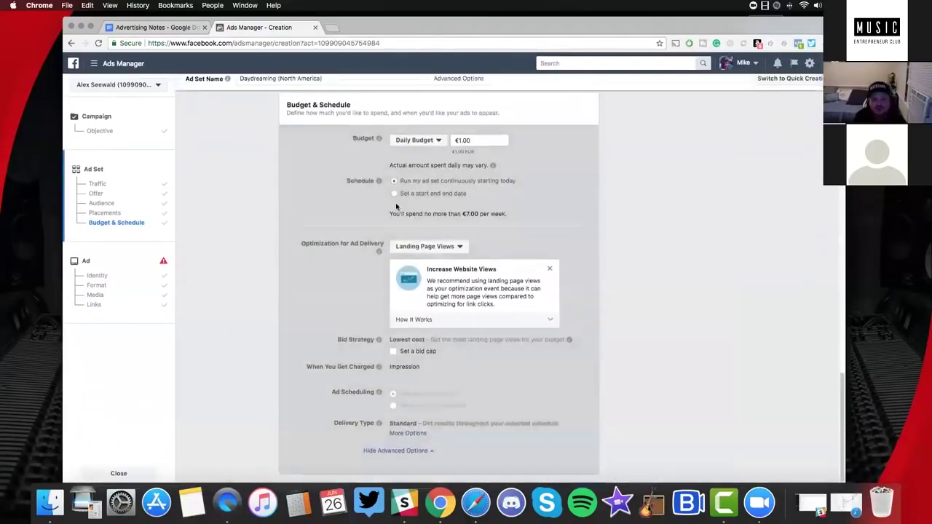
{"action": "scroll", "coordinate": [396, 207], "scroll_direction": "up", "scroll_amount": 5}
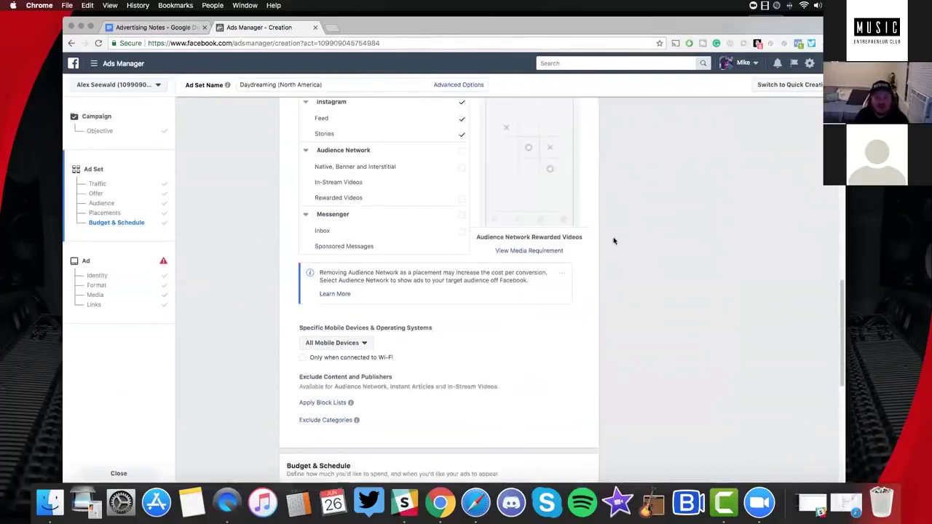
{"action": "scroll", "coordinate": [547, 416], "scroll_direction": "down", "scroll_amount": 3}
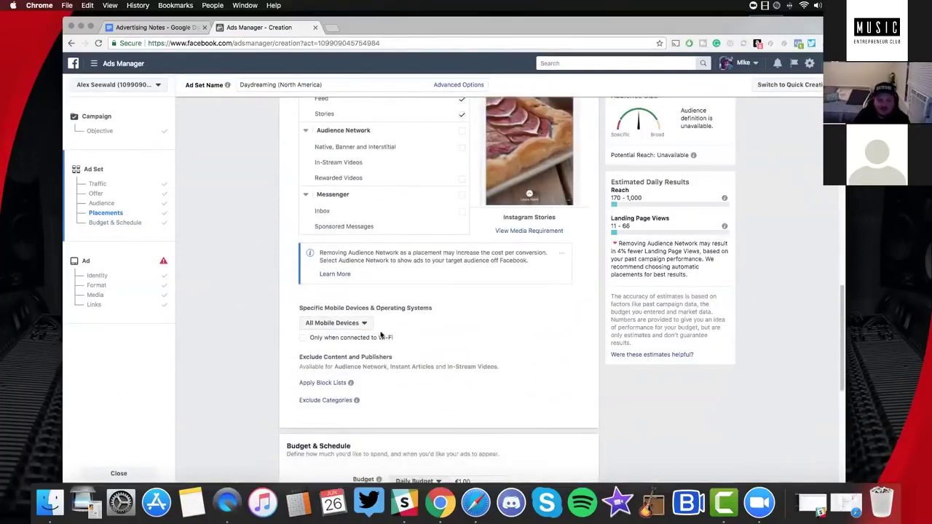
{"action": "scroll", "coordinate": [520, 315], "scroll_direction": "up", "scroll_amount": 10}
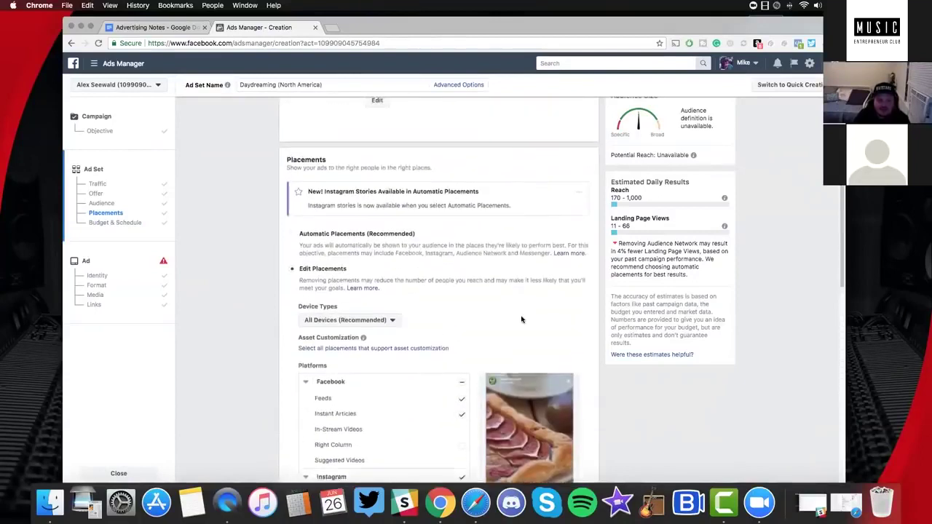
{"action": "scroll", "coordinate": [520, 326], "scroll_direction": "up", "scroll_amount": 4}
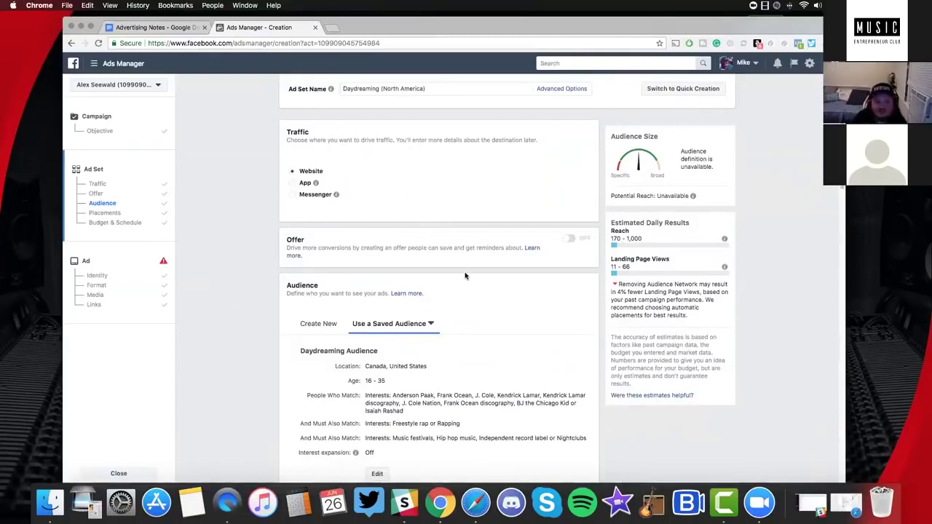
Remove Instagram, including its feed and stories, from the ad set's placements
{"action": "scroll", "coordinate": [466, 275], "scroll_direction": "down", "scroll_amount": 2}
{"action": "scroll", "coordinate": [465, 276], "scroll_direction": "down", "scroll_amount": 7}
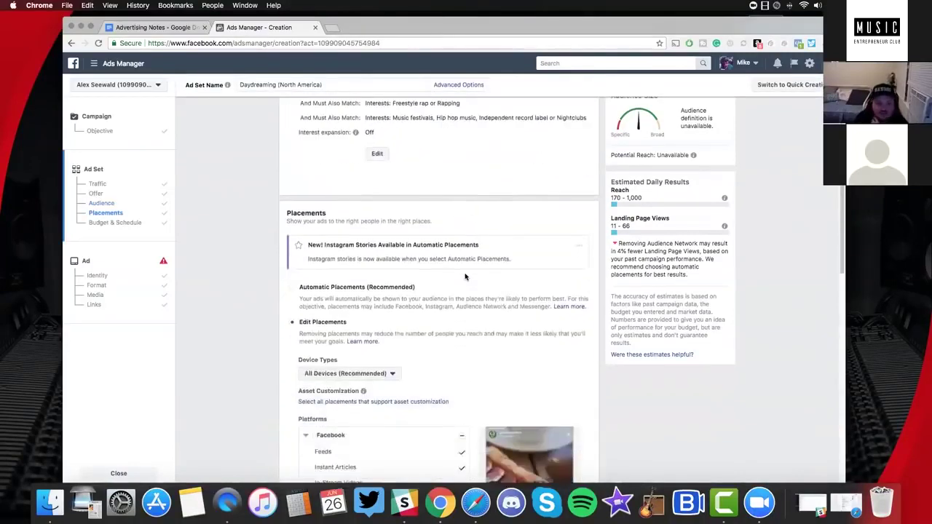
{"action": "scroll", "coordinate": [447, 277], "scroll_direction": "down", "scroll_amount": 1}
{"action": "scroll", "coordinate": [353, 286], "scroll_direction": "down", "scroll_amount": 2}
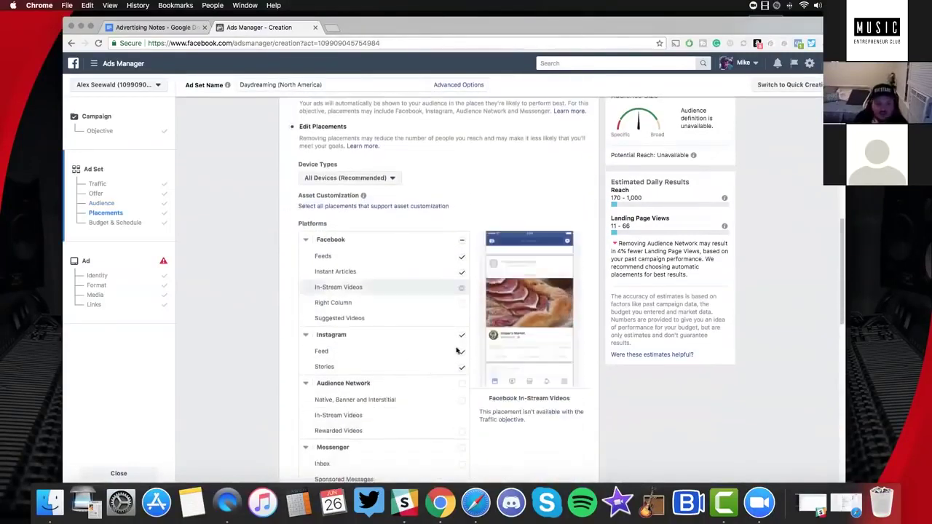
{"action": "left_click", "coordinate": [462, 335]}
Check the specific mobile device options for the placements, keeping All Mobile Devices
{"action": "scroll", "coordinate": [396, 321], "scroll_direction": "down", "scroll_amount": 8}
{"action": "scroll", "coordinate": [437, 174], "scroll_direction": "up", "scroll_amount": 4}
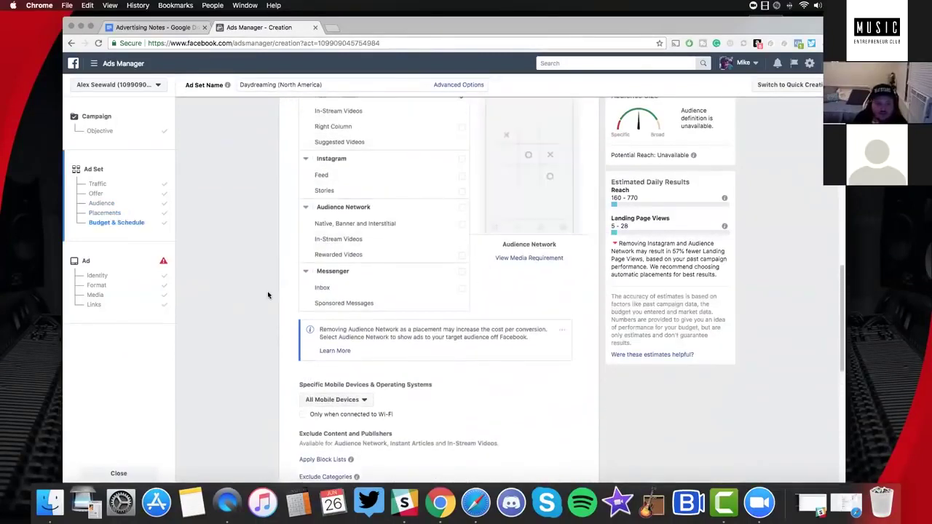
{"action": "scroll", "coordinate": [266, 291], "scroll_direction": "down", "scroll_amount": 3}
{"action": "left_click", "coordinate": [348, 274]}
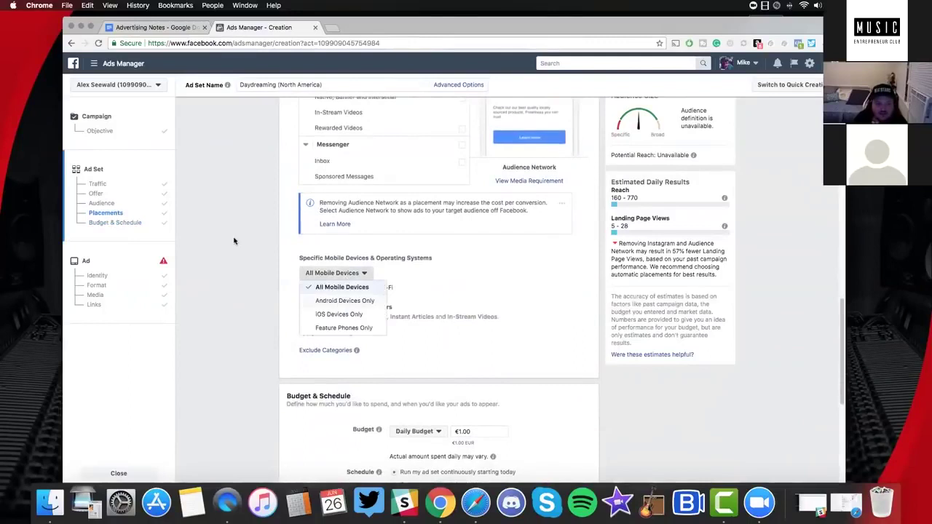
{"action": "scroll", "coordinate": [246, 251], "scroll_direction": "up", "scroll_amount": 8}
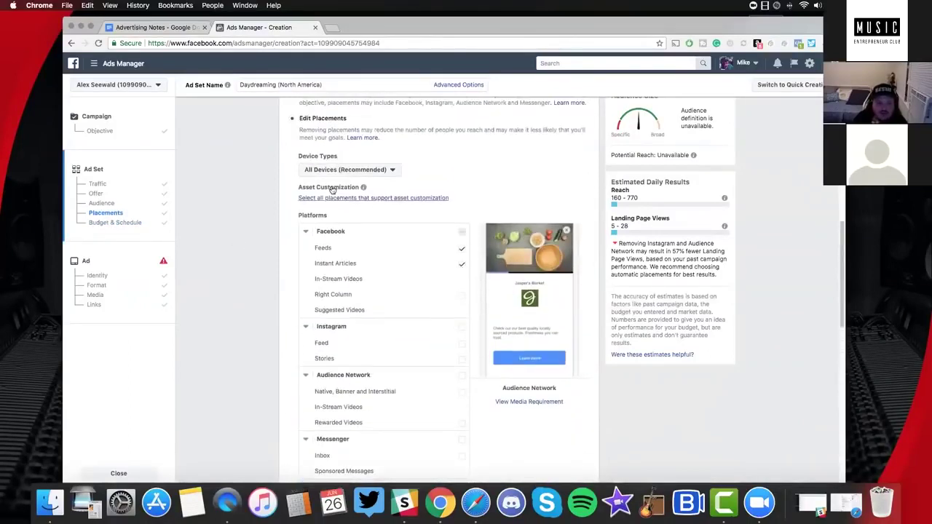
Add Instagram, including its feed and stories, back to the ad set's placements and check the platform list
{"action": "left_click", "coordinate": [348, 169]}
{"action": "left_click", "coordinate": [442, 301]}
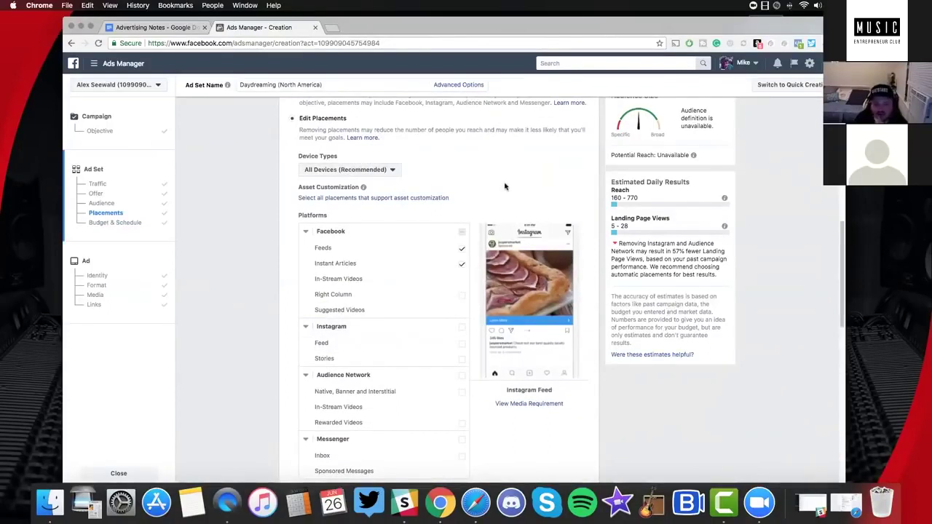
{"action": "scroll", "coordinate": [488, 200], "scroll_direction": "up", "scroll_amount": 5}
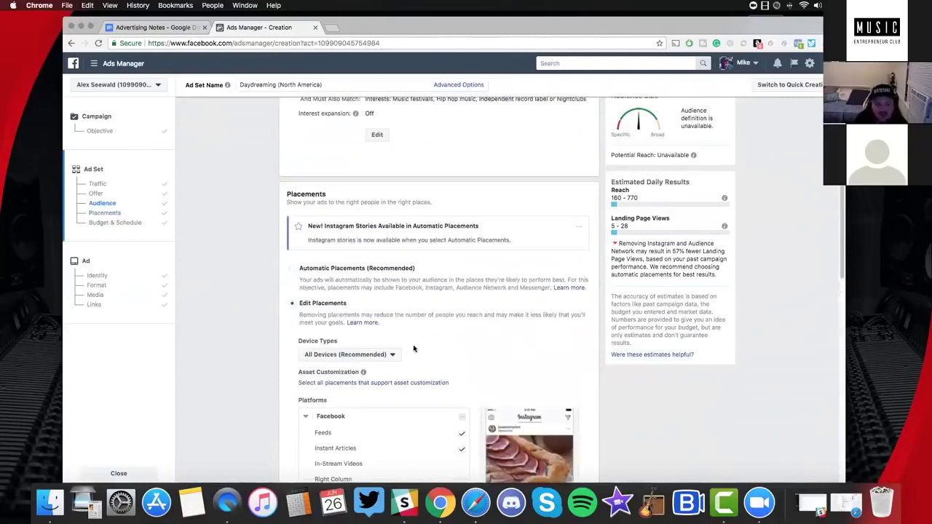
{"action": "scroll", "coordinate": [415, 347], "scroll_direction": "down", "scroll_amount": 3}
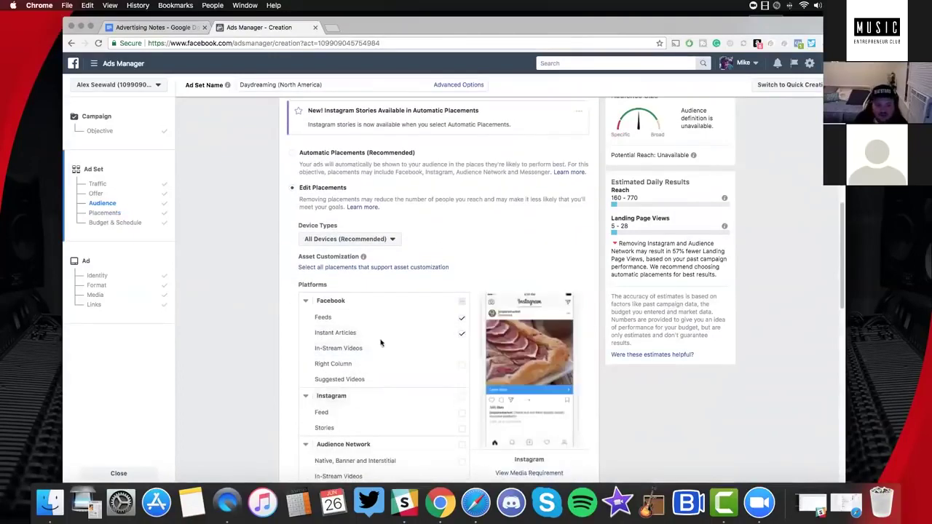
{"action": "scroll", "coordinate": [306, 346], "scroll_direction": "down", "scroll_amount": 7}
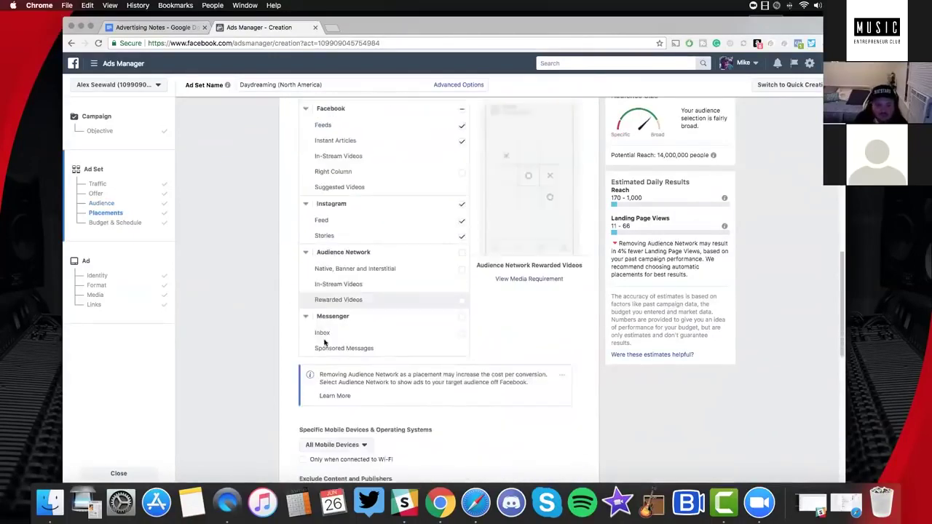
{"action": "scroll", "coordinate": [346, 321], "scroll_direction": "up", "scroll_amount": 3}
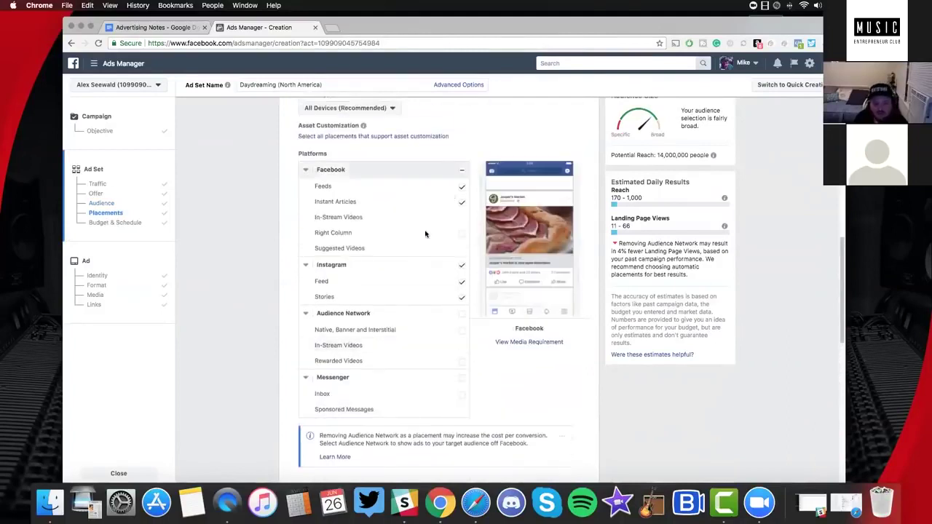
{"action": "scroll", "coordinate": [389, 328], "scroll_direction": "down", "scroll_amount": 2}
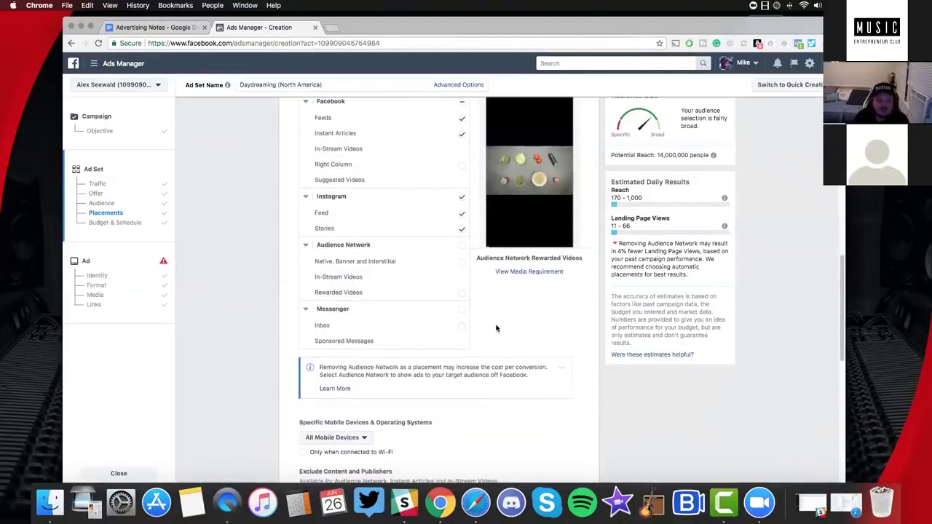
{"action": "scroll", "coordinate": [502, 332], "scroll_direction": "up", "scroll_amount": 1}
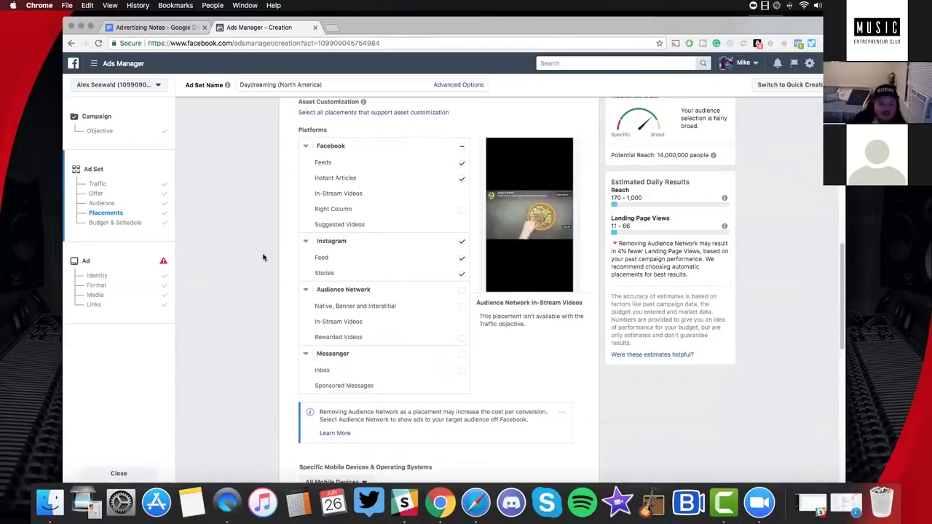
Check the ad set's budget and schedule settings and continue to the ad setup
{"action": "scroll", "coordinate": [263, 257], "scroll_direction": "down", "scroll_amount": 10}
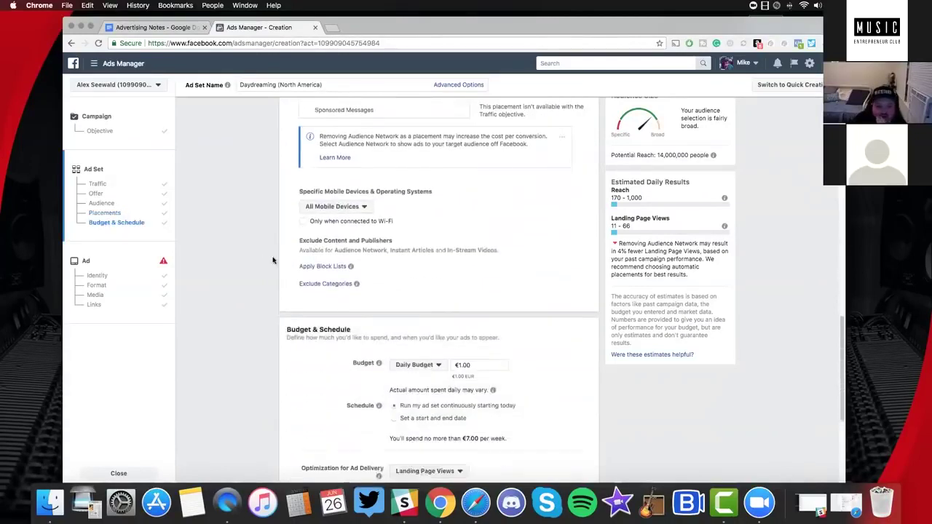
{"action": "scroll", "coordinate": [327, 265], "scroll_direction": "down", "scroll_amount": 3}
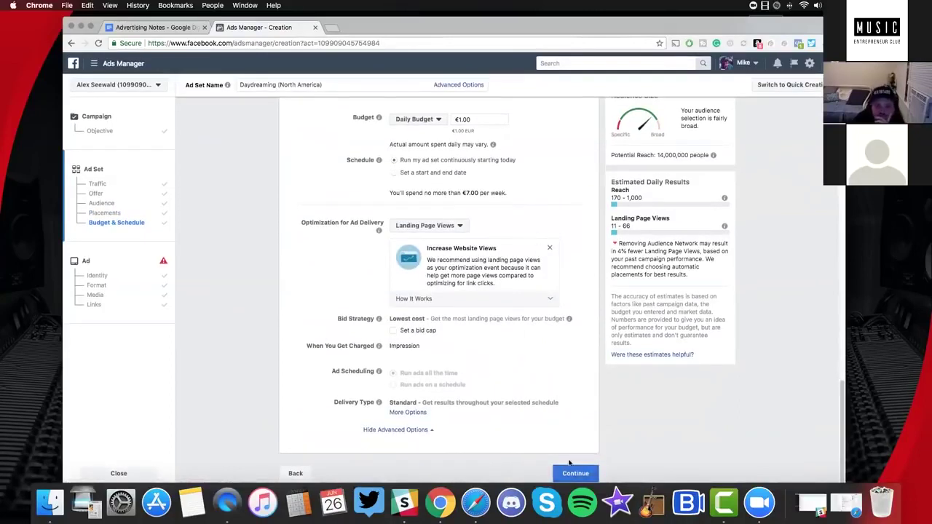
{"action": "left_click", "coordinate": [576, 473]}
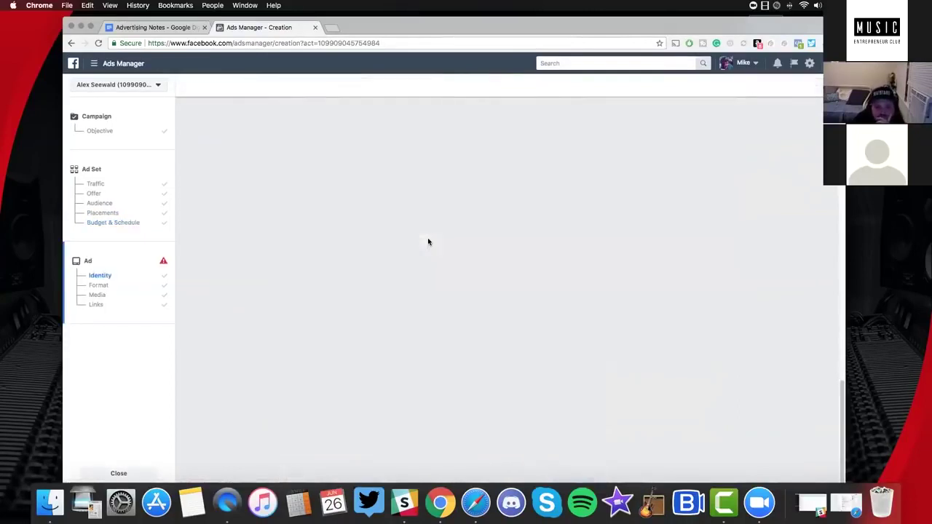
Look over the ad's identity, format, video preview image and caption settings
{"action": "scroll", "coordinate": [428, 244], "scroll_direction": "down", "scroll_amount": 5}
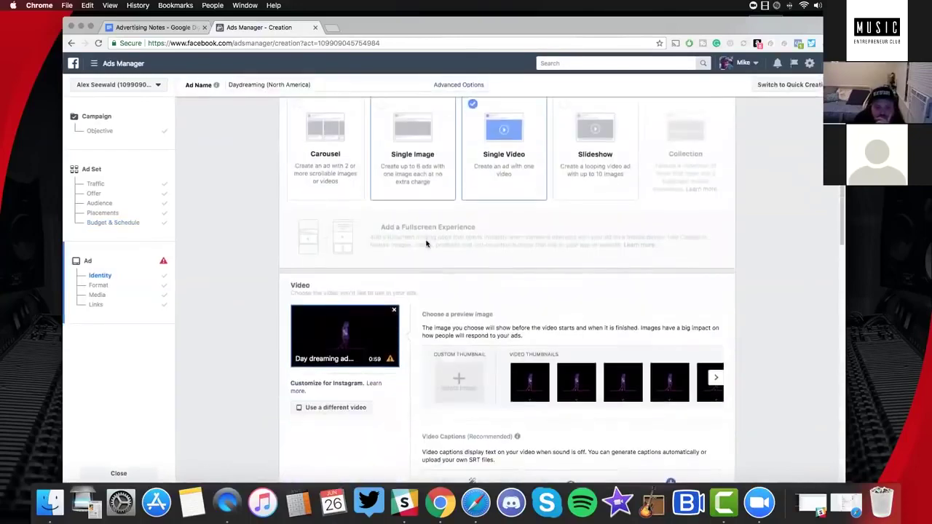
{"action": "scroll", "coordinate": [428, 244], "scroll_direction": "up", "scroll_amount": 5}
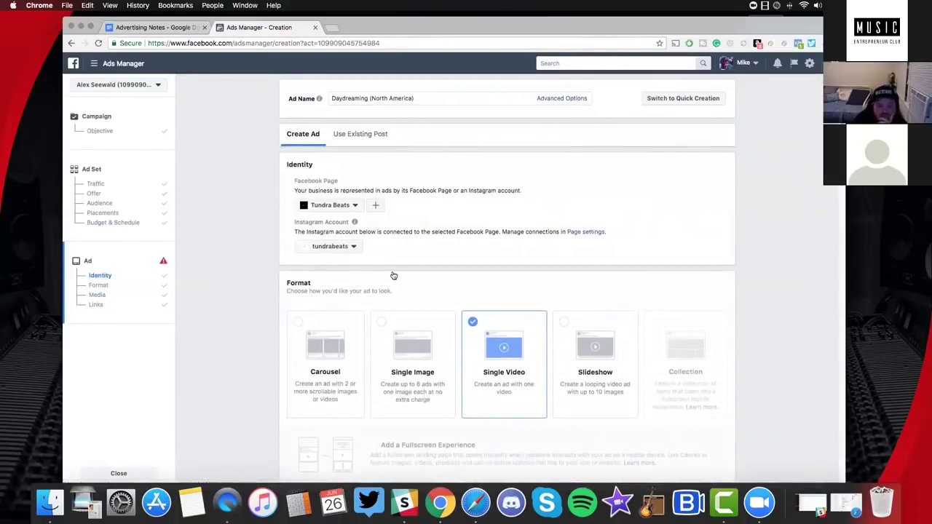
{"action": "scroll", "coordinate": [393, 274], "scroll_direction": "down", "scroll_amount": 5}
{"action": "scroll", "coordinate": [393, 275], "scroll_direction": "down", "scroll_amount": 4}
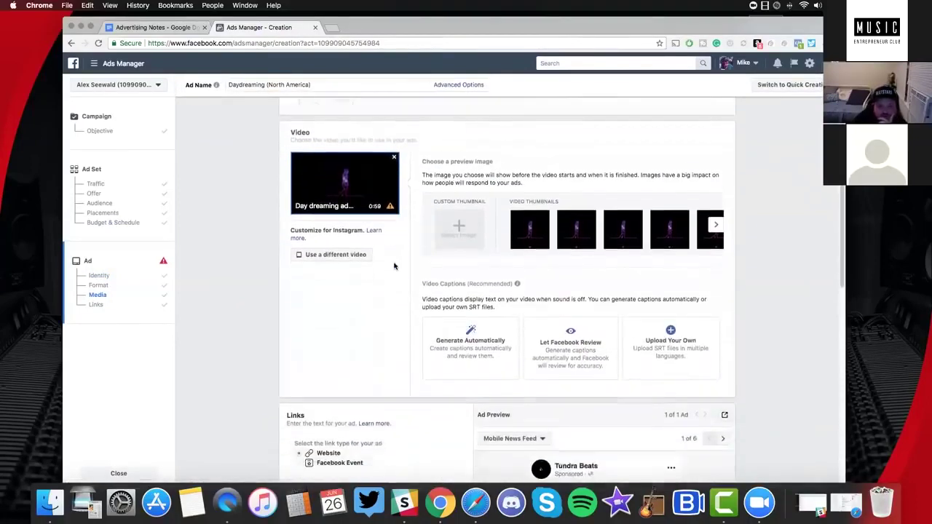
{"action": "scroll", "coordinate": [383, 262], "scroll_direction": "down", "scroll_amount": 3}
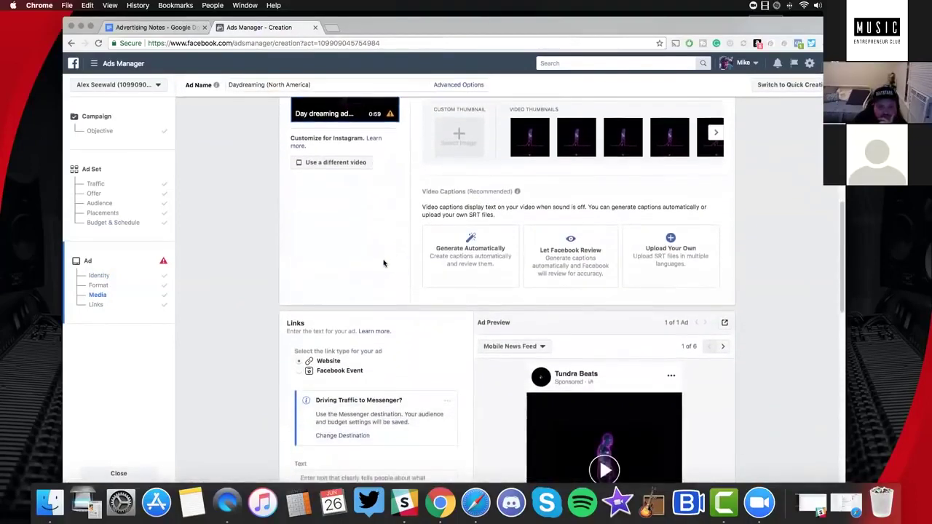
{"action": "scroll", "coordinate": [408, 255], "scroll_direction": "up", "scroll_amount": 3}
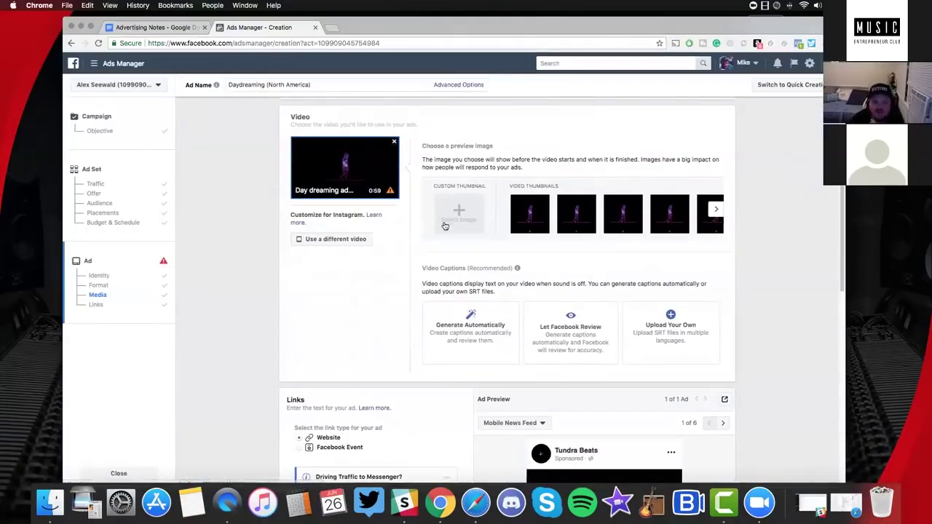
{"action": "scroll", "coordinate": [434, 221], "scroll_direction": "down", "scroll_amount": 1}
{"action": "scroll", "coordinate": [433, 221], "scroll_direction": "up", "scroll_amount": 4}
{"action": "scroll", "coordinate": [435, 223], "scroll_direction": "down", "scroll_amount": 1}
{"action": "scroll", "coordinate": [409, 212], "scroll_direction": "down", "scroll_amount": 1}
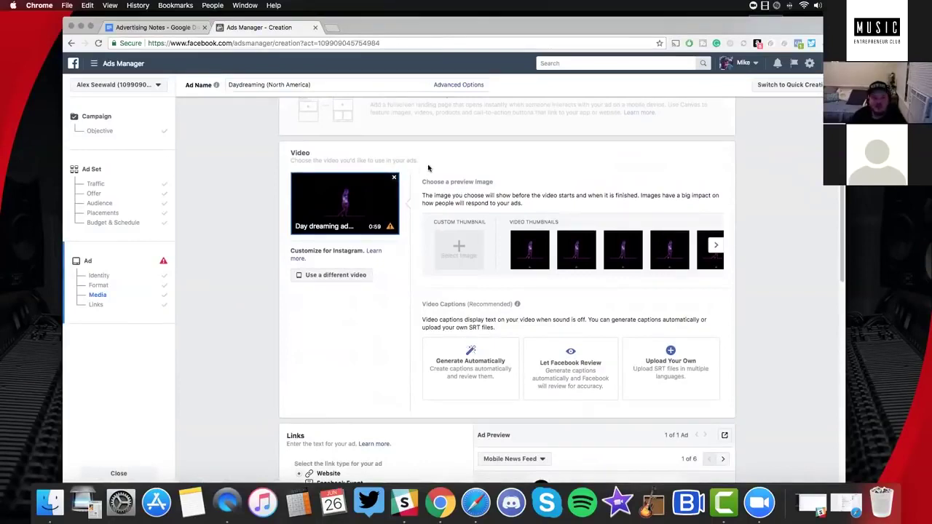
Browse the suggested video thumbnails for the ad's preview image
{"action": "double_click", "coordinate": [379, 25]}
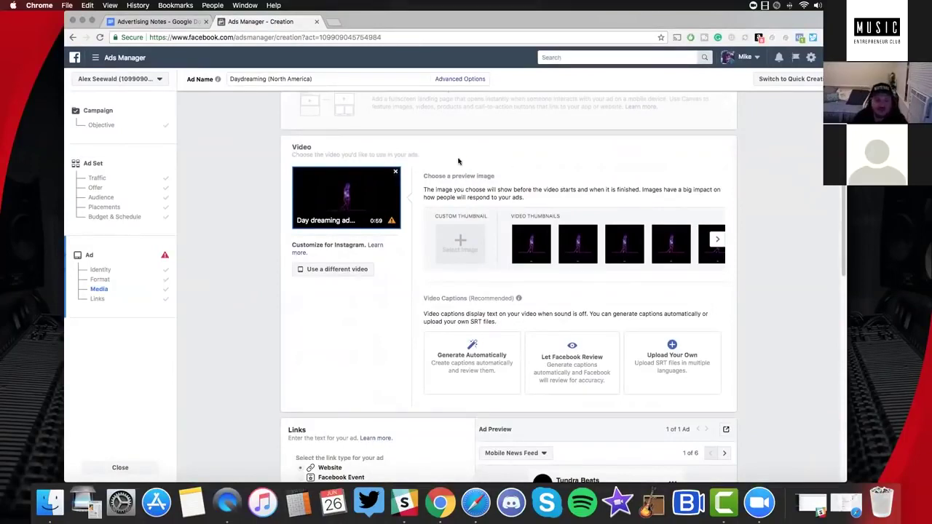
{"action": "scroll", "coordinate": [459, 161], "scroll_direction": "down", "scroll_amount": 3}
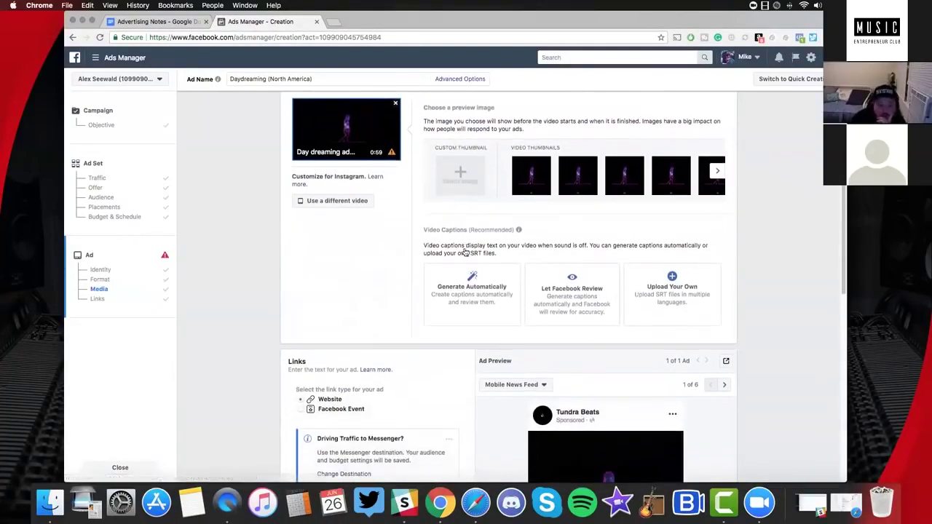
{"action": "scroll", "coordinate": [465, 252], "scroll_direction": "up", "scroll_amount": 4}
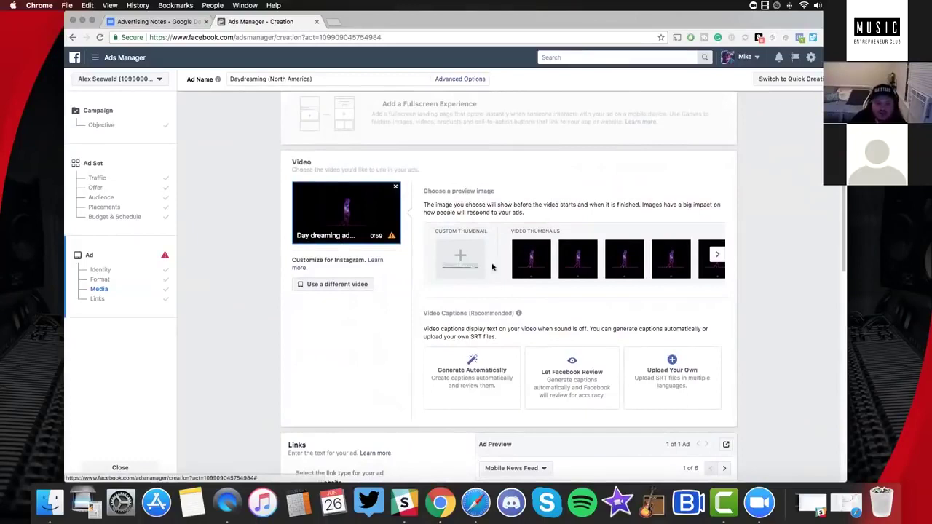
{"action": "left_click", "coordinate": [717, 256]}
Go to the ad's Website URL field, and search the web for tundrabeats daydreaming in a new tab to find the beat's page
{"action": "scroll", "coordinate": [419, 297], "scroll_direction": "down", "scroll_amount": 5}
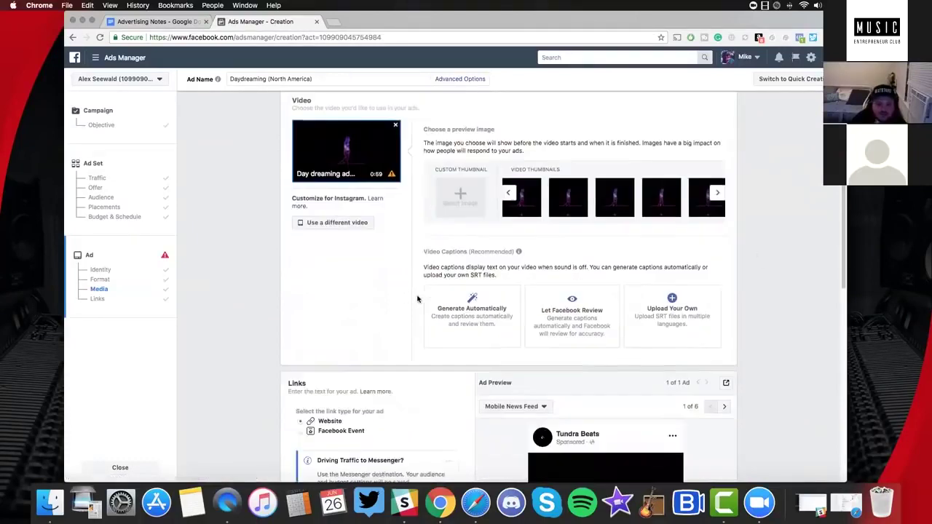
{"action": "scroll", "coordinate": [402, 287], "scroll_direction": "down", "scroll_amount": 2}
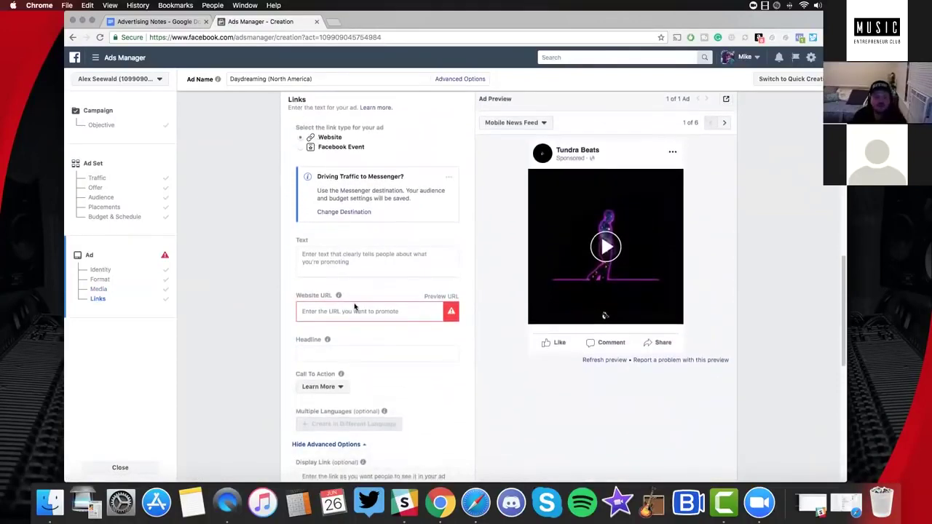
{"action": "left_click", "coordinate": [355, 310]}
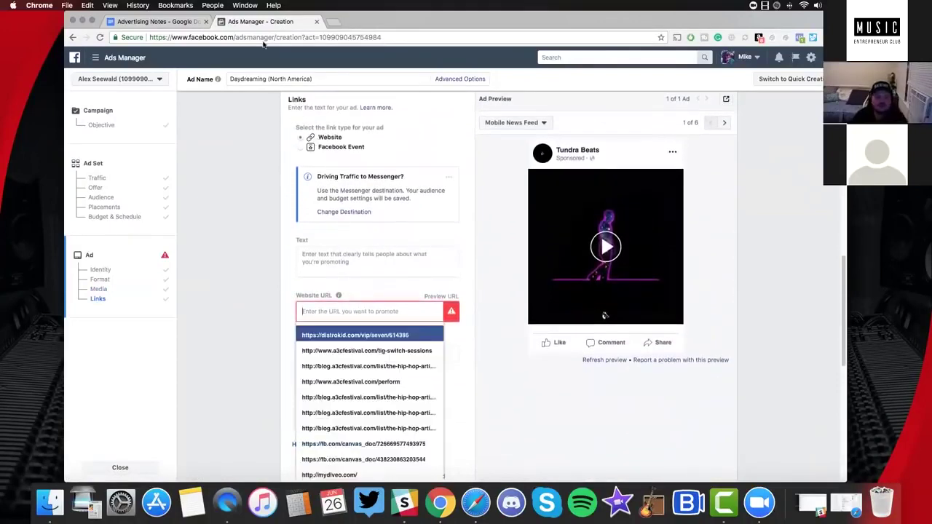
{"action": "left_click", "coordinate": [336, 24]}
{"action": "type", "text": "tundrabea"}
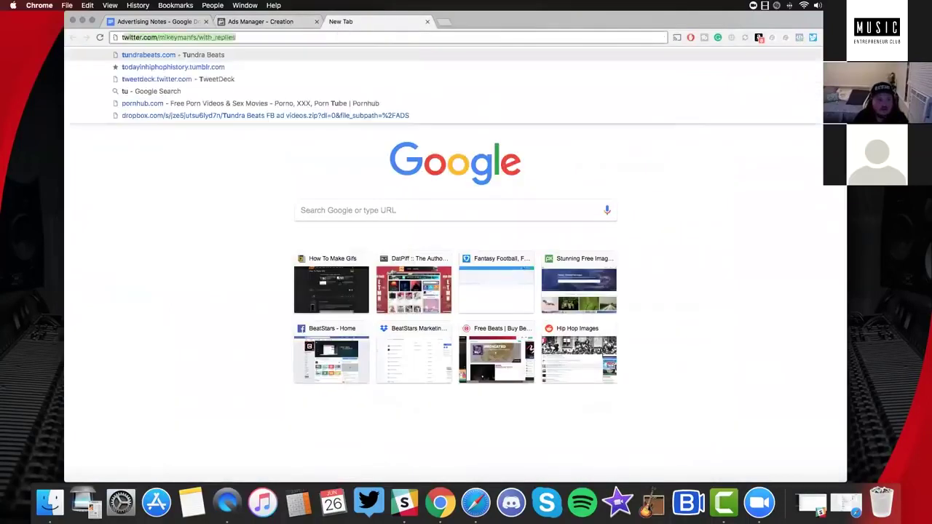
{"action": "type", "text": "ts day"}
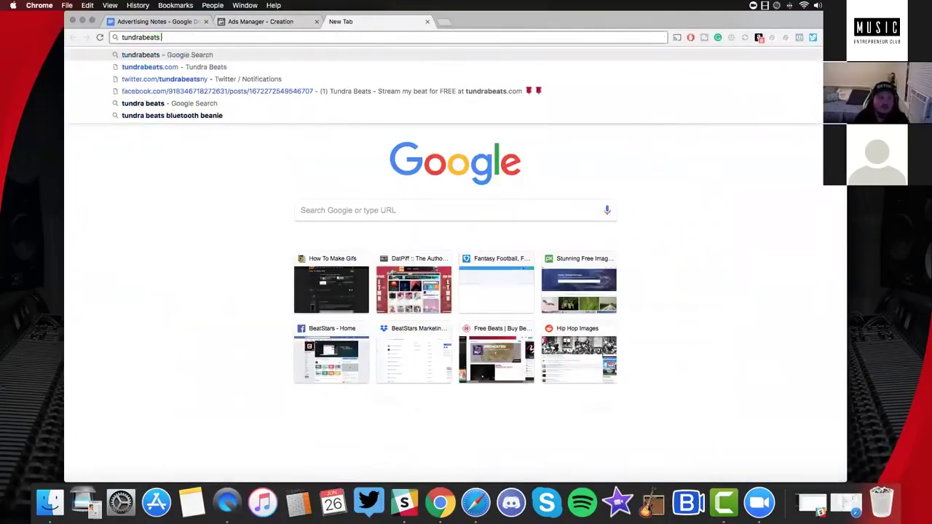
{"action": "type", "text": "dreaming"}
{"action": "key", "text": "Return"}
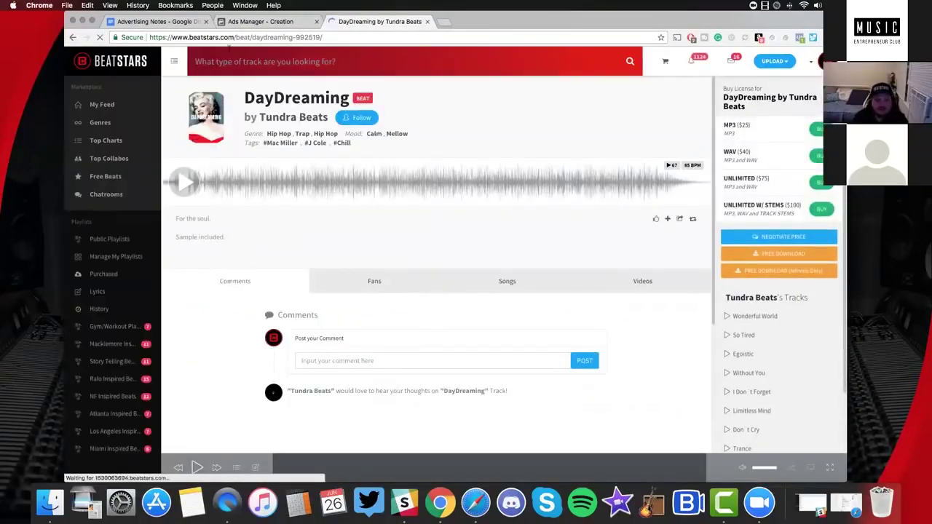
Open tundrabeats.com and go to its full list of tracks
{"action": "left_click", "coordinate": [232, 37]}
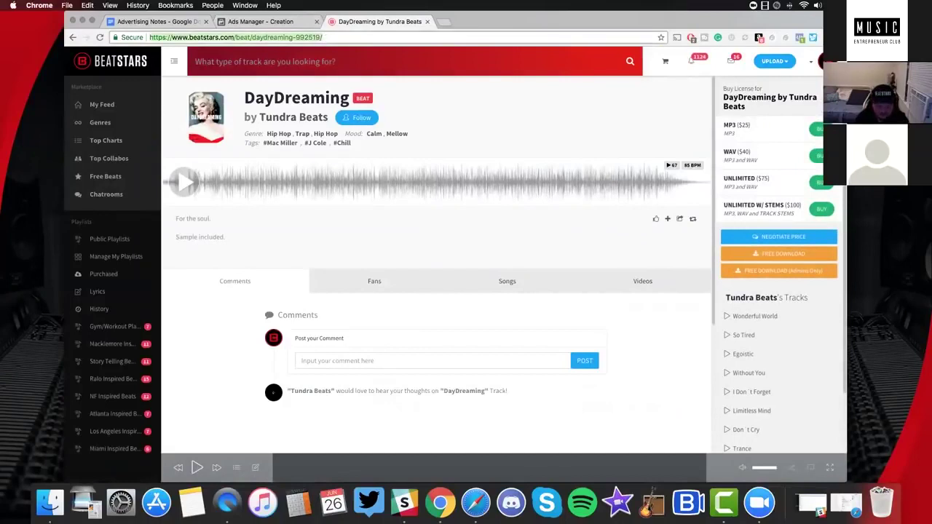
{"action": "type", "text": "tundrabeats.com"}
{"action": "key", "text": "Return"}
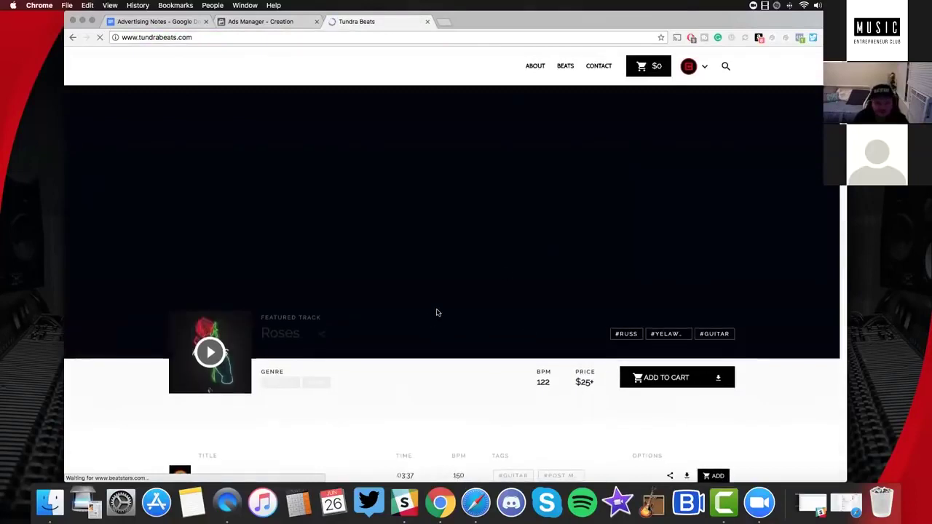
{"action": "scroll", "coordinate": [439, 312], "scroll_direction": "down", "scroll_amount": 5}
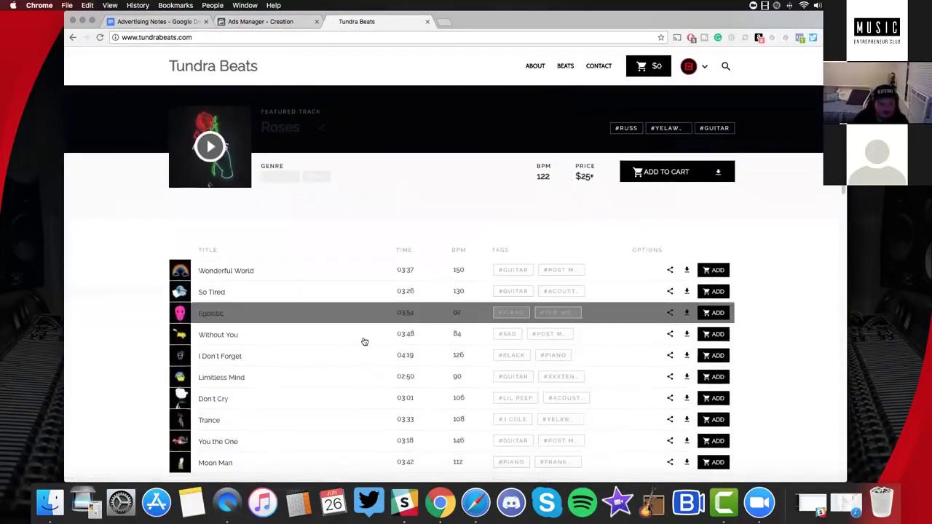
{"action": "scroll", "coordinate": [364, 342], "scroll_direction": "down", "scroll_amount": 2}
{"action": "left_click", "coordinate": [447, 429]}
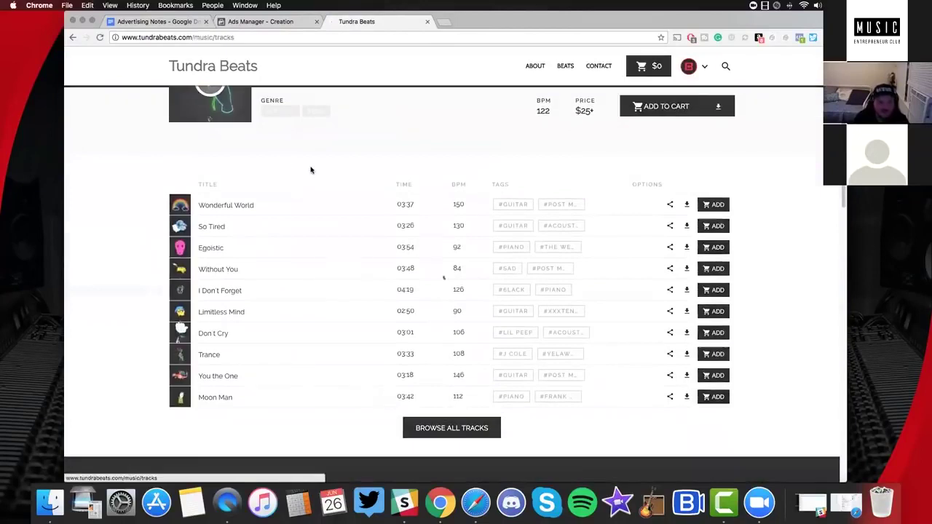
Search the tracks for daydreaming and copy the short share URL of the Day Dreaming beat
{"action": "left_click", "coordinate": [372, 187]}
{"action": "type", "text": "d"}
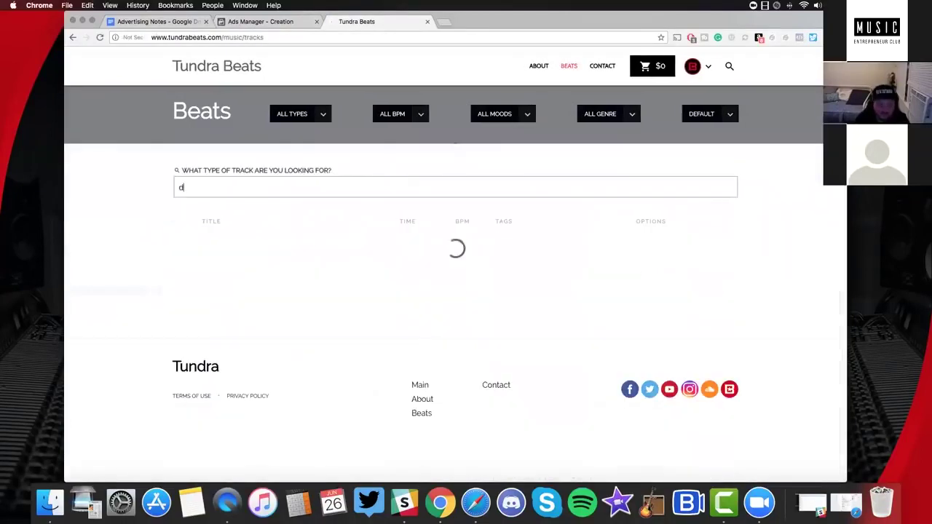
{"action": "type", "text": "aydreaming"}
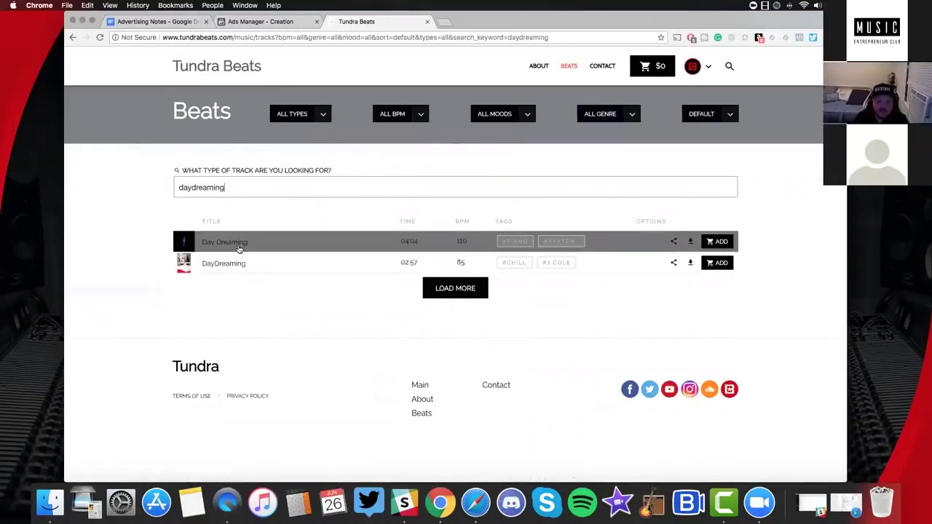
{"action": "left_click", "coordinate": [674, 241]}
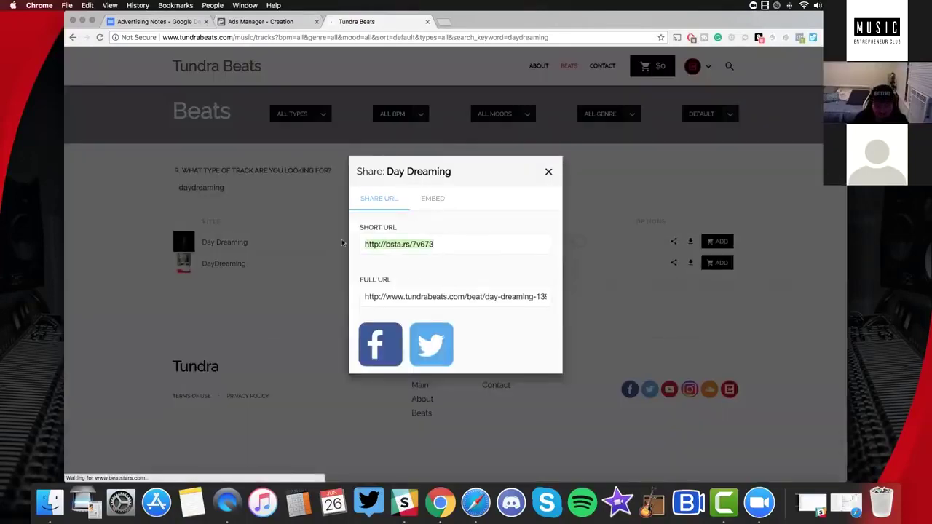
{"action": "left_click", "coordinate": [548, 172]}
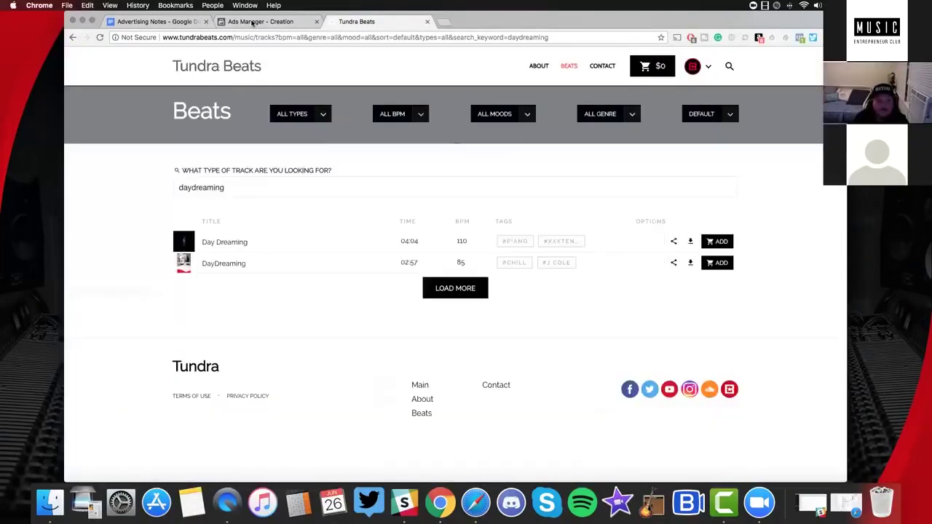
{"action": "left_click", "coordinate": [254, 22]}
{"action": "left_click", "coordinate": [355, 313]}
{"action": "type", "text": "http://bsta.rs/7v673"}
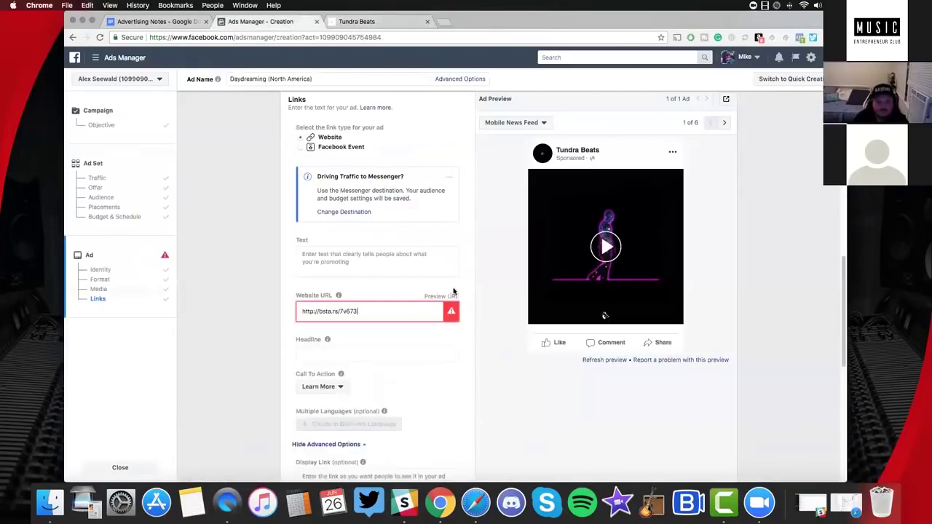
{"action": "left_click", "coordinate": [454, 293]}
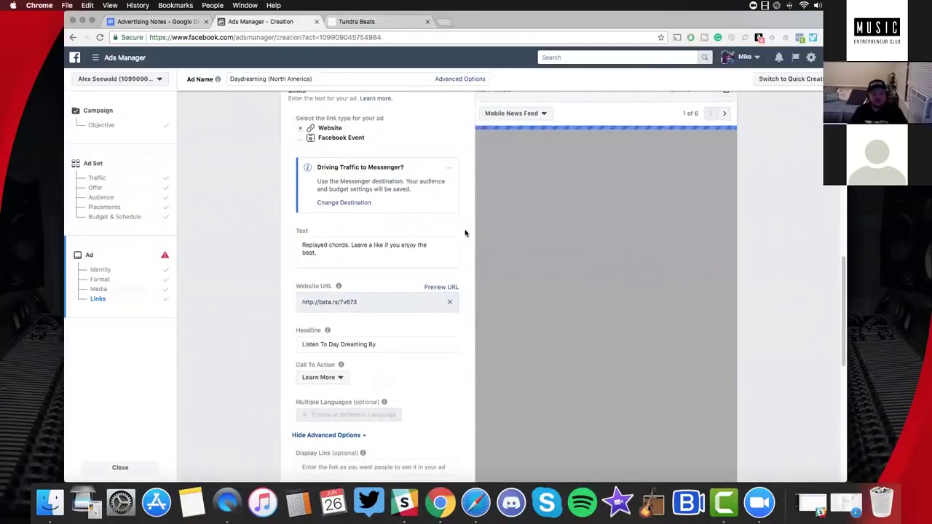
Replace the ad's body text with "Download this beat for FREE!"
{"action": "triple_click", "coordinate": [344, 266]}
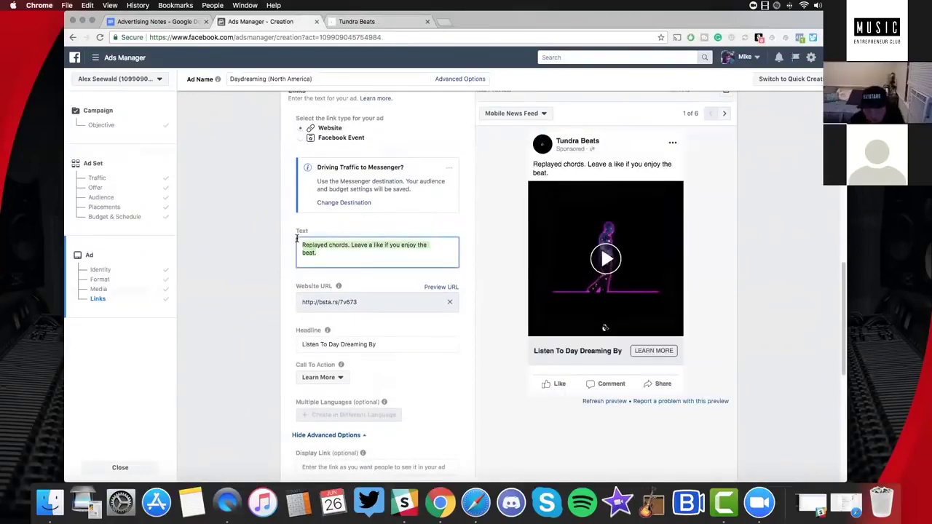
{"action": "key", "text": "BackSpace"}
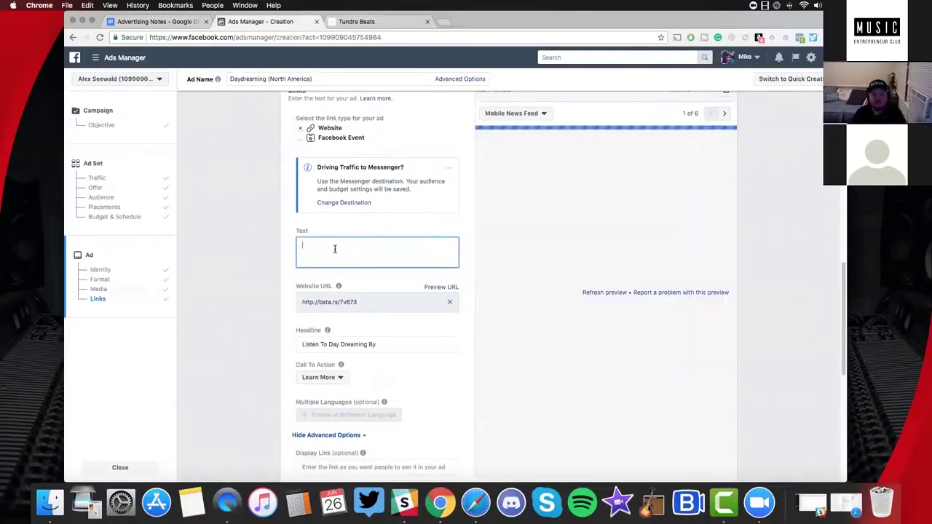
{"action": "left_click", "coordinate": [371, 226]}
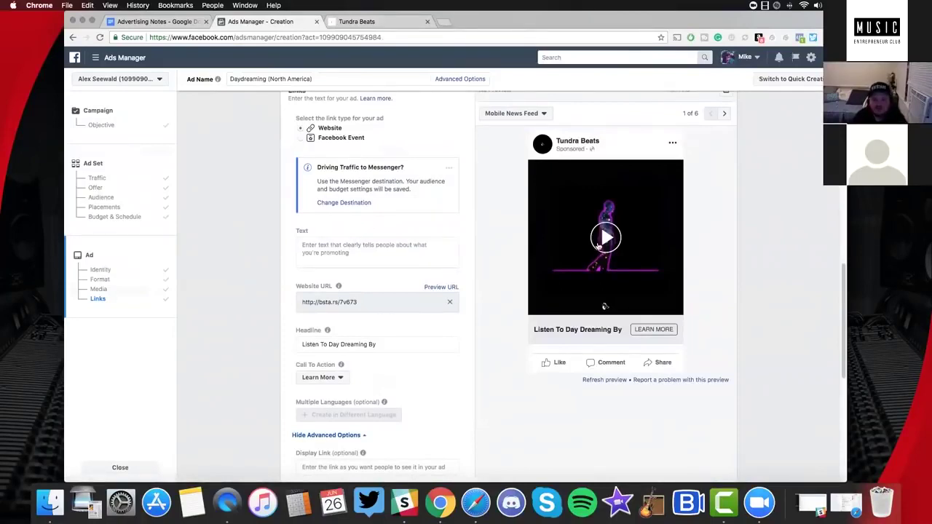
{"action": "left_click", "coordinate": [346, 248]}
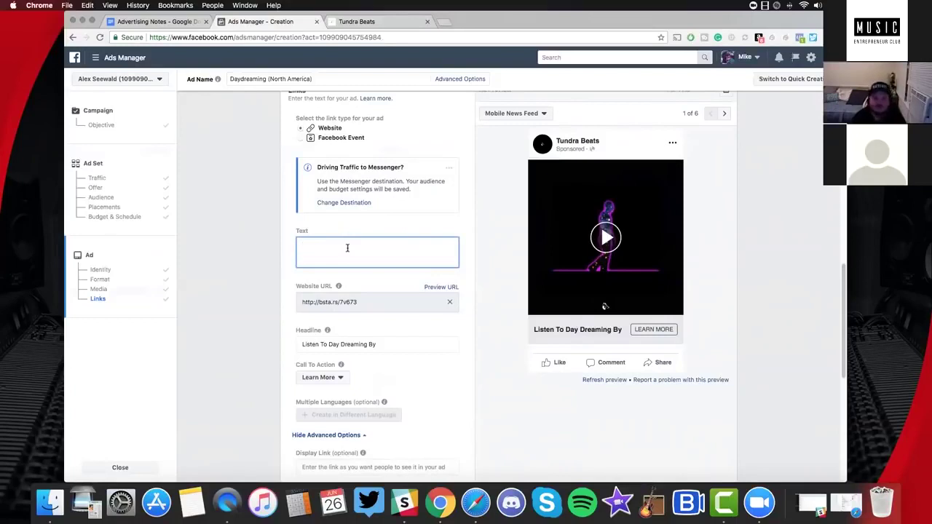
{"action": "scroll", "coordinate": [349, 249], "scroll_direction": "up", "scroll_amount": 1}
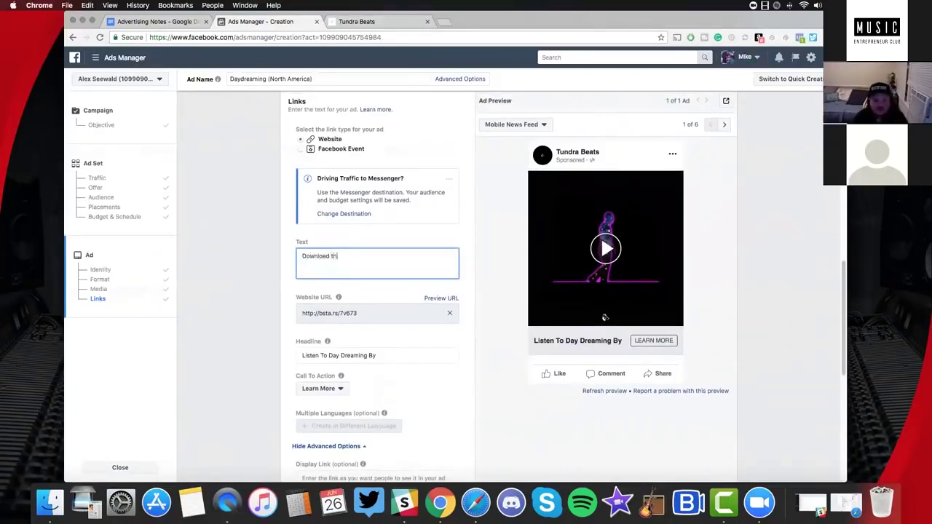
{"action": "type", "text": "Download this beat for FREE!"}
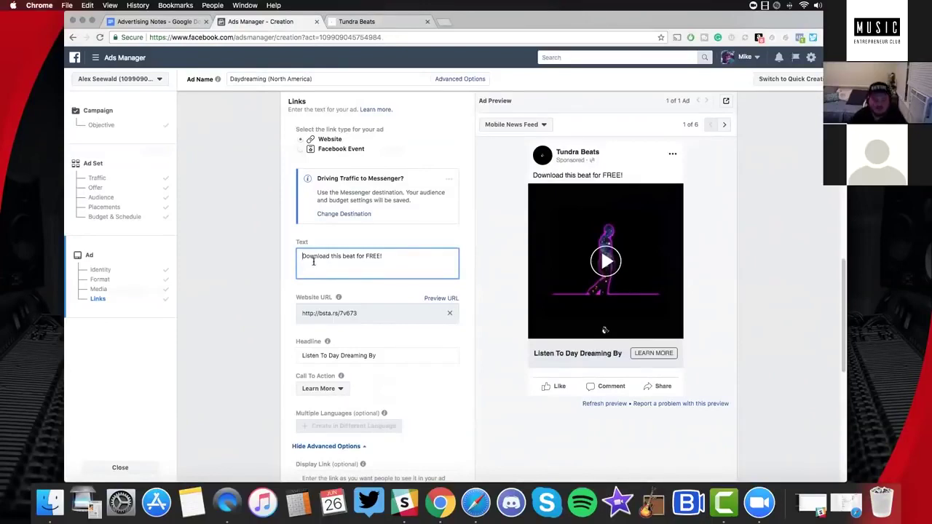
Insert "Tag a Rapper Who would Kill This" above the download line in the ad text, separated by a blank line
{"action": "type", "text": "Tag"}
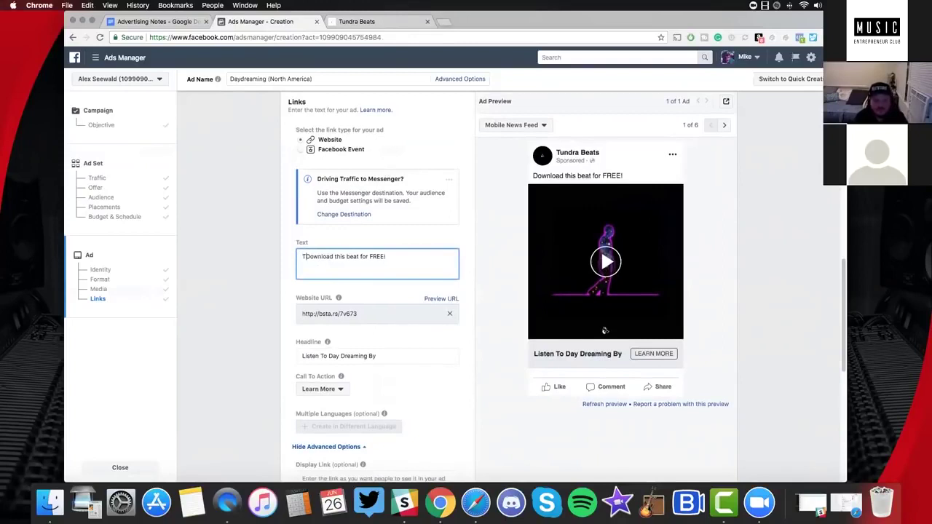
{"action": "type", "text": " a"}
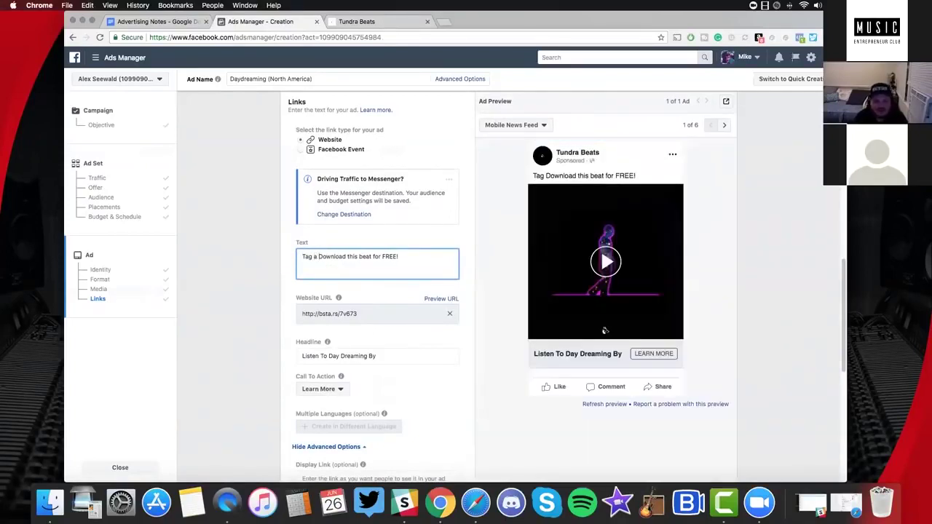
{"action": "type", "text": " Rapper Who would Kill This"}
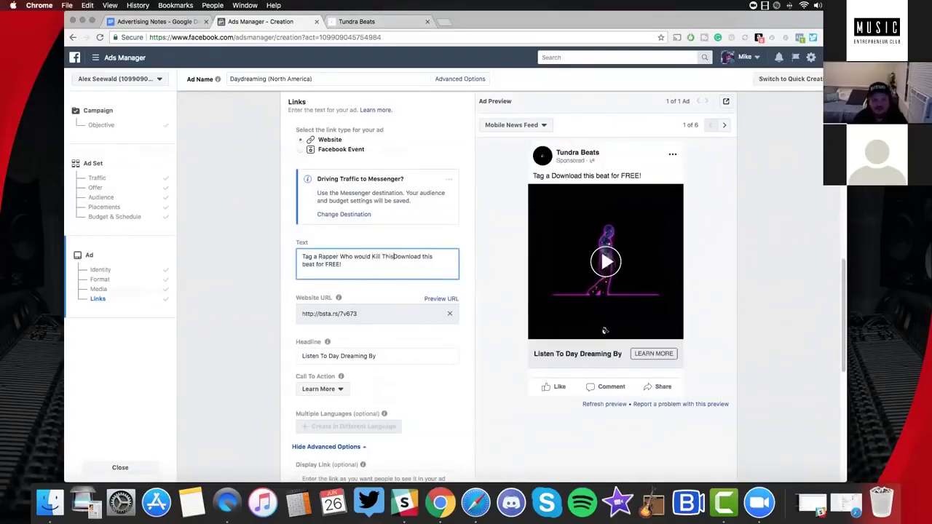
{"action": "key", "text": "Return"}
{"action": "key", "text": "Return"}
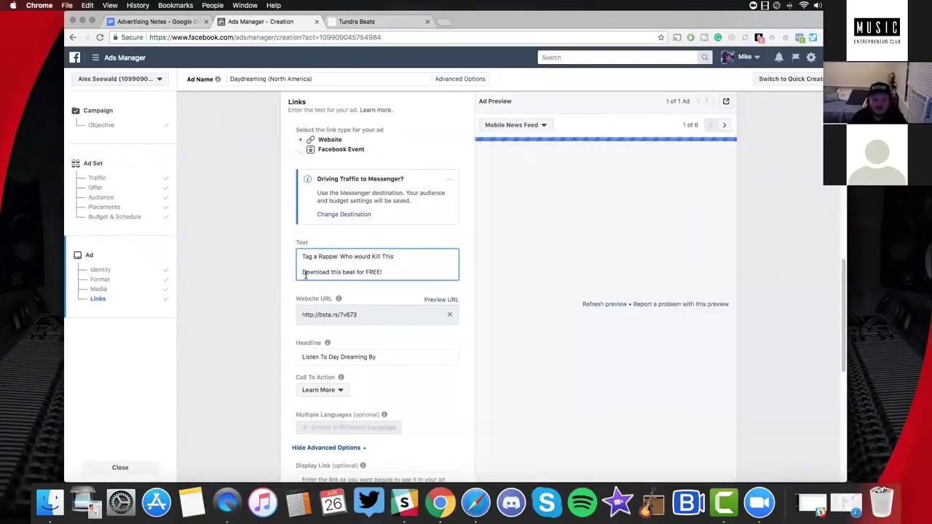
Move "Download this beat for FREE!" out of the ad text into the headline, replacing the existing headline
{"action": "triple_click", "coordinate": [305, 275]}
{"action": "key", "text": "cmd+c"}
{"action": "key", "text": "BackSpace"}
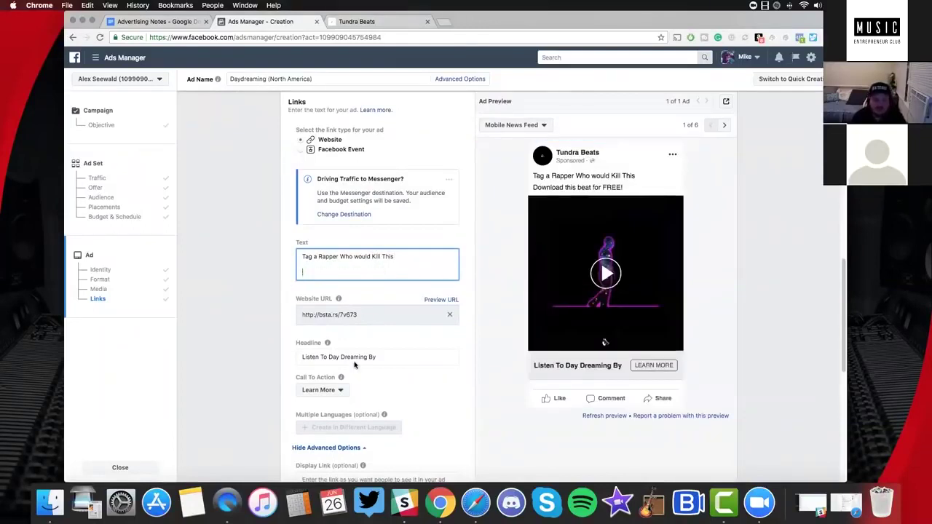
{"action": "scroll", "coordinate": [240, 318], "scroll_direction": "down", "scroll_amount": 1}
{"action": "left_click", "coordinate": [302, 325]}
{"action": "key", "text": "cmd+v"}
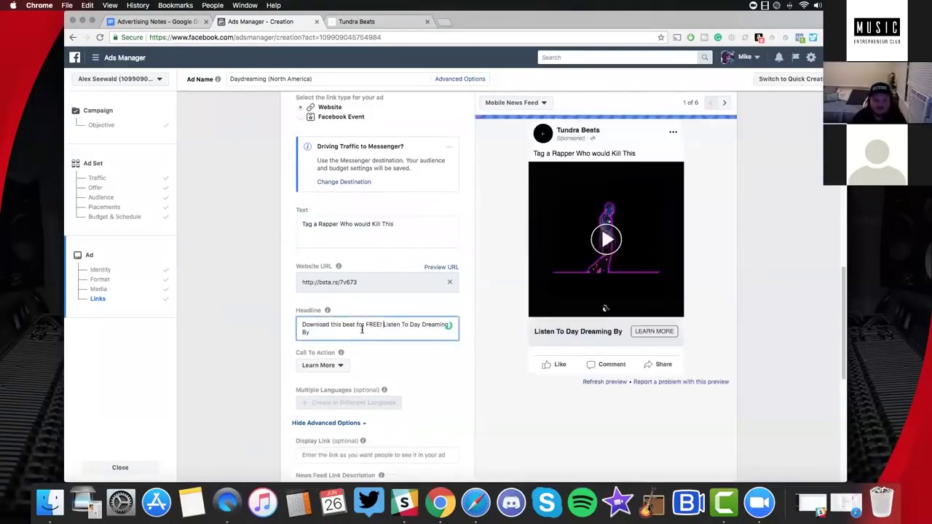
{"action": "left_click", "coordinate": [391, 339], "text": "shift"}
{"action": "key", "text": "BackSpace"}
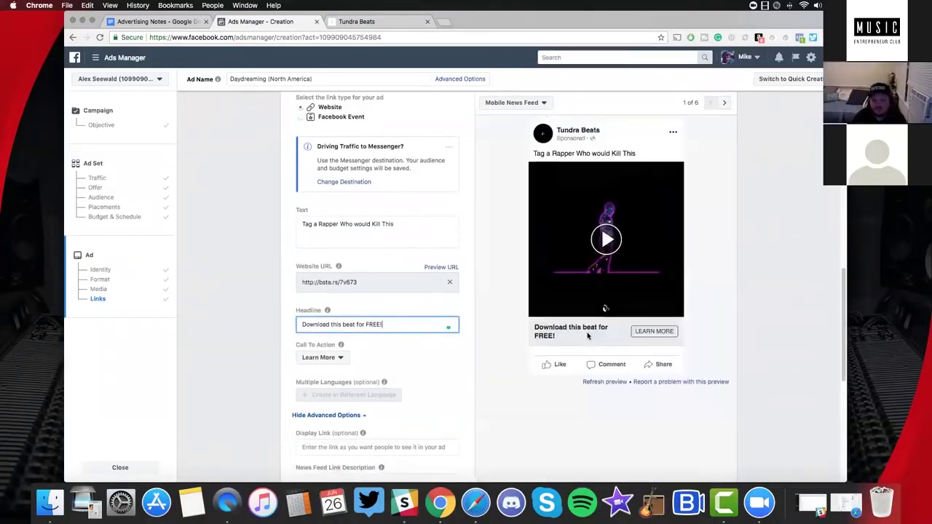
Capitalize the remaining lowercase words in the headline so it reads "Download This Beat For FREE!"
{"action": "left_click", "coordinate": [332, 324]}
{"action": "key", "text": "BackSpace"}
{"action": "type", "text": "T"}
{"action": "left_click", "coordinate": [347, 324]}
{"action": "key", "text": "BackSpace"}
{"action": "type", "text": "B"}
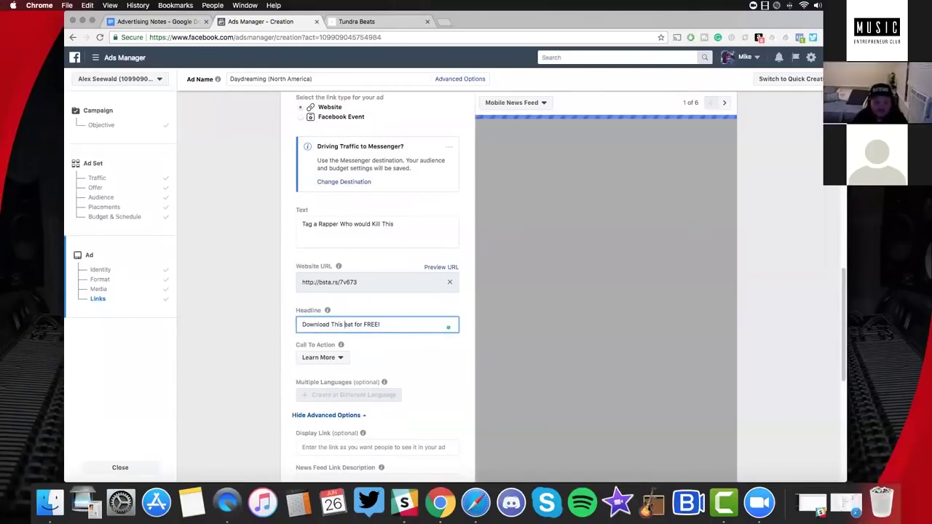
{"action": "left_click", "coordinate": [361, 324]}
{"action": "key", "text": "BackSpace"}
{"action": "type", "text": "F"}
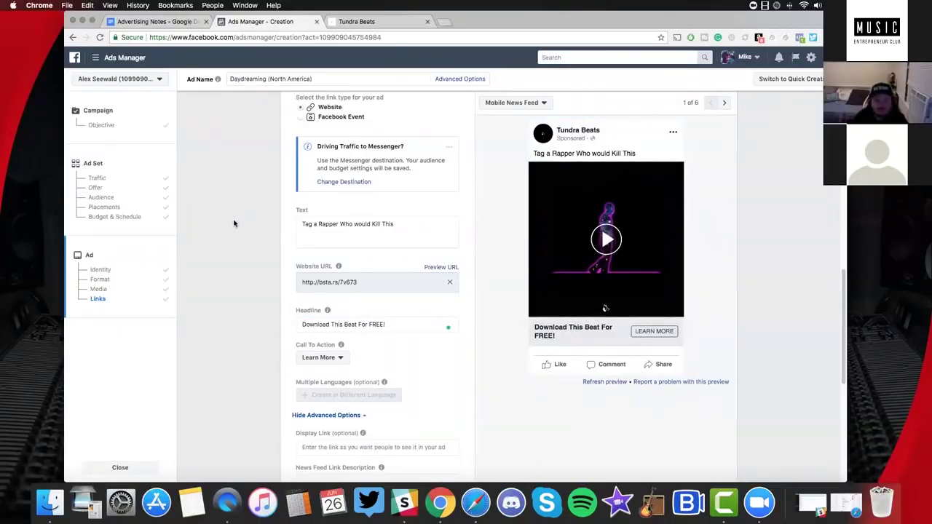
Remove the trailing blank line from the ad text and add a fire emoji after "Kill This"
{"action": "scroll", "coordinate": [234, 224], "scroll_direction": "up", "scroll_amount": 2}
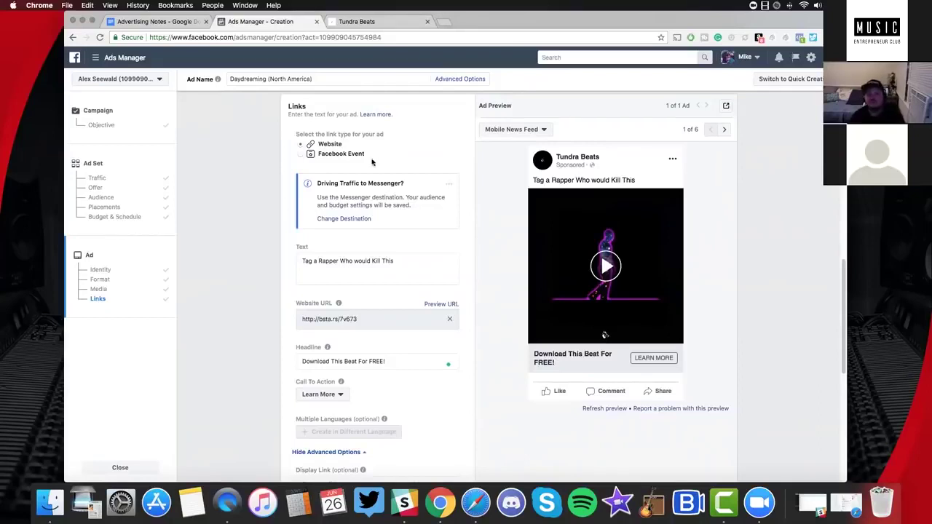
{"action": "left_click", "coordinate": [406, 262]}
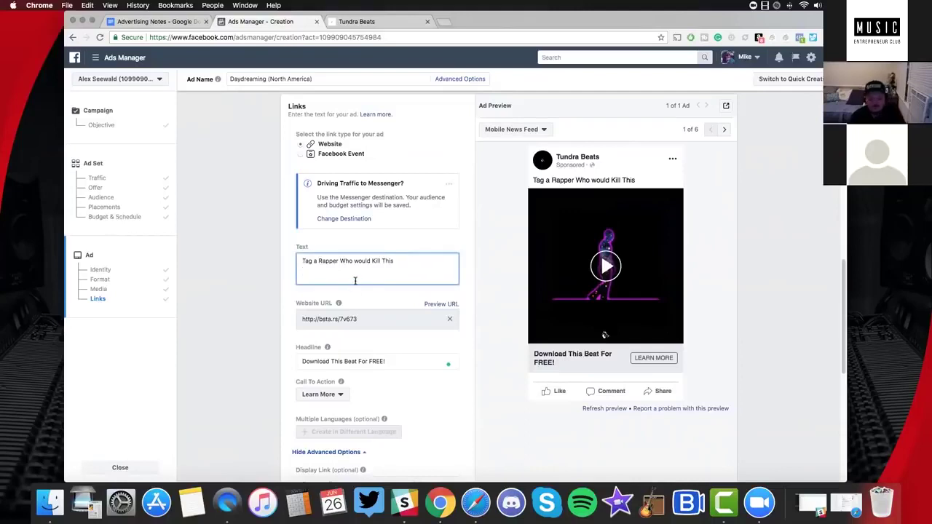
{"action": "key", "text": "BackSpace"}
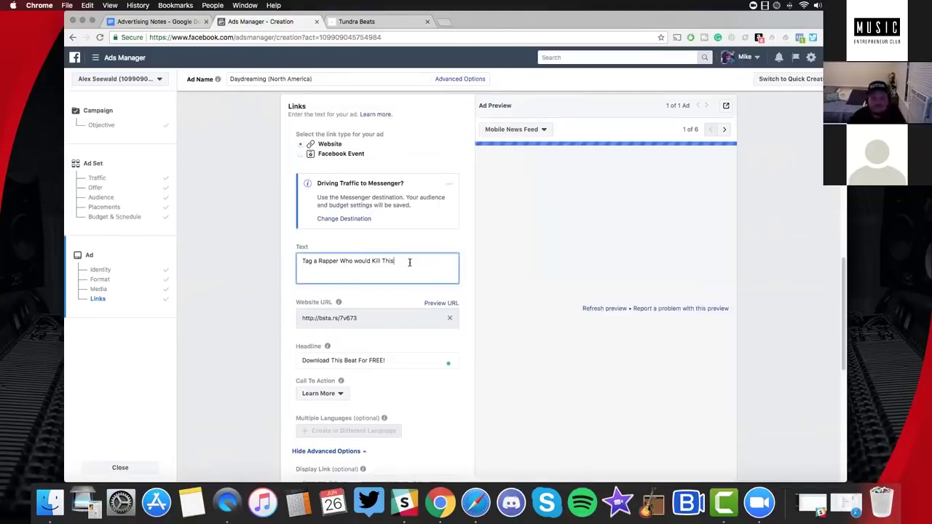
{"action": "left_click_drag", "start_coordinate": [394, 261], "coordinate": [373, 262]}
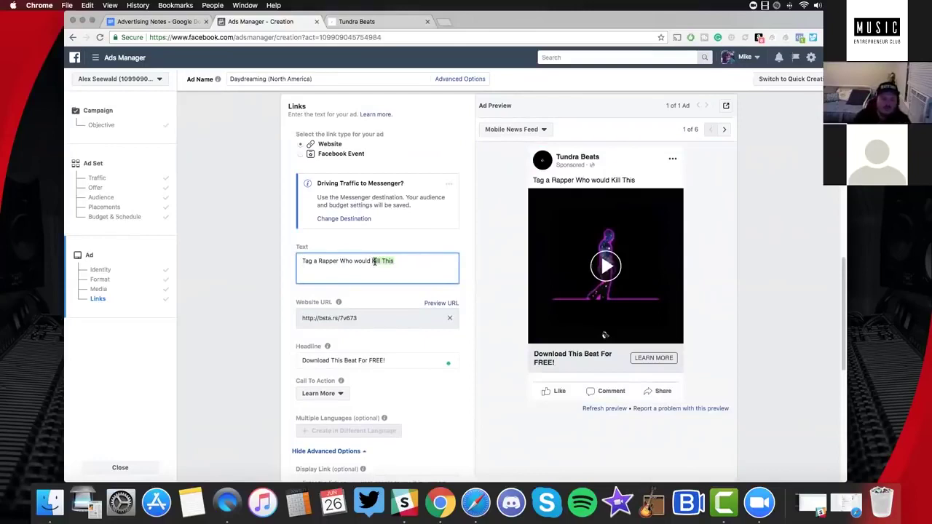
{"action": "left_click", "coordinate": [409, 261]}
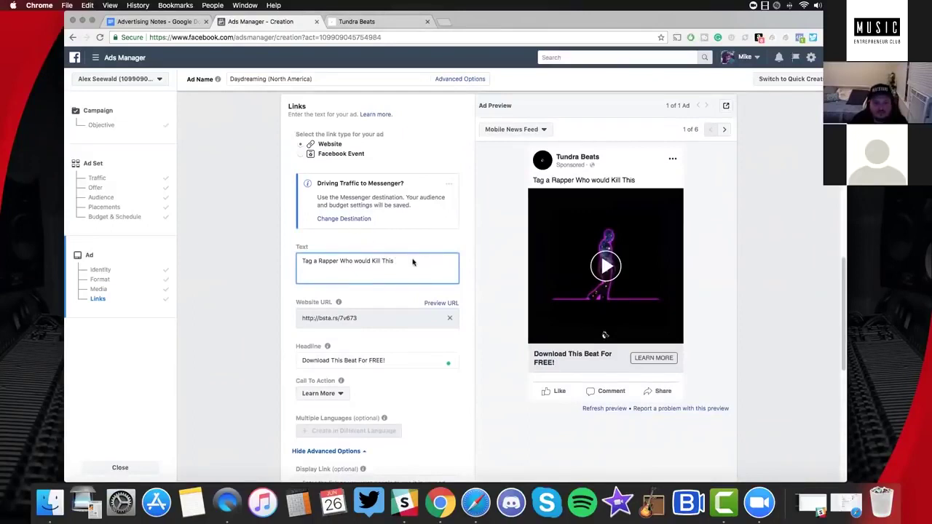
{"action": "key", "text": "ctrl+super+space"}
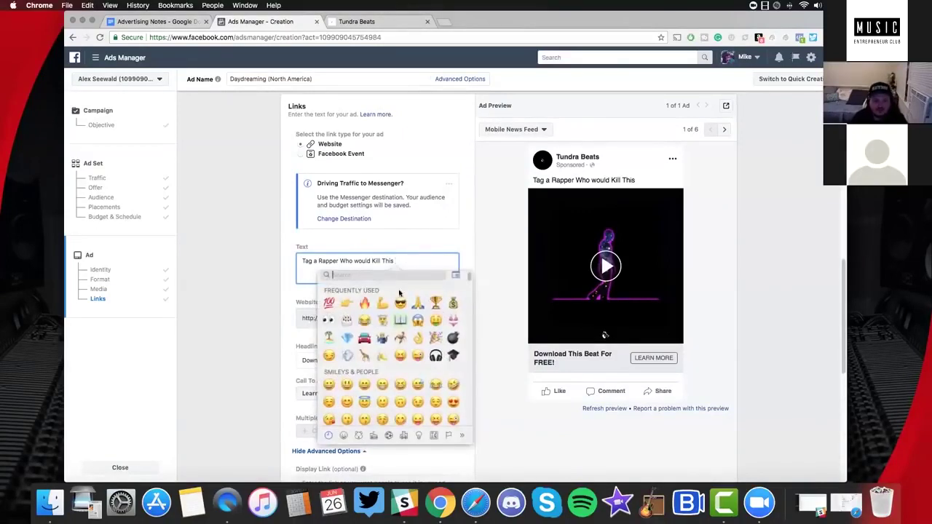
{"action": "type", "text": "fire"}
{"action": "key", "text": "Return"}
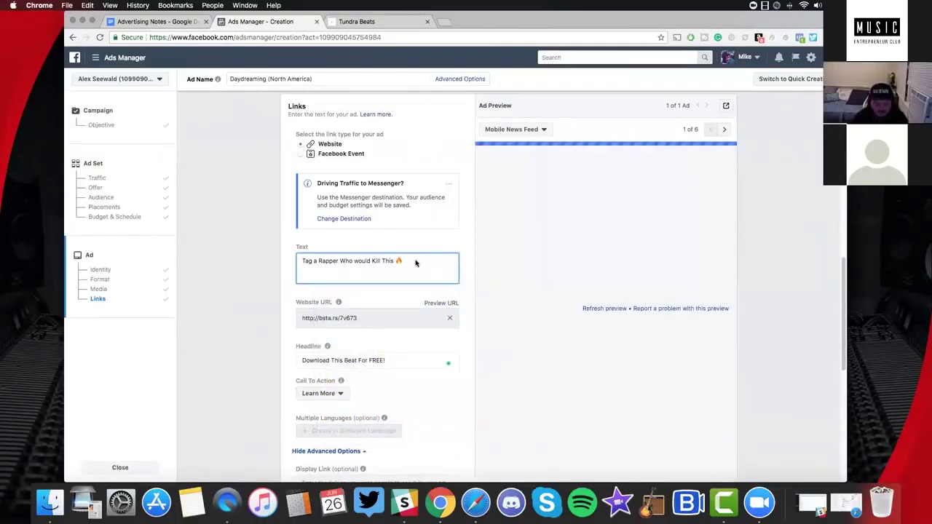
Find the microphone emoji with the search term "mic" and add it after the fire emoji in the ad text
{"action": "key", "text": "ctrl+super+space"}
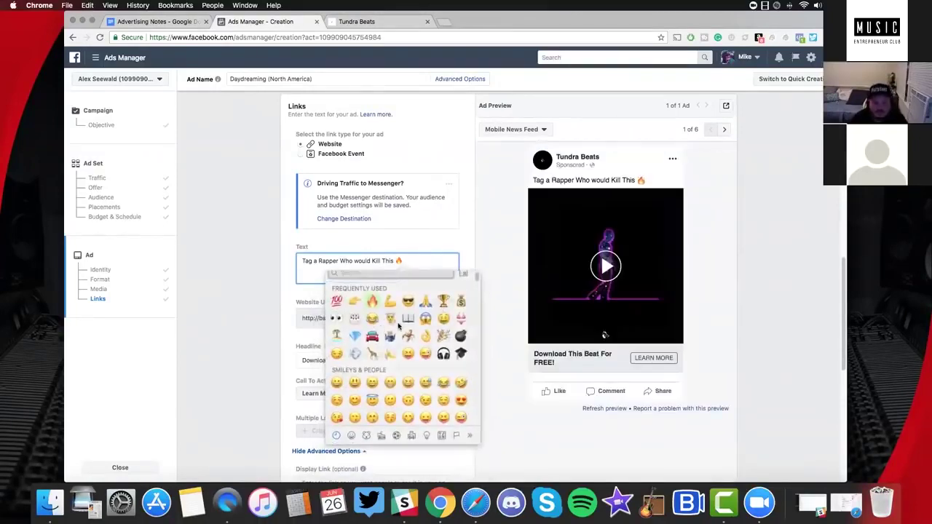
{"action": "scroll", "coordinate": [398, 327], "scroll_direction": "down", "scroll_amount": 5}
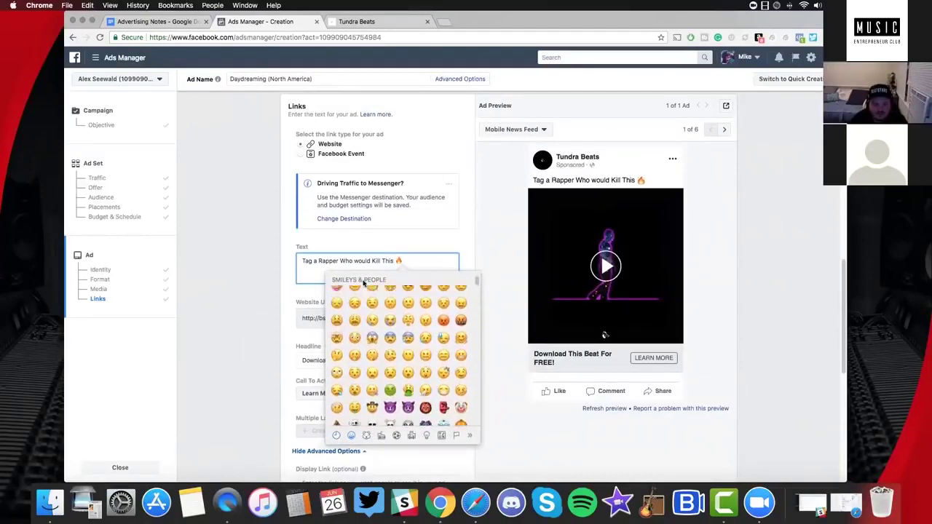
{"action": "scroll", "coordinate": [363, 283], "scroll_direction": "up", "scroll_amount": 5}
{"action": "type", "text": "mic"}
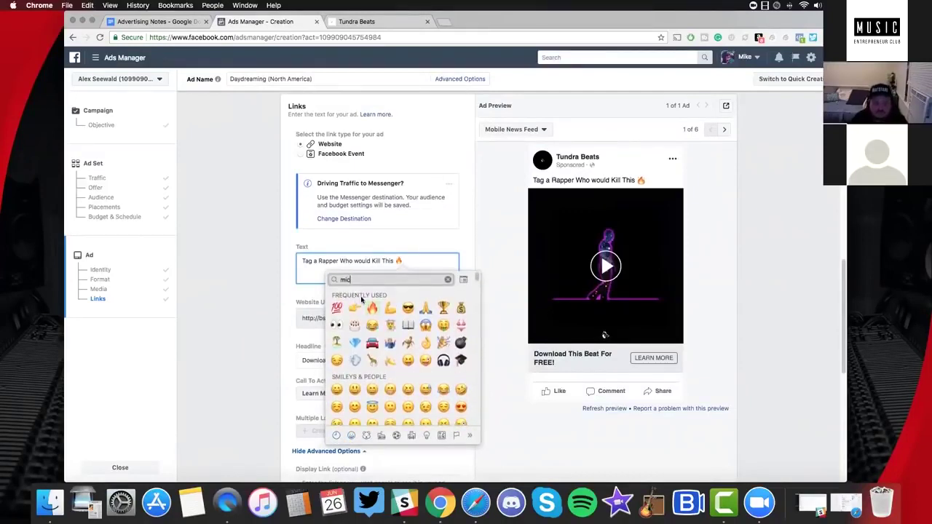
{"action": "left_click", "coordinate": [409, 261]}
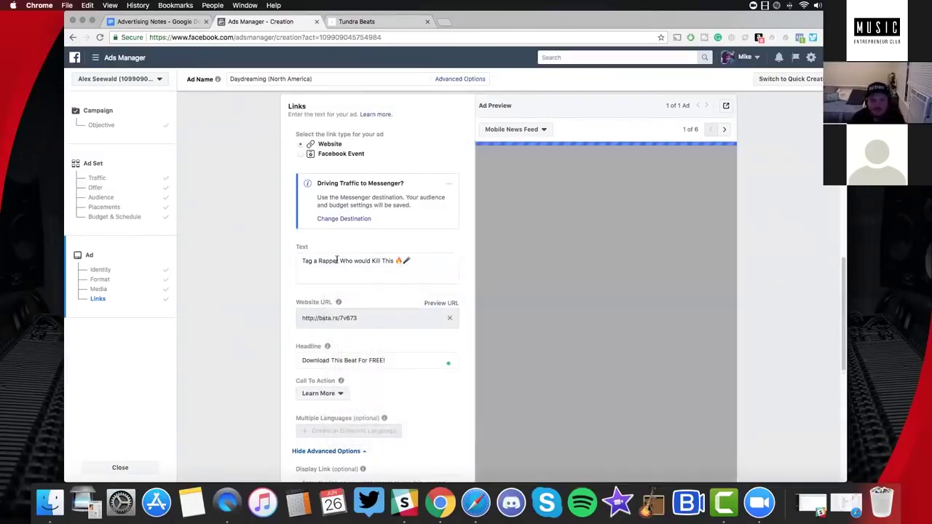
{"action": "left_click", "coordinate": [375, 266]}
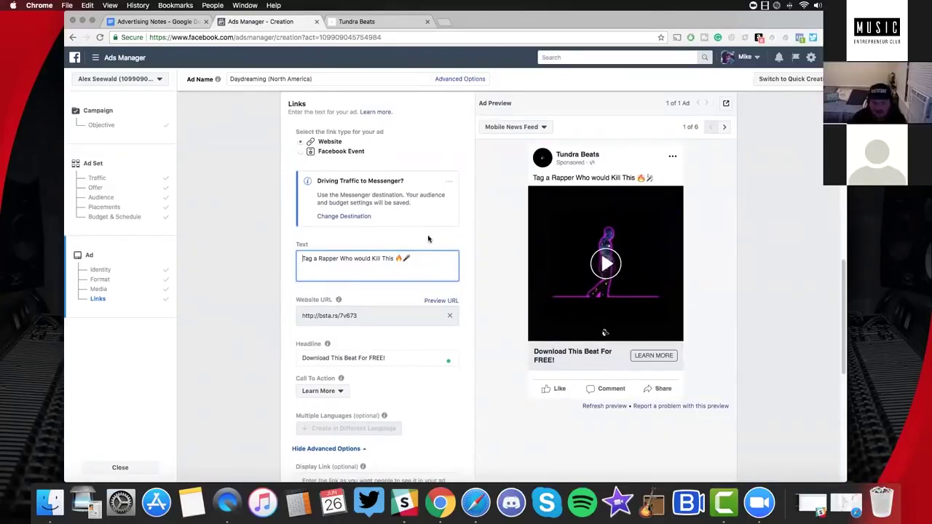
{"action": "scroll", "coordinate": [428, 237], "scroll_direction": "up", "scroll_amount": 1}
{"action": "left_click", "coordinate": [295, 262]}
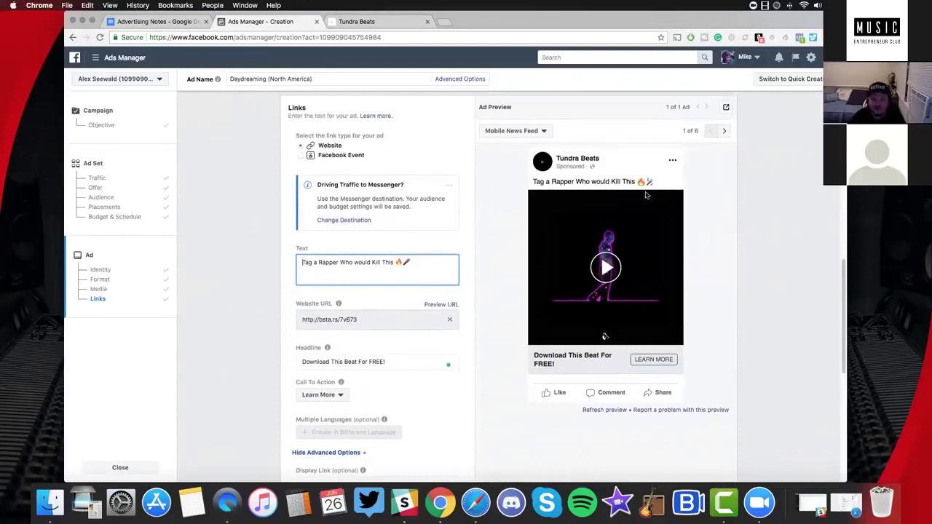
Change the ad's call to action to Download
{"action": "scroll", "coordinate": [464, 307], "scroll_direction": "down", "scroll_amount": 3}
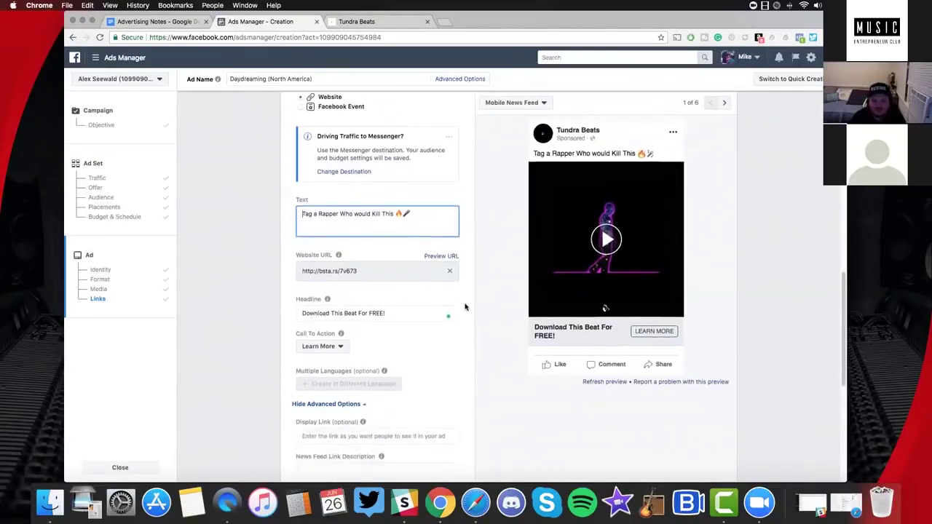
{"action": "left_click", "coordinate": [334, 274]}
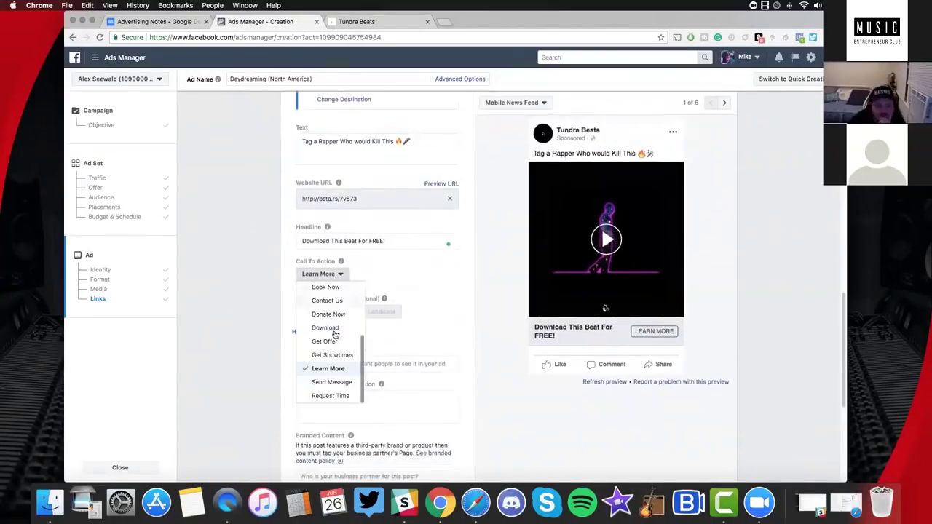
{"action": "key", "text": "Return"}
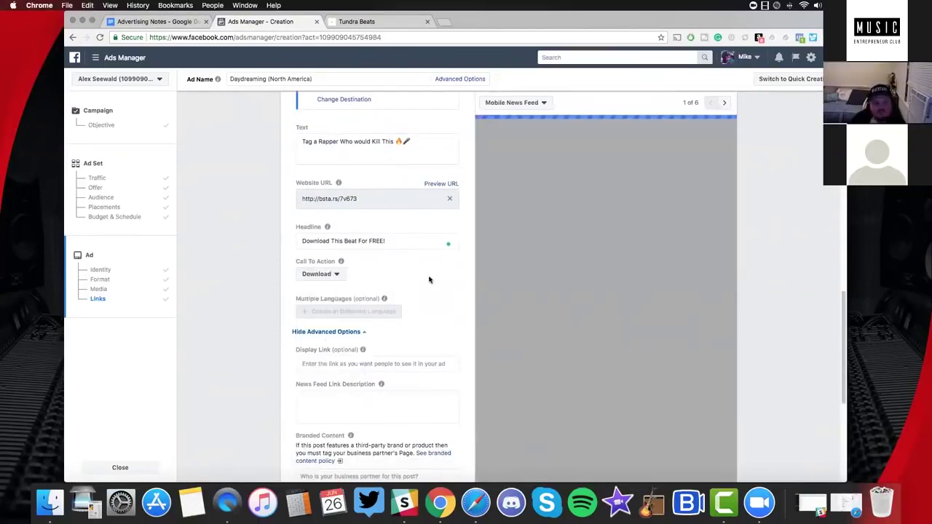
Switch the ad preview to Instagram Feed and check how the text and call to action look there
{"action": "scroll", "coordinate": [437, 275], "scroll_direction": "up", "scroll_amount": 5}
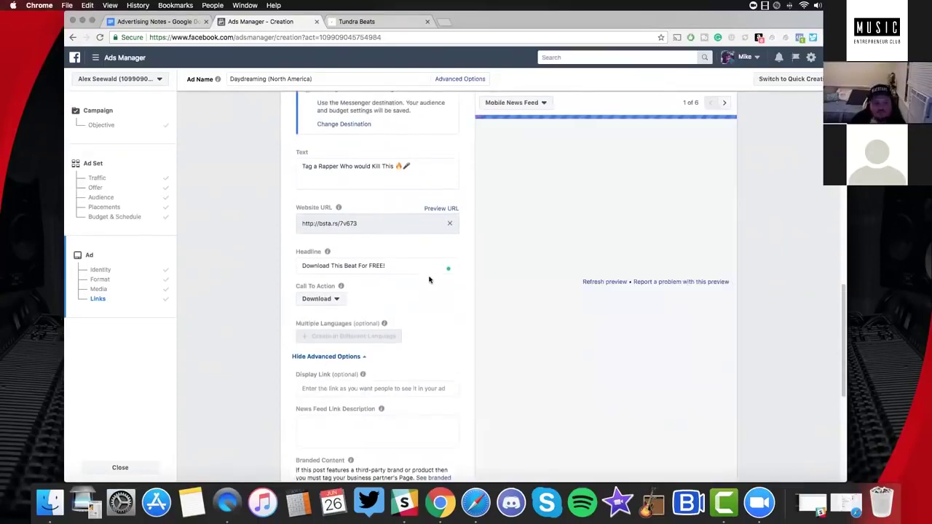
{"action": "scroll", "coordinate": [554, 196], "scroll_direction": "up", "scroll_amount": 1}
{"action": "left_click", "coordinate": [543, 192]}
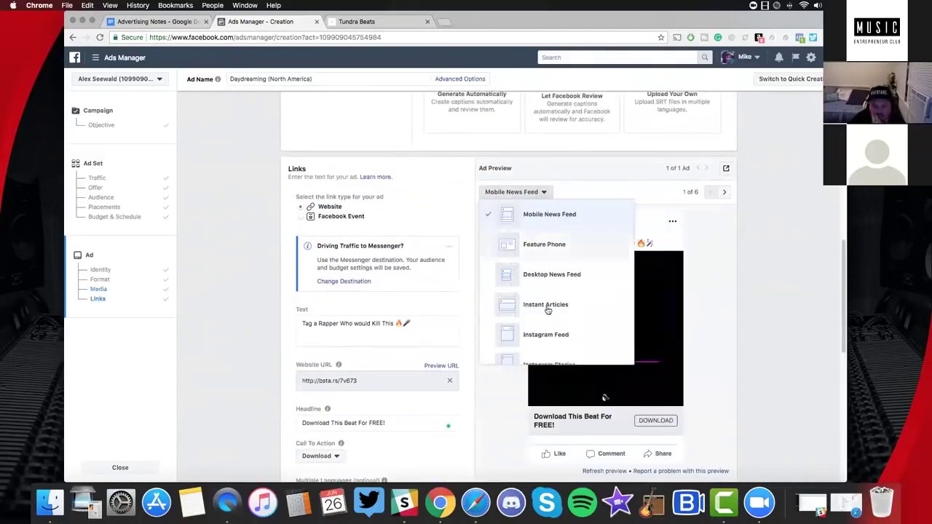
{"action": "left_click", "coordinate": [551, 334]}
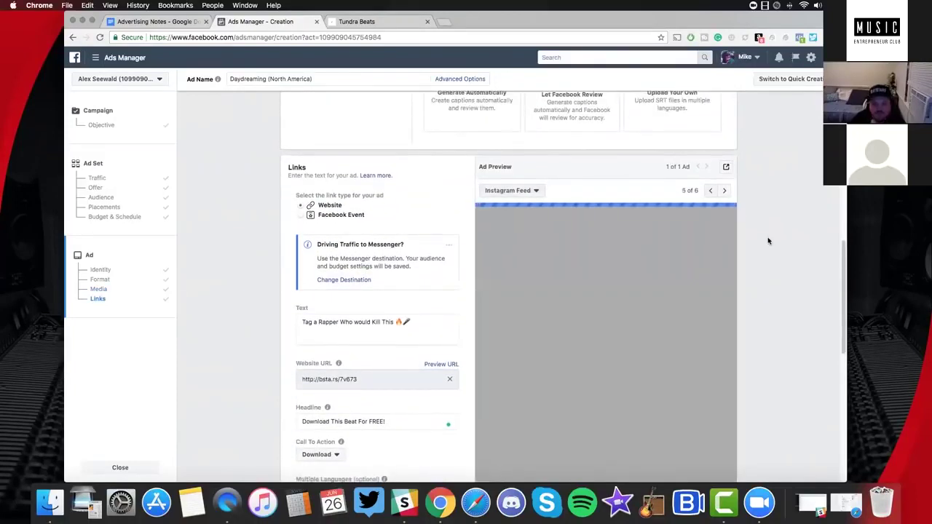
{"action": "scroll", "coordinate": [503, 308], "scroll_direction": "down", "scroll_amount": 1}
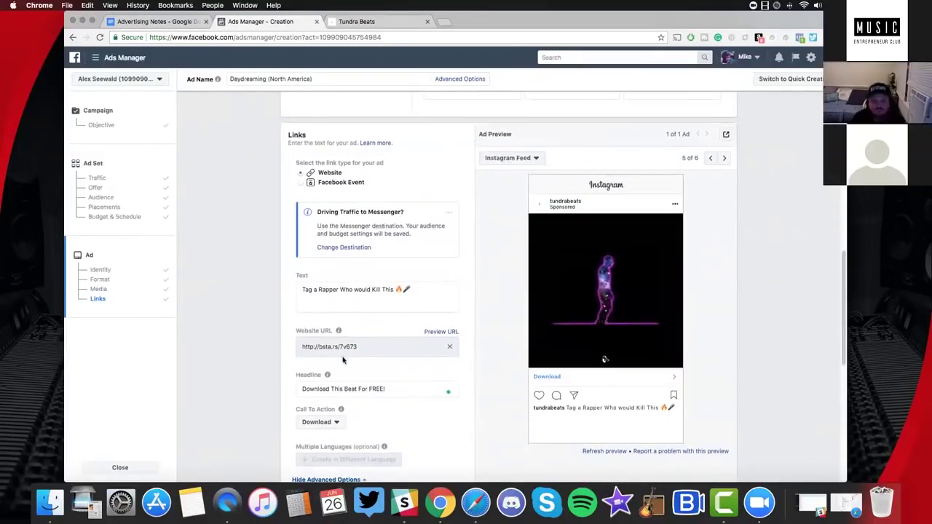
Switch the ad preview to Mobile News Feed and check how the headline and call to action look there
{"action": "scroll", "coordinate": [475, 337], "scroll_direction": "down", "scroll_amount": 1}
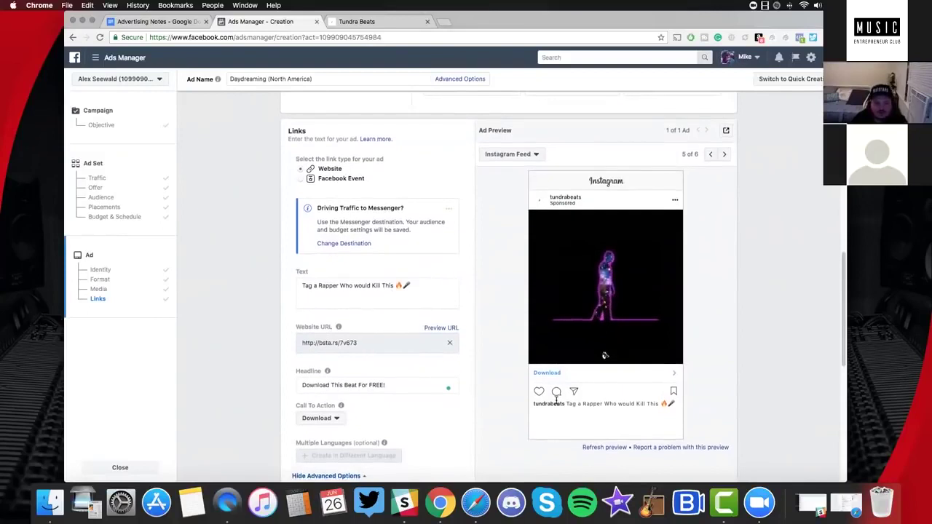
{"action": "left_click", "coordinate": [538, 155]}
{"action": "left_click", "coordinate": [524, 169]}
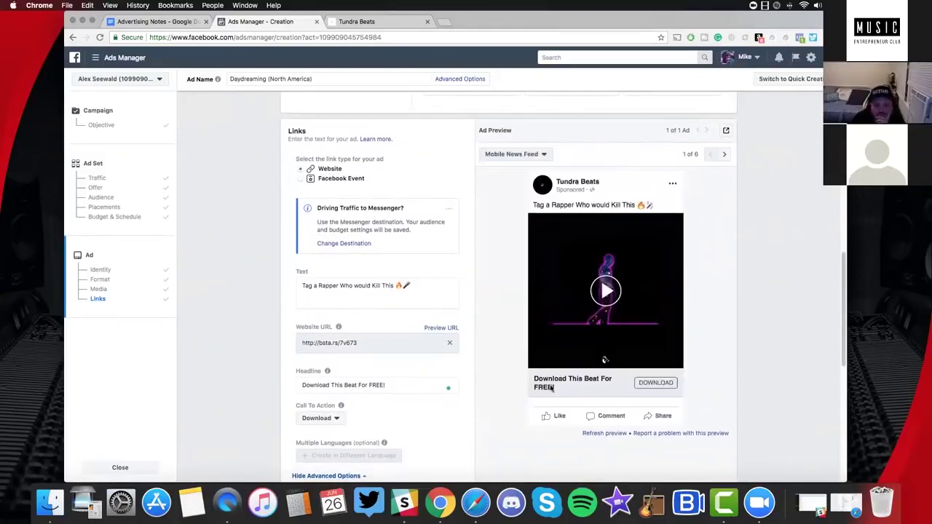
Copy the ad's headline text "Download This Beat For FREE!"
{"action": "left_click", "coordinate": [418, 297]}
{"action": "key", "text": "Tab"}
{"action": "key", "text": "super+c"}
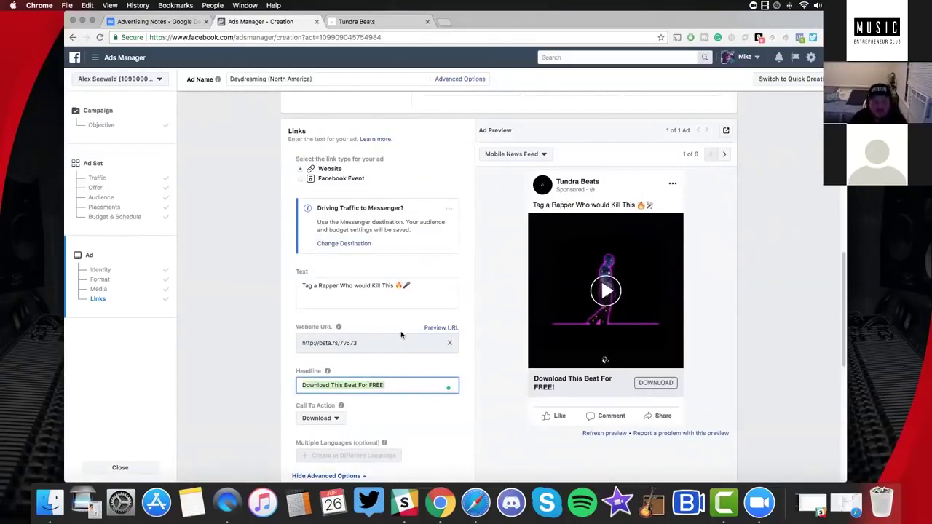
{"action": "left_click", "coordinate": [215, 242]}
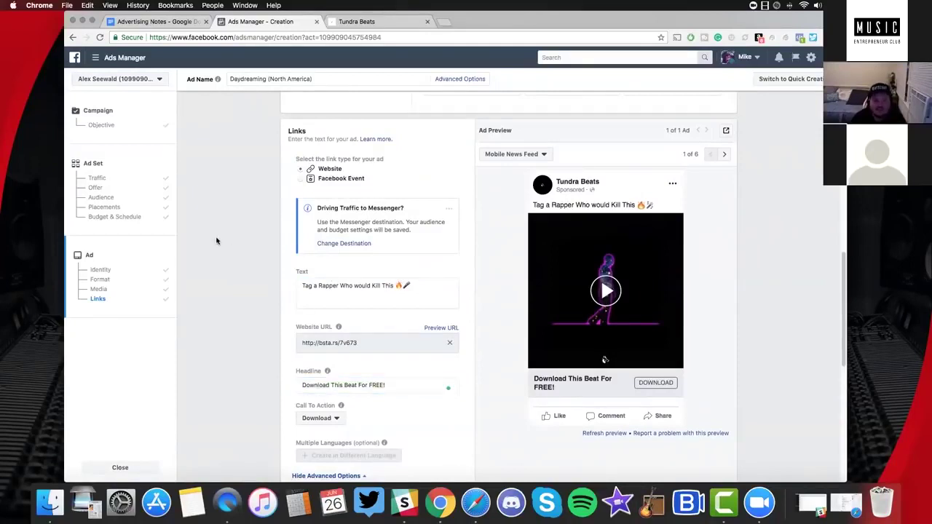
{"action": "scroll", "coordinate": [399, 237], "scroll_direction": "down", "scroll_amount": 2}
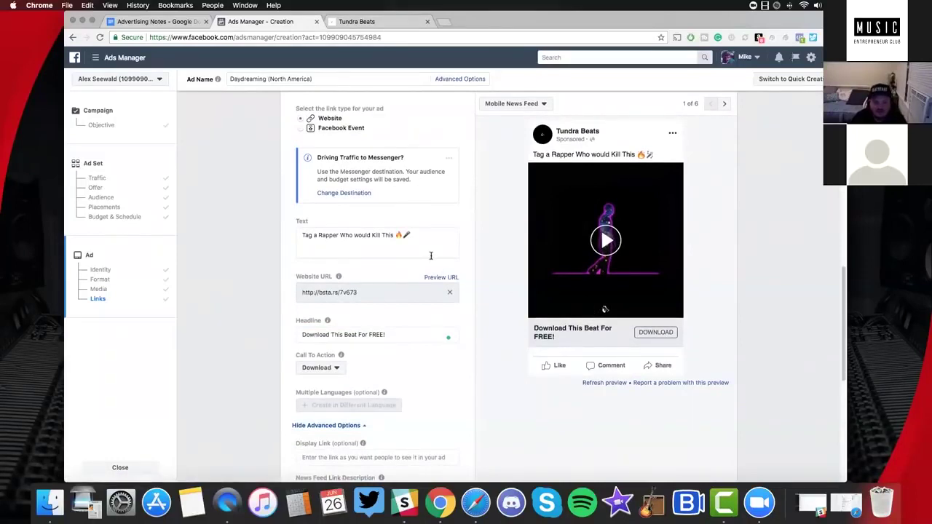
{"action": "scroll", "coordinate": [431, 259], "scroll_direction": "up", "scroll_amount": 2}
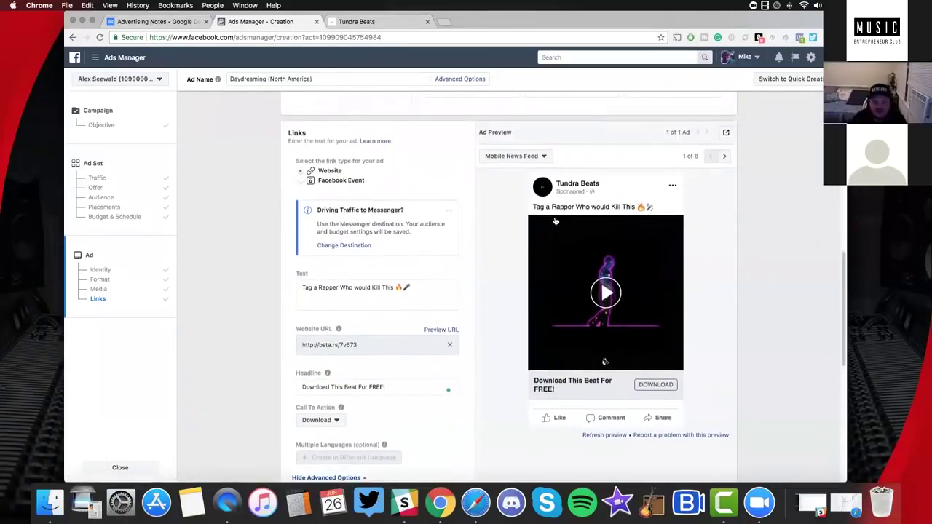
In the Instagram Feed preview, try the copied headline as a second line of the ad text, and remove it again
{"action": "left_click", "coordinate": [547, 156]}
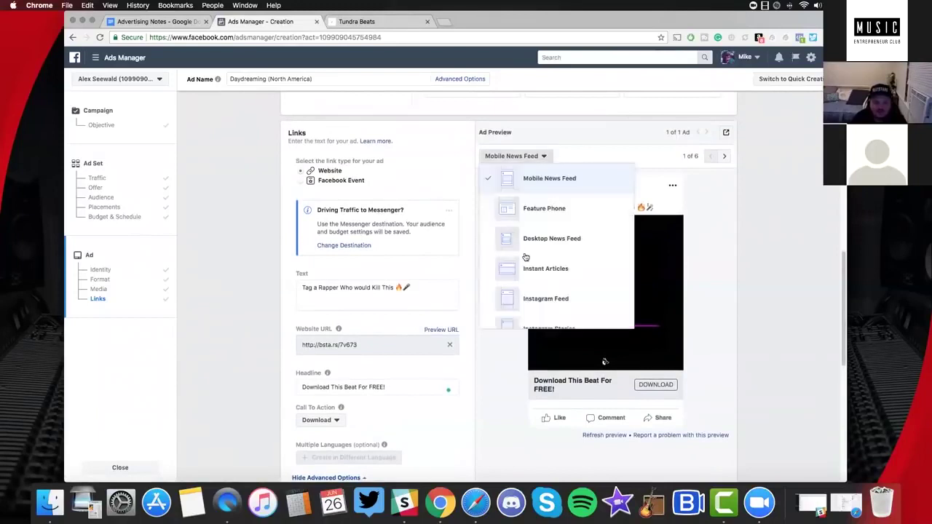
{"action": "left_click", "coordinate": [552, 300]}
{"action": "left_click", "coordinate": [384, 305]}
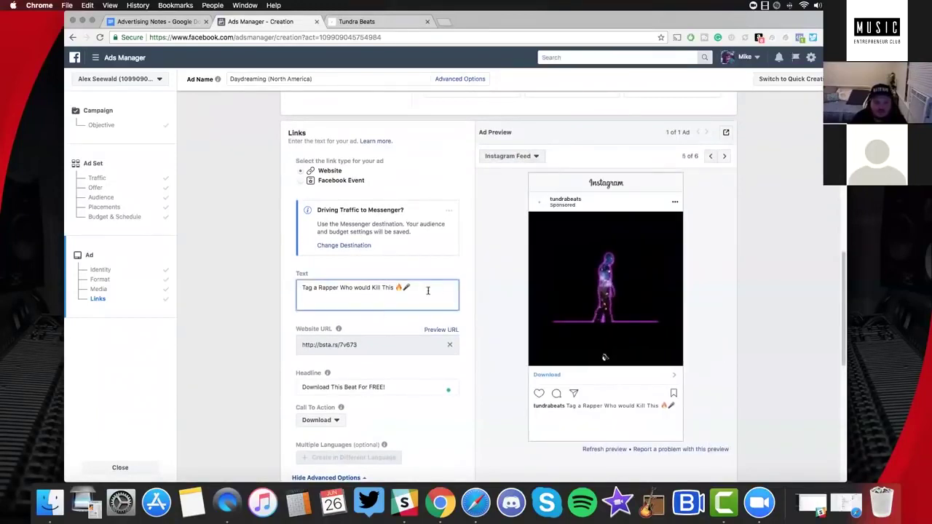
{"action": "key", "text": "super+v"}
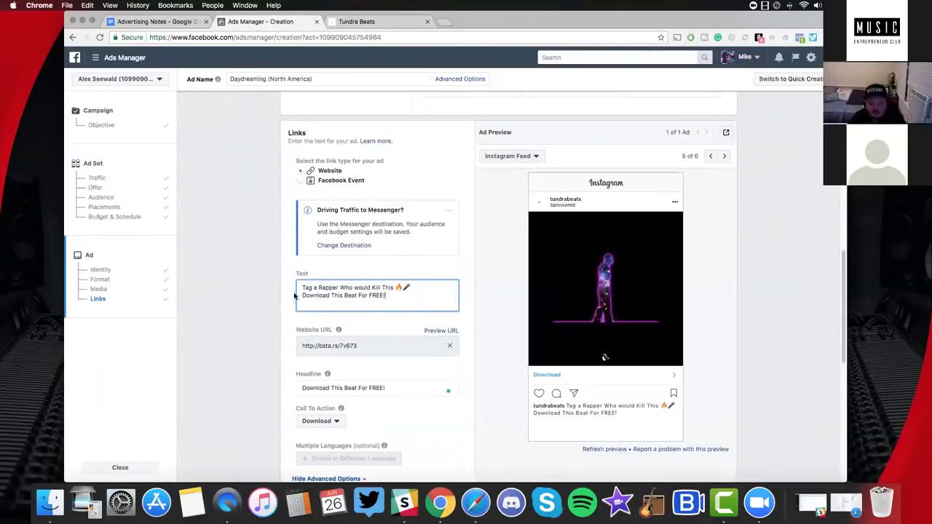
{"action": "left_click_drag", "start_coordinate": [385, 295], "coordinate": [303, 295]}
{"action": "key", "text": "BackSpace"}
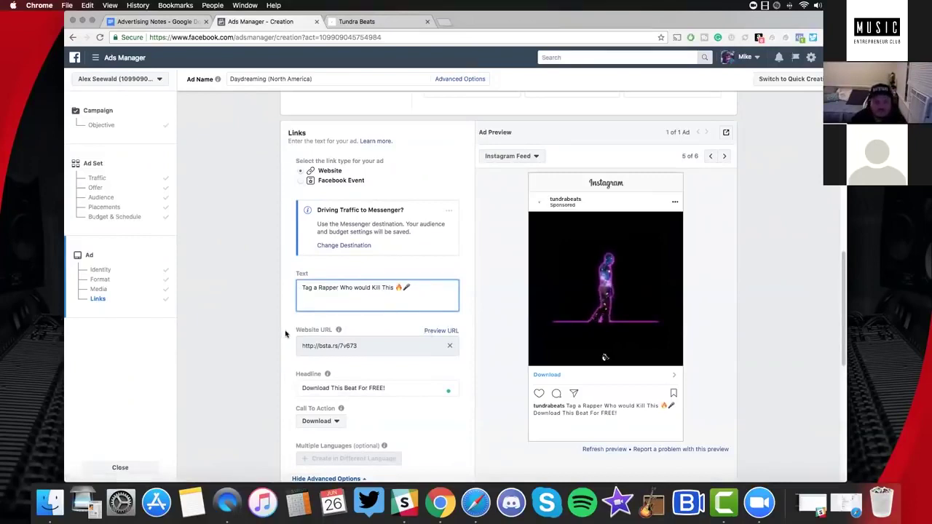
Check the remaining link and Facebook Pixel tracking options, and confirm the Daydreaming (North America) ad for publishing
{"action": "scroll", "coordinate": [286, 334], "scroll_direction": "down", "scroll_amount": 4}
{"action": "scroll", "coordinate": [286, 334], "scroll_direction": "down", "scroll_amount": 5}
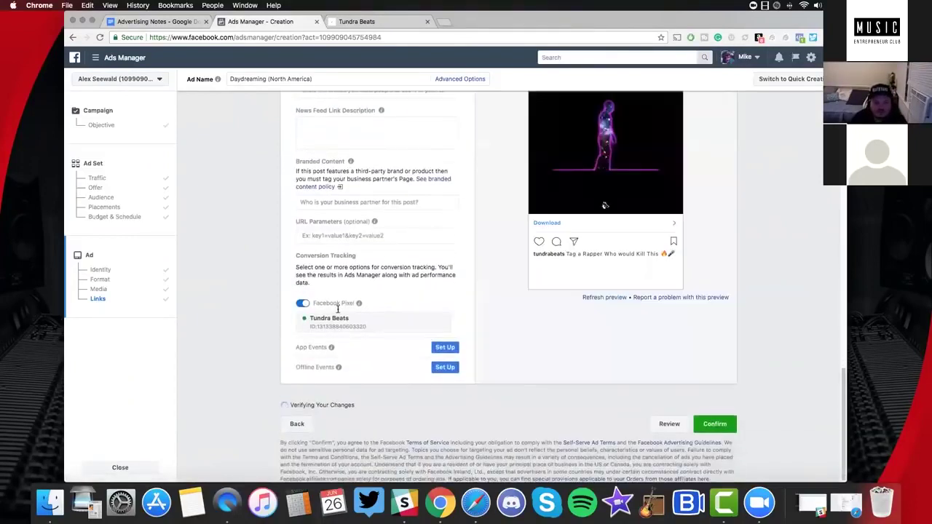
{"action": "scroll", "coordinate": [459, 324], "scroll_direction": "up", "scroll_amount": 2}
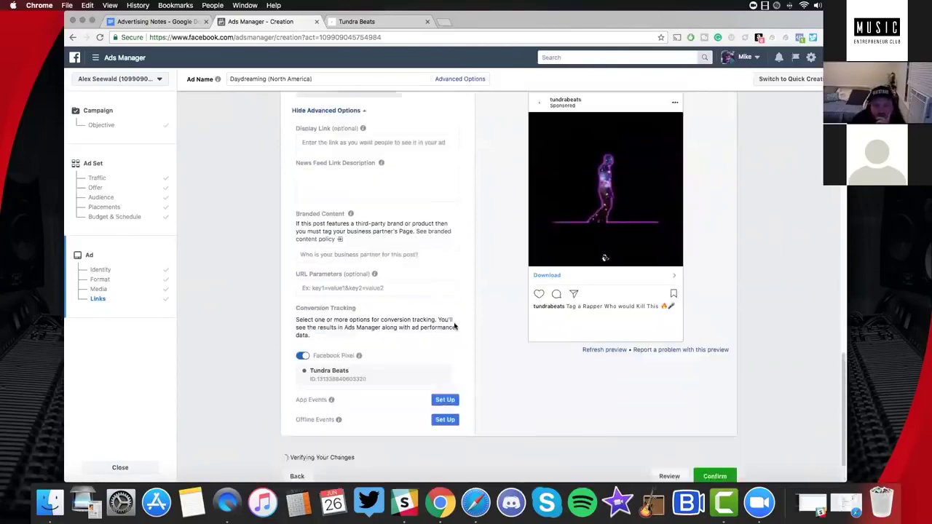
{"action": "scroll", "coordinate": [443, 326], "scroll_direction": "down", "scroll_amount": 3}
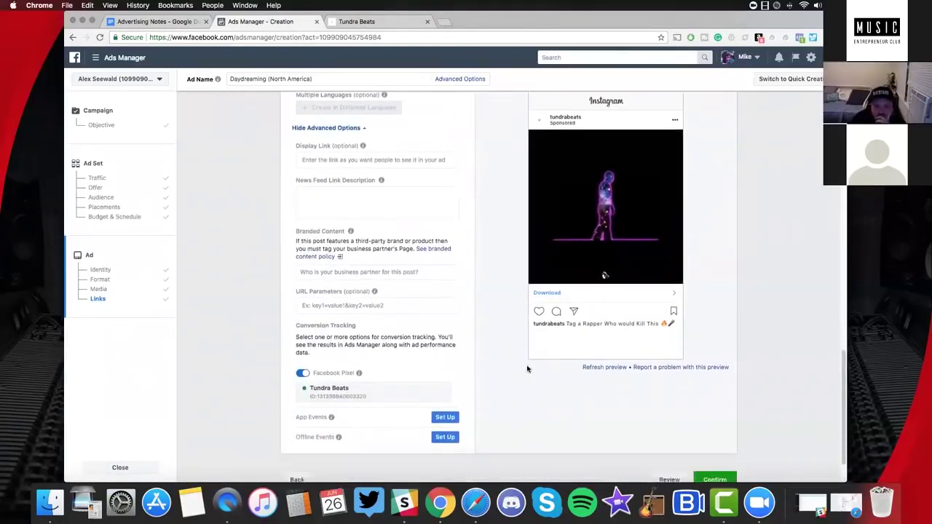
{"action": "left_click", "coordinate": [716, 424]}
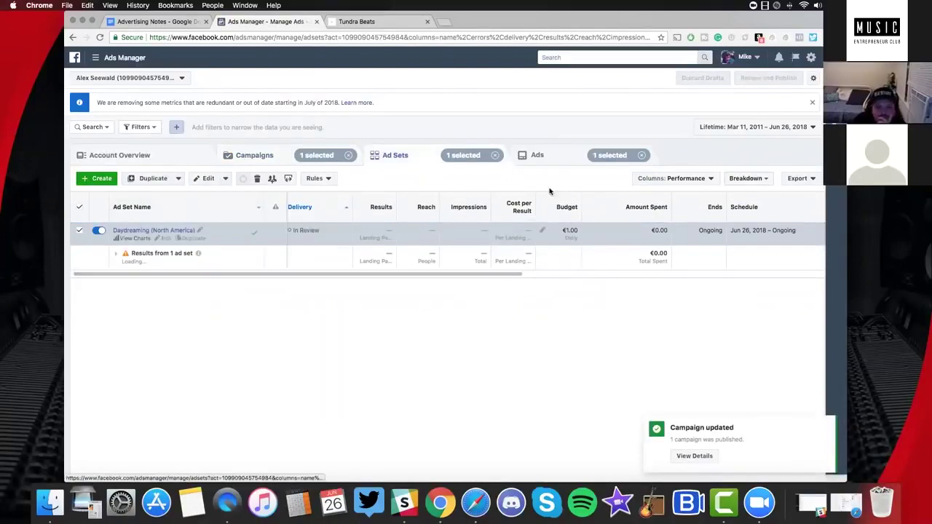
Create a new ad set in the existing campaign and name it "Daydreaming (Worldwide)"
{"action": "left_click", "coordinate": [97, 179]}
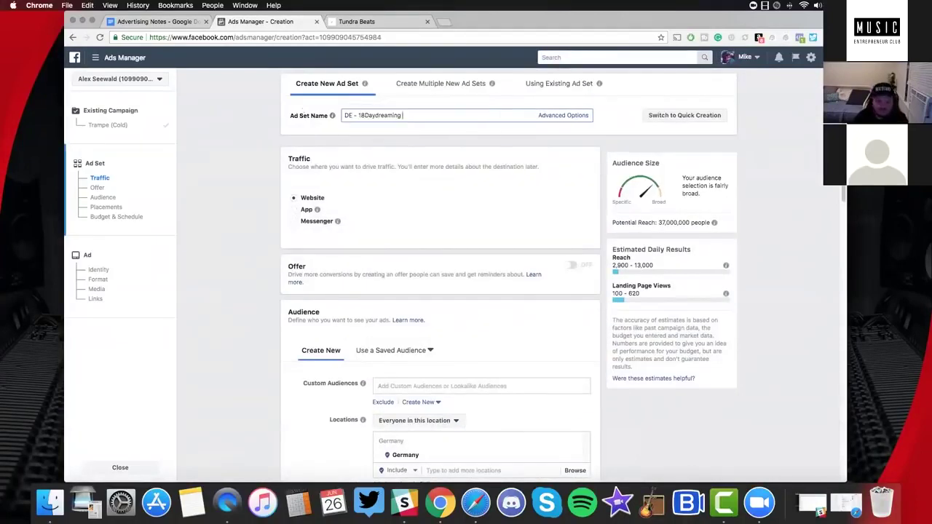
{"action": "type", "text": "Daydr"}
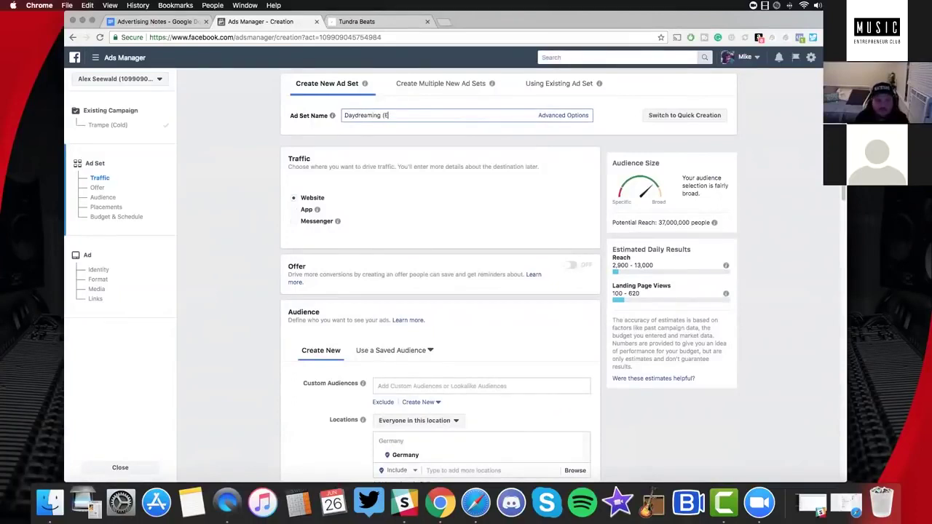
{"action": "type", "text": "eaming (Worldwide)"}
Use the saved Daydreaming Audience for the new ad set
{"action": "scroll", "coordinate": [400, 209], "scroll_direction": "down", "scroll_amount": 5}
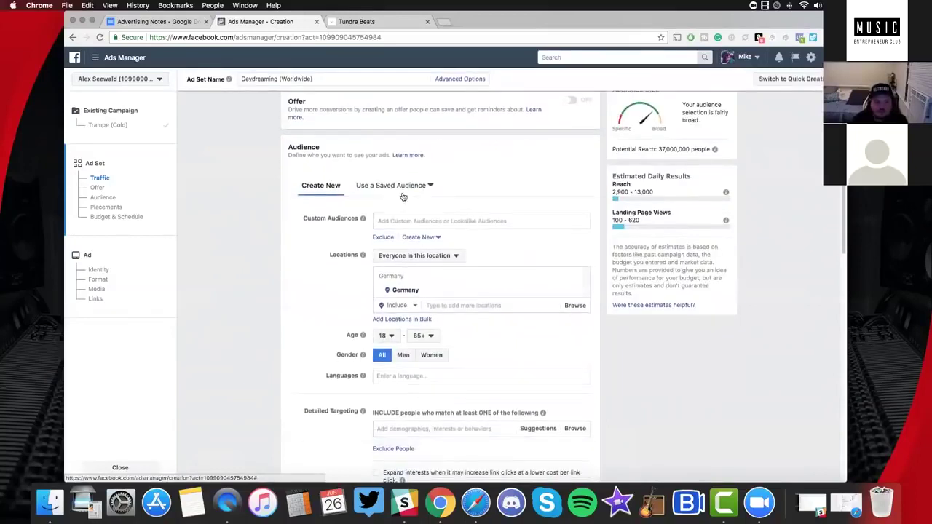
{"action": "left_click", "coordinate": [408, 177]}
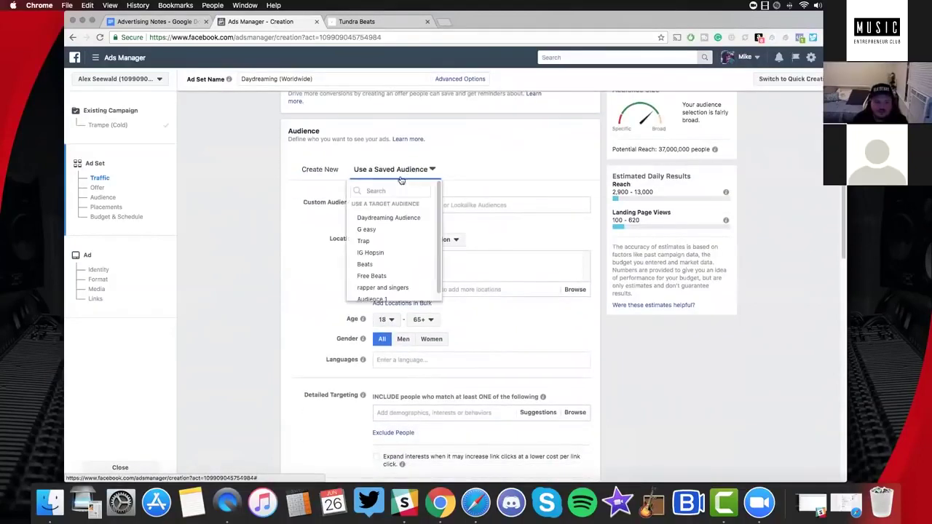
{"action": "left_click", "coordinate": [397, 223]}
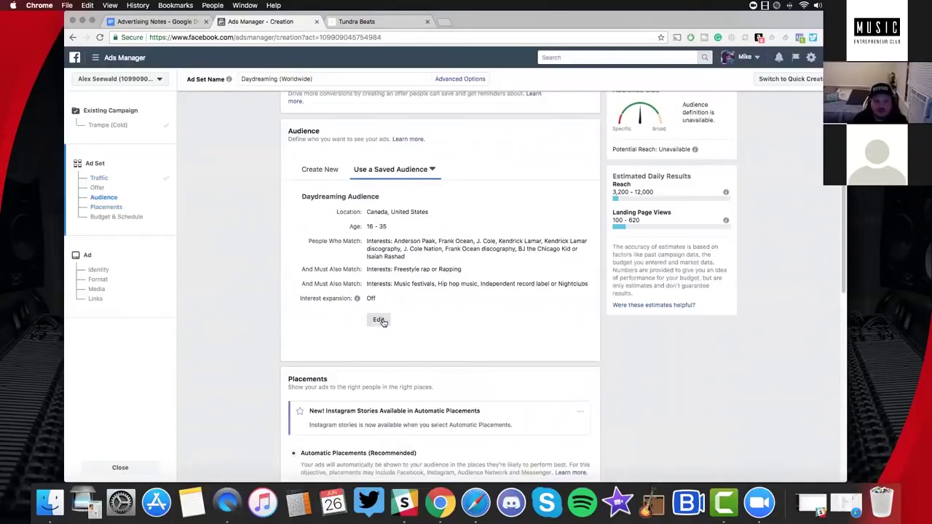
Edit the saved audience's locations, replacing Canada and the United States with the Worldwide region
{"action": "left_click", "coordinate": [379, 321]}
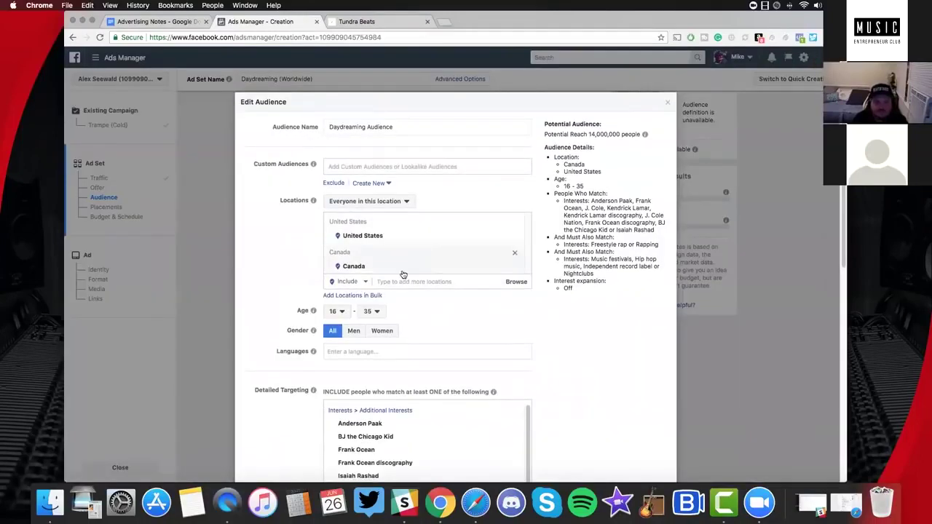
{"action": "left_click", "coordinate": [515, 268]}
{"action": "left_click", "coordinate": [517, 238]}
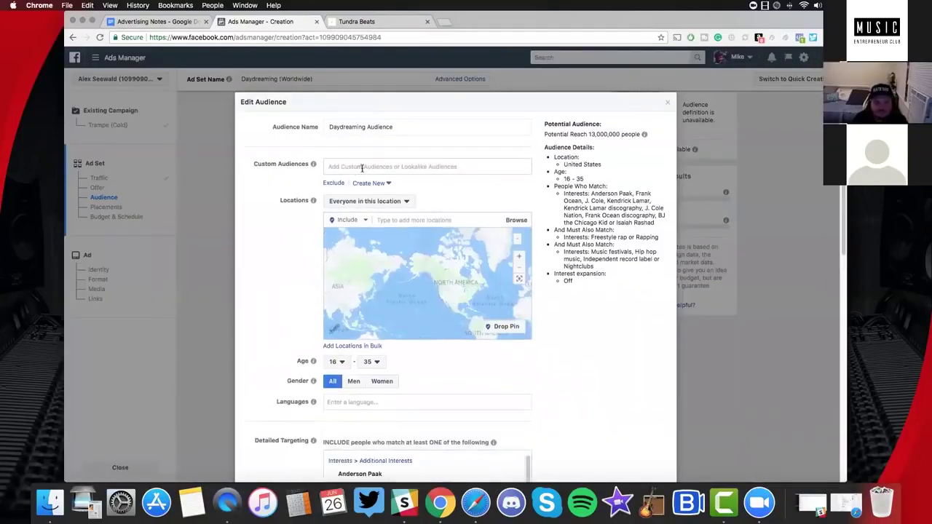
{"action": "left_click", "coordinate": [390, 220]}
{"action": "type", "text": "worldw"}
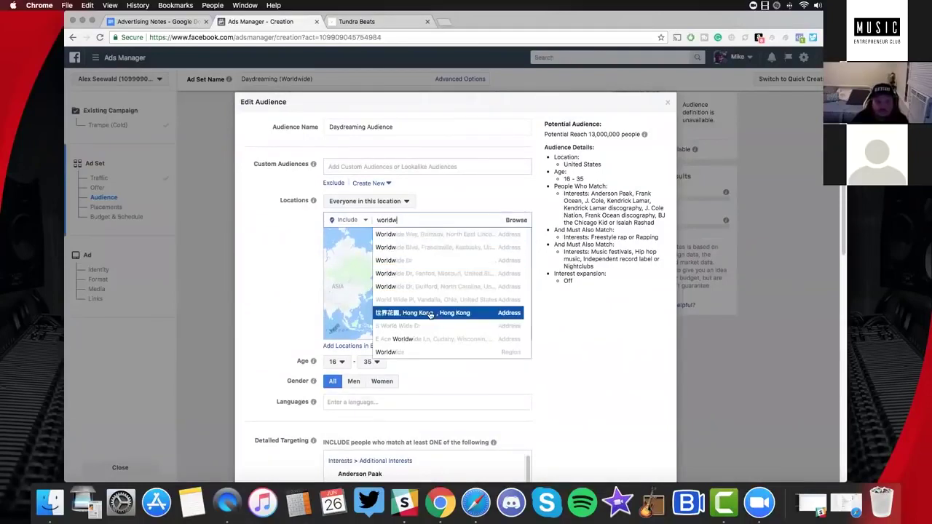
{"action": "left_click", "coordinate": [439, 351]}
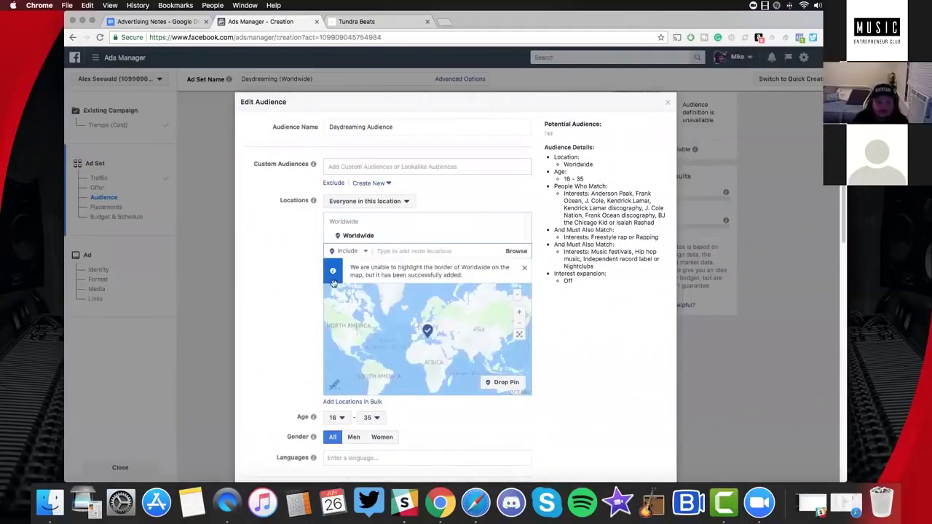
Exclude Russia and the Asia region from the audience's locations
{"action": "left_click", "coordinate": [364, 251]}
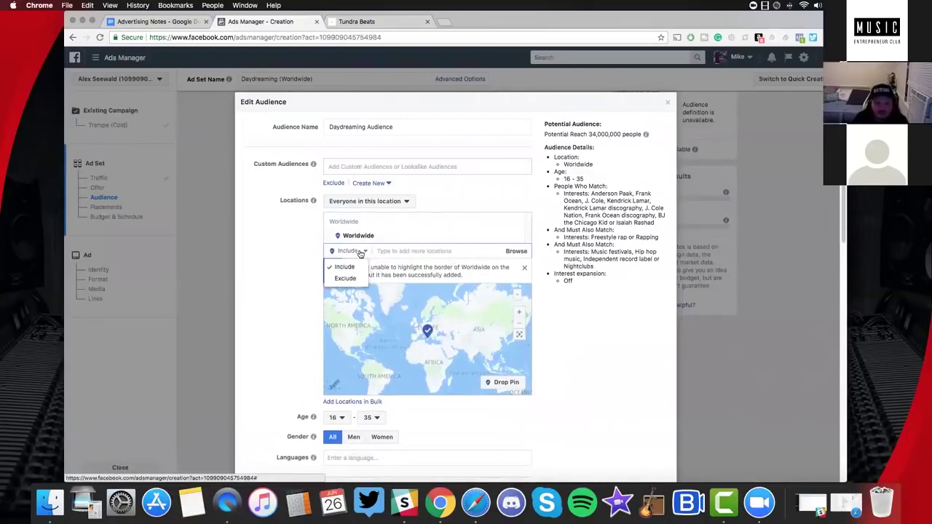
{"action": "left_click", "coordinate": [351, 276]}
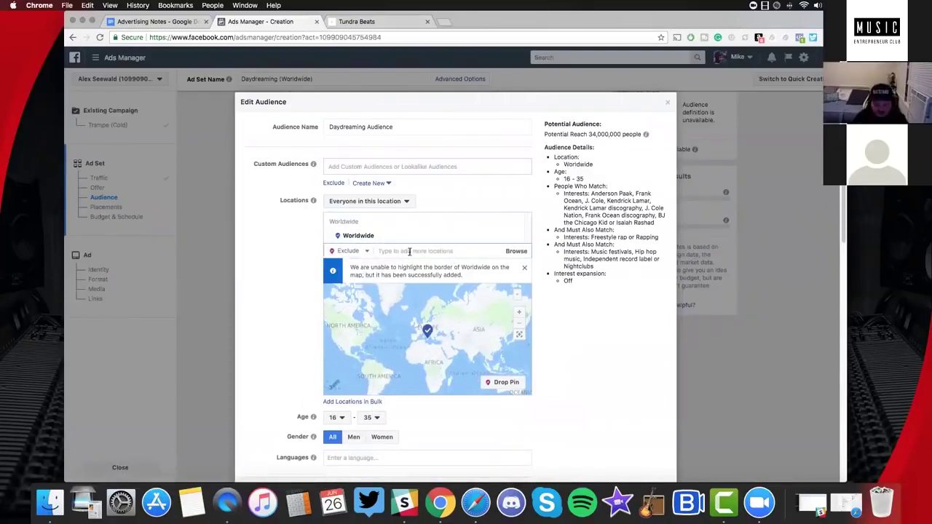
{"action": "type", "text": "Russia"}
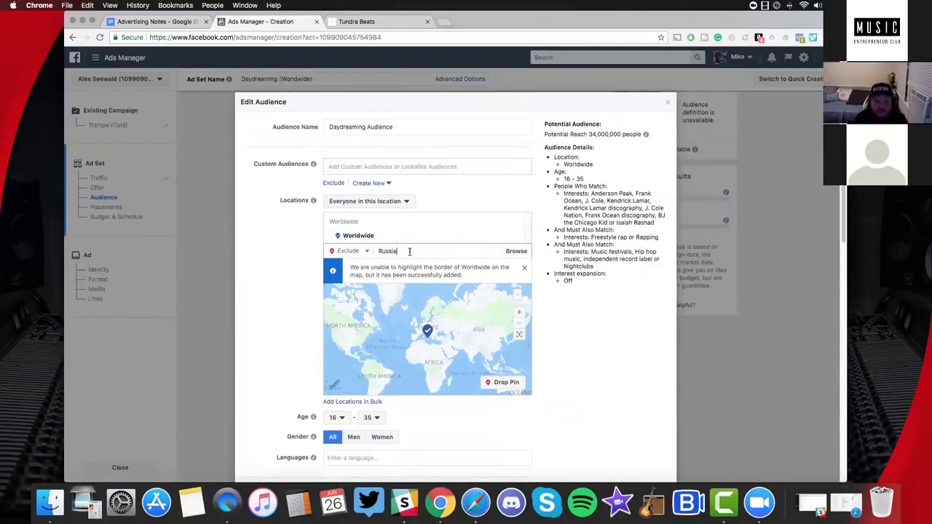
{"action": "left_click", "coordinate": [374, 265]}
{"action": "left_click", "coordinate": [367, 282]}
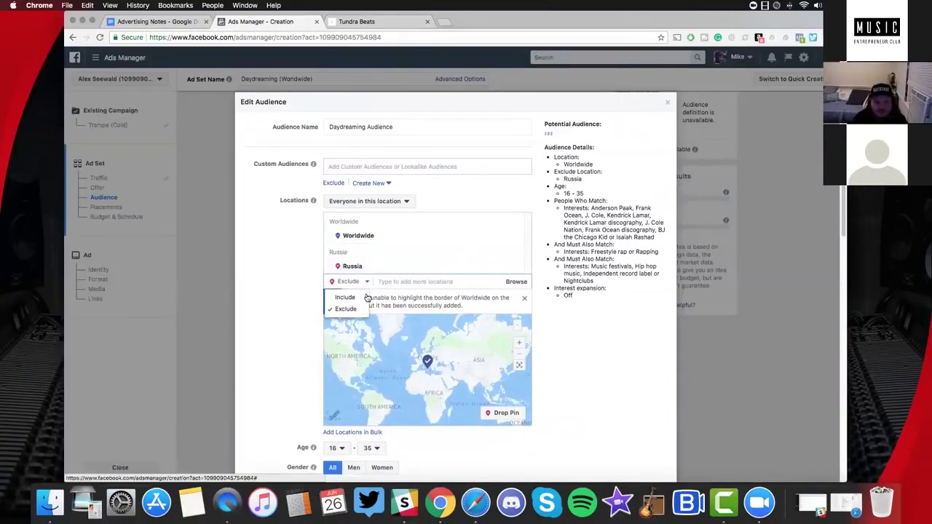
{"action": "left_click", "coordinate": [412, 282]}
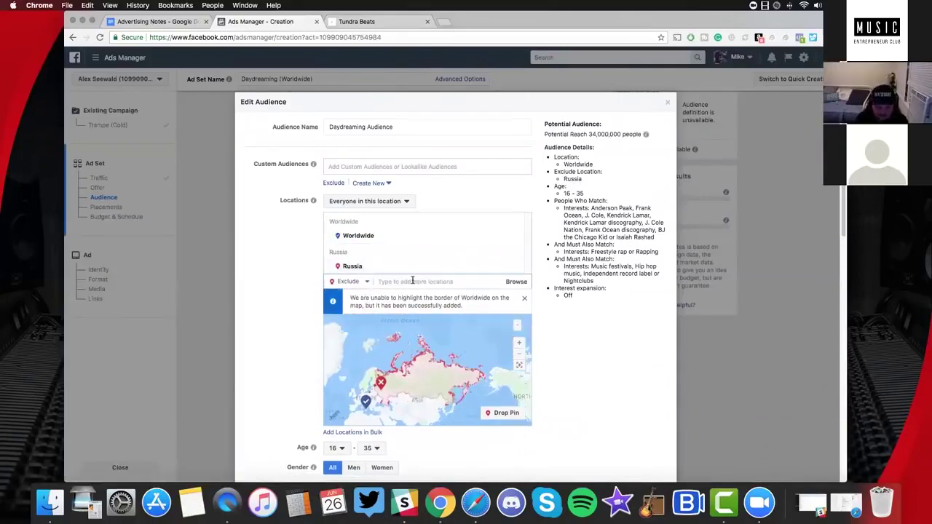
{"action": "type", "text": "asia"}
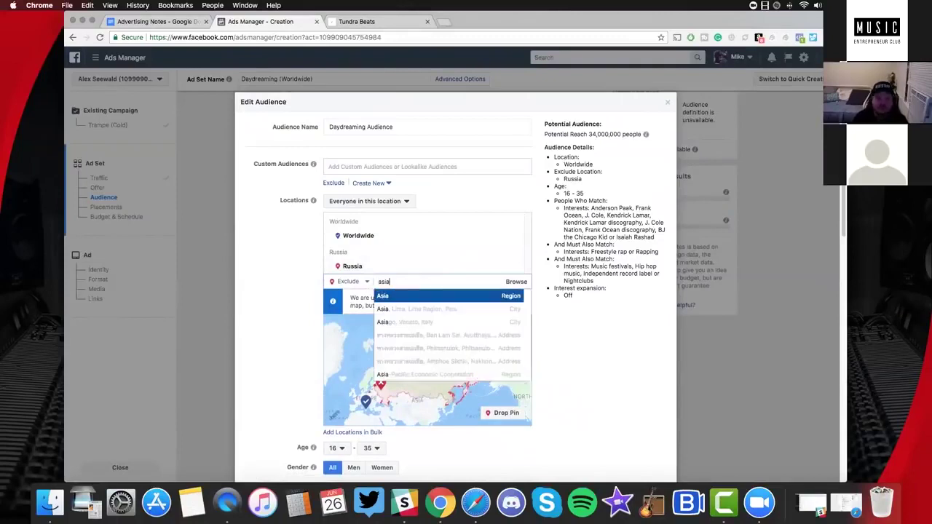
{"action": "left_click", "coordinate": [393, 294]}
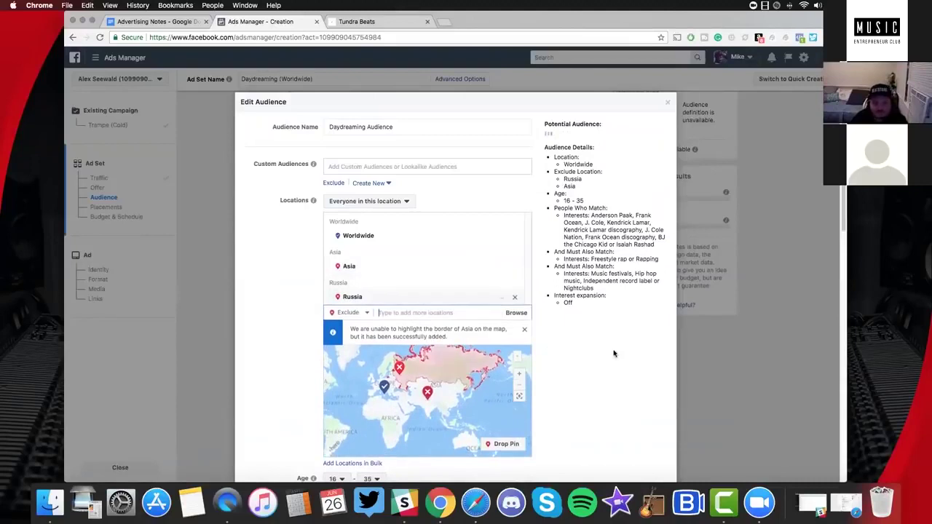
Add a Facebook Pages connection to the audience, set to exclude people who like your Page
{"action": "scroll", "coordinate": [470, 193], "scroll_direction": "down", "scroll_amount": 2}
{"action": "scroll", "coordinate": [472, 194], "scroll_direction": "down", "scroll_amount": 2}
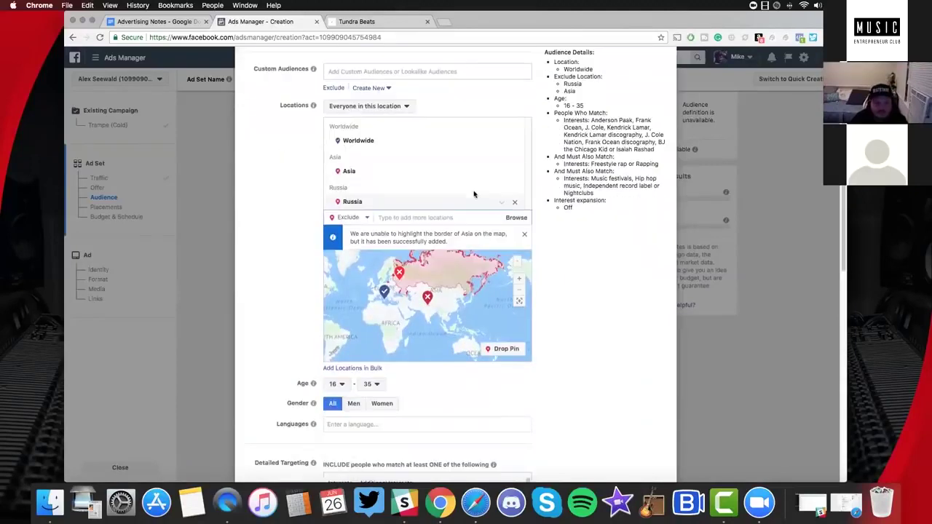
{"action": "scroll", "coordinate": [503, 270], "scroll_direction": "down", "scroll_amount": 5}
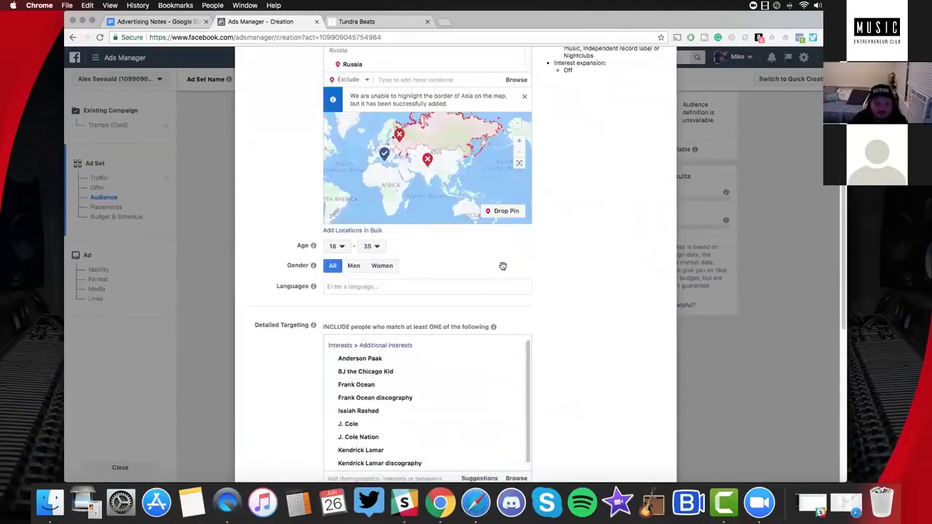
{"action": "scroll", "coordinate": [503, 266], "scroll_direction": "up", "scroll_amount": 5}
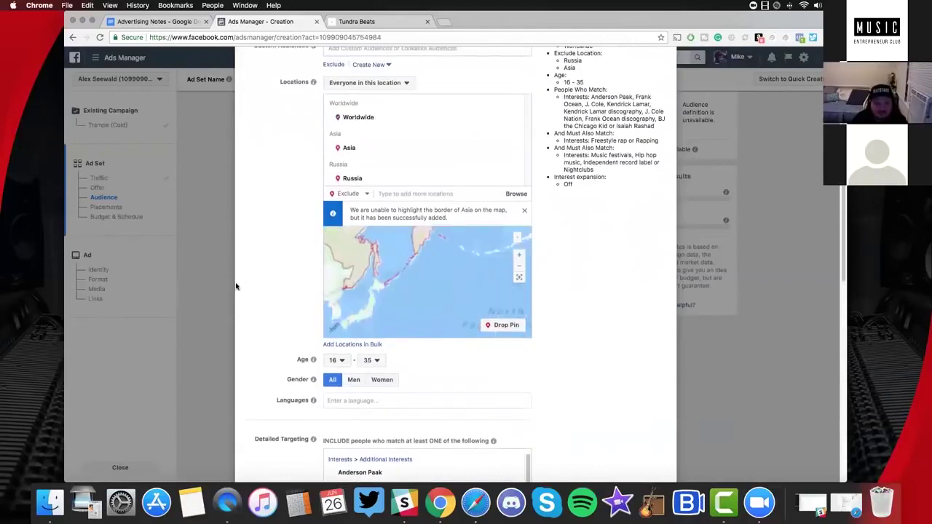
{"action": "scroll", "coordinate": [279, 243], "scroll_direction": "down", "scroll_amount": 4}
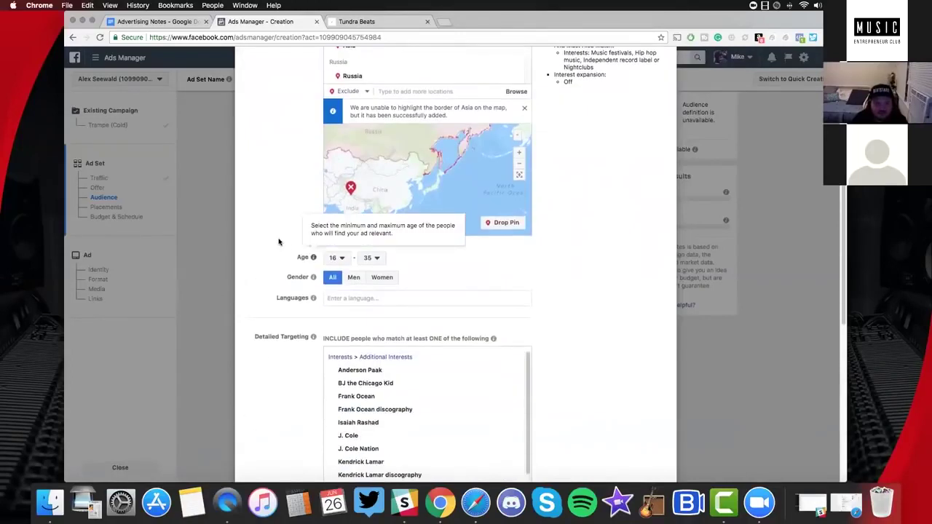
{"action": "scroll", "coordinate": [279, 244], "scroll_direction": "down", "scroll_amount": 13}
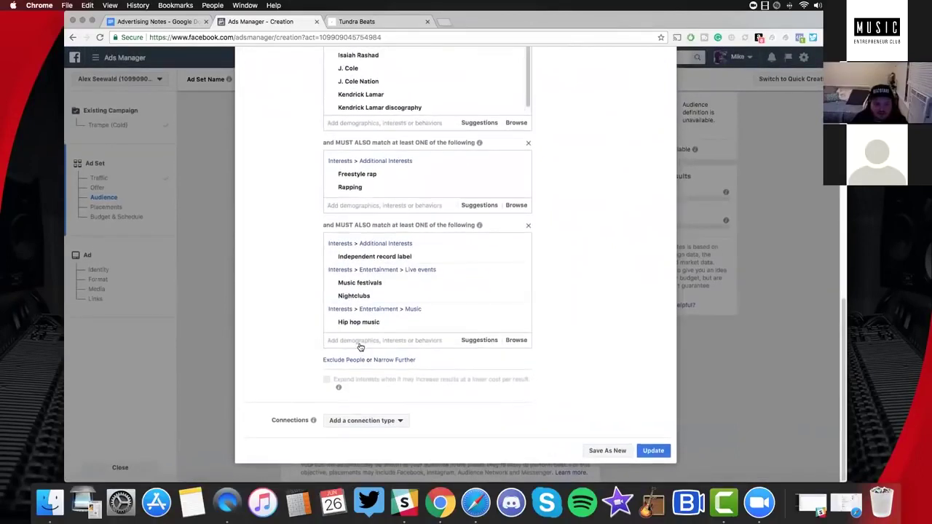
{"action": "left_click", "coordinate": [364, 420]}
{"action": "key", "text": "Return"}
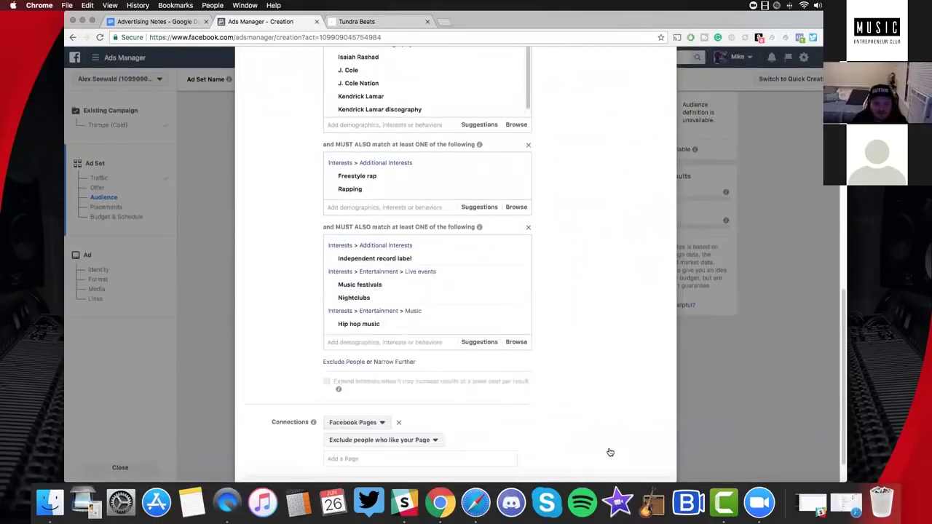
Save the edited audience as a new audience named "Daydreaming Audience (Worldwide)"
{"action": "left_click", "coordinate": [608, 450]}
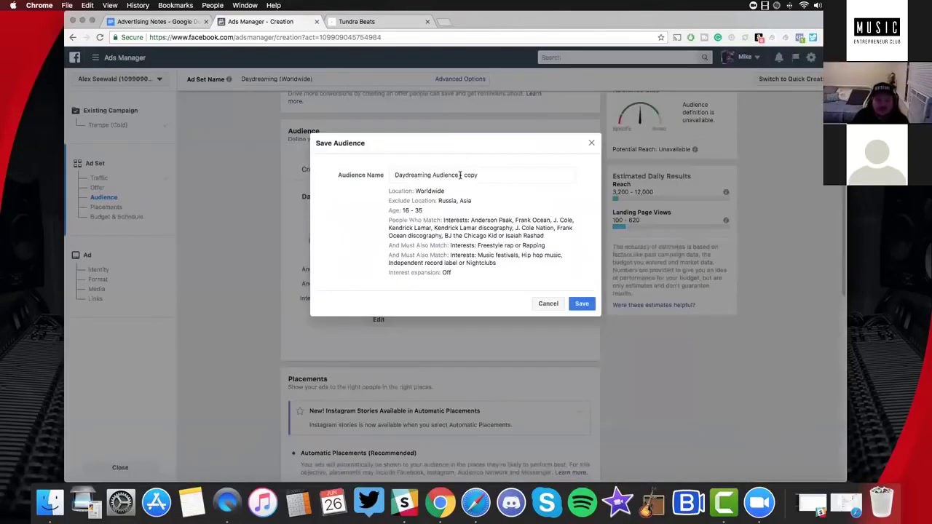
{"action": "left_click_drag", "start_coordinate": [460, 176], "coordinate": [478, 176]}
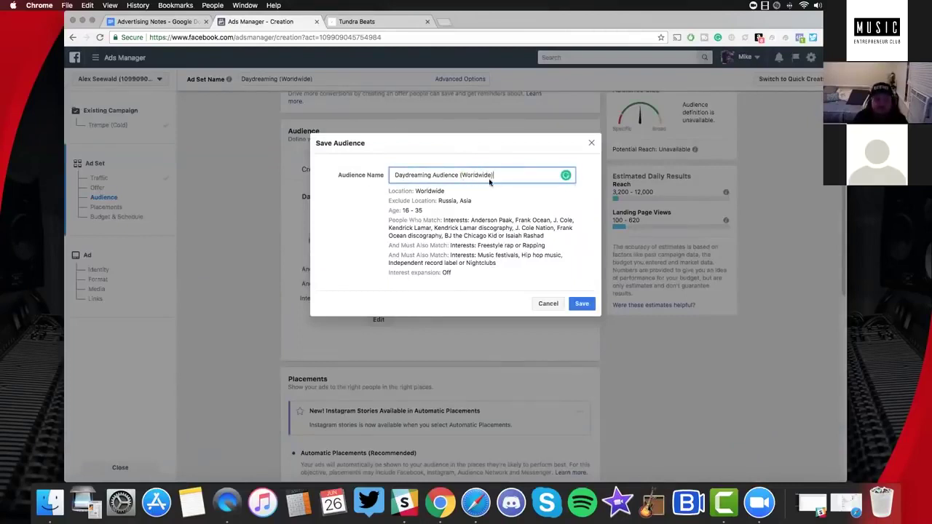
{"action": "left_click", "coordinate": [583, 304]}
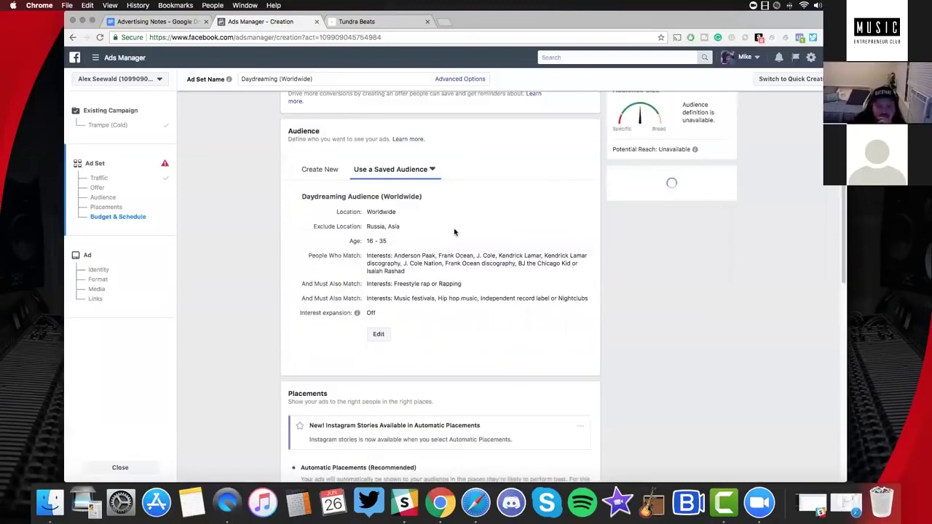
Switch to manual placements and remove the Facebook Right Column, Audience Network and Messenger placements
{"action": "scroll", "coordinate": [454, 233], "scroll_direction": "up", "scroll_amount": 5}
{"action": "scroll", "coordinate": [455, 233], "scroll_direction": "down", "scroll_amount": 5}
{"action": "scroll", "coordinate": [455, 232], "scroll_direction": "down", "scroll_amount": 5}
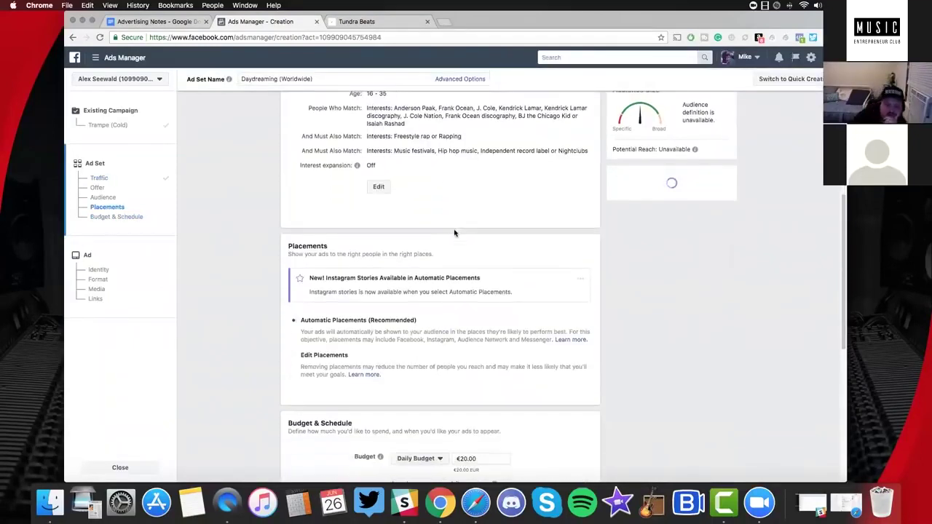
{"action": "left_click", "coordinate": [308, 218]}
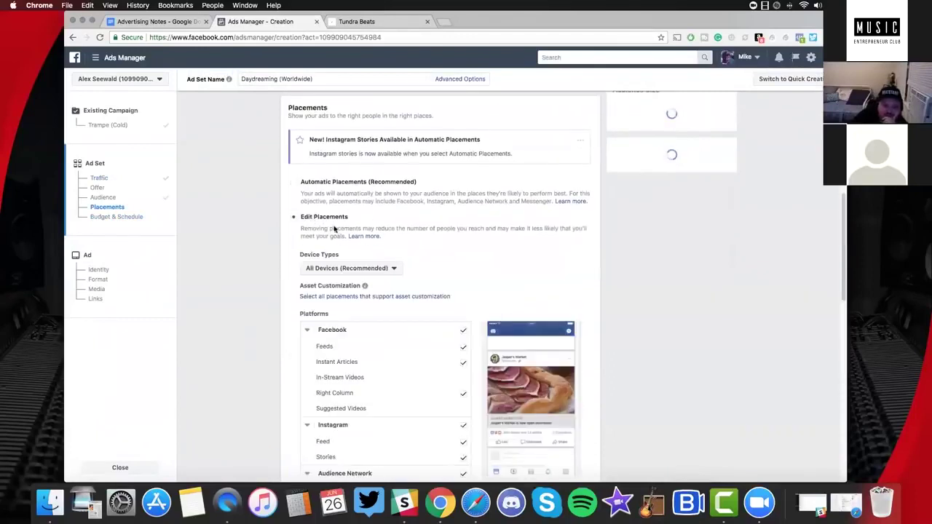
{"action": "scroll", "coordinate": [438, 289], "scroll_direction": "down", "scroll_amount": 3}
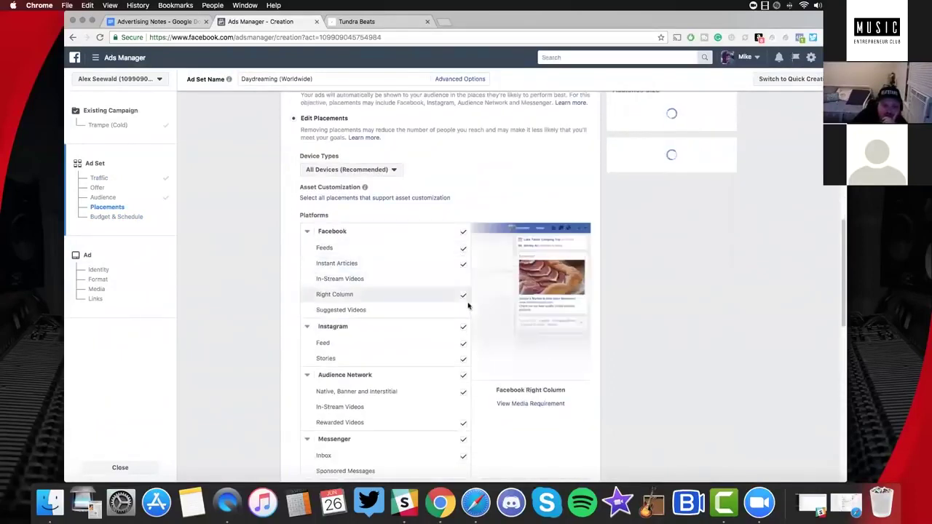
{"action": "left_click", "coordinate": [464, 299]}
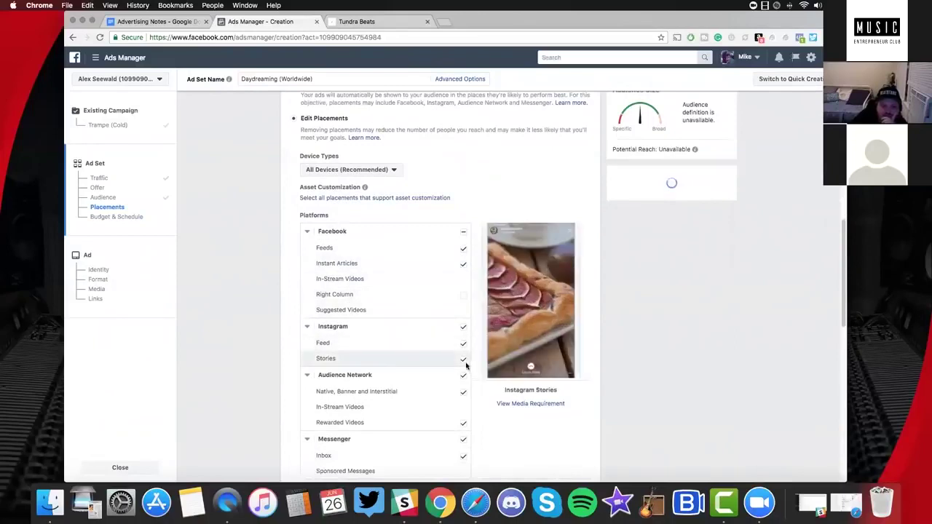
{"action": "left_click", "coordinate": [462, 376]}
{"action": "left_click", "coordinate": [464, 442]}
Set the ad set's daily budget to €1.00
{"action": "scroll", "coordinate": [444, 437], "scroll_direction": "down", "scroll_amount": 2}
{"action": "scroll", "coordinate": [456, 430], "scroll_direction": "down", "scroll_amount": 3}
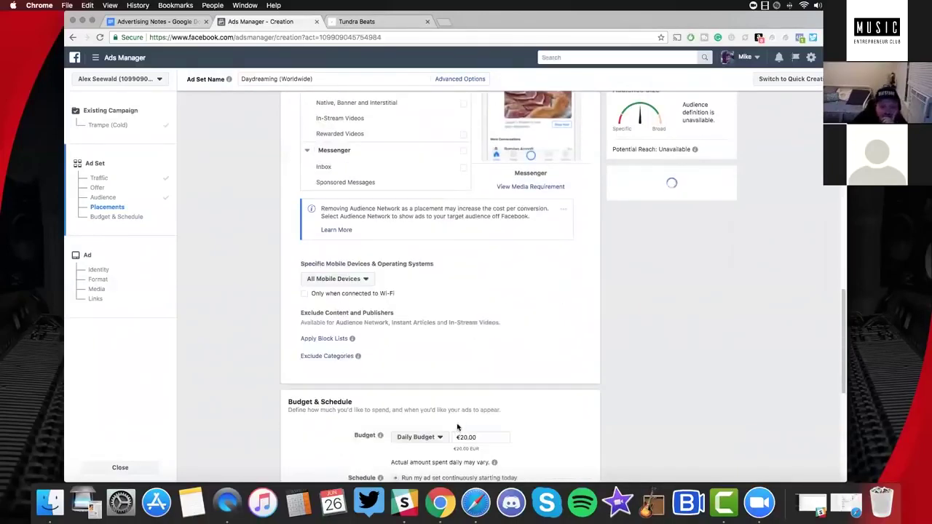
{"action": "scroll", "coordinate": [435, 316], "scroll_direction": "down", "scroll_amount": 2}
{"action": "left_click", "coordinate": [487, 318]}
{"action": "type", "text": "1"}
{"action": "left_click", "coordinate": [537, 340]}
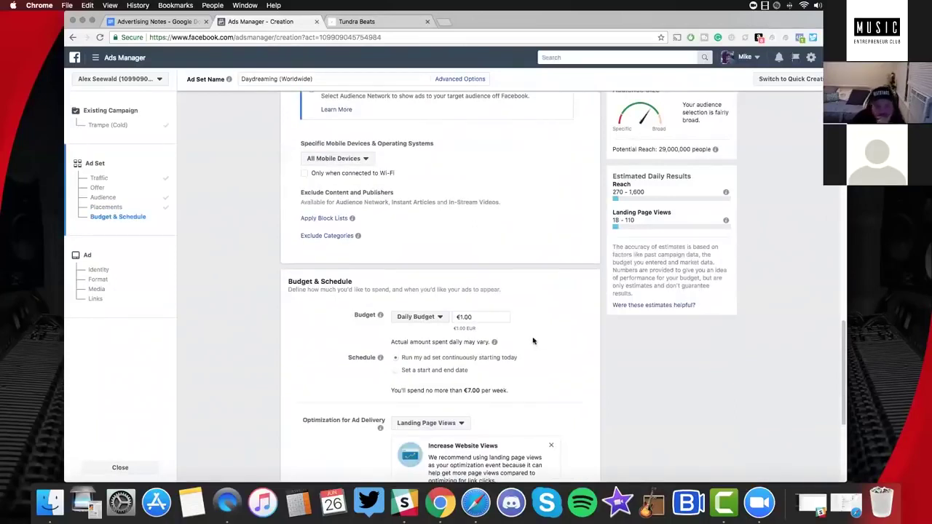
Continue from the ad set's budget settings to the ad level and select Tundra Beats as the Facebook Page
{"action": "scroll", "coordinate": [534, 340], "scroll_direction": "down", "scroll_amount": 3}
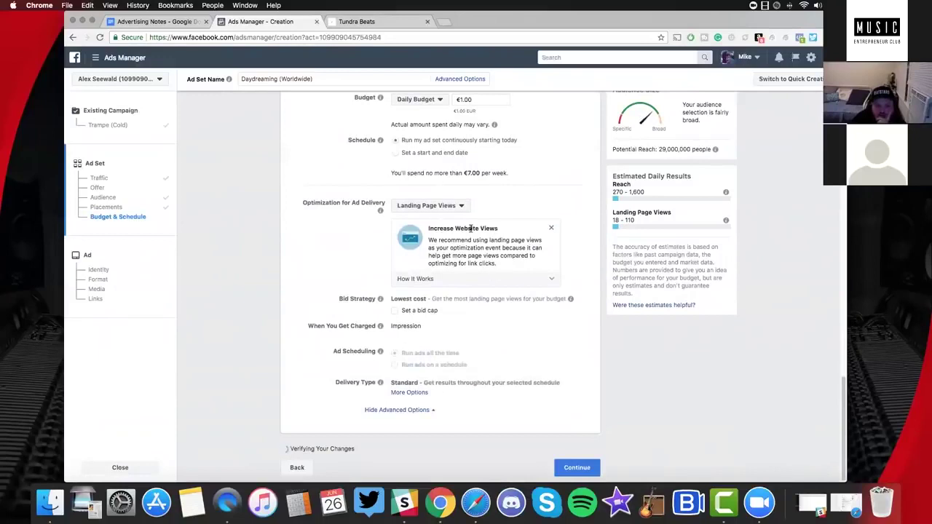
{"action": "left_click", "coordinate": [558, 472]}
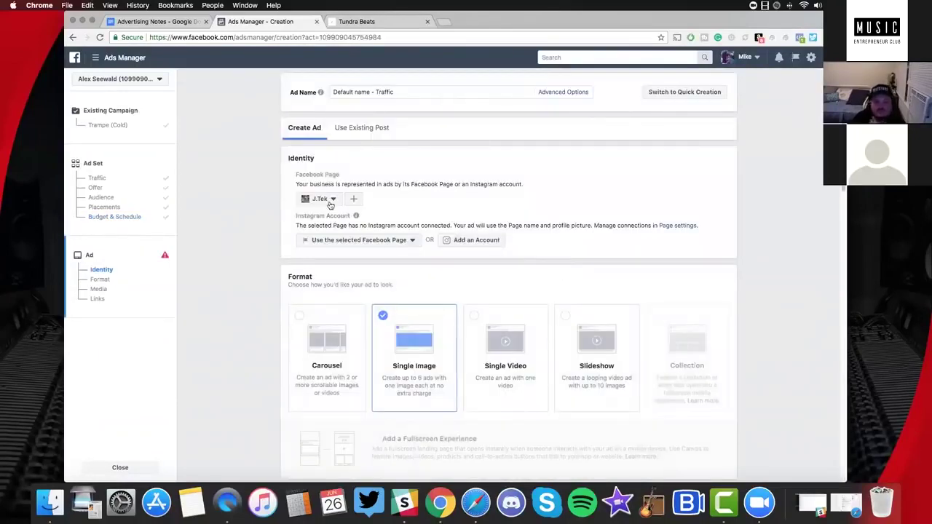
{"action": "left_click", "coordinate": [330, 201]}
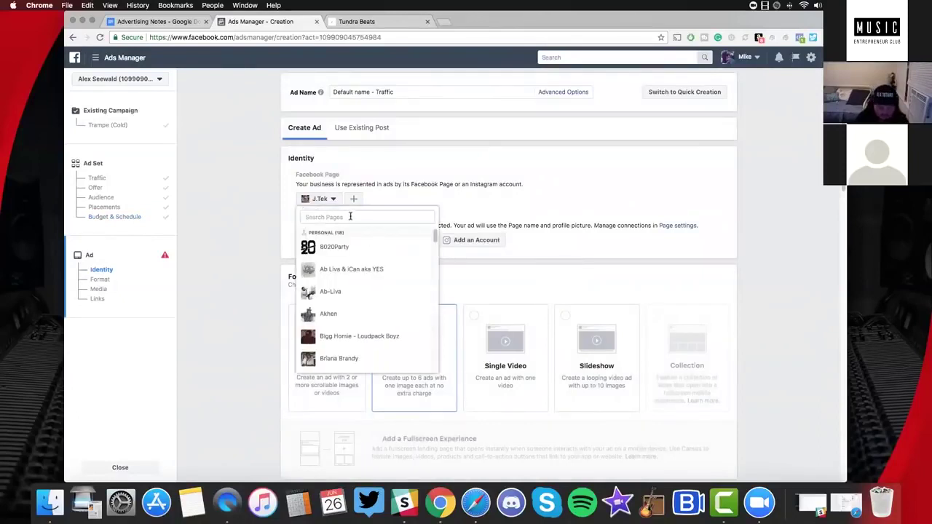
{"action": "type", "text": "tund"}
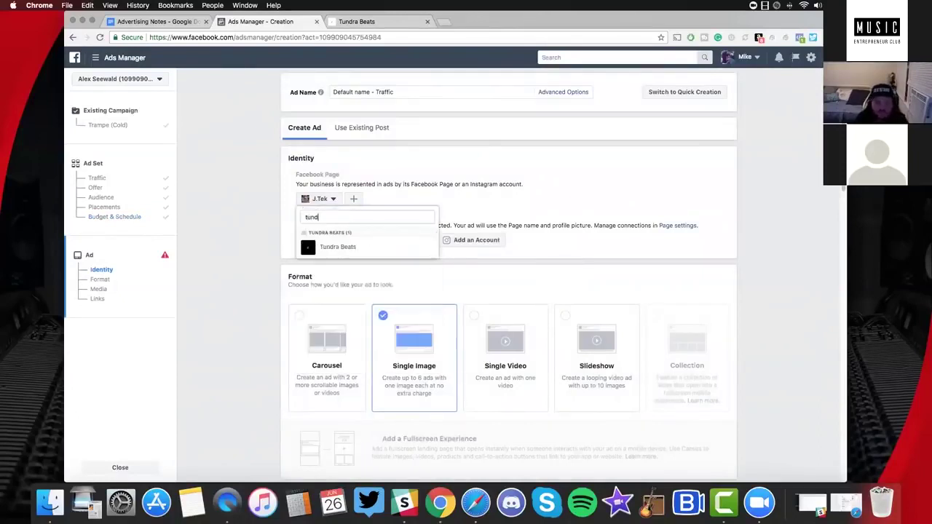
{"action": "left_click", "coordinate": [354, 248]}
Name the ad Daydreaming (Worldwide) and set it to use an existing post
{"action": "mouse_move", "coordinate": [318, 91]}
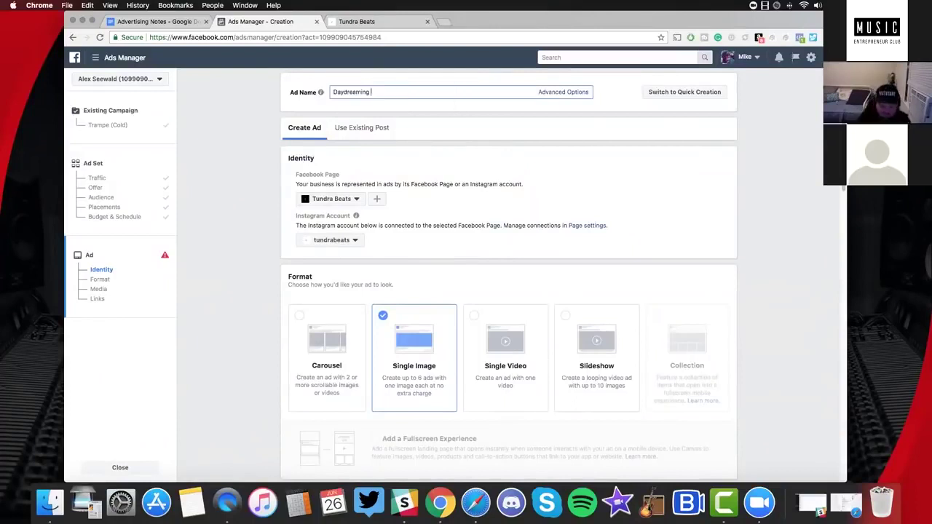
{"action": "type", "text": "(Worldwide)"}
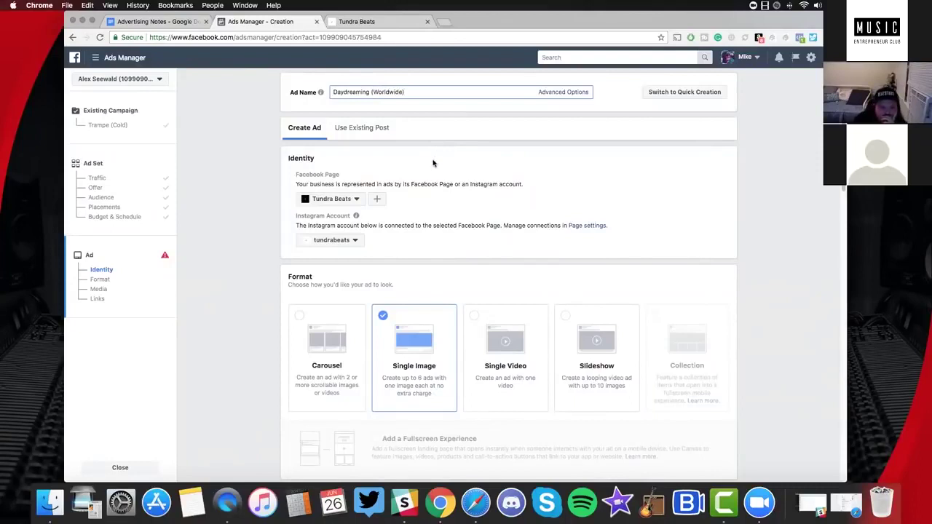
{"action": "scroll", "coordinate": [379, 109], "scroll_direction": "down", "scroll_amount": 1}
{"action": "left_click", "coordinate": [362, 102]}
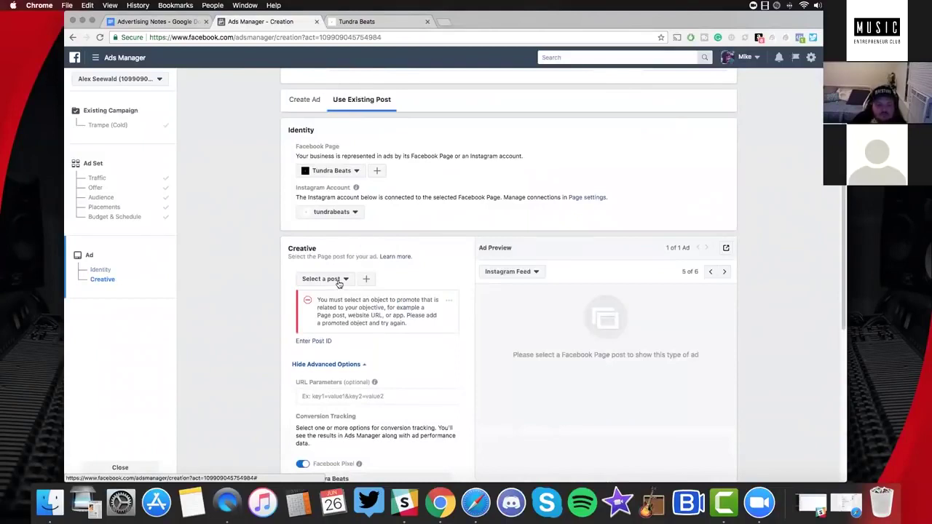
Look through the Tundra Beats page posts available for the ad's creative
{"action": "left_click", "coordinate": [339, 279]}
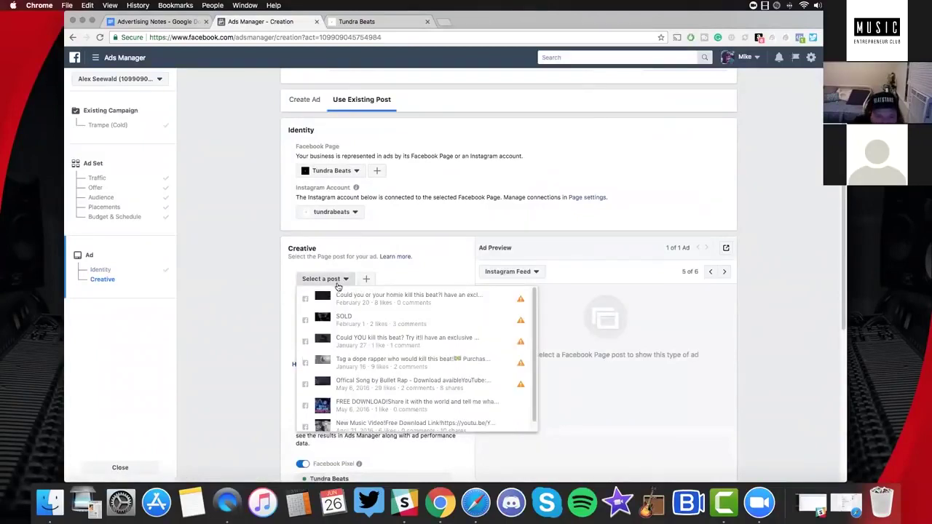
{"action": "scroll", "coordinate": [308, 333], "scroll_direction": "down", "scroll_amount": 1}
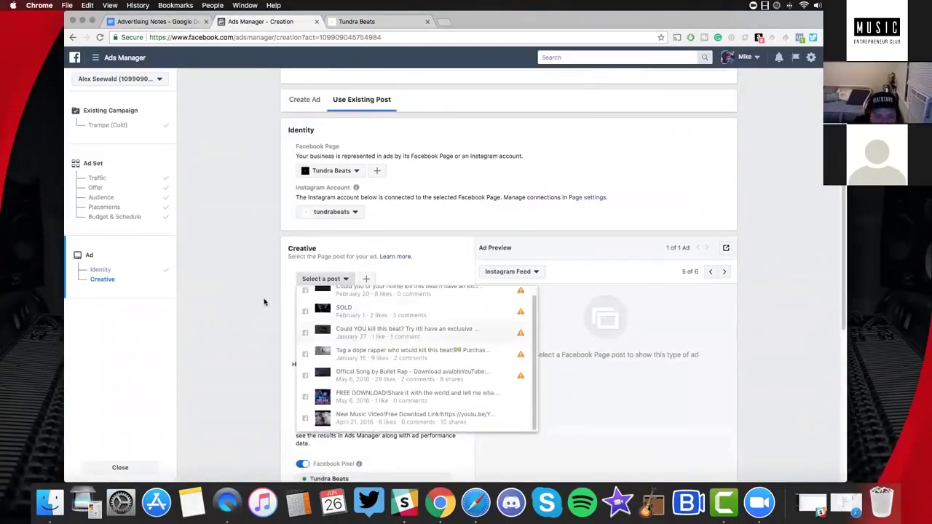
{"action": "left_click", "coordinate": [339, 280]}
{"action": "left_click", "coordinate": [339, 279]}
{"action": "left_click", "coordinate": [338, 284]}
{"action": "left_click", "coordinate": [338, 284]}
{"action": "left_click", "coordinate": [399, 256]}
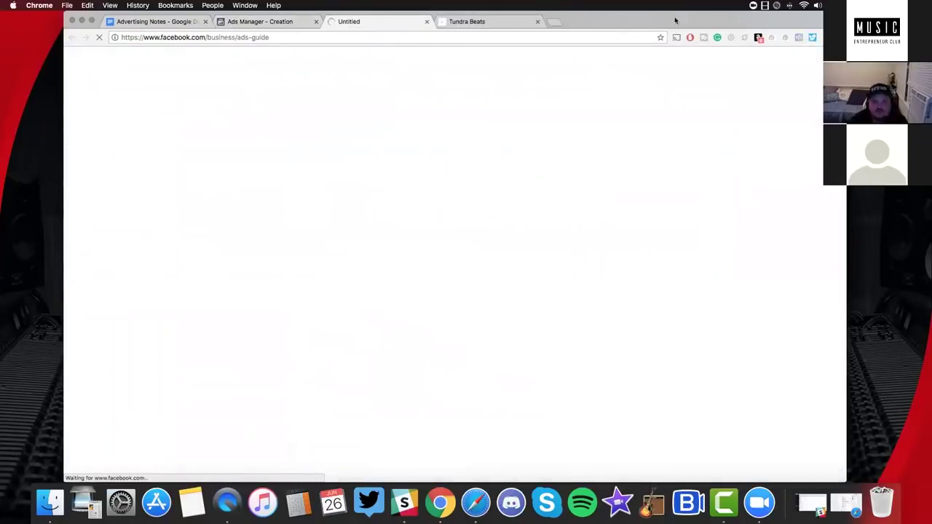
{"action": "left_click_drag", "start_coordinate": [656, 27], "coordinate": [657, 69]}
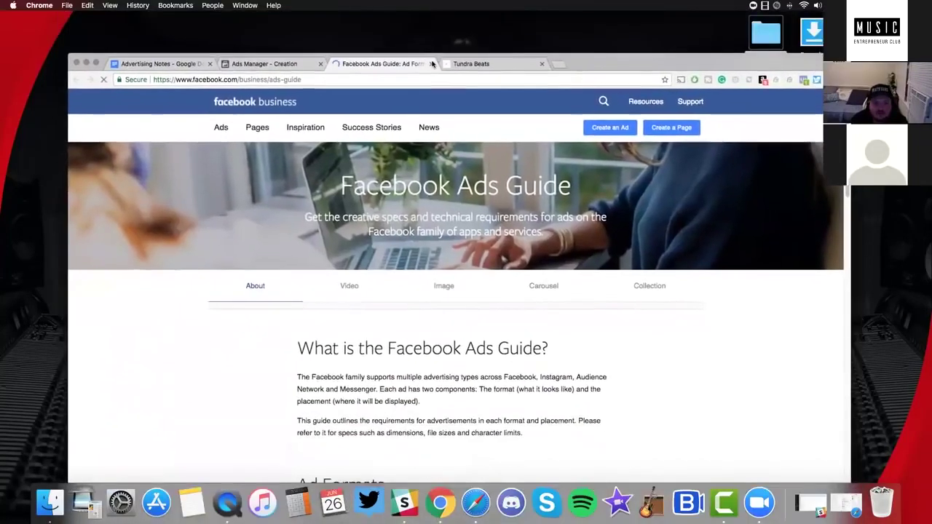
{"action": "left_click", "coordinate": [429, 64]}
Load Facebook in a separate browser tab and open Ads Manager from the home page
{"action": "left_click", "coordinate": [449, 64]}
{"action": "type", "text": "facebook.com/"}
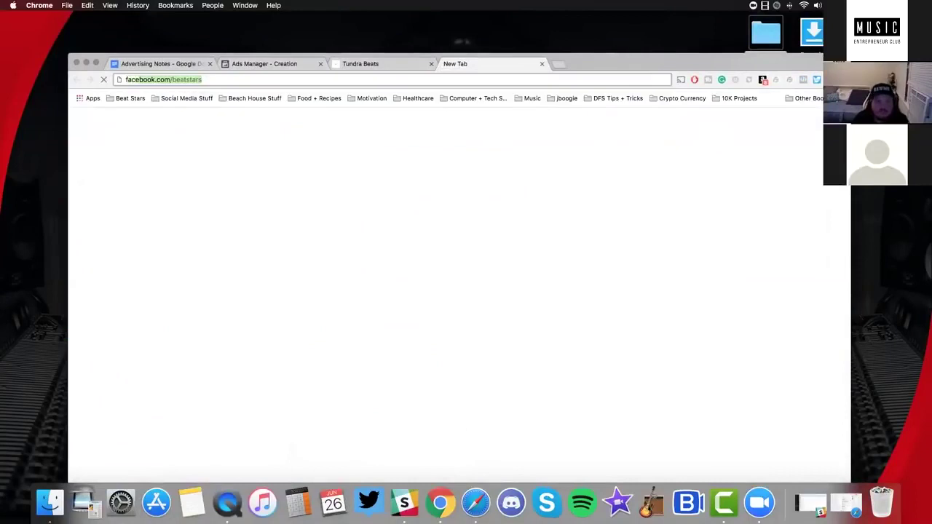
{"action": "key", "text": "Return"}
{"action": "left_click_drag", "start_coordinate": [582, 64], "coordinate": [572, 40]}
{"action": "left_click_drag", "start_coordinate": [495, 45], "coordinate": [403, 64]}
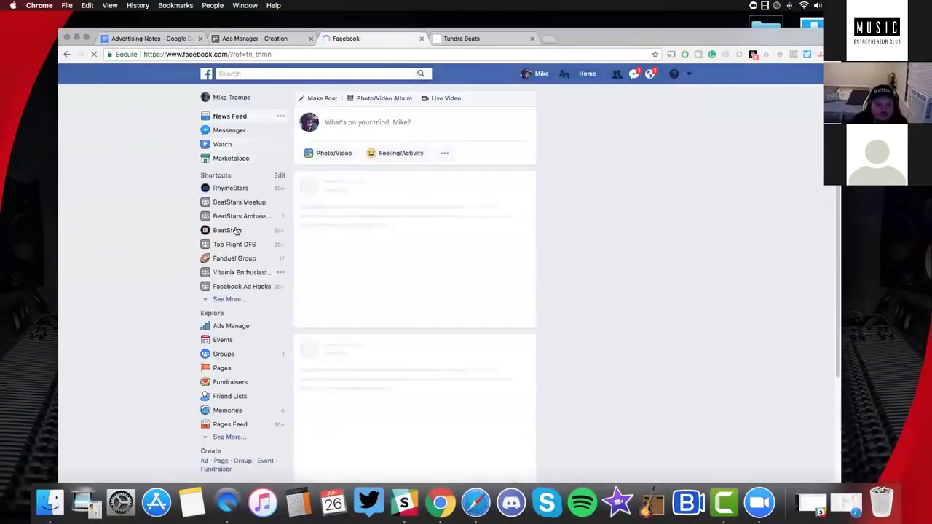
{"action": "left_click", "coordinate": [243, 328]}
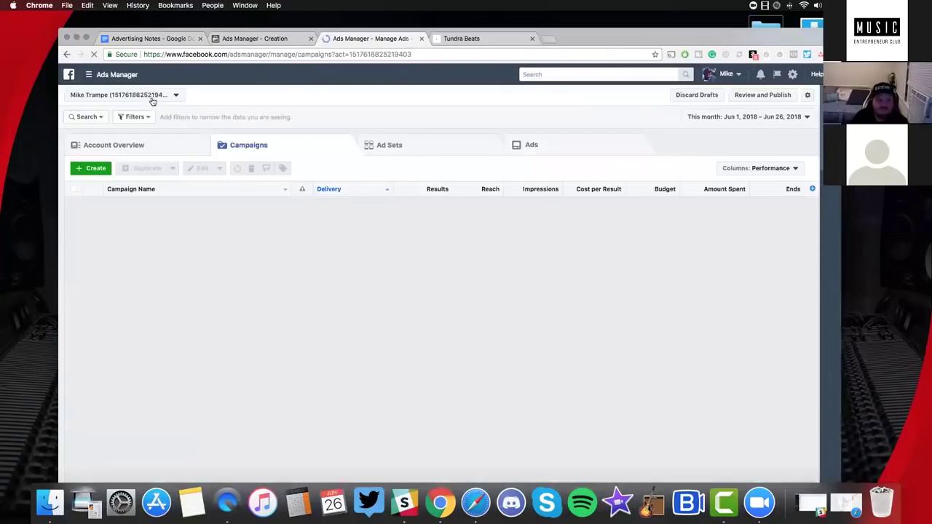
Search the ad accounts for "tundra", clear the search, and switch to the client's account being used for the new ad
{"action": "left_click", "coordinate": [153, 101]}
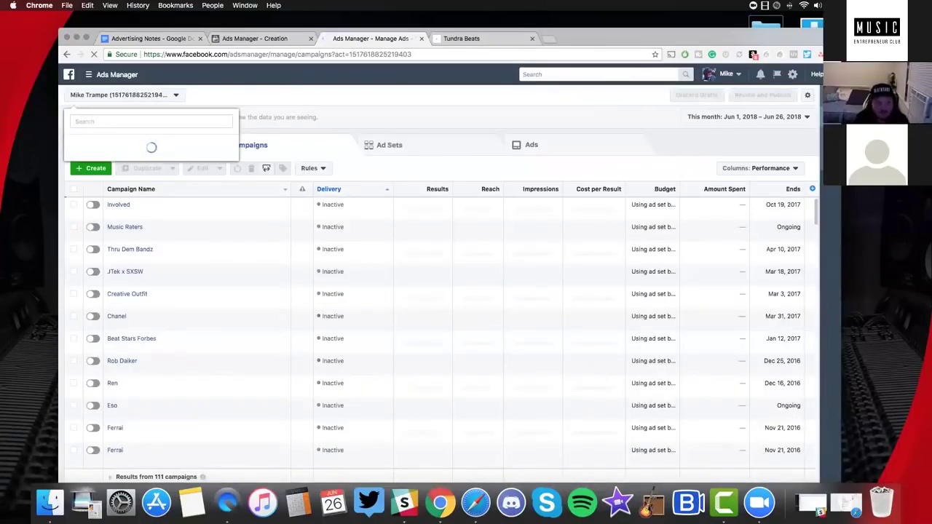
{"action": "type", "text": "tundra"}
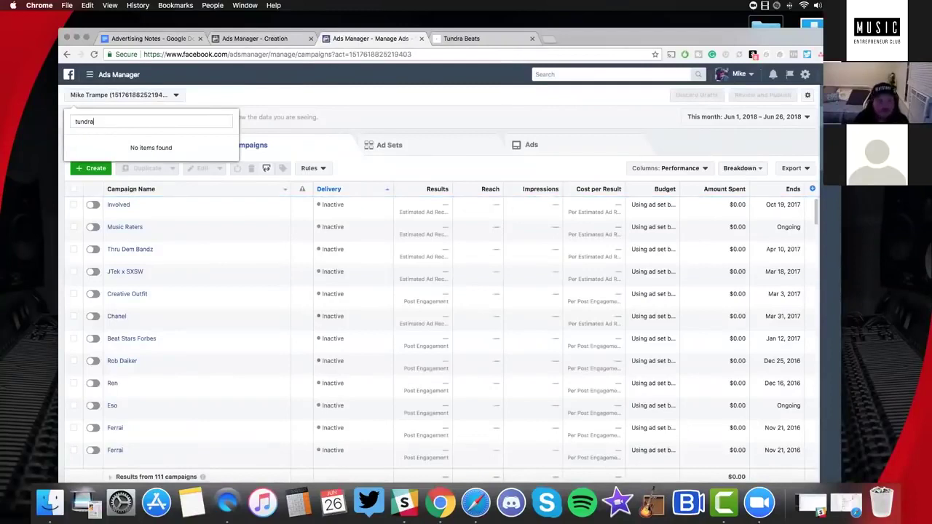
{"action": "key", "text": "BackSpace"}
{"action": "key", "text": "BackSpace"}
{"action": "key", "text": "BackSpace"}
{"action": "key", "text": "BackSpace"}
{"action": "key", "text": "BackSpace"}
{"action": "key", "text": "BackSpace"}
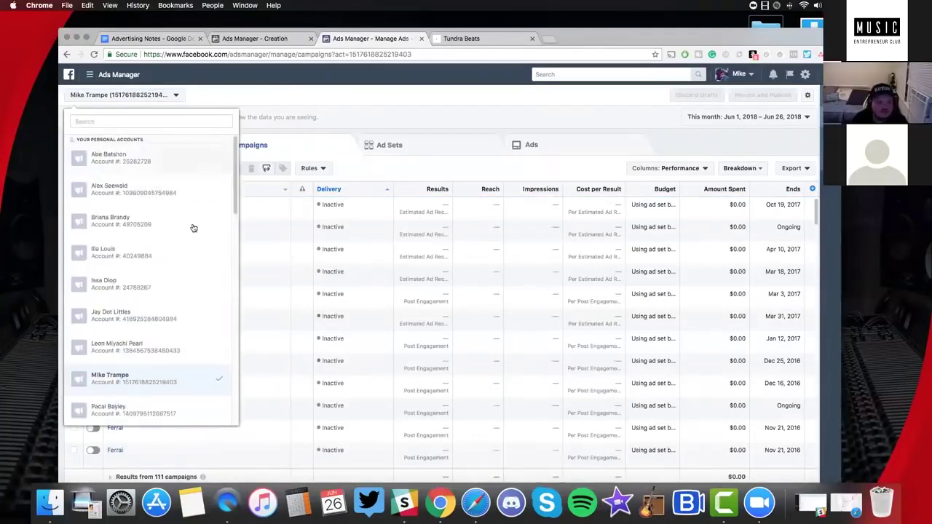
{"action": "left_click", "coordinate": [109, 189]}
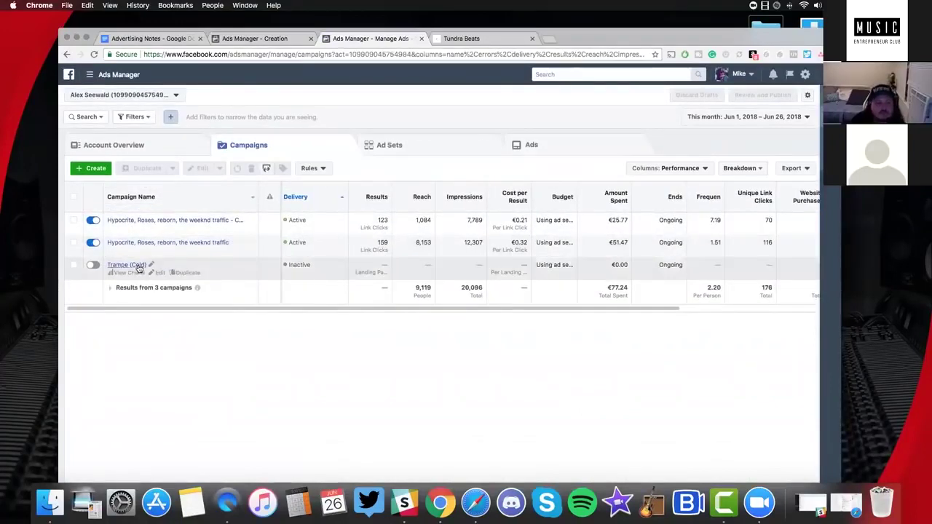
Open the Daydreaming (North America) ad in the inactive Cold campaign and display its Facebook post with comments
{"action": "left_click", "coordinate": [137, 266]}
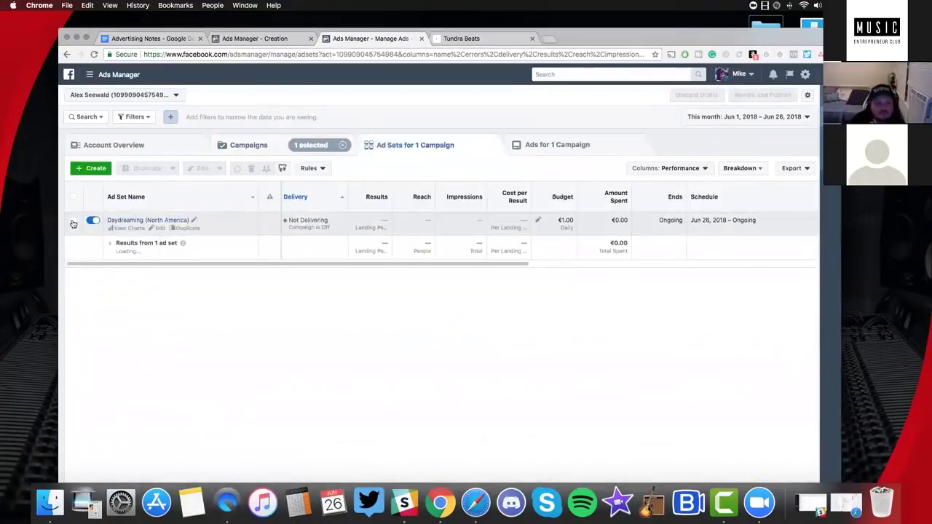
{"action": "left_click", "coordinate": [147, 220]}
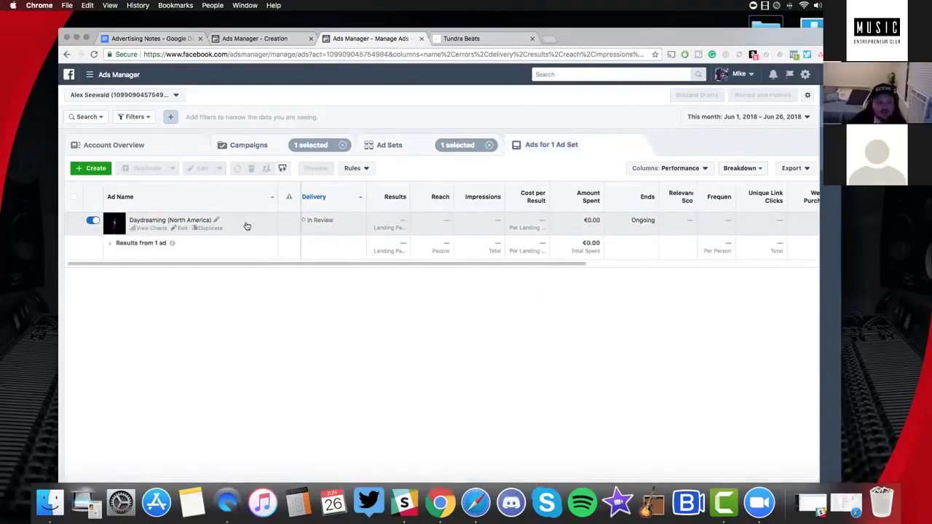
{"action": "left_click", "coordinate": [251, 224]}
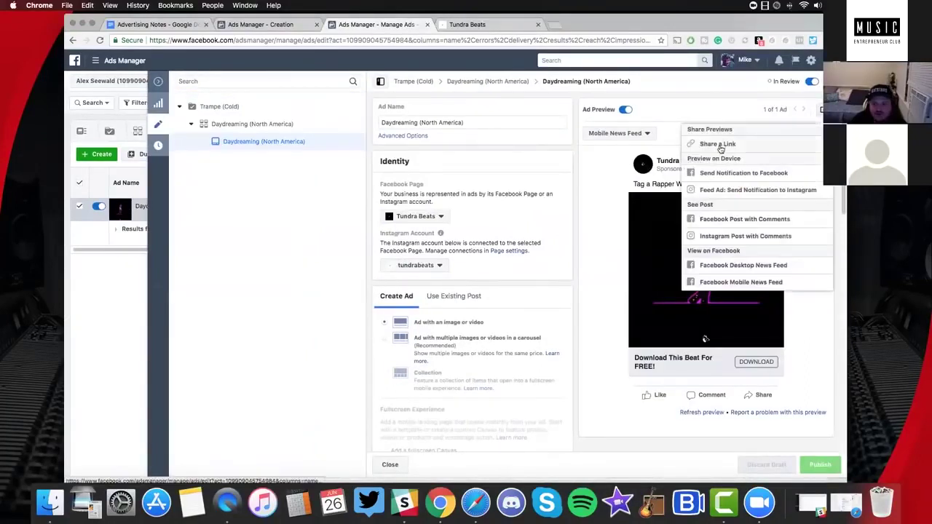
{"action": "left_click", "coordinate": [736, 219]}
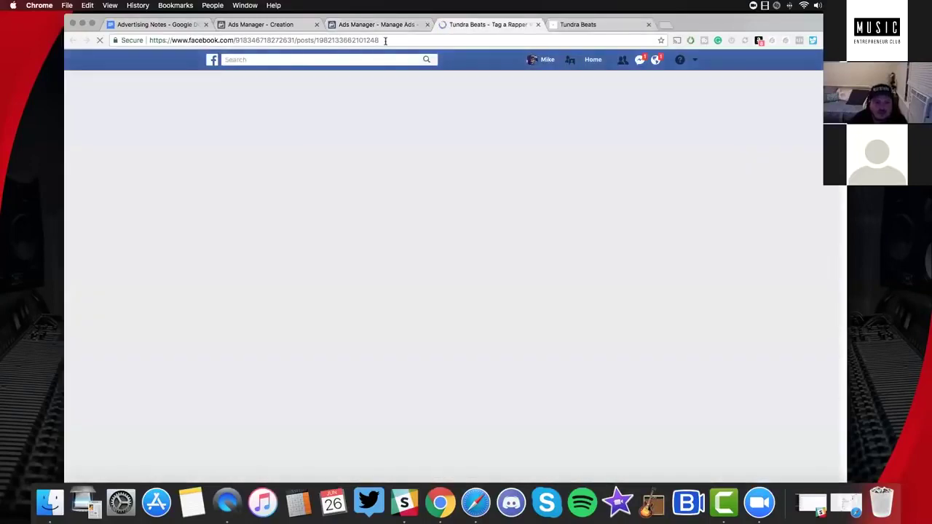
Copy the post ID from the Facebook post's URL and submit it as the existing post for the Daydreaming (Worldwide) ad
{"action": "double_click", "coordinate": [331, 40]}
{"action": "key", "text": "super+c"}
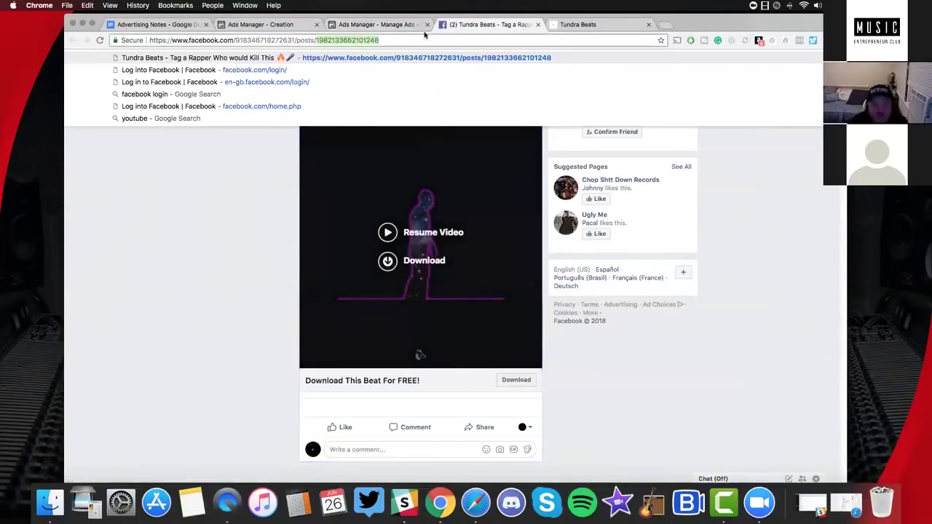
{"action": "left_click", "coordinate": [375, 24]}
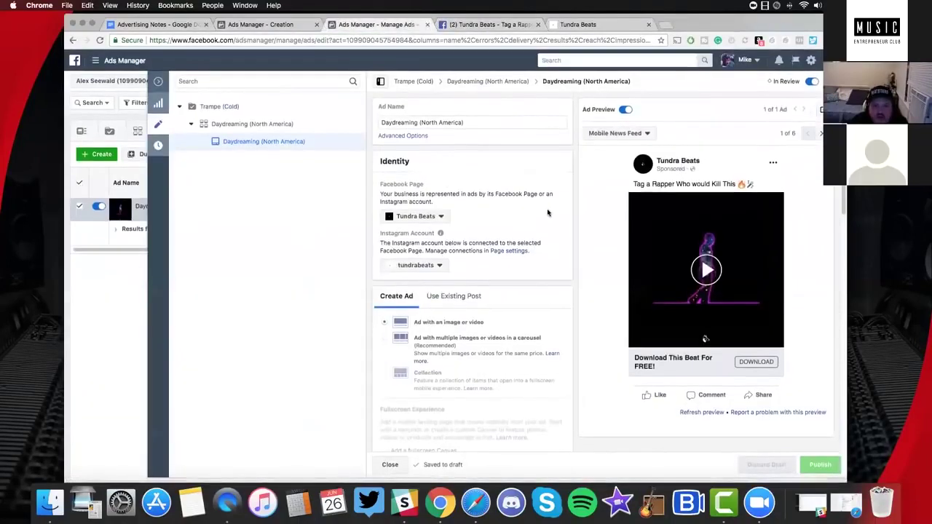
{"action": "left_click", "coordinate": [282, 24]}
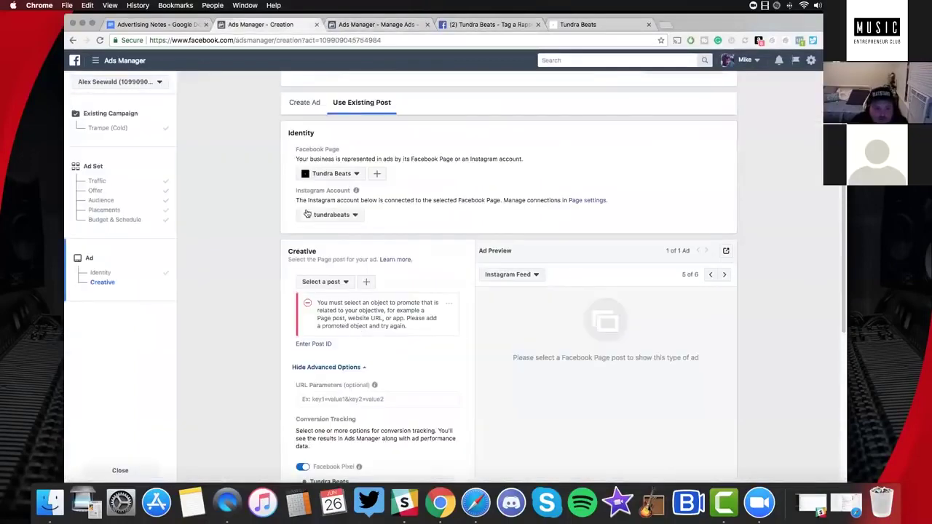
{"action": "left_click", "coordinate": [323, 343]}
{"action": "key", "text": "super+v"}
{"action": "left_click", "coordinate": [399, 348]}
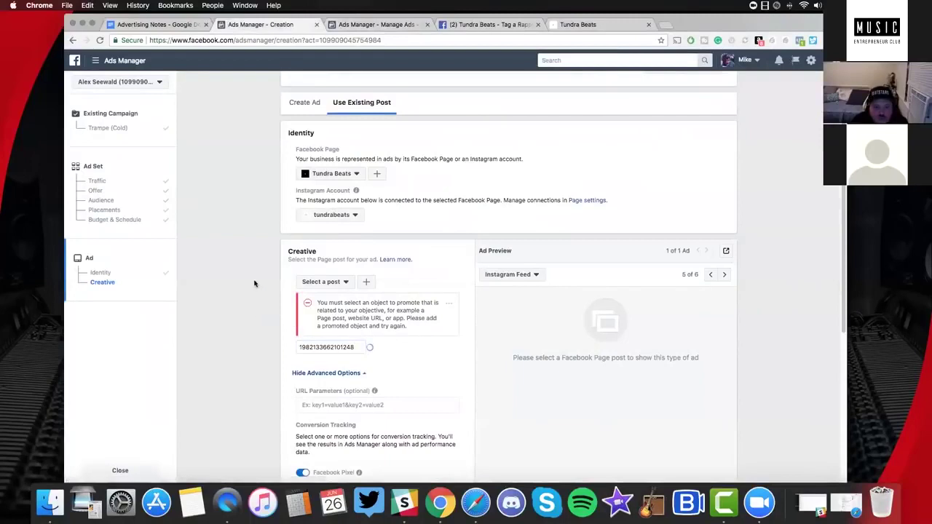
{"action": "left_click", "coordinate": [427, 25]}
Examine the Daydreaming (Worldwide) ad's identity, creative and tracking settings along with its Instagram Feed preview
{"action": "scroll", "coordinate": [690, 306], "scroll_direction": "down", "scroll_amount": 2}
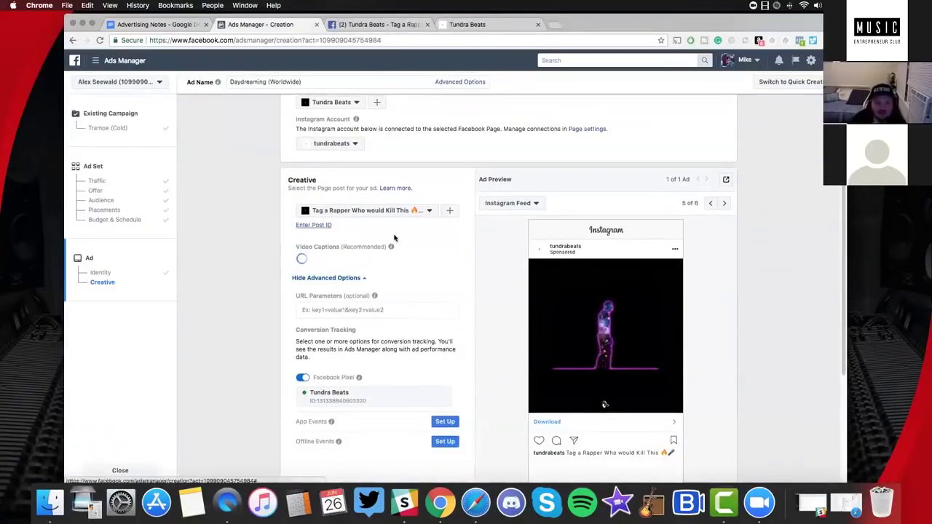
{"action": "scroll", "coordinate": [685, 274], "scroll_direction": "down", "scroll_amount": 2}
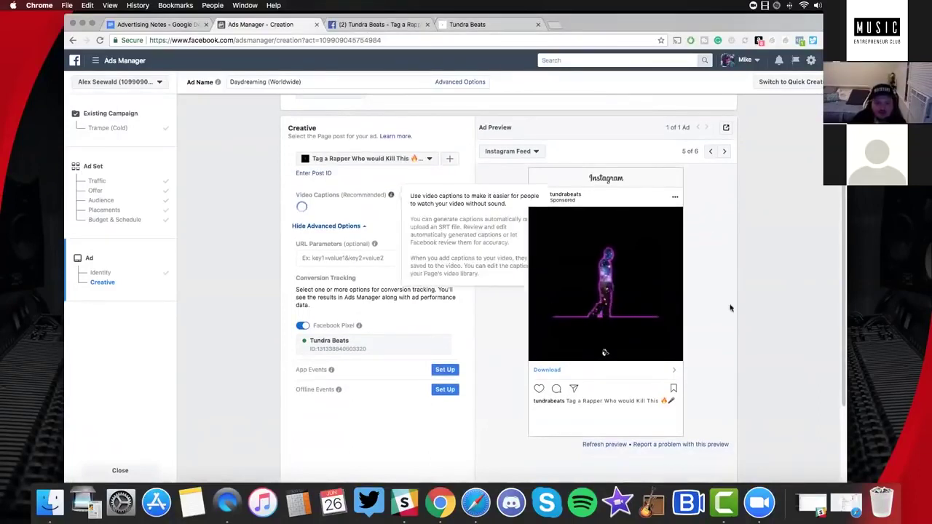
{"action": "scroll", "coordinate": [474, 255], "scroll_direction": "up", "scroll_amount": 2}
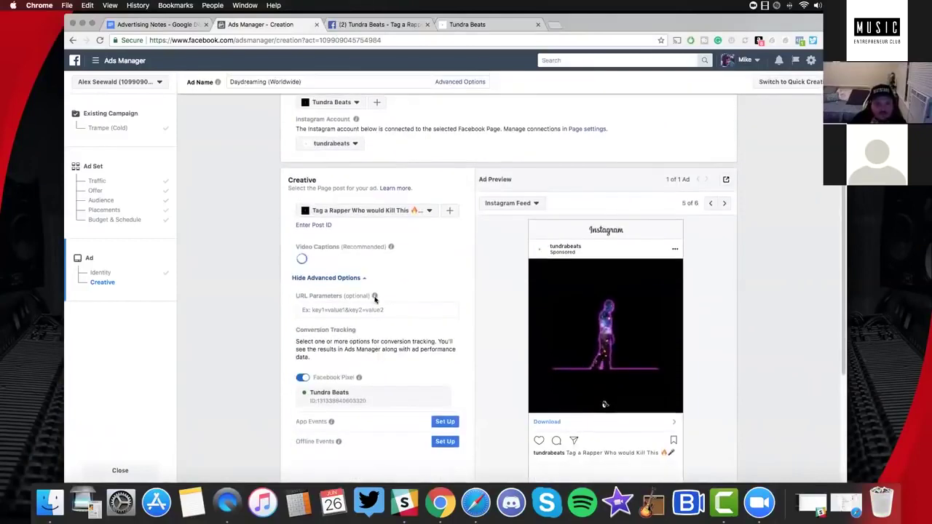
{"action": "scroll", "coordinate": [389, 366], "scroll_direction": "down", "scroll_amount": 2}
{"action": "scroll", "coordinate": [435, 291], "scroll_direction": "up", "scroll_amount": 5}
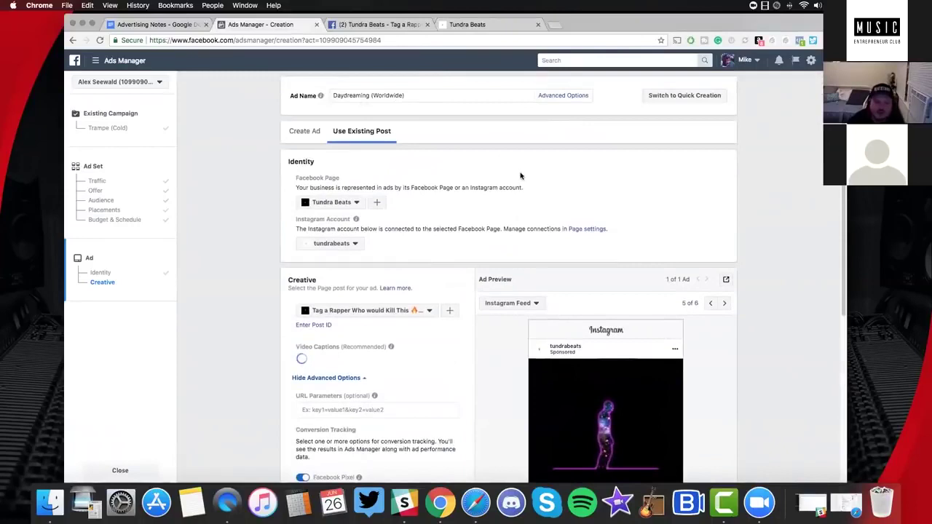
{"action": "scroll", "coordinate": [521, 176], "scroll_direction": "down", "scroll_amount": 5}
{"action": "scroll", "coordinate": [399, 100], "scroll_direction": "up", "scroll_amount": 5}
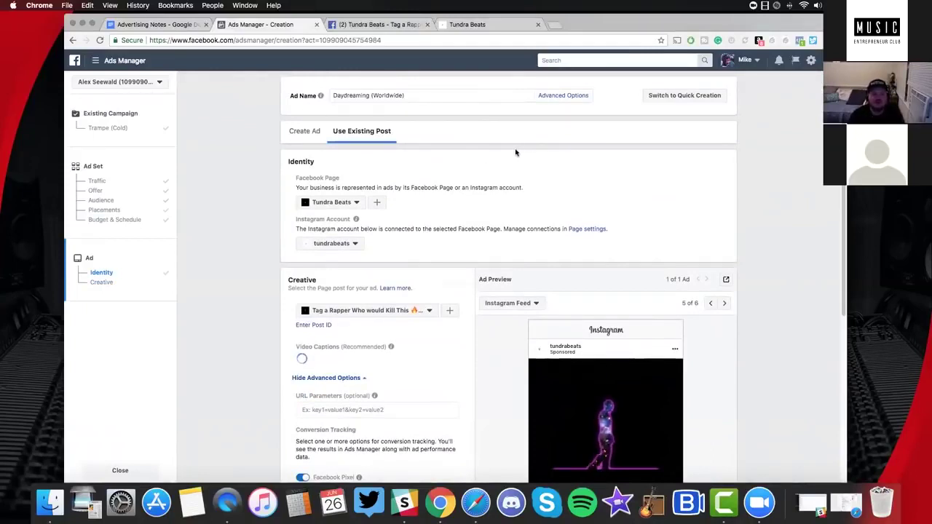
Review the summary of the Daydreaming (Worldwide) ad set and ad, and save them to draft
{"action": "scroll", "coordinate": [512, 155], "scroll_direction": "down", "scroll_amount": 5}
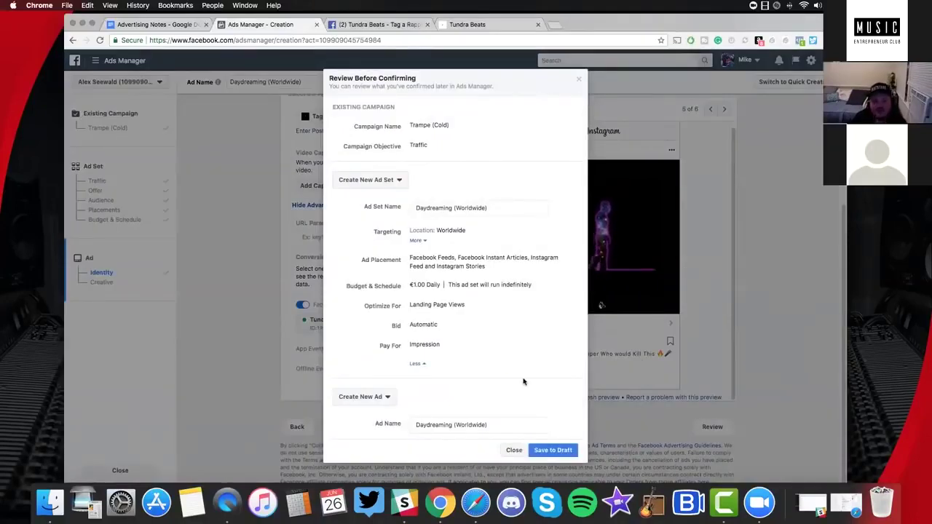
{"action": "scroll", "coordinate": [499, 348], "scroll_direction": "down", "scroll_amount": 1}
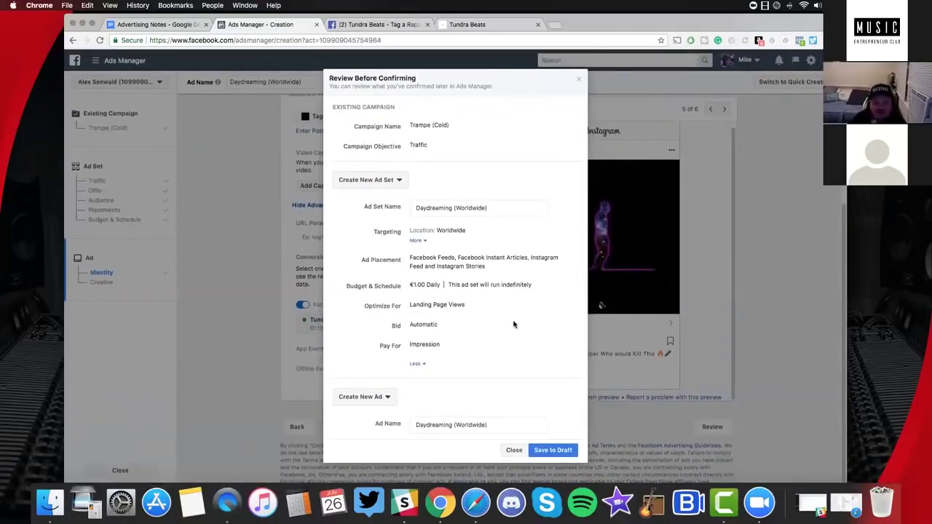
{"action": "left_click", "coordinate": [553, 451]}
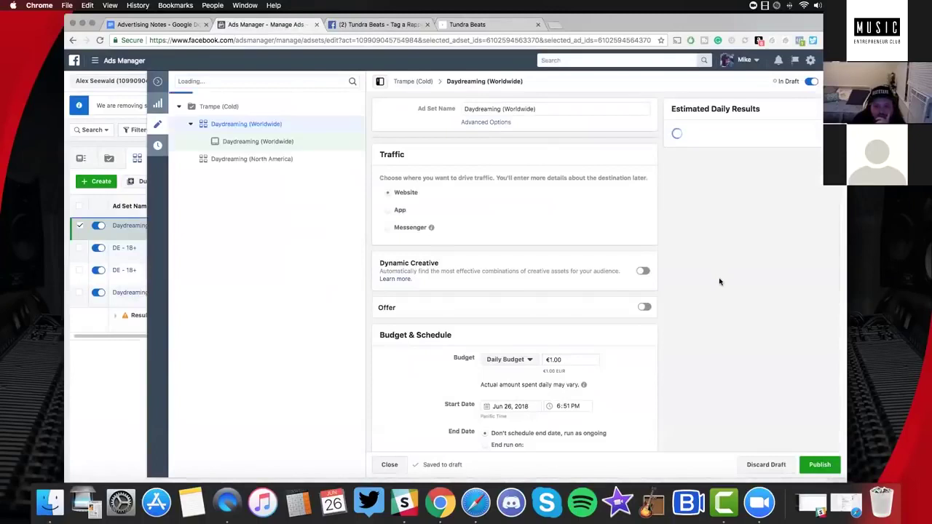
{"action": "scroll", "coordinate": [728, 328], "scroll_direction": "down", "scroll_amount": 4}
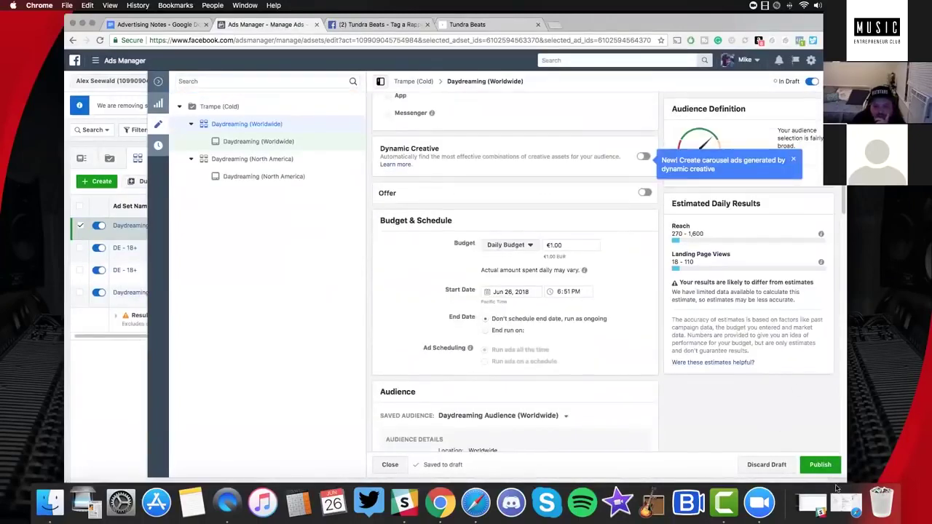
Publish the Daydreaming (Worldwide) ad set and ad, close the editor, and clear the ad set and ad selections
{"action": "left_click", "coordinate": [820, 466]}
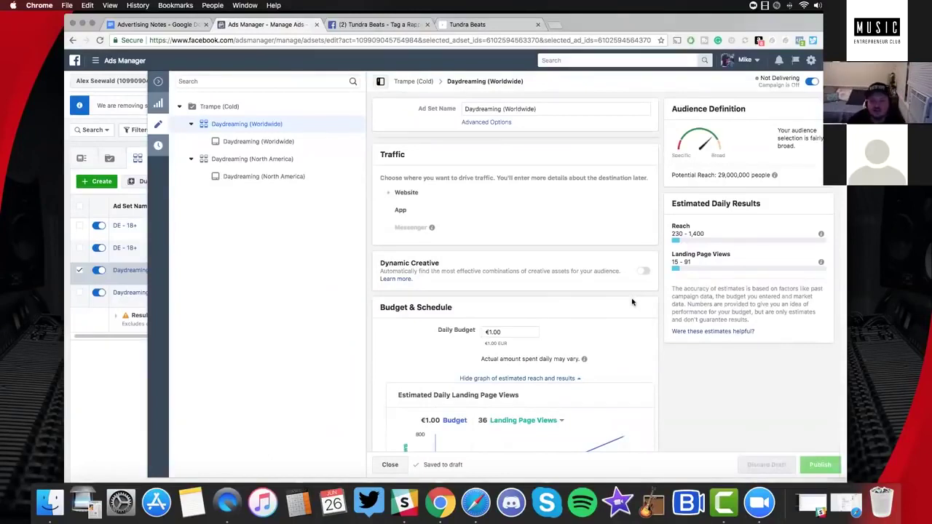
{"action": "left_click", "coordinate": [158, 82]}
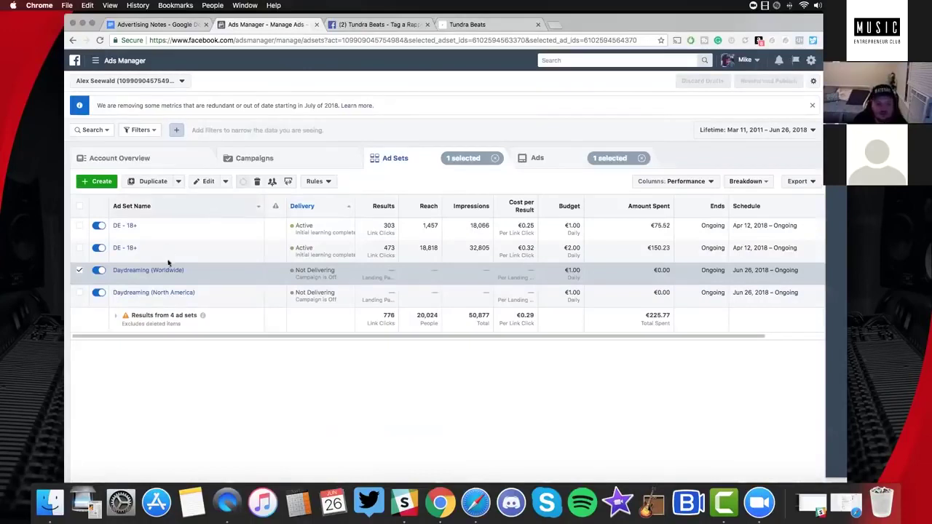
{"action": "left_click", "coordinate": [78, 271]}
{"action": "left_click", "coordinate": [641, 158]}
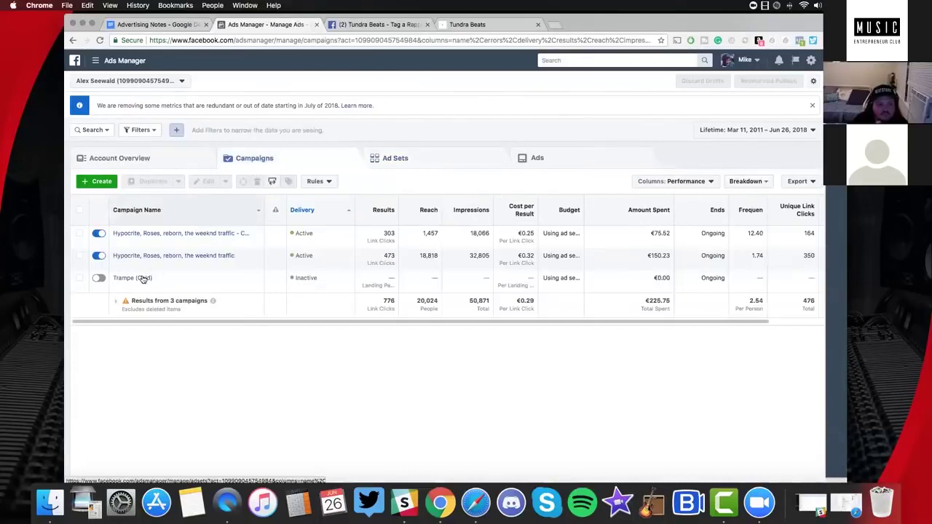
Display the ad sets of the inactive Cold campaign, and remove the campaign filter to list all ad sets
{"action": "left_click", "coordinate": [144, 278]}
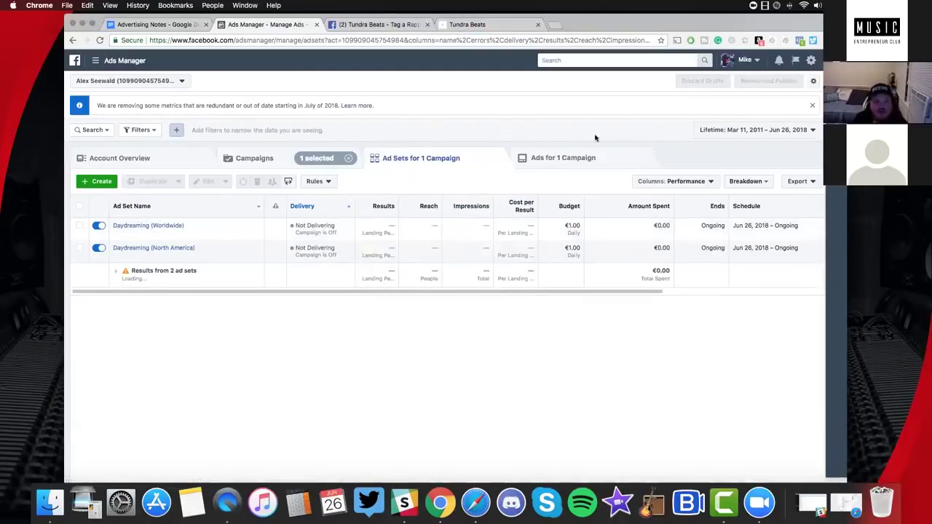
{"action": "left_click", "coordinate": [97, 64]}
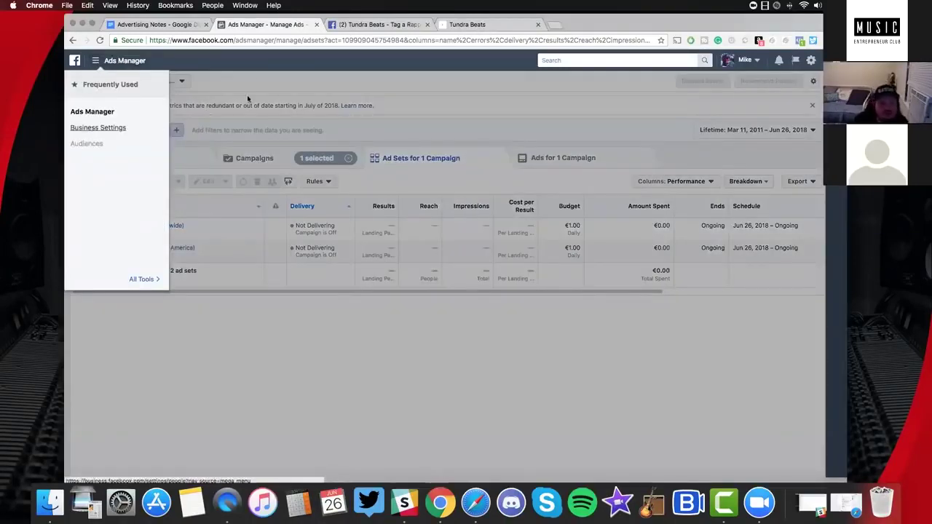
{"action": "left_click", "coordinate": [276, 120]}
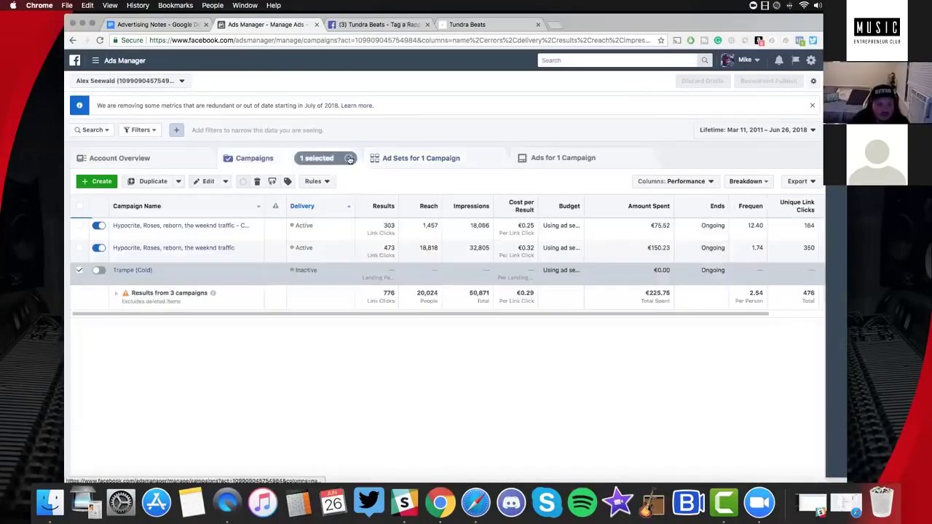
{"action": "left_click", "coordinate": [138, 271]}
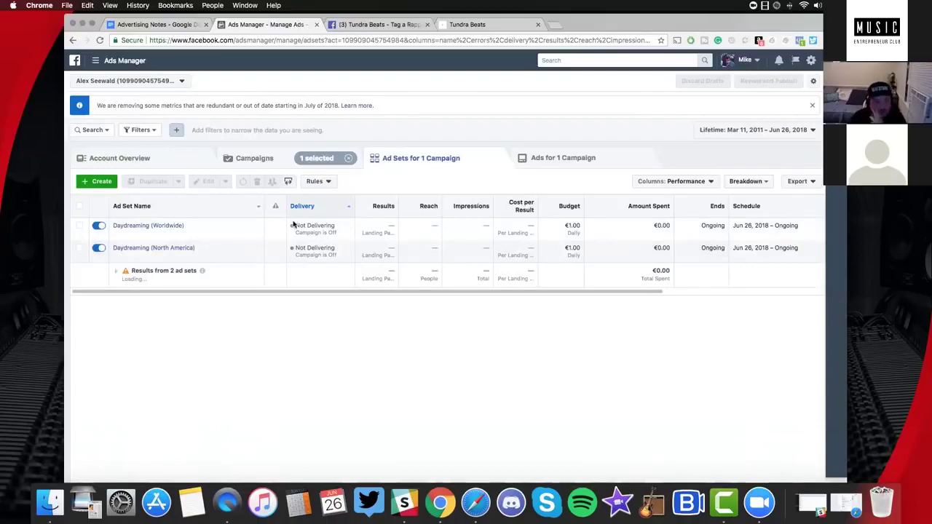
{"action": "left_click", "coordinate": [349, 158]}
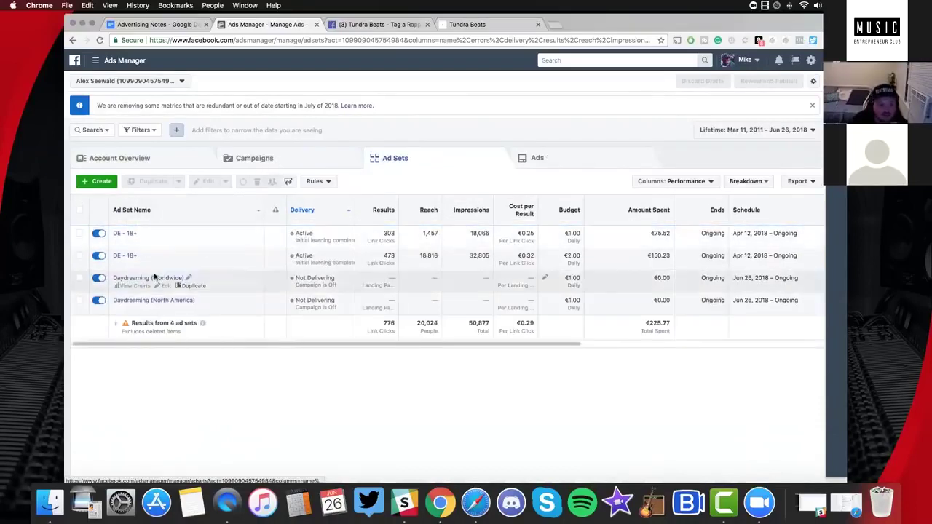
Check the frequency of the ad in the DE - 18+ ad set with the €1.00 budget, and return to the ad sets
{"action": "left_click", "coordinate": [572, 243]}
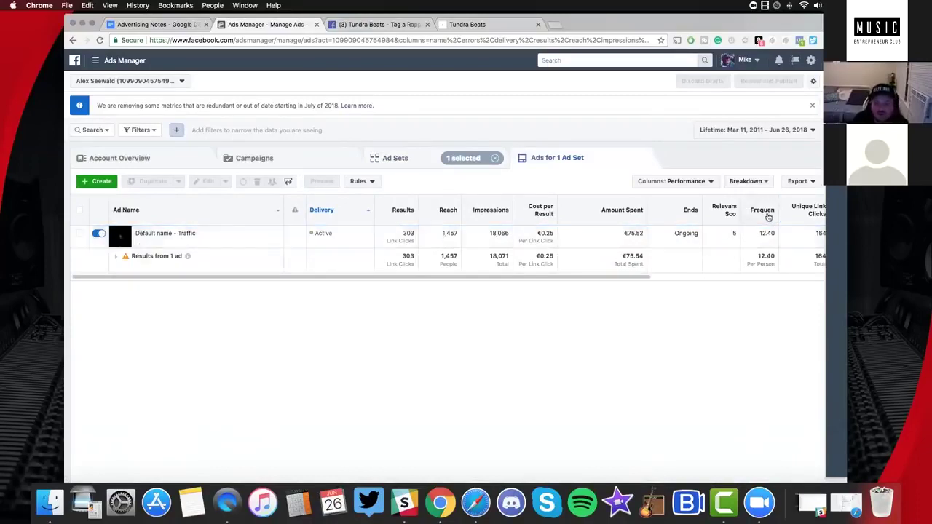
{"action": "mouse_move", "coordinate": [768, 216]}
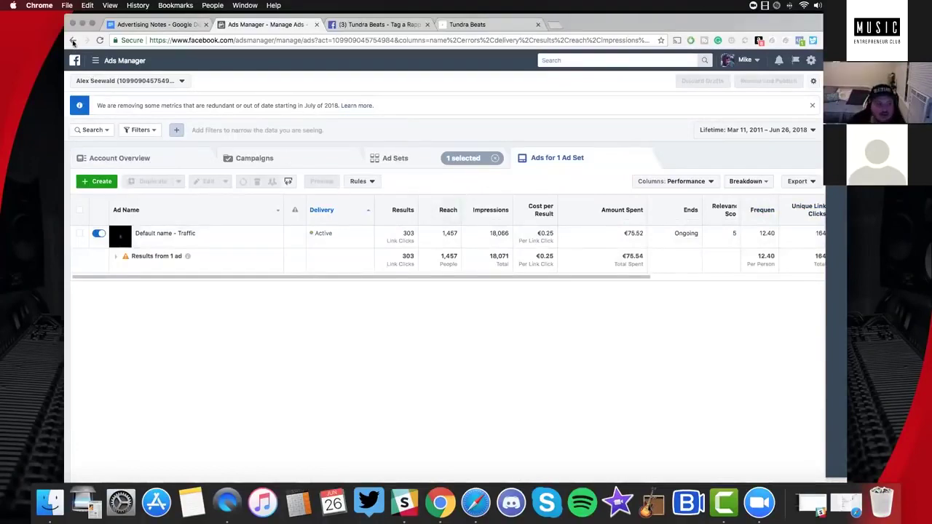
{"action": "key", "text": "super+bracketleft"}
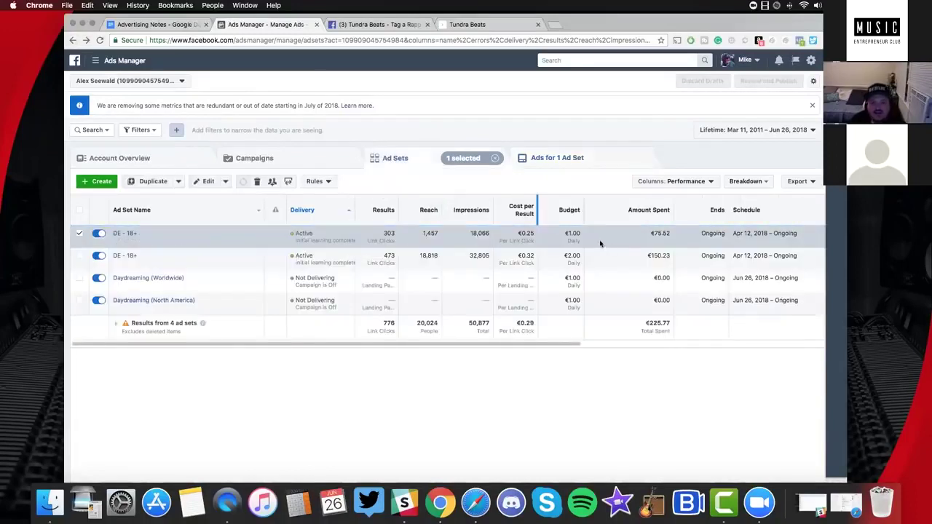
{"action": "mouse_move", "coordinate": [333, 232]}
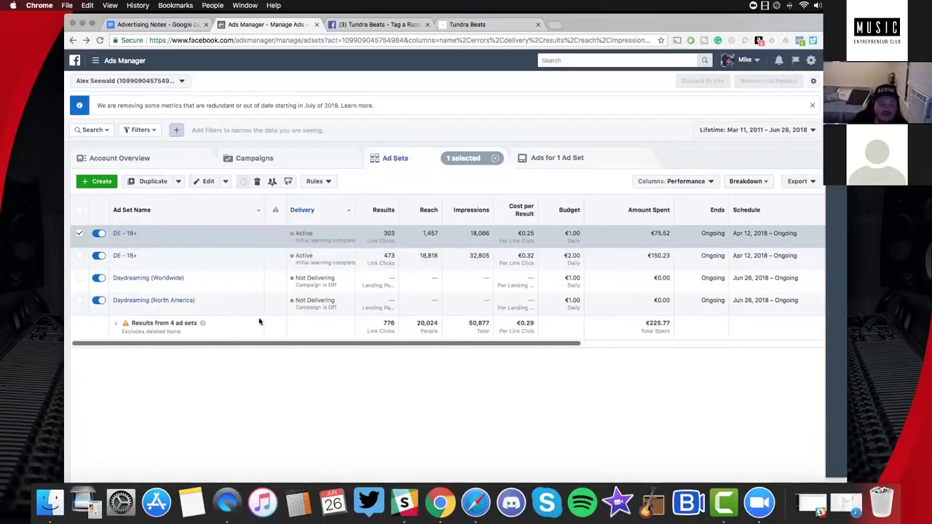
Clear the ad set selection and display the Cold campaign's ad sets from the campaign list
{"action": "left_click_drag", "start_coordinate": [577, 23], "coordinate": [629, 24]}
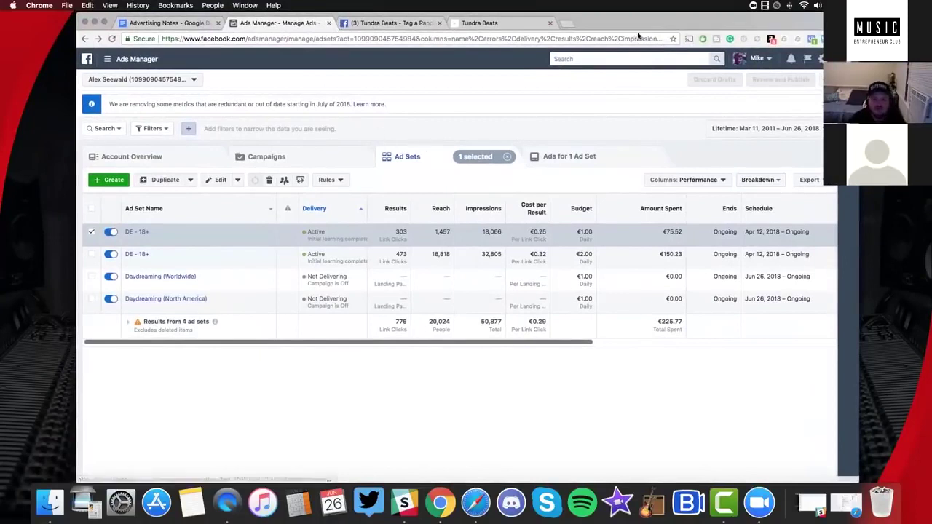
{"action": "left_click_drag", "start_coordinate": [657, 24], "coordinate": [655, 32]}
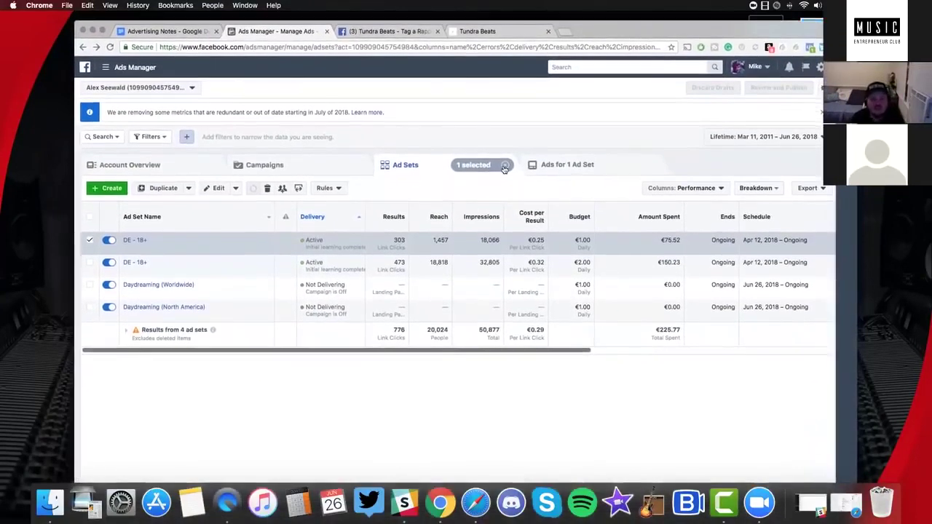
{"action": "left_click", "coordinate": [335, 171]}
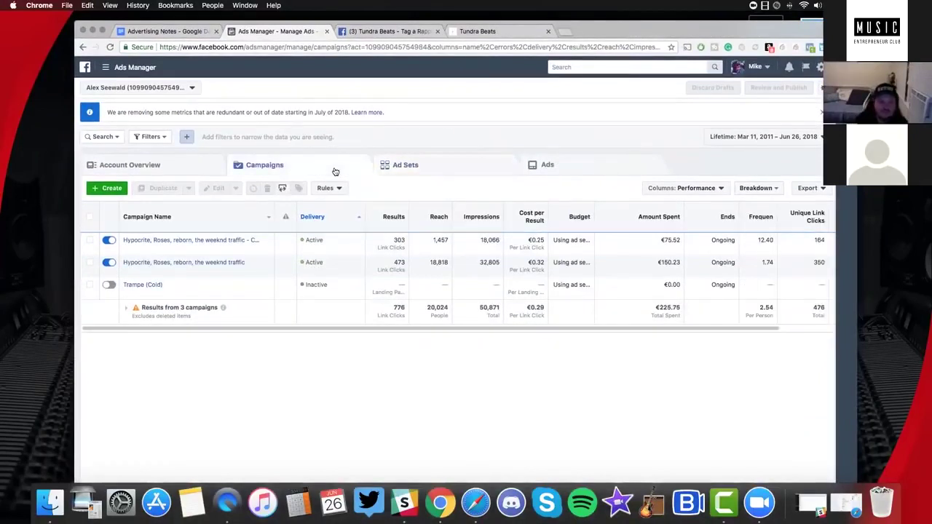
{"action": "left_click", "coordinate": [153, 285]}
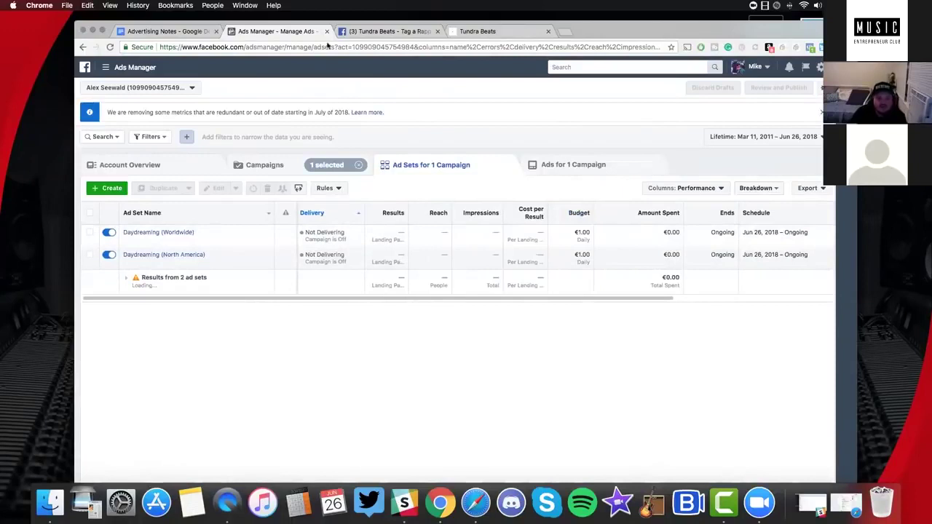
Open the audience list and examine the Website Visitors audience's size and the Daydreaming Audience's targeting details
{"action": "left_click", "coordinate": [107, 69]}
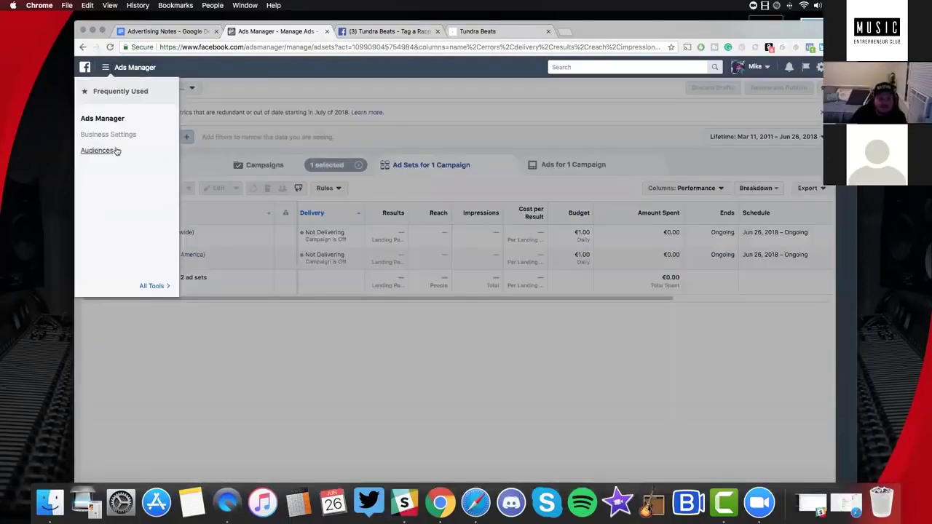
{"action": "left_click", "coordinate": [107, 152]}
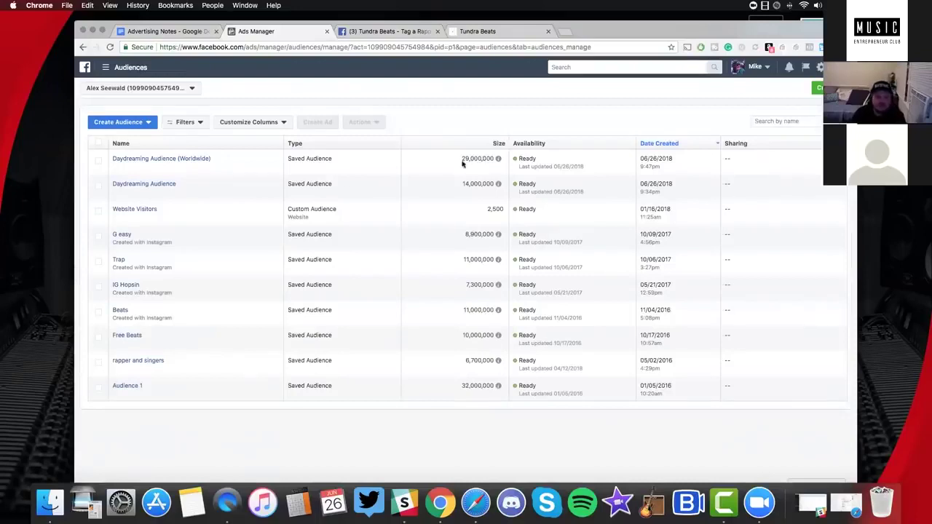
{"action": "left_click", "coordinate": [146, 210]}
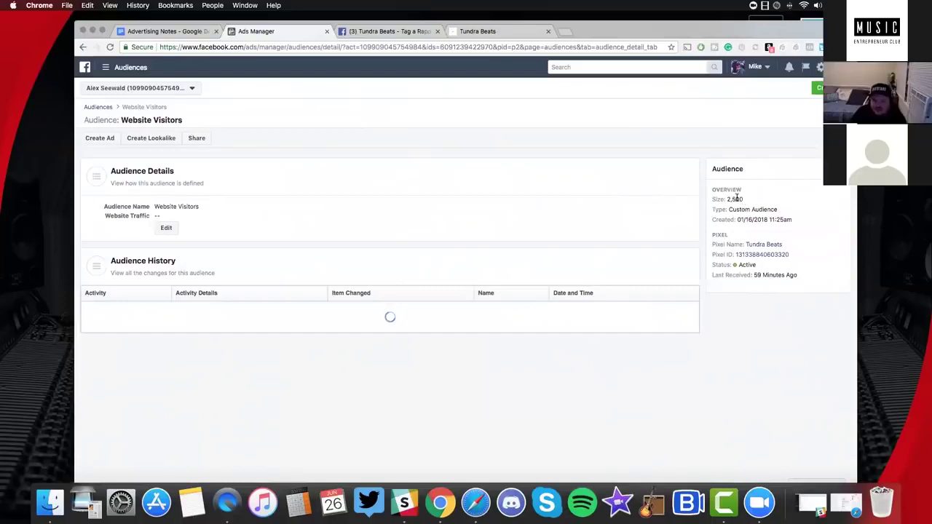
{"action": "left_click_drag", "start_coordinate": [727, 199], "coordinate": [748, 201]}
{"action": "left_click", "coordinate": [752, 201]}
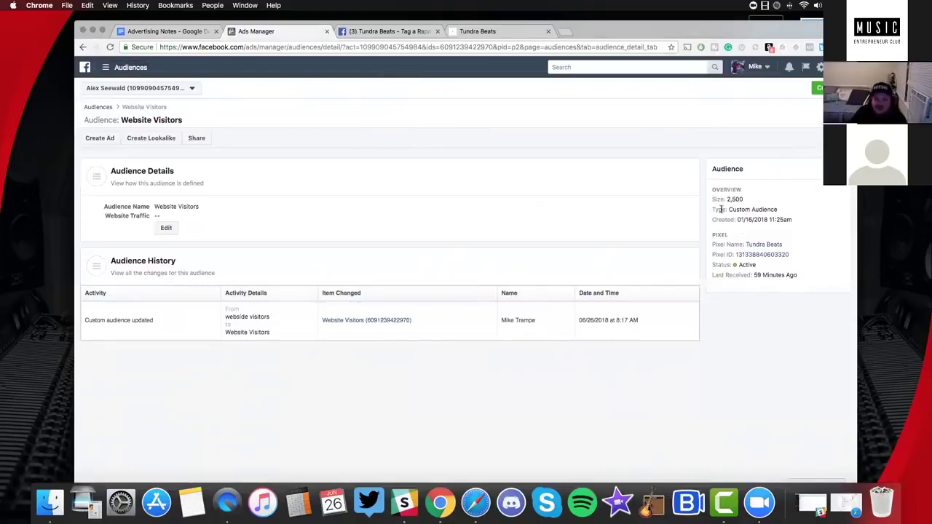
{"action": "left_click", "coordinate": [99, 107]}
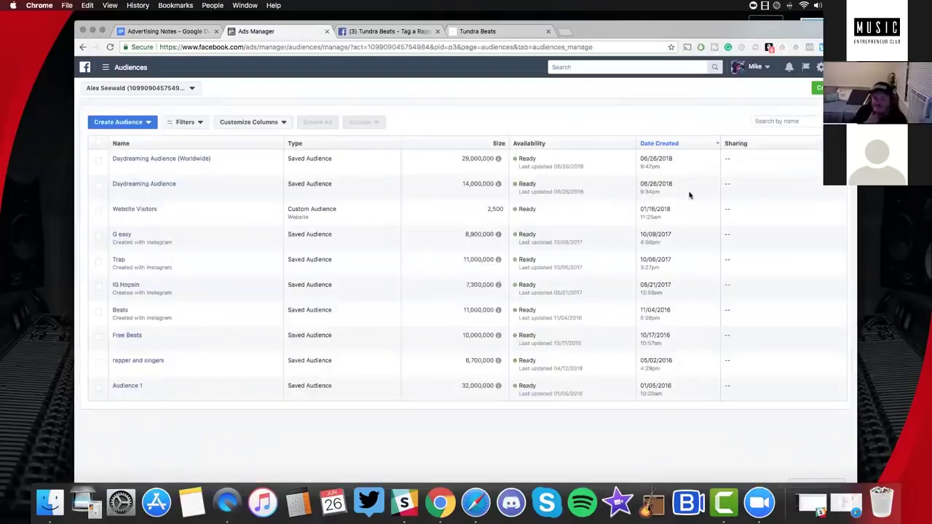
{"action": "mouse_move", "coordinate": [135, 187]}
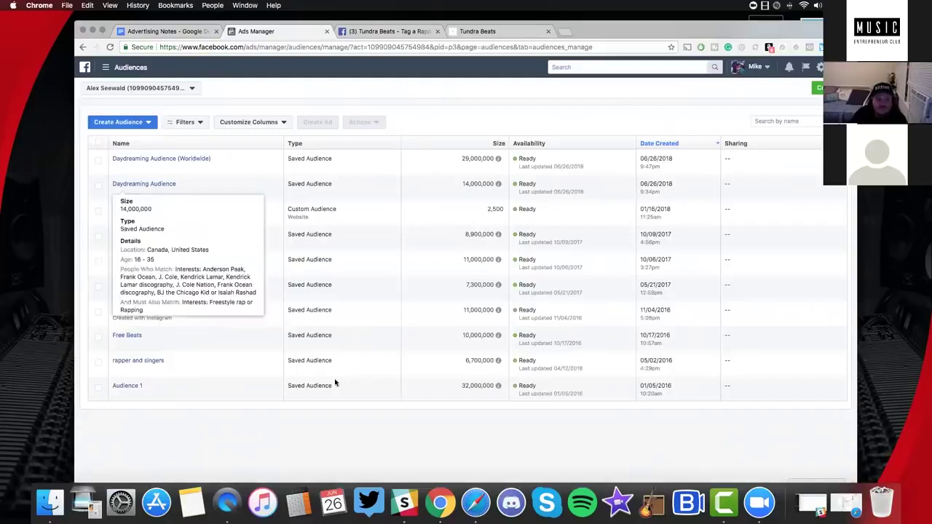
Go back from the audience list to the campaigns and view the Cold campaign's Worldwide and North America ad sets
{"action": "left_click", "coordinate": [376, 34]}
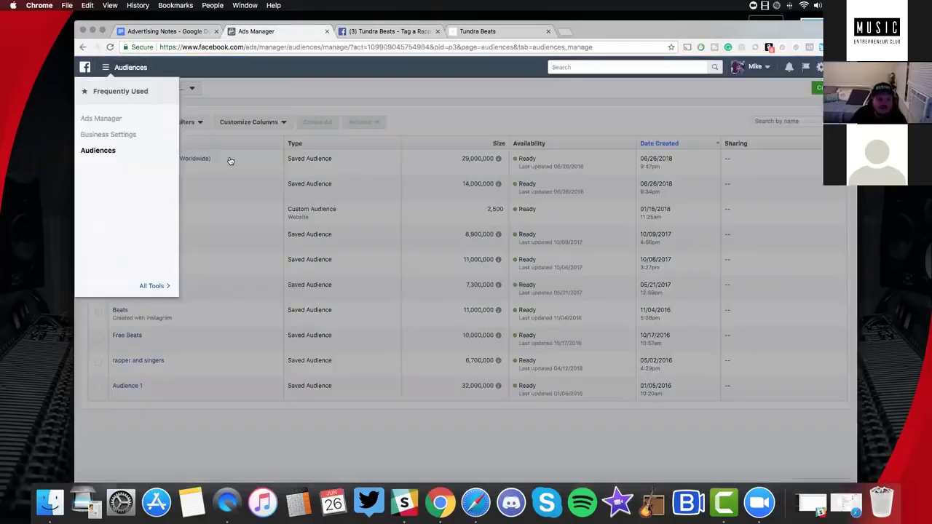
{"action": "left_click", "coordinate": [102, 119]}
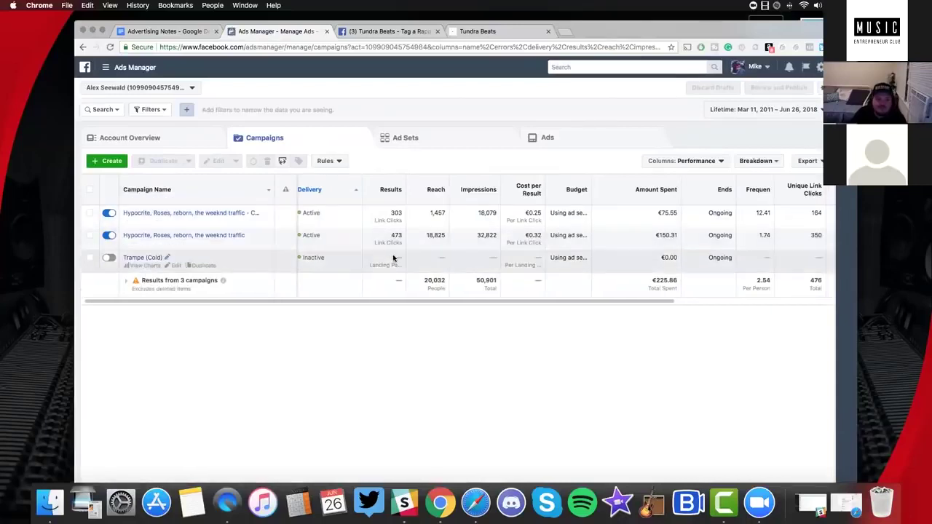
{"action": "left_click", "coordinate": [227, 235]}
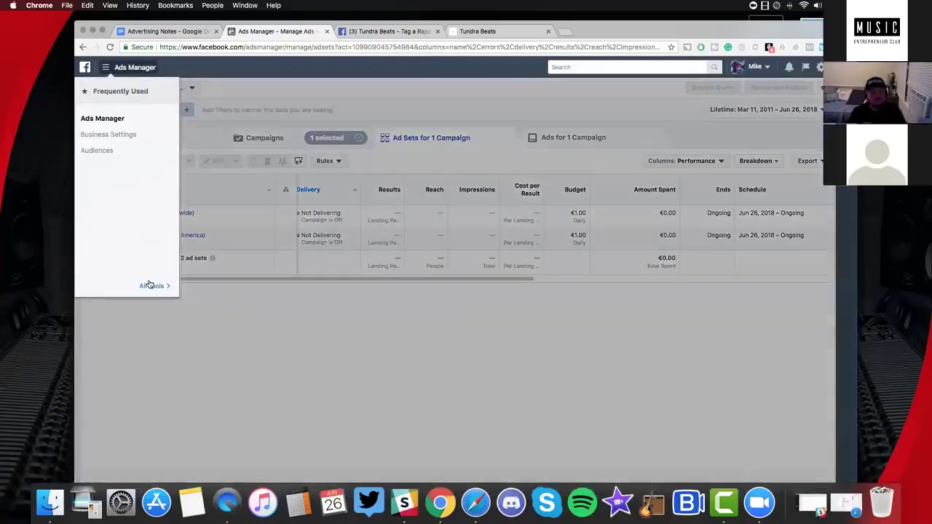
Reopen the audience list and compare the details of the Free Beats, G easy and Website Visitors audiences
{"action": "left_click", "coordinate": [150, 285]}
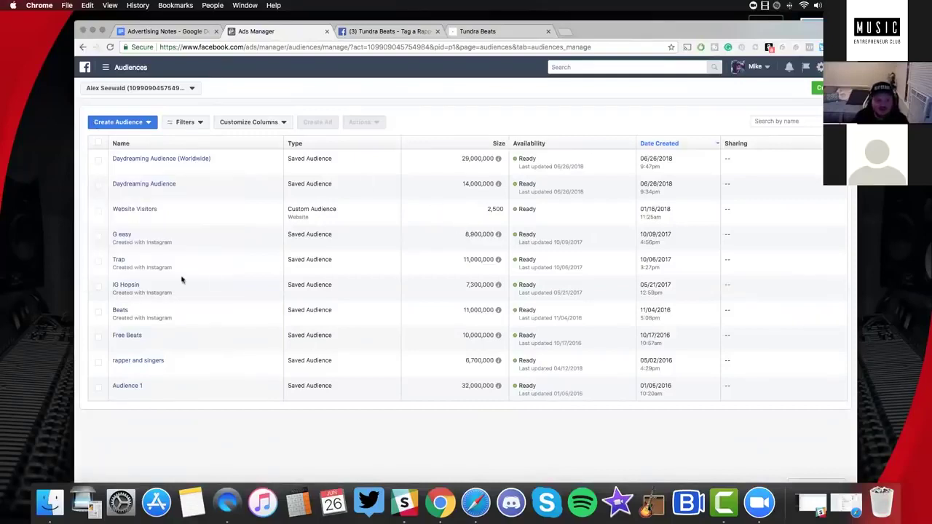
{"action": "mouse_move", "coordinate": [166, 276]}
{"action": "left_click", "coordinate": [132, 338]}
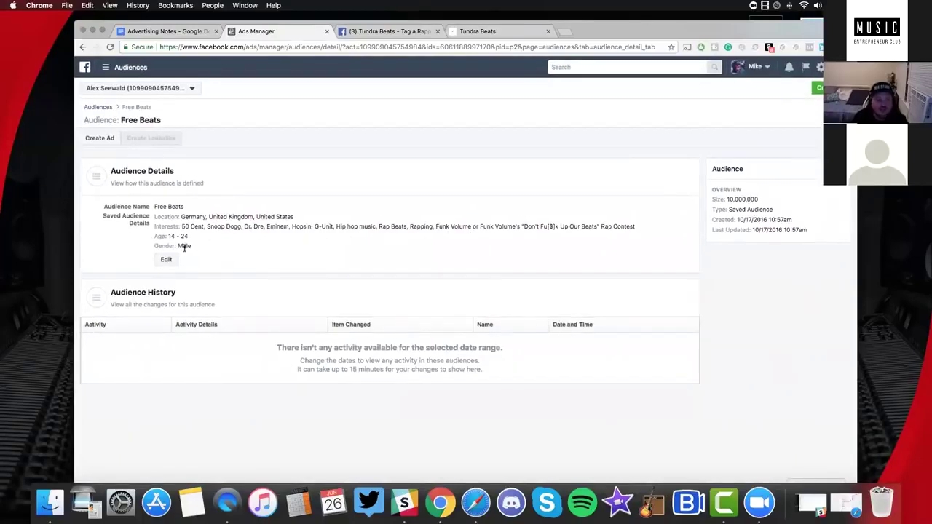
{"action": "left_click", "coordinate": [82, 48]}
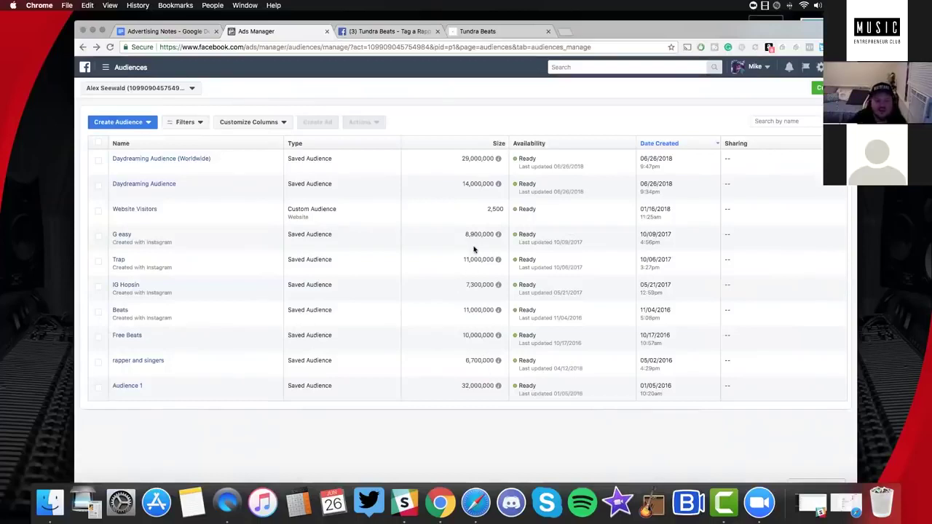
{"action": "mouse_move", "coordinate": [124, 238]}
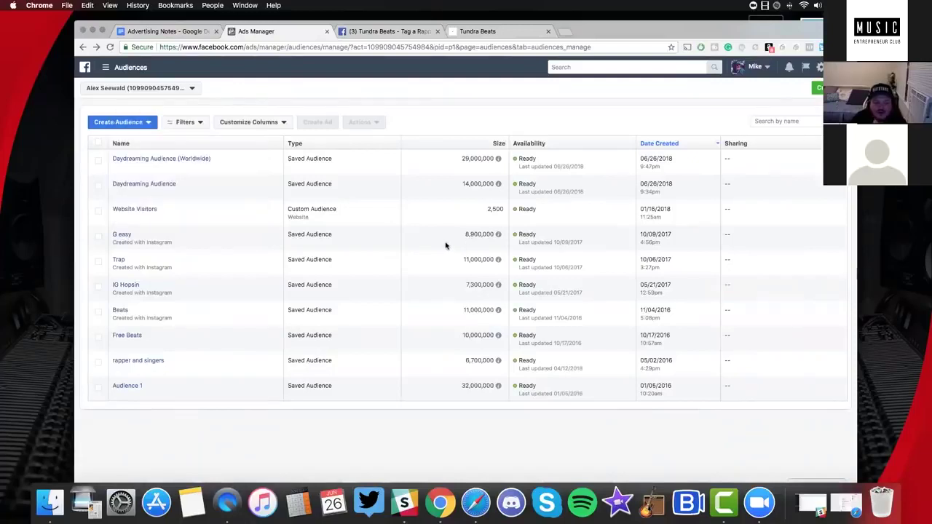
{"action": "mouse_move", "coordinate": [167, 244]}
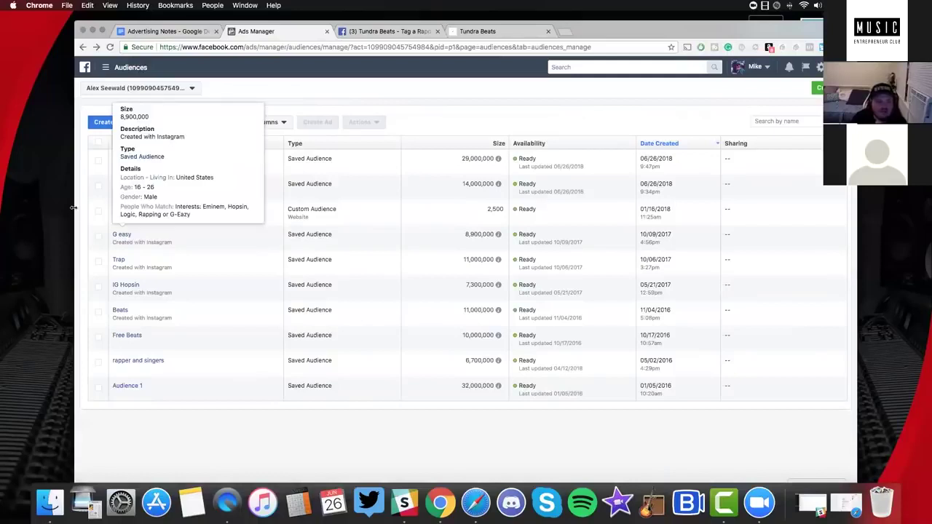
{"action": "mouse_move", "coordinate": [139, 212]}
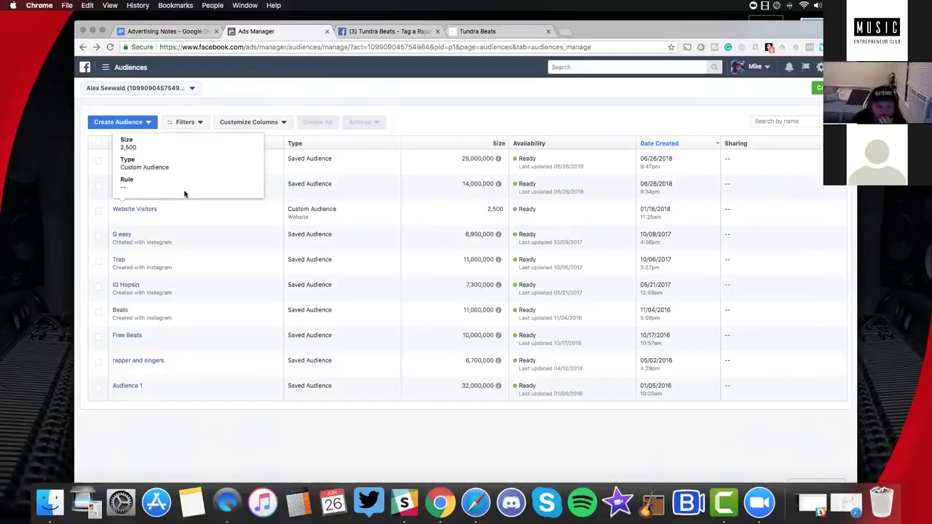
Open the DE - 18+ ad set in the first active Hypocrite, Roses, reborn, the weeknd traffic campaign to view its ad's metrics
{"action": "left_click", "coordinate": [106, 67]}
{"action": "left_click", "coordinate": [113, 119]}
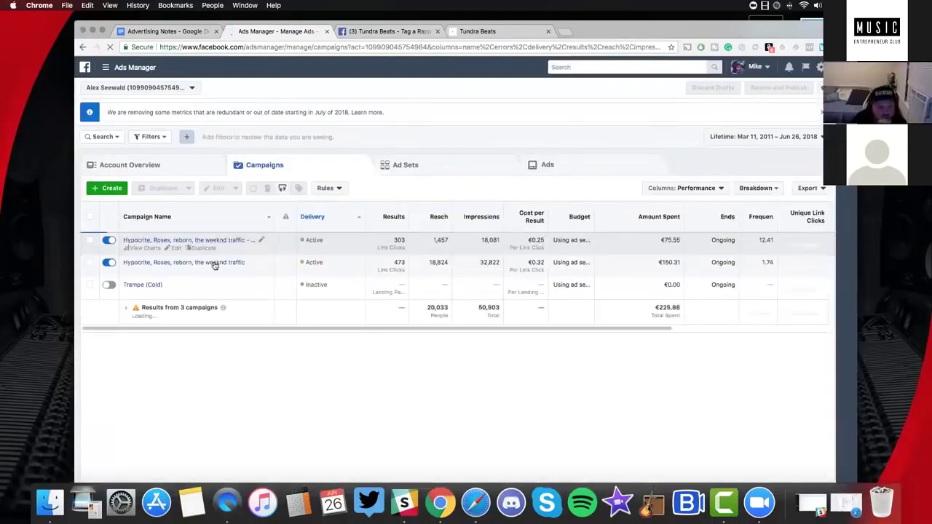
{"action": "left_click", "coordinate": [208, 240]}
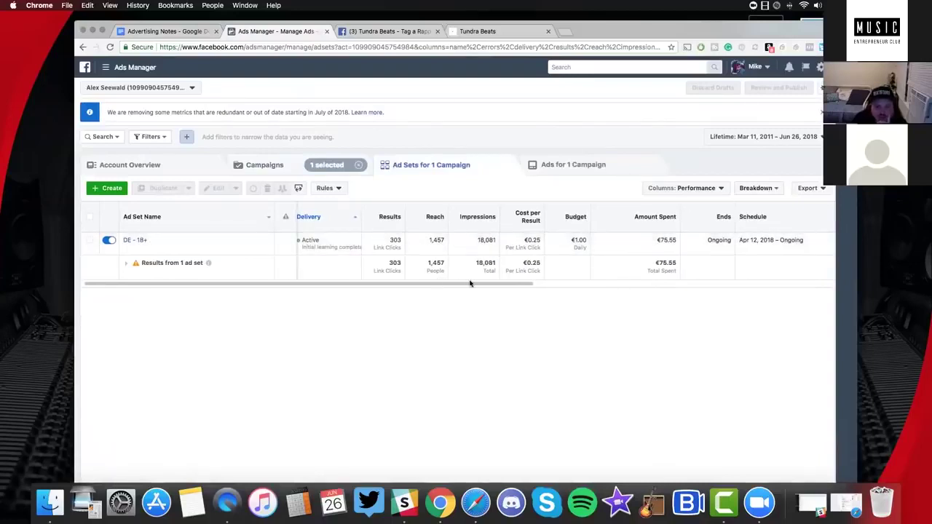
{"action": "left_click_drag", "start_coordinate": [447, 286], "coordinate": [442, 285]}
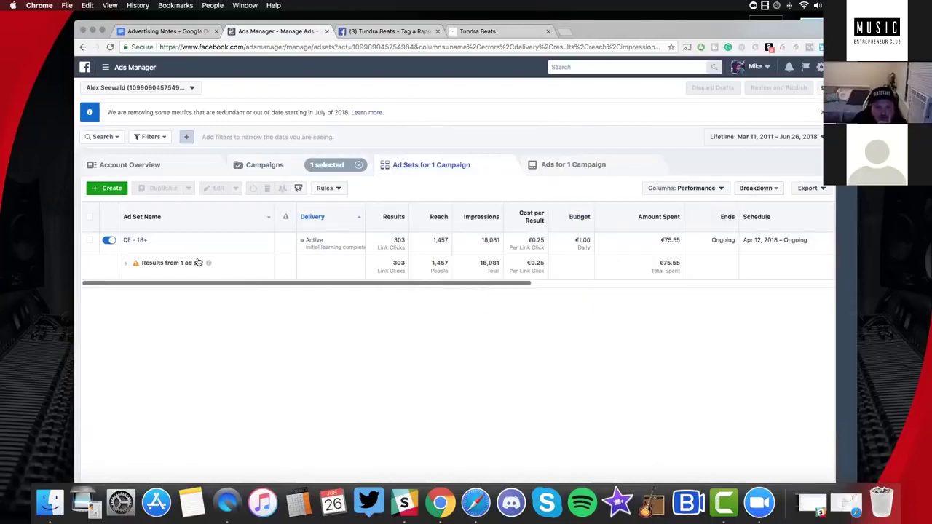
{"action": "left_click", "coordinate": [135, 240]}
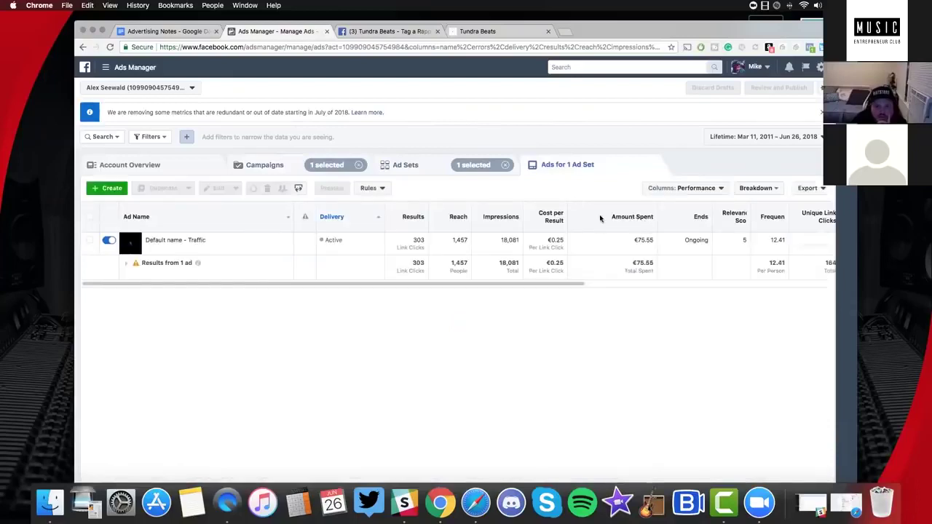
Examine the Default name - Traffic ad's metrics, from reach and cost per result through frequency, website purchases, video views and link clicks
{"action": "scroll", "coordinate": [474, 285], "scroll_direction": "right", "scroll_amount": 2}
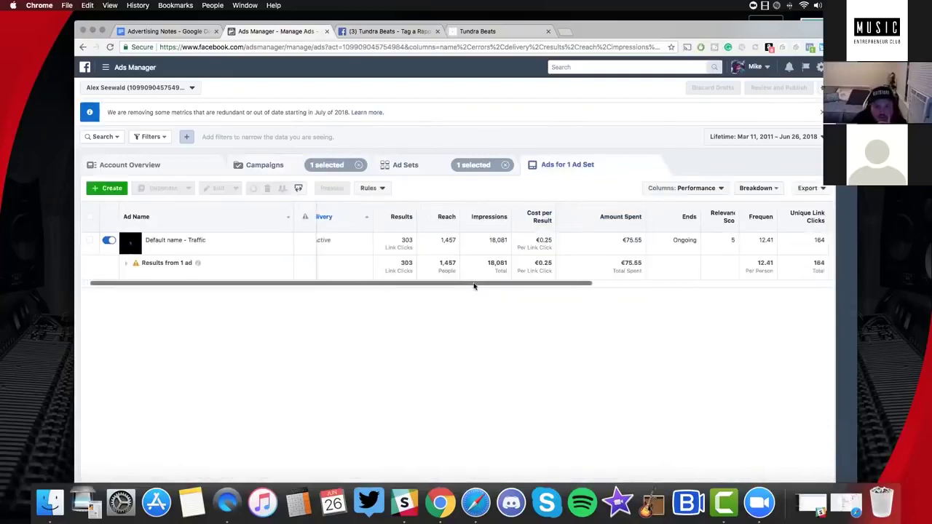
{"action": "scroll", "coordinate": [560, 284], "scroll_direction": "right", "scroll_amount": 5}
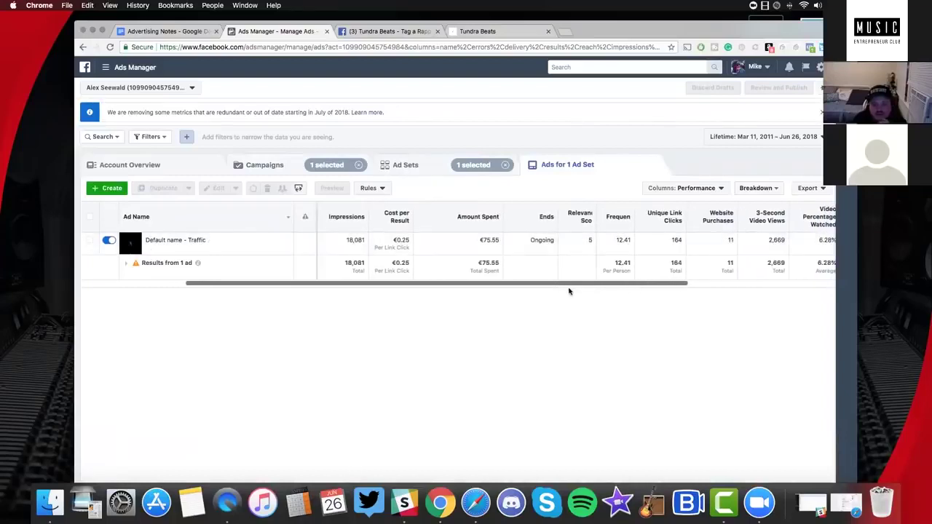
{"action": "scroll", "coordinate": [553, 291], "scroll_direction": "left", "scroll_amount": 3}
{"action": "scroll", "coordinate": [539, 293], "scroll_direction": "left", "scroll_amount": 3}
{"action": "scroll", "coordinate": [561, 295], "scroll_direction": "right", "scroll_amount": 2}
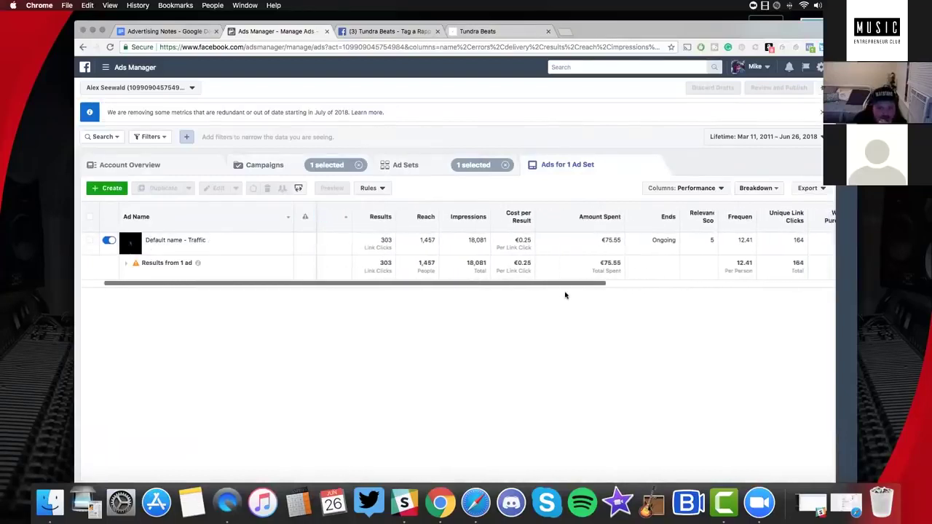
{"action": "scroll", "coordinate": [553, 293], "scroll_direction": "left", "scroll_amount": 3}
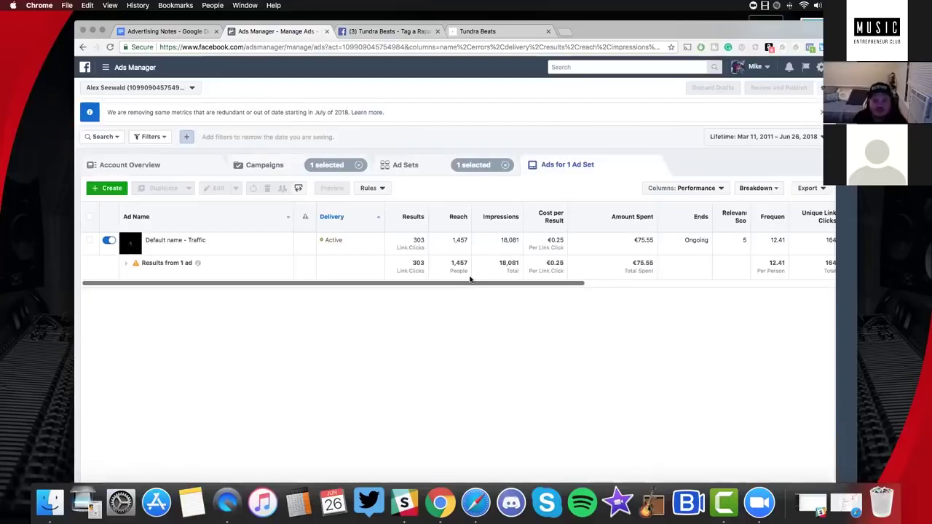
{"action": "scroll", "coordinate": [506, 286], "scroll_direction": "right", "scroll_amount": 5}
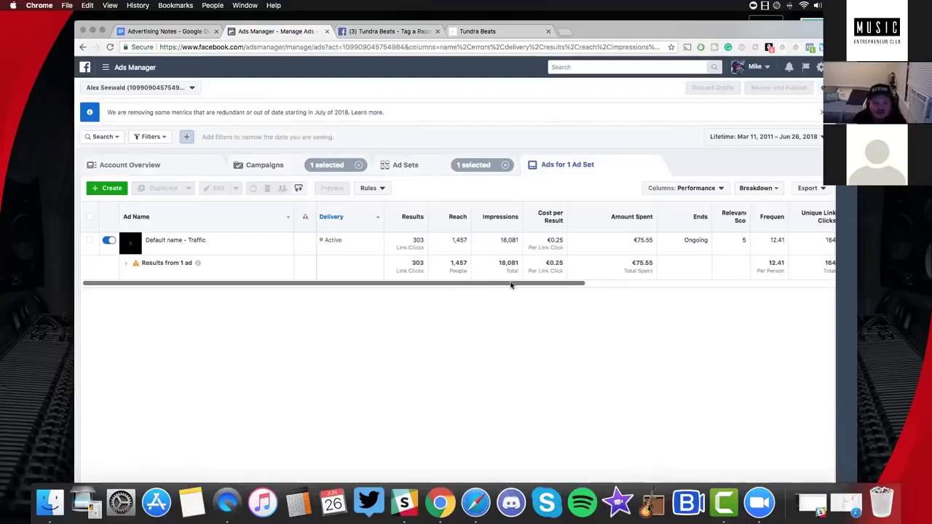
{"action": "scroll", "coordinate": [619, 291], "scroll_direction": "right", "scroll_amount": 5}
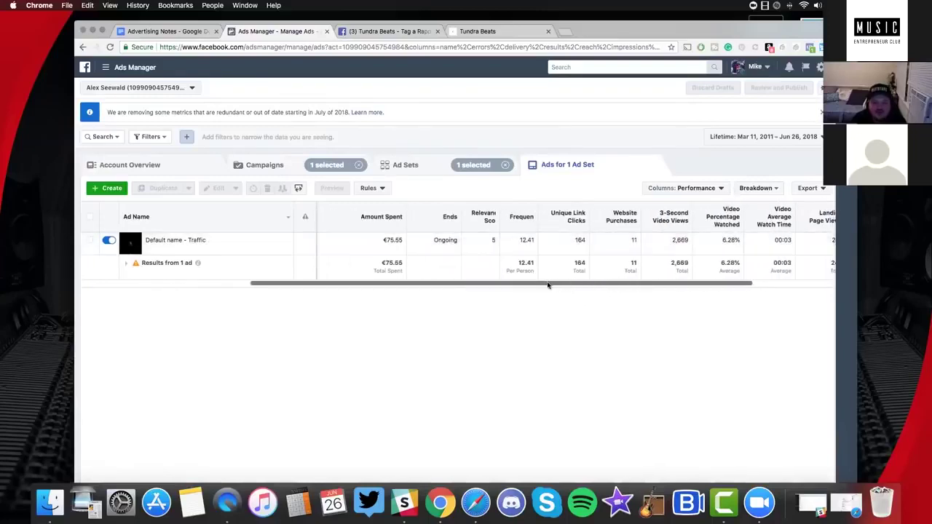
{"action": "scroll", "coordinate": [357, 287], "scroll_direction": "left", "scroll_amount": 5}
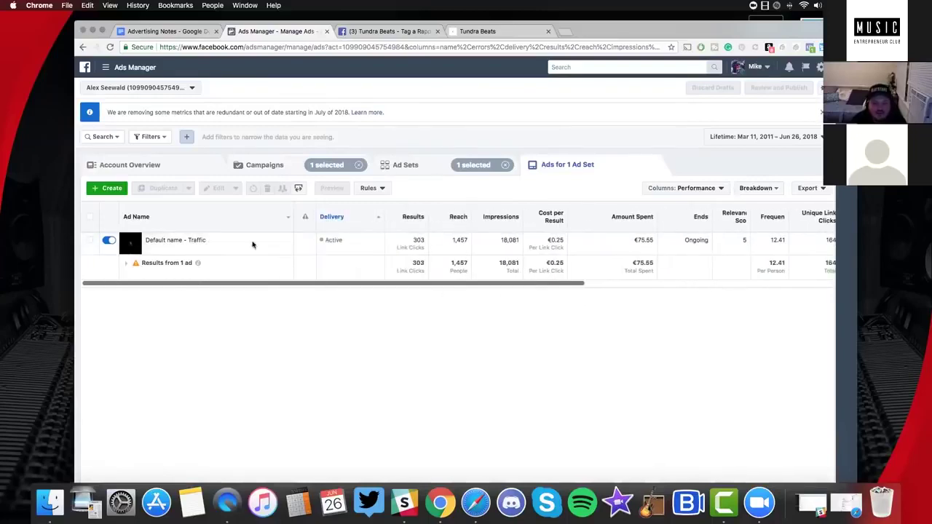
{"action": "scroll", "coordinate": [728, 271], "scroll_direction": "right", "scroll_amount": 10}
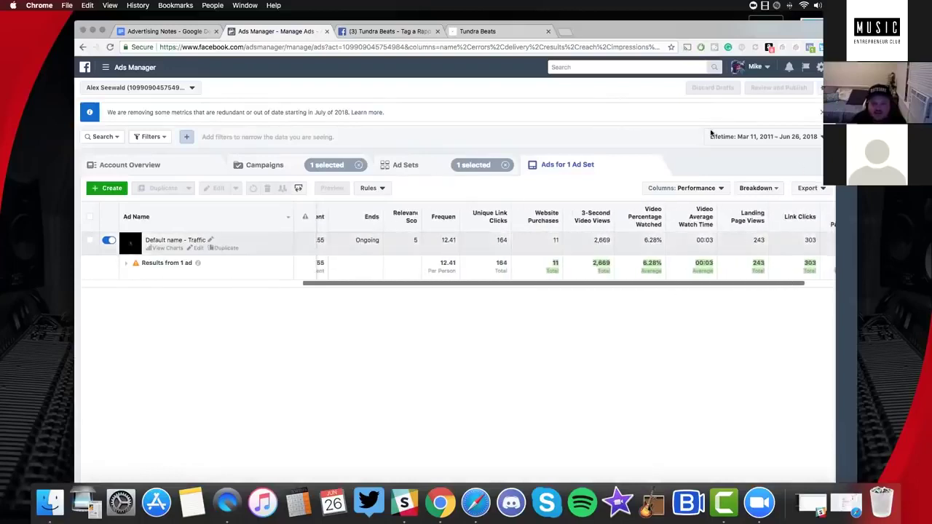
{"action": "scroll", "coordinate": [222, 281], "scroll_direction": "left", "scroll_amount": 5}
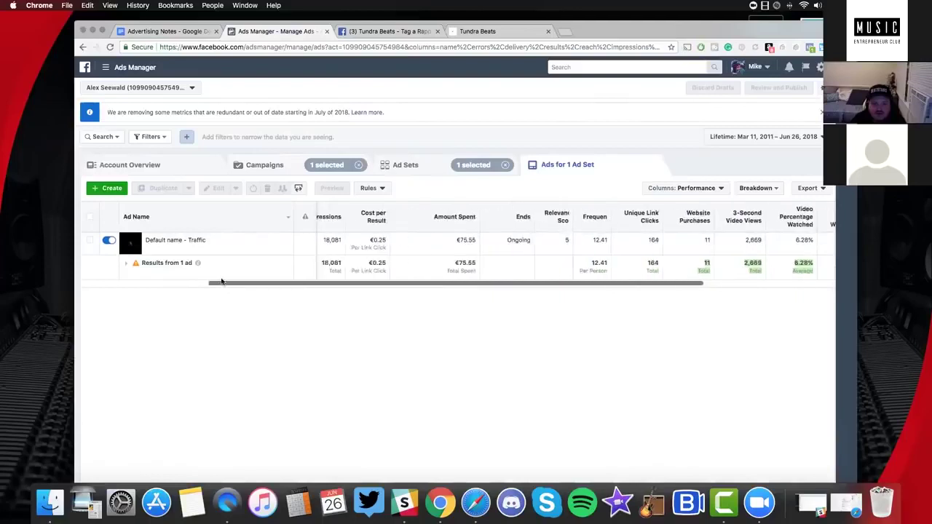
{"action": "scroll", "coordinate": [222, 282], "scroll_direction": "left", "scroll_amount": 5}
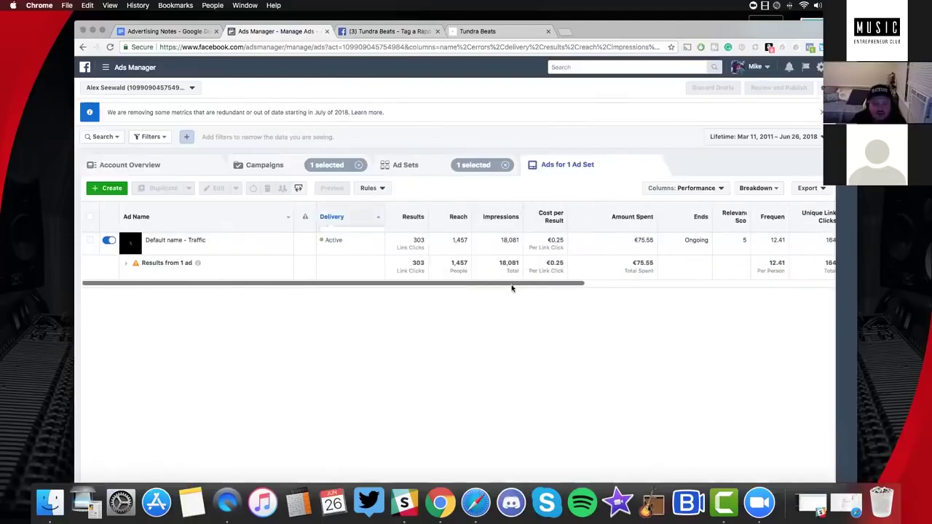
{"action": "scroll", "coordinate": [549, 287], "scroll_direction": "right", "scroll_amount": 2}
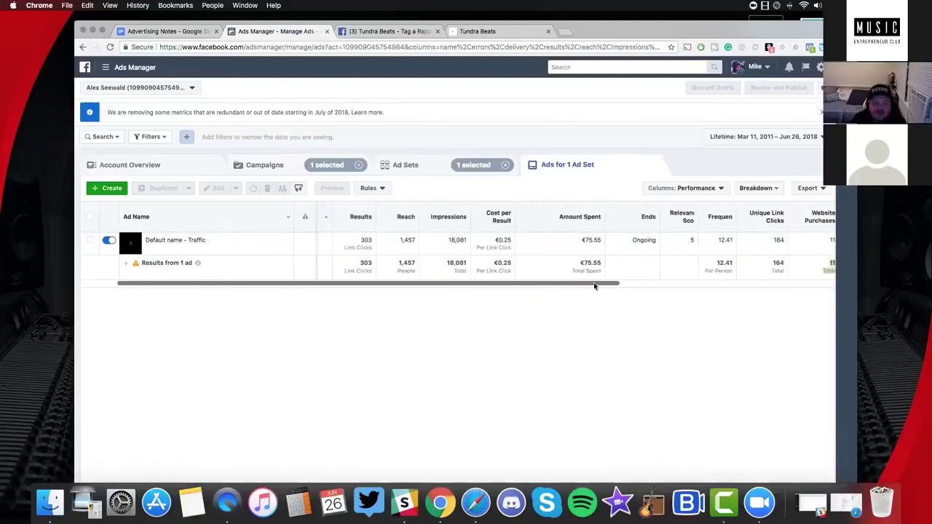
{"action": "scroll", "coordinate": [105, 252], "scroll_direction": "right", "scroll_amount": 2}
Open the Default name - Traffic ad in the editor and view its Facebook post with comments
{"action": "left_click", "coordinate": [89, 240]}
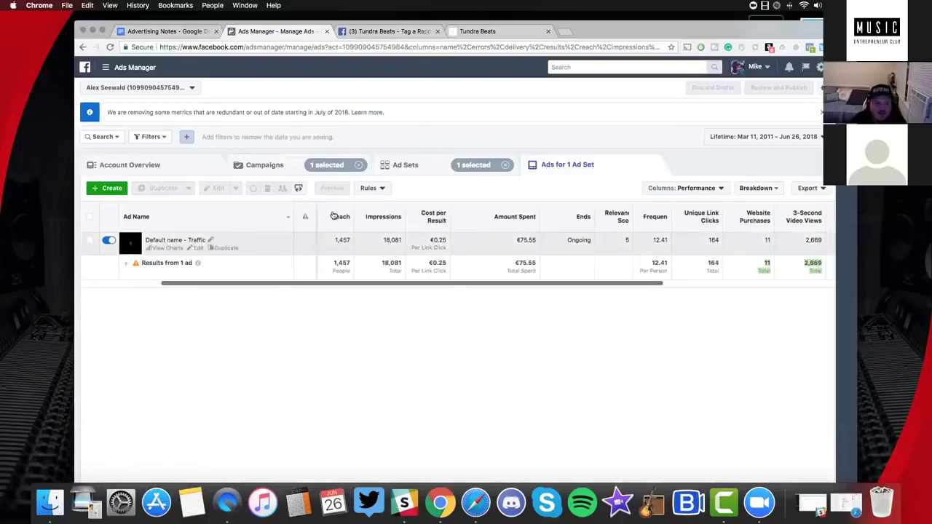
{"action": "left_click", "coordinate": [820, 131]}
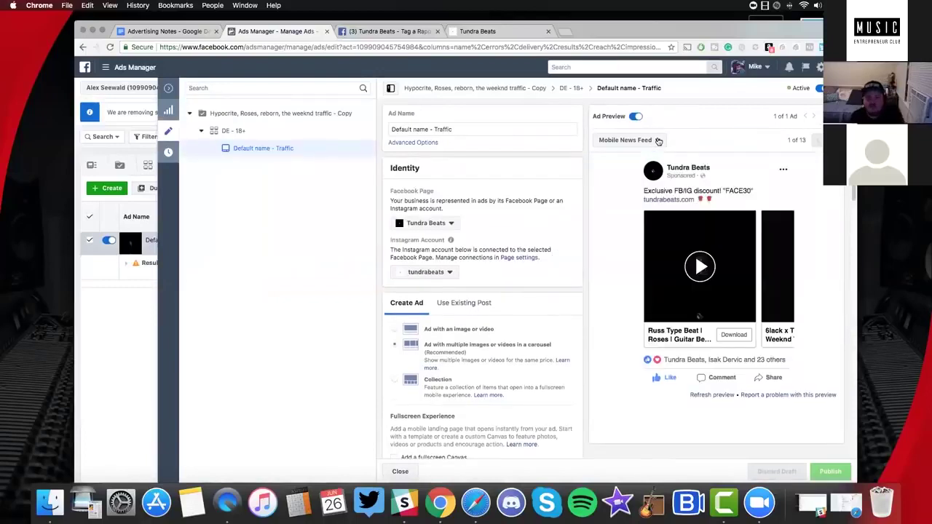
{"action": "left_click", "coordinate": [658, 141]}
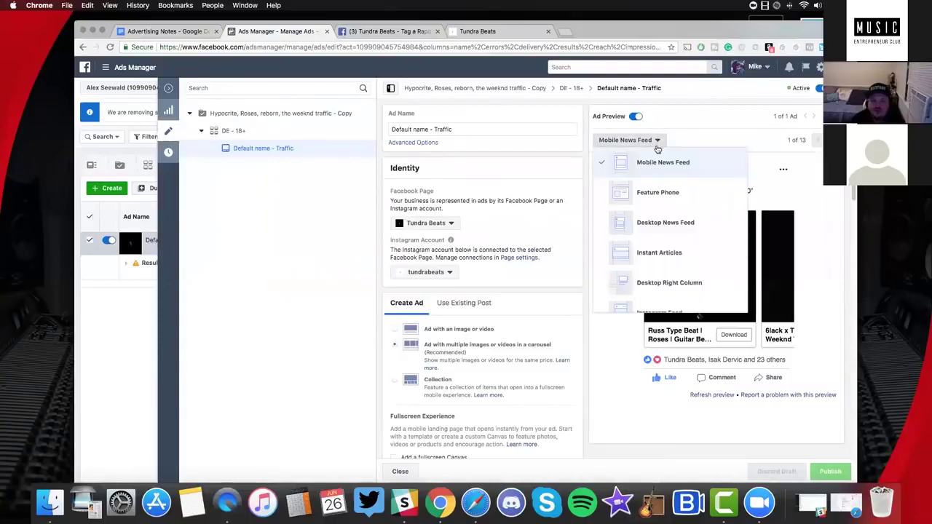
{"action": "key", "text": "Escape"}
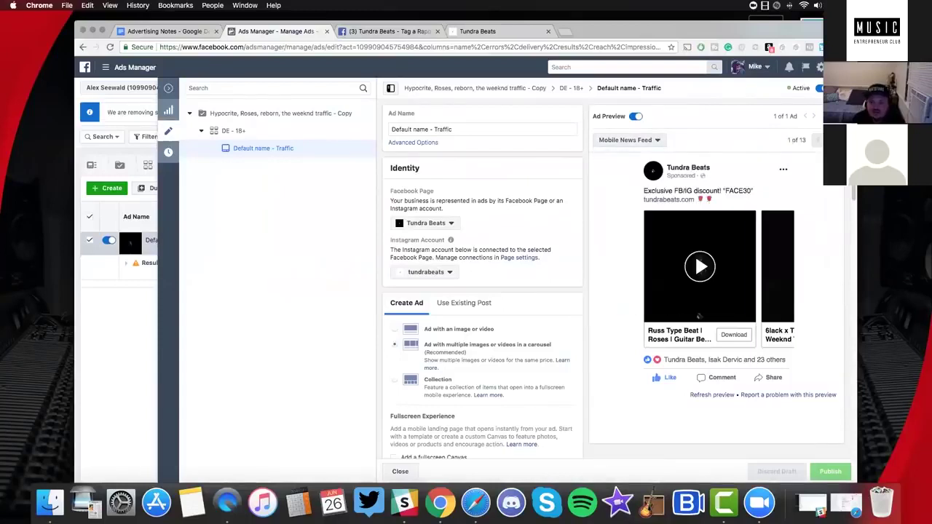
{"action": "left_click", "coordinate": [818, 140]}
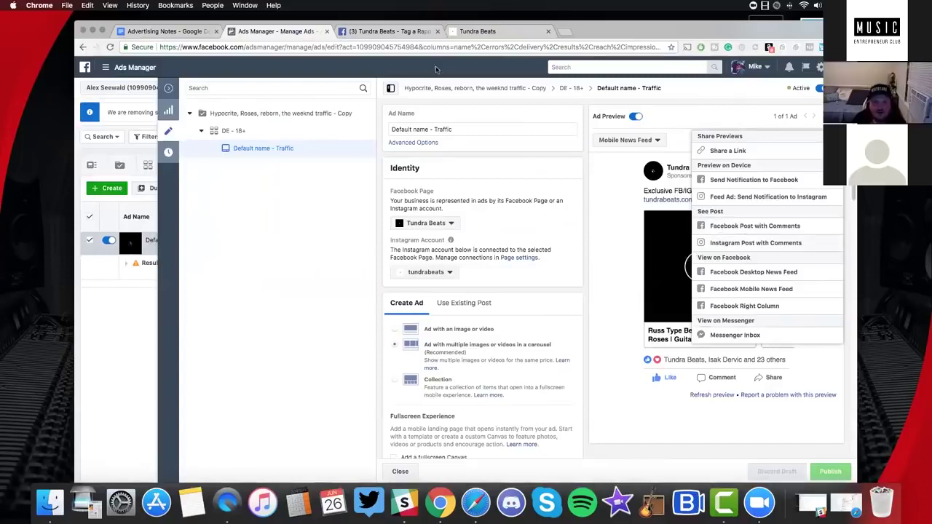
{"action": "left_click", "coordinate": [823, 227]}
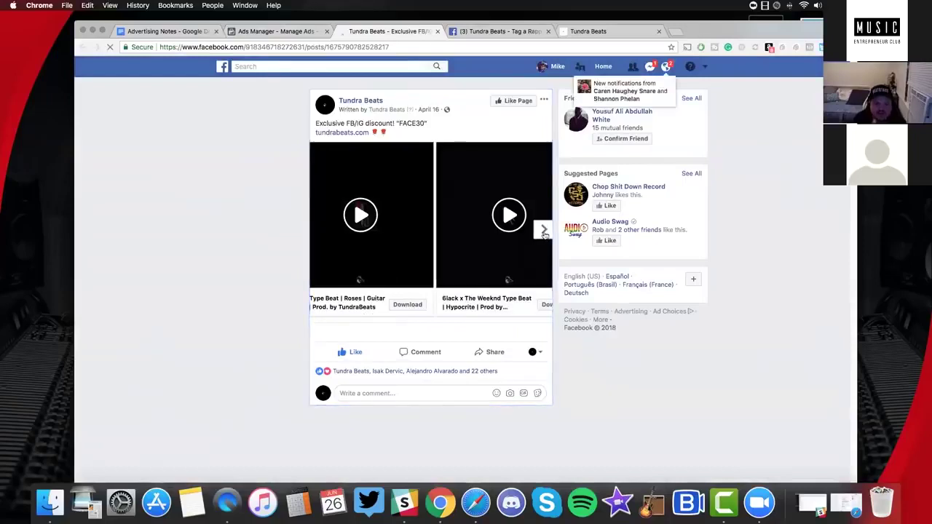
Browse back and forth through the beat videos in the Tundra Beats carousel post to examine each card
{"action": "left_click", "coordinate": [546, 230]}
{"action": "left_click", "coordinate": [319, 230]}
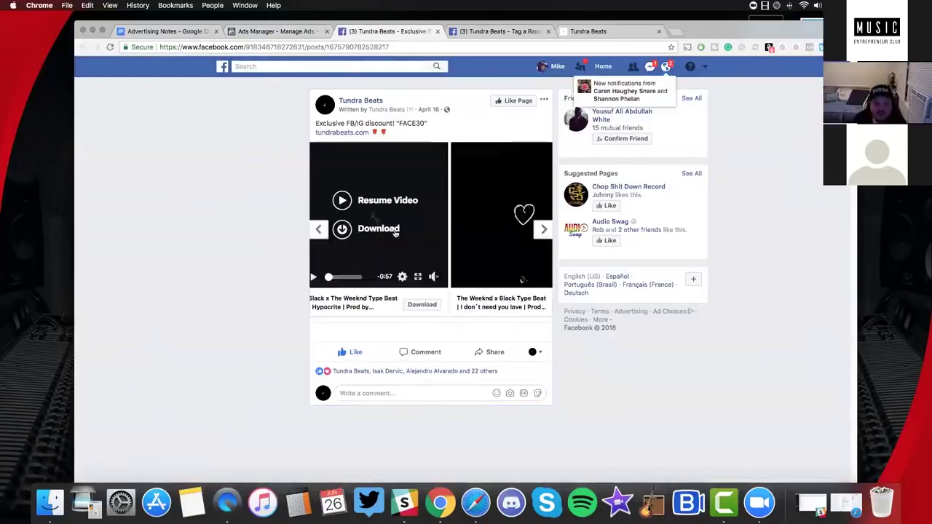
{"action": "left_click", "coordinate": [544, 230]}
{"action": "left_click", "coordinate": [319, 231]}
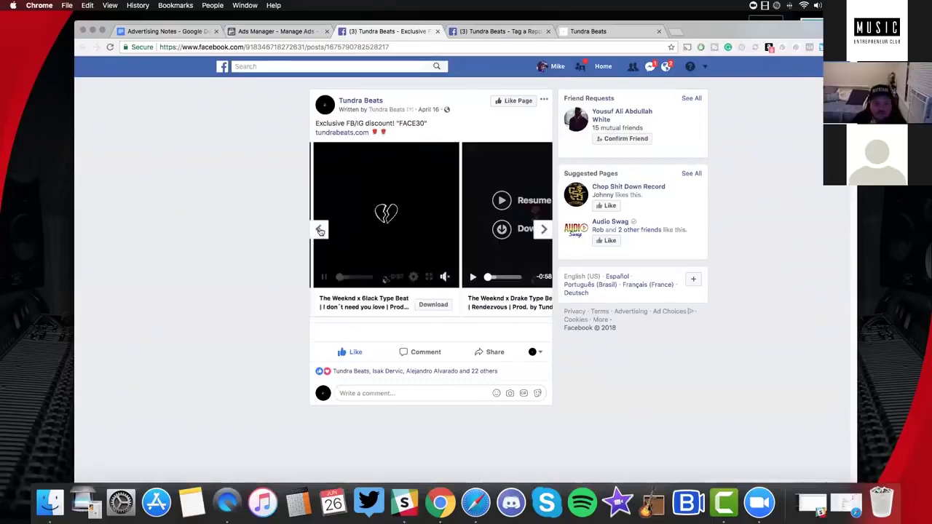
{"action": "left_click", "coordinate": [319, 231]}
{"action": "left_click", "coordinate": [319, 231]}
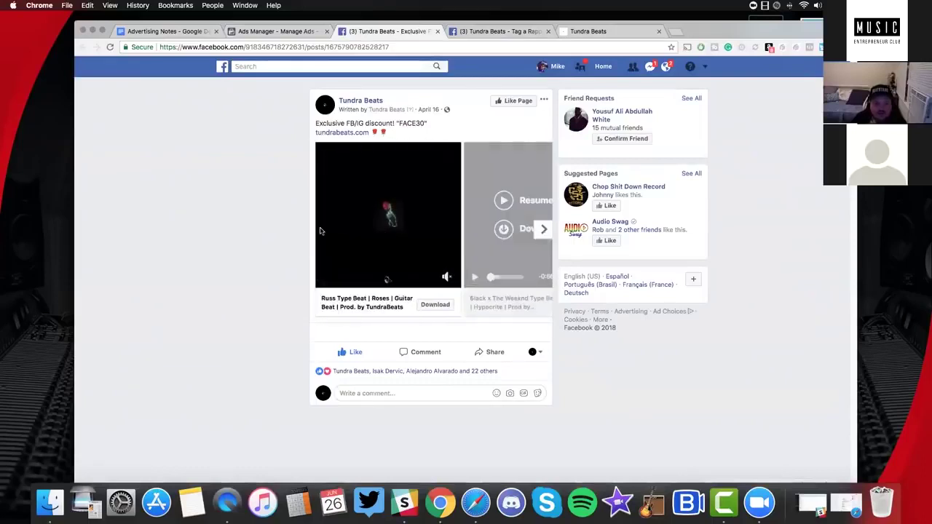
{"action": "left_click", "coordinate": [539, 230]}
{"action": "left_click", "coordinate": [543, 230]}
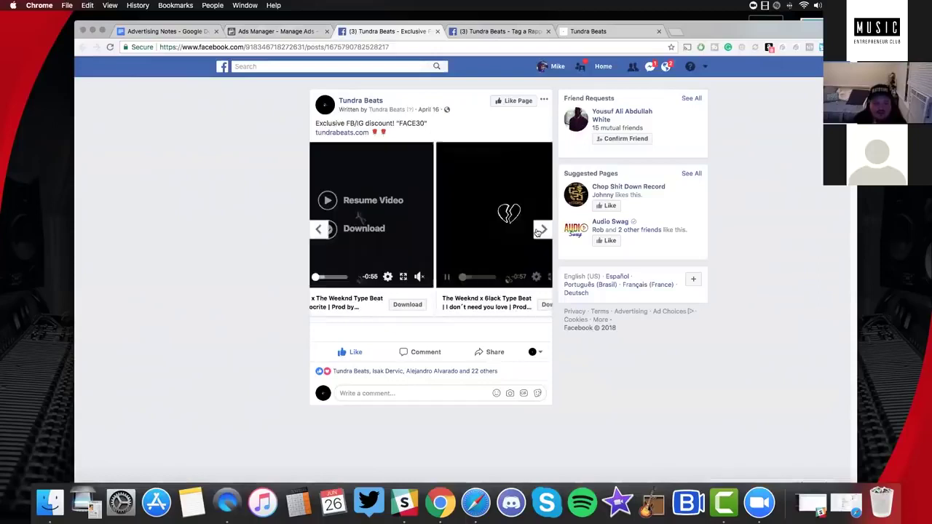
{"action": "left_click", "coordinate": [545, 230]}
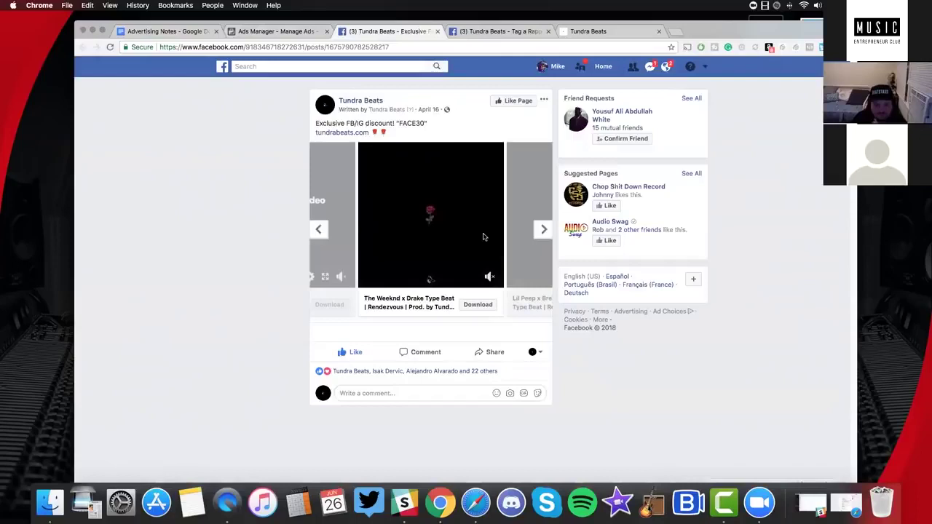
{"action": "left_click", "coordinate": [543, 230]}
{"action": "left_click", "coordinate": [317, 231]}
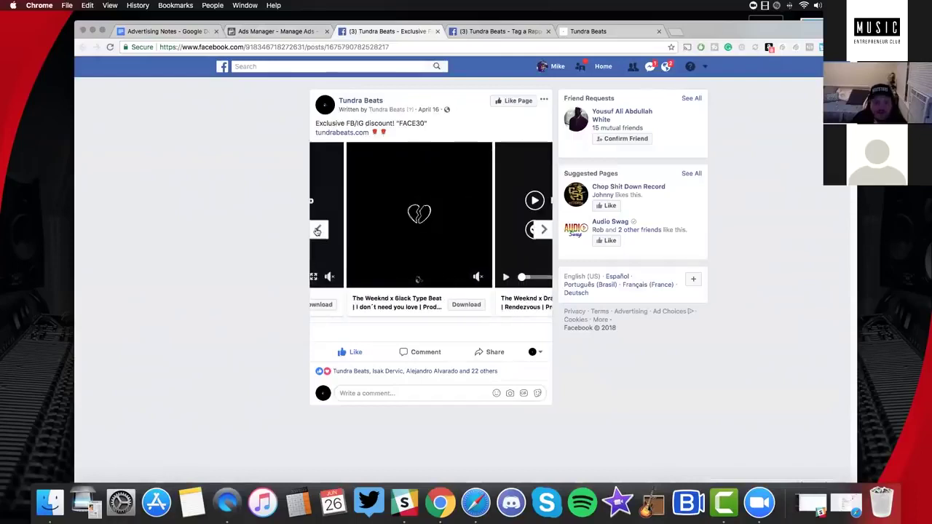
{"action": "left_click", "coordinate": [317, 231]}
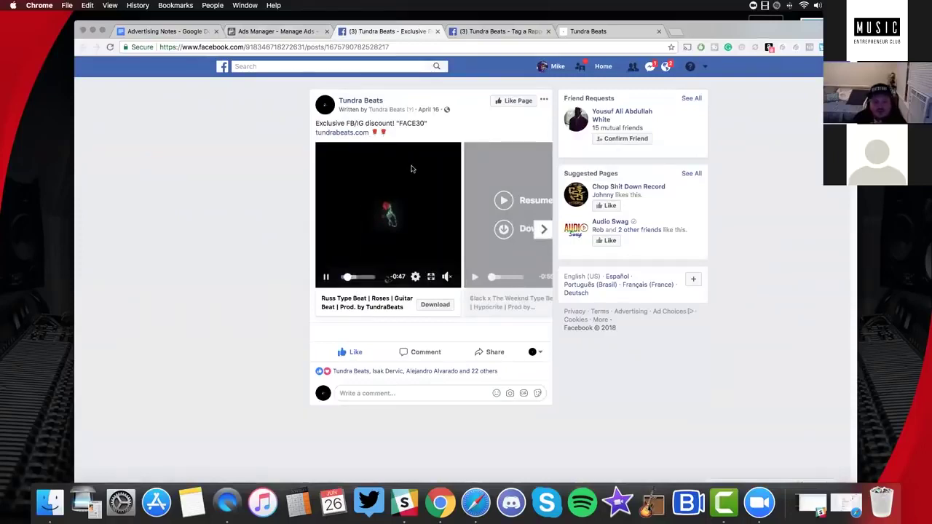
{"action": "left_click", "coordinate": [542, 230]}
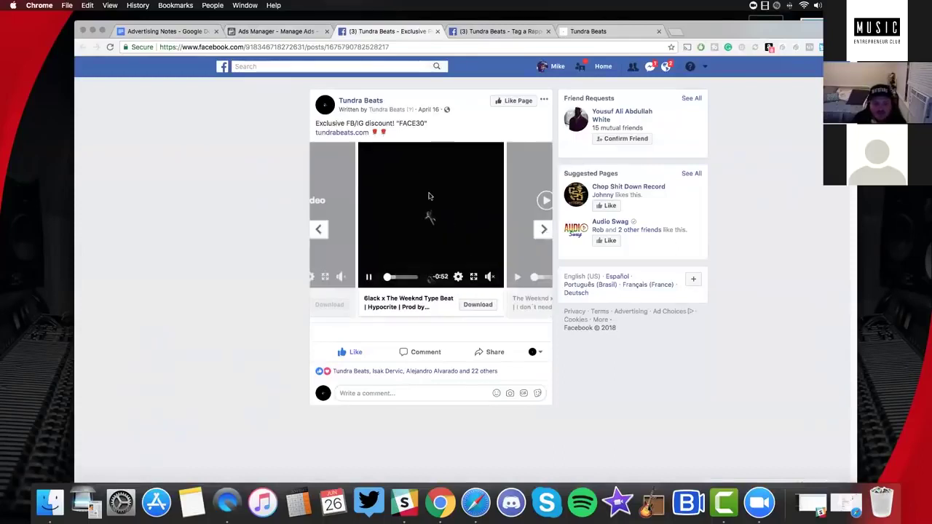
{"action": "scroll", "coordinate": [427, 214], "scroll_direction": "left", "scroll_amount": 3}
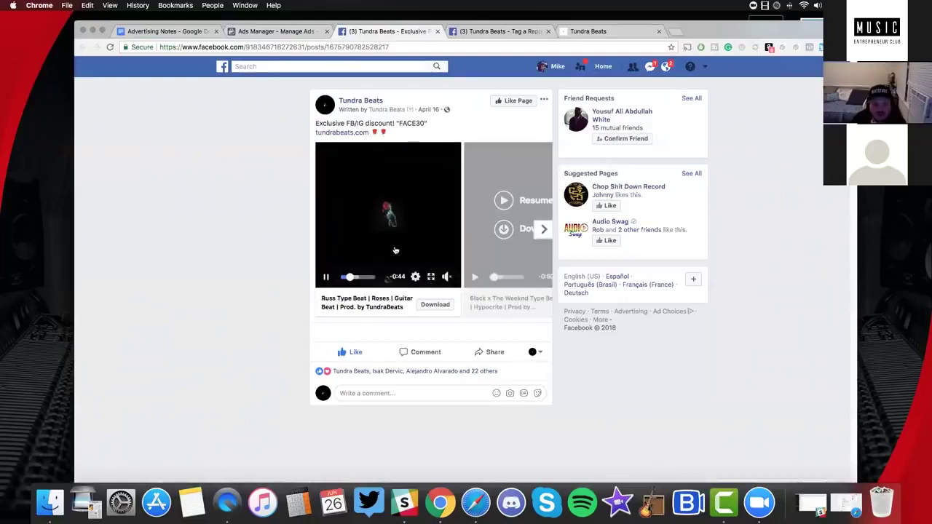
{"action": "left_click", "coordinate": [543, 230]}
{"action": "left_click", "coordinate": [543, 230]}
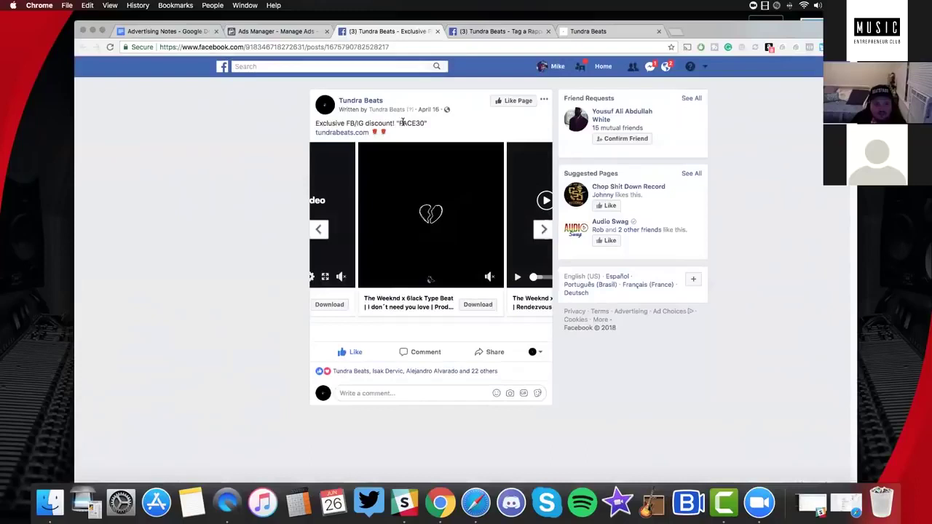
Close the ad post and clear the ad set, ad and campaign selections to return to the full campaign list
{"action": "left_click", "coordinate": [438, 32]}
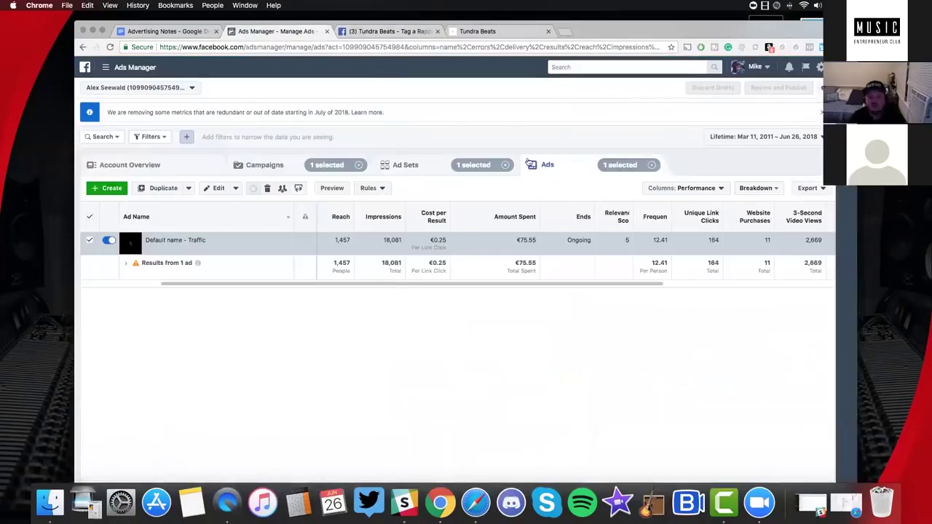
{"action": "left_click", "coordinate": [506, 166]}
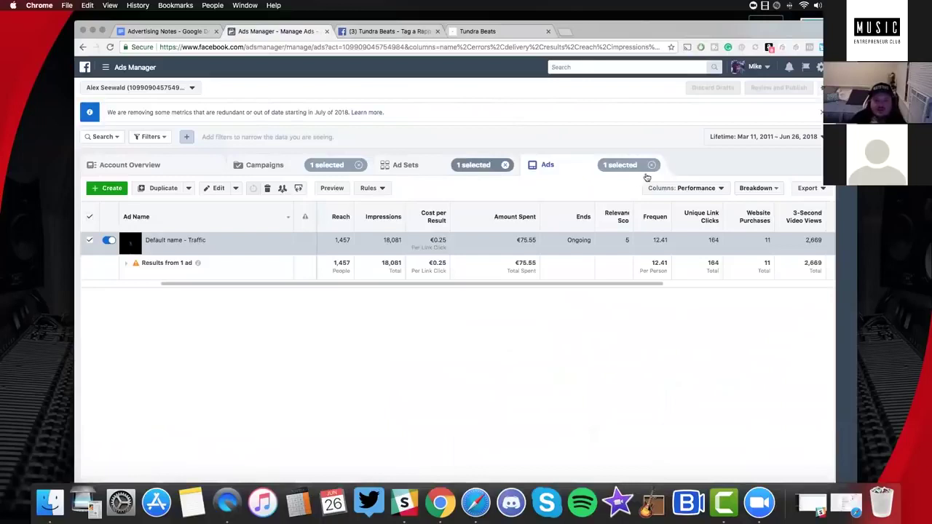
{"action": "left_click", "coordinate": [651, 165]}
{"action": "left_click", "coordinate": [359, 166]}
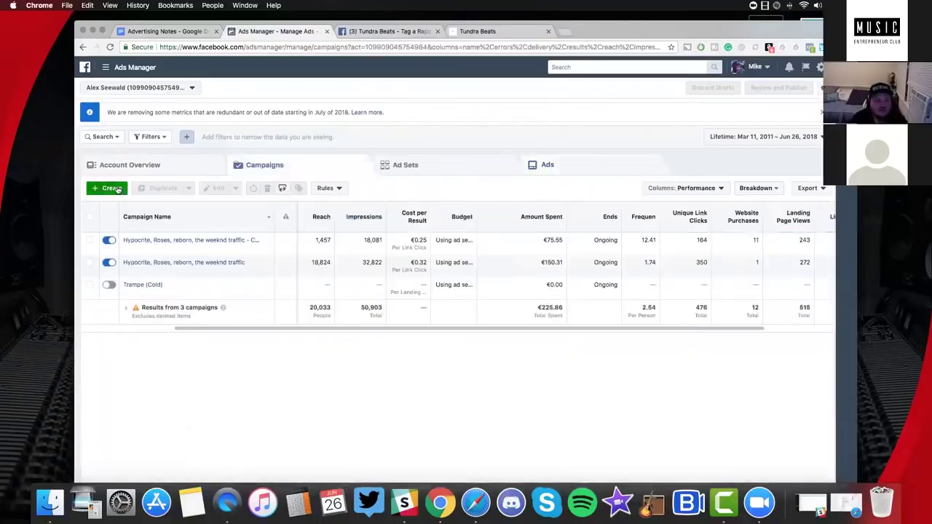
Create a new campaign with the Conversions objective, name it "Trampe (Warm)" and continue to its ad set settings
{"action": "left_click", "coordinate": [109, 188]}
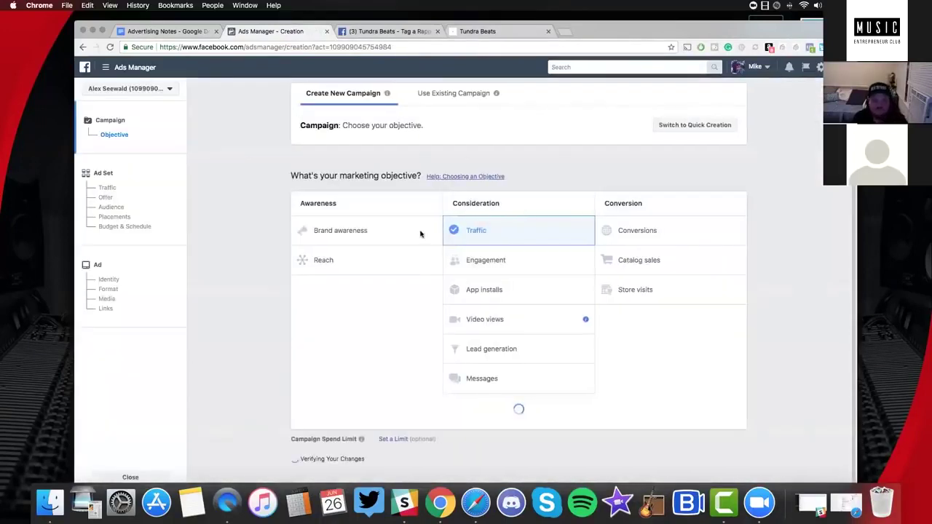
{"action": "scroll", "coordinate": [379, 232], "scroll_direction": "down", "scroll_amount": 2}
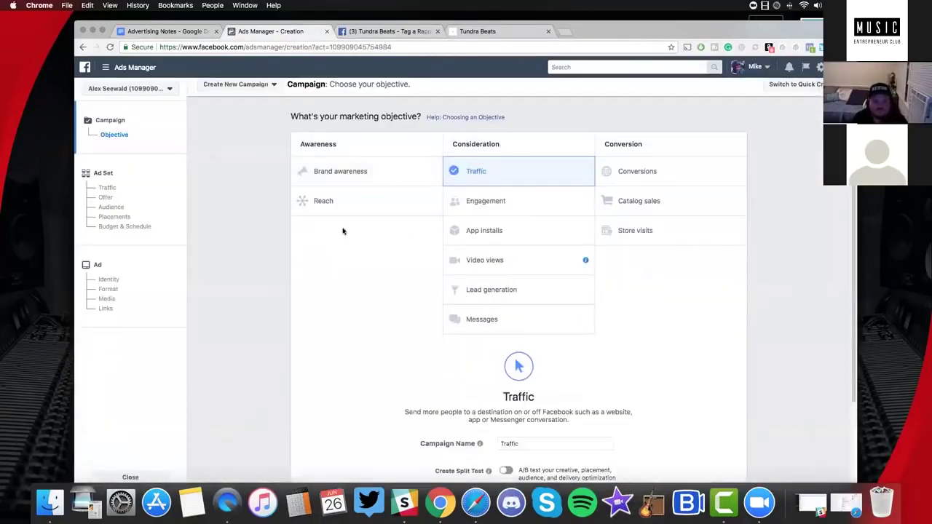
{"action": "left_click", "coordinate": [655, 175]}
{"action": "scroll", "coordinate": [573, 204], "scroll_direction": "down", "scroll_amount": 3}
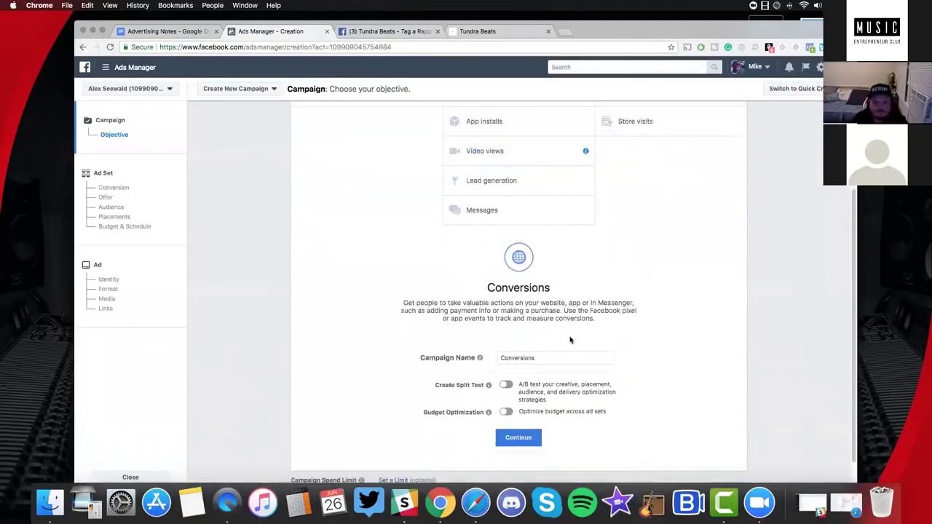
{"action": "scroll", "coordinate": [570, 339], "scroll_direction": "down", "scroll_amount": 1}
{"action": "left_click_drag", "start_coordinate": [561, 333], "coordinate": [422, 318]}
{"action": "type", "text": "Trampe (Warm"}
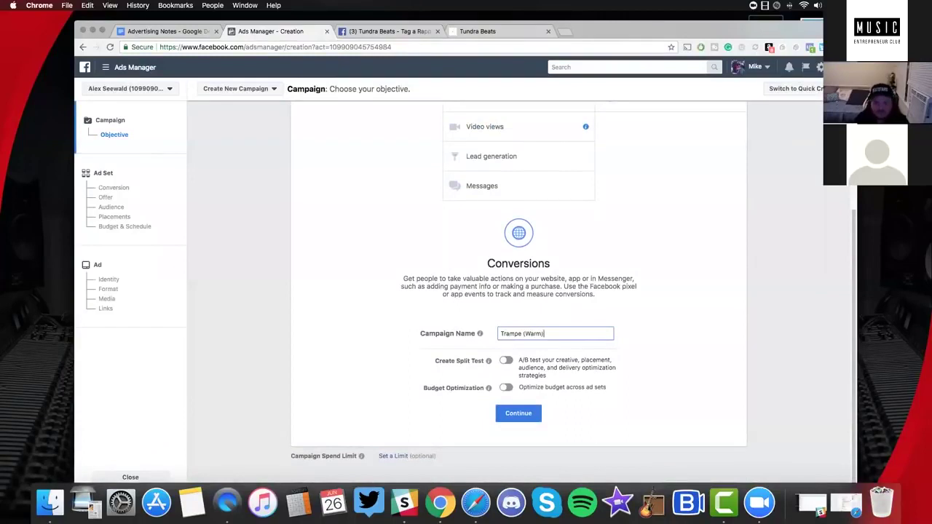
{"action": "left_click", "coordinate": [519, 413]}
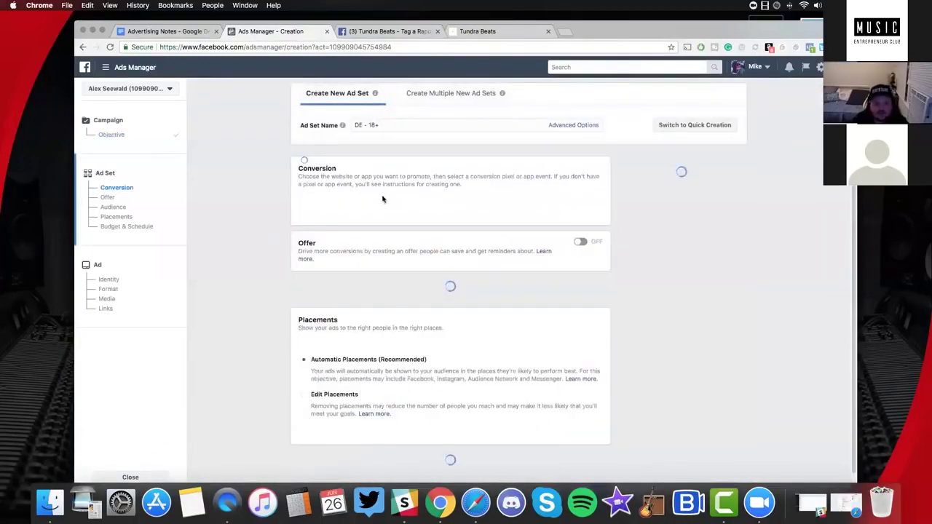
Rename the new ad set "Daydreaming", replacing the default name
{"action": "left_click", "coordinate": [400, 123]}
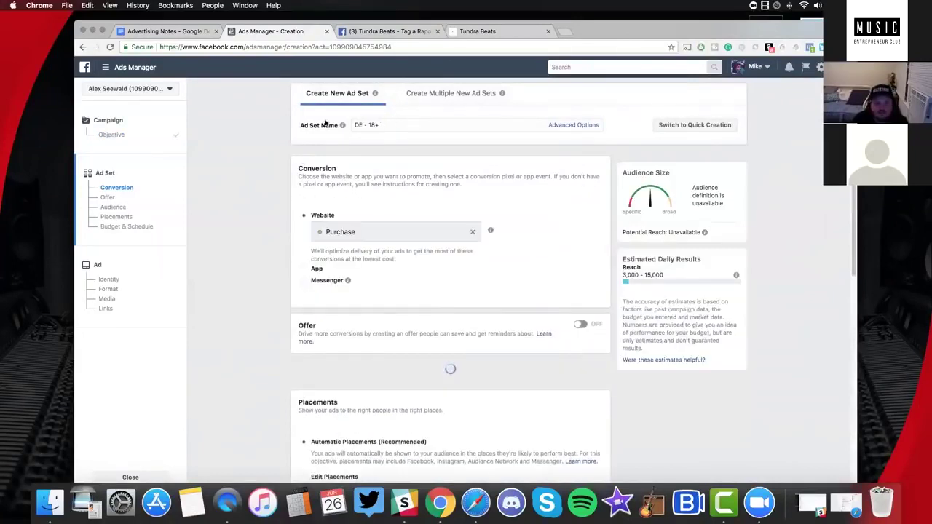
{"action": "key", "text": "super+a"}
{"action": "key", "text": "BackSpace"}
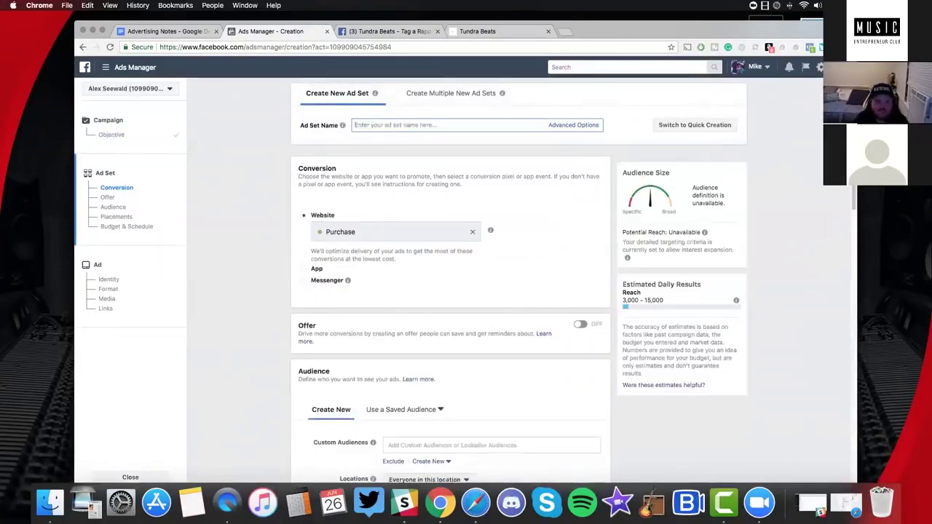
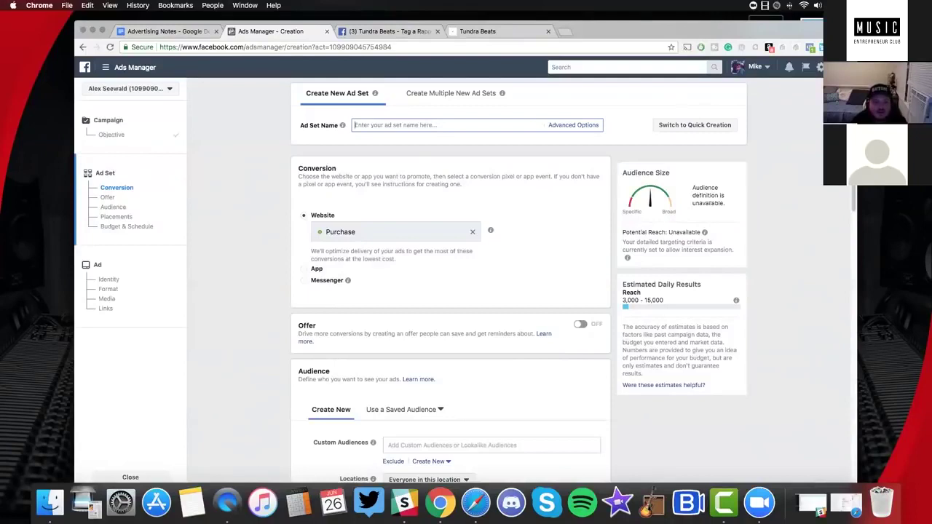
{"action": "type", "text": "Daydreaming"}
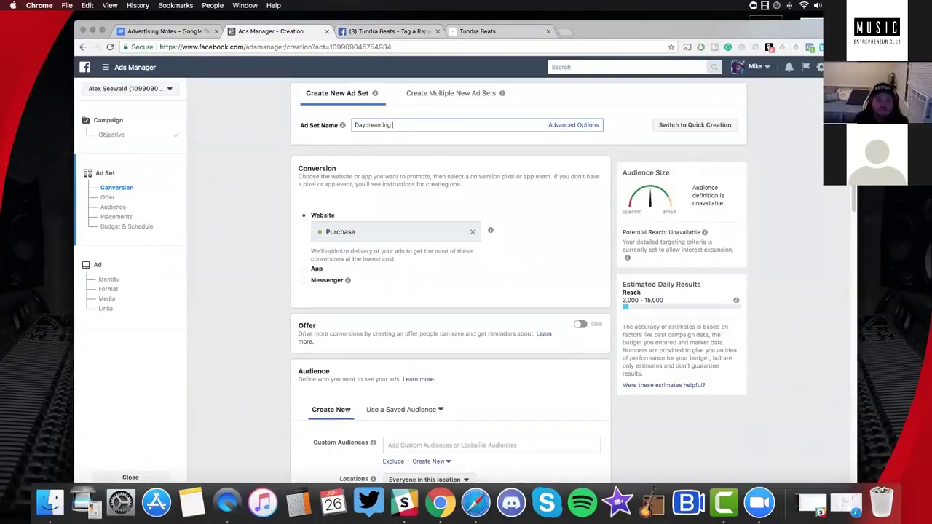
{"action": "left_click", "coordinate": [330, 227]}
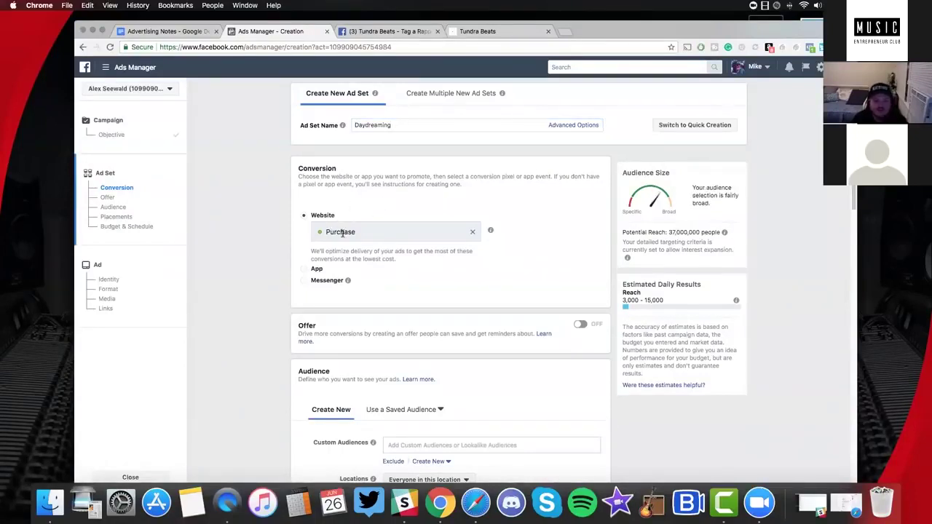
Check the saved audiences, then add Website Visitors as the ad set's custom audience
{"action": "scroll", "coordinate": [362, 233], "scroll_direction": "down", "scroll_amount": 5}
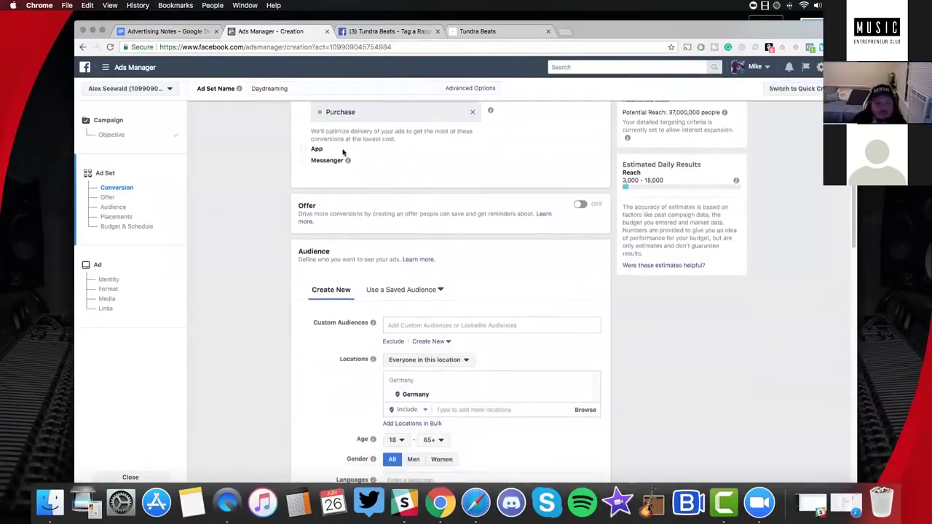
{"action": "scroll", "coordinate": [452, 335], "scroll_direction": "up", "scroll_amount": 1}
{"action": "scroll", "coordinate": [419, 240], "scroll_direction": "down", "scroll_amount": 4}
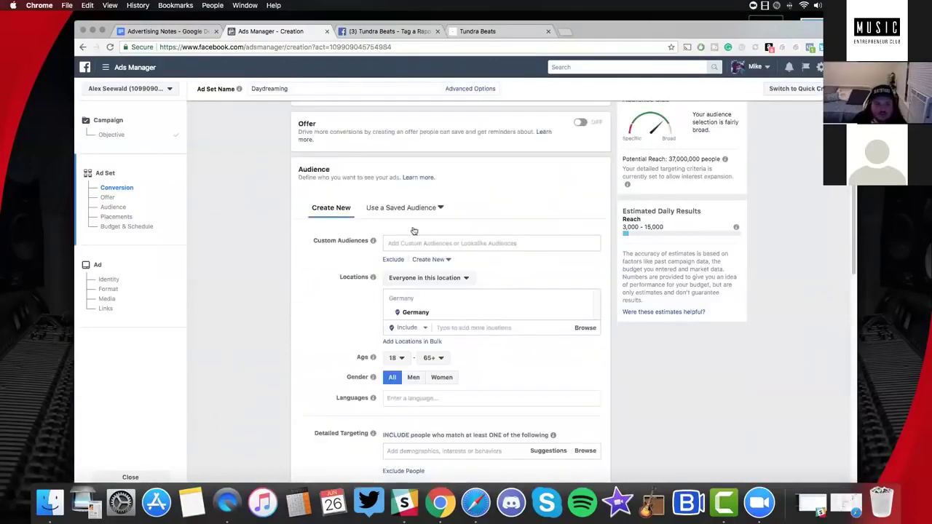
{"action": "scroll", "coordinate": [437, 263], "scroll_direction": "up", "scroll_amount": 5}
{"action": "scroll", "coordinate": [460, 283], "scroll_direction": "down", "scroll_amount": 5}
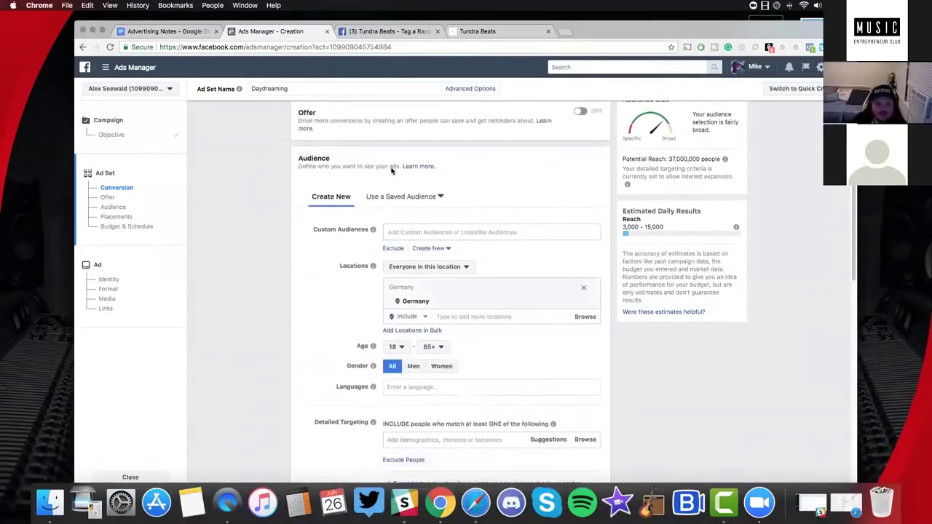
{"action": "left_click", "coordinate": [423, 198]}
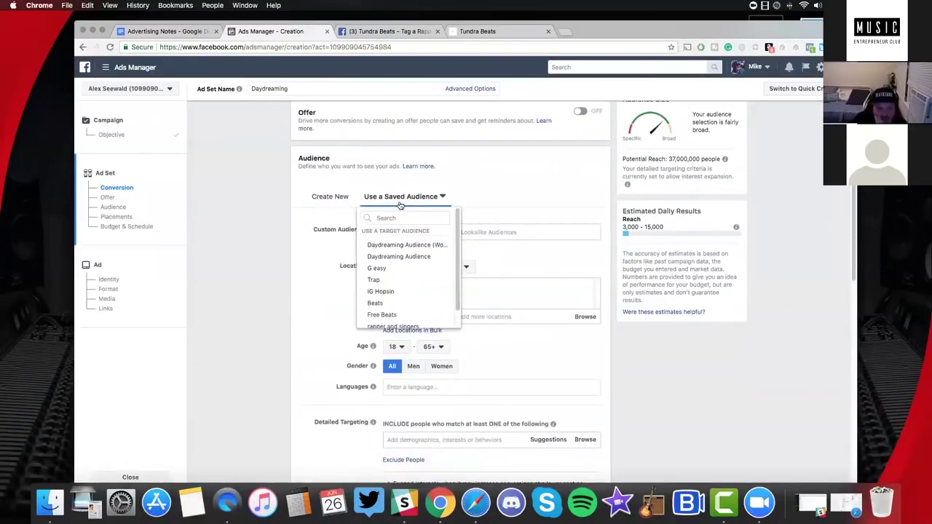
{"action": "key", "text": "Escape"}
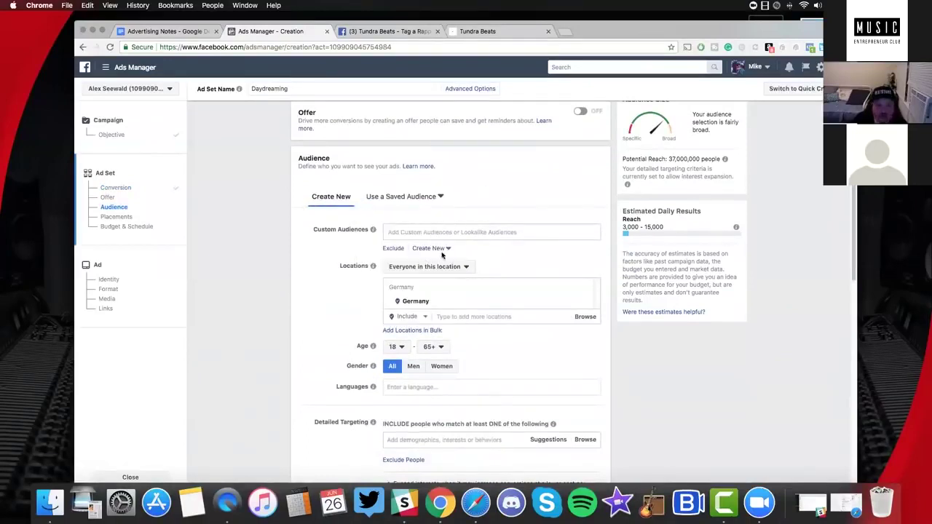
{"action": "left_click", "coordinate": [440, 233]}
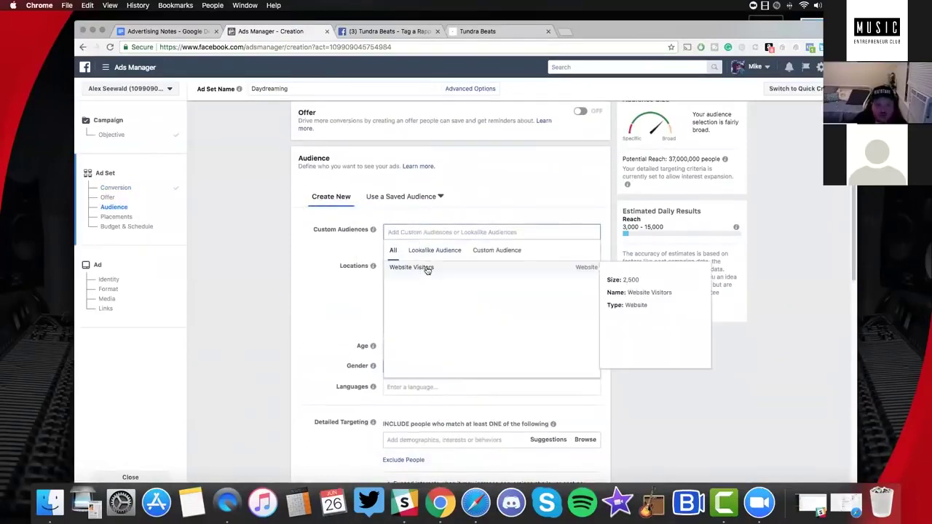
{"action": "left_click", "coordinate": [427, 267]}
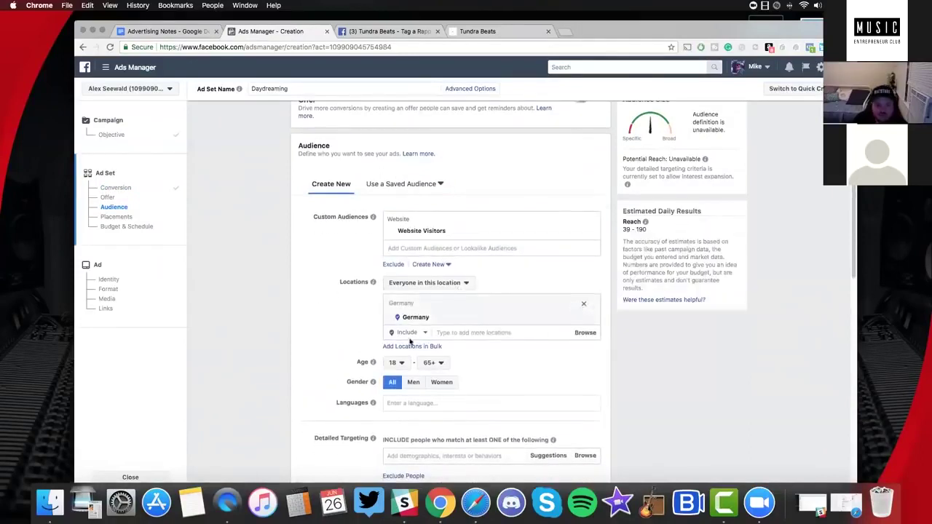
Remove Germany from the audience locations and lower the minimum age to 13
{"action": "left_click", "coordinate": [398, 332]}
{"action": "left_click", "coordinate": [402, 346]}
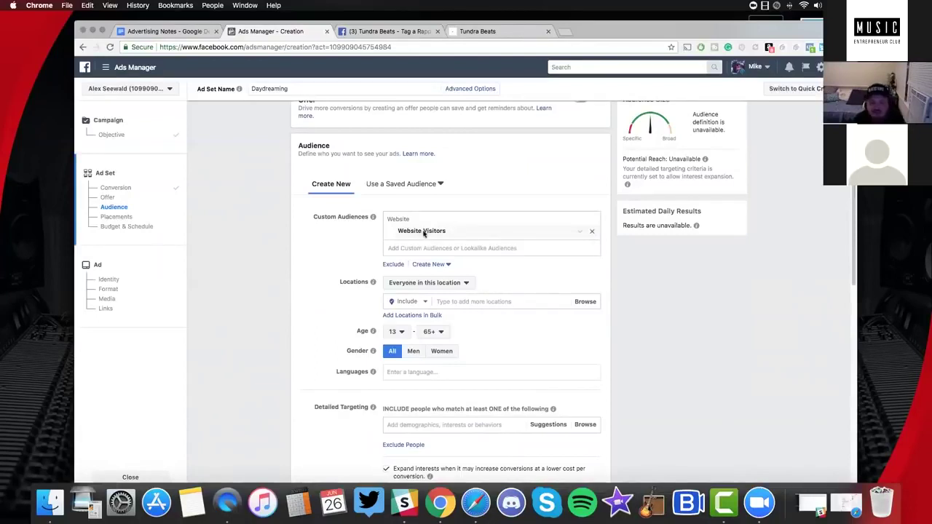
{"action": "scroll", "coordinate": [598, 312], "scroll_direction": "down", "scroll_amount": 3}
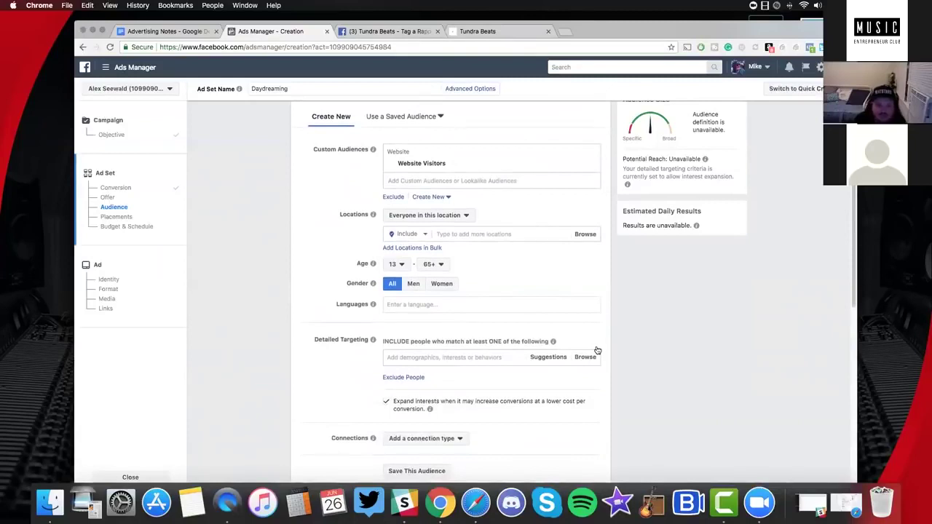
{"action": "scroll", "coordinate": [585, 348], "scroll_direction": "up", "scroll_amount": 1}
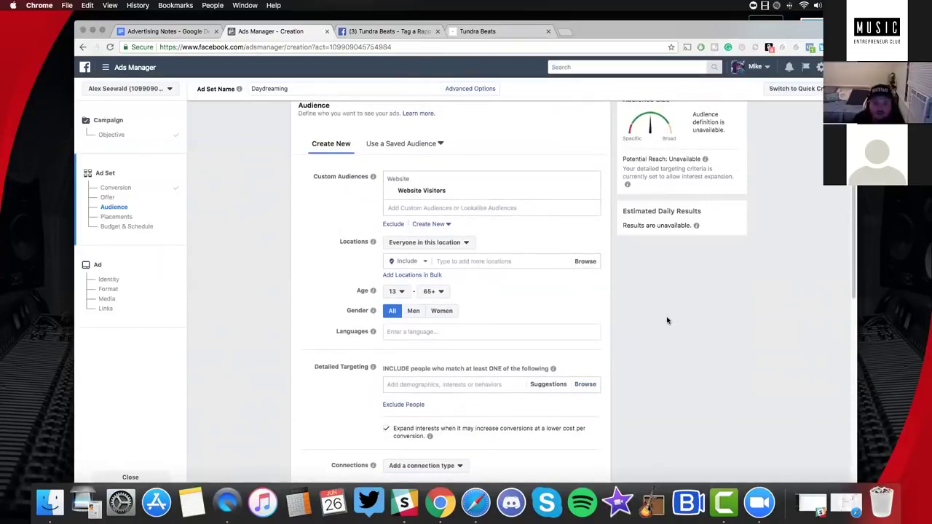
{"action": "scroll", "coordinate": [667, 321], "scroll_direction": "up", "scroll_amount": 2}
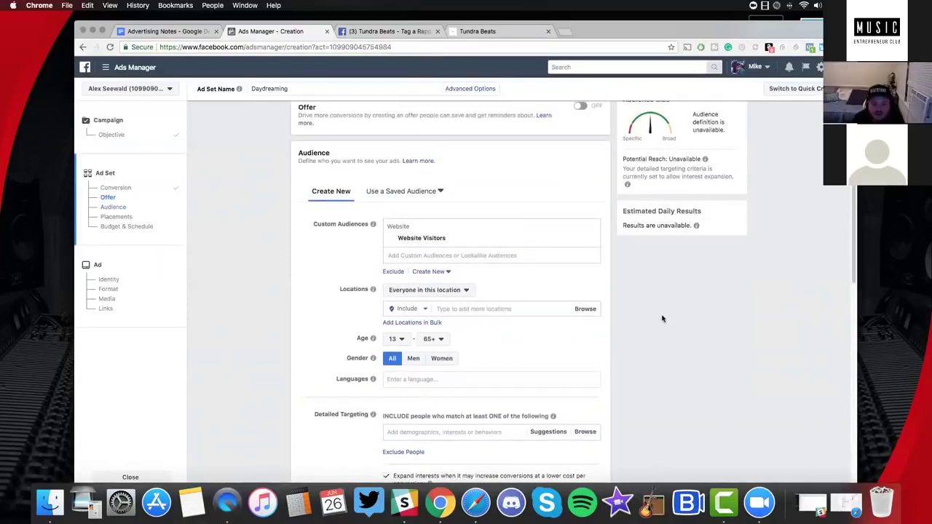
Switch to edited placements, keeping Facebook Feeds, Instant Articles and Instagram Feed and Stories, and exclude Audience Network and Messenger
{"action": "scroll", "coordinate": [662, 318], "scroll_direction": "down", "scroll_amount": 5}
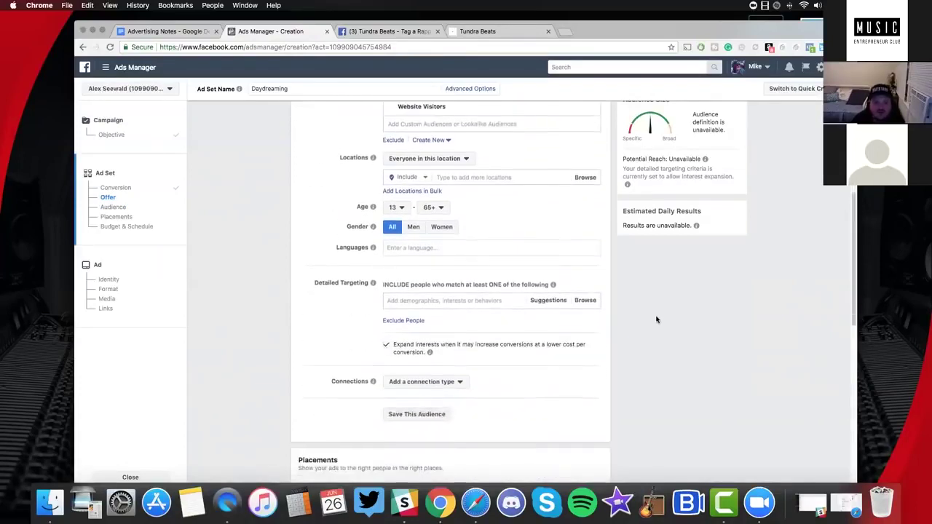
{"action": "scroll", "coordinate": [656, 319], "scroll_direction": "down", "scroll_amount": 2}
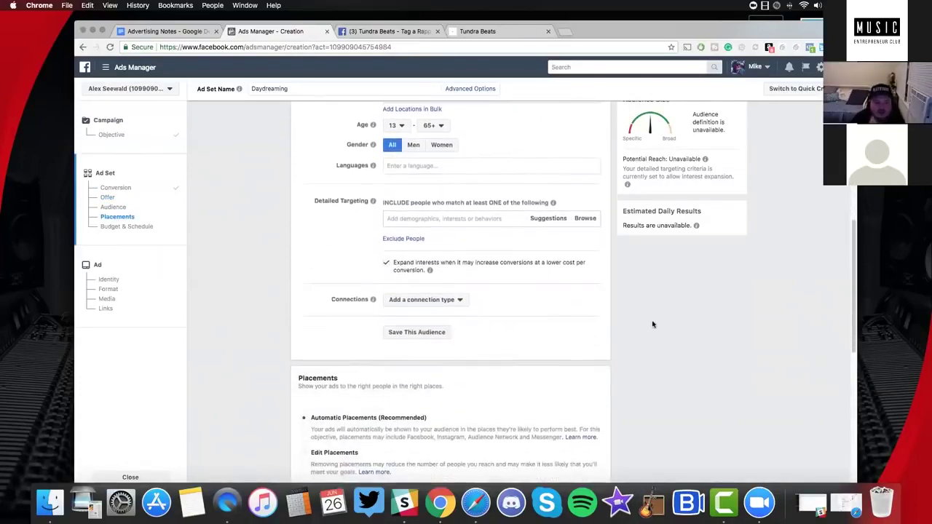
{"action": "scroll", "coordinate": [633, 323], "scroll_direction": "down", "scroll_amount": 6}
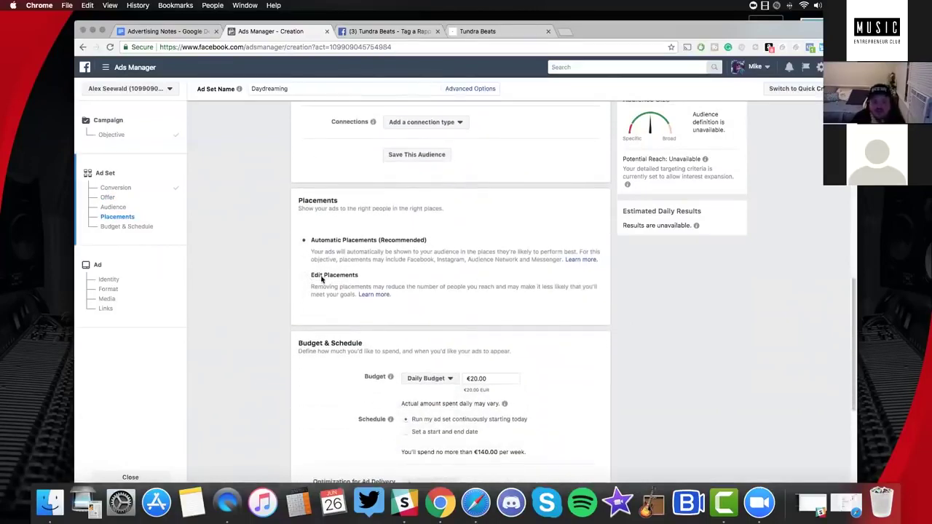
{"action": "left_click", "coordinate": [331, 280]}
{"action": "scroll", "coordinate": [469, 209], "scroll_direction": "down", "scroll_amount": 6}
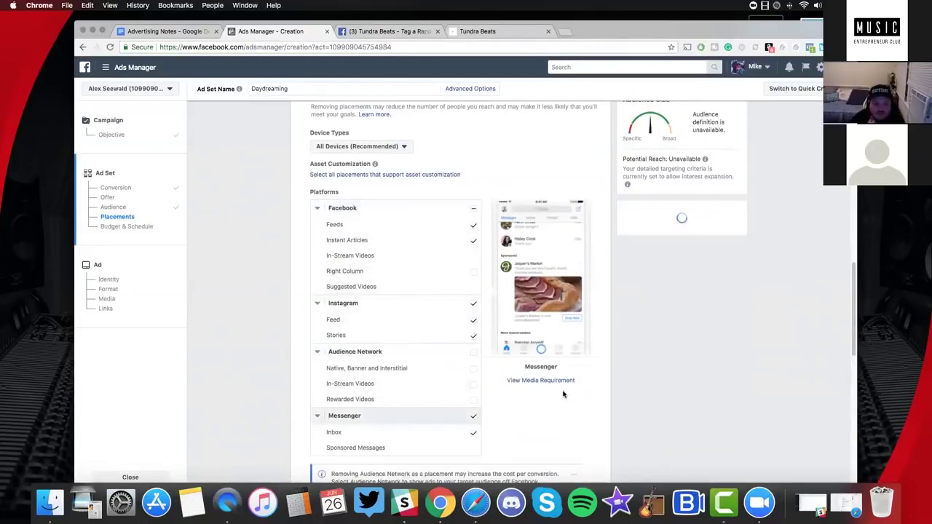
{"action": "scroll", "coordinate": [563, 394], "scroll_direction": "down", "scroll_amount": 5}
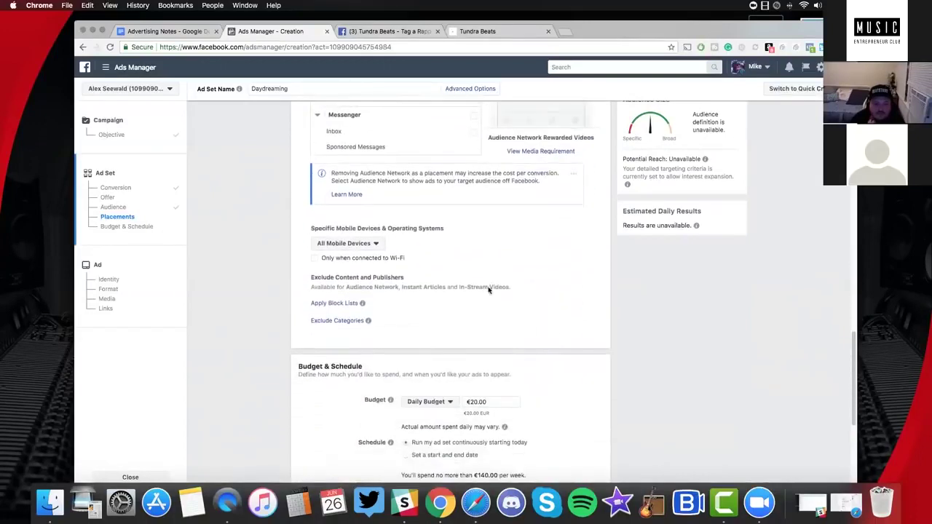
Set the ad set's daily budget to €1.00
{"action": "scroll", "coordinate": [467, 285], "scroll_direction": "down", "scroll_amount": 2}
{"action": "left_click", "coordinate": [491, 279]}
{"action": "type", "text": "1.0"}
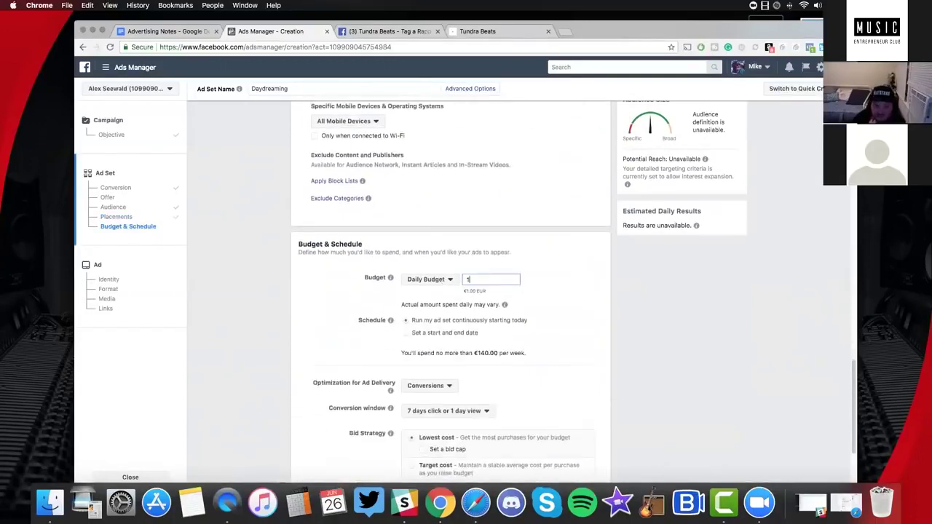
{"action": "left_click", "coordinate": [548, 319]}
Check the conversion window options, keep 7 days click or 1 day view, and continue to the ad settings
{"action": "scroll", "coordinate": [549, 320], "scroll_direction": "down", "scroll_amount": 2}
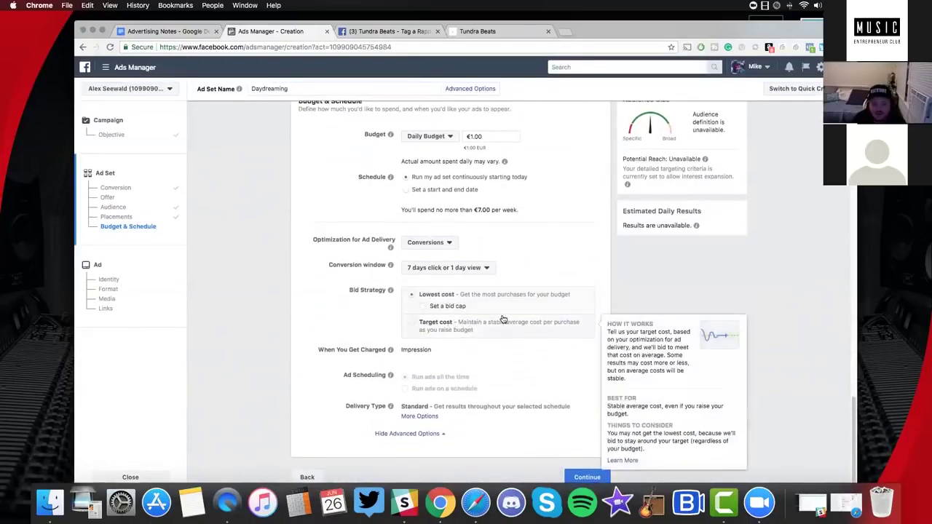
{"action": "left_click", "coordinate": [448, 269]}
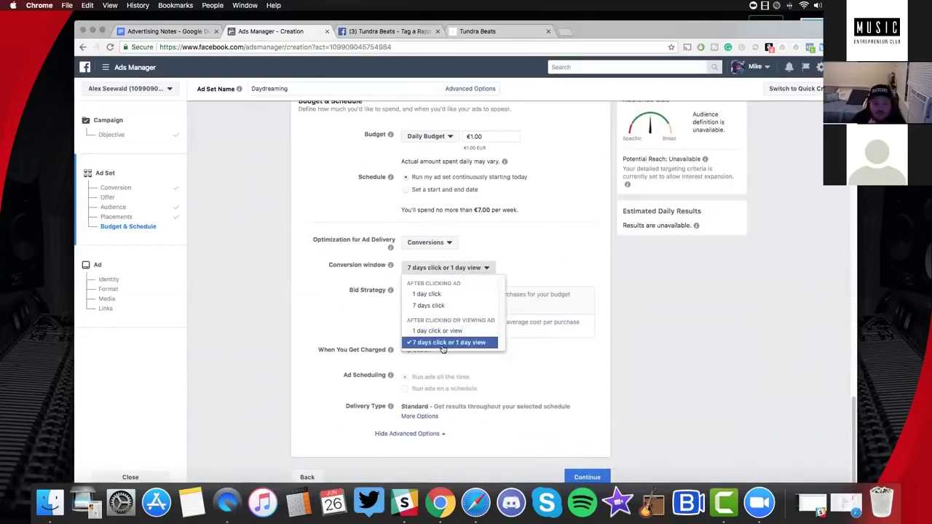
{"action": "left_click", "coordinate": [472, 252]}
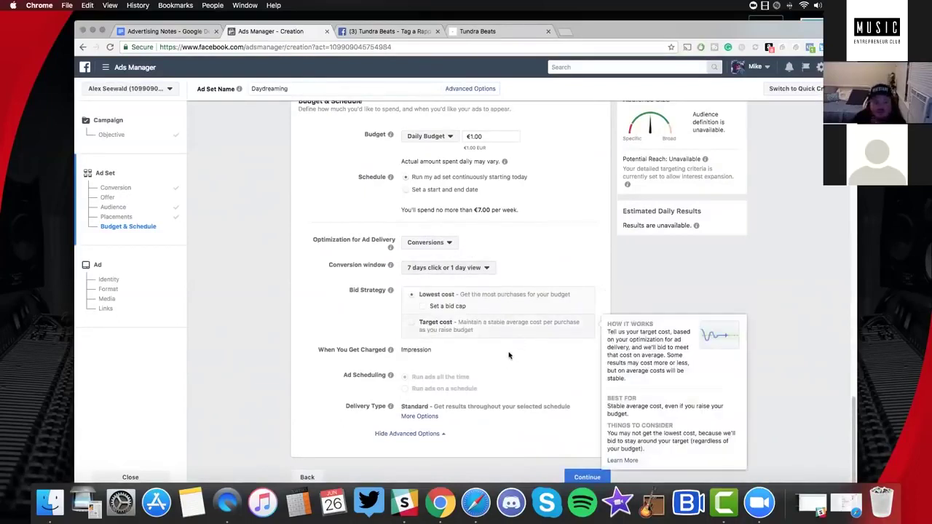
{"action": "left_click", "coordinate": [587, 477]}
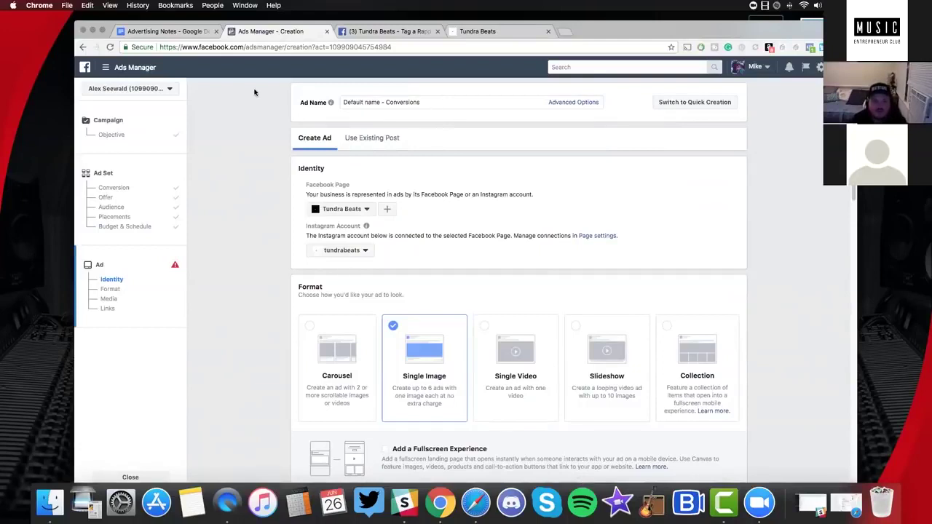
Rename the ad "Daydreaming", replacing the default Conversions name
{"action": "type", "text": "De"}
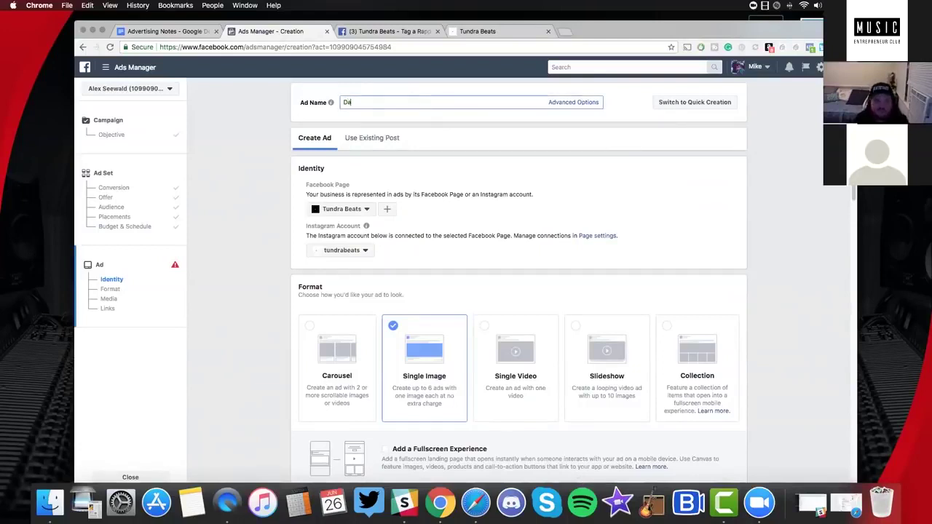
{"action": "type", "text": "ydreaming"}
{"action": "left_click", "coordinate": [500, 203]}
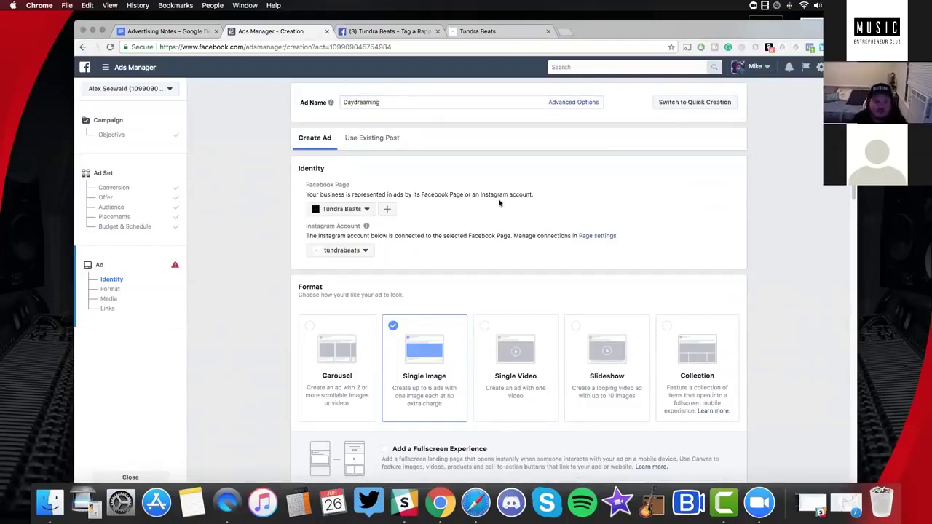
{"action": "scroll", "coordinate": [501, 203], "scroll_direction": "down", "scroll_amount": 2}
{"action": "scroll", "coordinate": [420, 73], "scroll_direction": "up", "scroll_amount": 2}
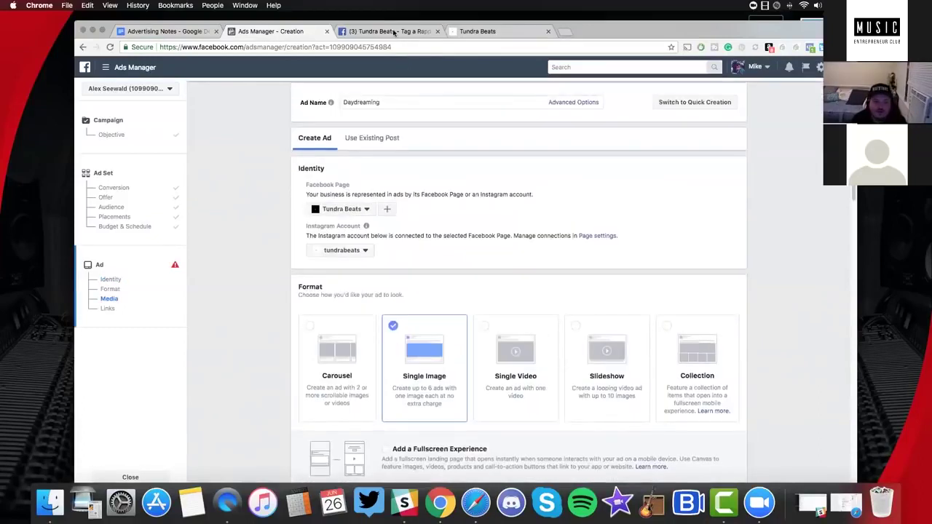
Copy the post ID from the URL of the "Tag a Rapper Who would Kill This" post and return to the ad creation page
{"action": "left_click", "coordinate": [390, 31]}
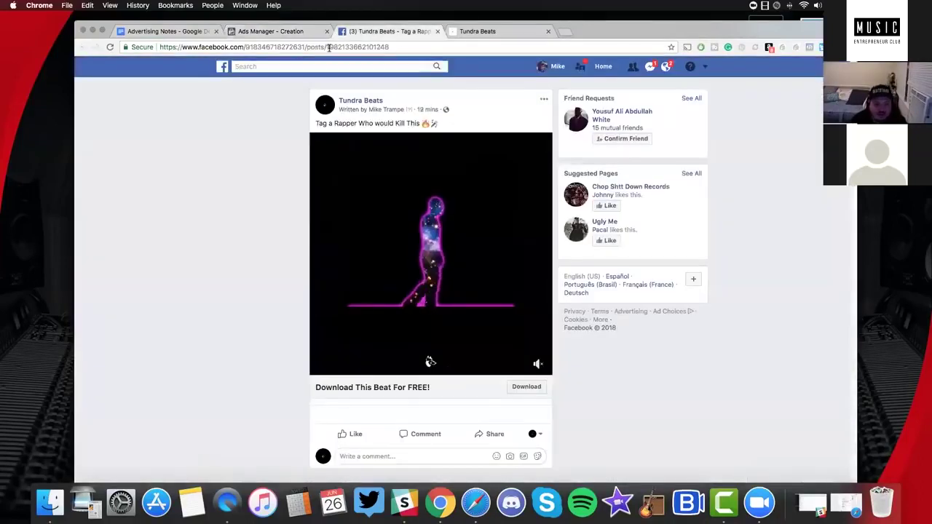
{"action": "left_click_drag", "start_coordinate": [390, 46], "coordinate": [327, 47]}
{"action": "key", "text": "super+c"}
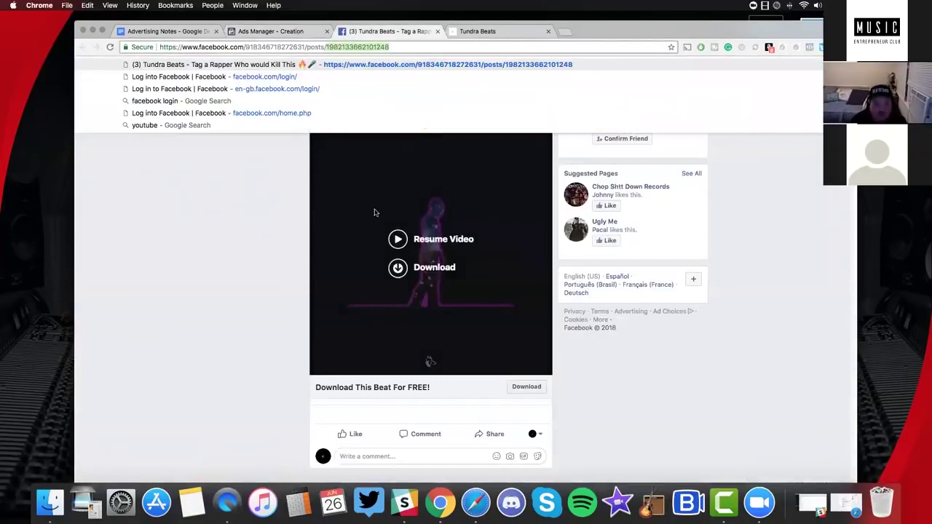
{"action": "key", "text": "ctrl+shift+Tab"}
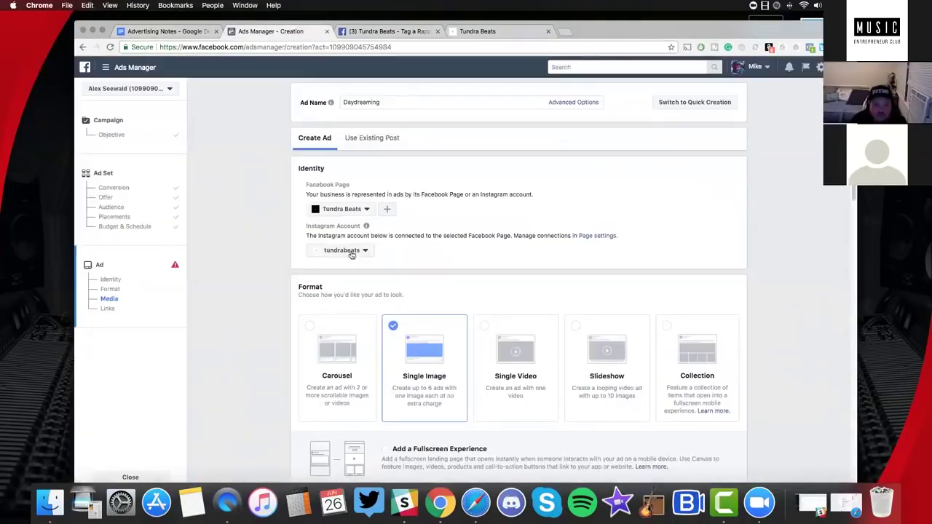
Set the ad to use an existing post and submit the copied post ID as its creative
{"action": "scroll", "coordinate": [430, 248], "scroll_direction": "down", "scroll_amount": 3}
{"action": "scroll", "coordinate": [430, 248], "scroll_direction": "up", "scroll_amount": 3}
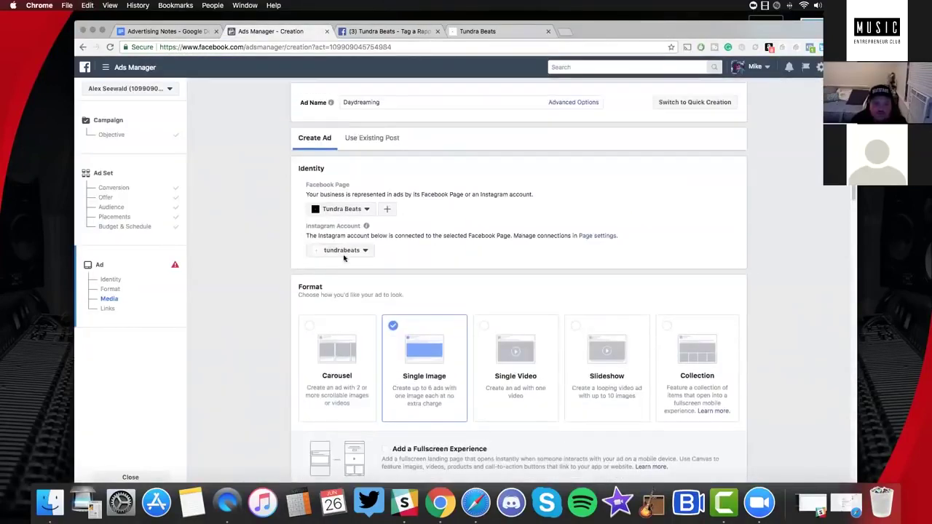
{"action": "left_click", "coordinate": [374, 137]}
{"action": "scroll", "coordinate": [333, 373], "scroll_direction": "down", "scroll_amount": 3}
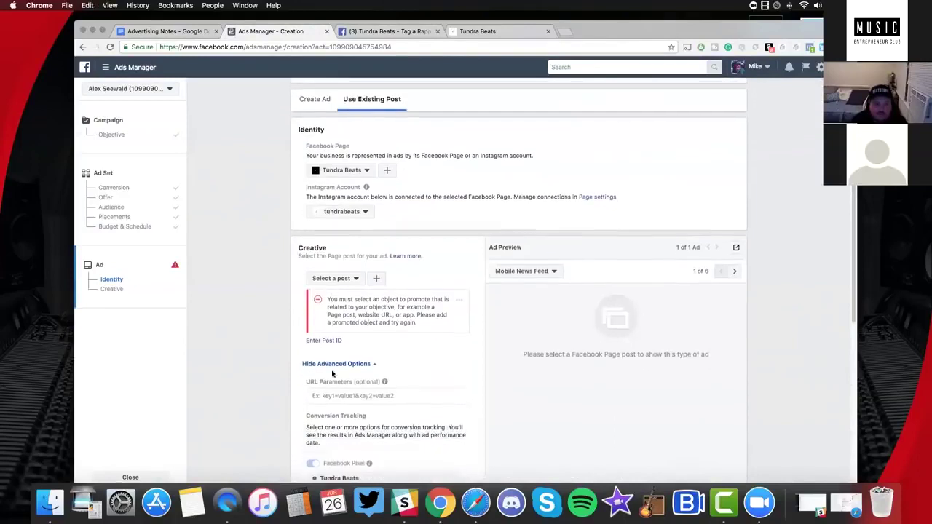
{"action": "left_click", "coordinate": [331, 330]}
{"action": "key", "text": "super+v"}
{"action": "key", "text": "Return"}
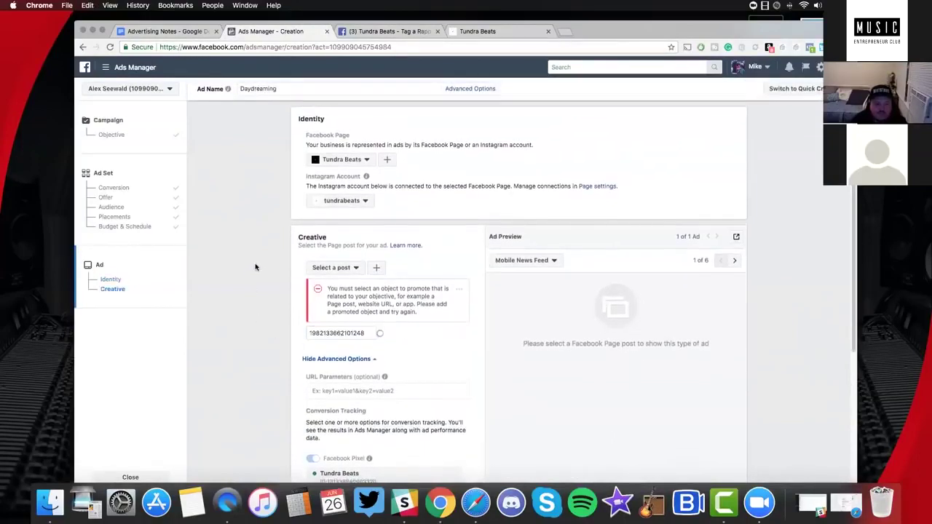
Switch from the existing post to creating a new ad and choose the Carousel format
{"action": "scroll", "coordinate": [255, 265], "scroll_direction": "down", "scroll_amount": 3}
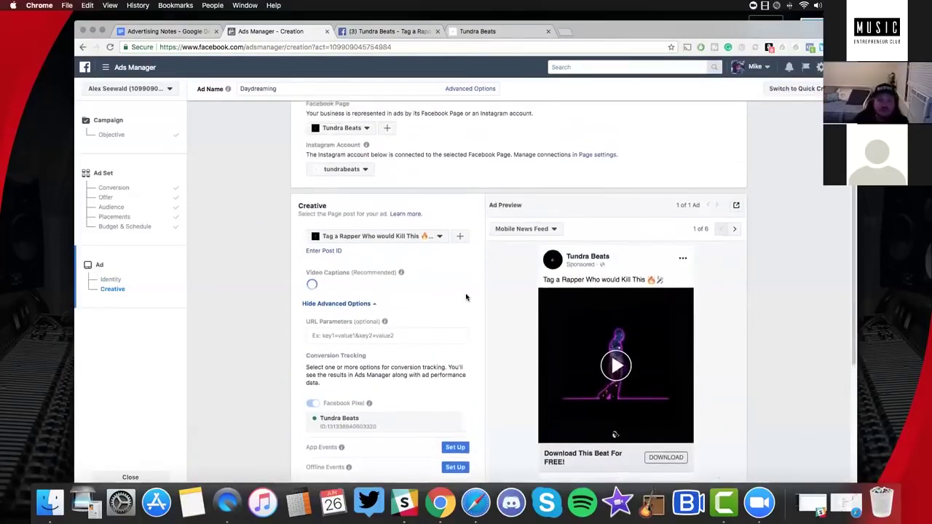
{"action": "scroll", "coordinate": [451, 284], "scroll_direction": "up", "scroll_amount": 3}
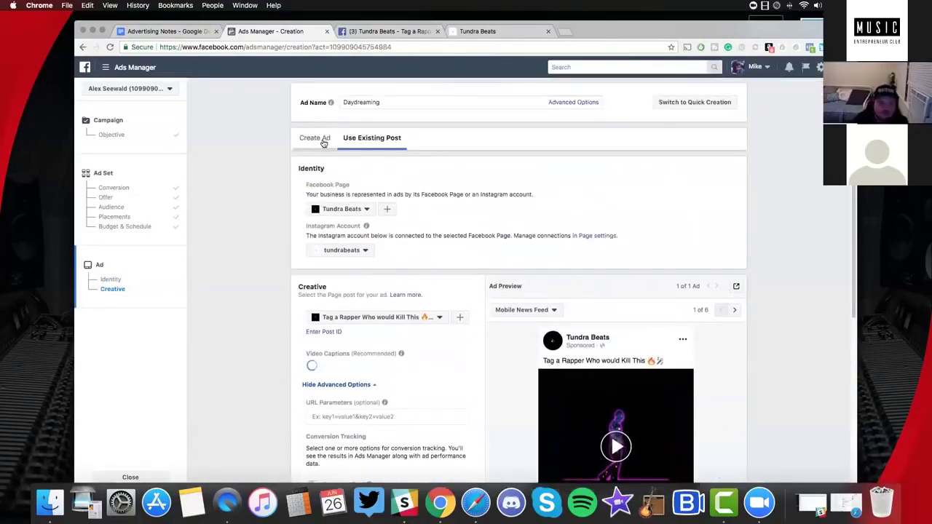
{"action": "left_click", "coordinate": [325, 140]}
{"action": "scroll", "coordinate": [464, 324], "scroll_direction": "down", "scroll_amount": 1}
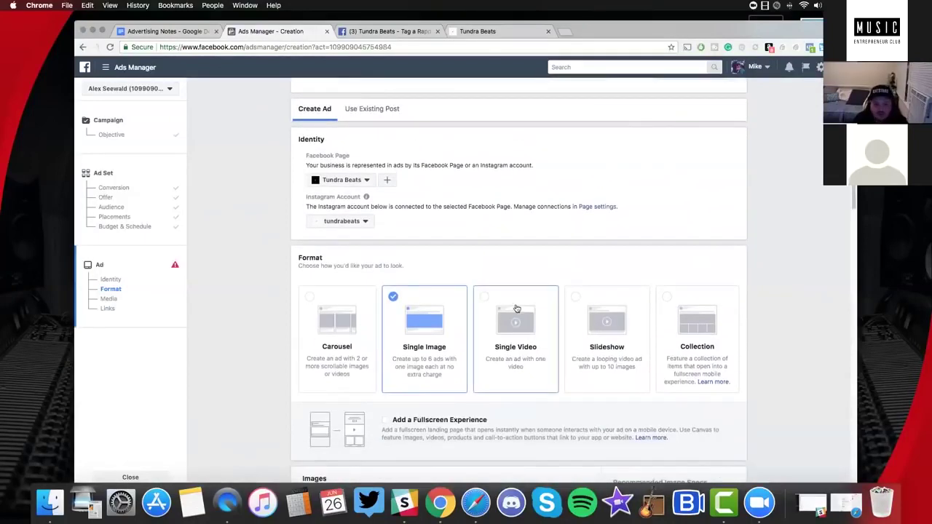
{"action": "left_click", "coordinate": [353, 331]}
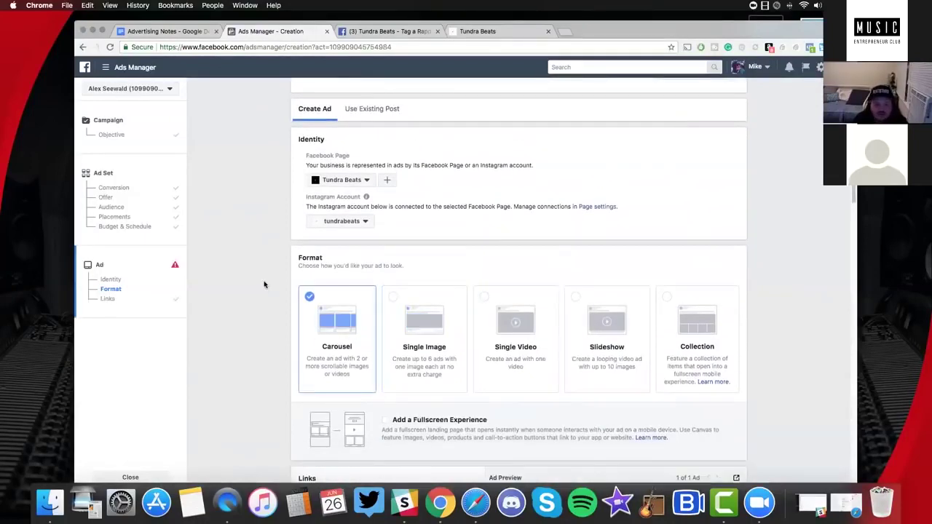
{"action": "scroll", "coordinate": [265, 284], "scroll_direction": "down", "scroll_amount": 6}
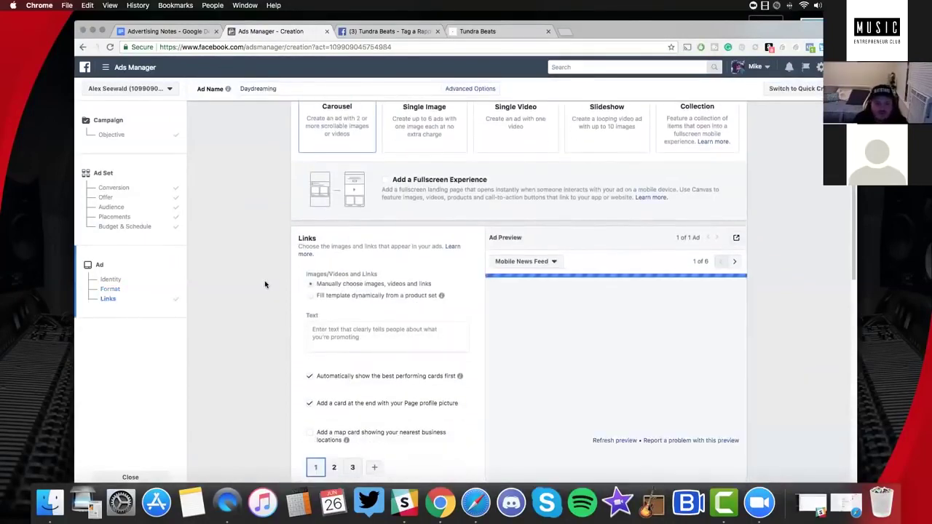
{"action": "scroll", "coordinate": [272, 227], "scroll_direction": "up", "scroll_amount": 3}
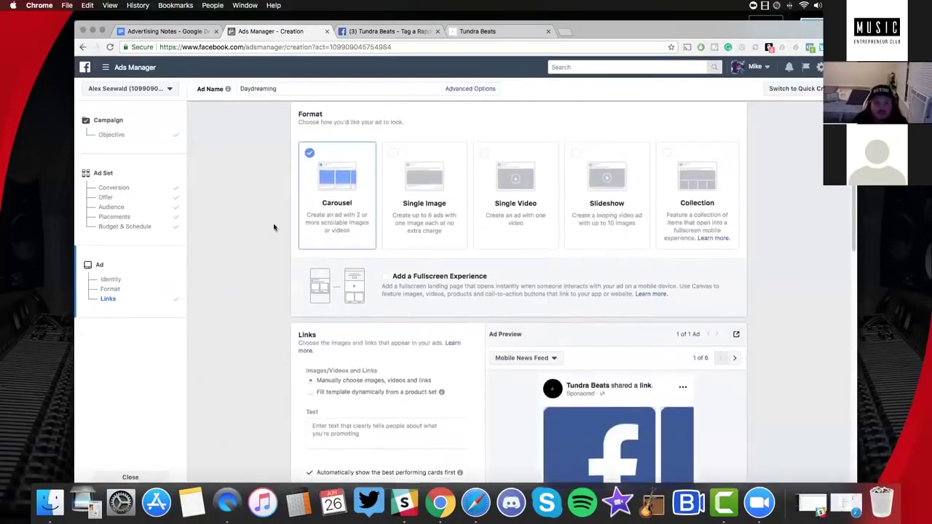
{"action": "scroll", "coordinate": [274, 228], "scroll_direction": "down", "scroll_amount": 4}
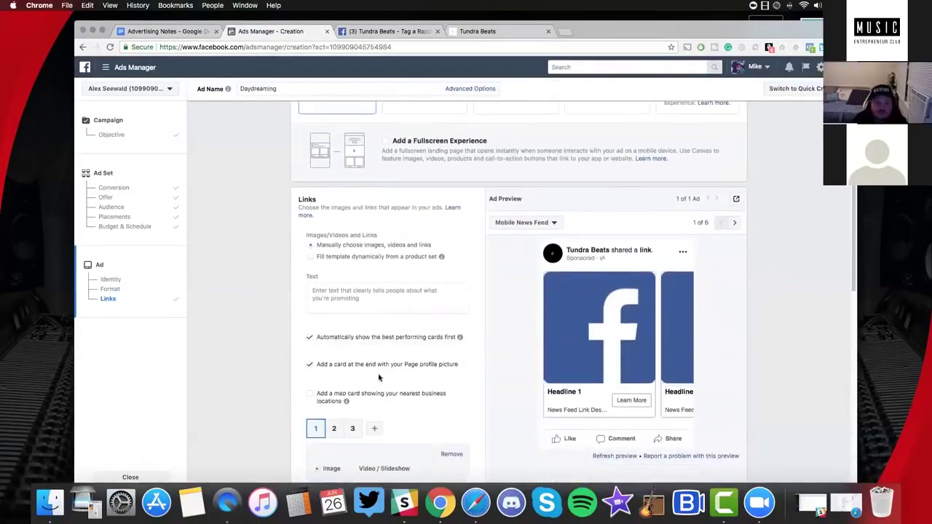
Add more cards to the carousel after the third one
{"action": "scroll", "coordinate": [357, 364], "scroll_direction": "down", "scroll_amount": 2}
{"action": "left_click", "coordinate": [372, 353]}
{"action": "left_click", "coordinate": [397, 352]}
{"action": "left_click", "coordinate": [413, 353]}
{"action": "left_click", "coordinate": [429, 352]}
{"action": "left_click", "coordinate": [449, 354]}
{"action": "left_click", "coordinate": [446, 354]}
{"action": "left_click", "coordinate": [447, 352]}
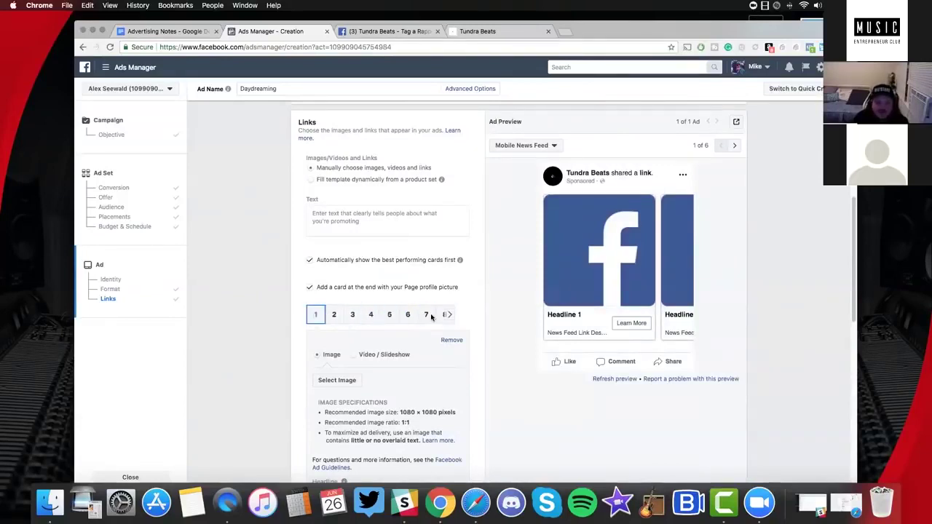
Look through the carousel ad's format, text, card media and link fields
{"action": "scroll", "coordinate": [302, 274], "scroll_direction": "down", "scroll_amount": 1}
{"action": "scroll", "coordinate": [302, 274], "scroll_direction": "down", "scroll_amount": 5}
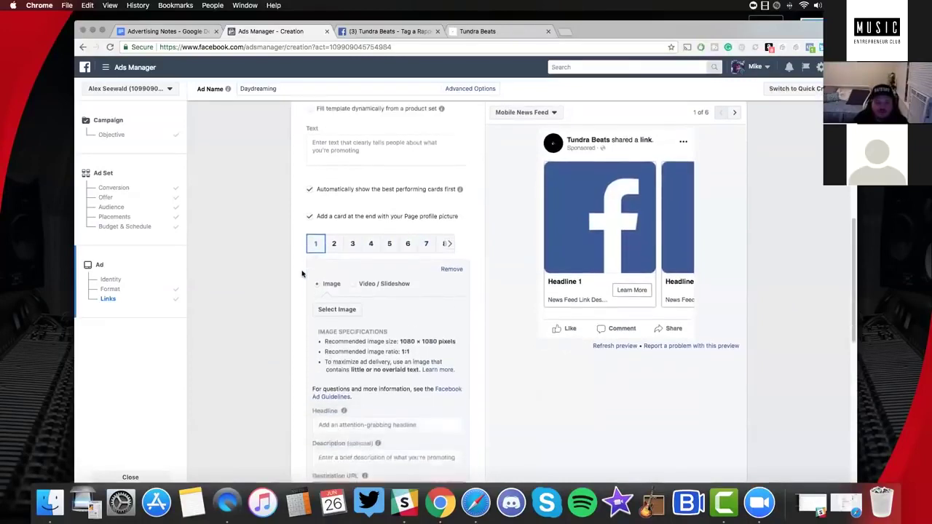
{"action": "scroll", "coordinate": [303, 272], "scroll_direction": "up", "scroll_amount": 6}
{"action": "scroll", "coordinate": [304, 275], "scroll_direction": "up", "scroll_amount": 3}
{"action": "scroll", "coordinate": [304, 276], "scroll_direction": "down", "scroll_amount": 3}
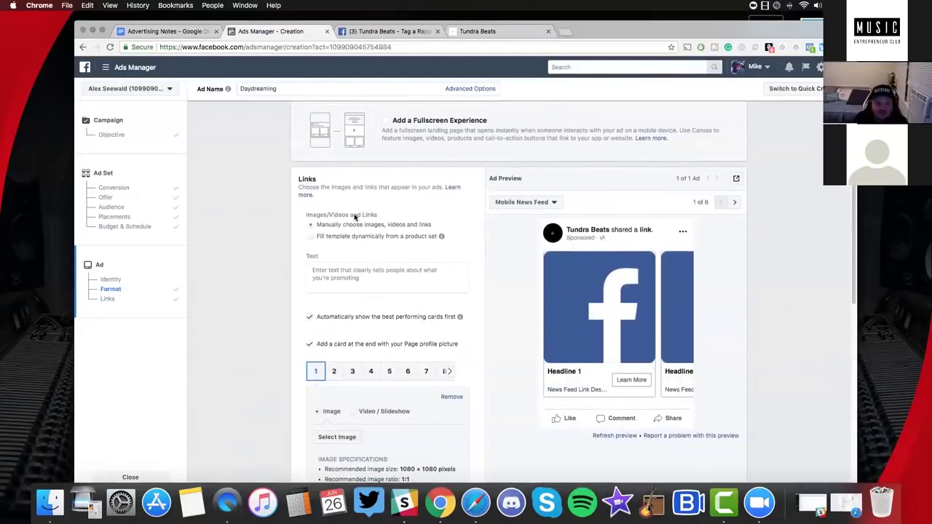
{"action": "scroll", "coordinate": [355, 217], "scroll_direction": "down", "scroll_amount": 1}
{"action": "scroll", "coordinate": [282, 244], "scroll_direction": "down", "scroll_amount": 10}
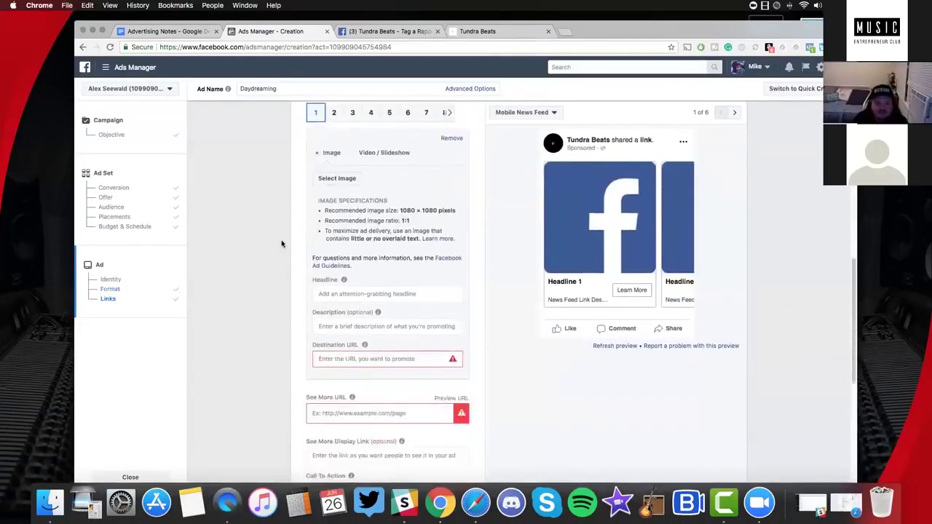
{"action": "scroll", "coordinate": [282, 244], "scroll_direction": "up", "scroll_amount": 10}
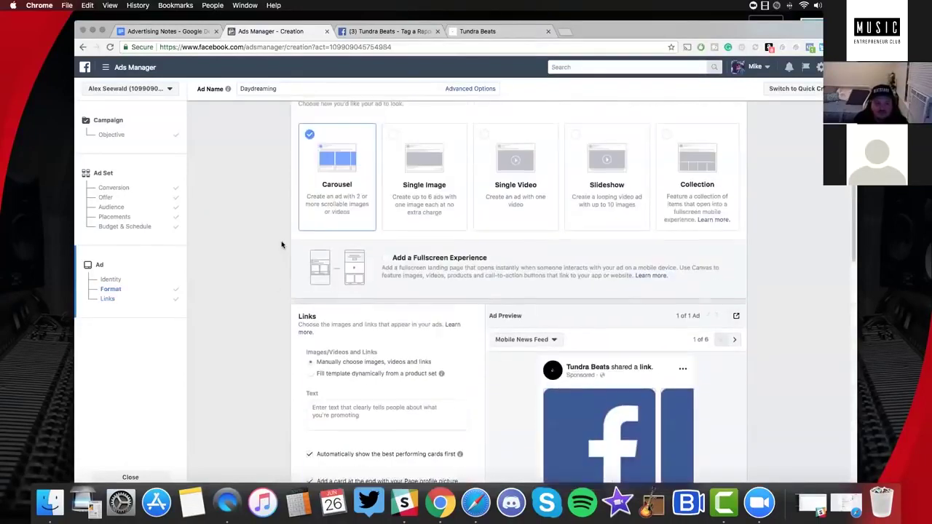
{"action": "scroll", "coordinate": [306, 253], "scroll_direction": "down", "scroll_amount": 3}
{"action": "scroll", "coordinate": [370, 329], "scroll_direction": "down", "scroll_amount": 4}
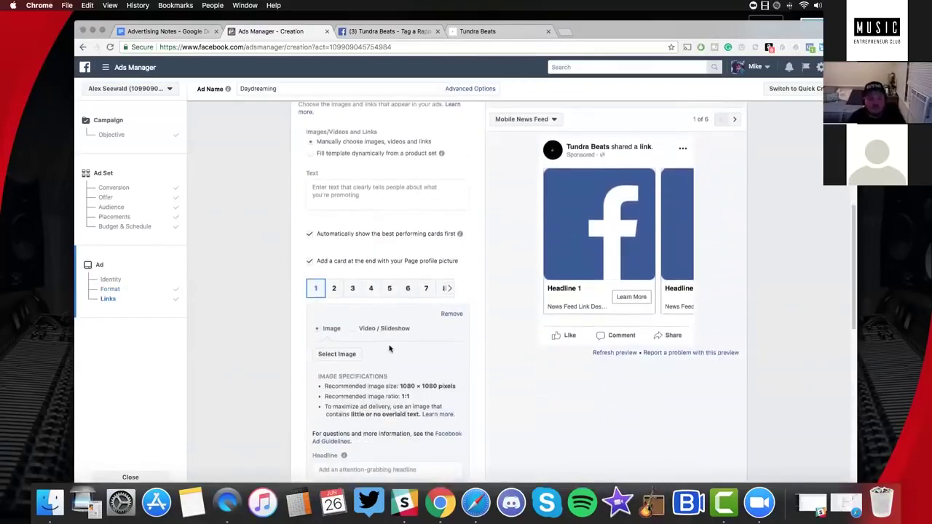
Set the first carousel card to Video / Slideshow and use the account video "Day dreaming ad .mp4"
{"action": "left_click", "coordinate": [371, 292]}
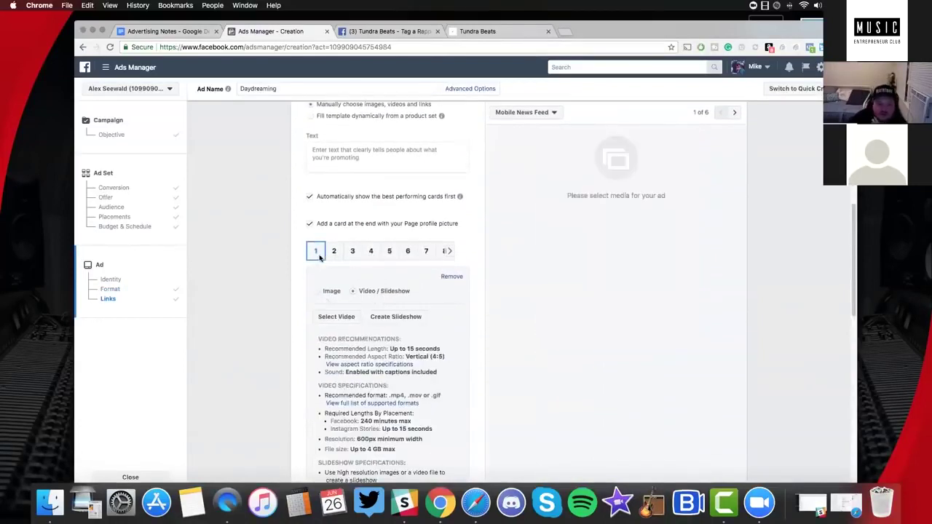
{"action": "scroll", "coordinate": [318, 250], "scroll_direction": "down", "scroll_amount": 3}
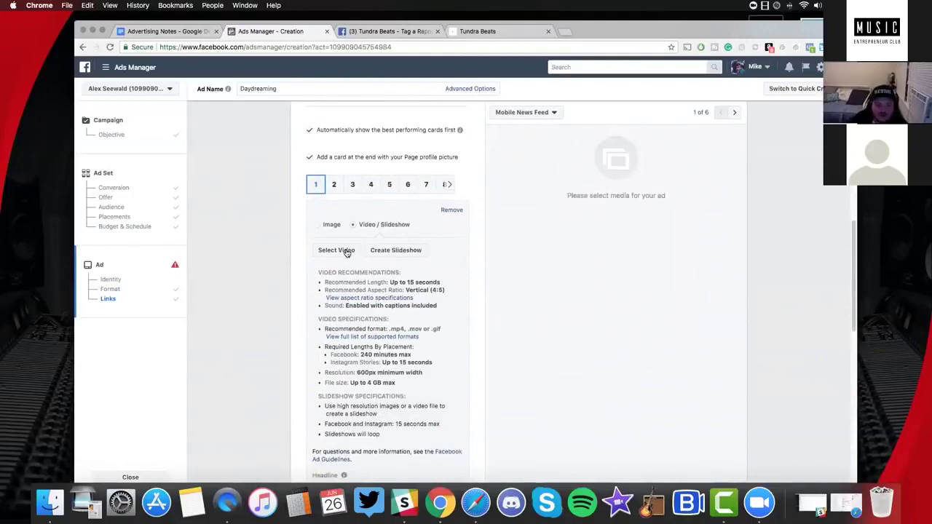
{"action": "left_click", "coordinate": [343, 248]}
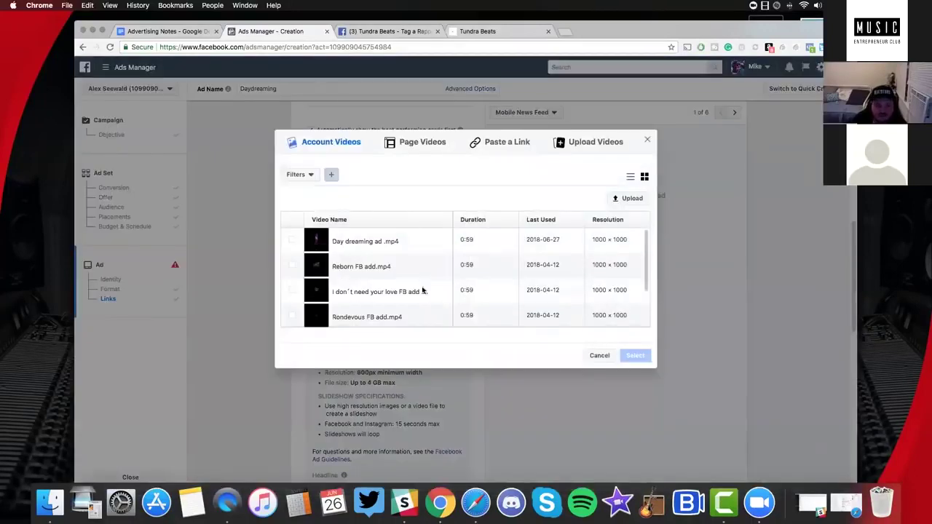
{"action": "left_click", "coordinate": [646, 357]}
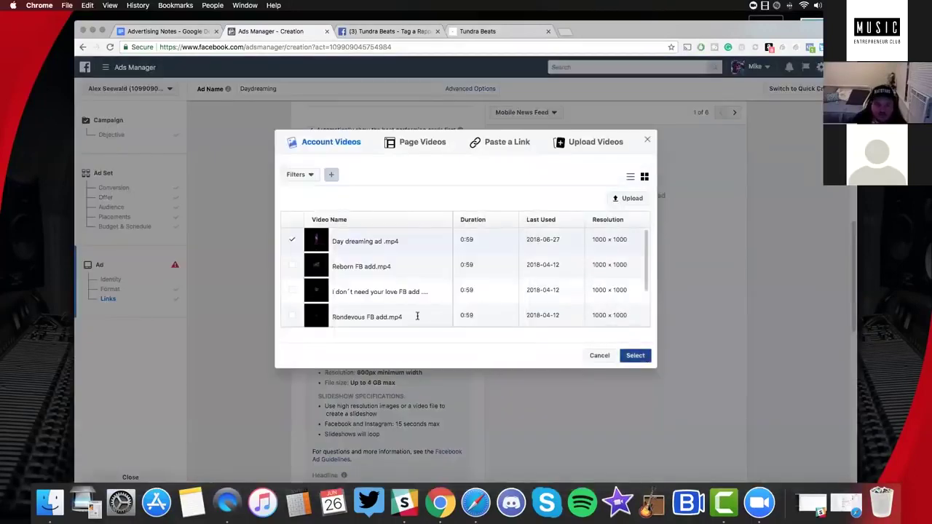
Set the second carousel card to Video / Slideshow and use the account video "Reborn FB add.mp4"
{"action": "scroll", "coordinate": [335, 151], "scroll_direction": "down", "scroll_amount": 2}
{"action": "left_click", "coordinate": [333, 143]}
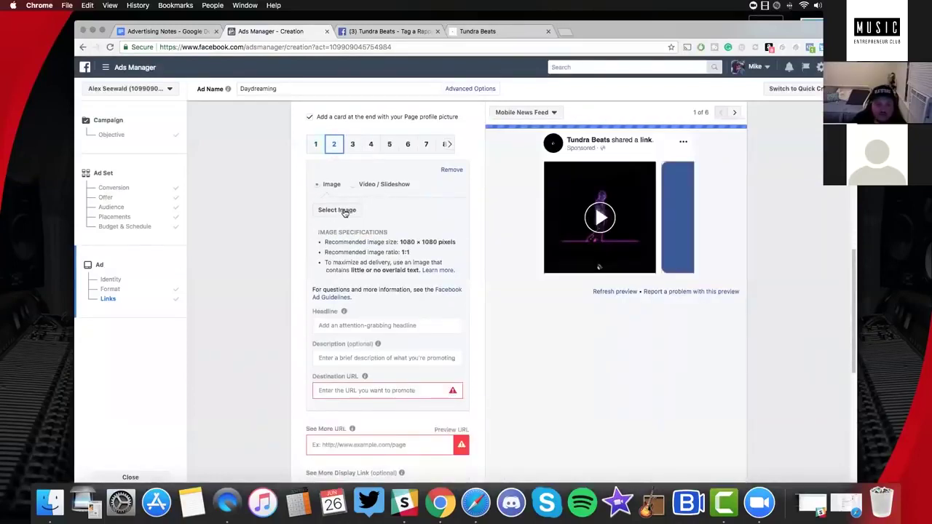
{"action": "left_click", "coordinate": [344, 211]}
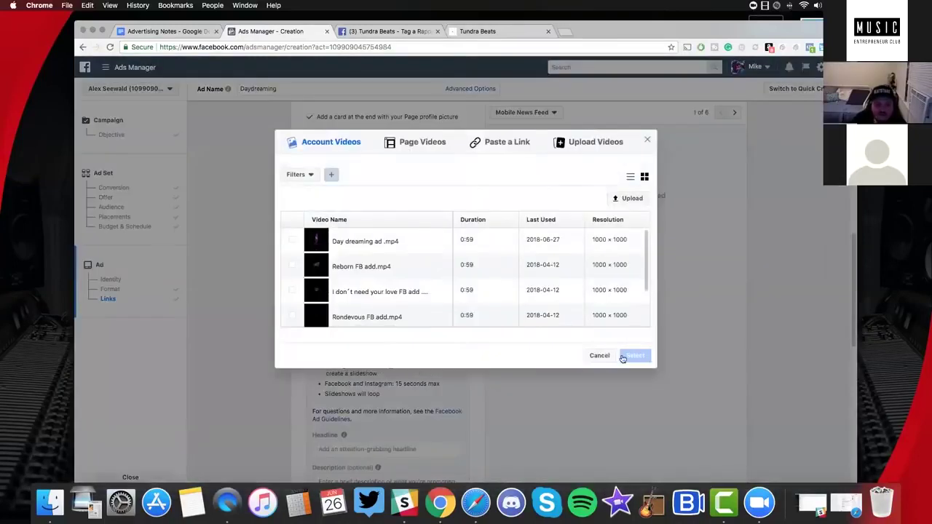
{"action": "double_click", "coordinate": [357, 268]}
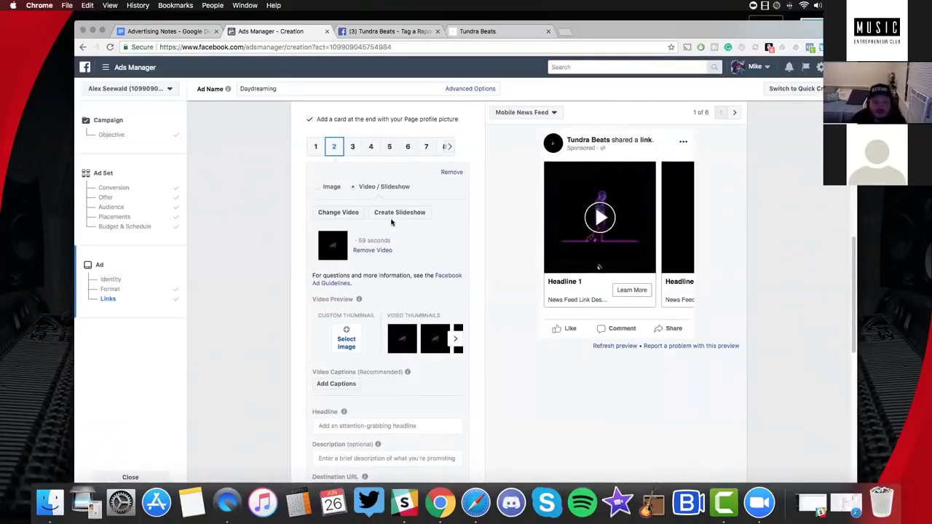
Return to the first carousel card and enter the headline "Frank Ocean Type Beat"
{"action": "scroll", "coordinate": [391, 223], "scroll_direction": "down", "scroll_amount": 1}
{"action": "scroll", "coordinate": [341, 323], "scroll_direction": "down", "scroll_amount": 2}
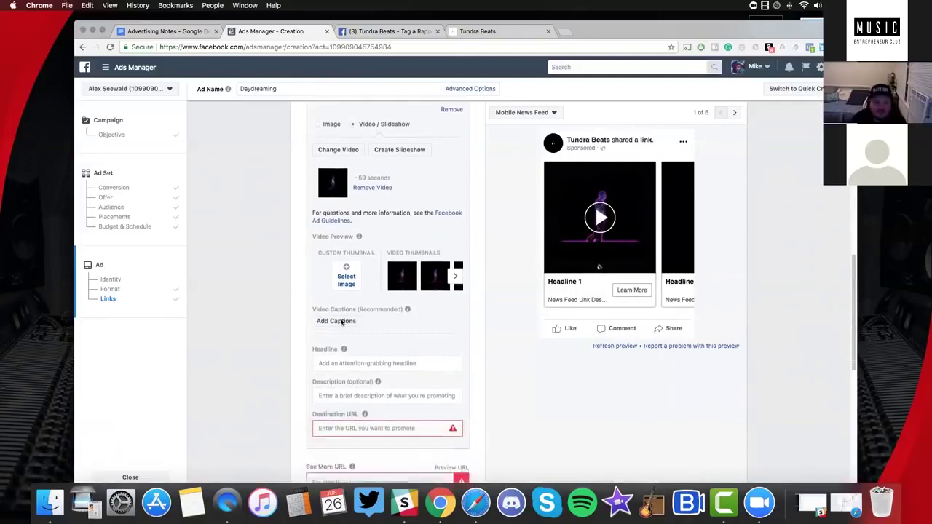
{"action": "scroll", "coordinate": [341, 323], "scroll_direction": "down", "scroll_amount": 2}
{"action": "left_click", "coordinate": [355, 334]}
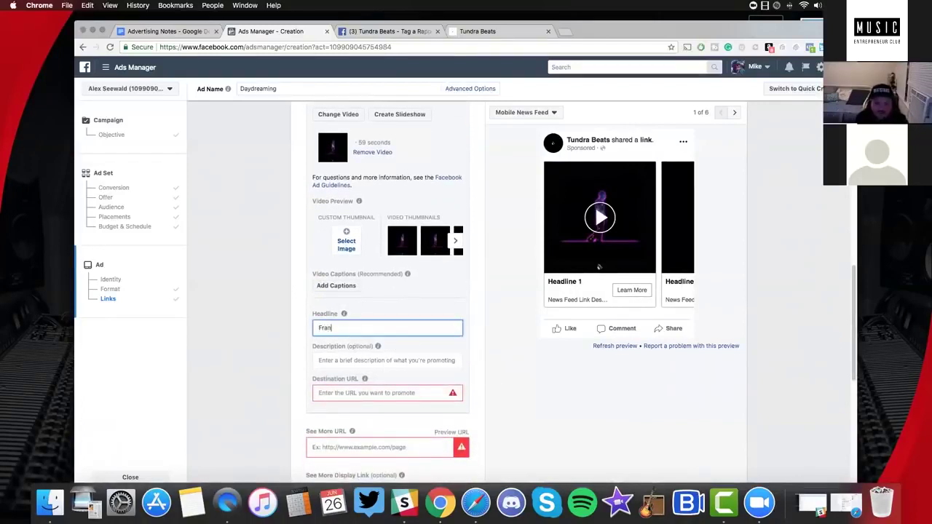
{"action": "type", "text": "Frank Ocean Type Beat"}
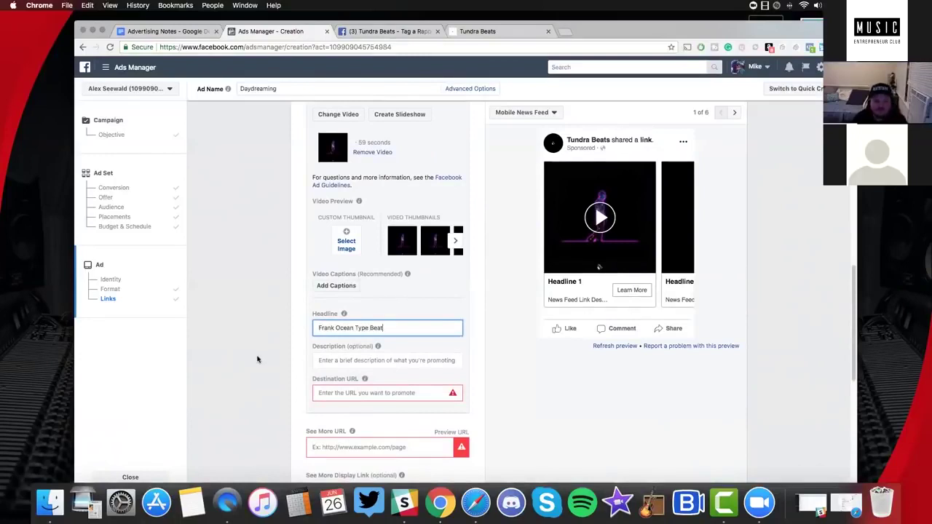
{"action": "left_click", "coordinate": [272, 308]}
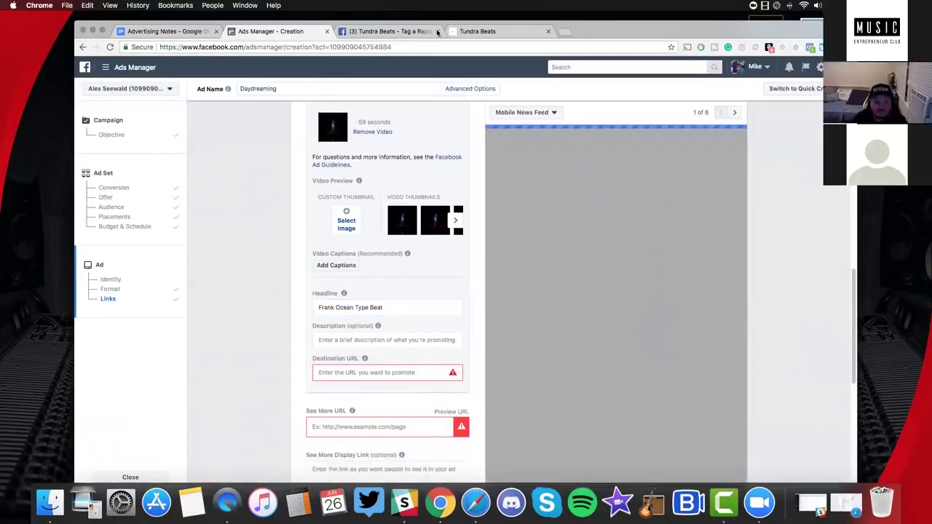
Copy the Day Dreaming beat's short share URL from the Tundra Beats site and paste it as the first card's destination URL
{"action": "key", "text": "super+4"}
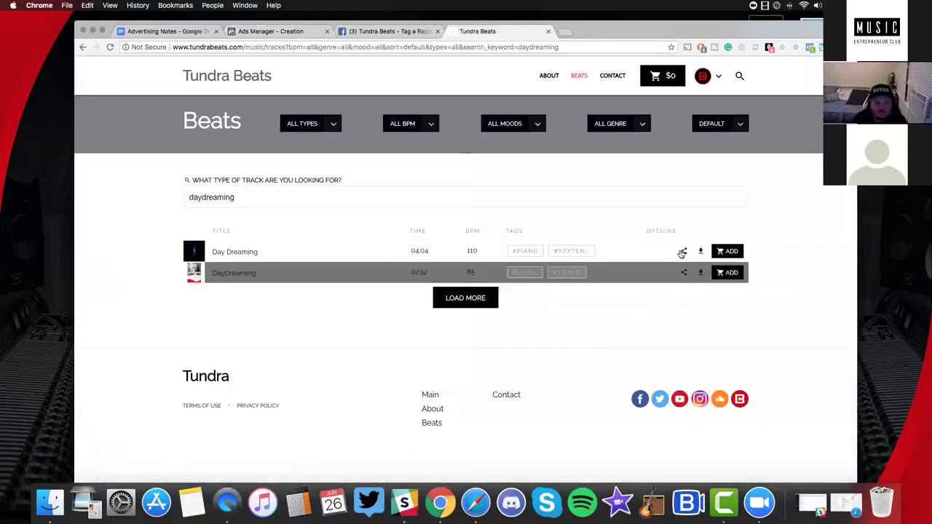
{"action": "left_click", "coordinate": [684, 251]}
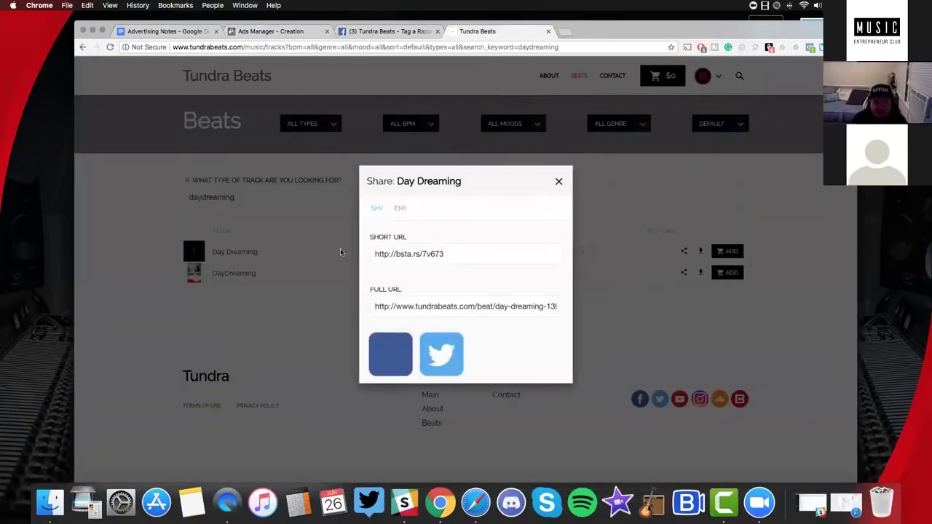
{"action": "key", "text": "super+c"}
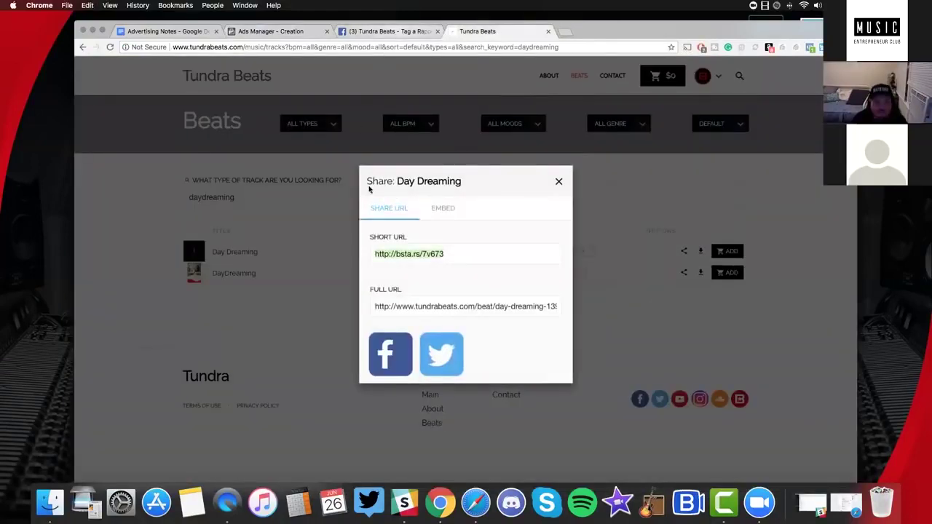
{"action": "key", "text": "super+3"}
{"action": "key", "text": "super+2"}
{"action": "left_click", "coordinate": [357, 369]}
{"action": "key", "text": "super+v"}
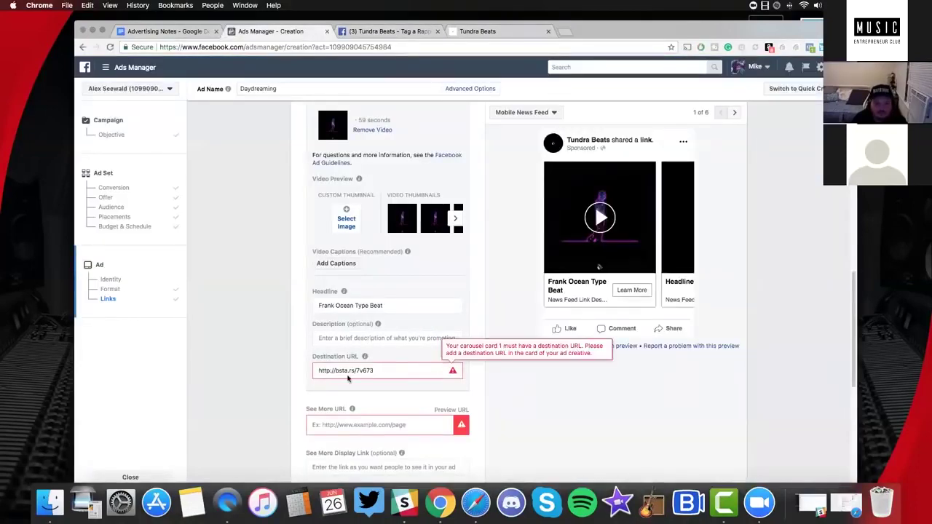
{"action": "left_click", "coordinate": [350, 425]}
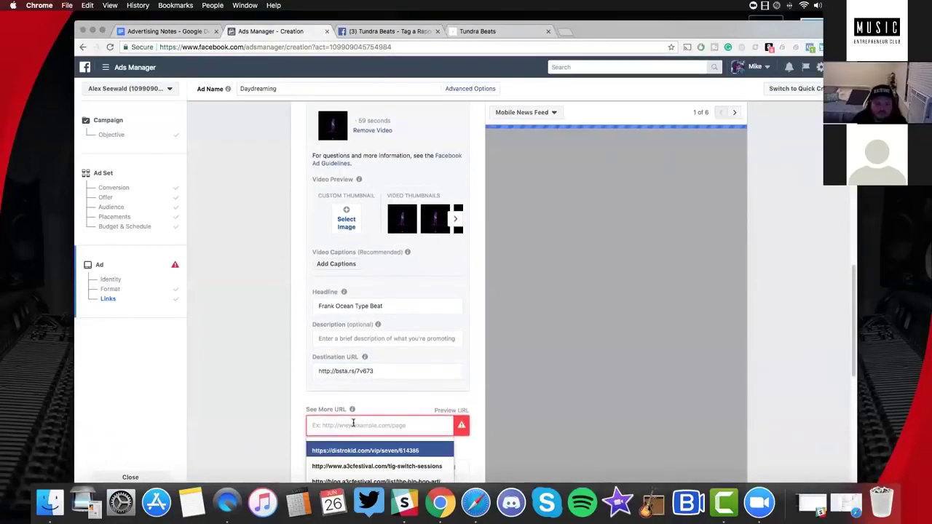
{"action": "key", "text": "super+v"}
{"action": "left_click_drag", "start_coordinate": [373, 427], "coordinate": [281, 424]}
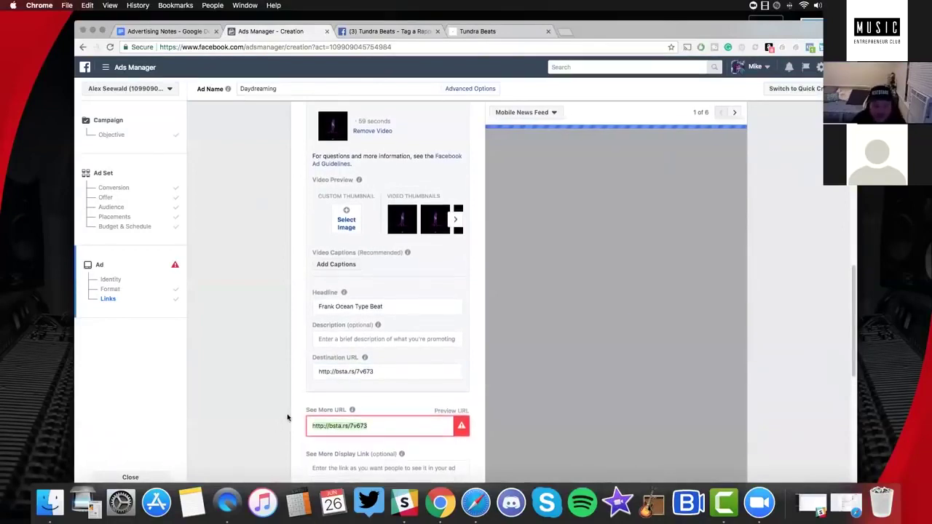
{"action": "key", "text": "BackSpace"}
{"action": "type", "text": "http://ww"}
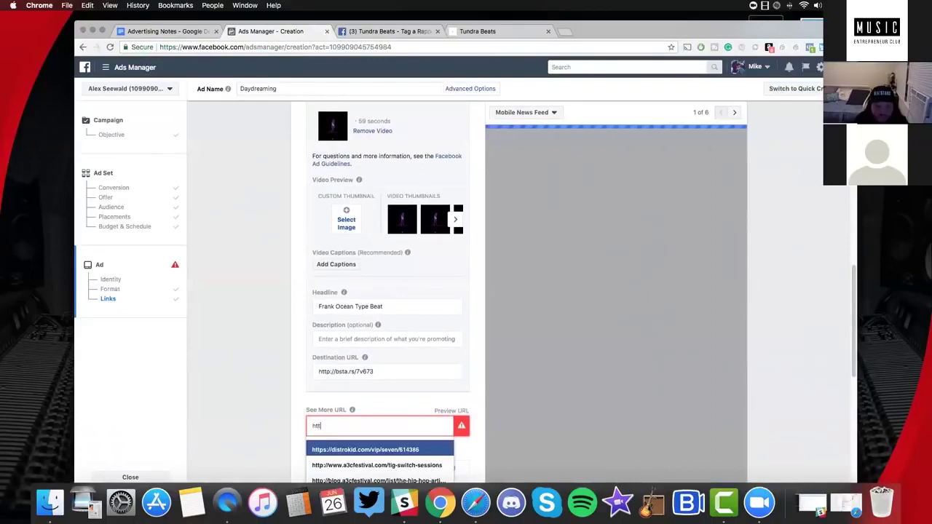
{"action": "key", "text": "BackSpace"}
{"action": "key", "text": "BackSpace"}
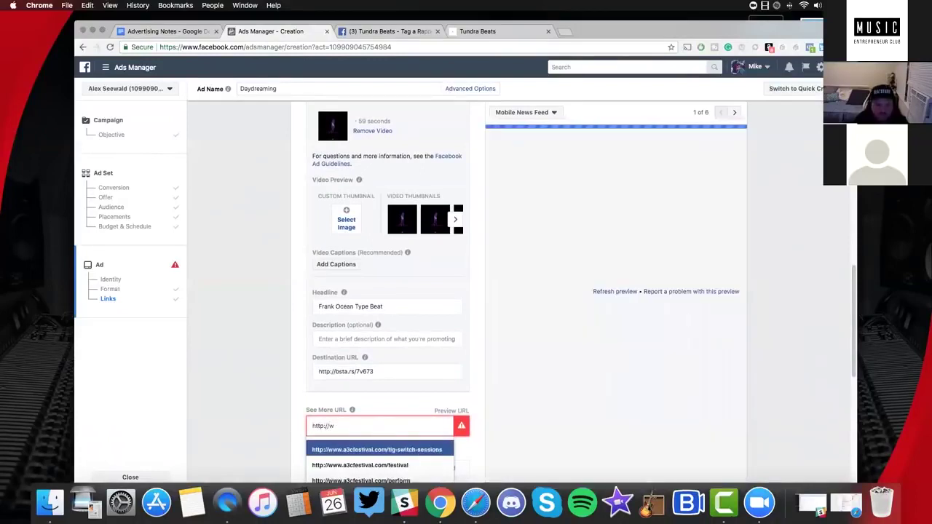
{"action": "type", "text": "tu"}
{"action": "key", "text": "BackSpace"}
{"action": "type", "text": "tu"}
{"action": "key", "text": "BackSpace"}
{"action": "key", "text": "BackSpace"}
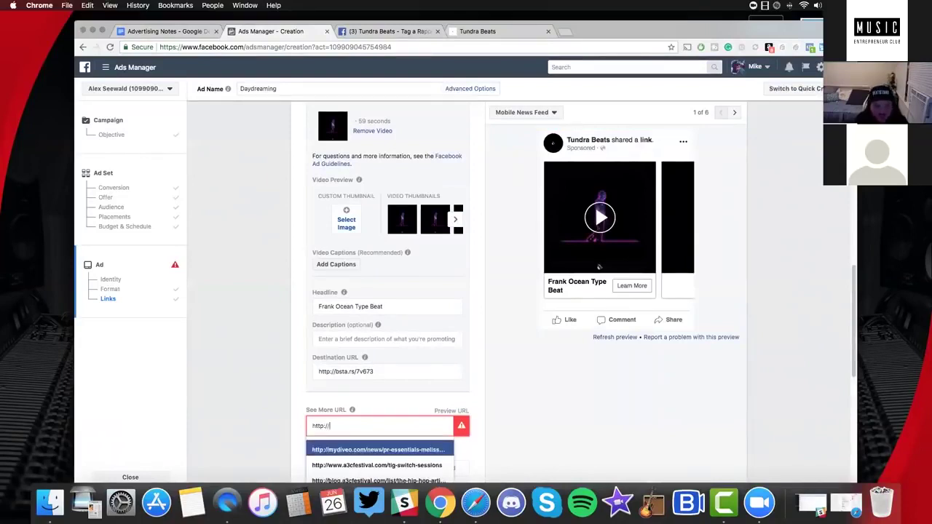
{"action": "type", "text": "tu"}
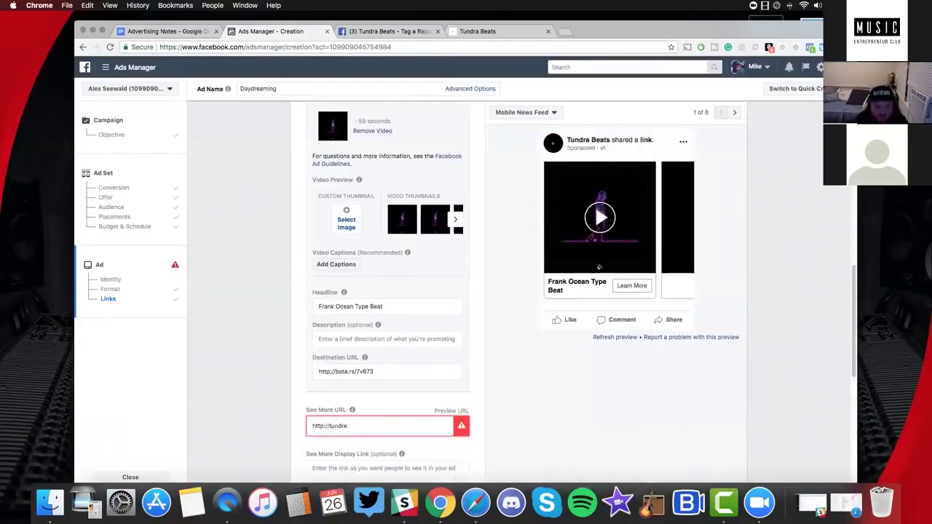
{"action": "type", "text": "ndrabeats.com"}
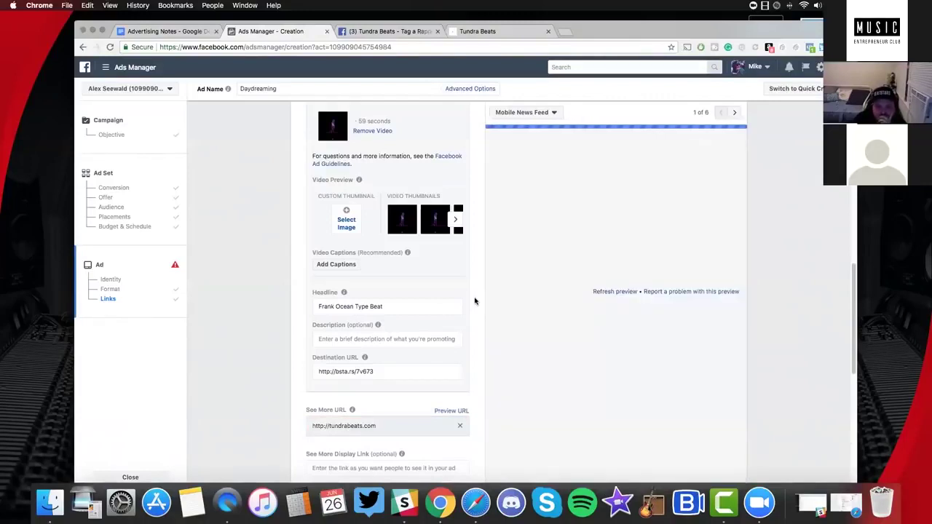
Switch to the second carousel card and replace its headline with "Rick Ross Type Beat"
{"action": "scroll", "coordinate": [466, 301], "scroll_direction": "down", "scroll_amount": 1}
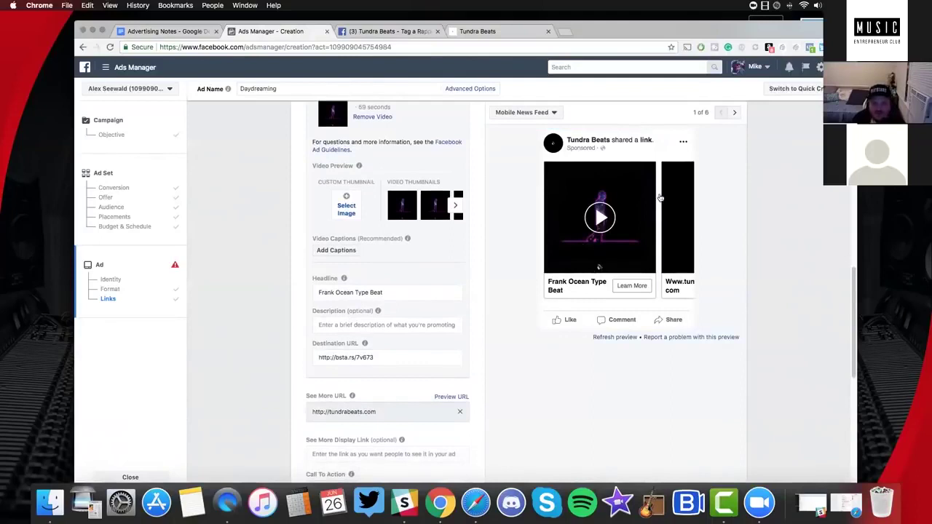
{"action": "scroll", "coordinate": [363, 208], "scroll_direction": "up", "scroll_amount": 3}
{"action": "left_click", "coordinate": [335, 178]}
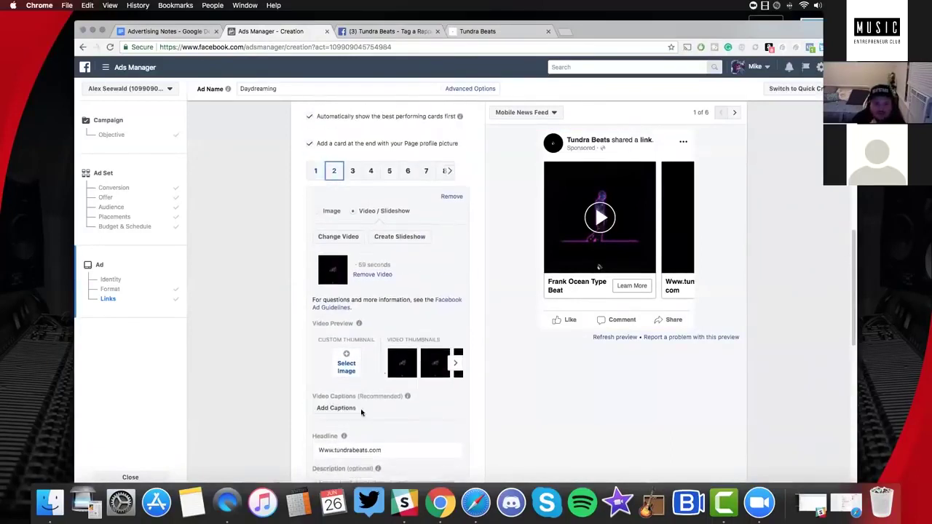
{"action": "scroll", "coordinate": [413, 337], "scroll_direction": "down", "scroll_amount": 3}
{"action": "key", "text": "Tab"}
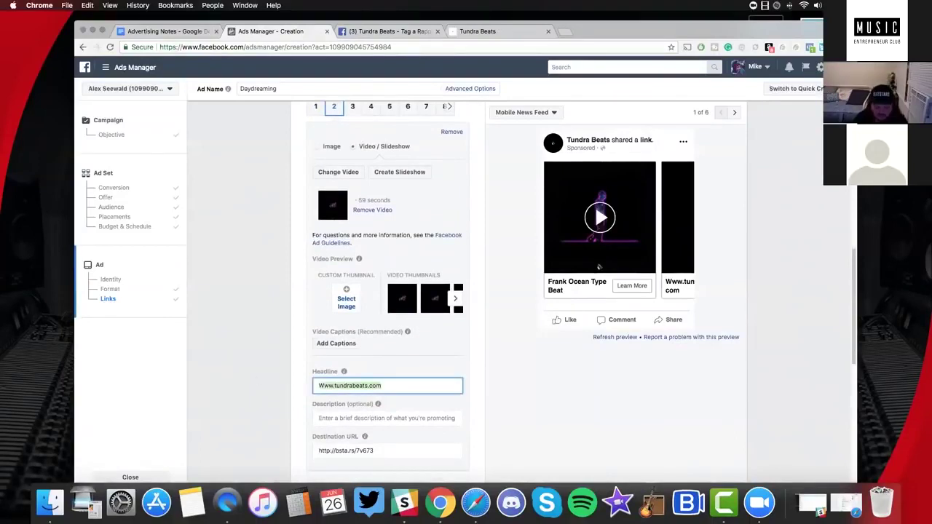
{"action": "key", "text": "BackSpace"}
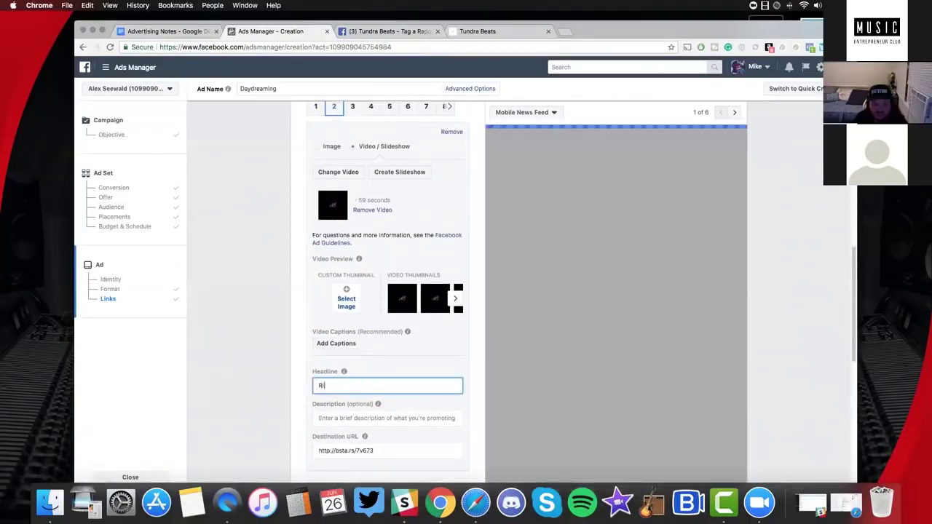
{"action": "type", "text": "Rick Ross Type Beat"}
{"action": "left_click", "coordinate": [398, 451]}
{"action": "triple_click", "coordinate": [313, 451]}
{"action": "key", "text": "super+c"}
{"action": "key", "text": "BackSpace"}
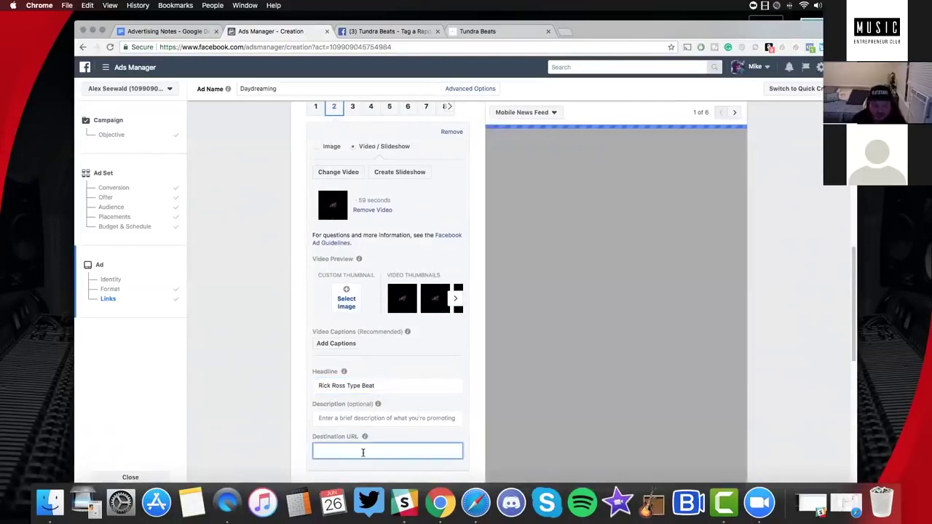
{"action": "key", "text": "super+4"}
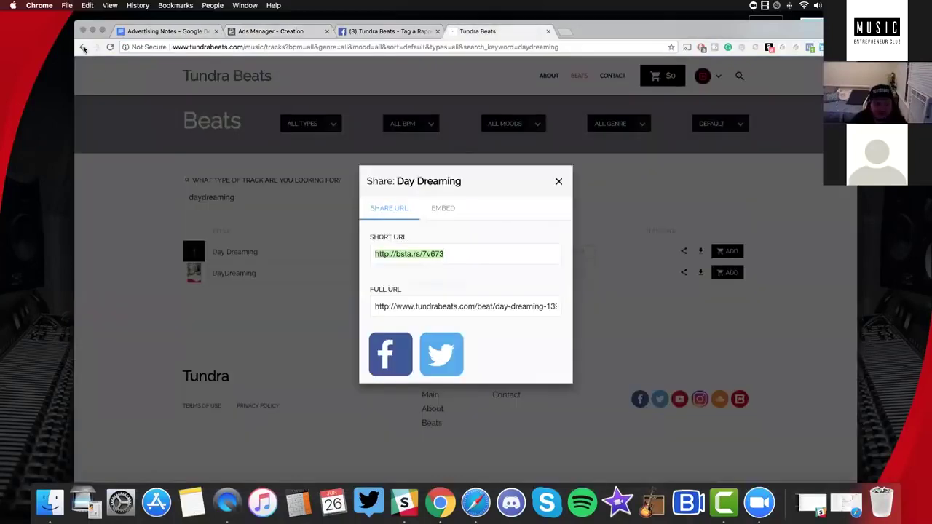
{"action": "left_click", "coordinate": [82, 47]}
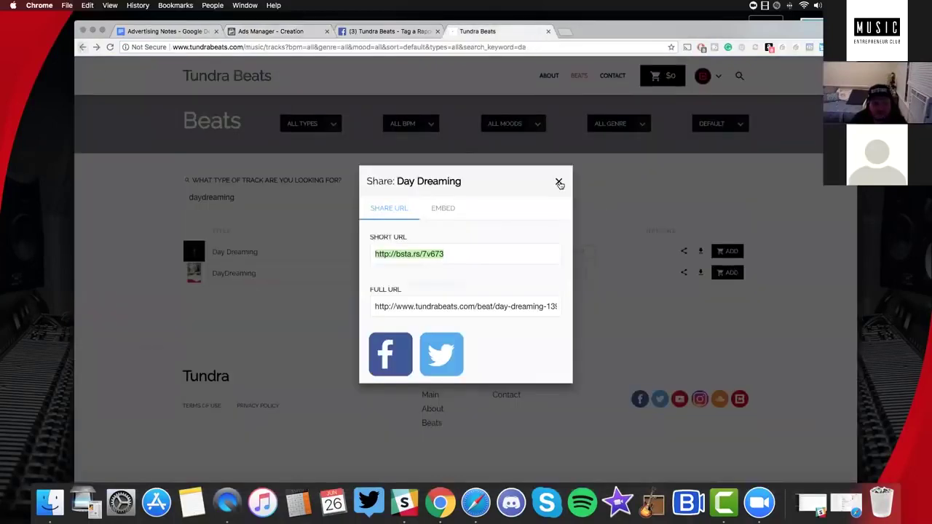
{"action": "key", "text": "super+["}
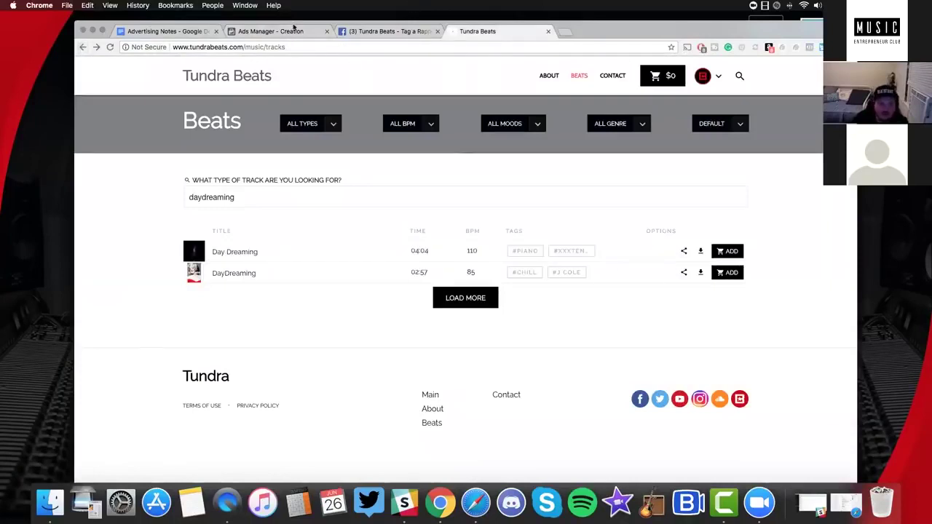
{"action": "left_click_drag", "start_coordinate": [746, 31], "coordinate": [752, 64]}
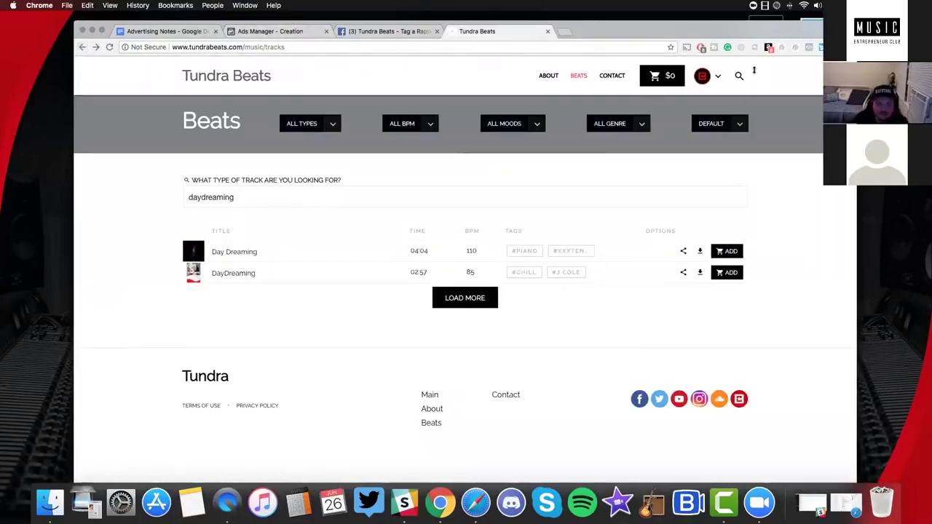
{"action": "key", "text": "super+alt+Left"}
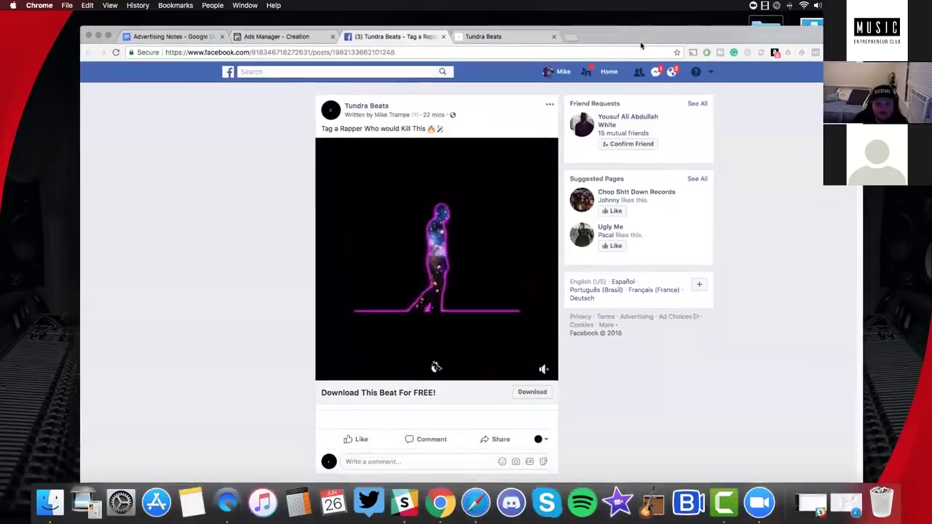
{"action": "left_click", "coordinate": [281, 45]}
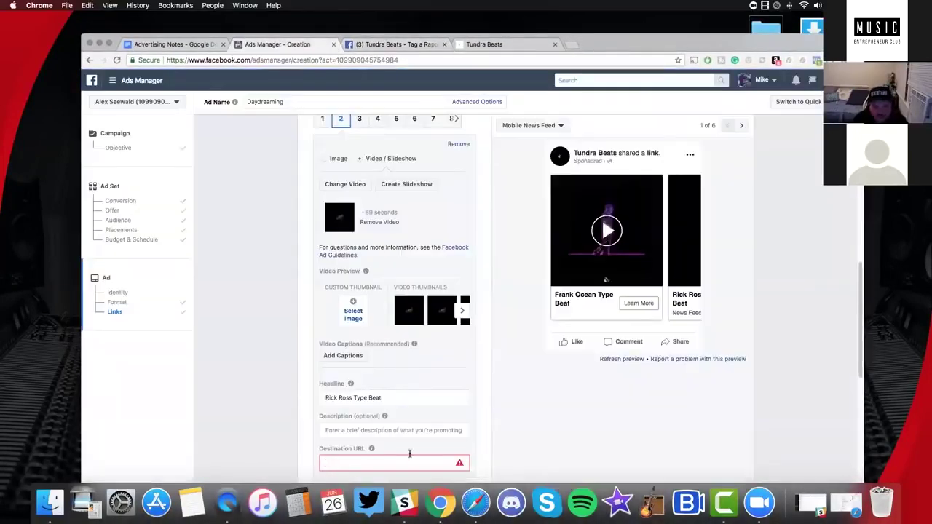
{"action": "key", "text": "super+v"}
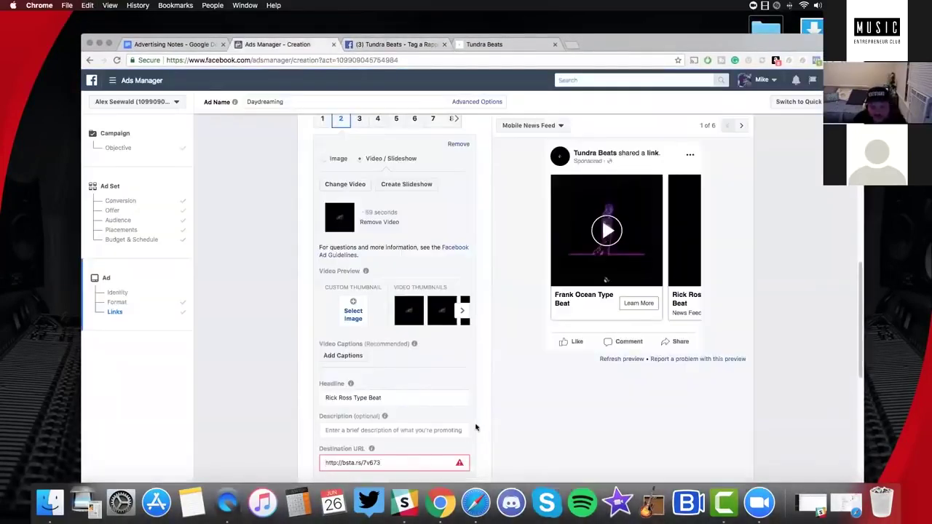
Set the carousel ad's call to action to Download
{"action": "scroll", "coordinate": [472, 426], "scroll_direction": "down", "scroll_amount": 3}
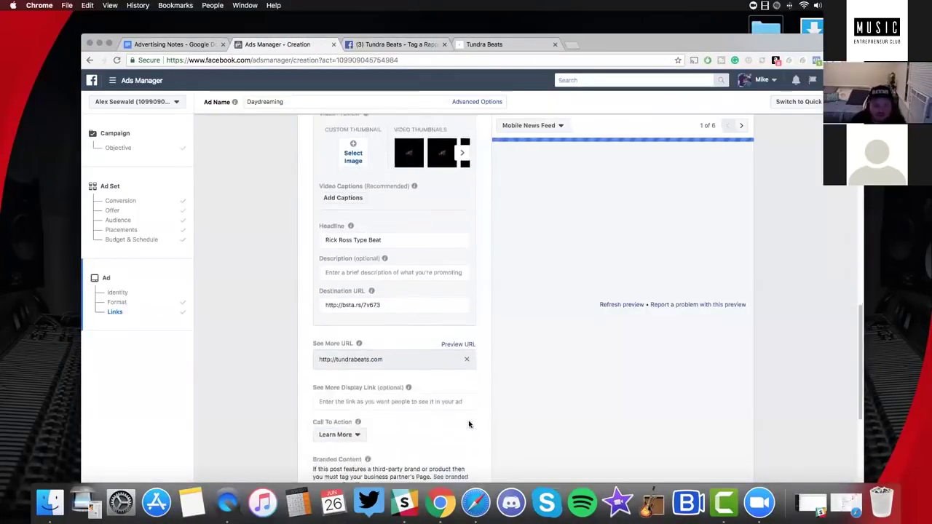
{"action": "scroll", "coordinate": [470, 425], "scroll_direction": "down", "scroll_amount": 1}
{"action": "left_click", "coordinate": [340, 367]}
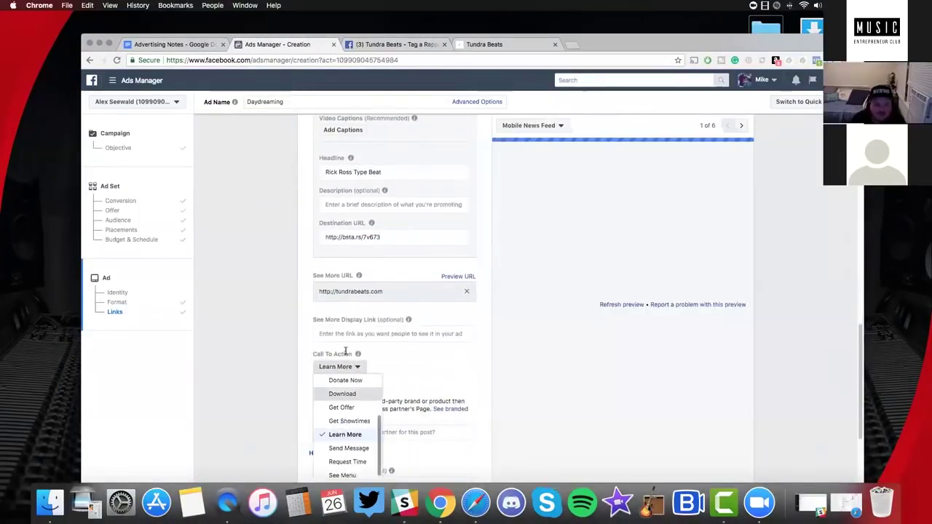
{"action": "left_click", "coordinate": [337, 395]}
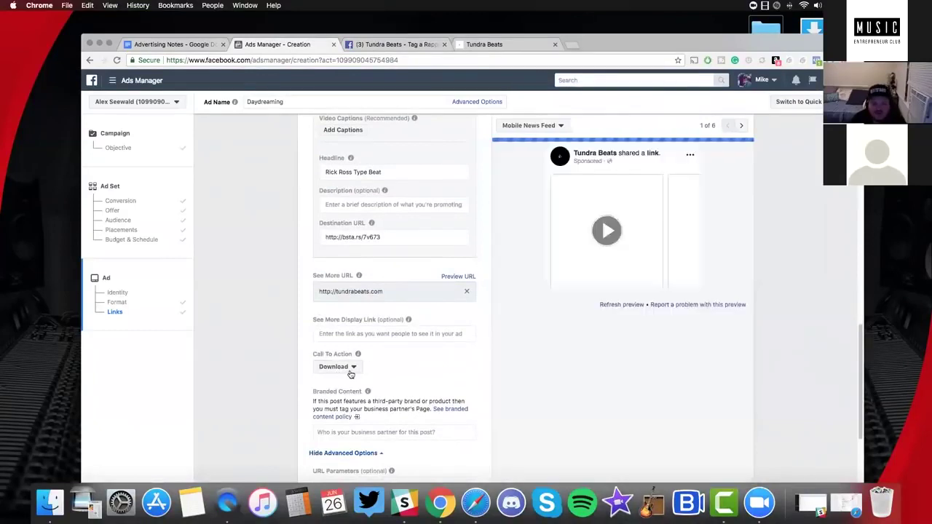
Look through the other call-to-action options and leave Download selected
{"action": "left_click", "coordinate": [348, 370]}
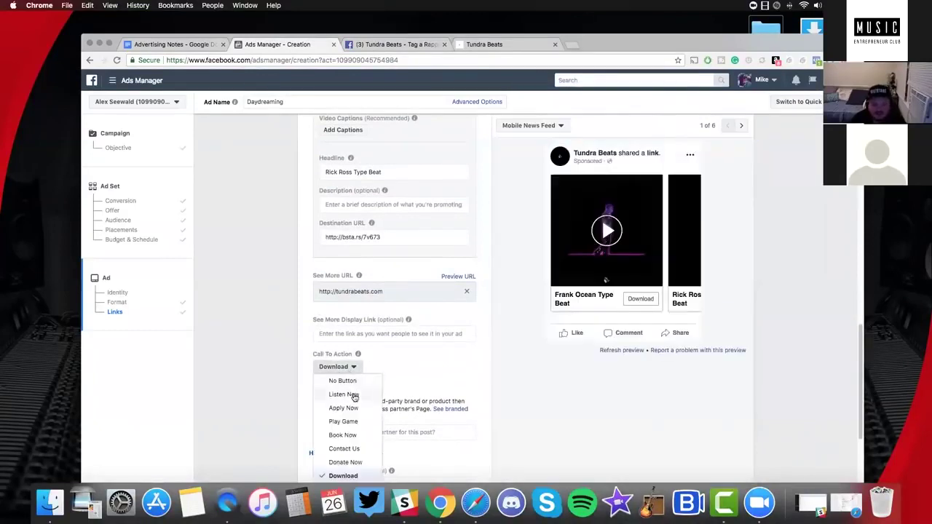
{"action": "scroll", "coordinate": [350, 397], "scroll_direction": "down", "scroll_amount": 5}
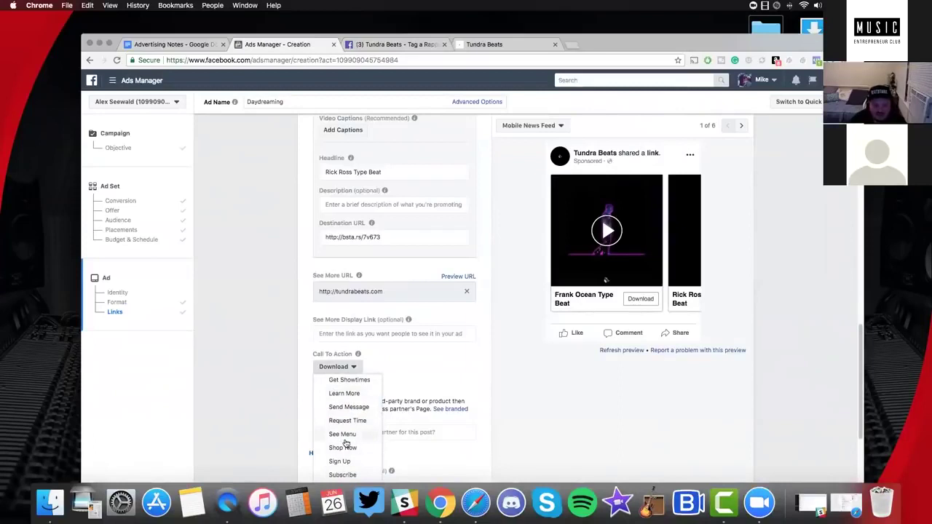
{"action": "scroll", "coordinate": [348, 444], "scroll_direction": "up", "scroll_amount": 2}
{"action": "scroll", "coordinate": [348, 443], "scroll_direction": "up", "scroll_amount": 4}
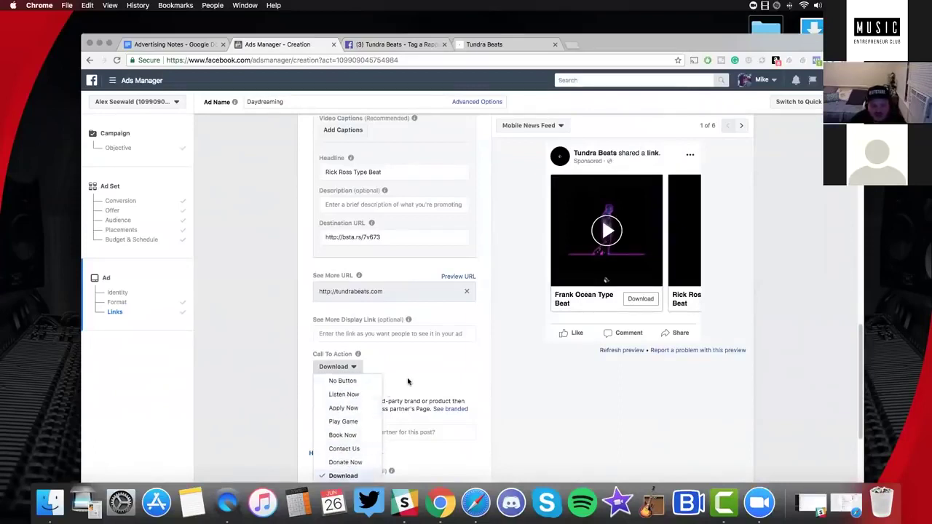
{"action": "scroll", "coordinate": [350, 437], "scroll_direction": "down", "scroll_amount": 3}
{"action": "left_click", "coordinate": [566, 343]}
Review the second card's video, headline and destination URL along with the carousel's See More URL and call to action
{"action": "scroll", "coordinate": [596, 284], "scroll_direction": "down", "scroll_amount": 1}
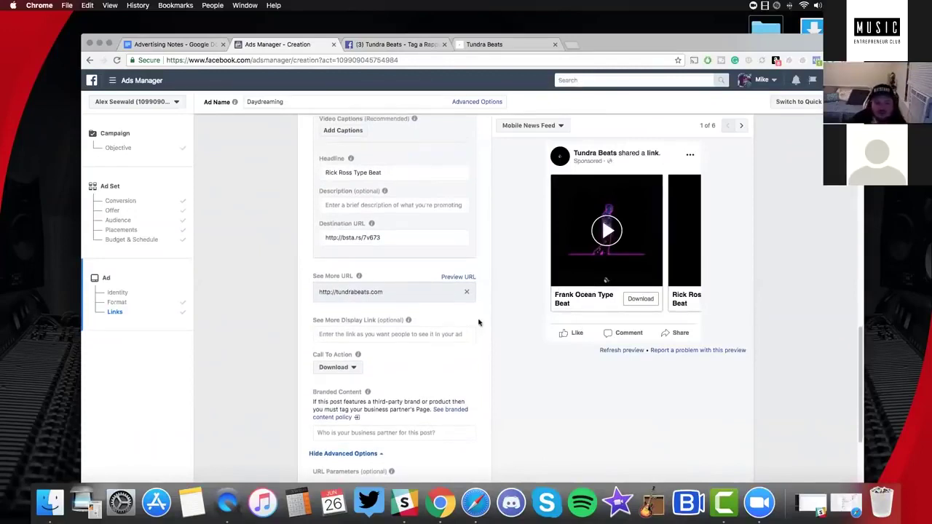
{"action": "scroll", "coordinate": [364, 240], "scroll_direction": "down", "scroll_amount": 1}
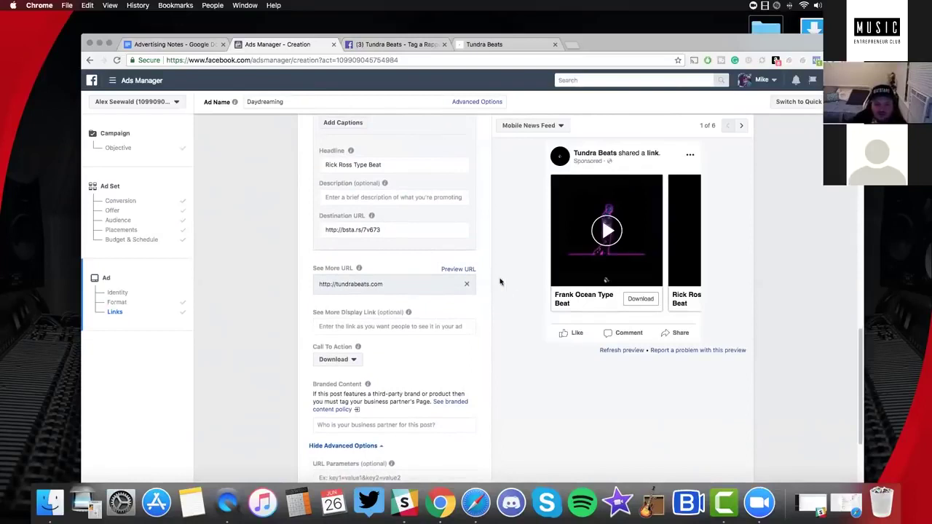
{"action": "scroll", "coordinate": [424, 268], "scroll_direction": "up", "scroll_amount": 1}
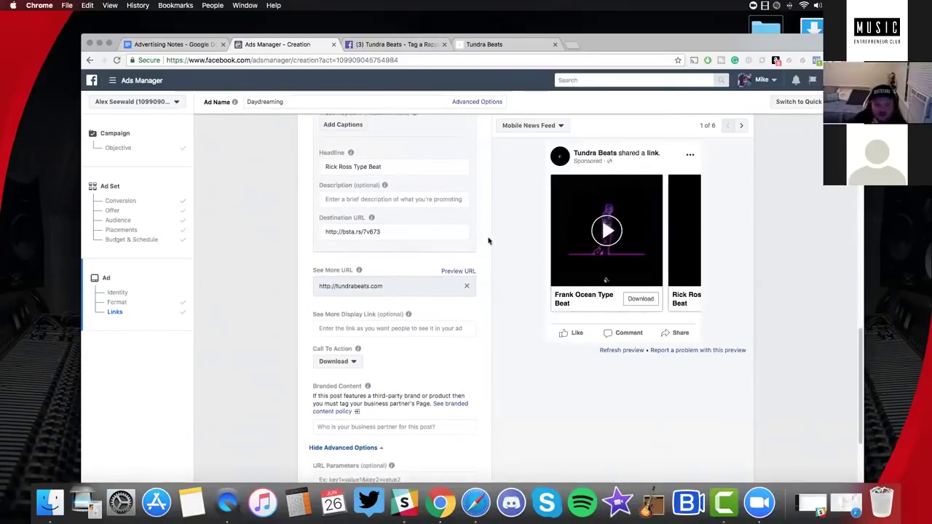
{"action": "scroll", "coordinate": [490, 250], "scroll_direction": "up", "scroll_amount": 4}
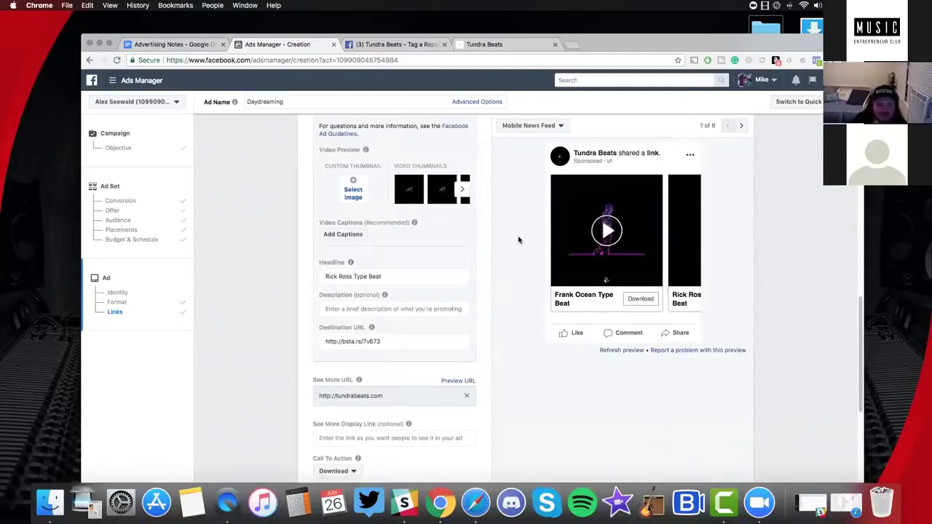
{"action": "scroll", "coordinate": [518, 239], "scroll_direction": "down", "scroll_amount": 2}
{"action": "scroll", "coordinate": [514, 239], "scroll_direction": "up", "scroll_amount": 5}
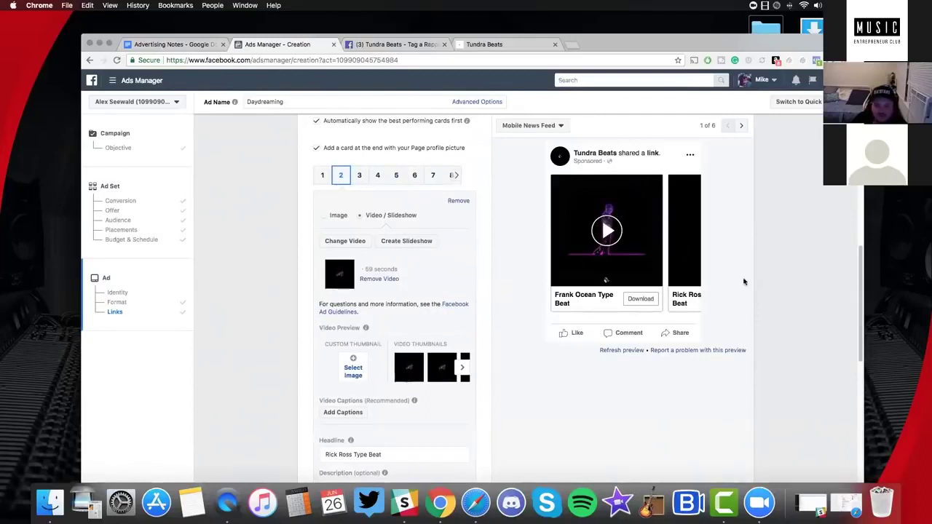
{"action": "scroll", "coordinate": [510, 281], "scroll_direction": "down", "scroll_amount": 5}
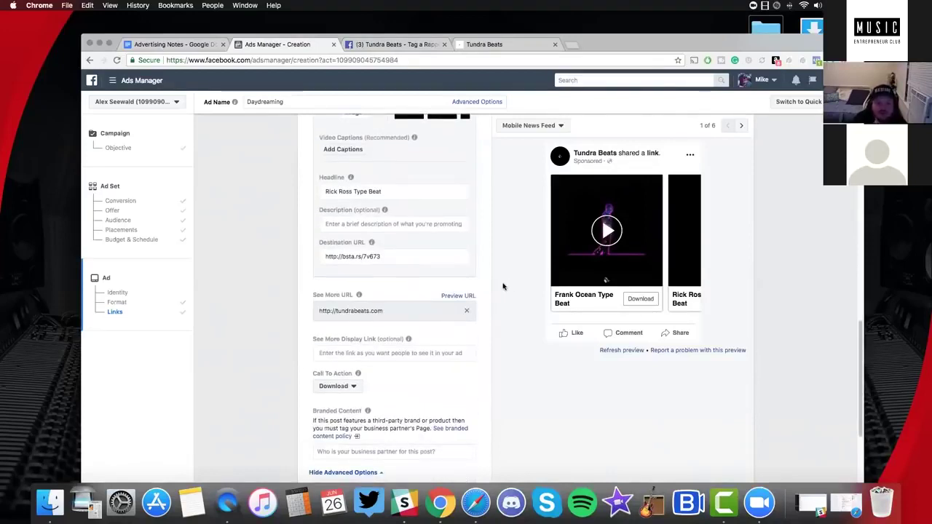
{"action": "scroll", "coordinate": [503, 286], "scroll_direction": "up", "scroll_amount": 15}
{"action": "scroll", "coordinate": [502, 286], "scroll_direction": "down", "scroll_amount": 12}
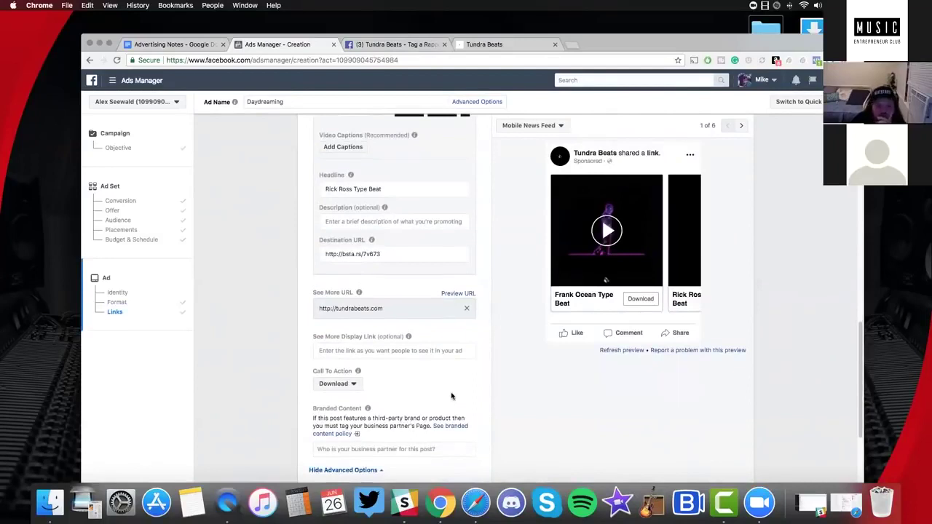
Confirm the finished ad to publish it, and switch off the Trampe (Warm) campaign in the campaign list
{"action": "scroll", "coordinate": [452, 393], "scroll_direction": "down", "scroll_amount": 5}
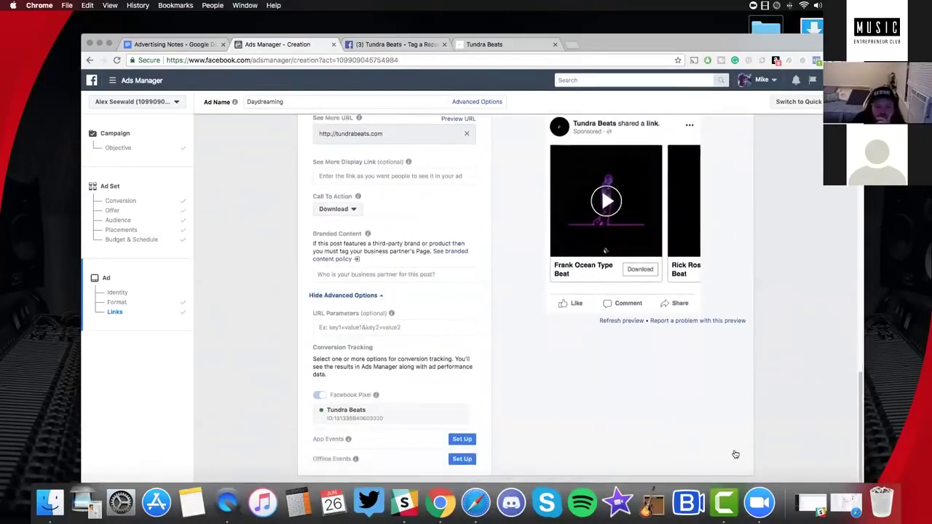
{"action": "scroll", "coordinate": [382, 283], "scroll_direction": "down", "scroll_amount": 2}
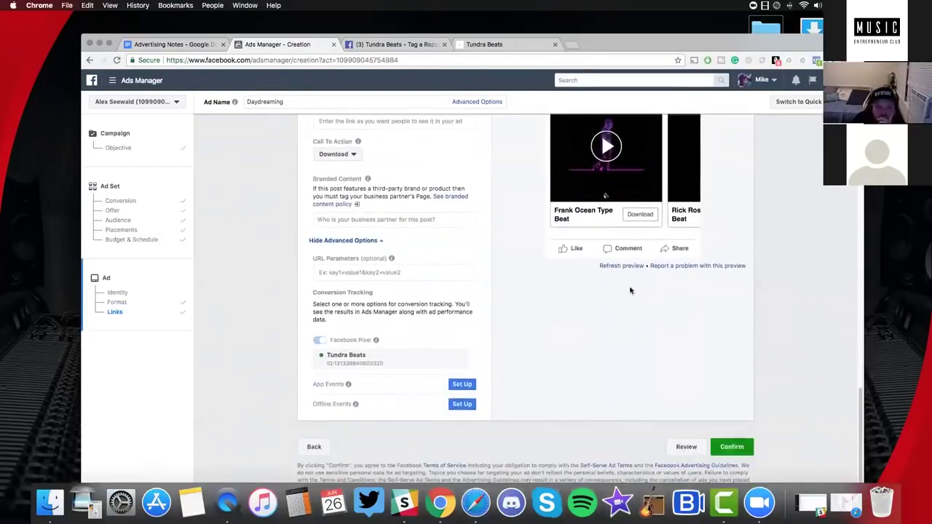
{"action": "left_click", "coordinate": [731, 448]}
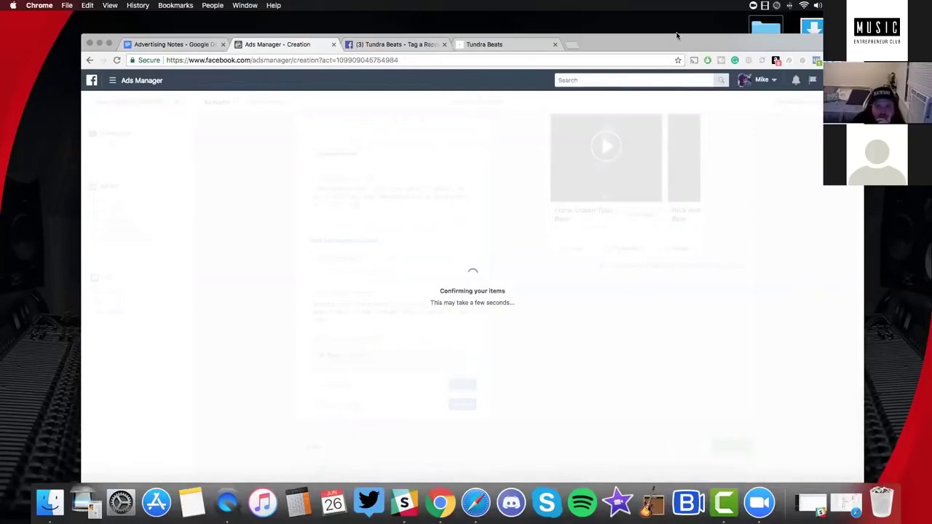
{"action": "double_click", "coordinate": [677, 35]}
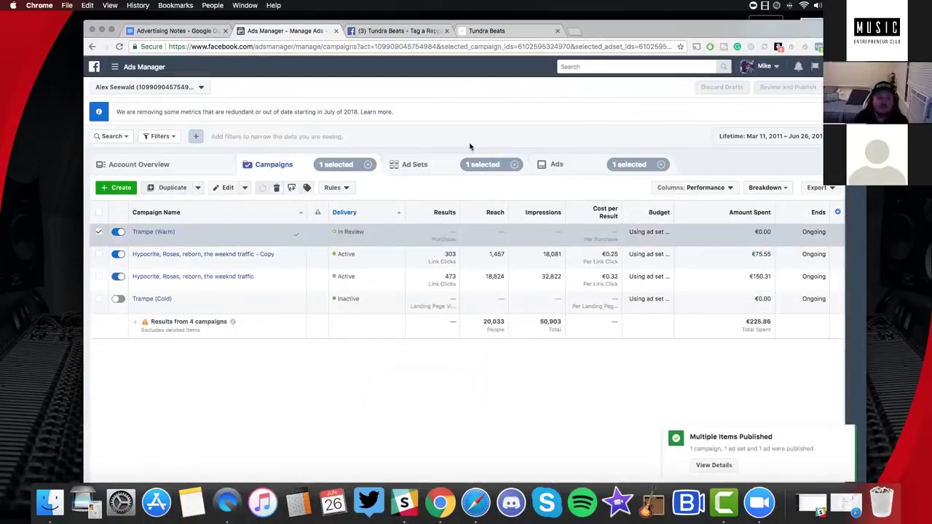
{"action": "left_click", "coordinate": [118, 231]}
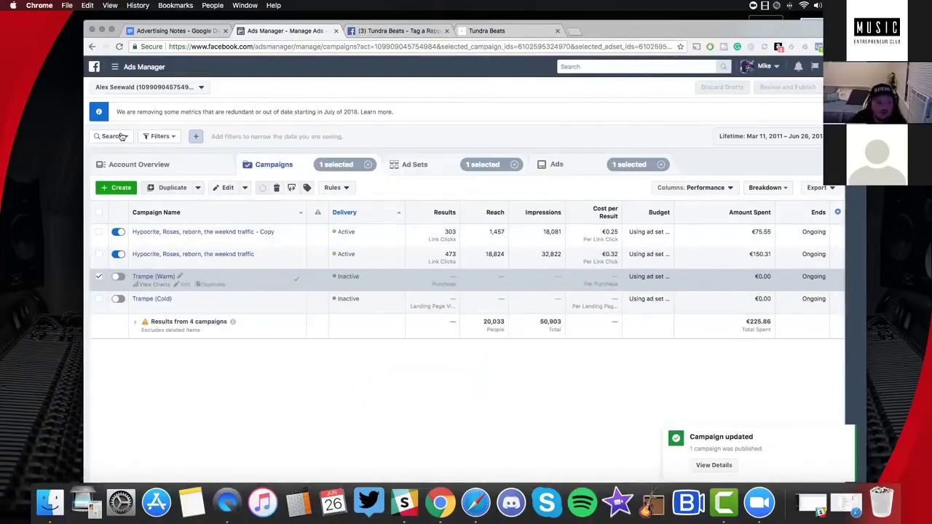
Go to the ad account's Audiences page and start creating a Lookalike Audience
{"action": "left_click", "coordinate": [115, 66]}
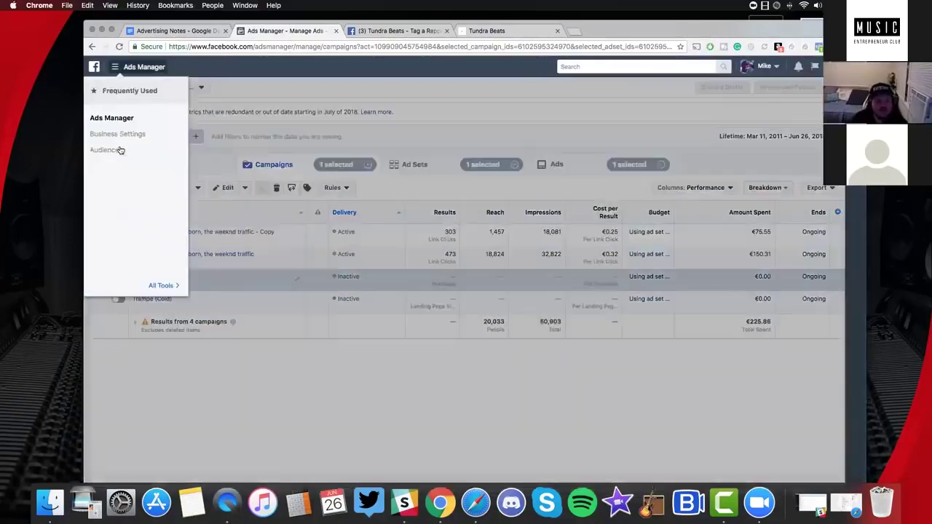
{"action": "left_click", "coordinate": [116, 150]}
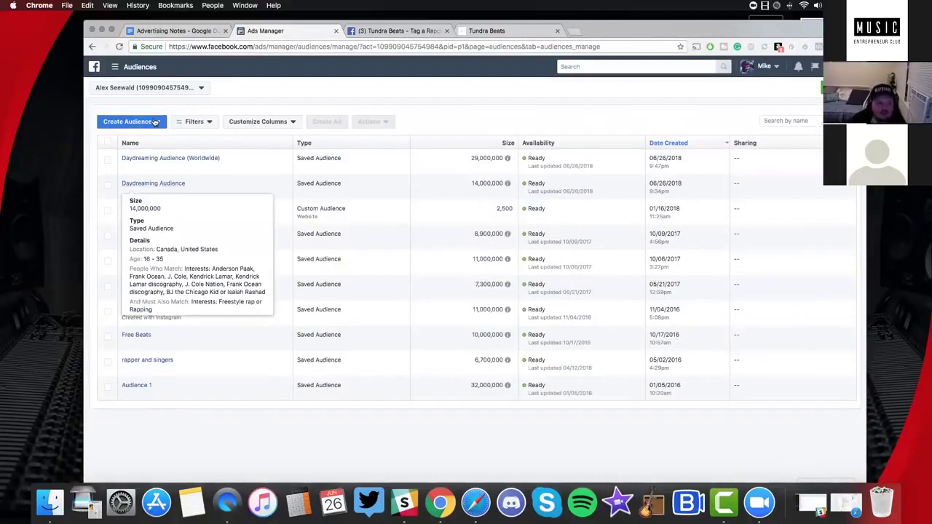
{"action": "left_click", "coordinate": [154, 122]}
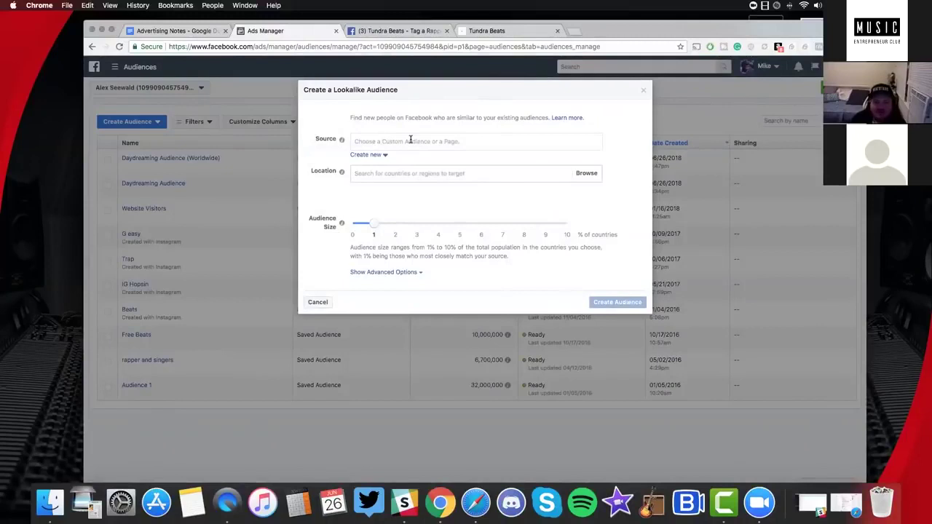
Look through the available source pages and choose Tundra Beats as the lookalike audience's source
{"action": "left_click", "coordinate": [409, 141]}
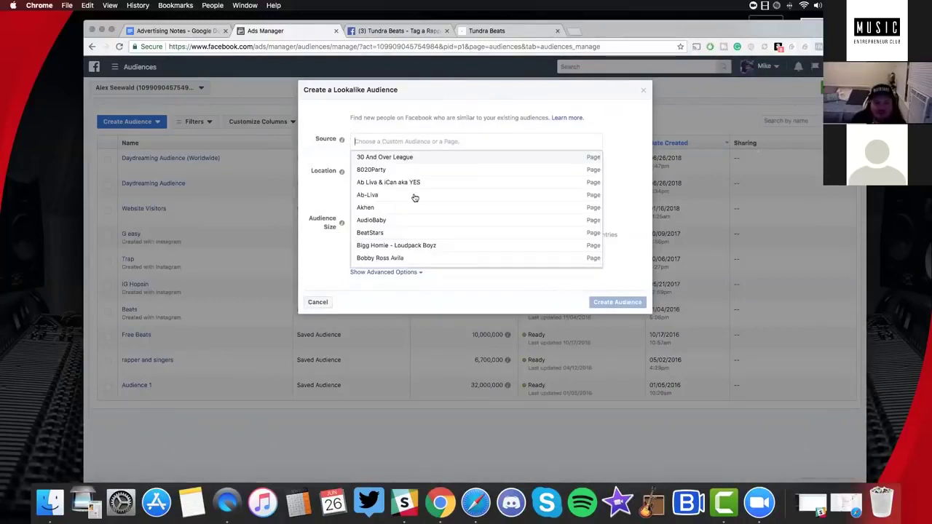
{"action": "scroll", "coordinate": [413, 198], "scroll_direction": "down", "scroll_amount": 3}
{"action": "scroll", "coordinate": [414, 198], "scroll_direction": "down", "scroll_amount": 6}
{"action": "scroll", "coordinate": [408, 211], "scroll_direction": "down", "scroll_amount": 10}
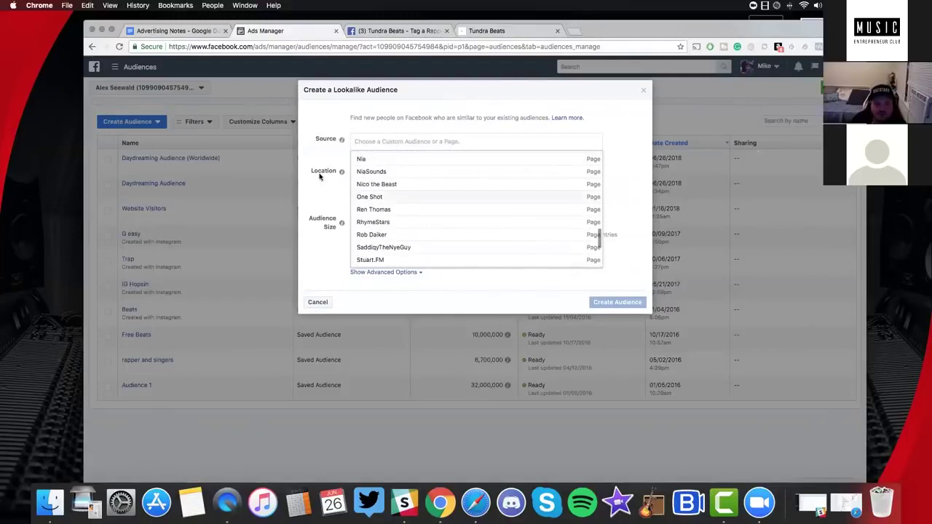
{"action": "left_click", "coordinate": [570, 215]}
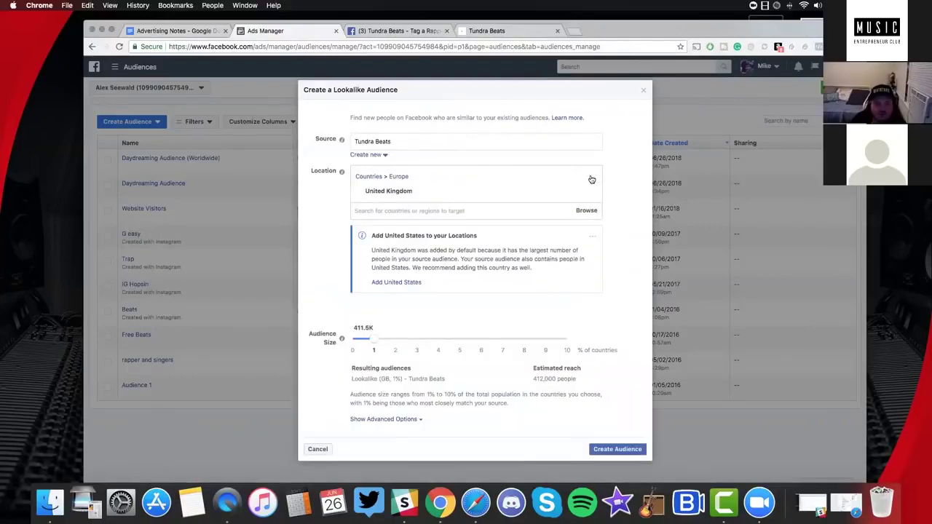
Remove the United Kingdom from the locations and view the options for creating a new source audience
{"action": "left_click", "coordinate": [402, 148]}
{"action": "left_click", "coordinate": [370, 158]}
{"action": "left_click", "coordinate": [368, 155]}
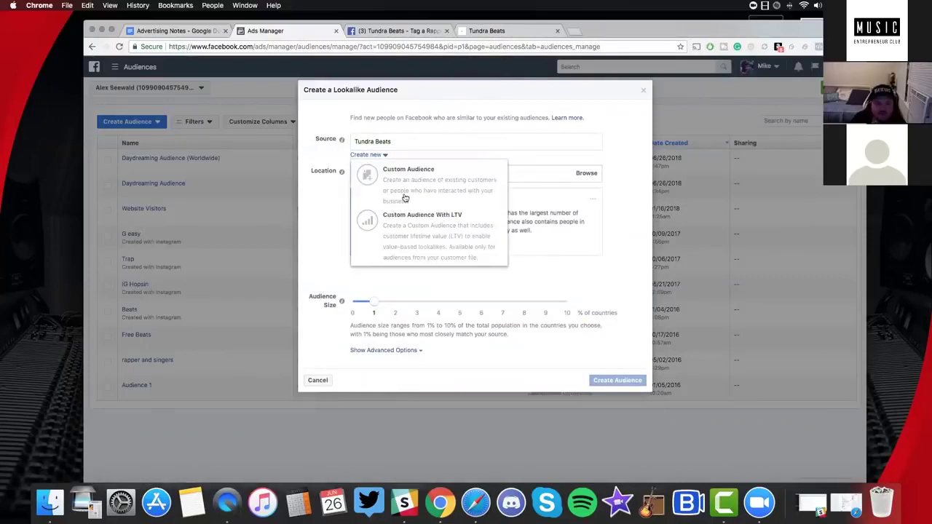
{"action": "left_click", "coordinate": [317, 197]}
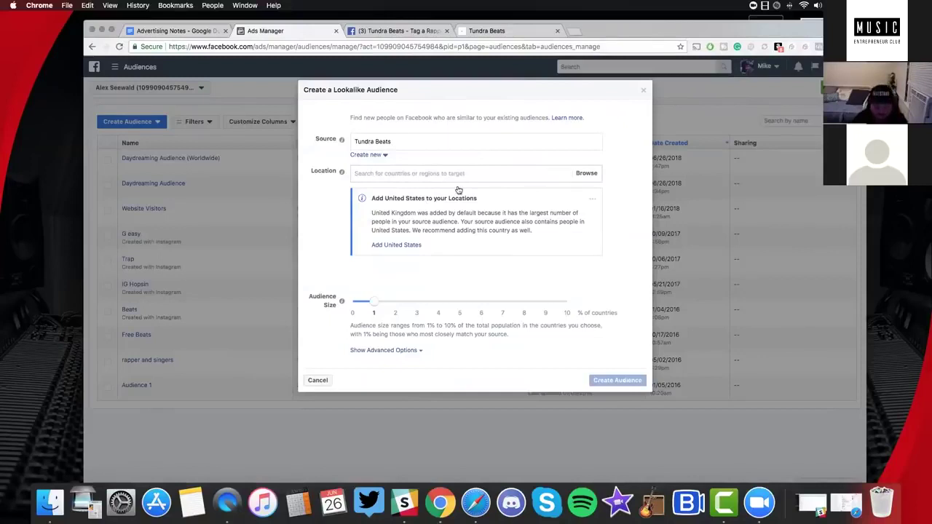
Search the locations for "united" and add United States
{"action": "type", "text": "unit"}
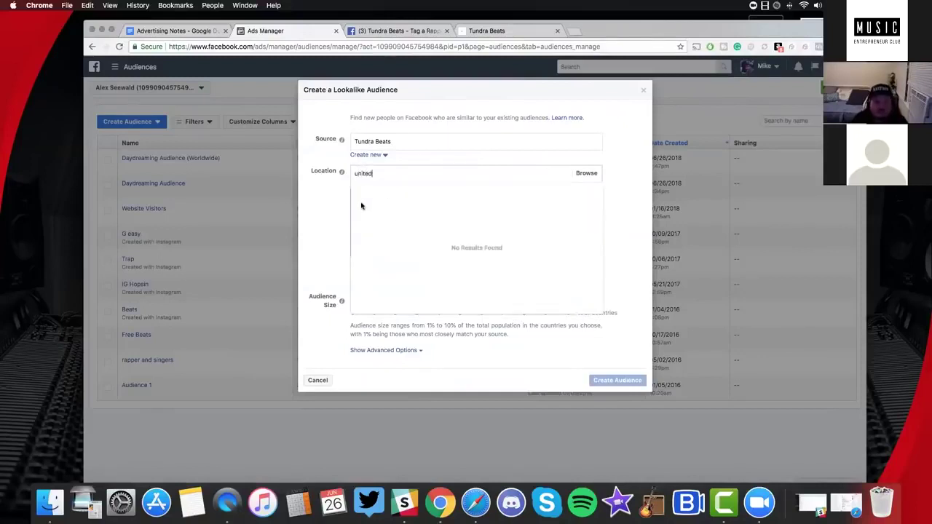
{"action": "type", "text": "ed"}
{"action": "key", "text": "Down"}
{"action": "key", "text": "Down"}
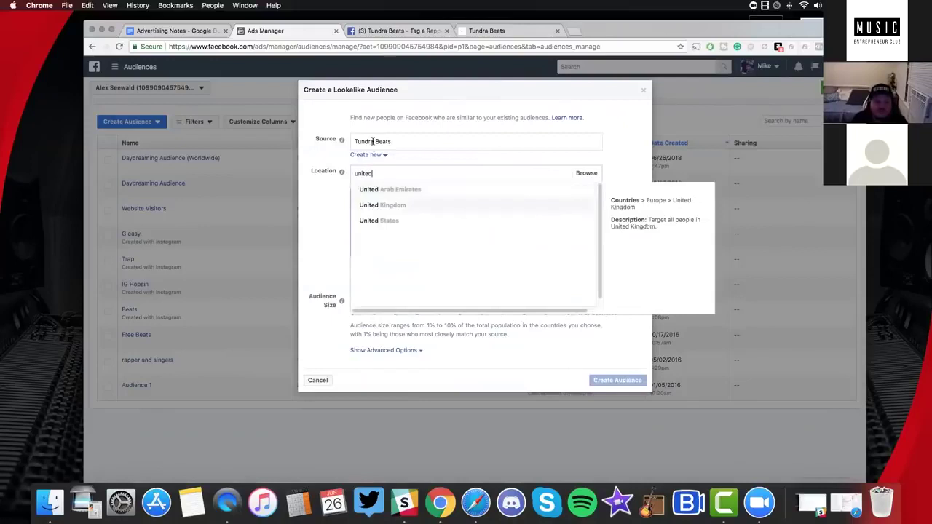
{"action": "key", "text": "Return"}
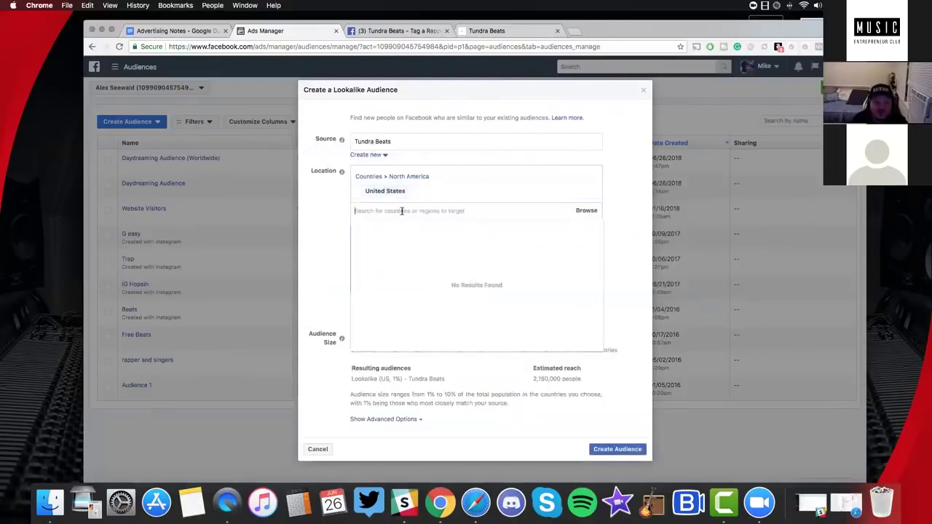
Clear the location and source, bring up the choices for a new custom audience source, and cancel the audience creation
{"action": "left_click", "coordinate": [588, 181]}
{"action": "left_click", "coordinate": [402, 141]}
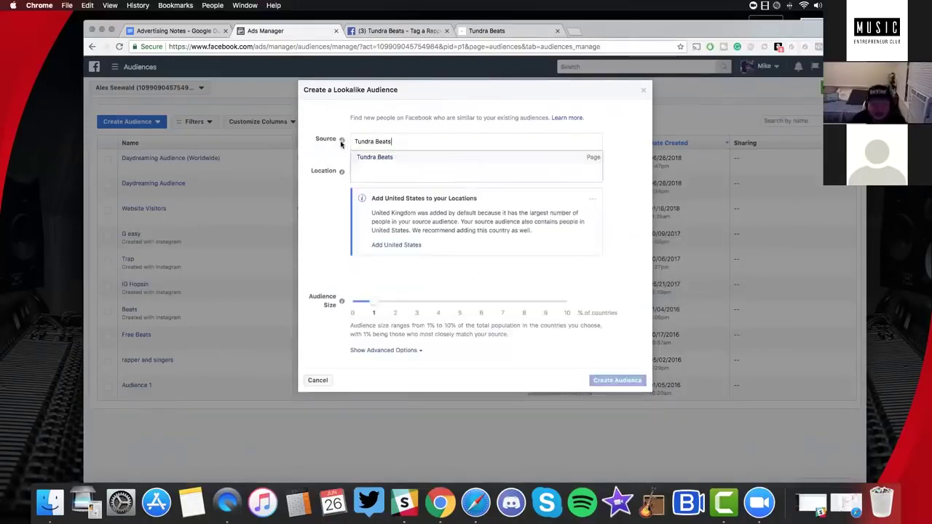
{"action": "key", "text": "BackSpace"}
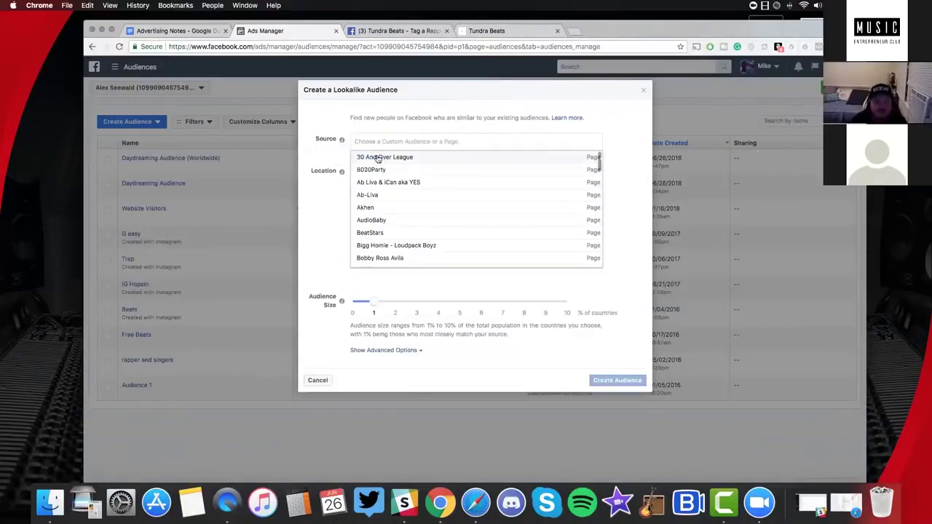
{"action": "left_click", "coordinate": [373, 158]}
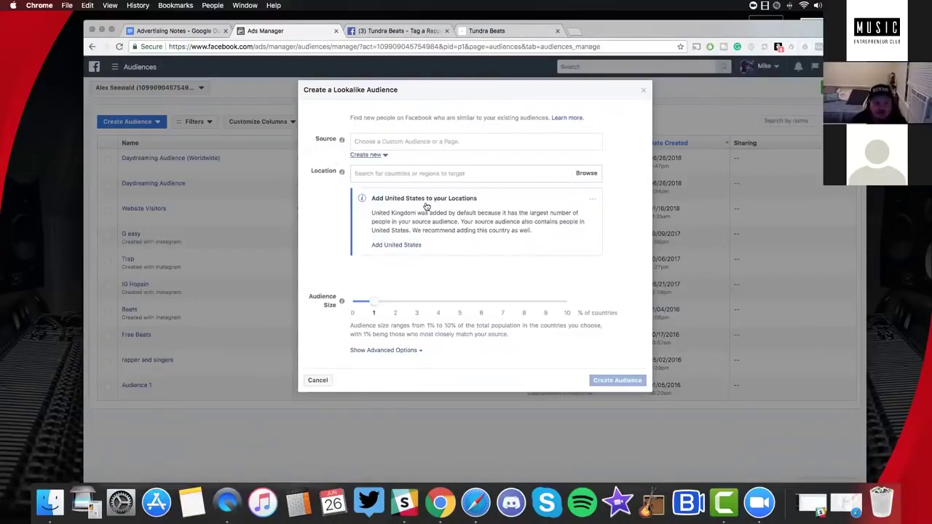
{"action": "key", "text": "Escape"}
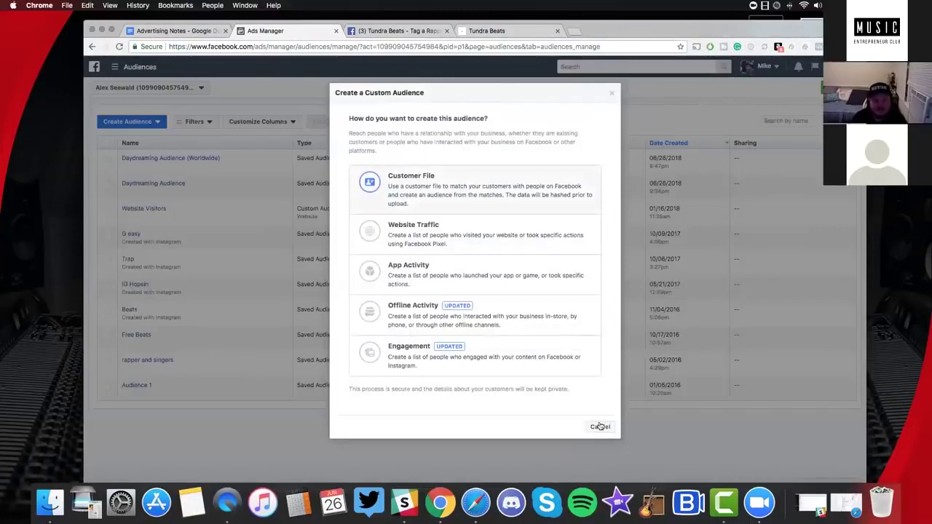
{"action": "left_click", "coordinate": [600, 426]}
Start a lookalike audience, examine the Website Traffic criteria for a new custom audience source, and cancel it
{"action": "left_click", "coordinate": [128, 122]}
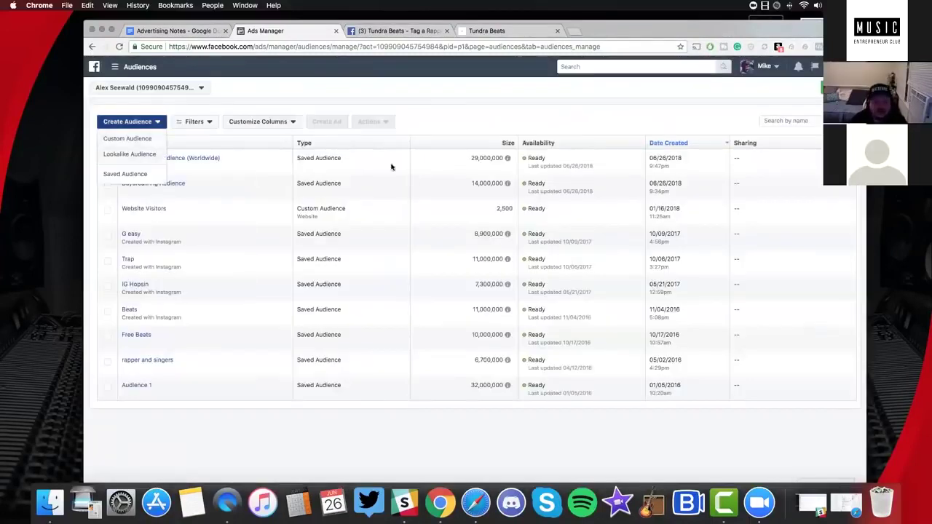
{"action": "left_click", "coordinate": [133, 155]}
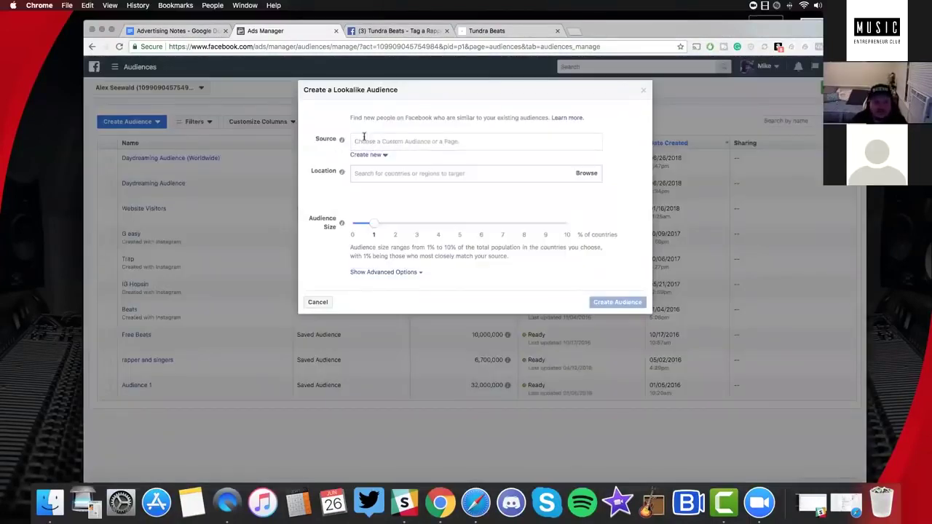
{"action": "left_click", "coordinate": [378, 155]}
{"action": "left_click", "coordinate": [405, 175]}
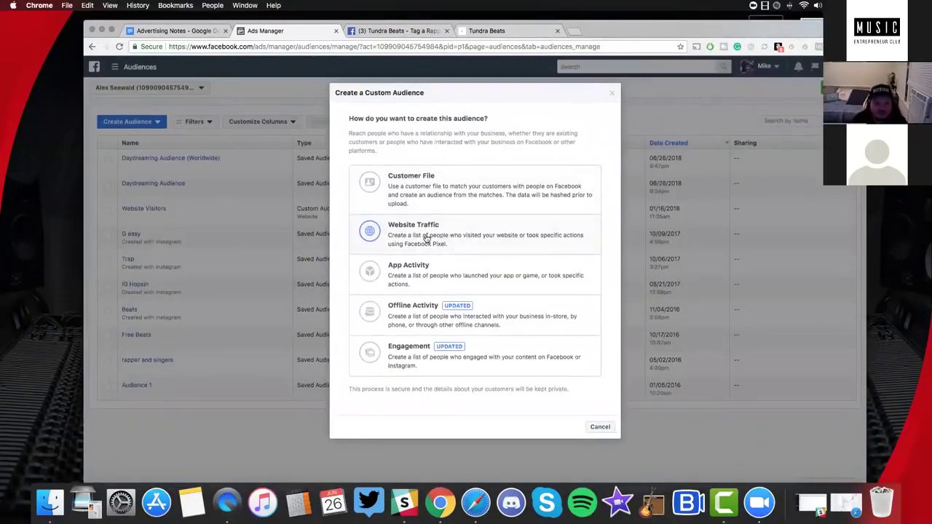
{"action": "left_click", "coordinate": [427, 237]}
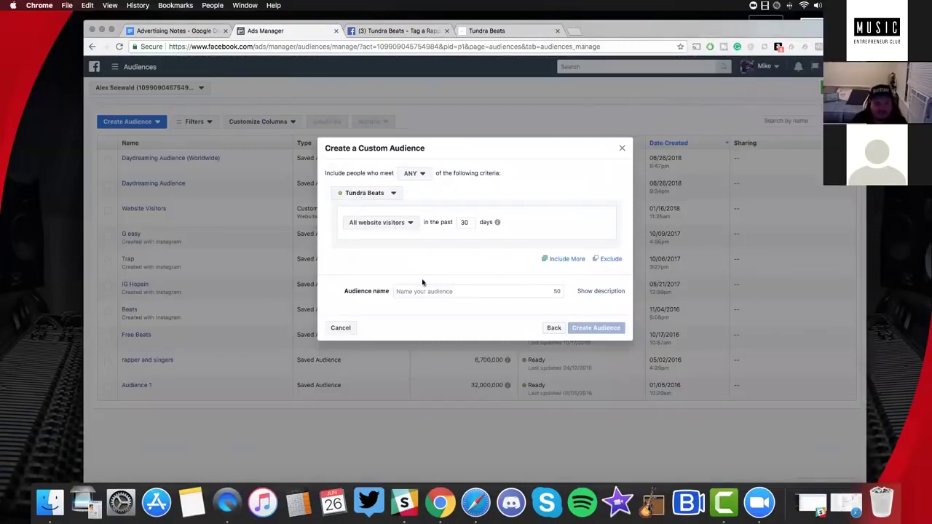
{"action": "left_click", "coordinate": [408, 224]}
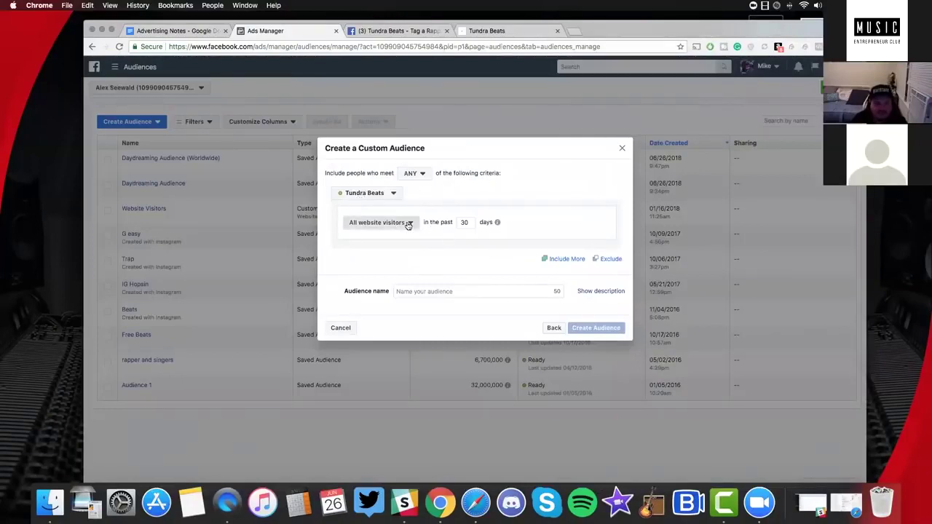
{"action": "left_click", "coordinate": [553, 329]}
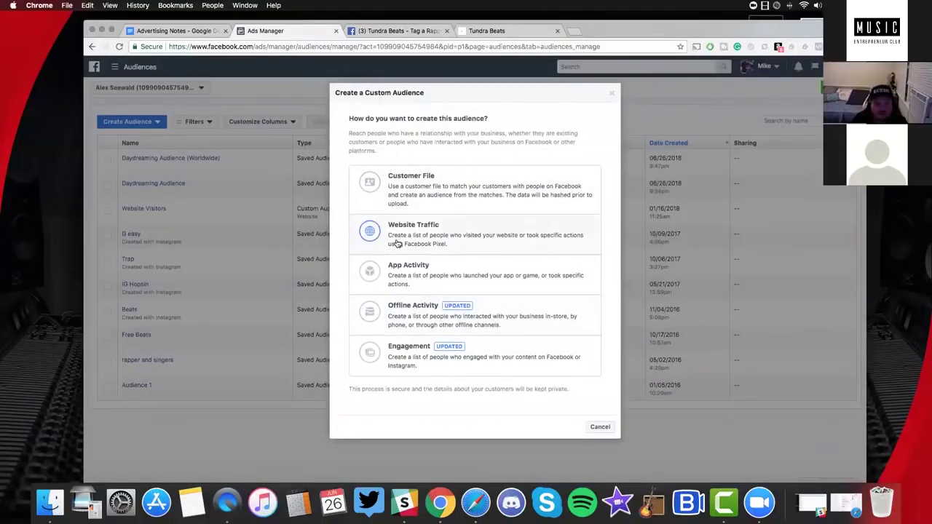
{"action": "left_click", "coordinate": [600, 427]}
Start a new Lookalike Audience with the advanced options shown and Tundra Beats as its source
{"action": "left_click", "coordinate": [131, 122]}
{"action": "left_click", "coordinate": [136, 154]}
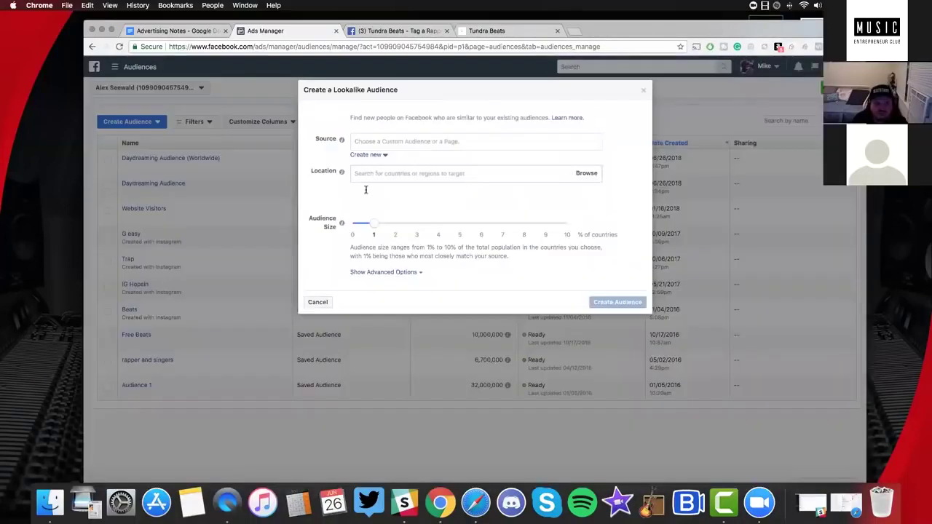
{"action": "left_click", "coordinate": [408, 271]}
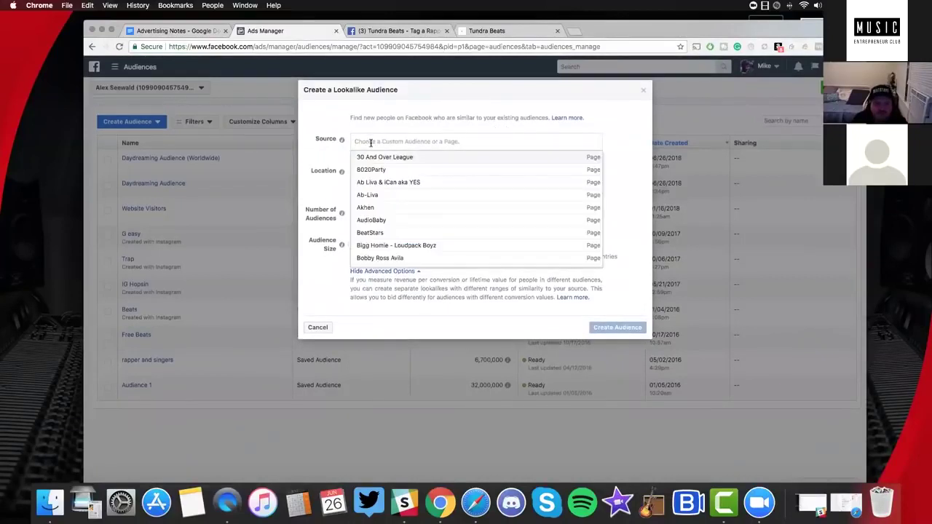
{"action": "type", "text": "tund"}
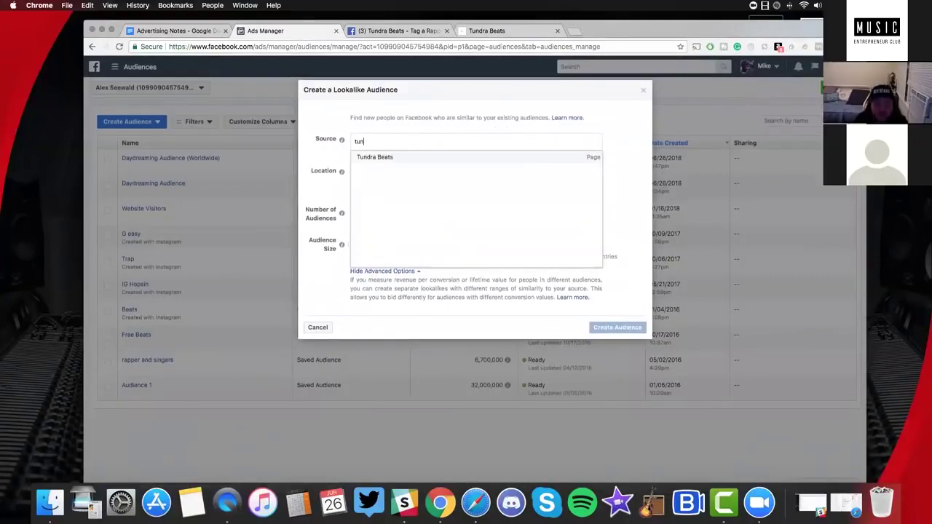
{"action": "left_click", "coordinate": [377, 156]}
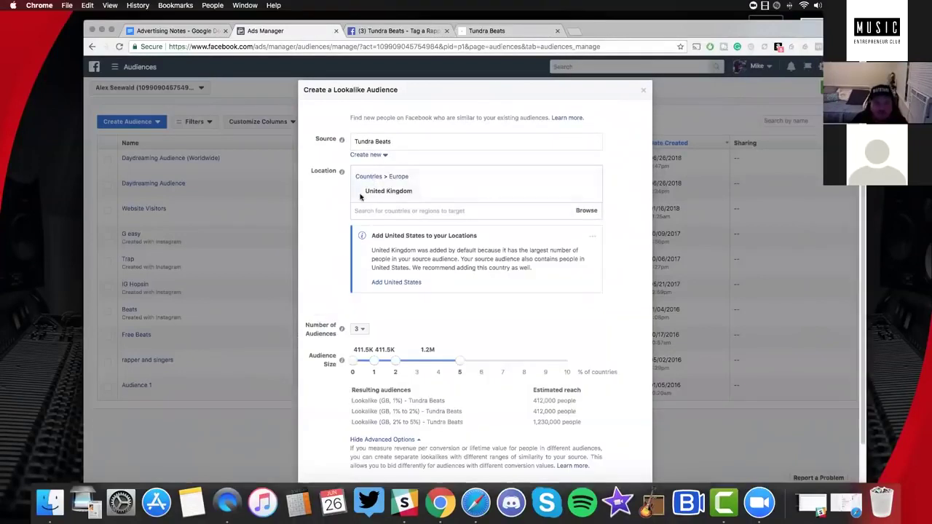
Add United States to the locations and lower the upper end of the audience size range to 3%
{"action": "left_click", "coordinate": [587, 210]}
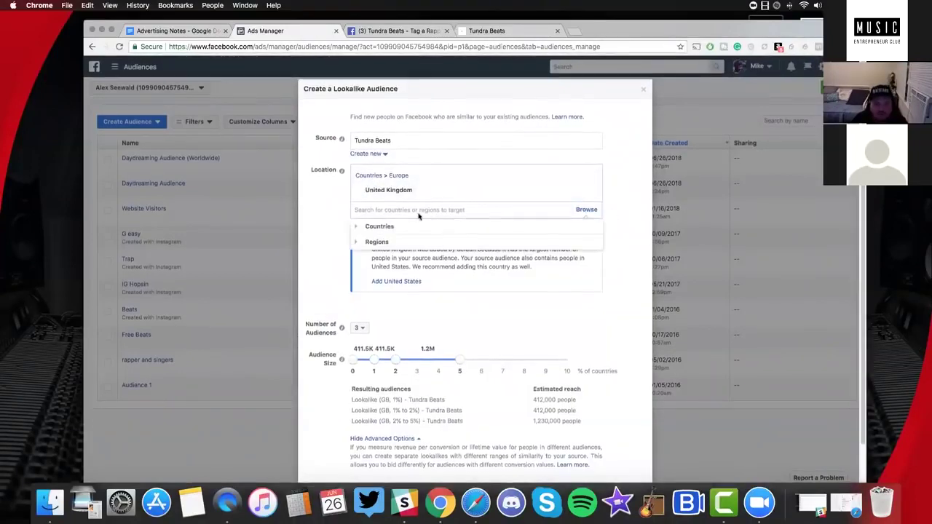
{"action": "left_click", "coordinate": [388, 228]}
{"action": "left_click", "coordinate": [389, 210]}
{"action": "type", "text": "united sta"}
{"action": "type", "text": "tes"}
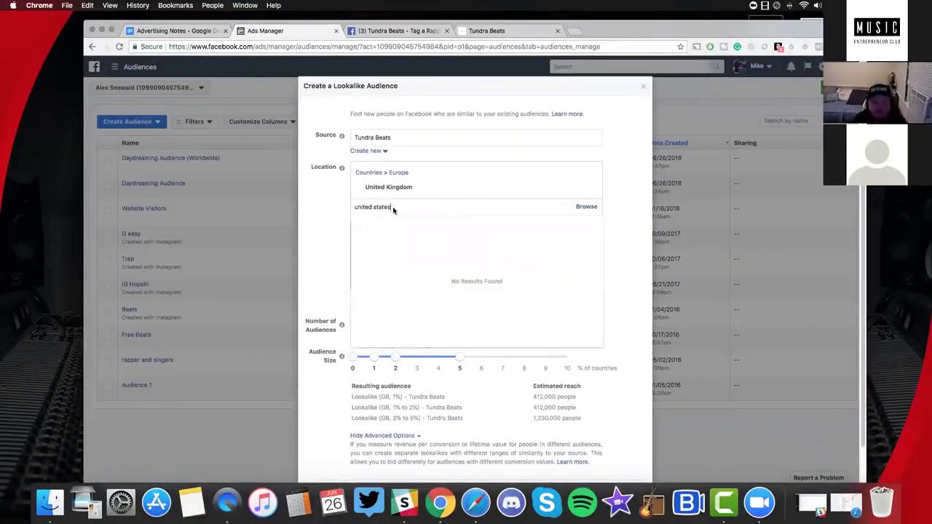
{"action": "left_click", "coordinate": [391, 222]}
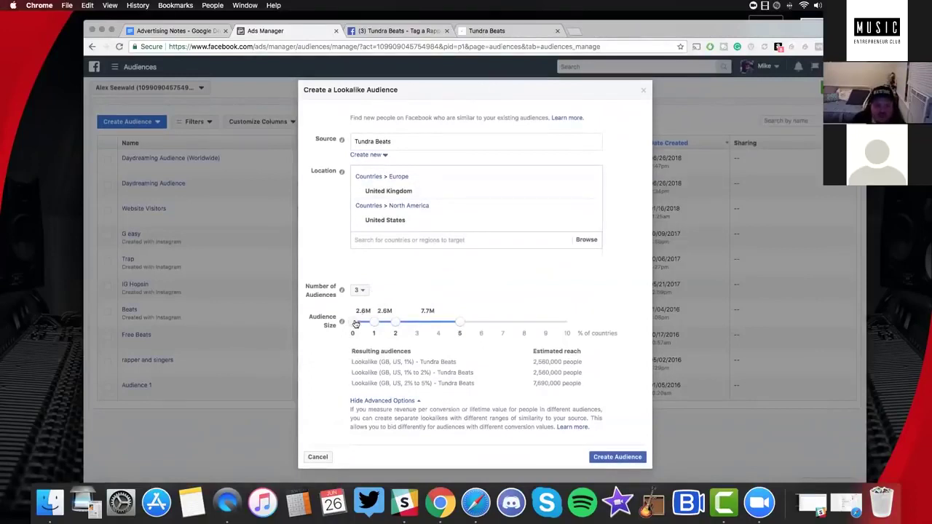
{"action": "left_click_drag", "start_coordinate": [459, 327], "coordinate": [379, 327]}
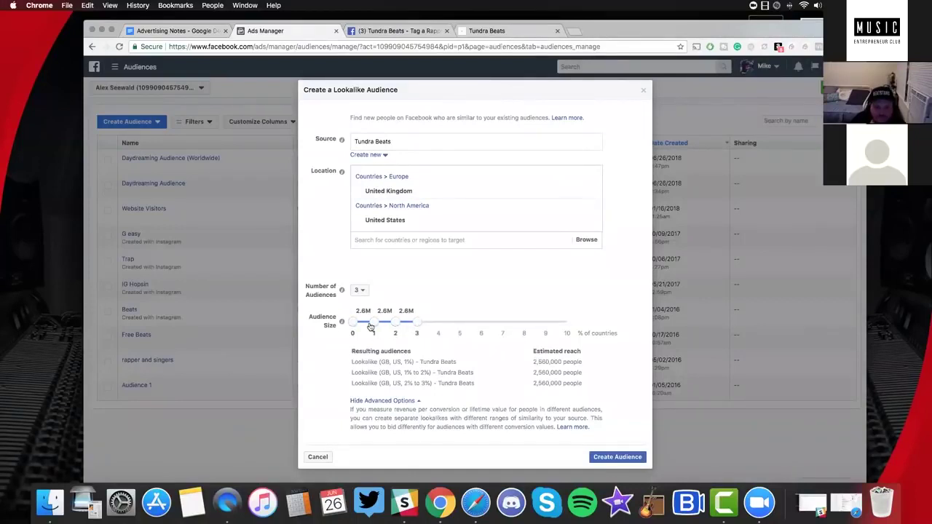
{"action": "left_click_drag", "start_coordinate": [385, 325], "coordinate": [437, 329]}
Add Germany and Australia to the locations and create the lookalike audiences
{"action": "left_click", "coordinate": [420, 241]}
{"action": "type", "text": "germany"}
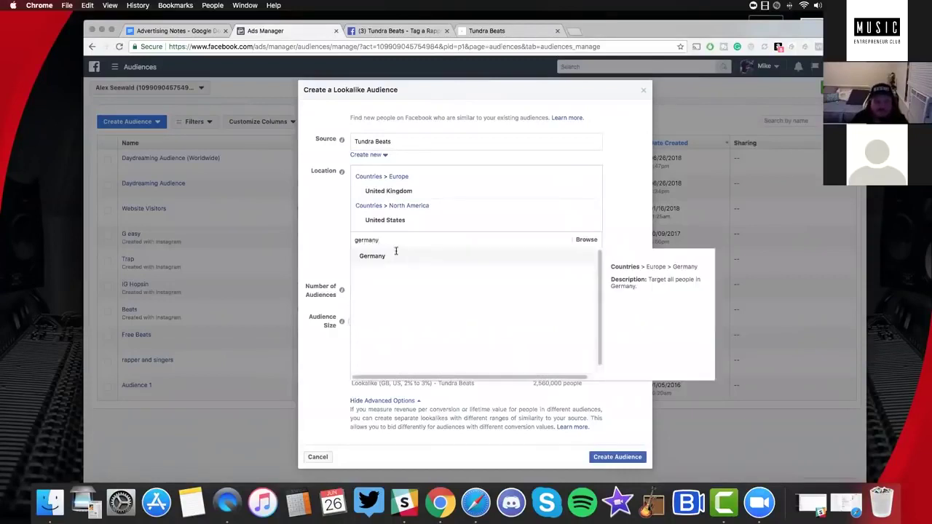
{"action": "left_click", "coordinate": [396, 252]}
{"action": "type", "text": "austral"}
{"action": "left_click", "coordinate": [397, 271]}
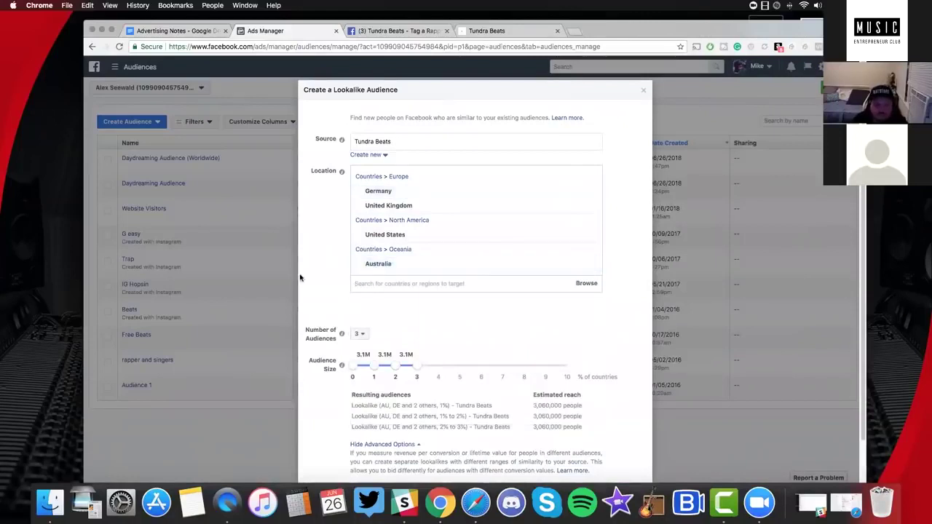
{"action": "scroll", "coordinate": [300, 277], "scroll_direction": "down", "scroll_amount": 2}
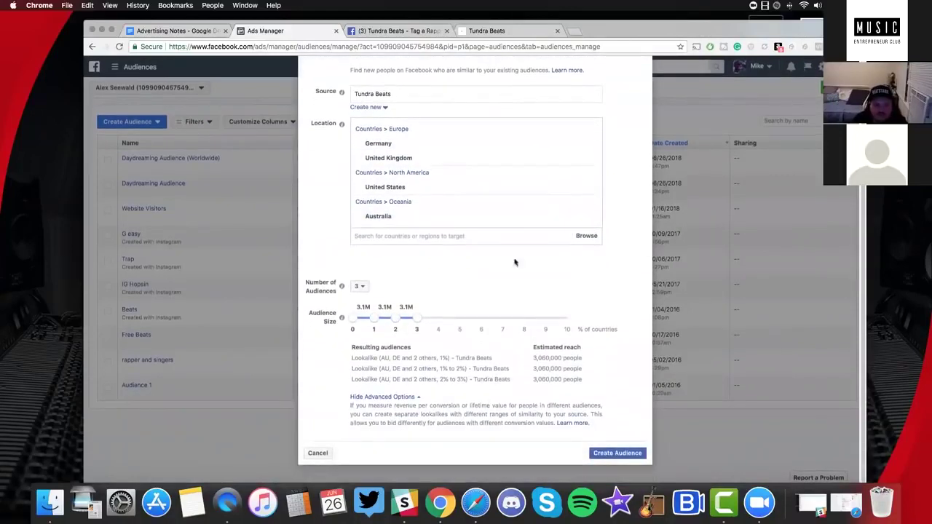
{"action": "left_click", "coordinate": [617, 453]}
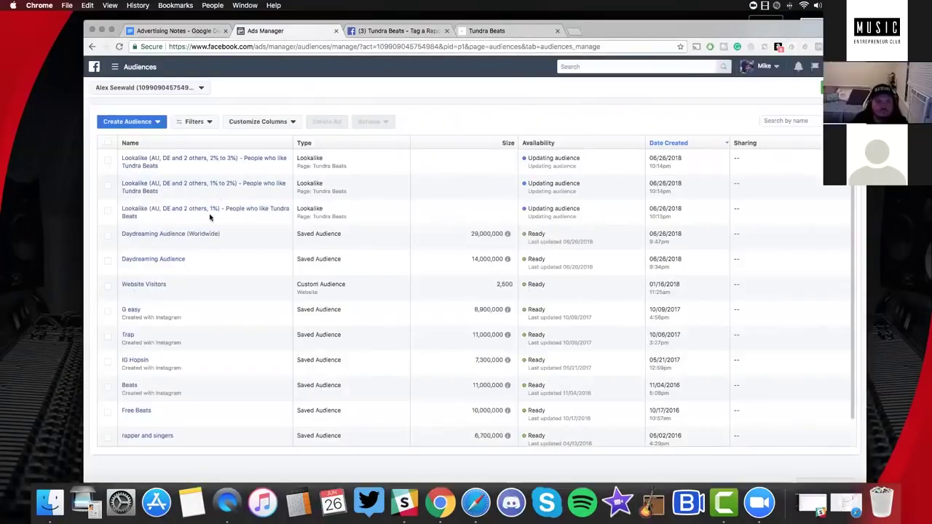
Start a new lookalike audience and create a custom audience source for it based on Website Traffic
{"action": "mouse_move", "coordinate": [166, 233]}
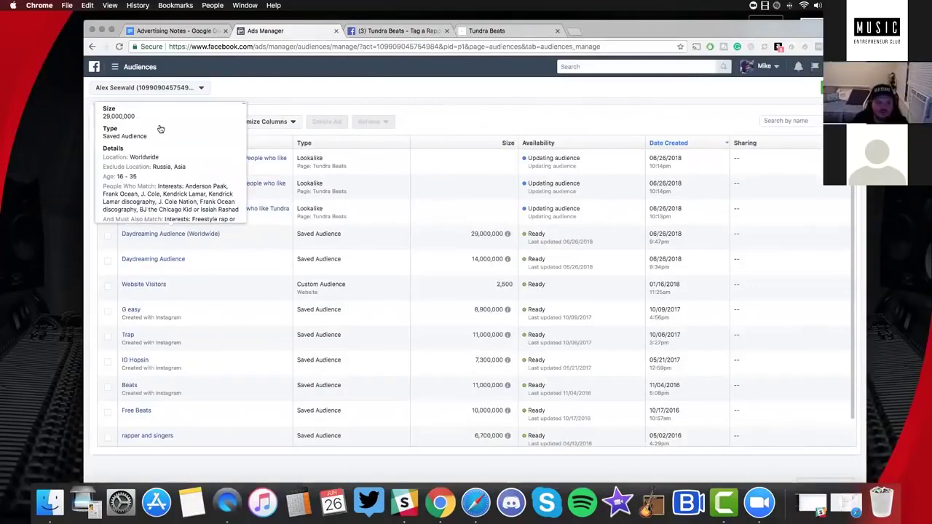
{"action": "left_click", "coordinate": [149, 126]}
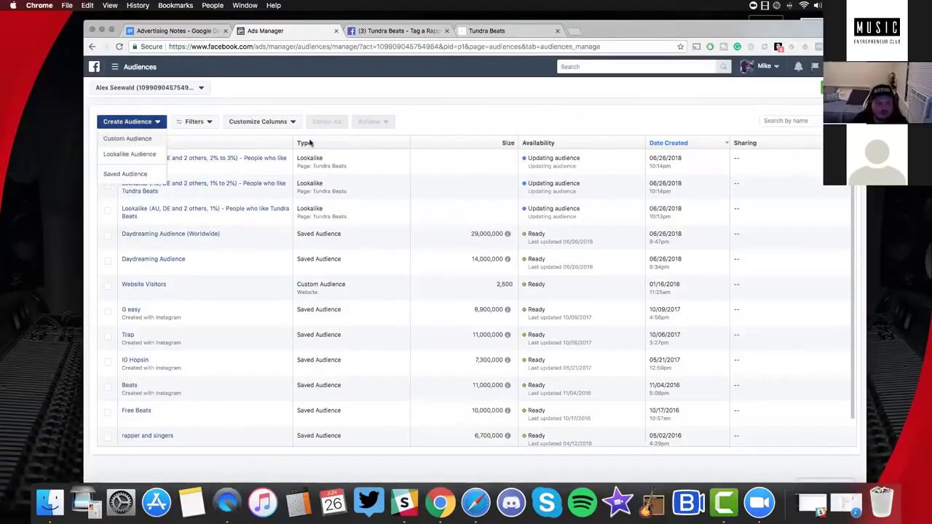
{"action": "left_click", "coordinate": [389, 152]}
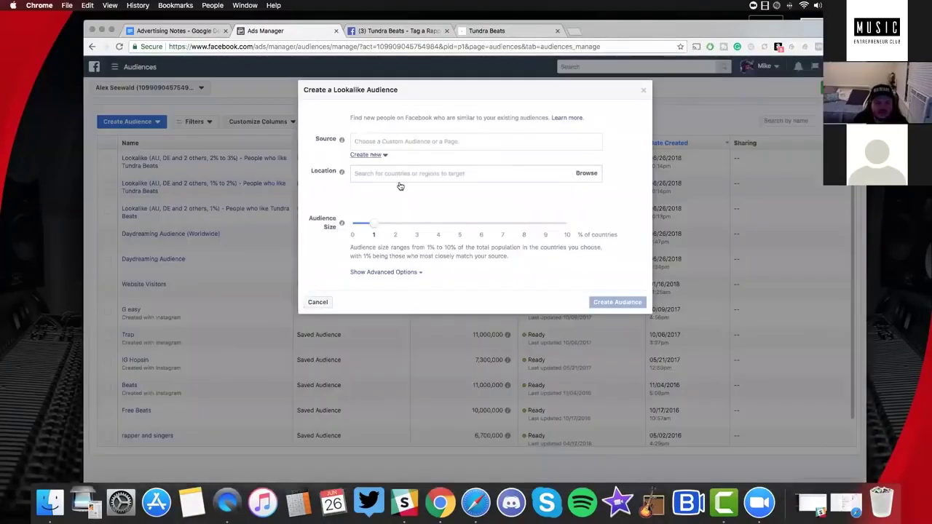
{"action": "left_click", "coordinate": [369, 155]}
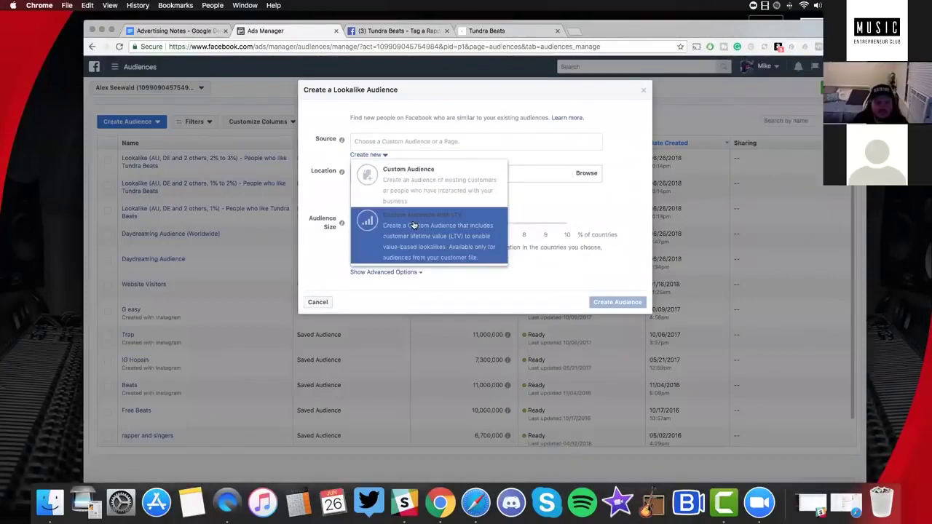
{"action": "left_click", "coordinate": [421, 203]}
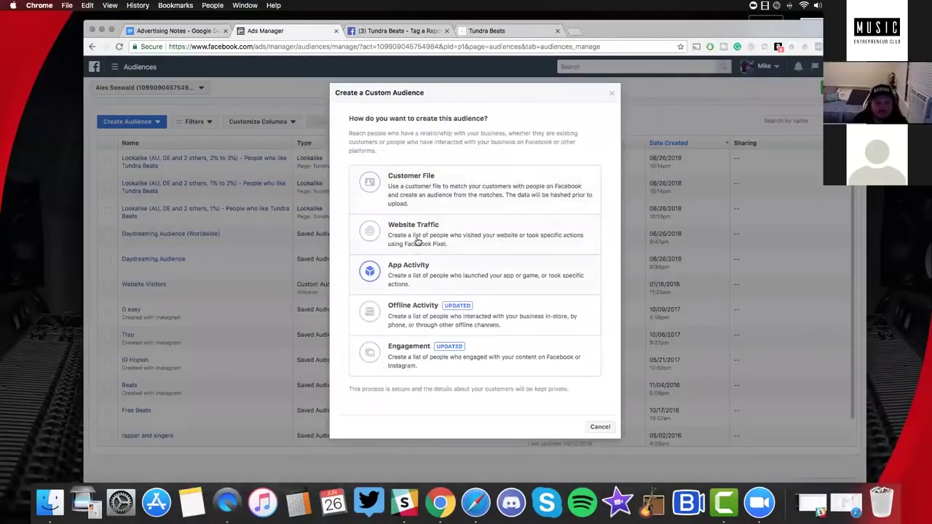
{"action": "left_click", "coordinate": [418, 237]}
{"action": "left_click", "coordinate": [421, 175]}
{"action": "left_click", "coordinate": [387, 194]}
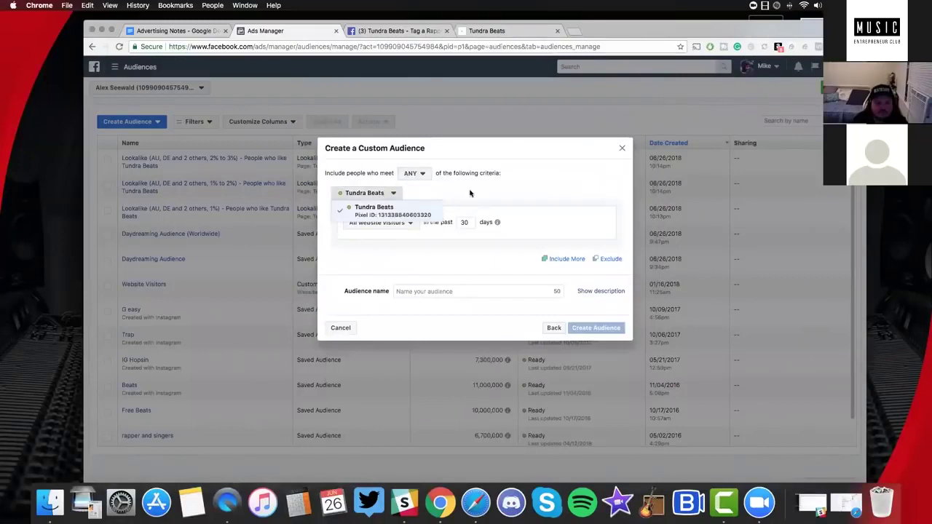
Examine the visitor and event criteria available for the Tundra Beats pixel in the custom audience
{"action": "left_click", "coordinate": [470, 193]}
{"action": "left_click", "coordinate": [410, 224]}
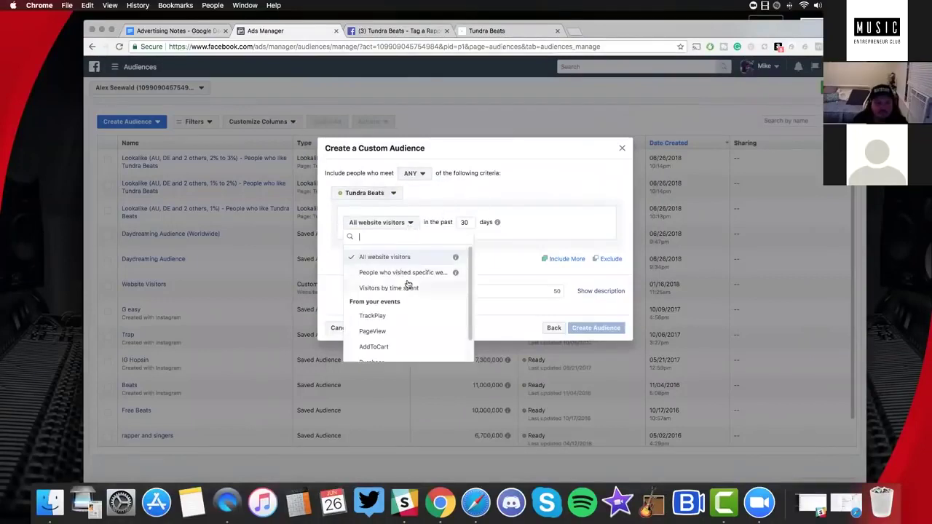
{"action": "scroll", "coordinate": [408, 284], "scroll_direction": "down", "scroll_amount": 1}
{"action": "scroll", "coordinate": [409, 281], "scroll_direction": "up", "scroll_amount": 1}
{"action": "scroll", "coordinate": [413, 278], "scroll_direction": "down", "scroll_amount": 1}
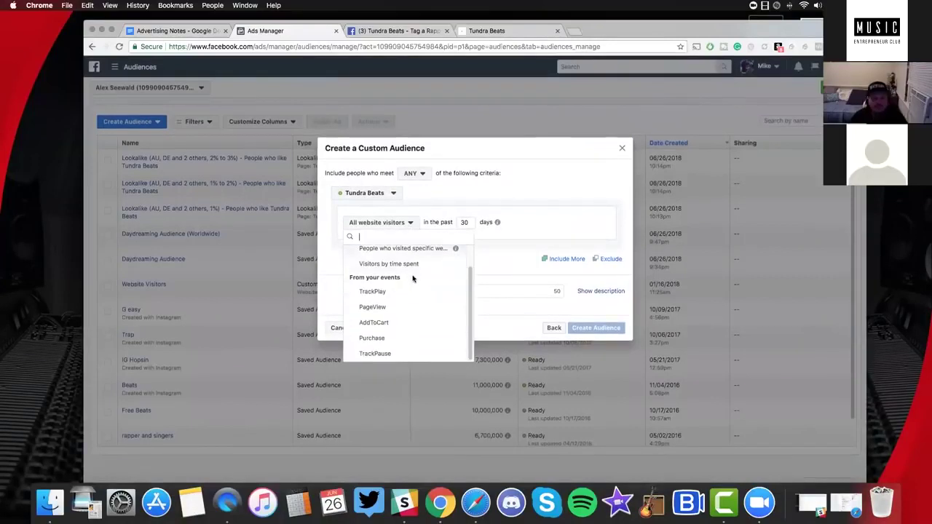
{"action": "scroll", "coordinate": [411, 279], "scroll_direction": "up", "scroll_amount": 1}
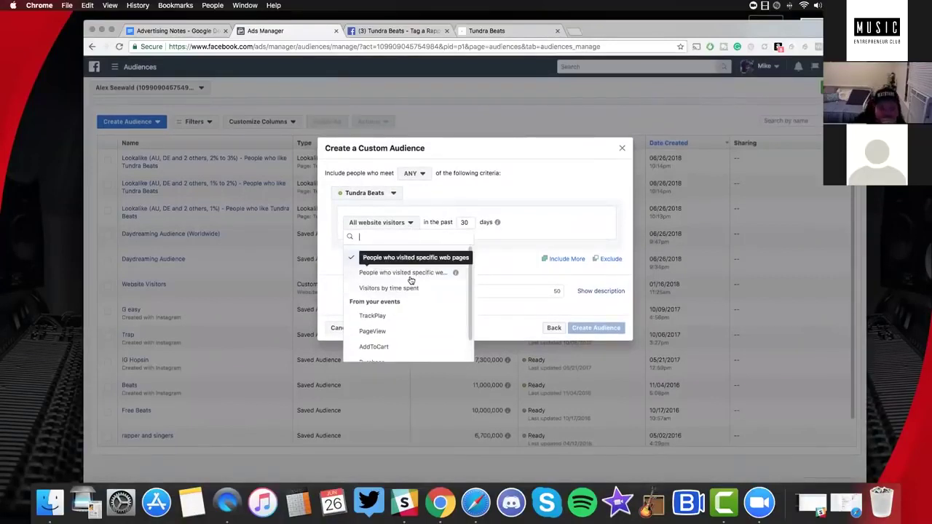
{"action": "scroll", "coordinate": [412, 280], "scroll_direction": "down", "scroll_amount": 1}
{"action": "scroll", "coordinate": [410, 280], "scroll_direction": "up", "scroll_amount": 1}
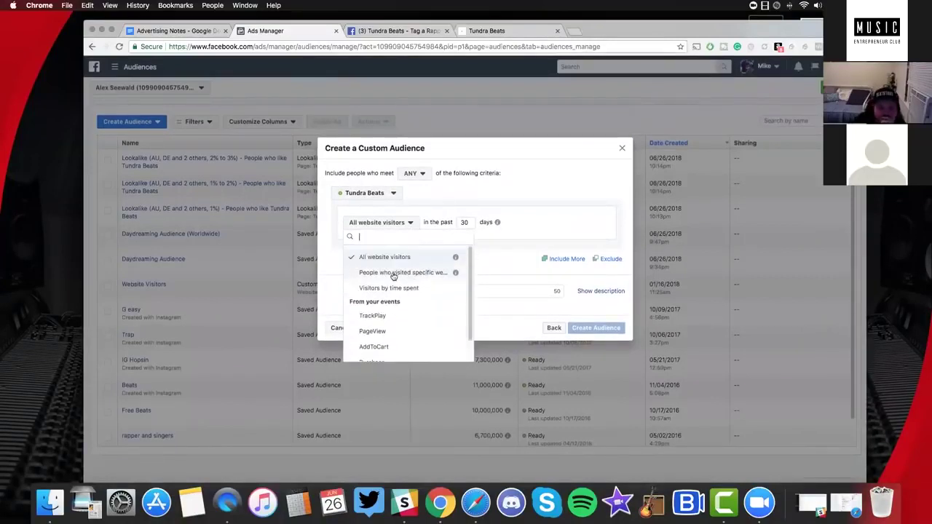
{"action": "left_click", "coordinate": [528, 197]}
Set the all website visitors criterion to the past 180 days
{"action": "left_click", "coordinate": [431, 291]}
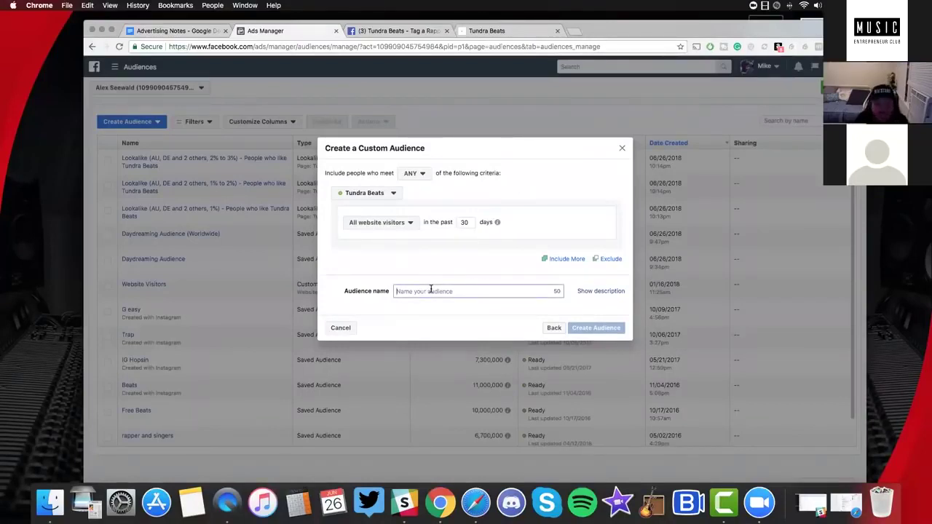
{"action": "left_click", "coordinate": [459, 225]}
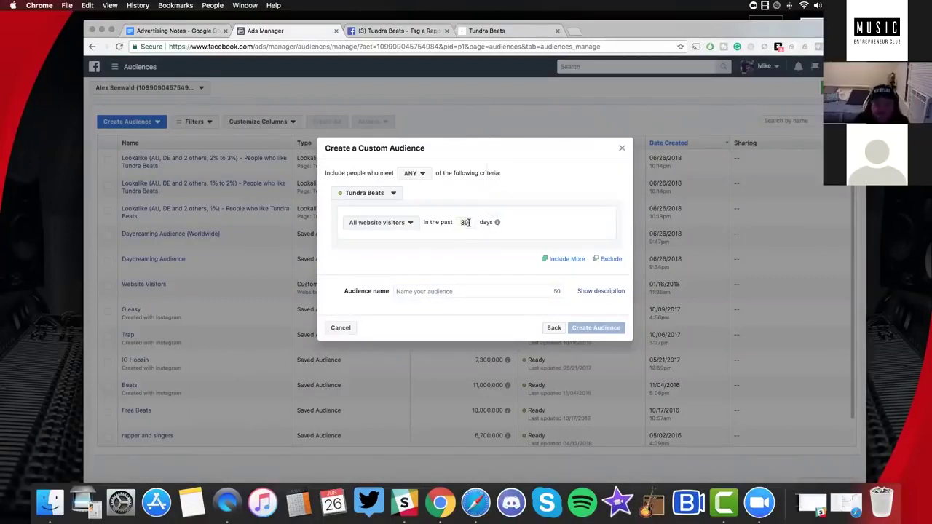
{"action": "type", "text": "180"}
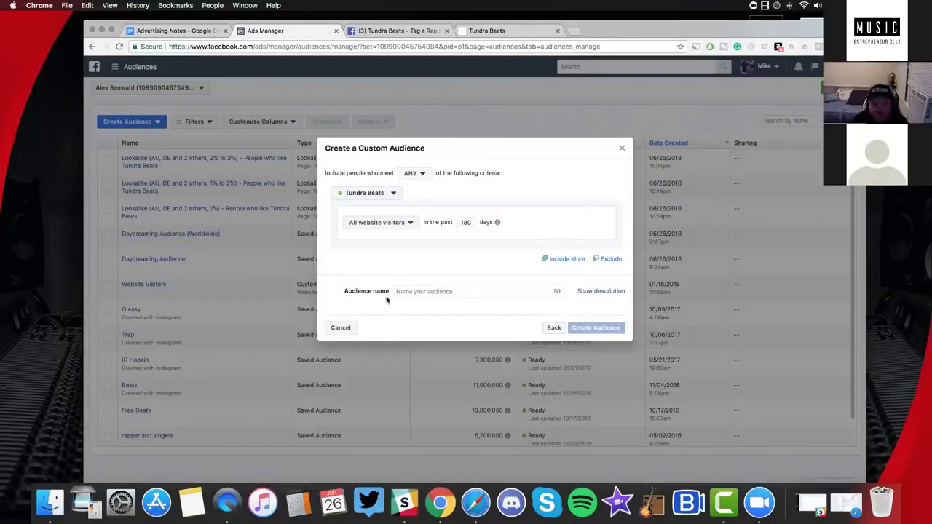
Name the website custom audience Tundra, create it and return to the audience list
{"action": "left_click", "coordinate": [422, 293]}
{"action": "type", "text": "Tundra"}
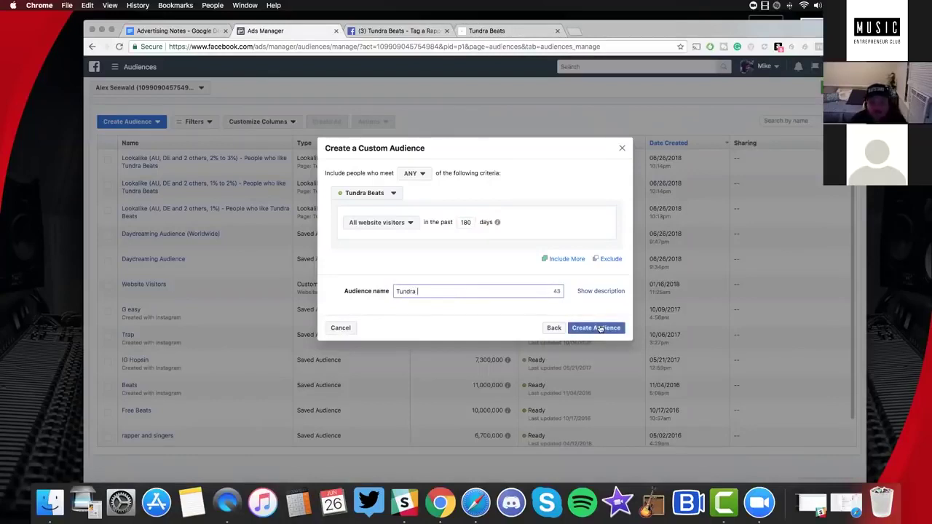
{"action": "left_click", "coordinate": [442, 275]}
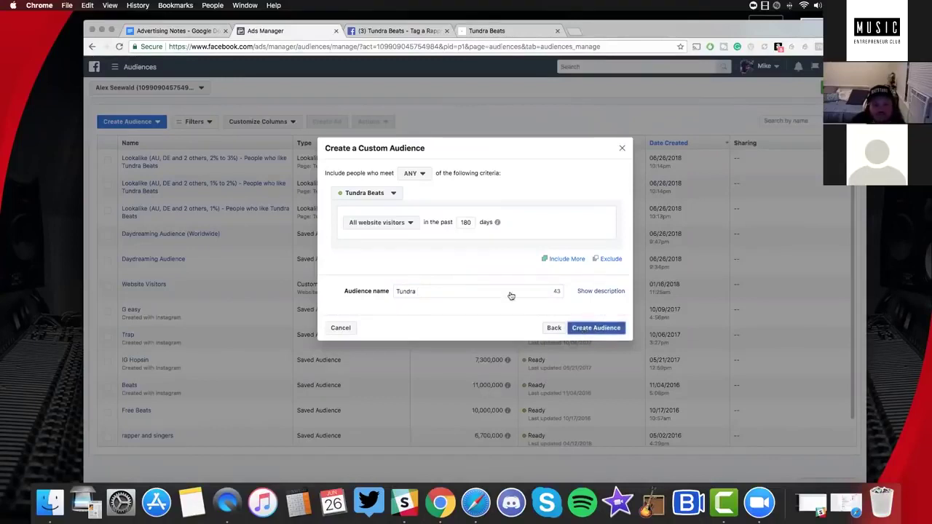
{"action": "left_click", "coordinate": [596, 328]}
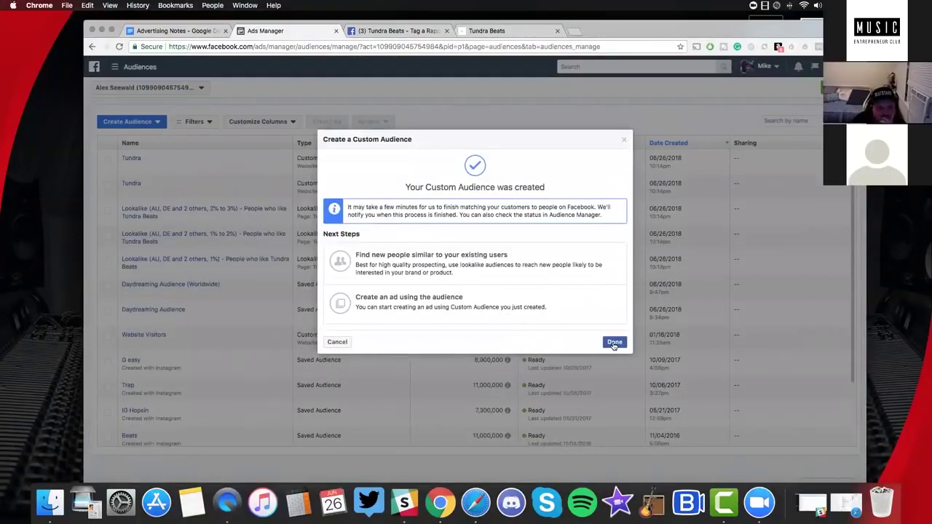
{"action": "left_click", "coordinate": [614, 342]}
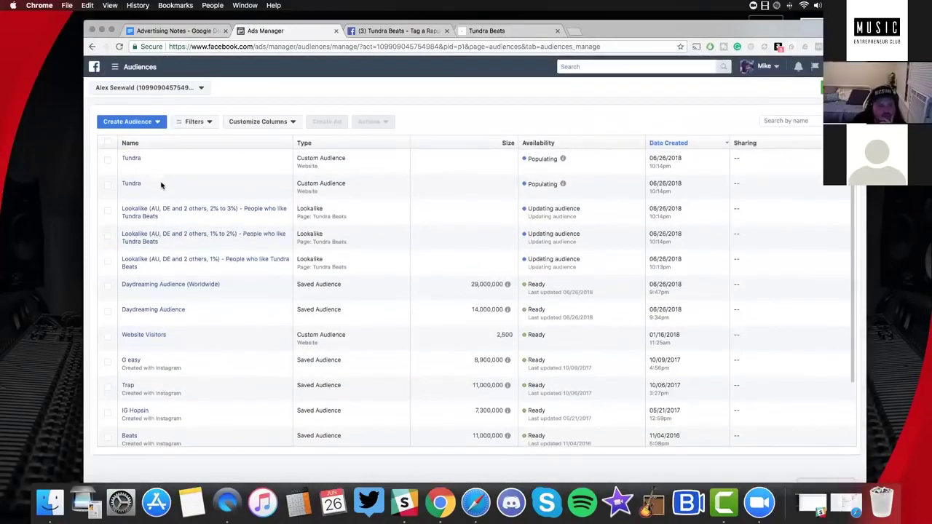
Reload the audience list and start a new custom audience based on Video engagement
{"action": "left_click", "coordinate": [120, 47]}
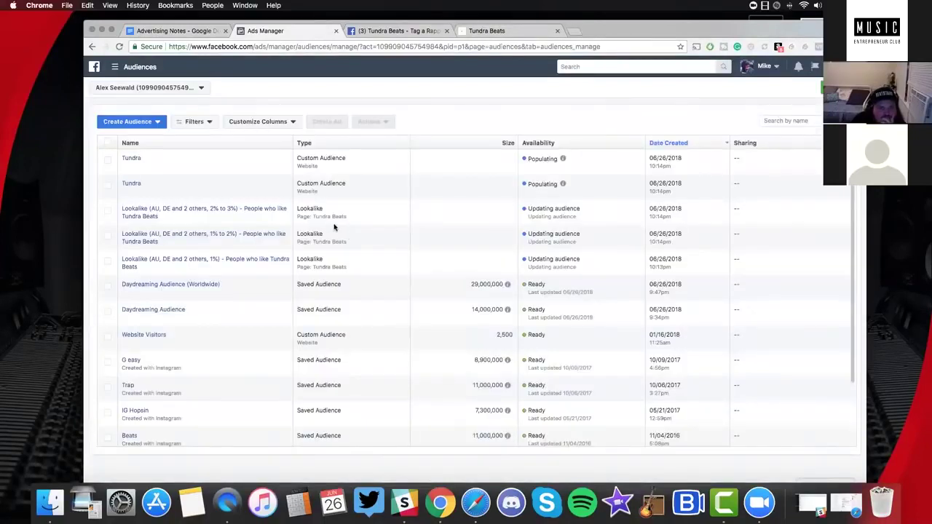
{"action": "left_click", "coordinate": [156, 123]}
{"action": "left_click", "coordinate": [459, 201]}
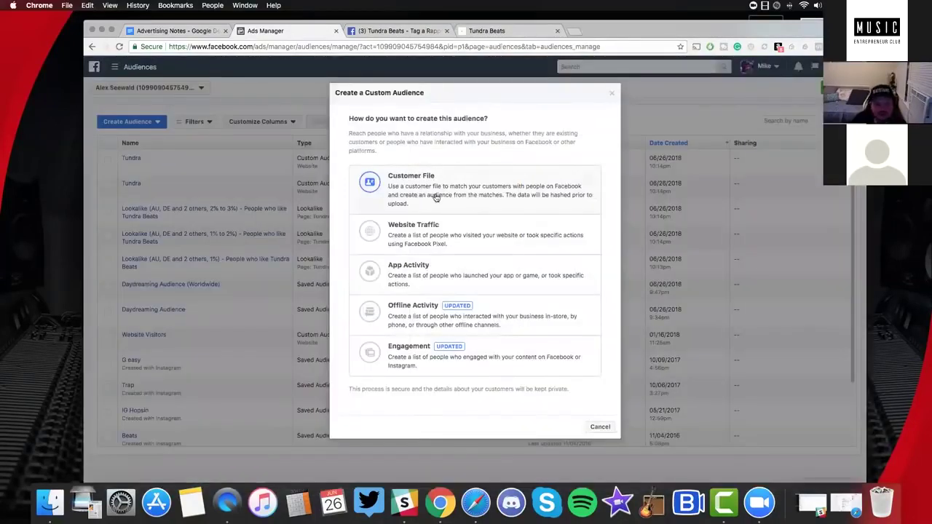
{"action": "left_click", "coordinate": [437, 197]}
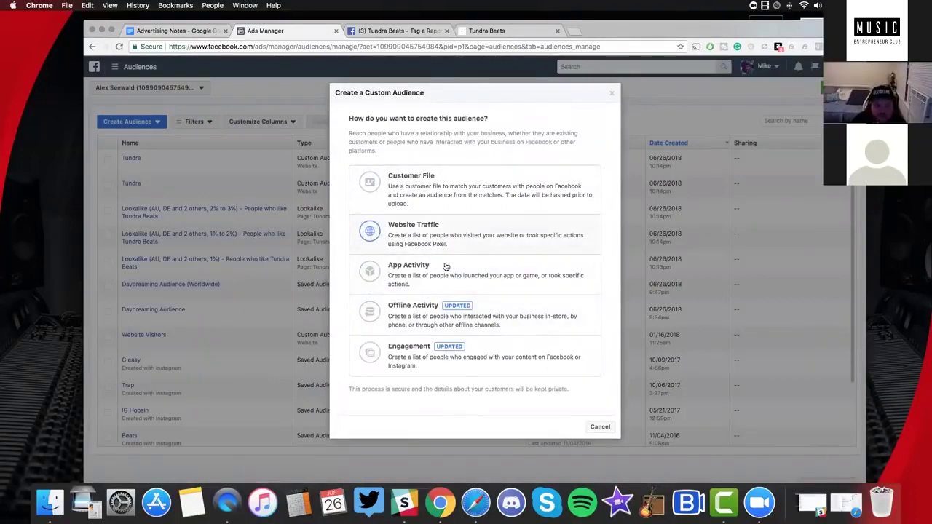
{"action": "scroll", "coordinate": [171, 340], "scroll_direction": "down", "scroll_amount": 1}
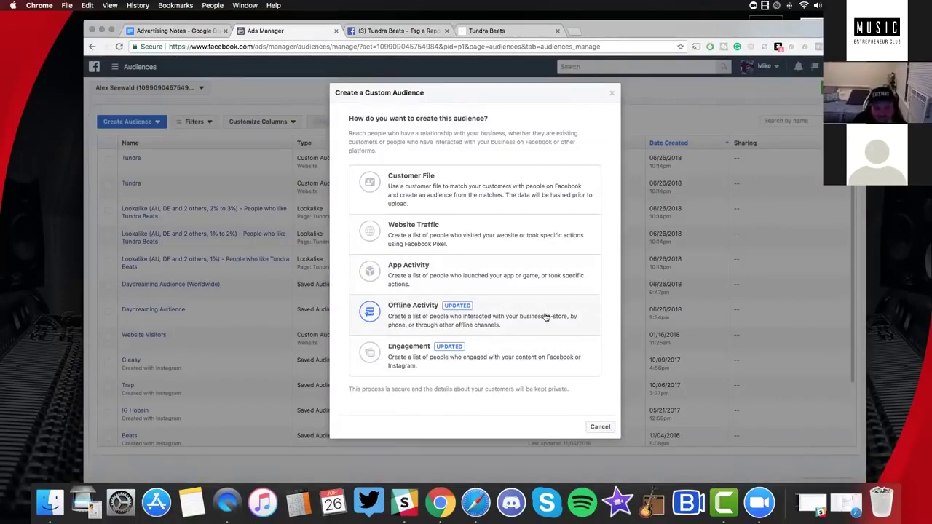
{"action": "left_click", "coordinate": [447, 354]}
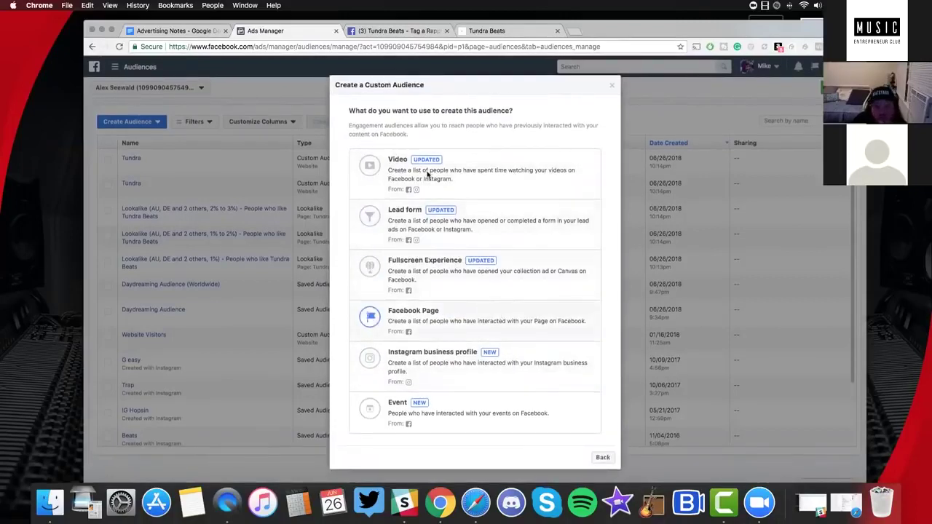
{"action": "left_click", "coordinate": [460, 205]}
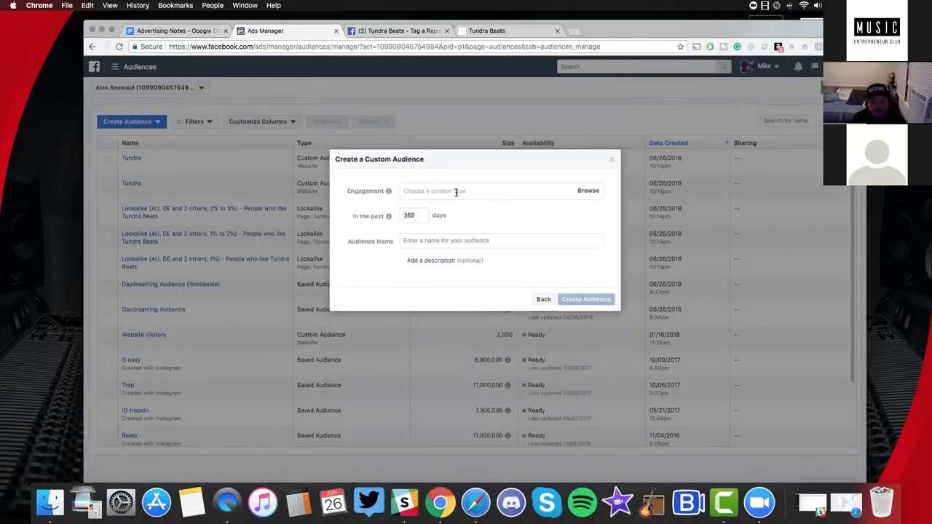
Set the engagement criterion to people who have watched at 75% of your video
{"action": "left_click", "coordinate": [457, 192]}
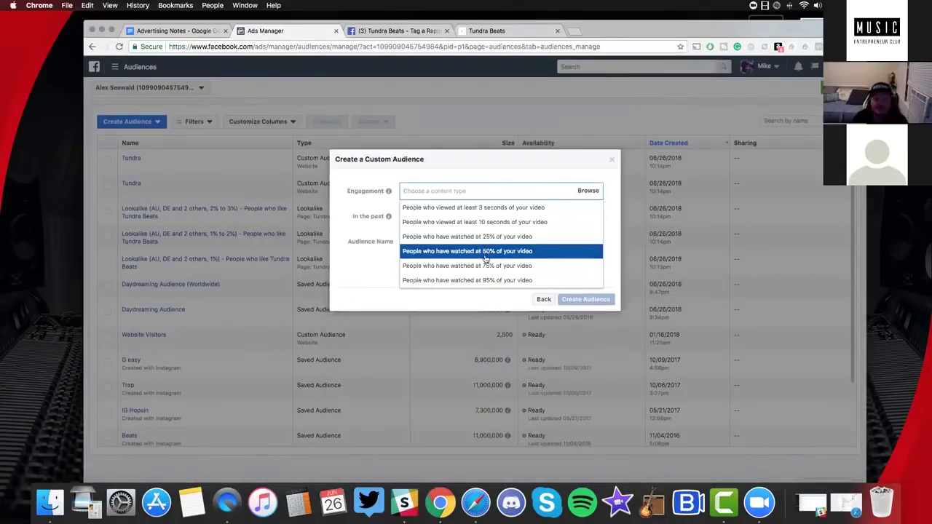
{"action": "key", "text": "Return"}
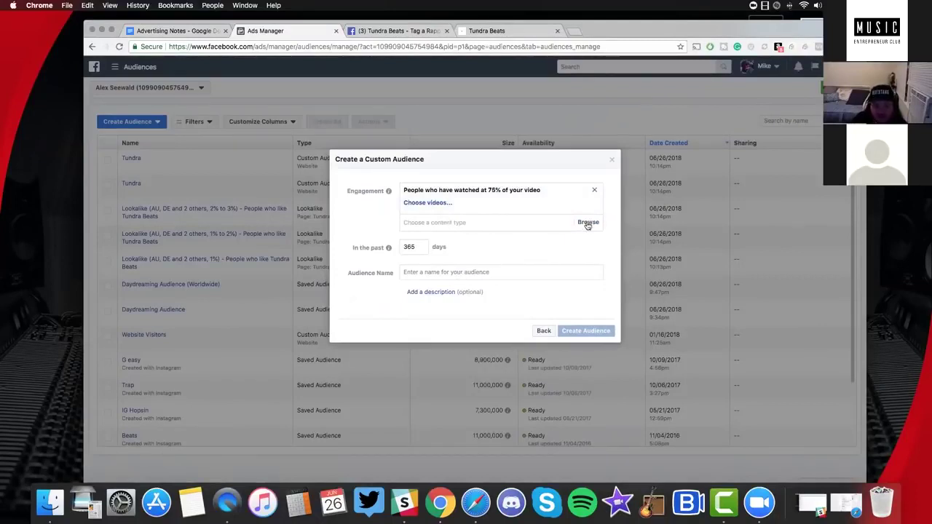
{"action": "left_click", "coordinate": [518, 221]}
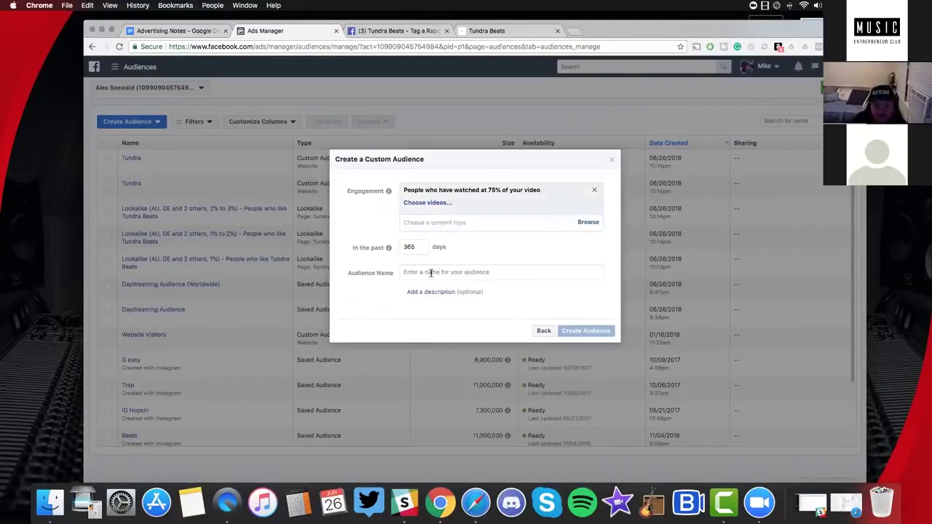
{"action": "left_click", "coordinate": [433, 220]}
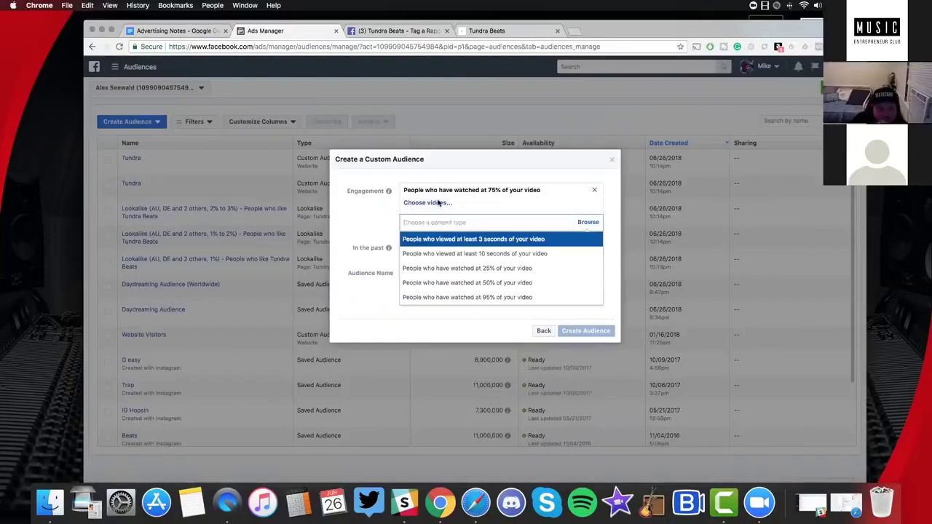
Choose the Day dreaming, Reborn, I don't need your love and Rondevous ad videos from the Tundra Beats page for the criterion
{"action": "left_click", "coordinate": [438, 203]}
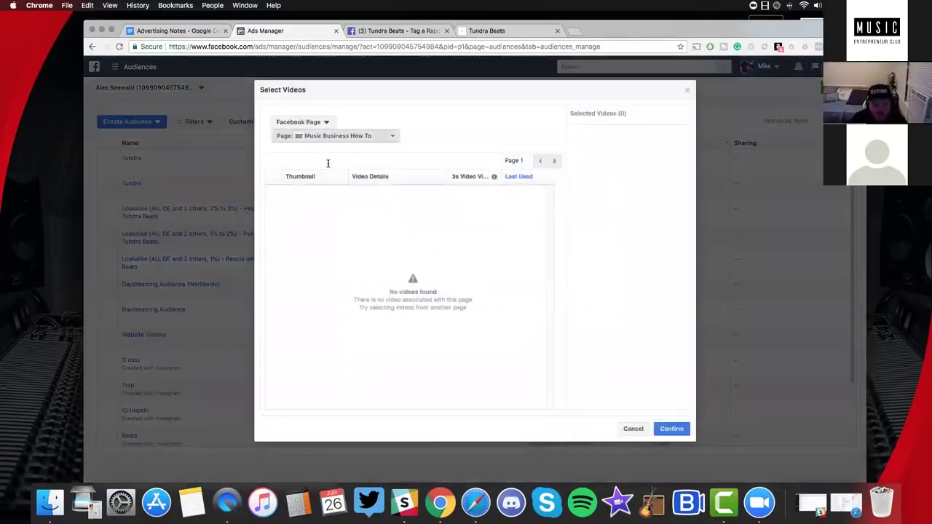
{"action": "left_click", "coordinate": [335, 136]}
{"action": "type", "text": "tund"}
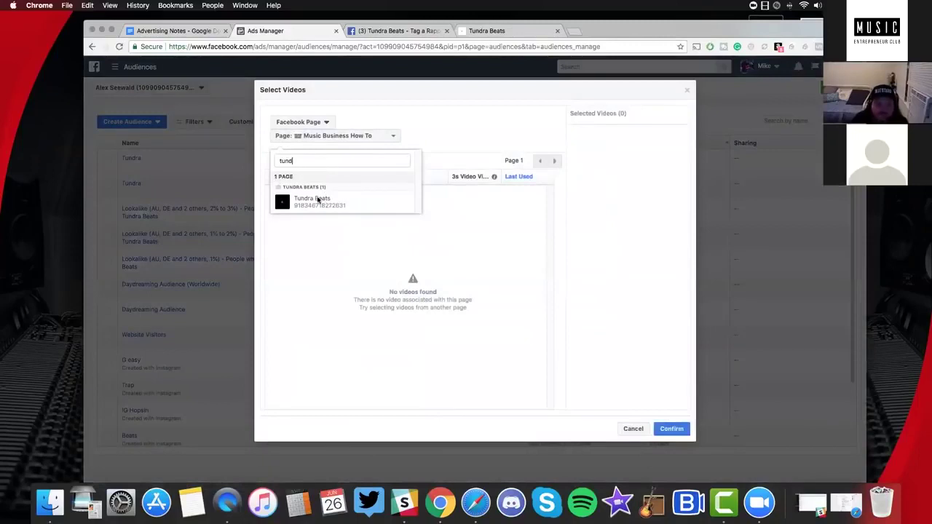
{"action": "left_click", "coordinate": [314, 198]}
{"action": "left_click", "coordinate": [275, 195]}
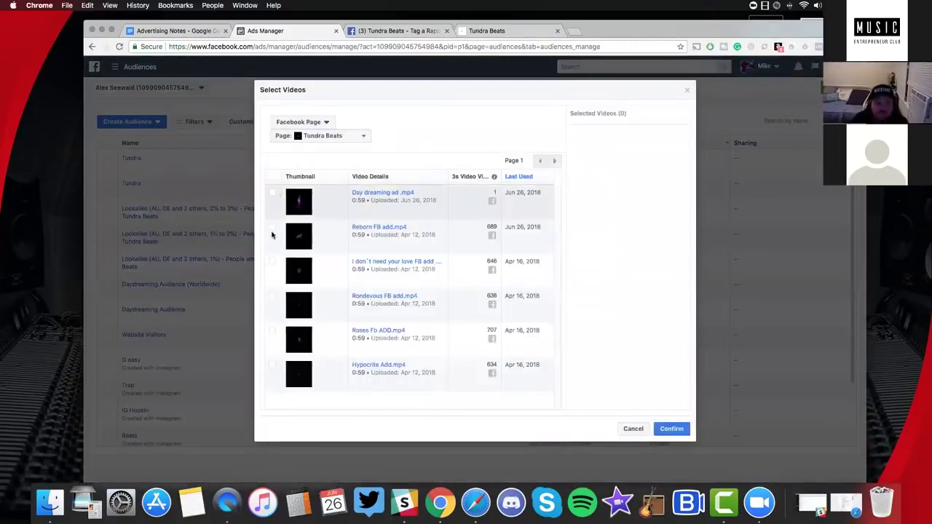
{"action": "left_click", "coordinate": [271, 228]}
{"action": "left_click", "coordinate": [272, 263]}
{"action": "left_click", "coordinate": [273, 300]}
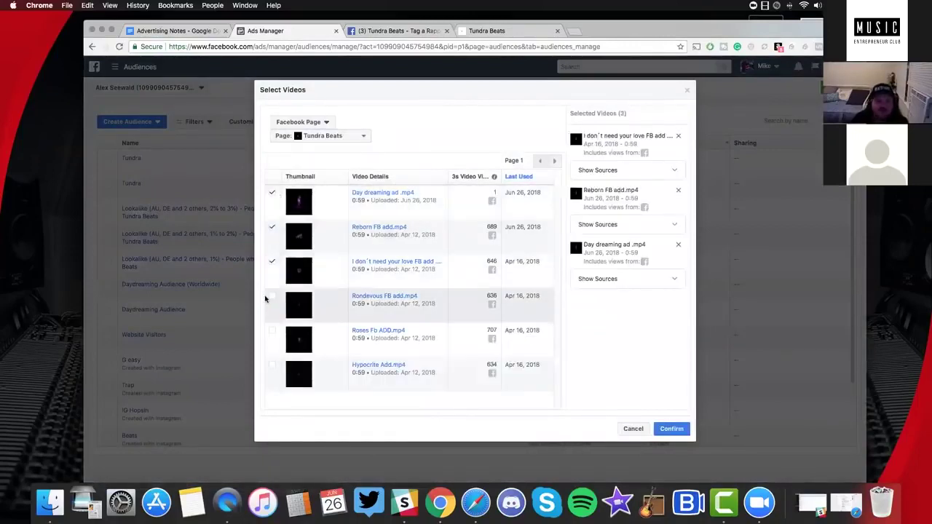
{"action": "left_click", "coordinate": [671, 430]}
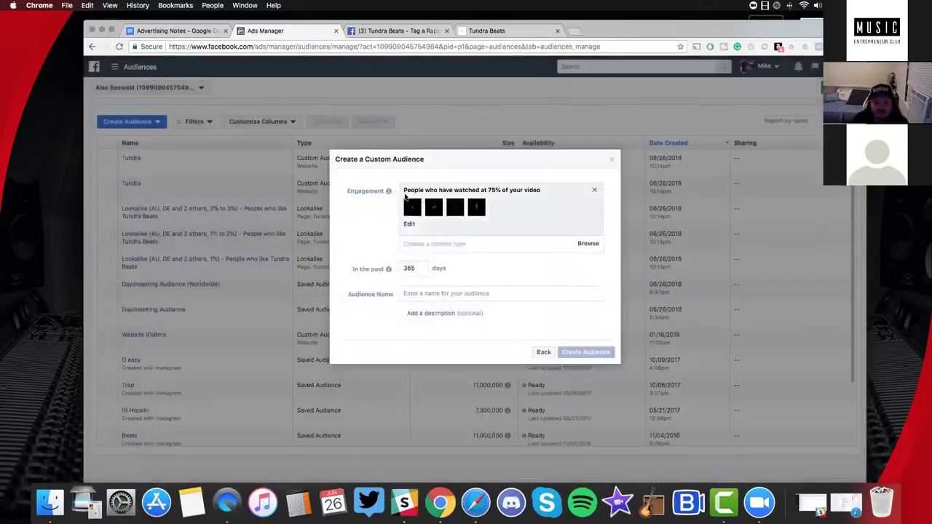
Edit the video selection to also include Roses Fb ADD.mp4 and Hypocrite Add.mp4, and confirm it
{"action": "left_click", "coordinate": [409, 224]}
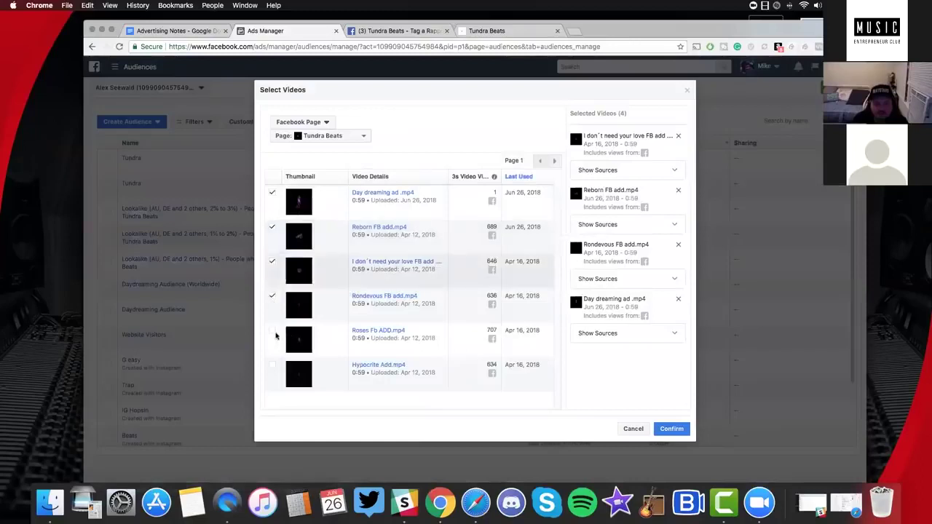
{"action": "left_click", "coordinate": [272, 333]}
{"action": "left_click", "coordinate": [272, 369]}
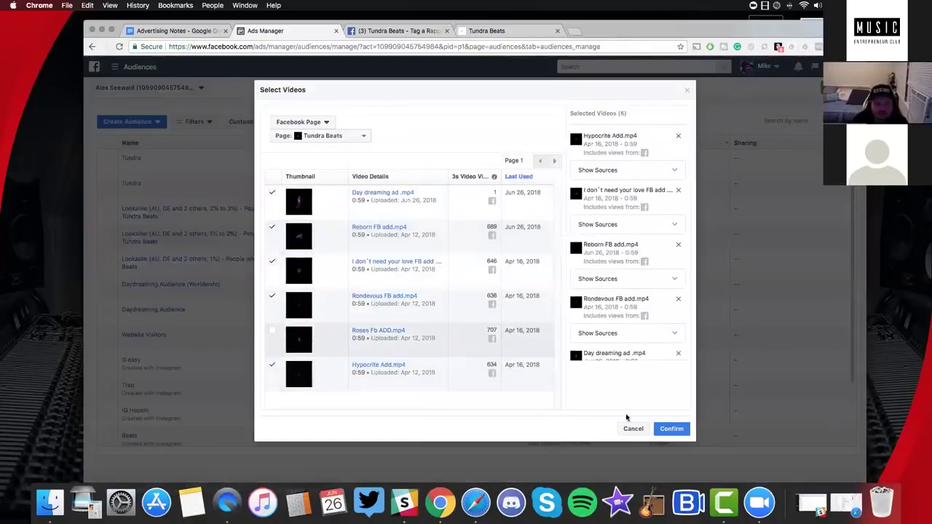
{"action": "left_click", "coordinate": [671, 429]}
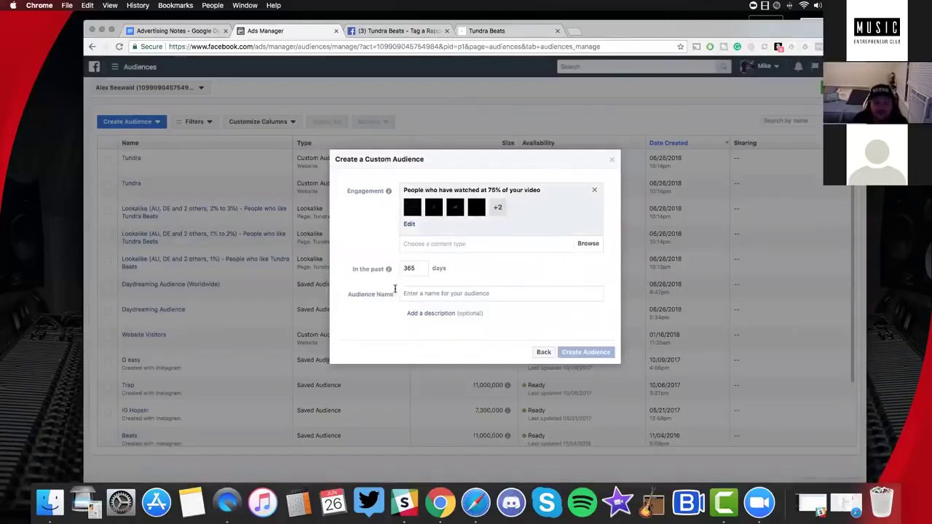
Name the video engagement audience "75% Of Video Watched", create it and finish the custom audience setup
{"action": "left_click", "coordinate": [433, 298]}
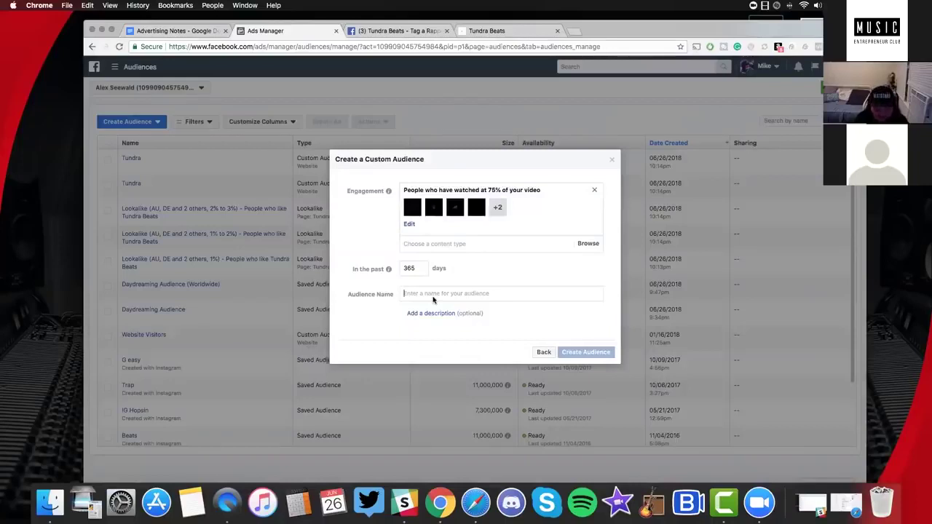
{"action": "type", "text": "75% Ov"}
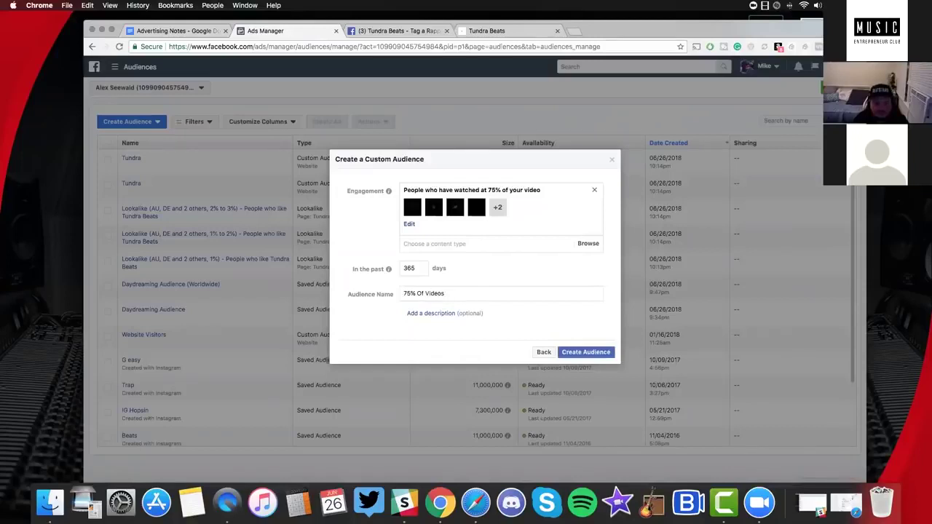
{"action": "type", "text": "ideo Watched"}
{"action": "left_click", "coordinate": [585, 352]}
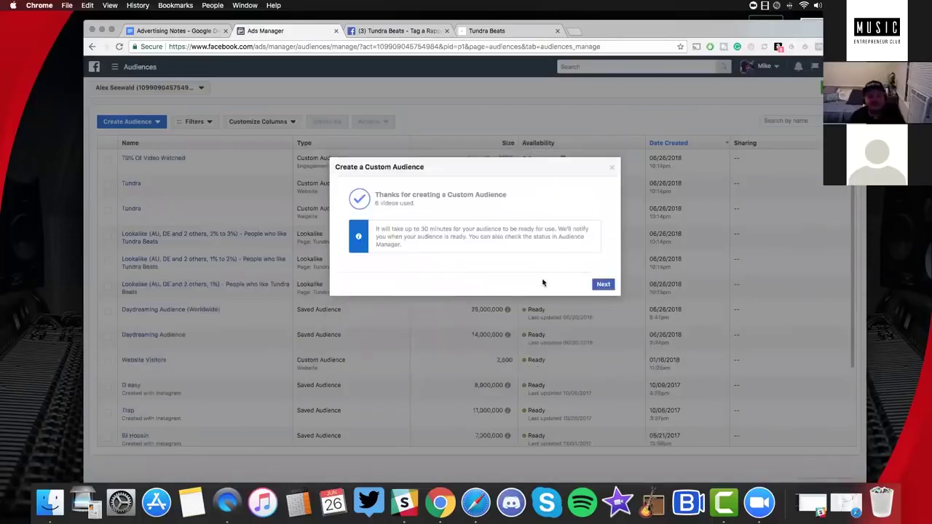
{"action": "left_click", "coordinate": [602, 284]}
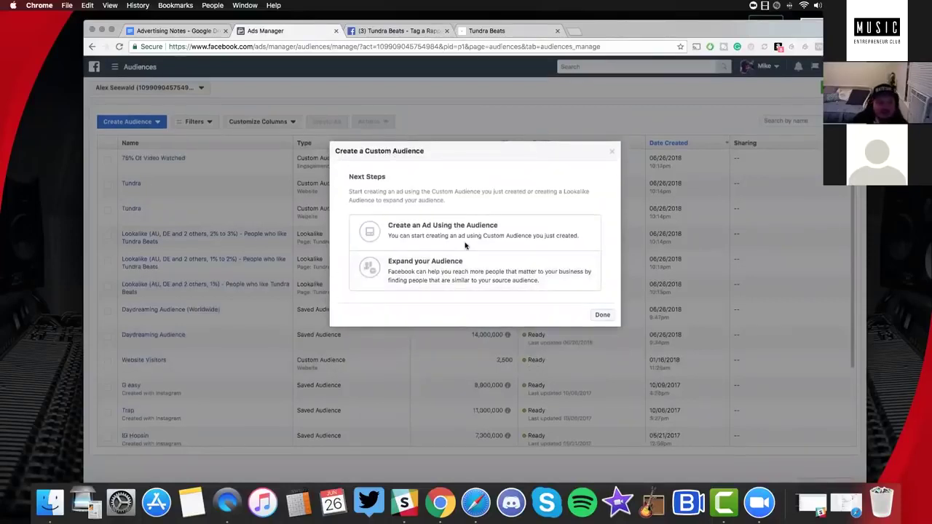
{"action": "left_click", "coordinate": [602, 315]}
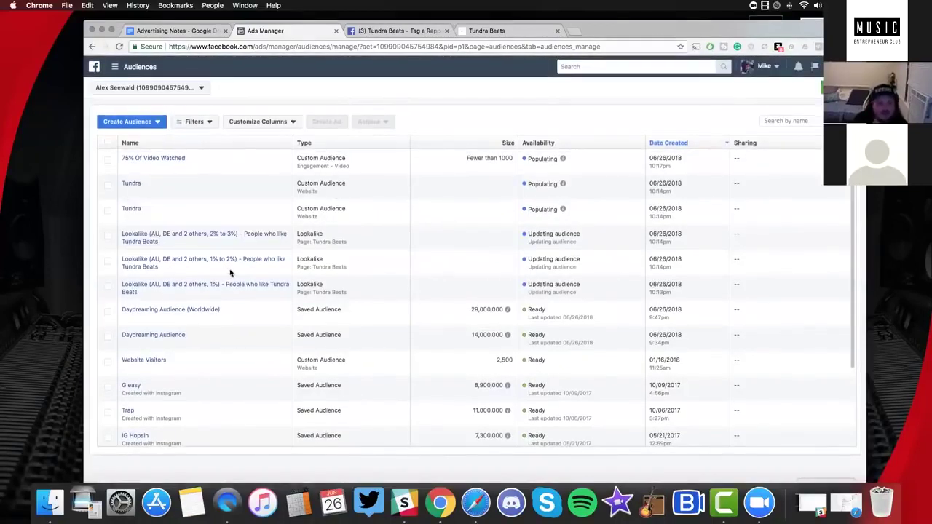
{"action": "scroll", "coordinate": [230, 271], "scroll_direction": "down", "scroll_amount": 3}
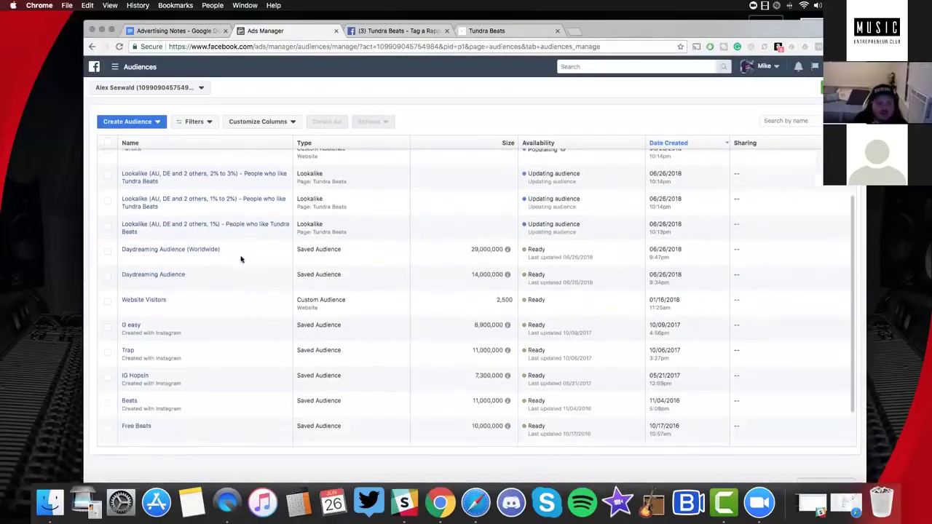
{"action": "scroll", "coordinate": [241, 259], "scroll_direction": "down", "scroll_amount": 2}
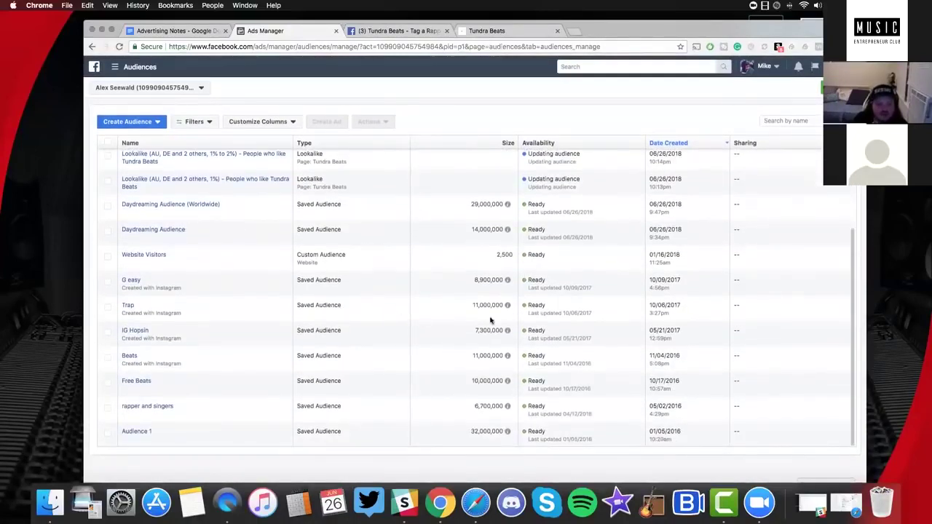
{"action": "scroll", "coordinate": [223, 382], "scroll_direction": "up", "scroll_amount": 1}
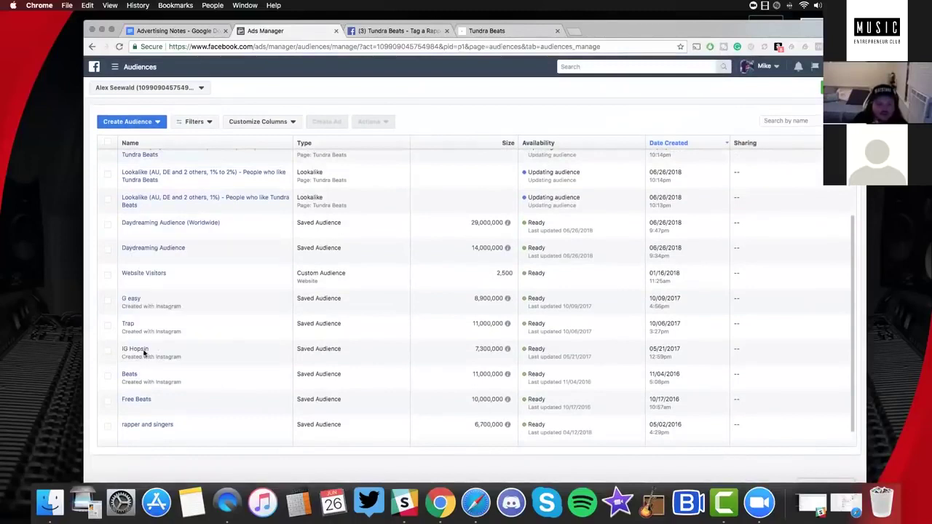
{"action": "scroll", "coordinate": [186, 252], "scroll_direction": "up", "scroll_amount": 2}
{"action": "scroll", "coordinate": [186, 252], "scroll_direction": "up", "scroll_amount": 2}
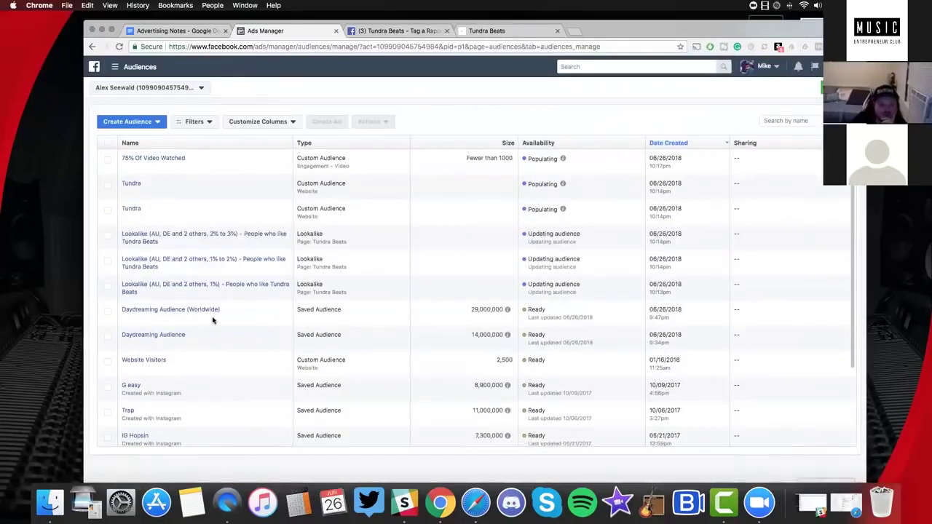
Rename the saved Daydreaming Audience as "Daydreaming Audience (North America)", update it and return to the audience list
{"action": "scroll", "coordinate": [213, 318], "scroll_direction": "down", "scroll_amount": 3}
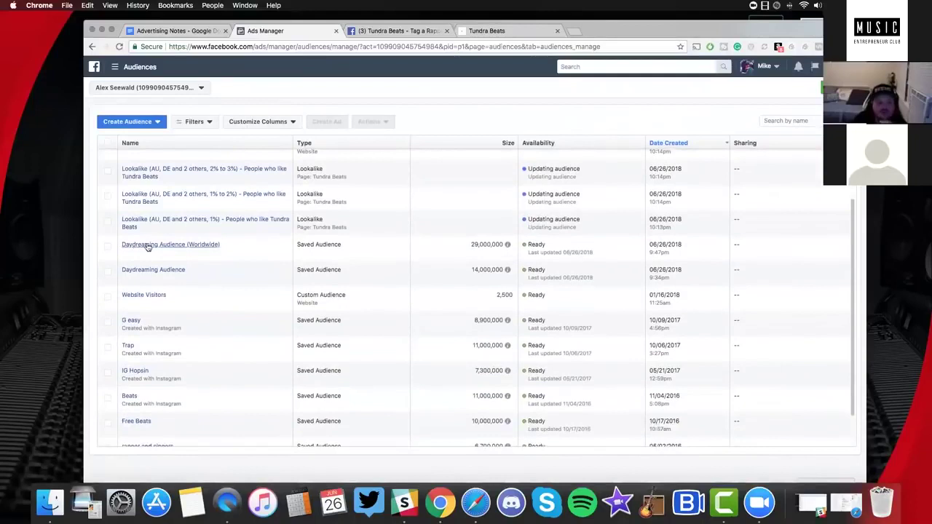
{"action": "mouse_move", "coordinate": [186, 273]}
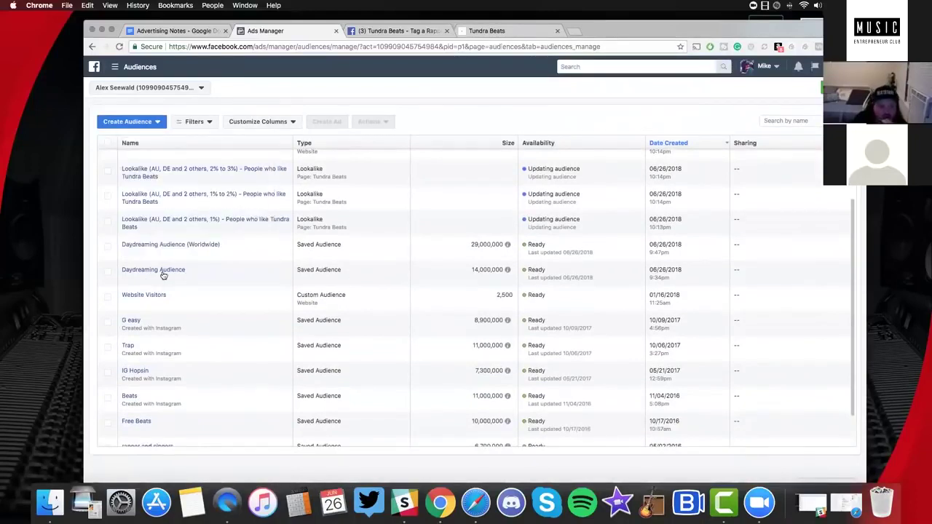
{"action": "left_click", "coordinate": [280, 194]}
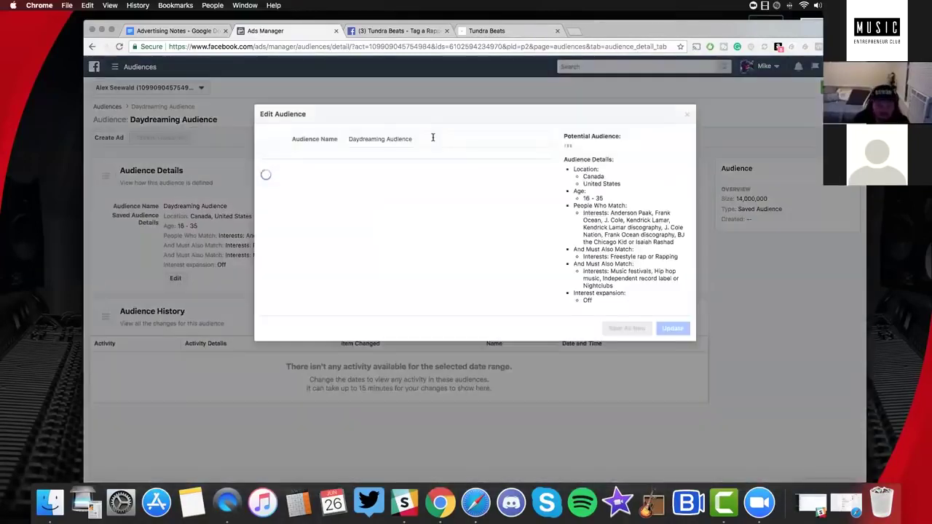
{"action": "type", "text": "North America)"}
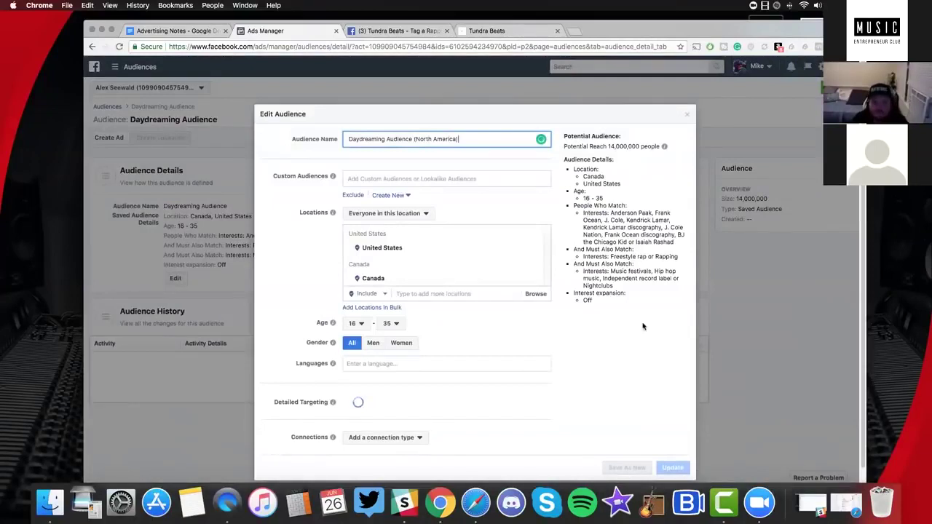
{"action": "scroll", "coordinate": [673, 453], "scroll_direction": "down", "scroll_amount": 10}
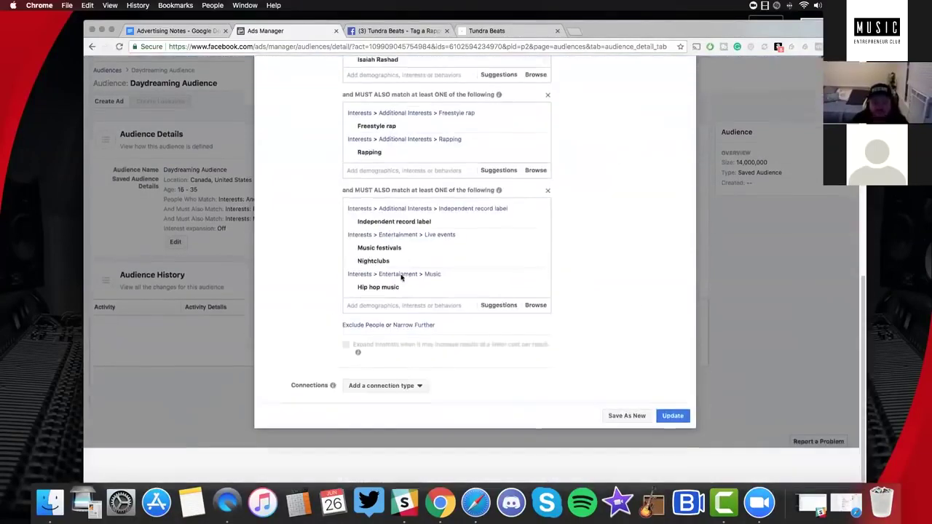
{"action": "left_click", "coordinate": [633, 283]}
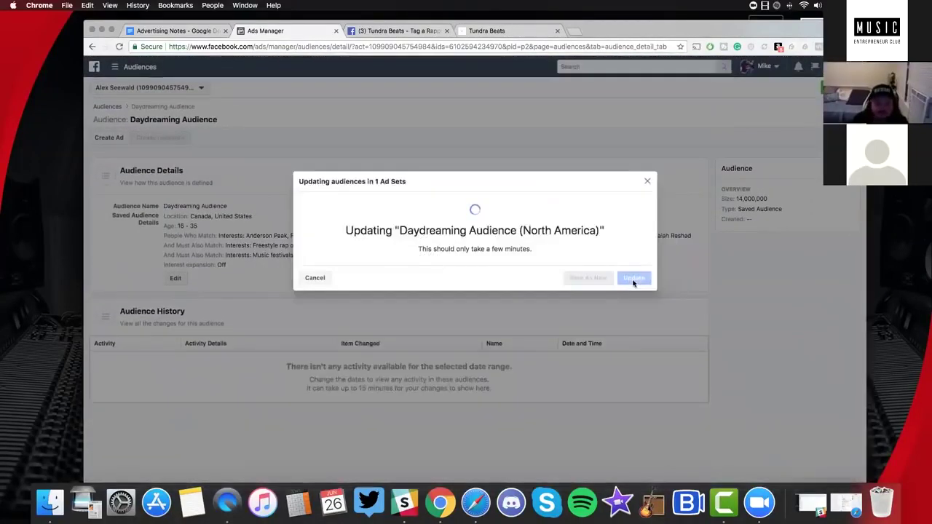
{"action": "left_click", "coordinate": [633, 308]}
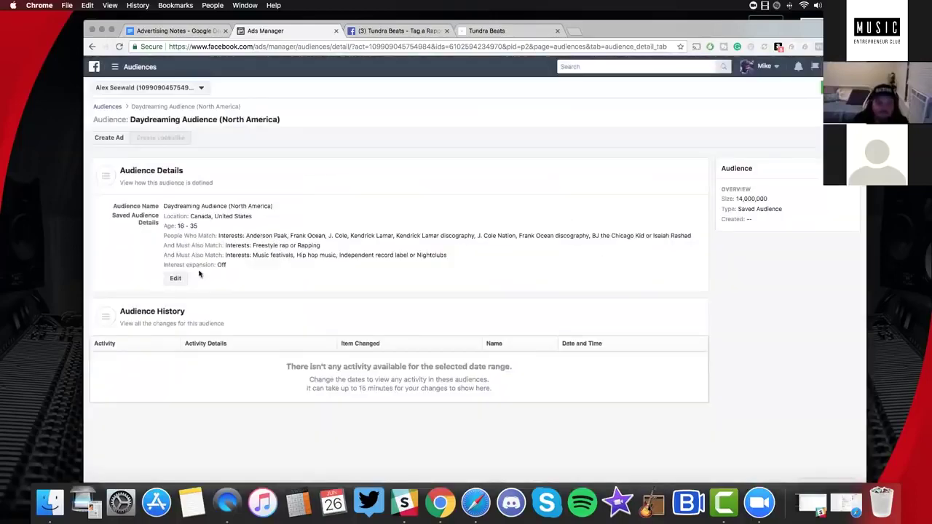
{"action": "left_click", "coordinate": [107, 107]}
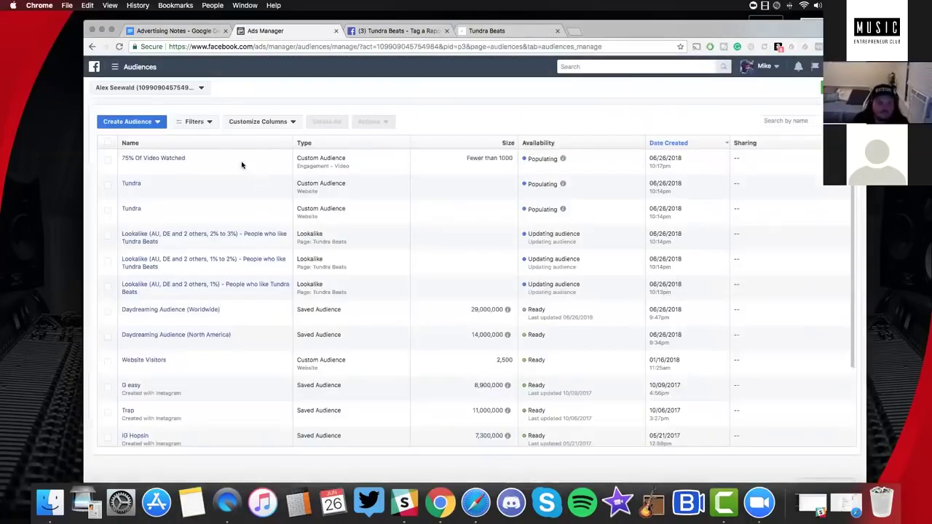
{"action": "scroll", "coordinate": [324, 272], "scroll_direction": "down", "scroll_amount": 3}
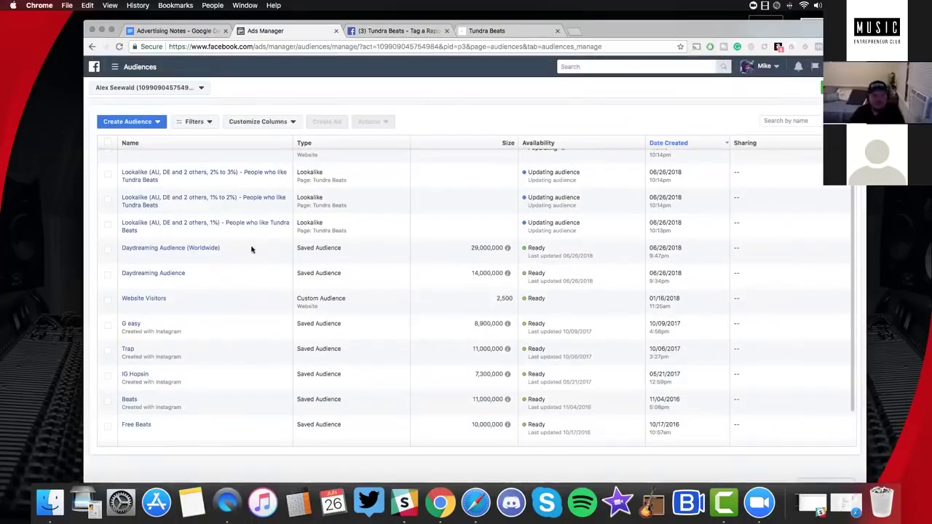
{"action": "scroll", "coordinate": [219, 252], "scroll_direction": "up", "scroll_amount": 1}
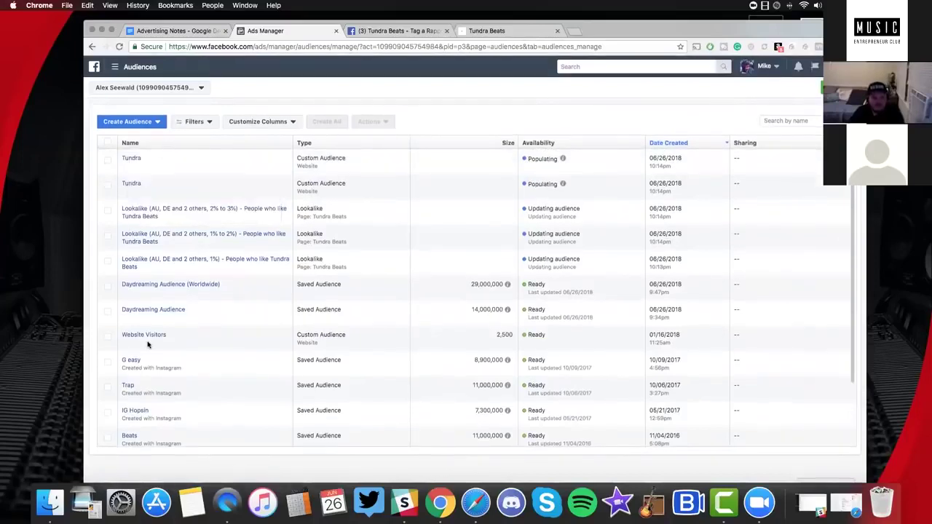
{"action": "scroll", "coordinate": [179, 262], "scroll_direction": "down", "scroll_amount": 3}
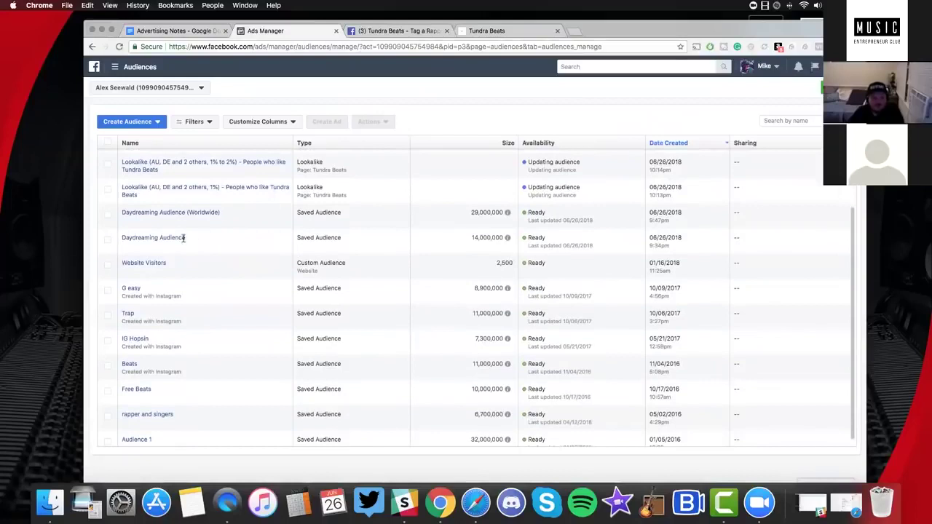
{"action": "scroll", "coordinate": [252, 275], "scroll_direction": "up", "scroll_amount": 3}
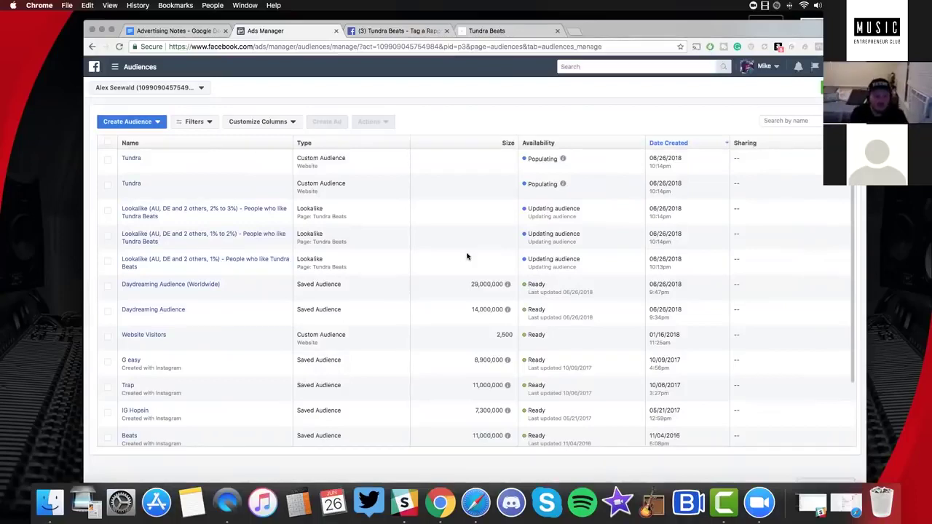
Start a new custom audience based on engagement with the Facebook Page
{"action": "left_click", "coordinate": [146, 125]}
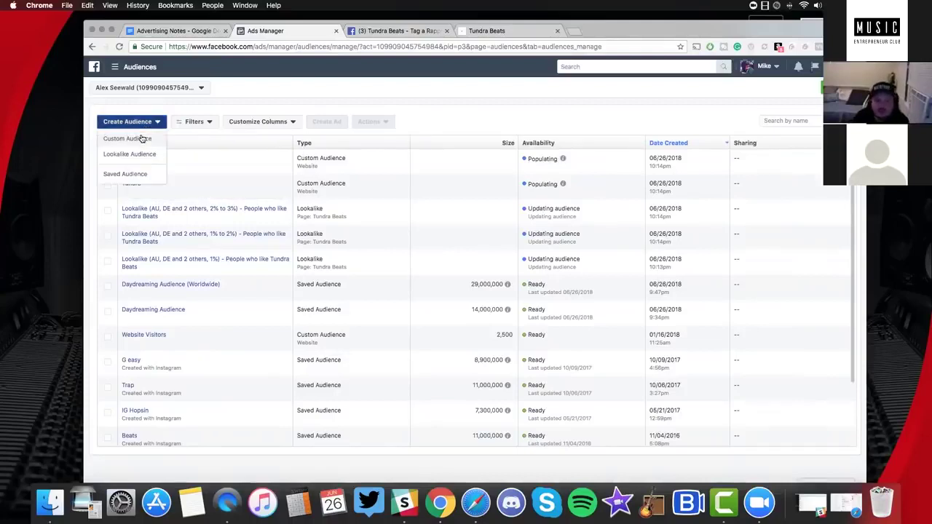
{"action": "left_click", "coordinate": [143, 139]}
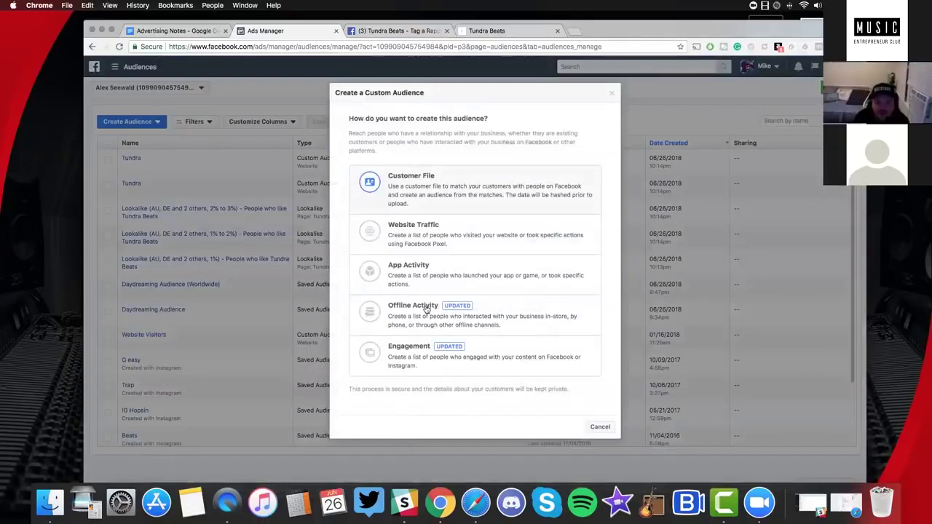
{"action": "left_click", "coordinate": [454, 352]}
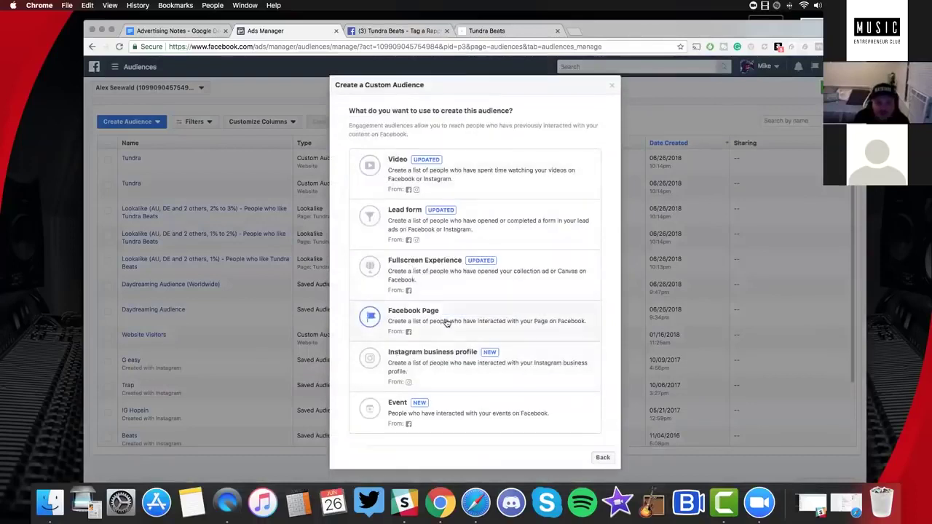
{"action": "left_click", "coordinate": [443, 323]}
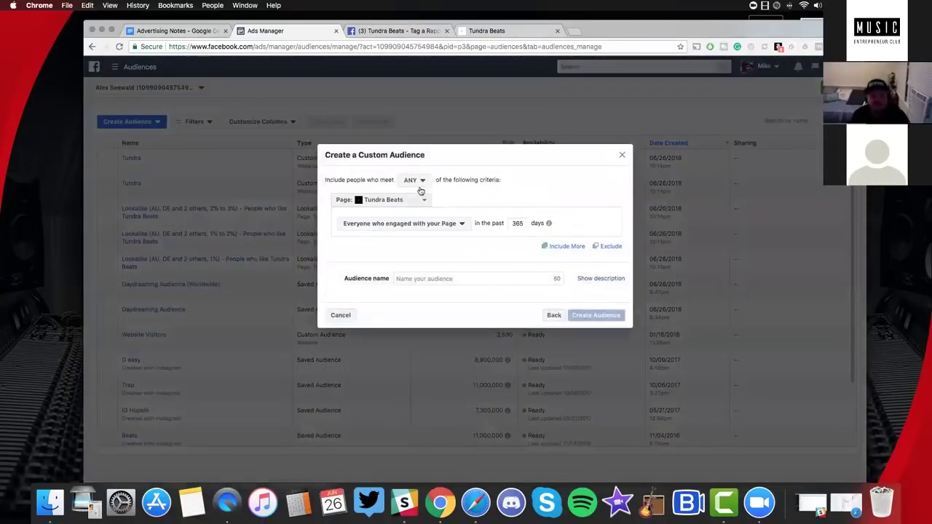
Target people who engaged with any post or ad of Tundra Beats, name the audience "AD interaction" and create it
{"action": "left_click", "coordinate": [388, 225]}
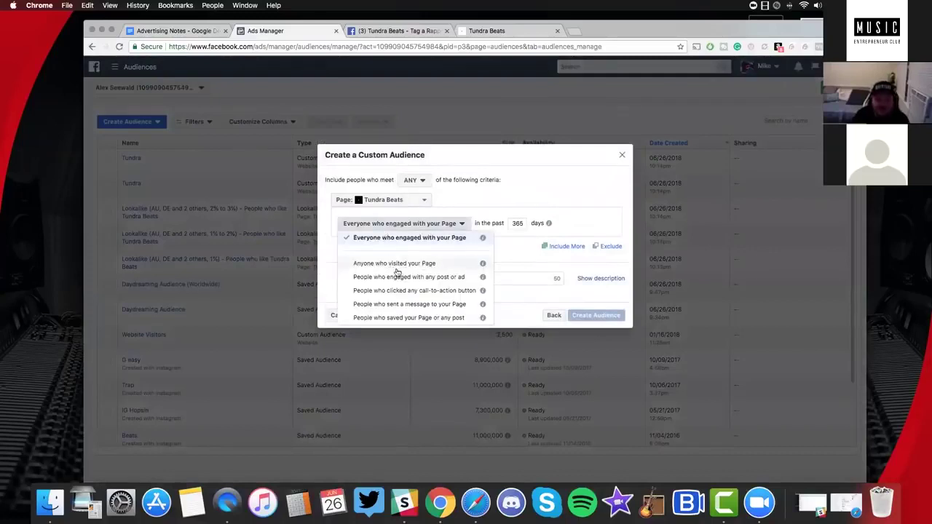
{"action": "left_click", "coordinate": [466, 278]}
{"action": "left_click", "coordinate": [427, 280]}
{"action": "type", "text": "AD interaction"}
{"action": "left_click", "coordinate": [474, 291]}
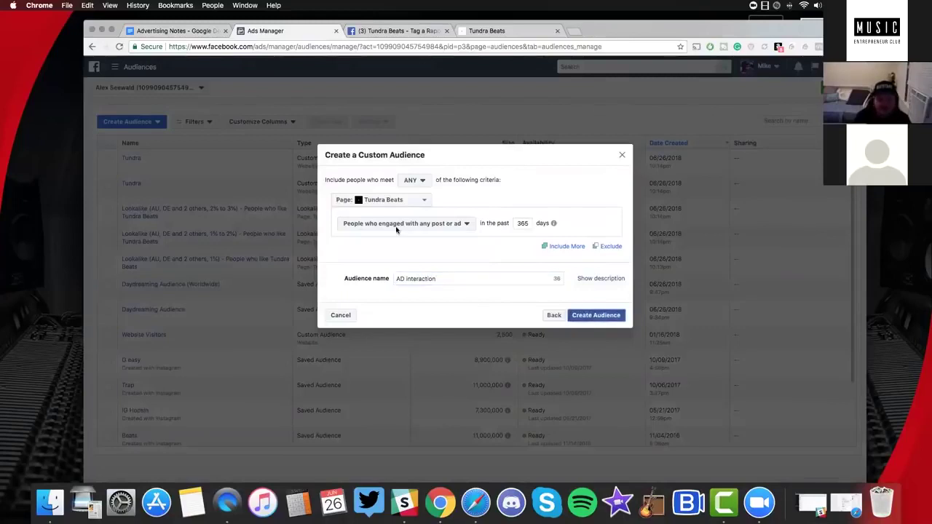
{"action": "left_click", "coordinate": [596, 318]}
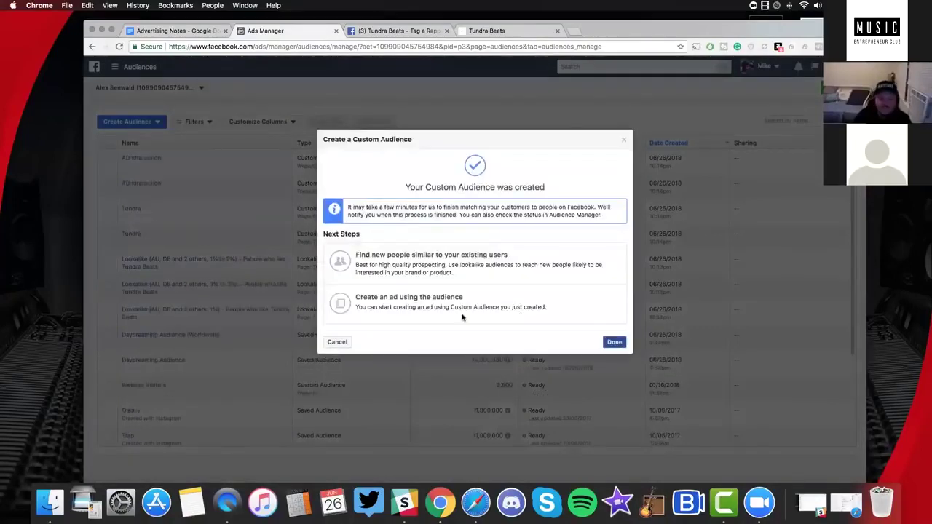
{"action": "left_click", "coordinate": [615, 341]}
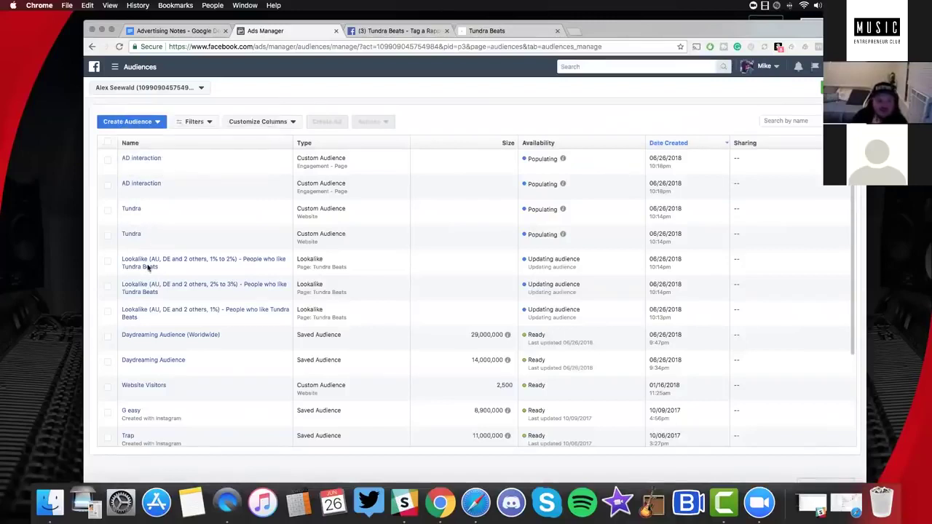
Switch from the Audiences tool to the Ads Manager tool
{"action": "scroll", "coordinate": [397, 246], "scroll_direction": "down", "scroll_amount": 1}
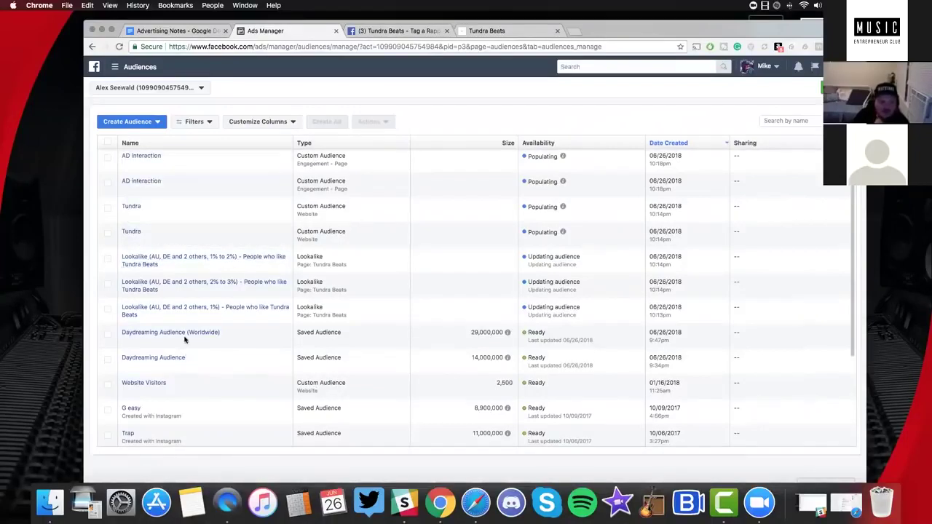
{"action": "mouse_move", "coordinate": [192, 358]}
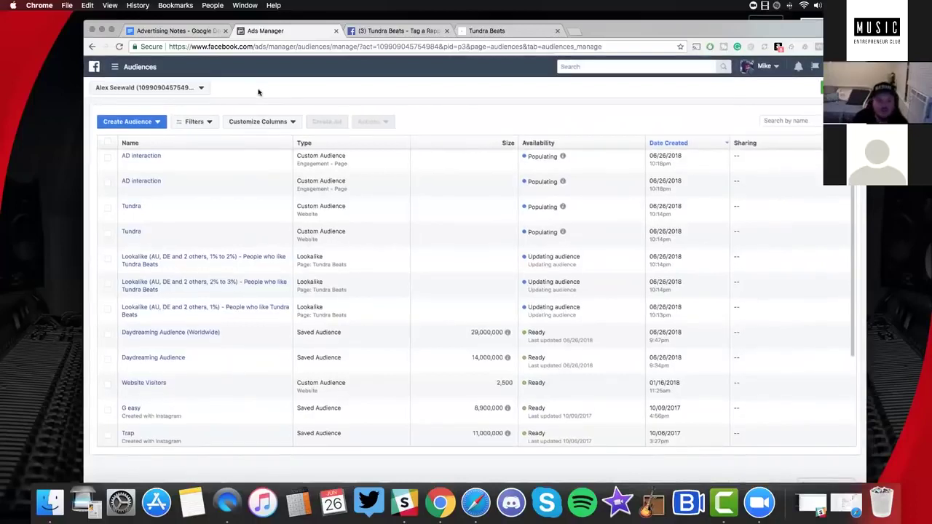
{"action": "left_click_drag", "start_coordinate": [289, 29], "coordinate": [287, 24]}
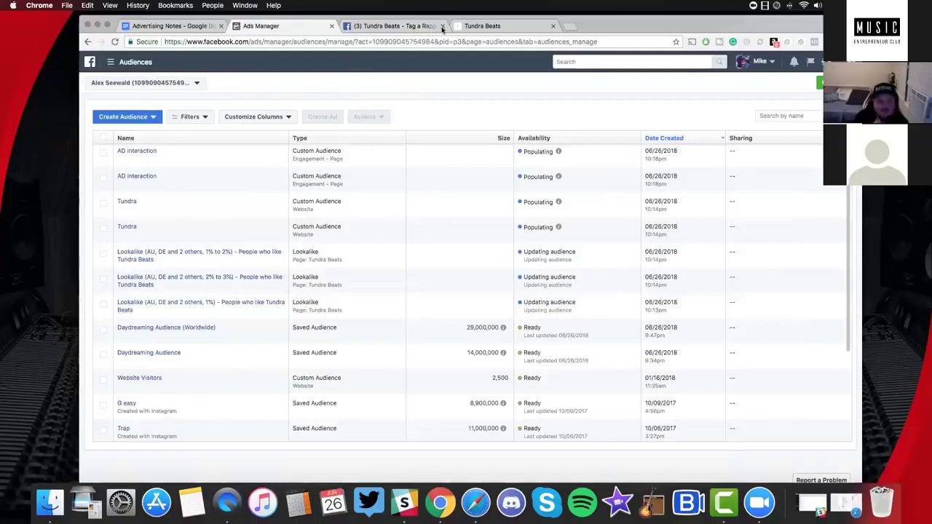
{"action": "left_click", "coordinate": [130, 83]}
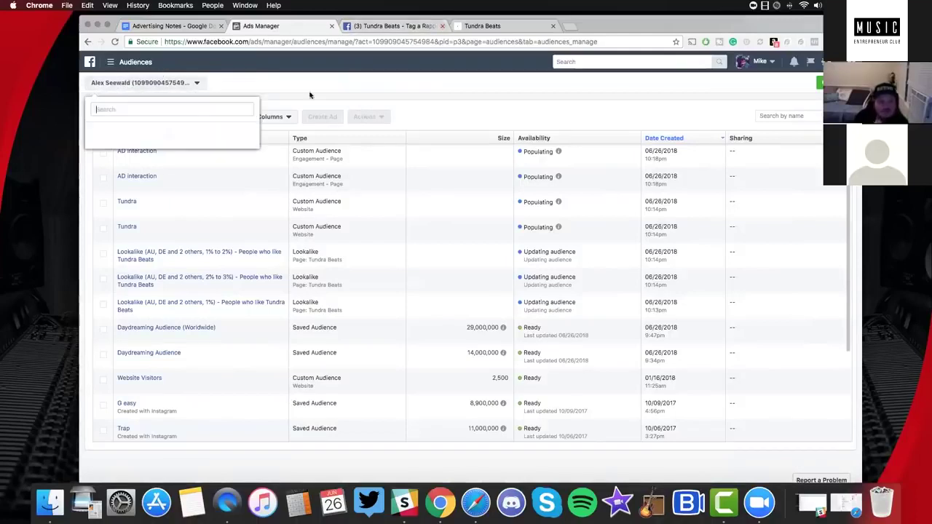
{"action": "left_click", "coordinate": [111, 66]}
{"action": "left_click", "coordinate": [110, 64]}
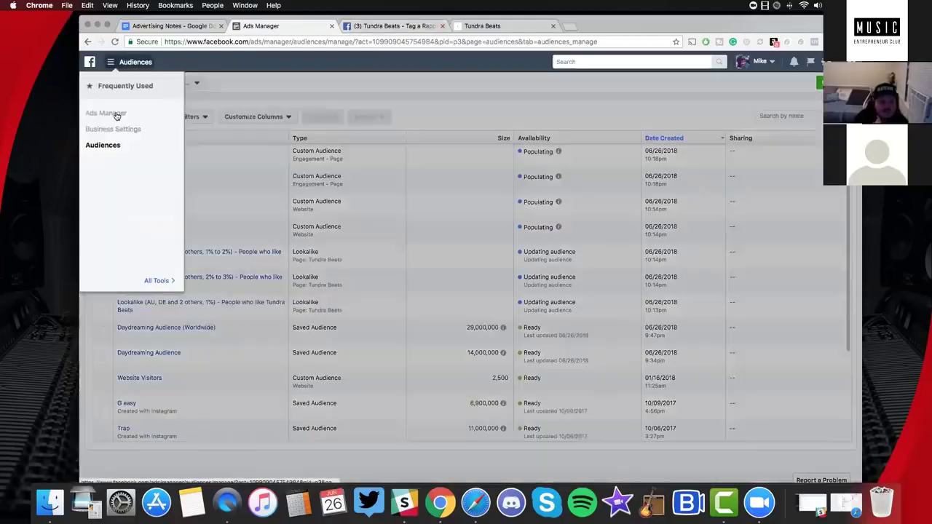
{"action": "key", "text": "Return"}
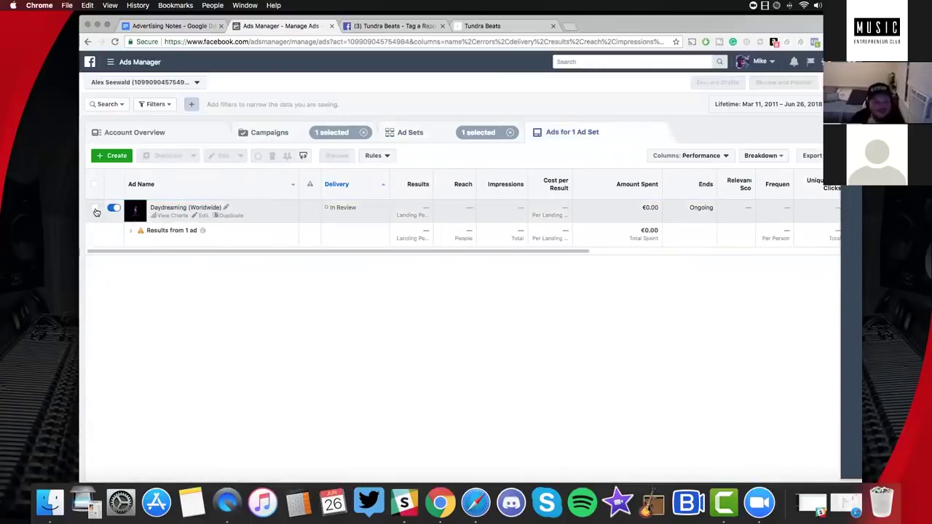
Open the Daydreaming (Worldwide) ad in the editor and review its identity, post and preview
{"action": "left_click", "coordinate": [94, 210]}
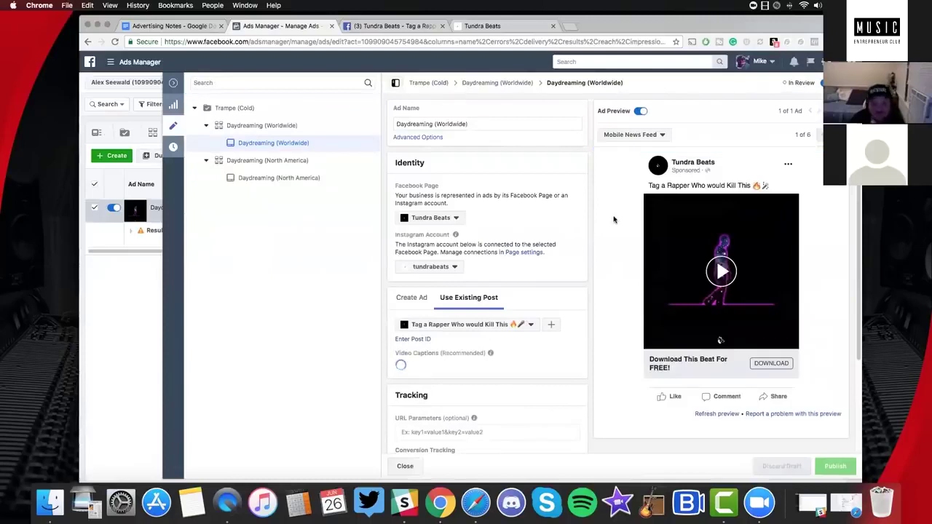
{"action": "scroll", "coordinate": [615, 219], "scroll_direction": "down", "scroll_amount": 3}
{"action": "scroll", "coordinate": [614, 219], "scroll_direction": "up", "scroll_amount": 3}
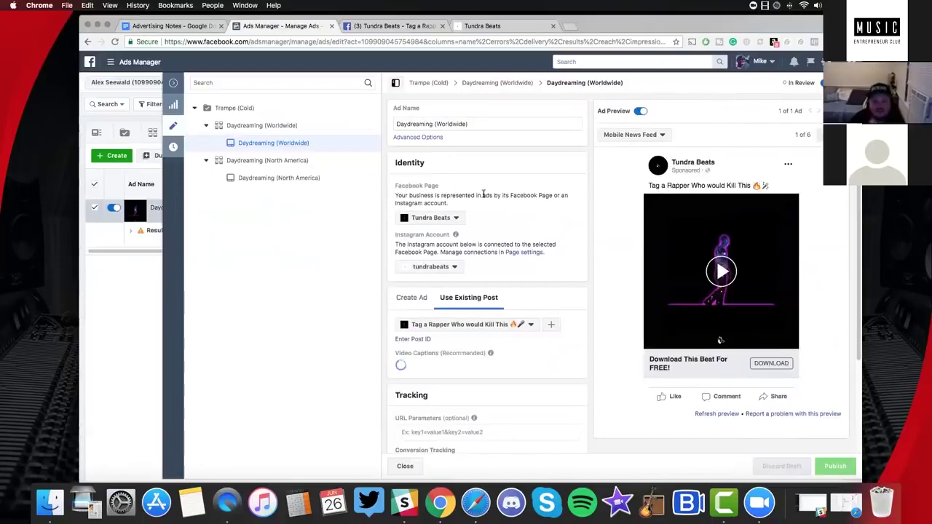
Open the parent Daydreaming (Worldwide) ad set and review its budget, schedule, saved audience, potential reach and placements
{"action": "left_click", "coordinate": [498, 83]}
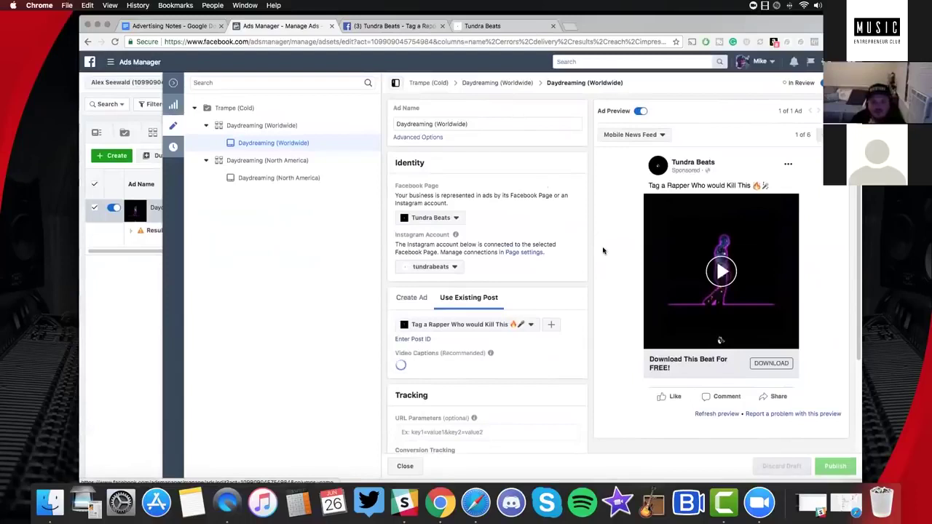
{"action": "scroll", "coordinate": [616, 249], "scroll_direction": "down", "scroll_amount": 8}
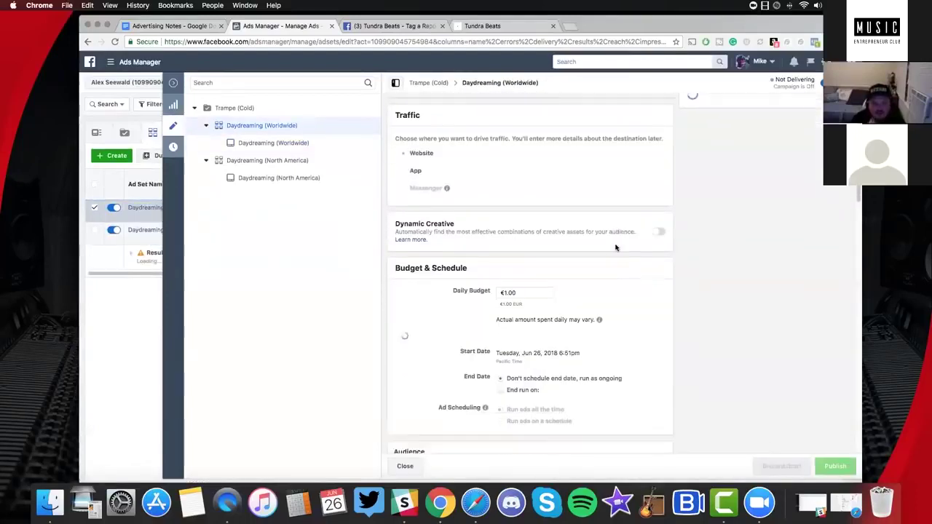
{"action": "scroll", "coordinate": [615, 248], "scroll_direction": "down", "scroll_amount": 5}
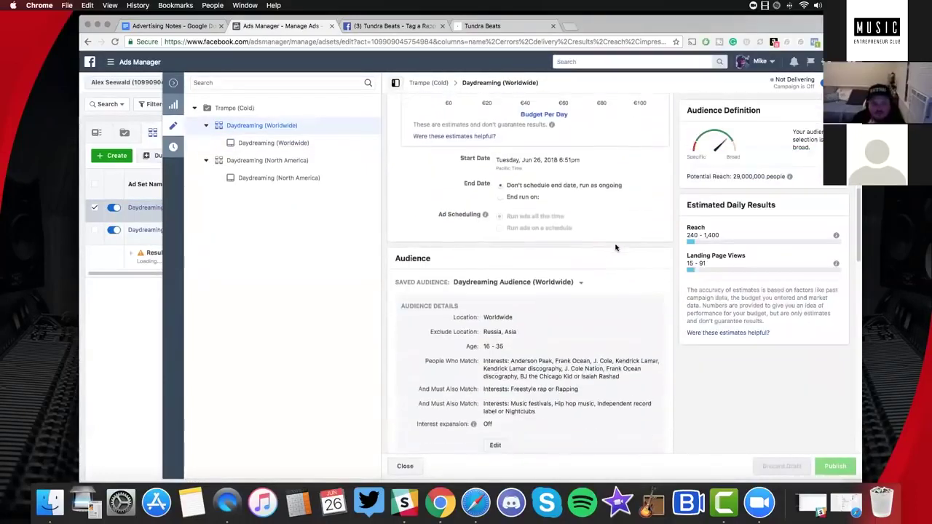
{"action": "scroll", "coordinate": [574, 243], "scroll_direction": "down", "scroll_amount": 1}
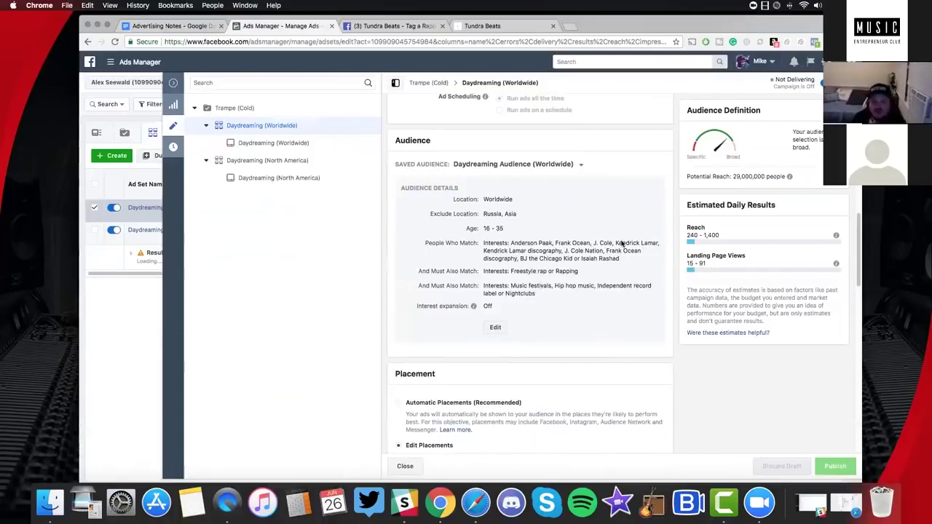
{"action": "scroll", "coordinate": [621, 243], "scroll_direction": "down", "scroll_amount": 5}
{"action": "scroll", "coordinate": [563, 270], "scroll_direction": "up", "scroll_amount": 5}
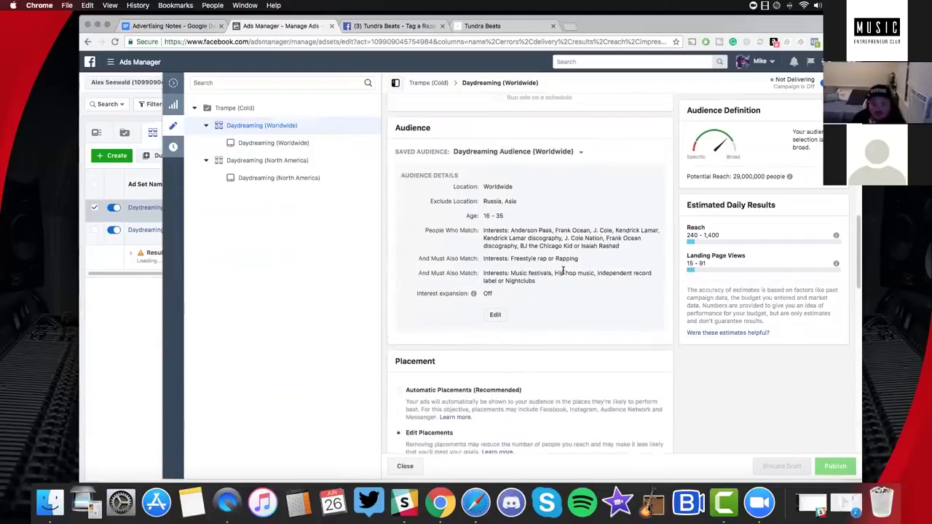
{"action": "scroll", "coordinate": [563, 274], "scroll_direction": "up", "scroll_amount": 1}
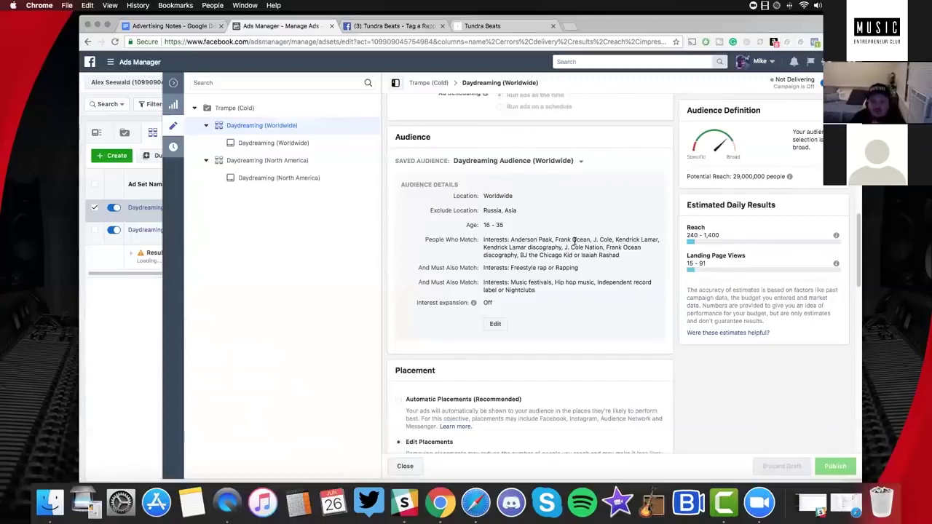
{"action": "scroll", "coordinate": [575, 243], "scroll_direction": "up", "scroll_amount": 5}
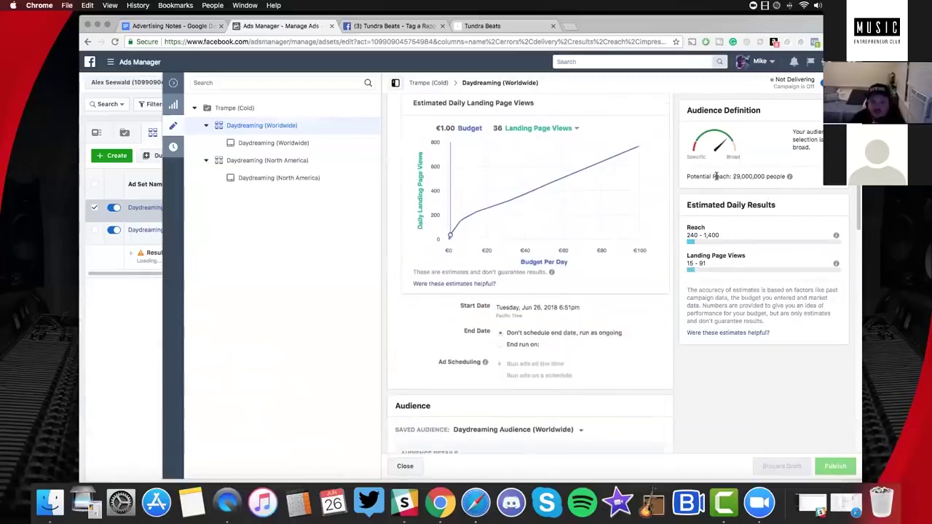
{"action": "mouse_move", "coordinate": [791, 177]}
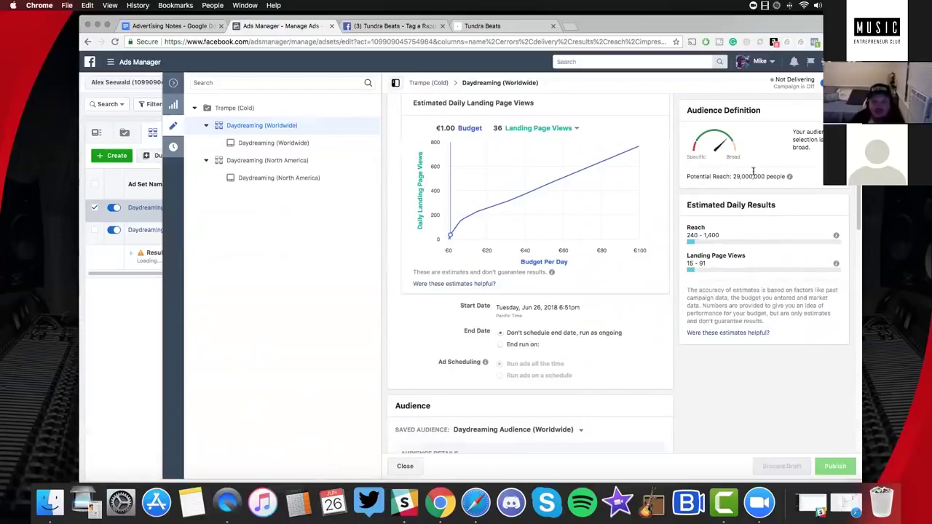
{"action": "scroll", "coordinate": [689, 242], "scroll_direction": "down", "scroll_amount": 3}
{"action": "scroll", "coordinate": [689, 242], "scroll_direction": "down", "scroll_amount": 6}
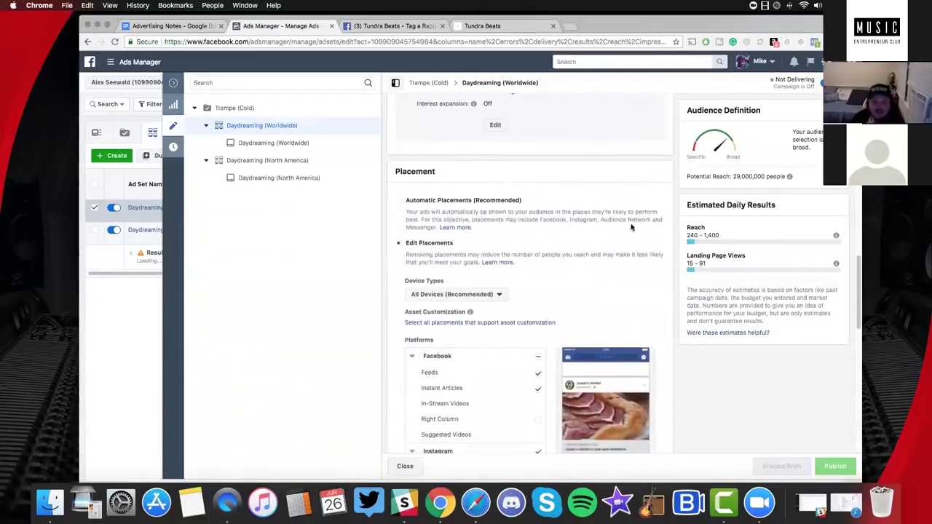
{"action": "scroll", "coordinate": [631, 228], "scroll_direction": "down", "scroll_amount": 1}
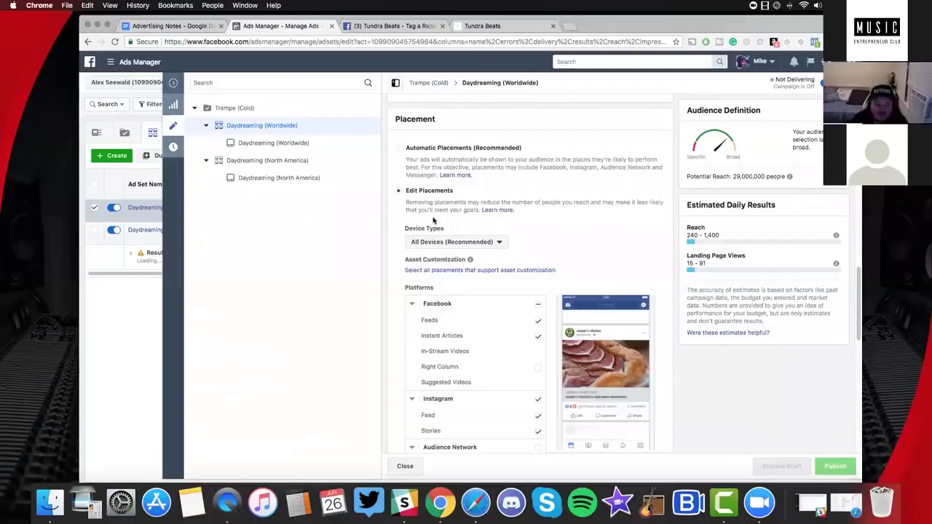
Close the editor, return to the campaign list and open the ad sets of the Trampe (Warm) campaign
{"action": "left_click", "coordinate": [174, 83]}
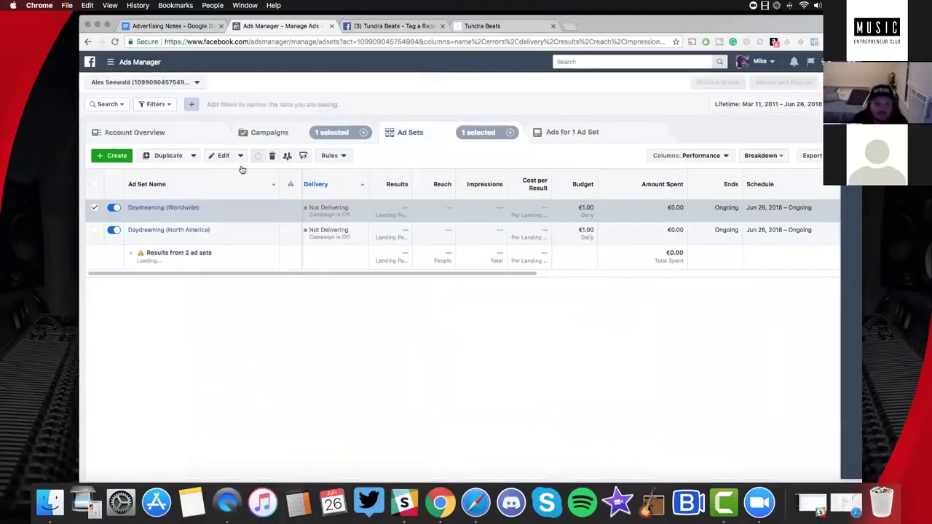
{"action": "left_click", "coordinate": [510, 132]}
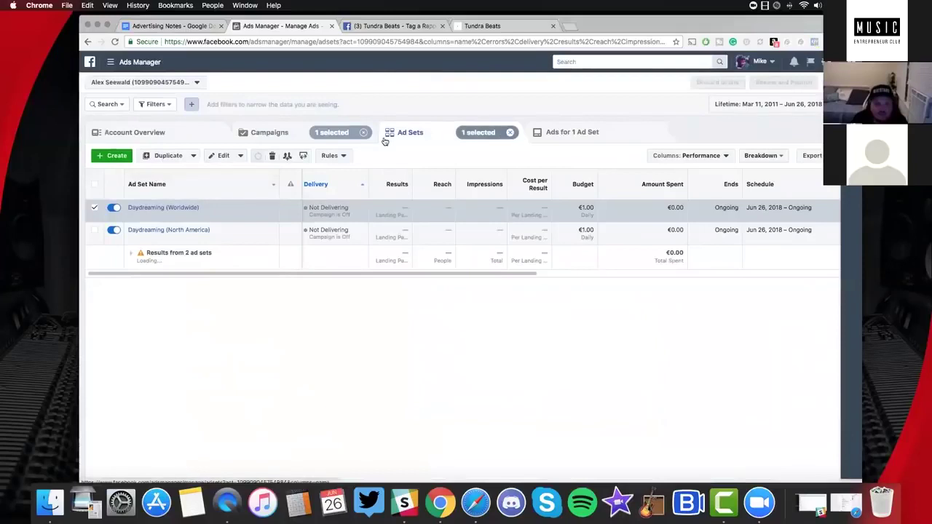
{"action": "left_click", "coordinate": [287, 136]}
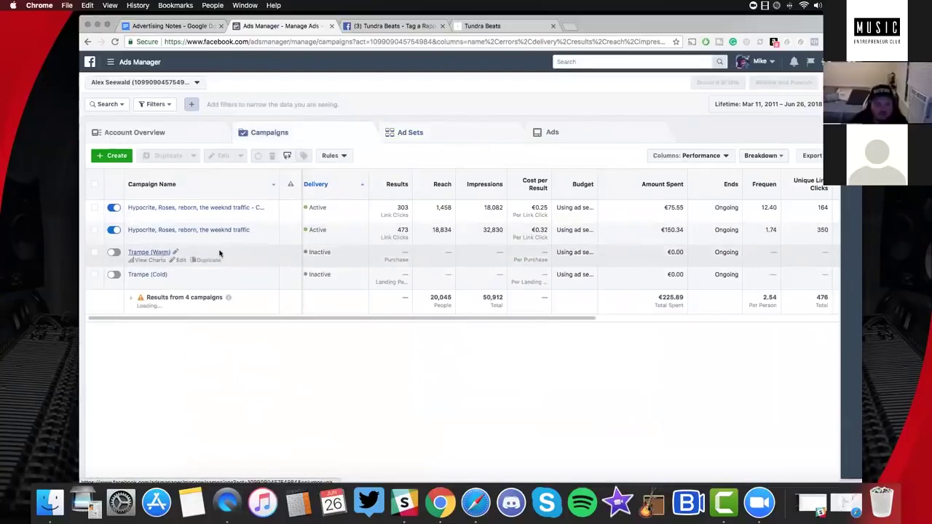
{"action": "left_click", "coordinate": [289, 241]}
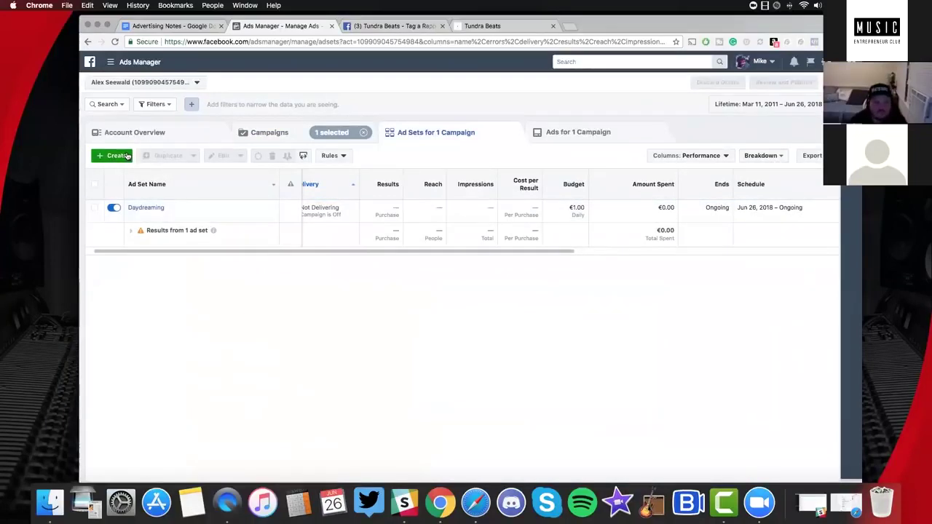
{"action": "scroll", "coordinate": [232, 252], "scroll_direction": "left", "scroll_amount": 2}
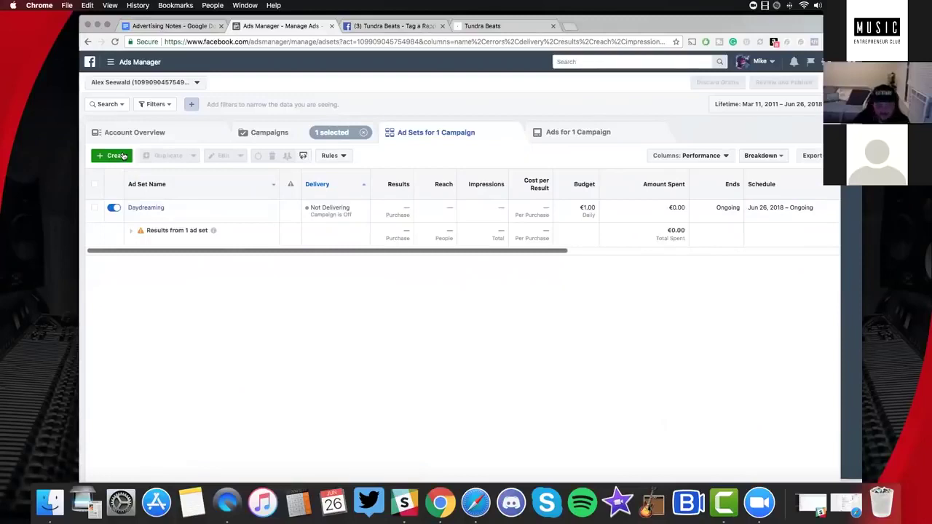
{"action": "left_click", "coordinate": [169, 209]}
{"action": "type", "text": "Multip"}
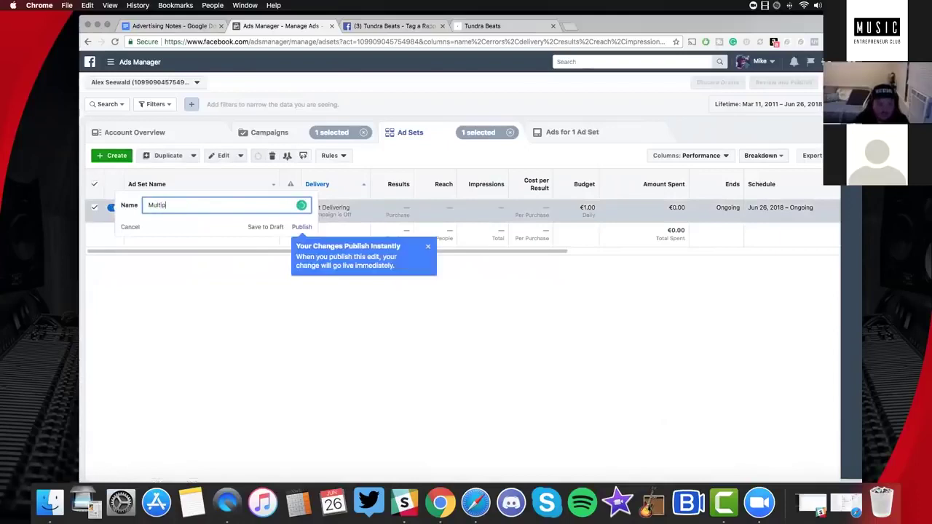
{"action": "type", "text": "el B"}
{"action": "key", "text": "BackSpace"}
{"action": "key", "text": "BackSpace"}
{"action": "key", "text": "BackSpace"}
{"action": "type", "text": "Beats"}
{"action": "left_click", "coordinate": [151, 305]}
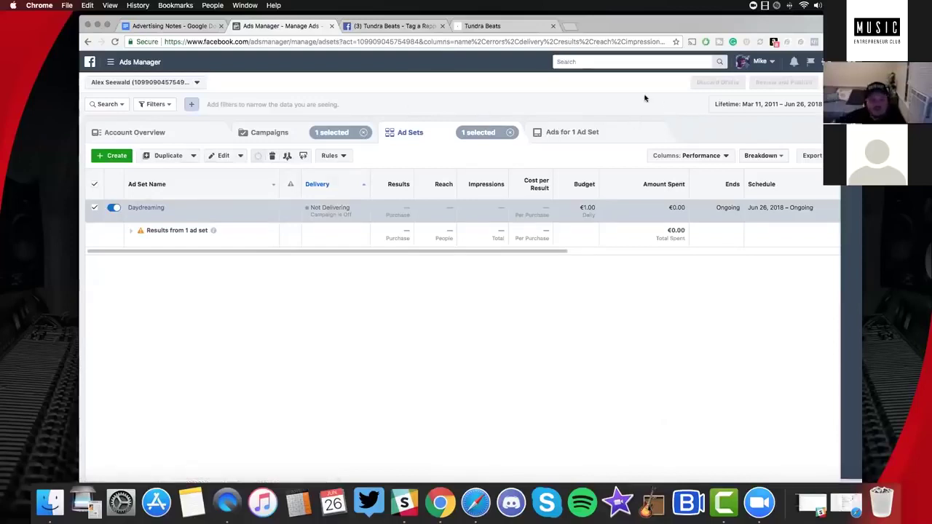
View the Tundra Beats "Tag a Rapper Who would Kill This" post and return to Ads Manager
{"action": "left_click_drag", "start_coordinate": [600, 28], "coordinate": [637, 21]}
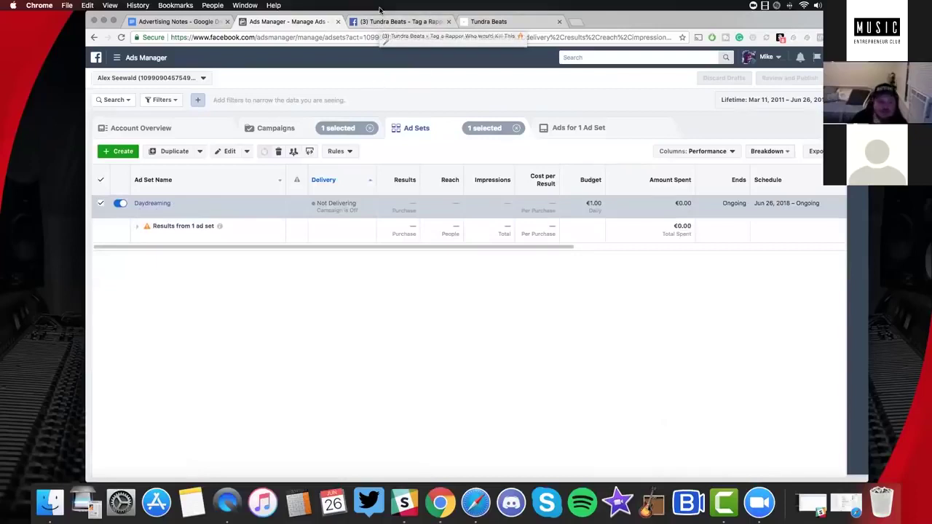
{"action": "left_click", "coordinate": [365, 23]}
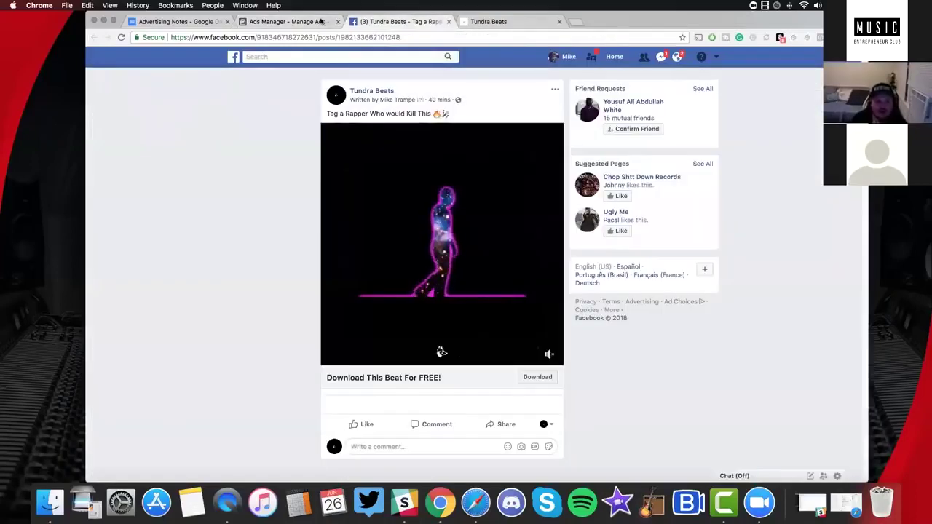
{"action": "left_click", "coordinate": [303, 22]}
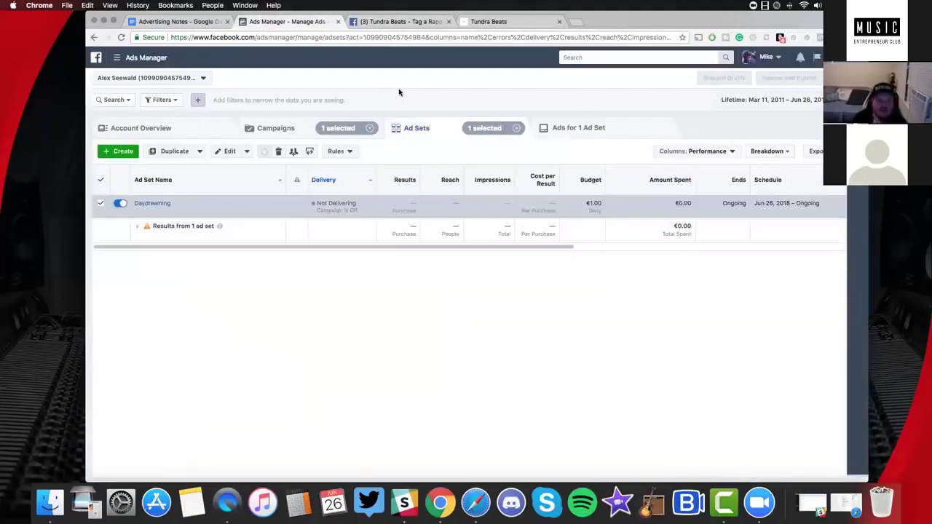
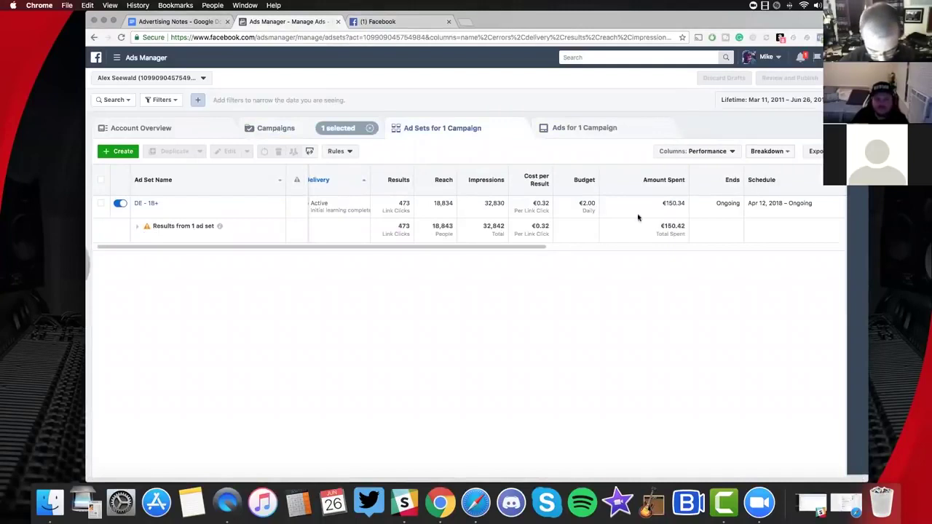
Start customizing the ad set table columns and remove Landing Page Views from the website conversion columns
{"action": "left_click", "coordinate": [782, 152]}
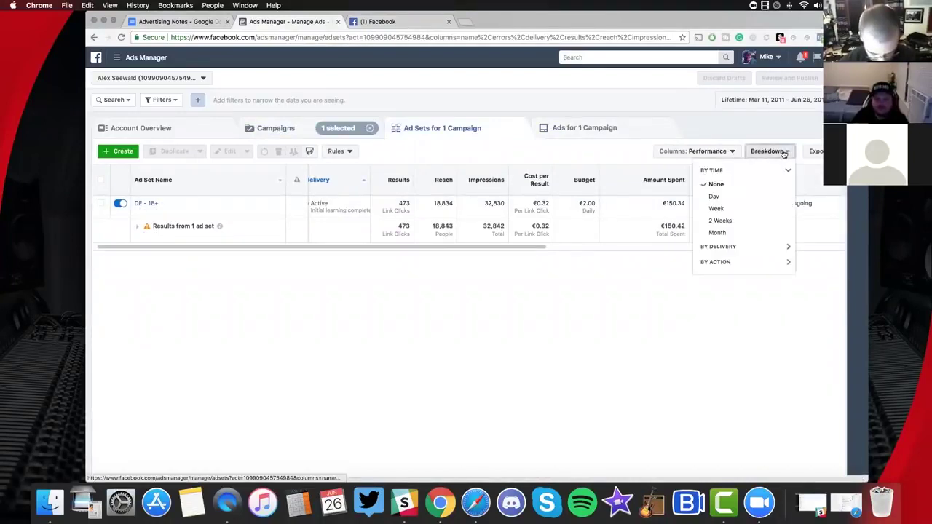
{"action": "left_click", "coordinate": [720, 152]}
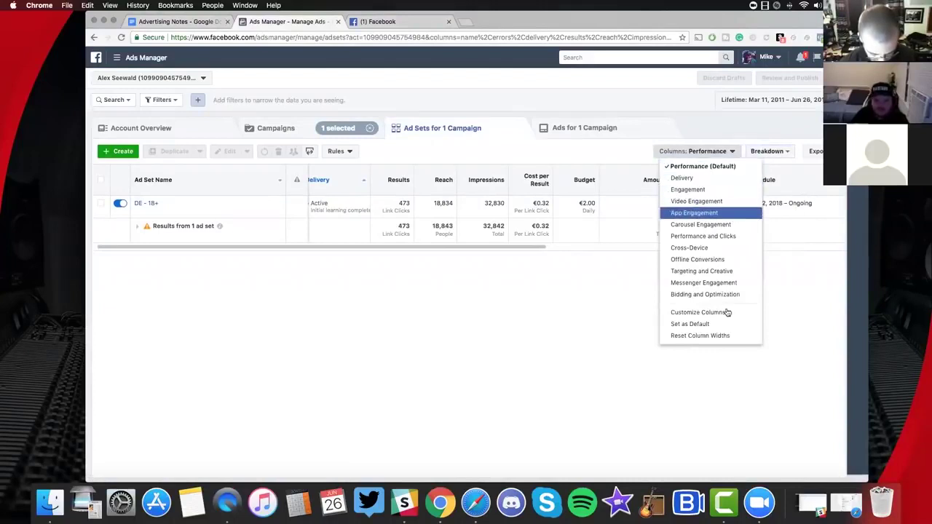
{"action": "left_click", "coordinate": [586, 237]}
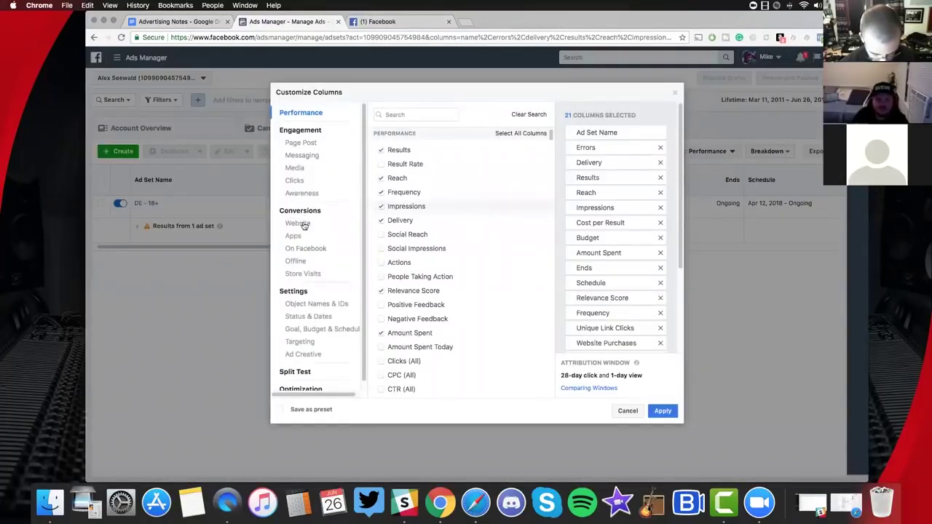
{"action": "left_click", "coordinate": [298, 218]}
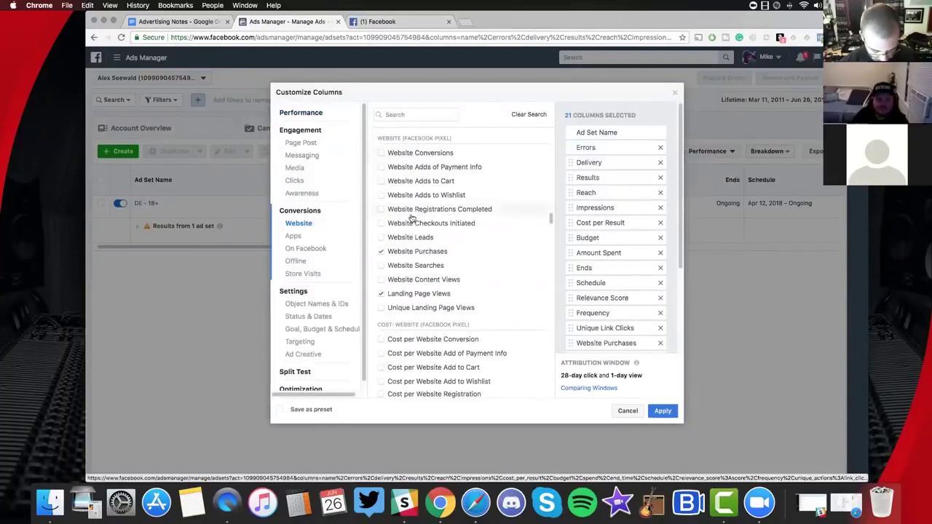
{"action": "scroll", "coordinate": [408, 226], "scroll_direction": "down", "scroll_amount": 1}
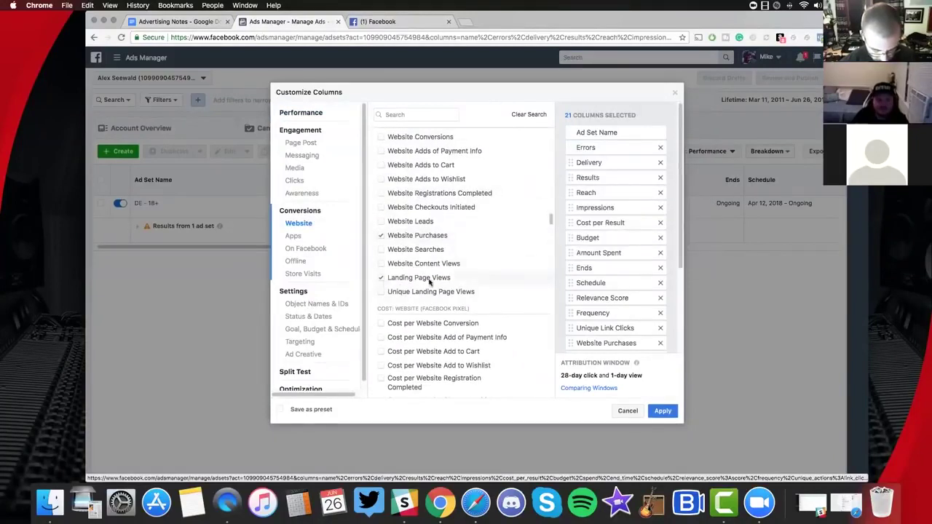
{"action": "left_click", "coordinate": [474, 271]}
Add the Cost per Website Purchase column and remove Cost per Landing Page View
{"action": "scroll", "coordinate": [395, 235], "scroll_direction": "down", "scroll_amount": 3}
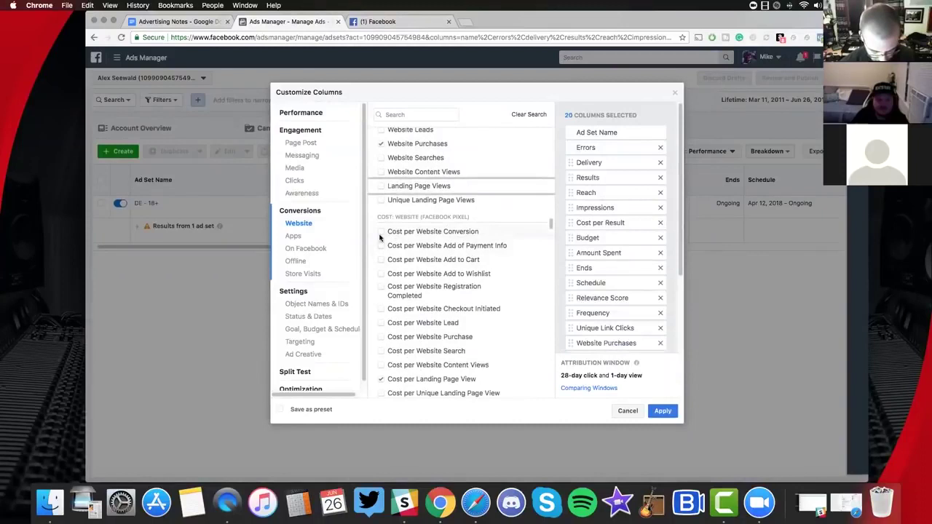
{"action": "scroll", "coordinate": [393, 291], "scroll_direction": "down", "scroll_amount": 3}
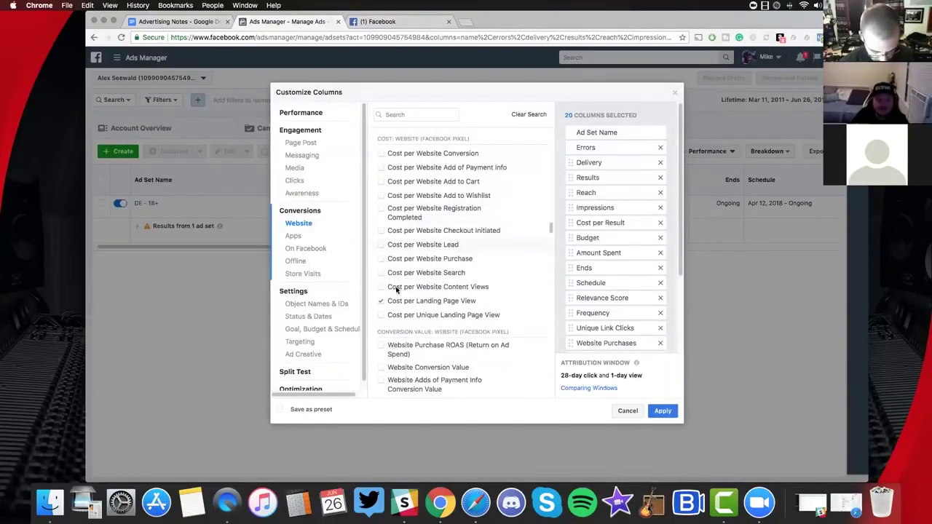
{"action": "left_click", "coordinate": [393, 258]}
{"action": "left_click", "coordinate": [393, 301]}
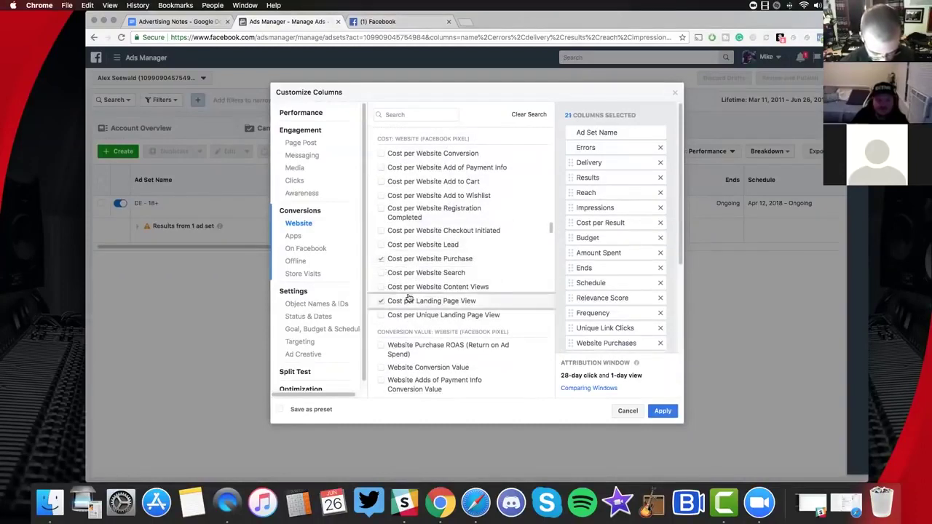
Add the Website Purchases Conversion Value column to the ad set table columns
{"action": "scroll", "coordinate": [427, 285], "scroll_direction": "down", "scroll_amount": 5}
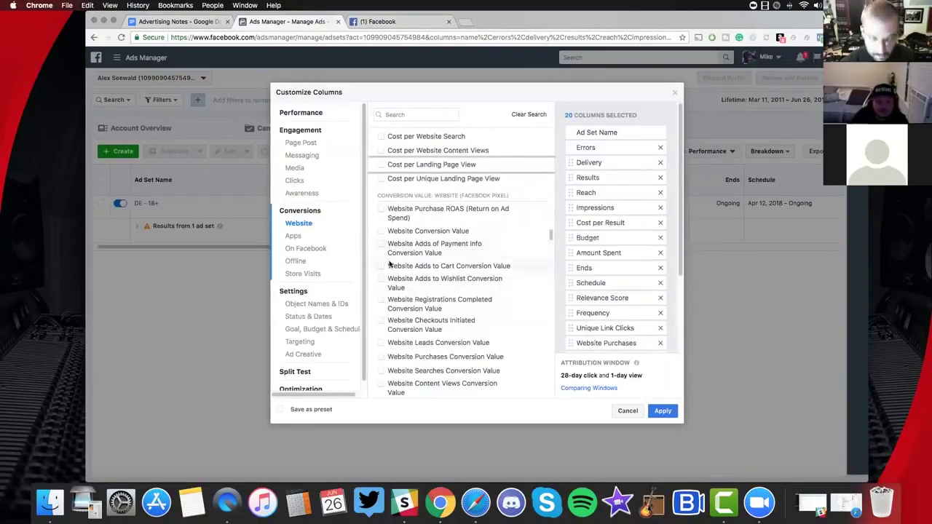
{"action": "scroll", "coordinate": [390, 264], "scroll_direction": "down", "scroll_amount": 1}
{"action": "scroll", "coordinate": [390, 264], "scroll_direction": "down", "scroll_amount": 2}
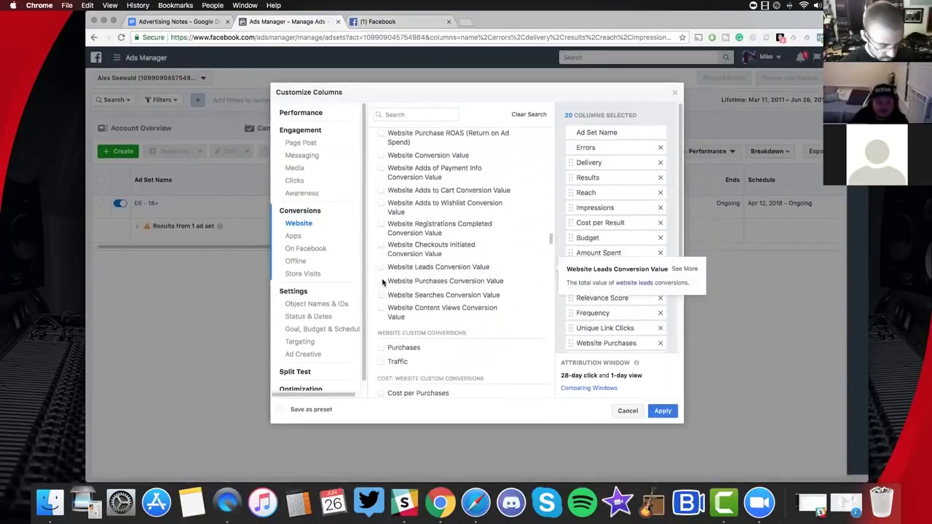
{"action": "left_click", "coordinate": [381, 282]}
{"action": "scroll", "coordinate": [384, 286], "scroll_direction": "down", "scroll_amount": 2}
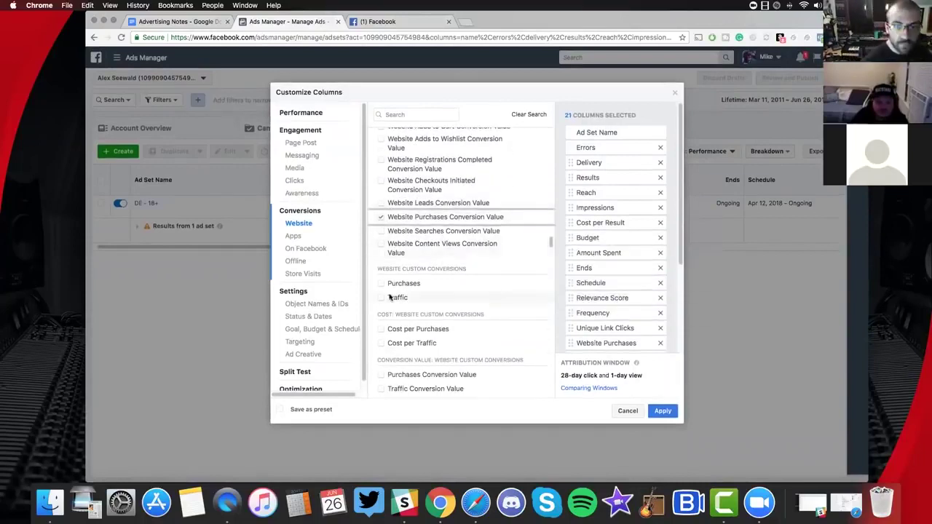
Add the custom conversion columns Purchases, Cost per Purchases and Purchases Conversion Value, and apply the column selection
{"action": "left_click", "coordinate": [384, 286]}
{"action": "scroll", "coordinate": [488, 275], "scroll_direction": "down", "scroll_amount": 2}
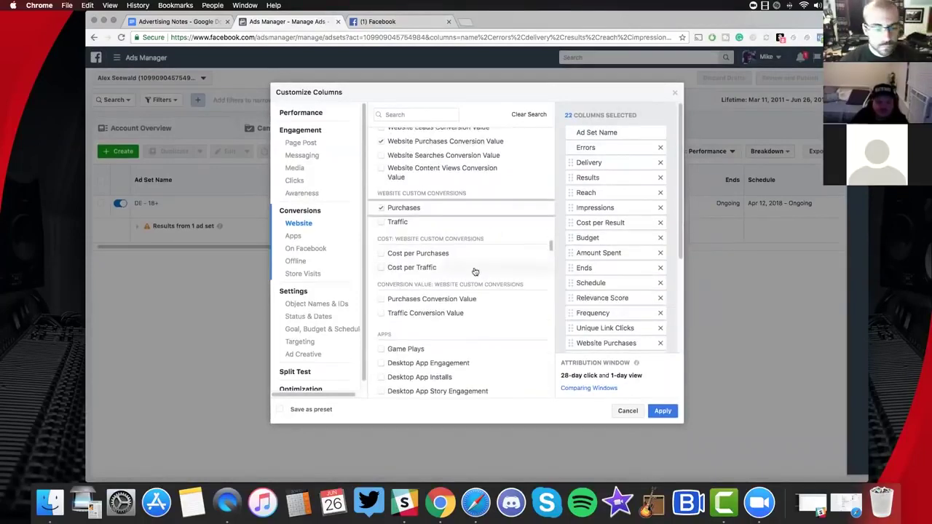
{"action": "left_click", "coordinate": [382, 254]}
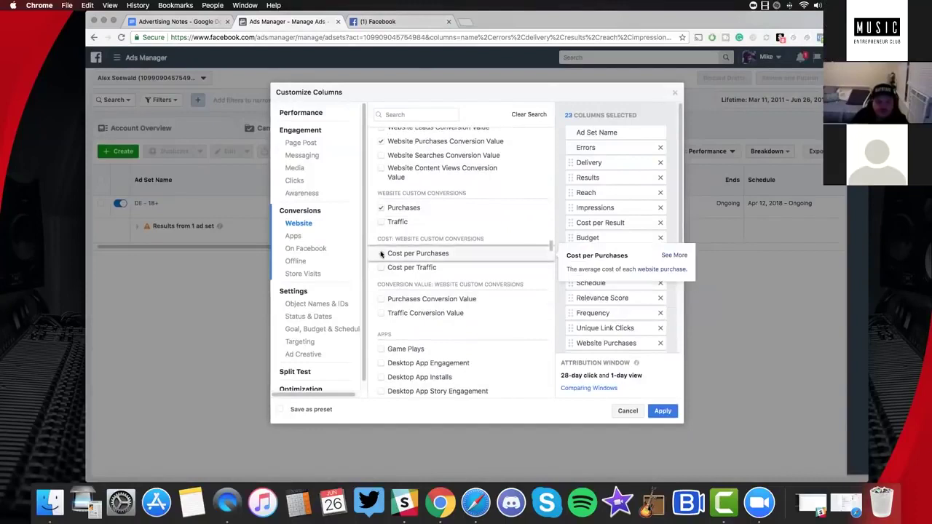
{"action": "left_click", "coordinate": [382, 300]}
{"action": "scroll", "coordinate": [384, 304], "scroll_direction": "down", "scroll_amount": 2}
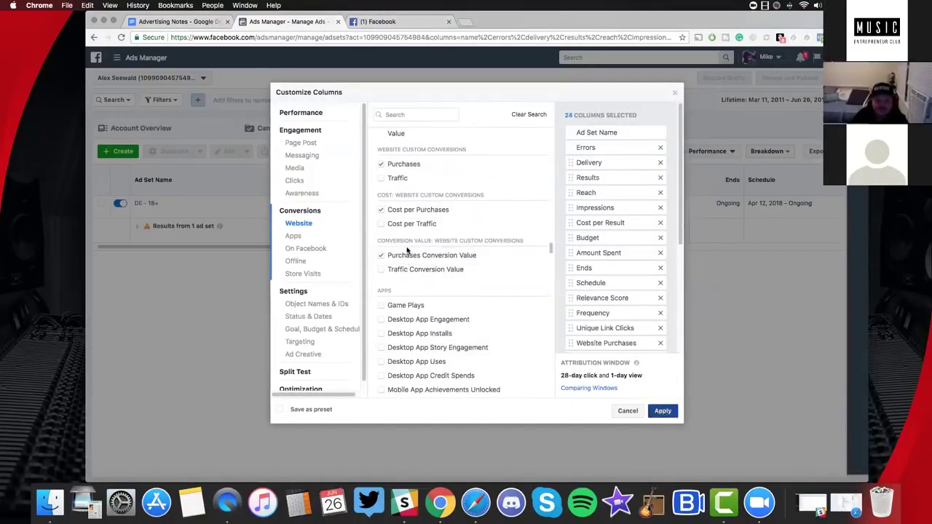
{"action": "left_click", "coordinate": [661, 411]}
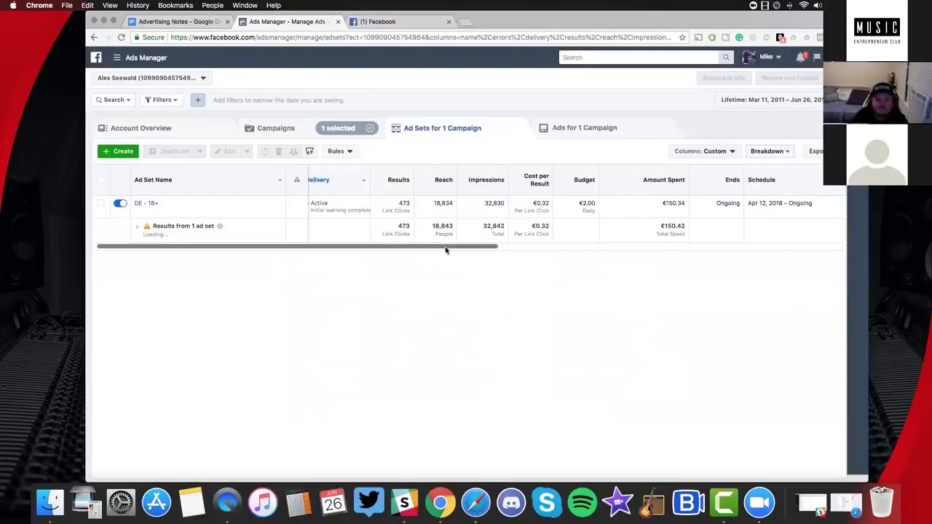
Review the ad set's purchase columns and open the ad sets of the "Hypocrite, Roses, reborn, the weeknd traffic - Copy" campaign
{"action": "scroll", "coordinate": [577, 250], "scroll_direction": "right", "scroll_amount": 10}
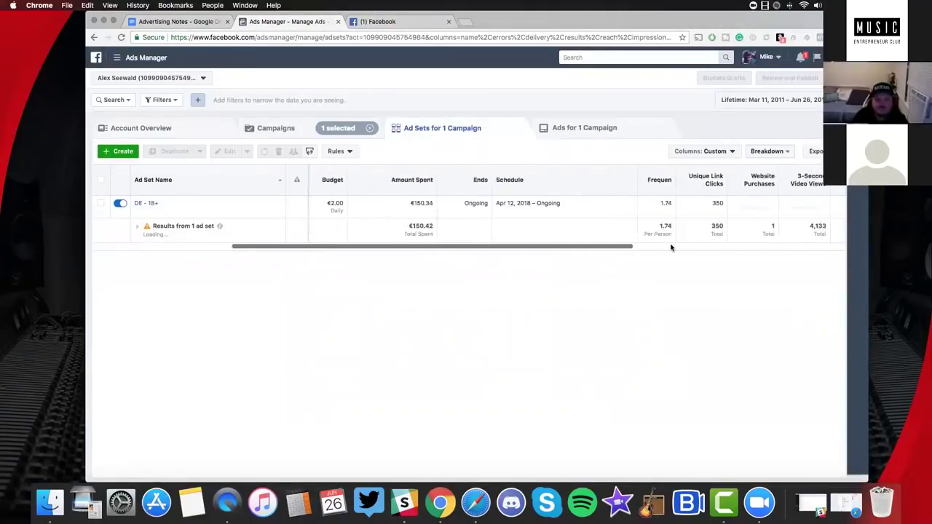
{"action": "scroll", "coordinate": [693, 248], "scroll_direction": "right", "scroll_amount": 10}
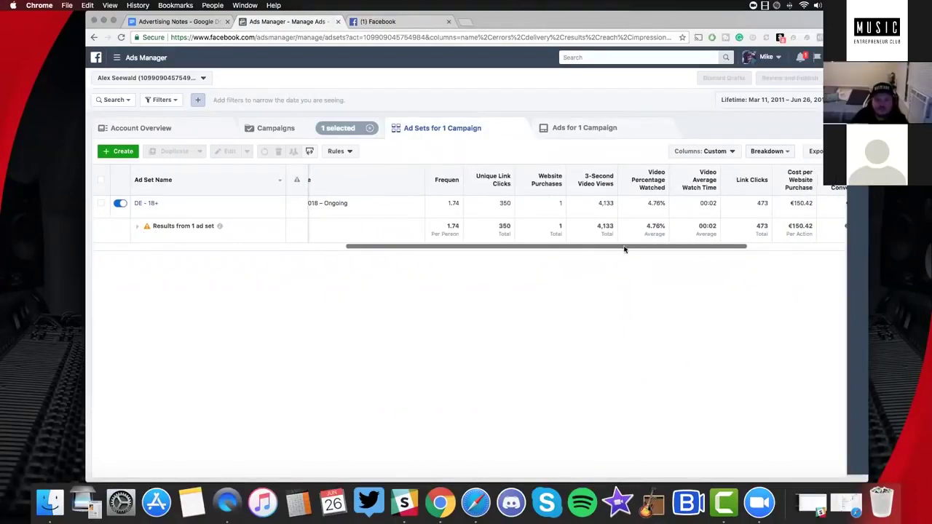
{"action": "scroll", "coordinate": [655, 302], "scroll_direction": "right", "scroll_amount": 5}
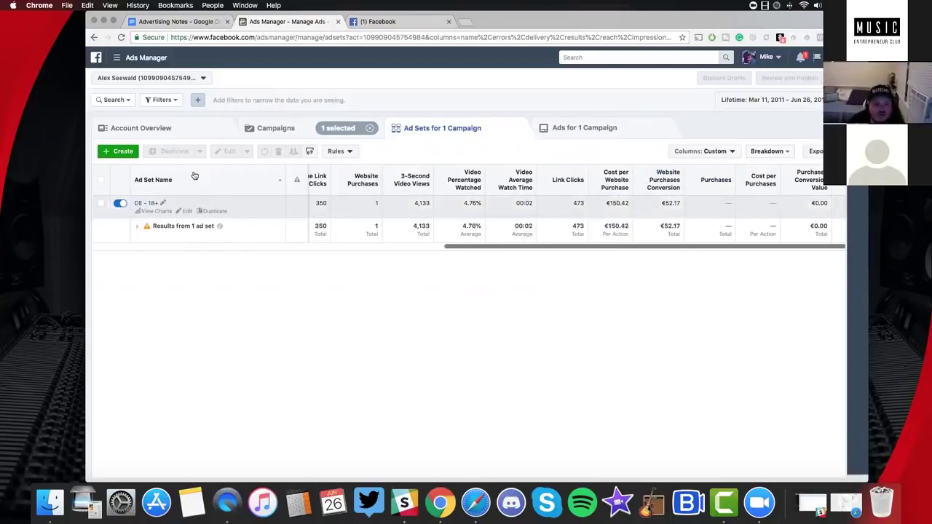
{"action": "left_click", "coordinate": [271, 129]}
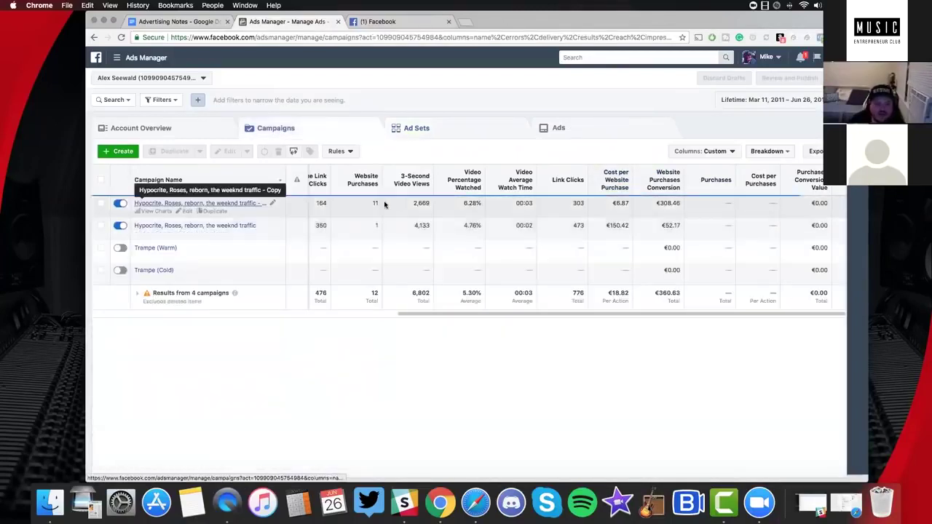
{"action": "left_click", "coordinate": [177, 203]}
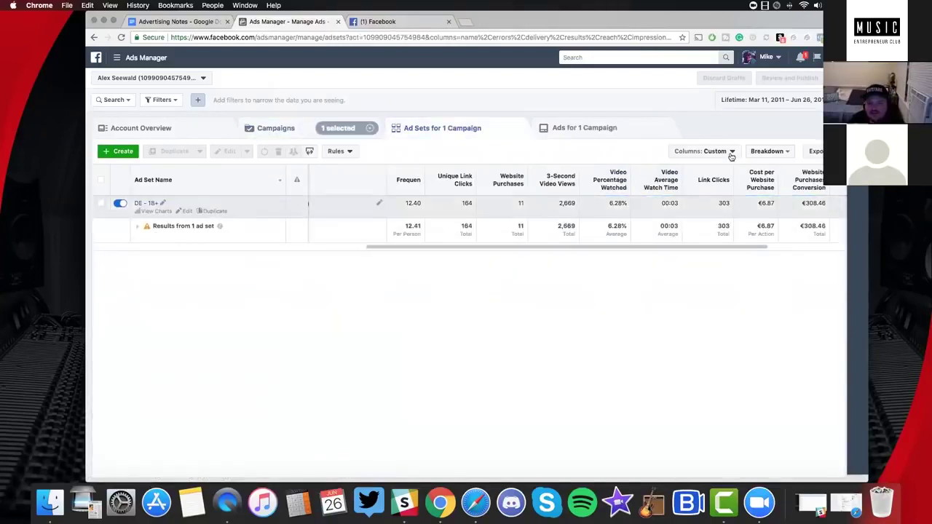
Examine the website purchase, cost per purchase and conversion value columns for the copied campaign's DE - 18+ ad set
{"action": "left_click", "coordinate": [728, 151]}
{"action": "left_click", "coordinate": [705, 306]}
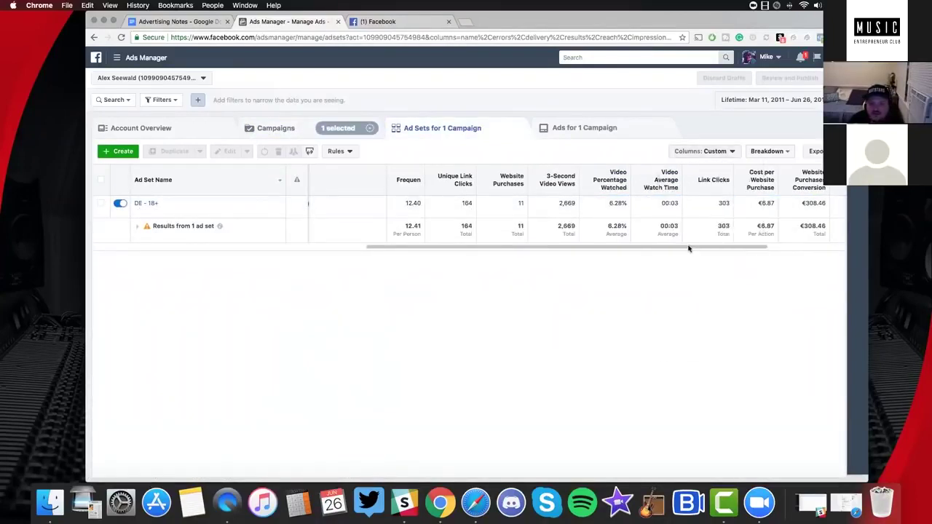
{"action": "left_click_drag", "start_coordinate": [689, 247], "coordinate": [695, 249]}
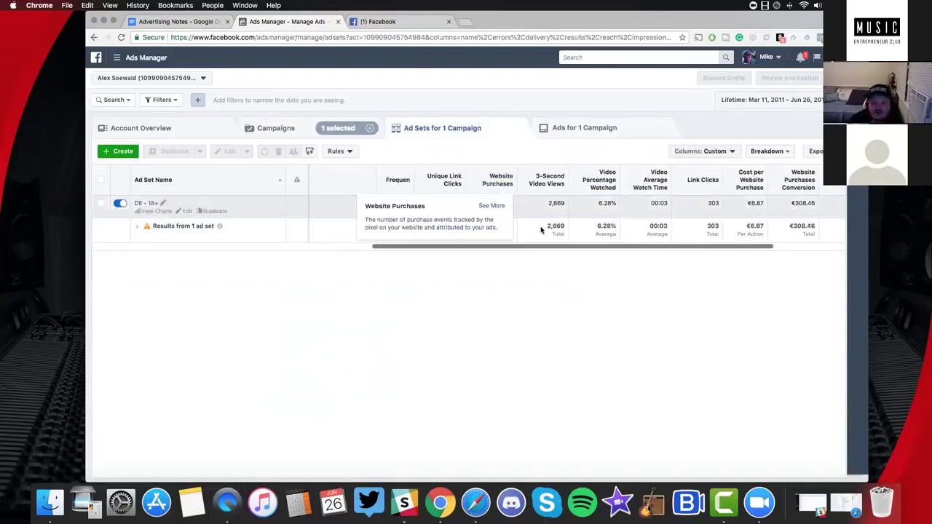
{"action": "scroll", "coordinate": [547, 247], "scroll_direction": "right", "scroll_amount": 3}
{"action": "scroll", "coordinate": [549, 251], "scroll_direction": "right", "scroll_amount": 3}
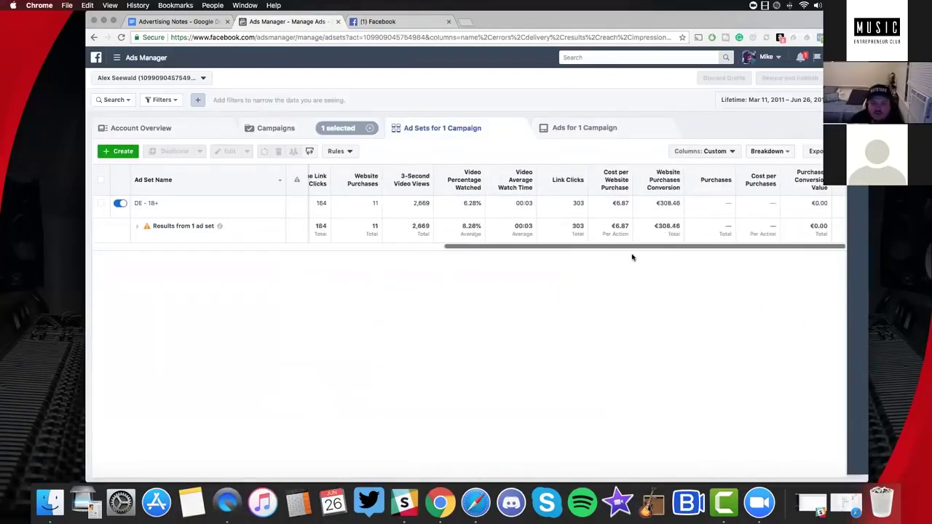
{"action": "mouse_move", "coordinate": [720, 180]}
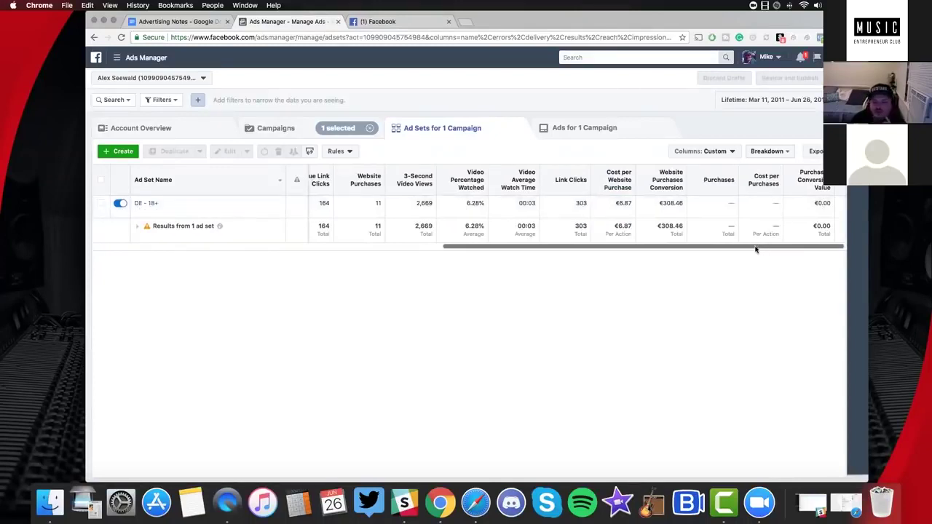
{"action": "mouse_move", "coordinate": [820, 187]}
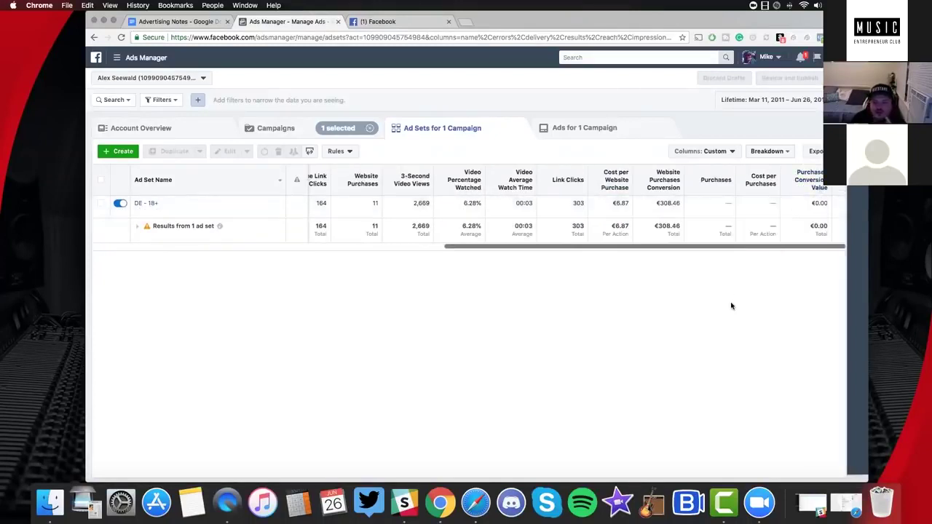
{"action": "left_click_drag", "start_coordinate": [674, 249], "coordinate": [673, 249]}
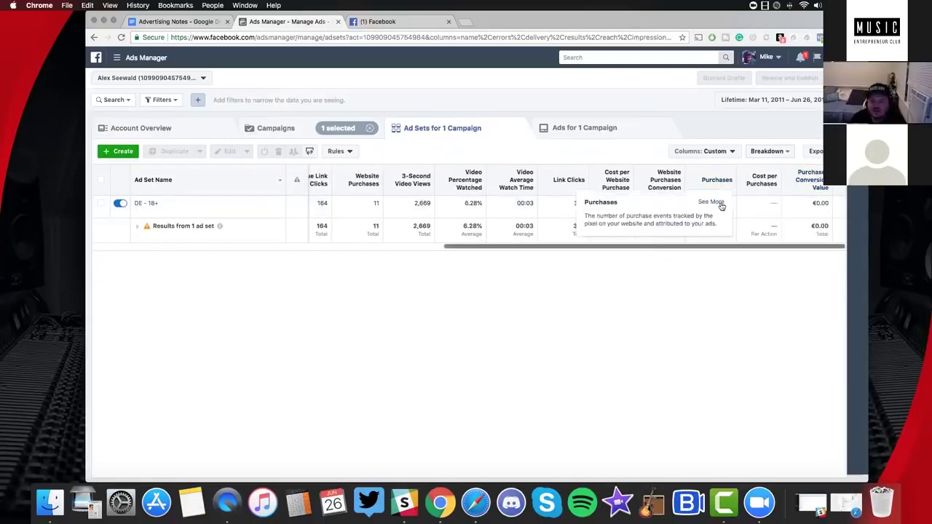
Remove the custom conversion columns Purchases, Cost per Purchases and Purchases Conversion Value from the ad set table
{"action": "left_click", "coordinate": [733, 151]}
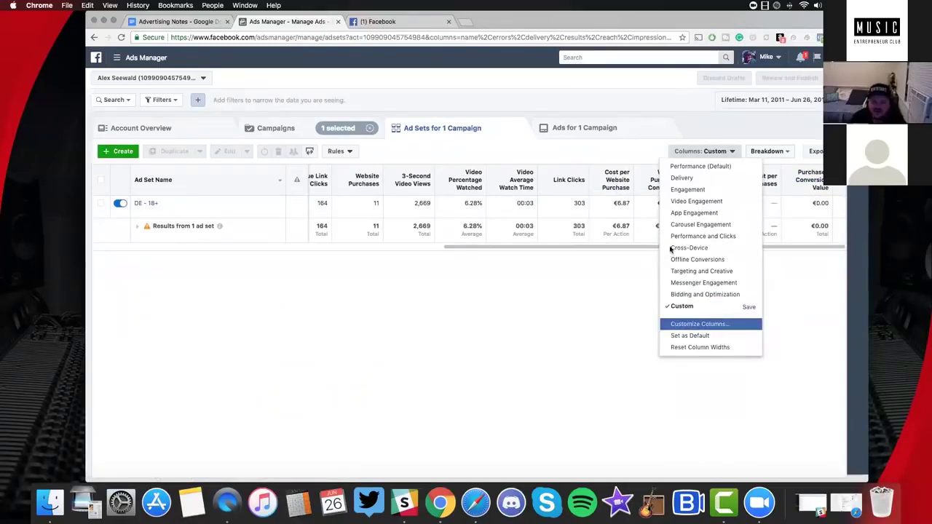
{"action": "left_click", "coordinate": [699, 325]}
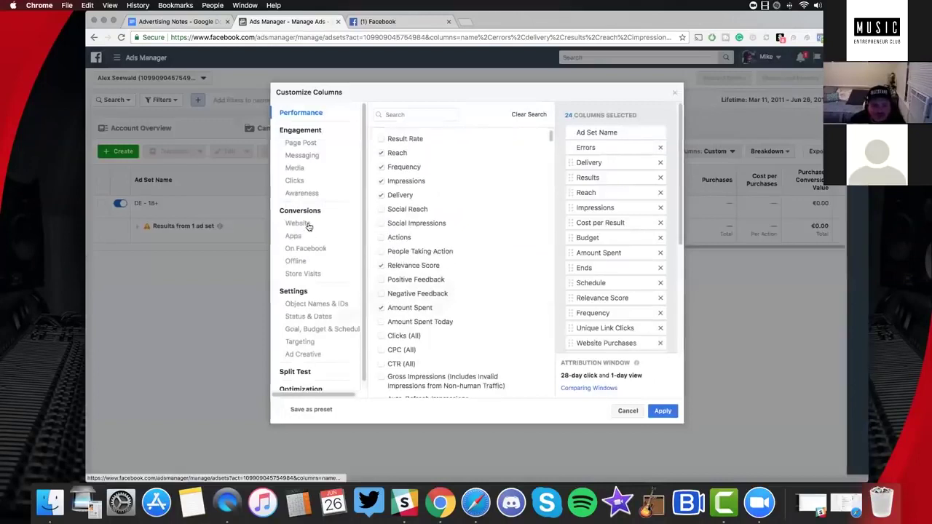
{"action": "scroll", "coordinate": [442, 273], "scroll_direction": "down", "scroll_amount": 15}
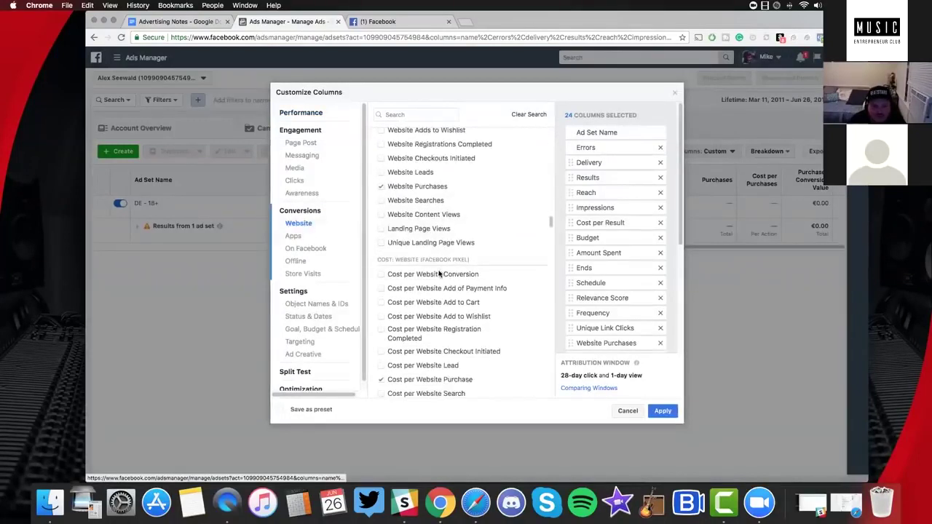
{"action": "scroll", "coordinate": [390, 232], "scroll_direction": "down", "scroll_amount": 8}
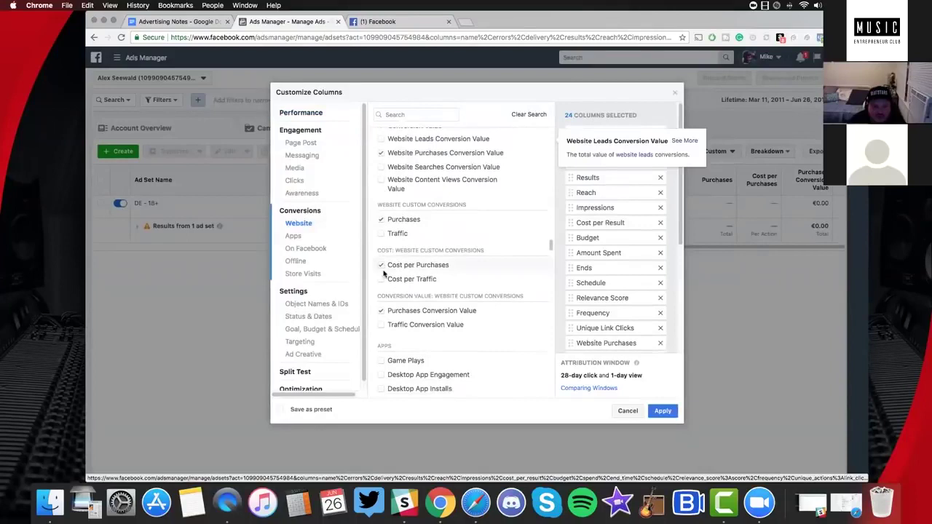
{"action": "left_click", "coordinate": [663, 411]}
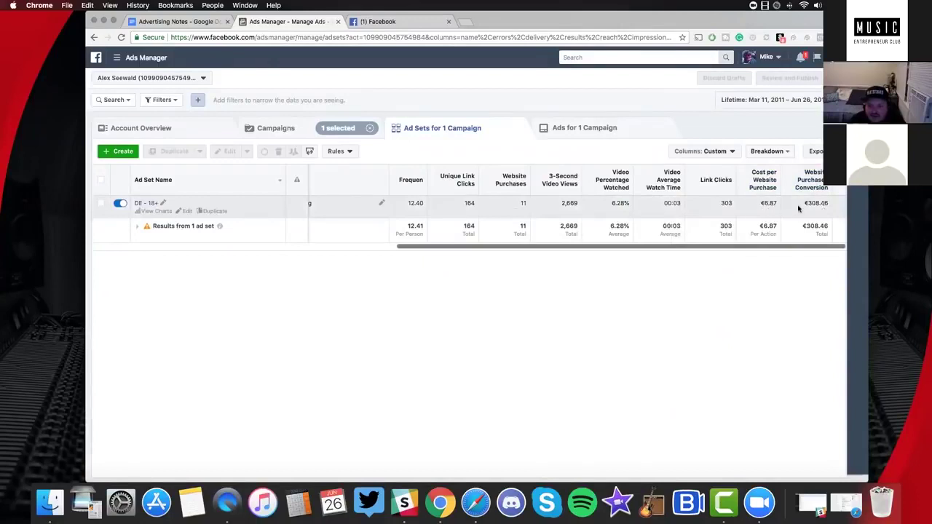
{"action": "left_click", "coordinate": [714, 151]}
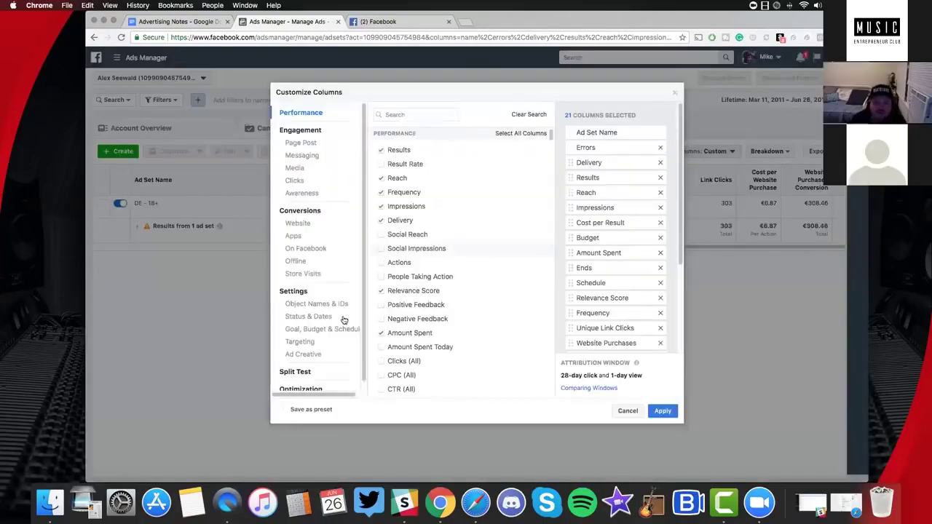
{"action": "scroll", "coordinate": [430, 323], "scroll_direction": "down", "scroll_amount": 2}
{"action": "scroll", "coordinate": [430, 322], "scroll_direction": "down", "scroll_amount": 10}
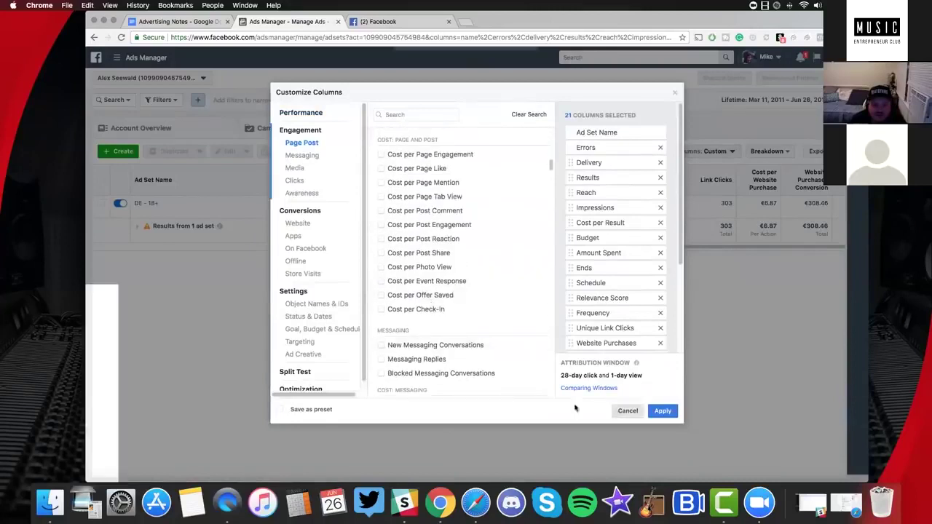
{"action": "left_click", "coordinate": [627, 410]}
Return to the first columns of the table and open the ads of the DE - 18+ ad set
{"action": "left_click_drag", "start_coordinate": [514, 246], "coordinate": [176, 241]}
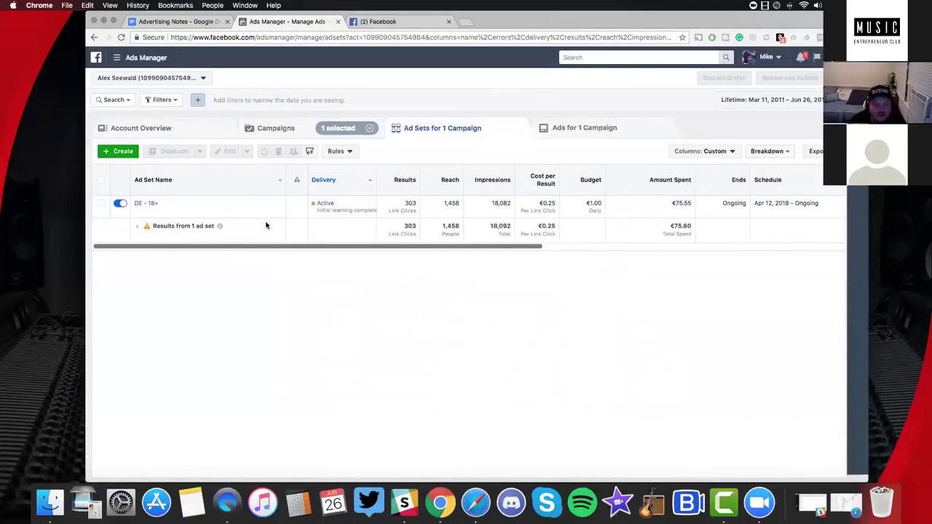
{"action": "left_click", "coordinate": [145, 205]}
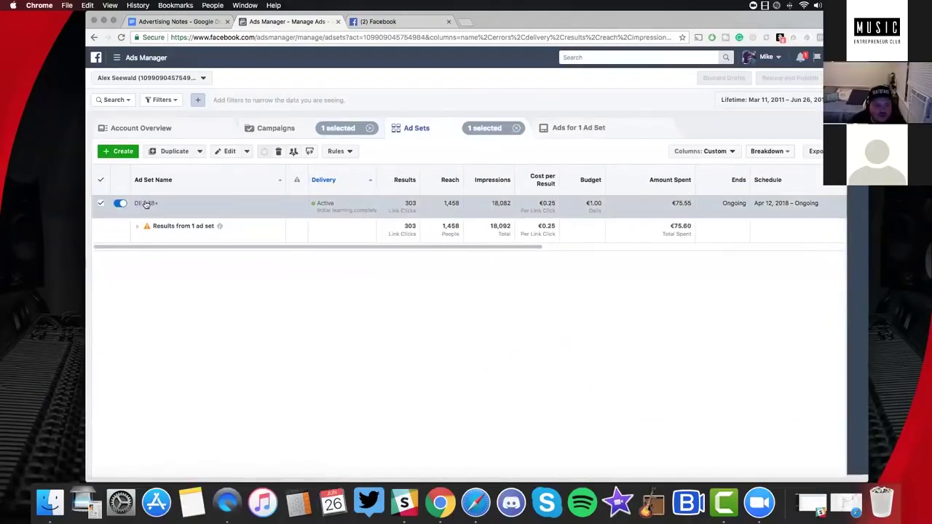
{"action": "left_click", "coordinate": [146, 204]}
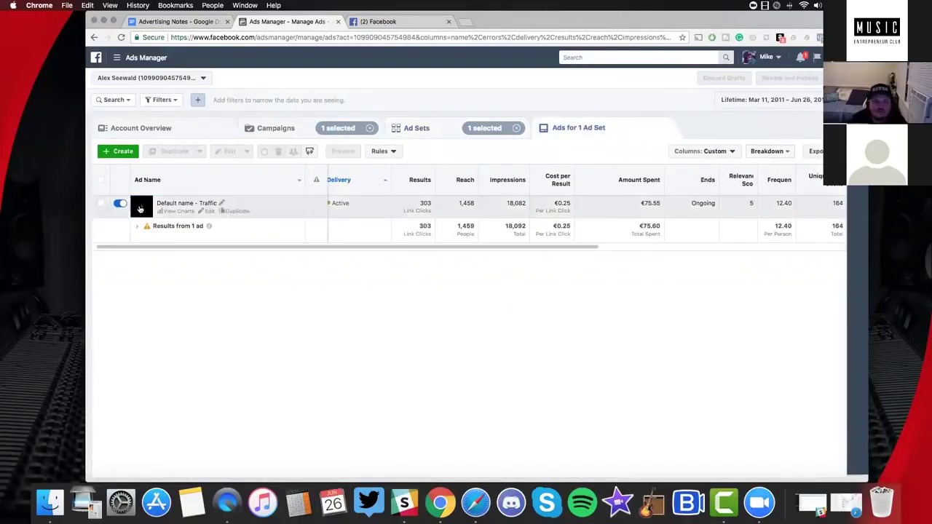
Open the DE - 18+ ad set for editing and review its budget, audience, placement and delivery settings
{"action": "left_click", "coordinate": [452, 208]}
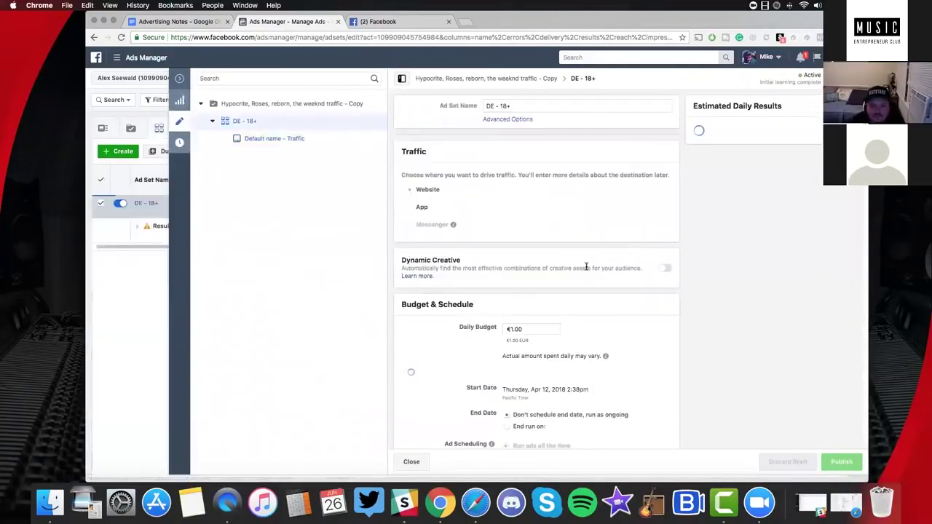
{"action": "scroll", "coordinate": [587, 270], "scroll_direction": "down", "scroll_amount": 2}
{"action": "scroll", "coordinate": [587, 270], "scroll_direction": "down", "scroll_amount": 5}
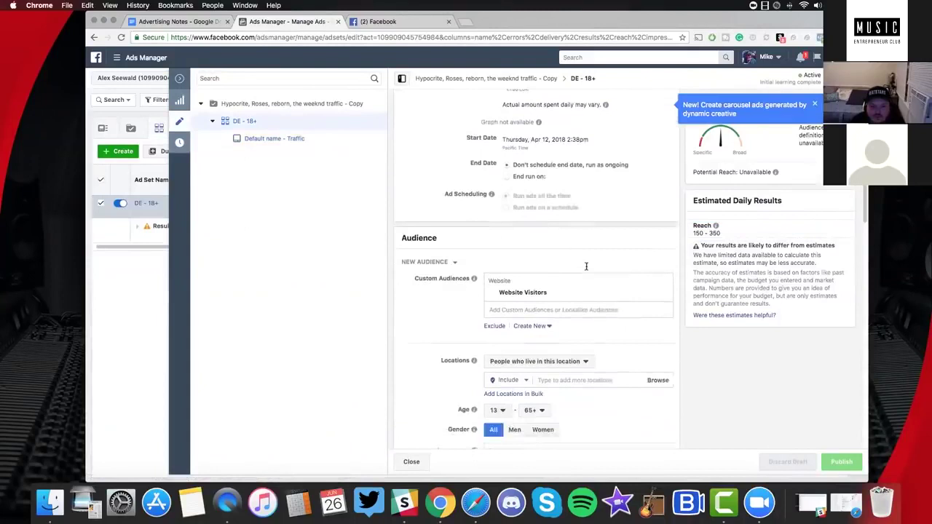
{"action": "scroll", "coordinate": [587, 267], "scroll_direction": "down", "scroll_amount": 10}
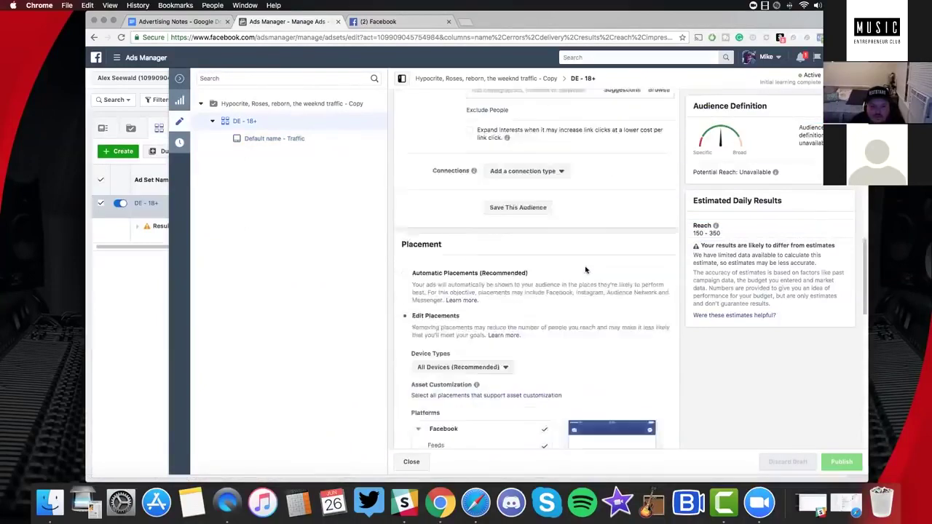
{"action": "scroll", "coordinate": [586, 270], "scroll_direction": "down", "scroll_amount": 5}
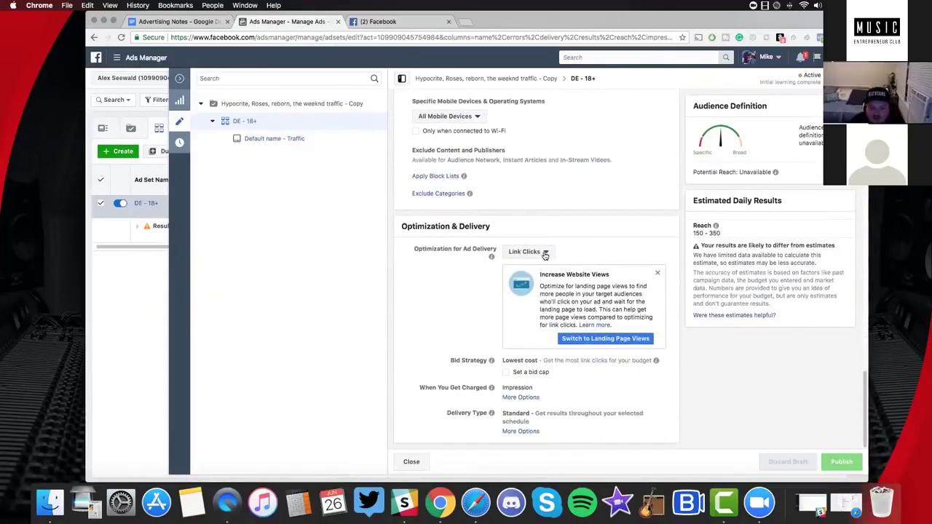
Examine the available Optimization for Ad Delivery options of the DE - 18+ ad set and keep Link Clicks
{"action": "left_click", "coordinate": [544, 253]}
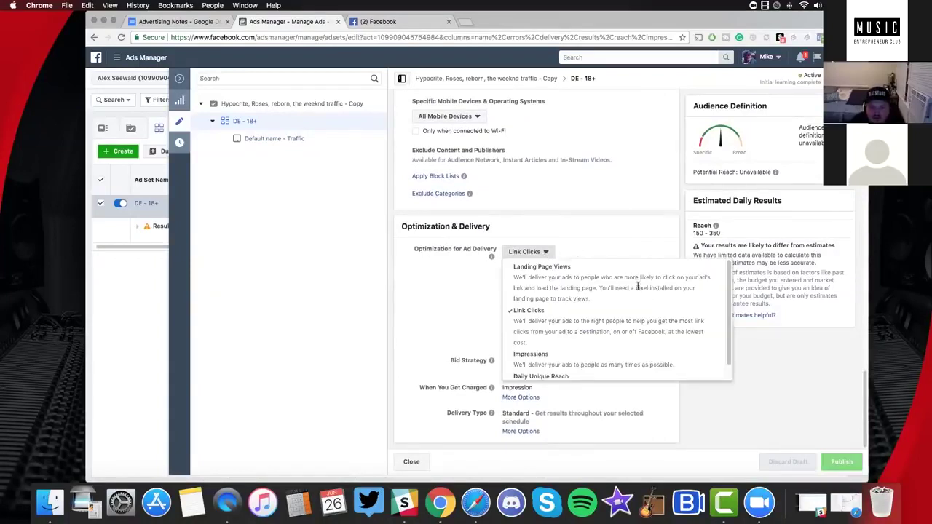
{"action": "left_click", "coordinate": [546, 257]}
{"action": "left_click", "coordinate": [568, 255]}
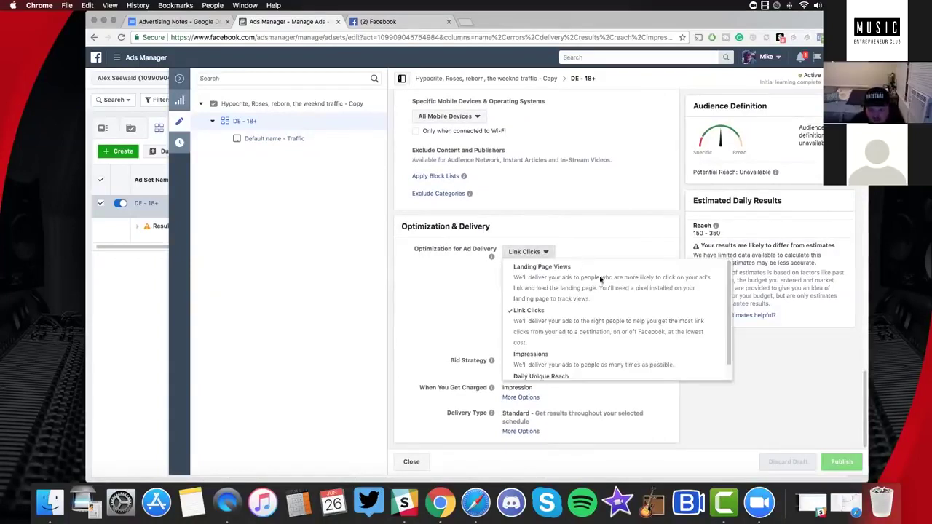
{"action": "left_click", "coordinate": [802, 463]}
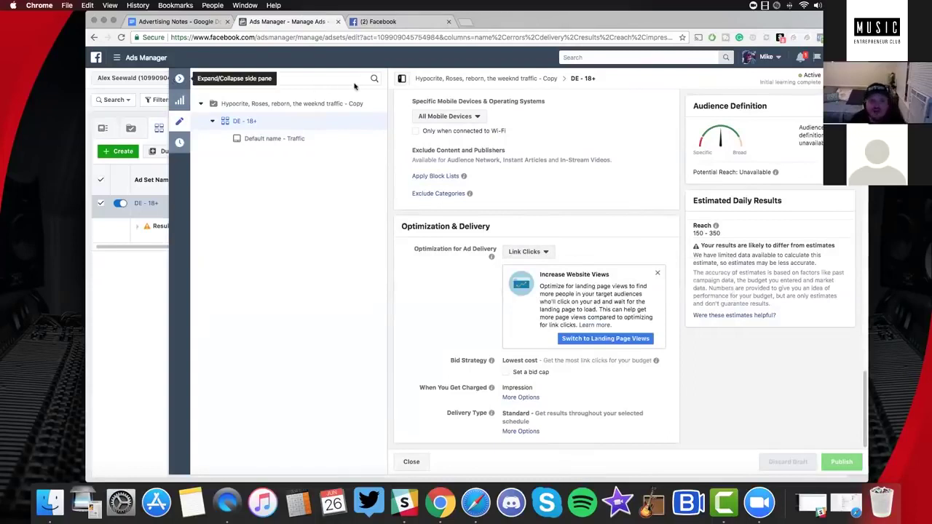
Close the DE - 18+ ad set editor and clear the selection to list all ad sets
{"action": "left_click", "coordinate": [179, 78]}
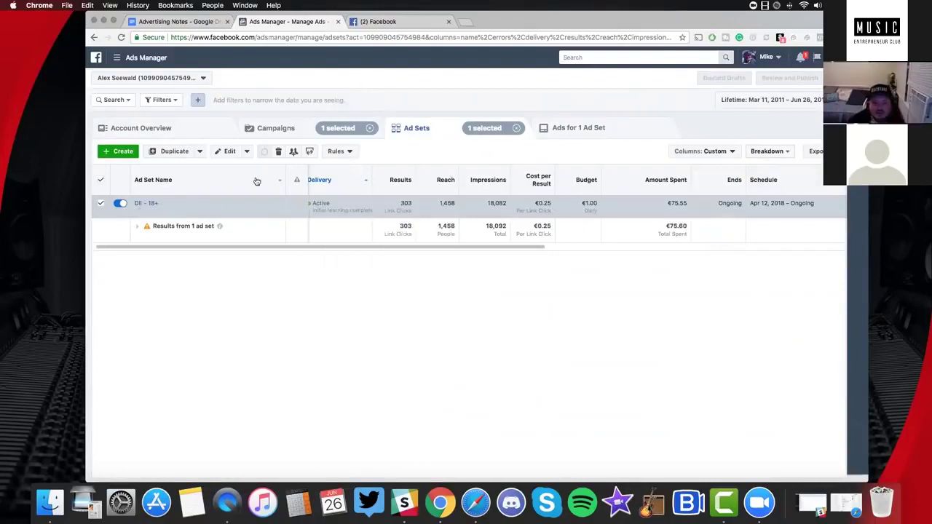
{"action": "left_click", "coordinate": [417, 130]}
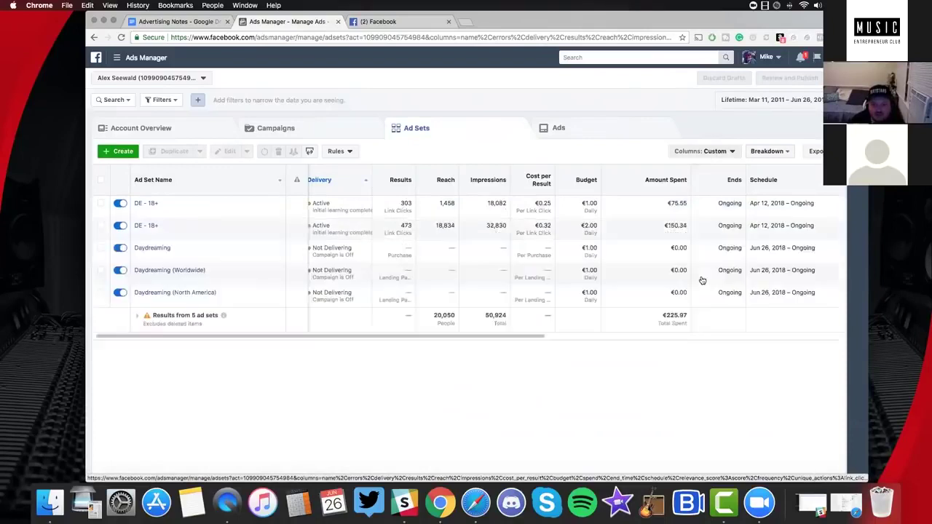
Open the column customization for the ad set table and look through the Performance and Engagement metrics
{"action": "left_click", "coordinate": [703, 151]}
{"action": "left_click", "coordinate": [387, 258]}
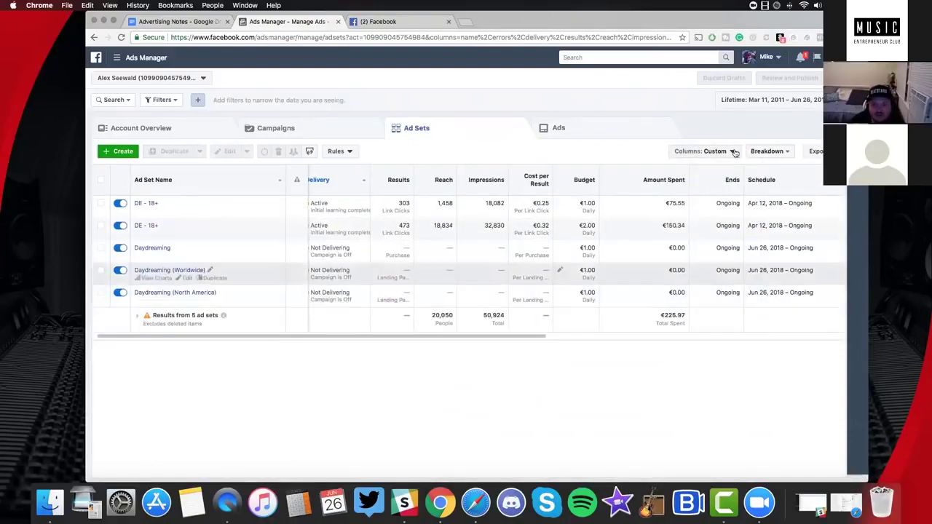
{"action": "left_click", "coordinate": [703, 151]}
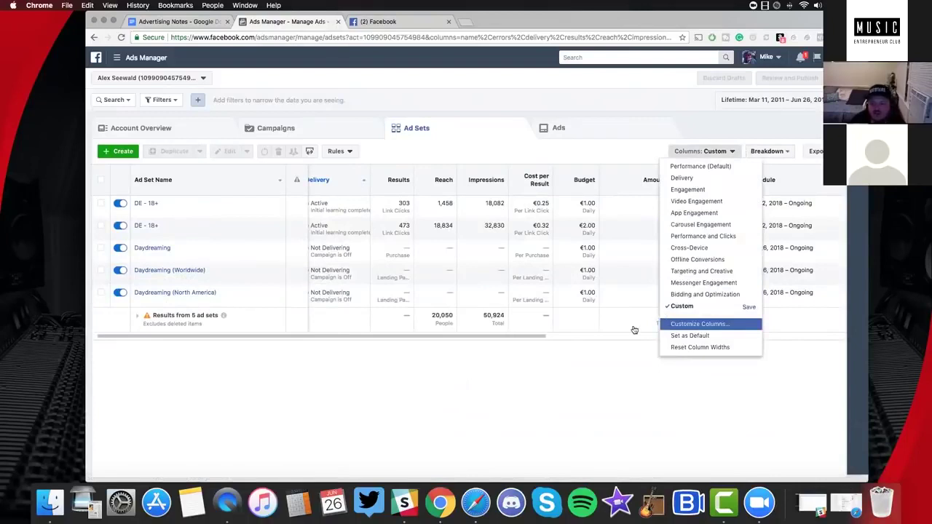
{"action": "scroll", "coordinate": [401, 269], "scroll_direction": "down", "scroll_amount": 15}
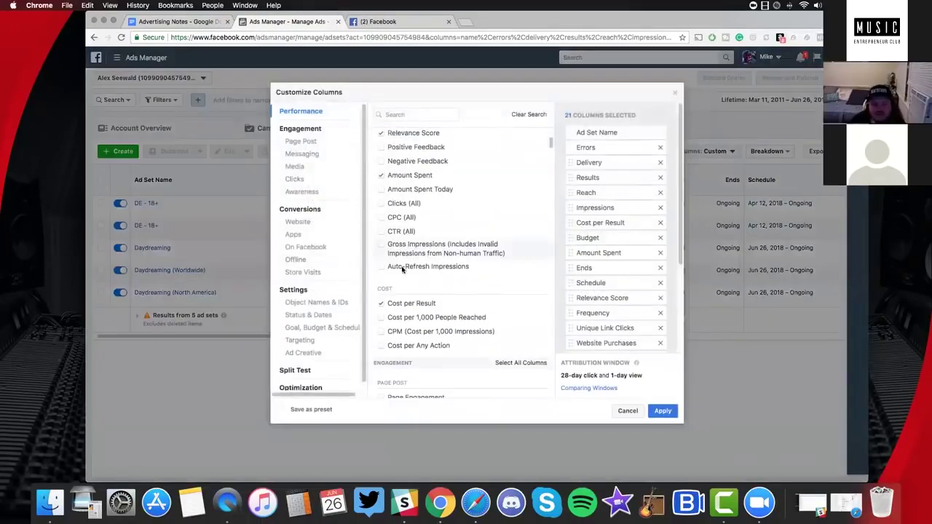
{"action": "scroll", "coordinate": [399, 270], "scroll_direction": "down", "scroll_amount": 10}
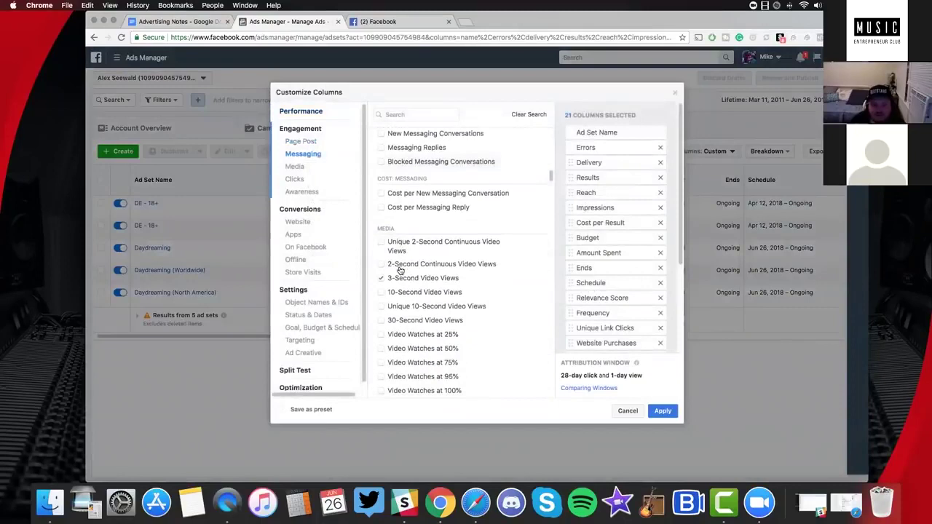
{"action": "scroll", "coordinate": [401, 271], "scroll_direction": "up", "scroll_amount": 10}
{"action": "scroll", "coordinate": [400, 271], "scroll_direction": "up", "scroll_amount": 10}
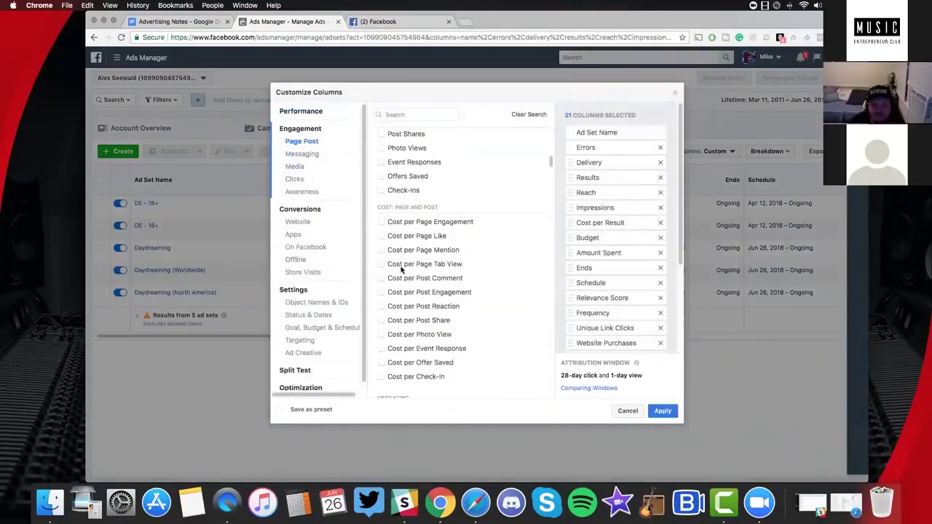
Review the Website conversion, cost and conversion value columns without applying changes, and return to the campaign list
{"action": "left_click", "coordinate": [300, 222]}
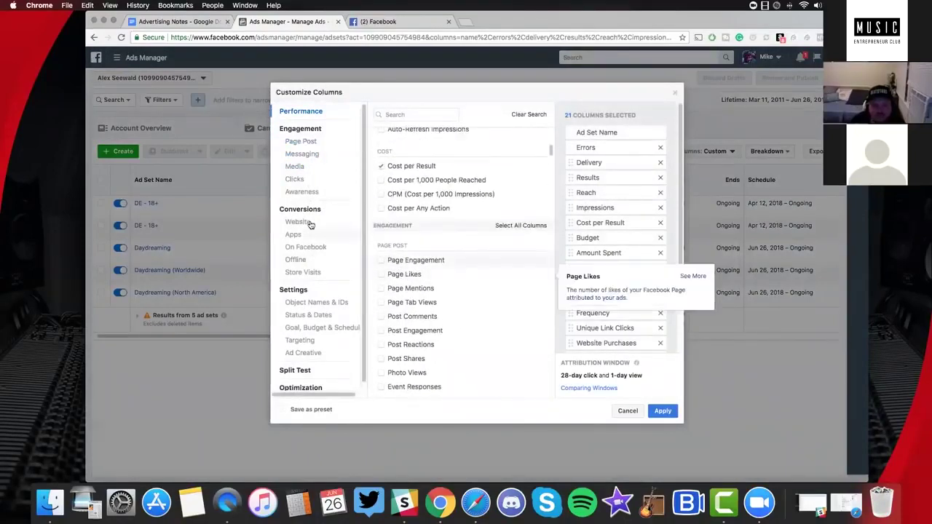
{"action": "mouse_move", "coordinate": [446, 279]}
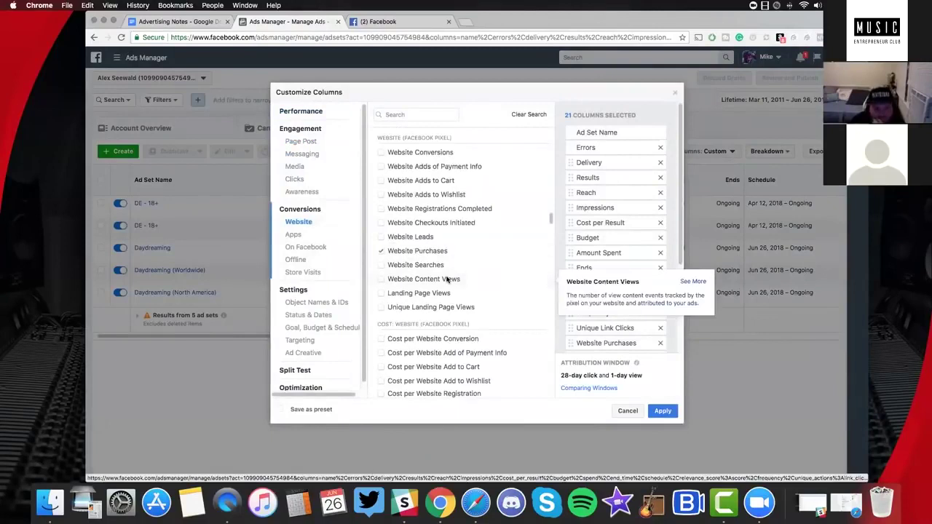
{"action": "scroll", "coordinate": [447, 279], "scroll_direction": "down", "scroll_amount": 5}
{"action": "scroll", "coordinate": [452, 278], "scroll_direction": "down", "scroll_amount": 4}
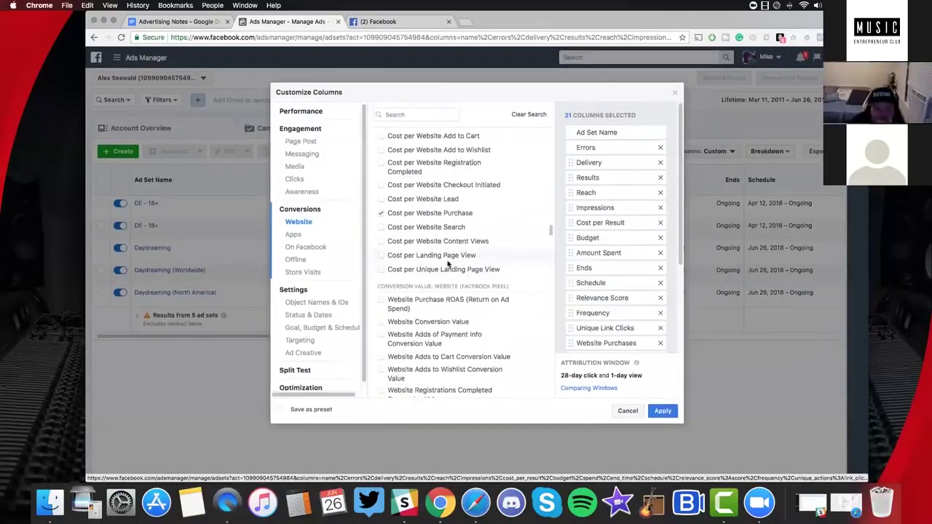
{"action": "scroll", "coordinate": [449, 263], "scroll_direction": "down", "scroll_amount": 4}
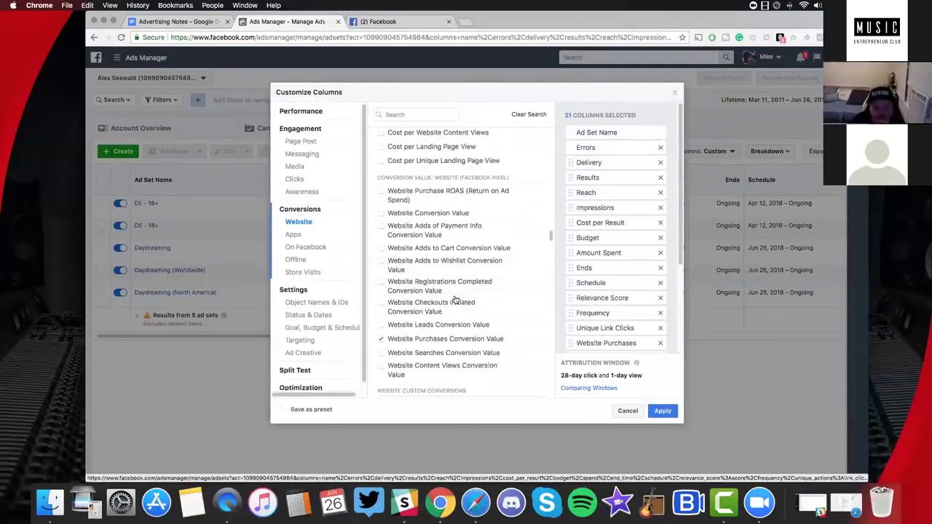
{"action": "scroll", "coordinate": [453, 300], "scroll_direction": "down", "scroll_amount": 10}
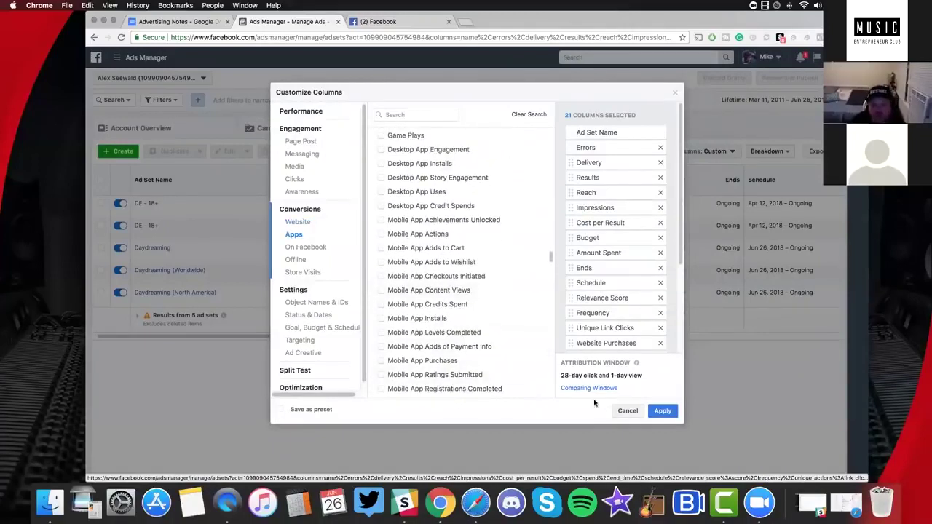
{"action": "left_click", "coordinate": [625, 412]}
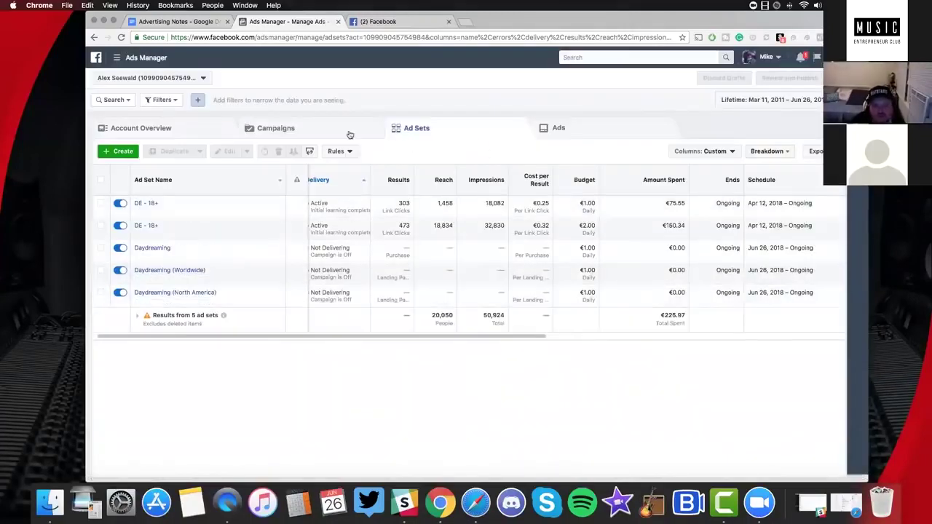
{"action": "left_click", "coordinate": [309, 134]}
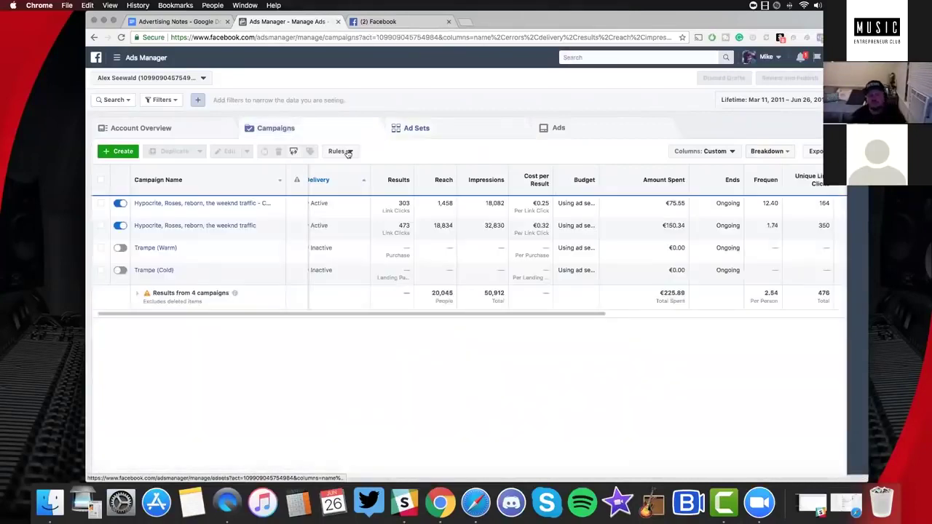